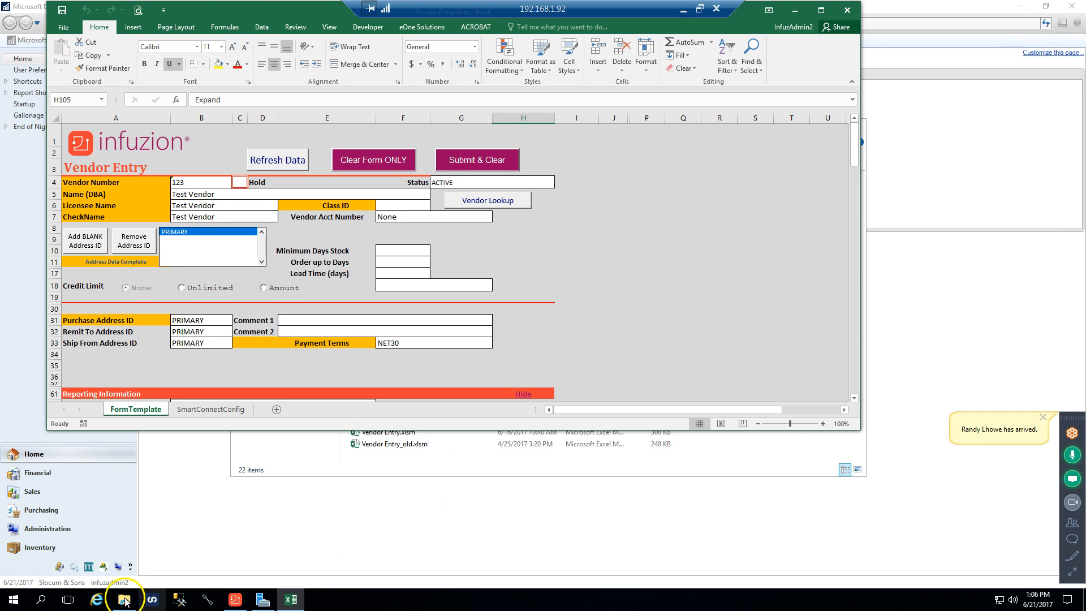
Close the Back Office folder window and reposition the Vendor Entry workbook window over the desktop
click(124, 598)
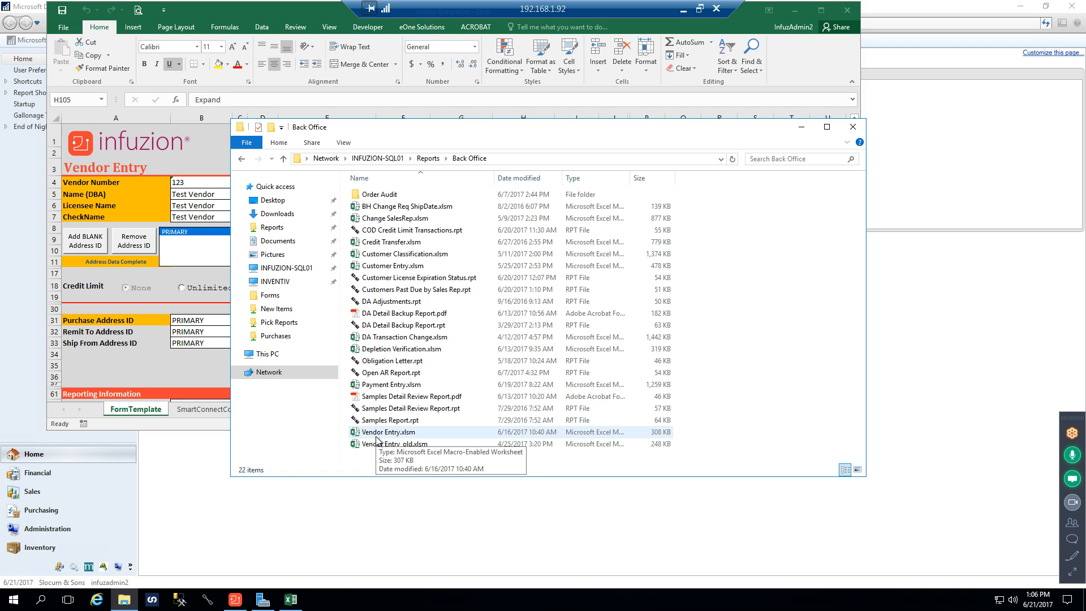
click(851, 127)
drag(750, 16, 801, 74)
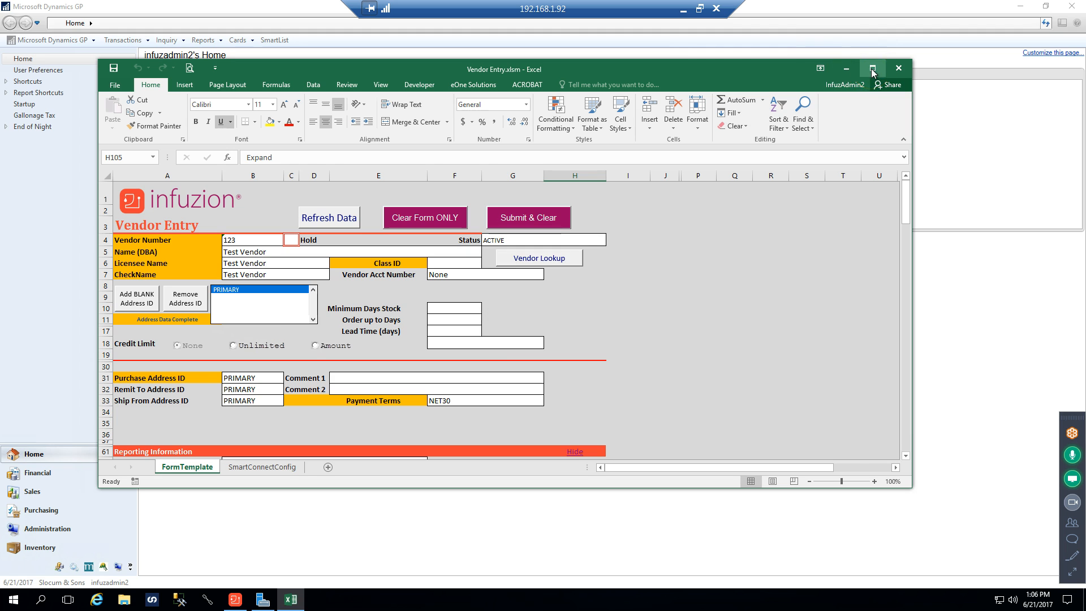
drag(701, 69, 748, 63)
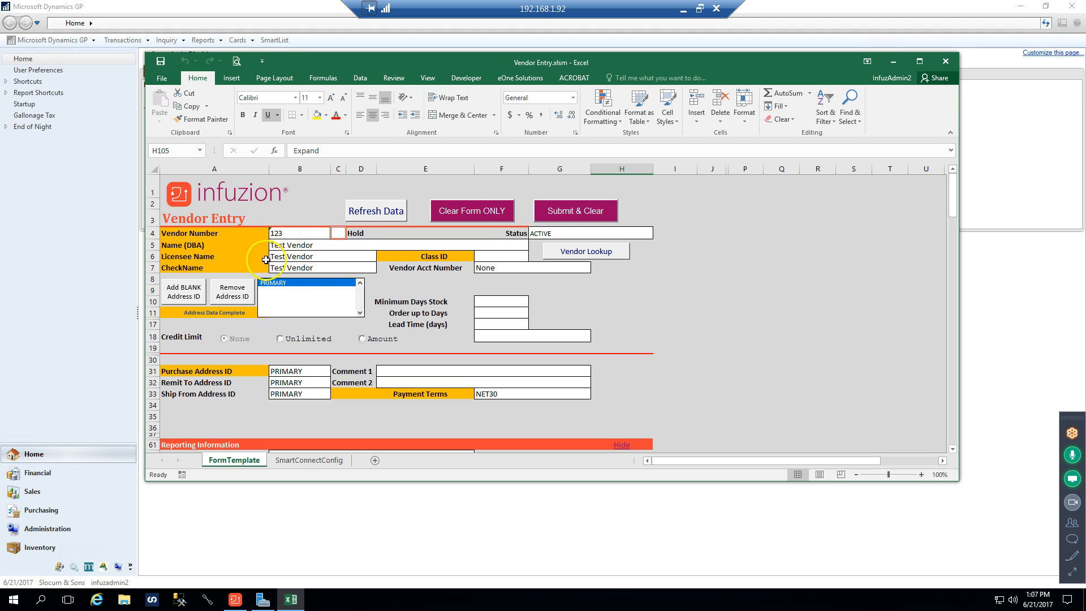
Set the Class ID of the Test Vendor entry to INVENTORY
click(298, 258)
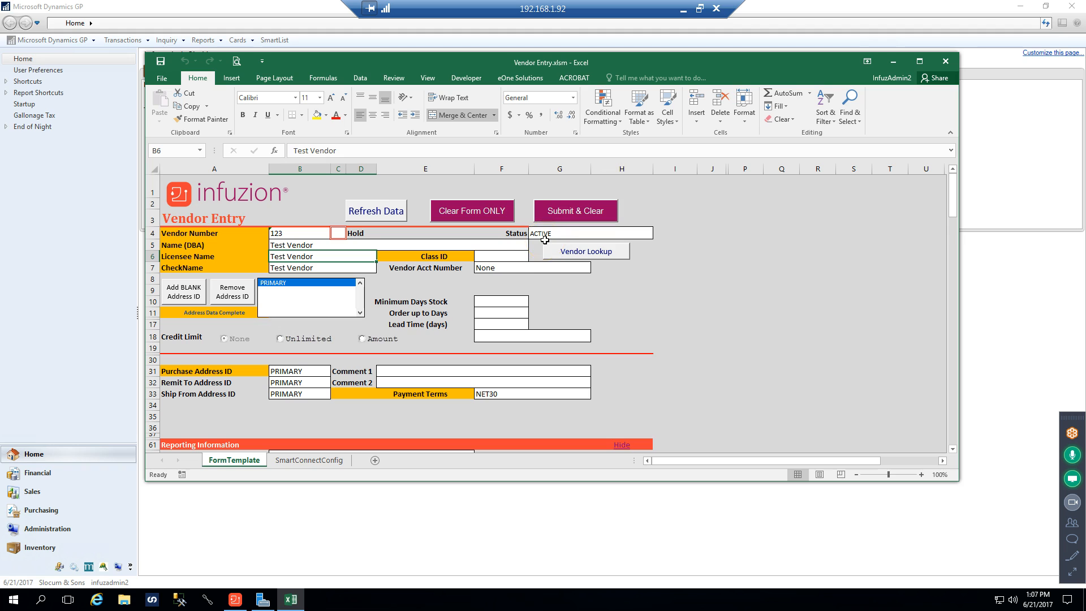
click(516, 256)
click(534, 257)
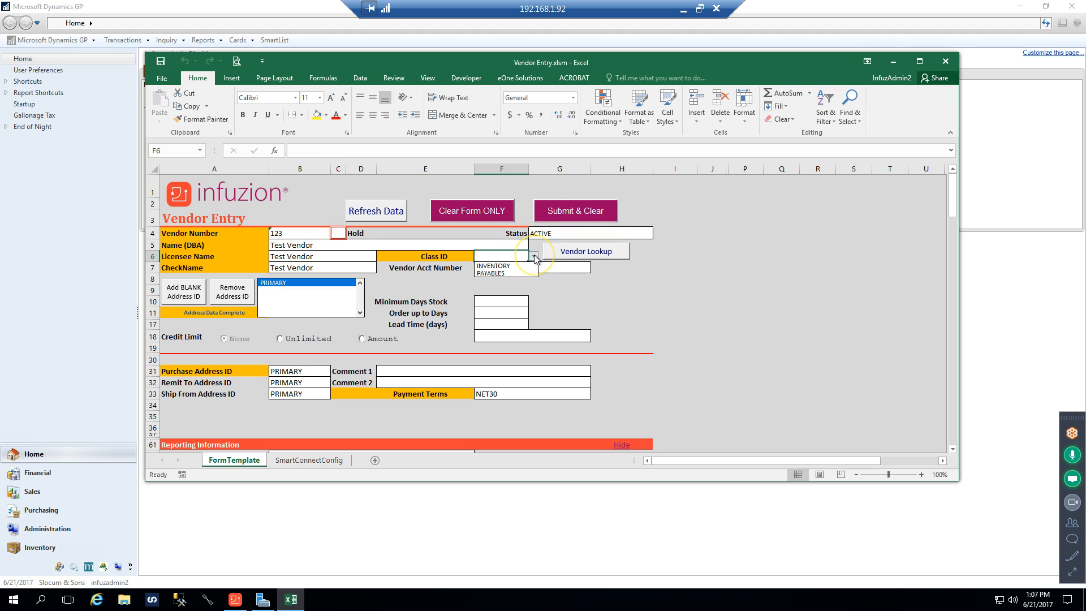
click(493, 266)
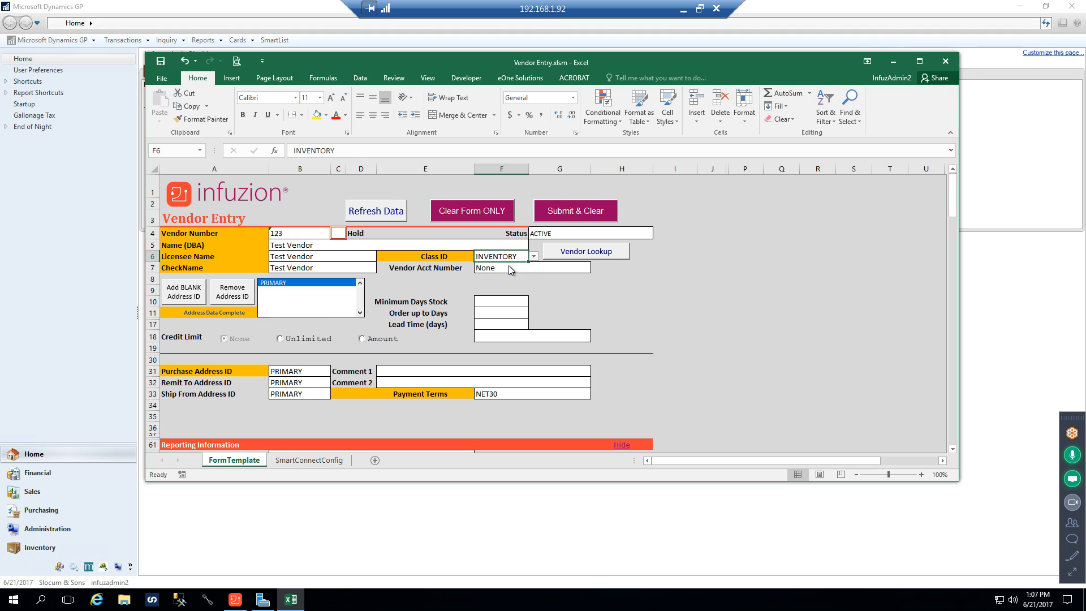
Set the PRIMARY vendor address's Shipping Method to TRUCK with no Tax Sched ID, save it, and reopen the address for review
double_click(265, 287)
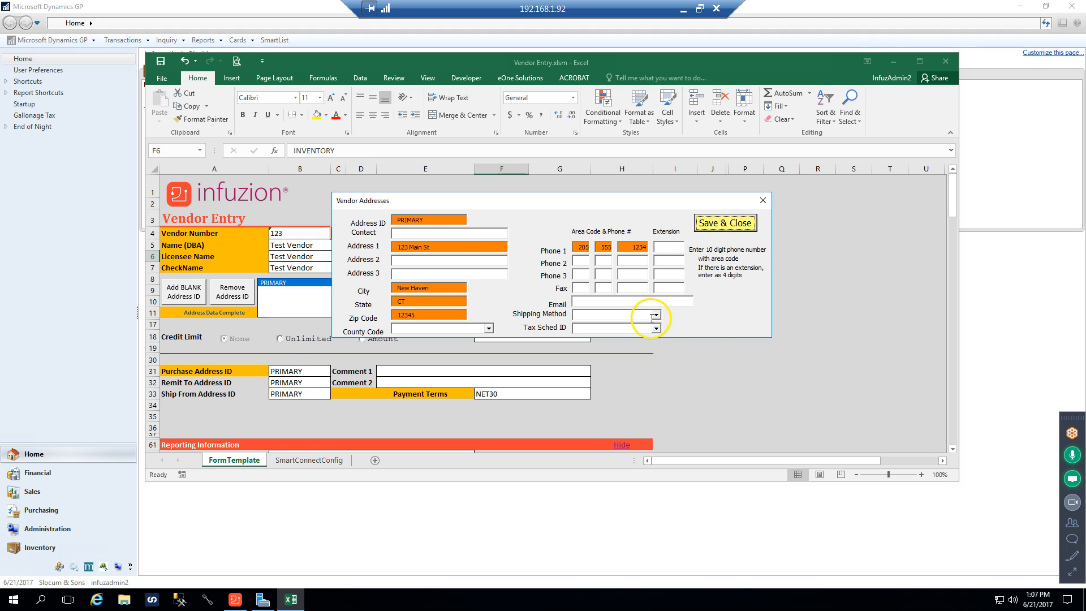
click(655, 314)
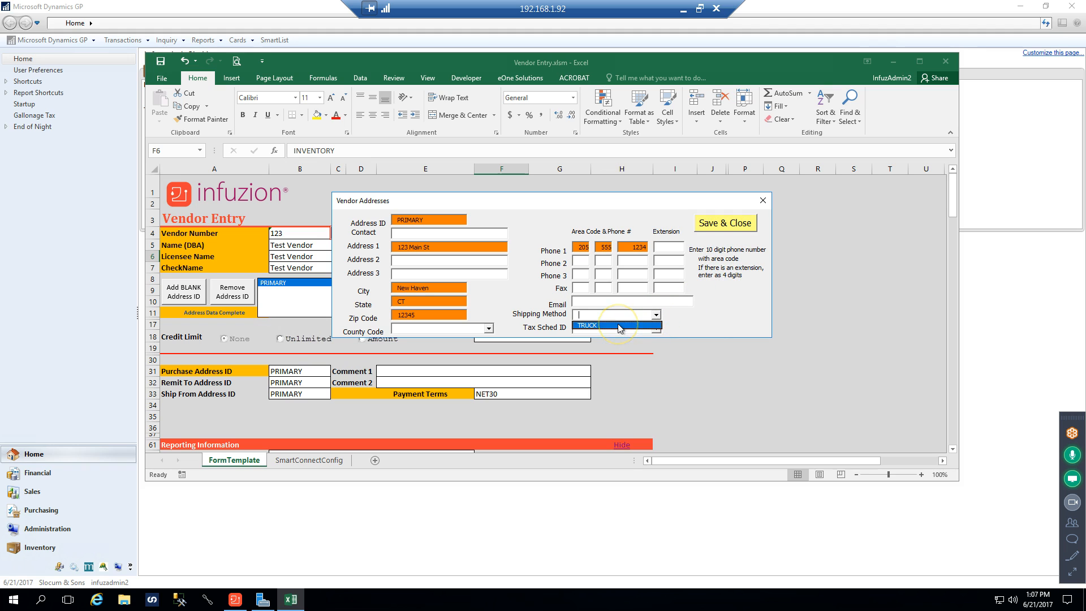
click(620, 326)
click(657, 329)
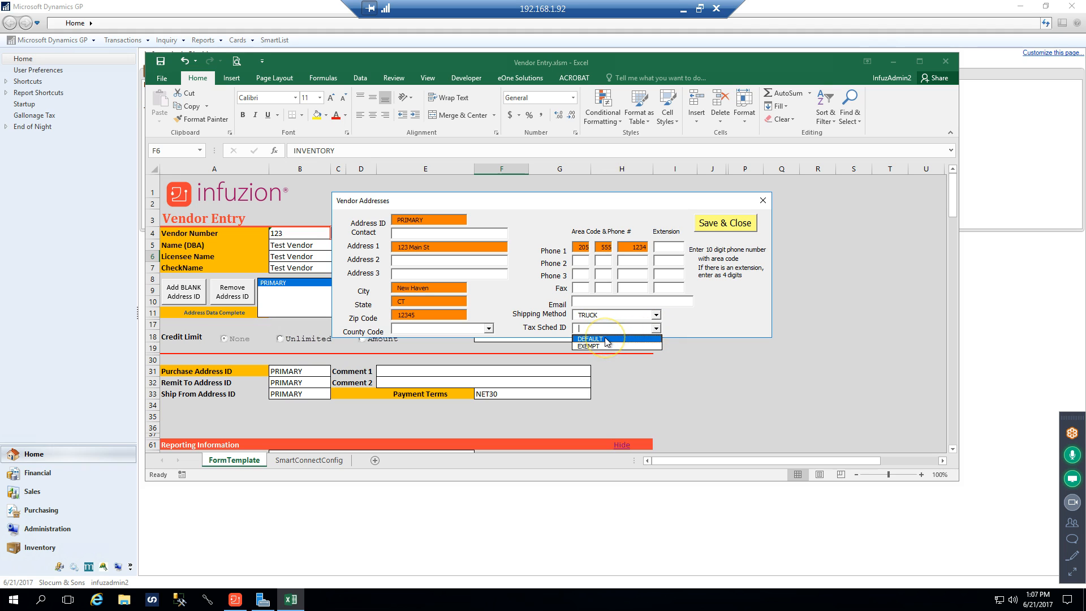
click(656, 328)
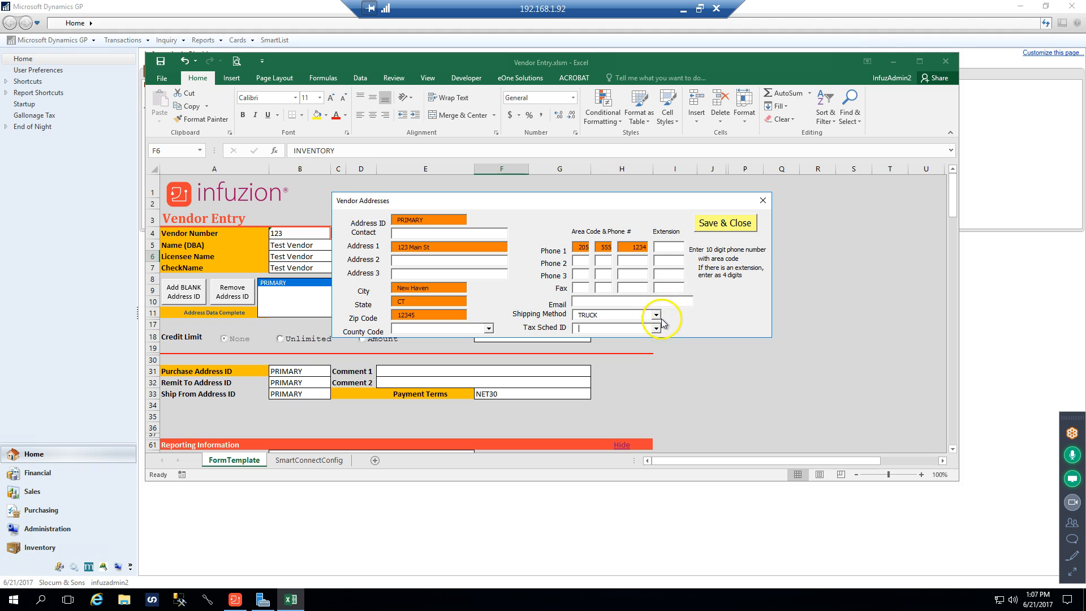
click(723, 224)
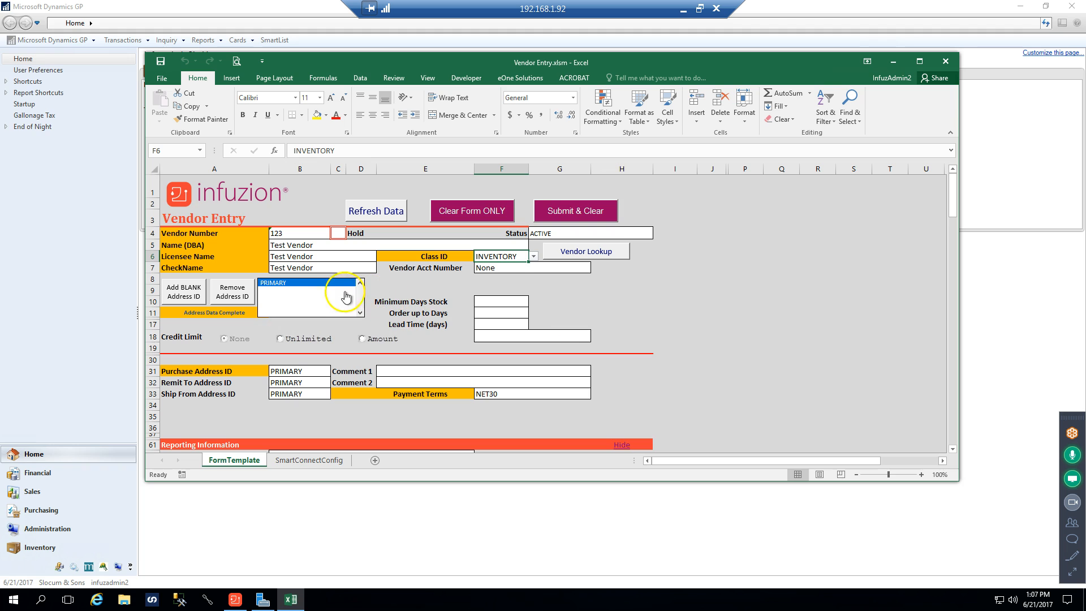
double_click(318, 288)
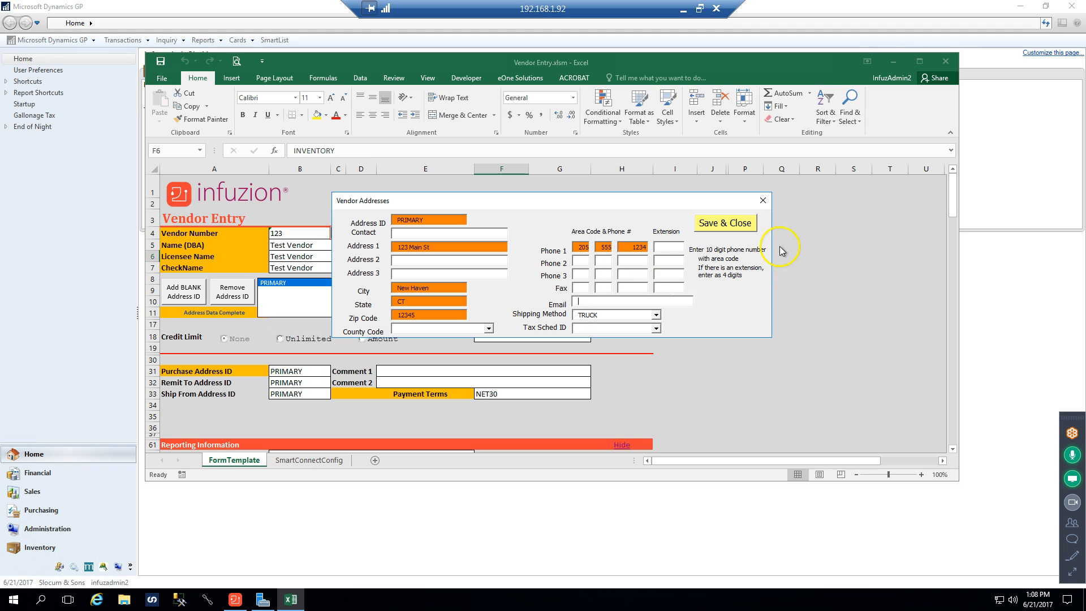
click(725, 222)
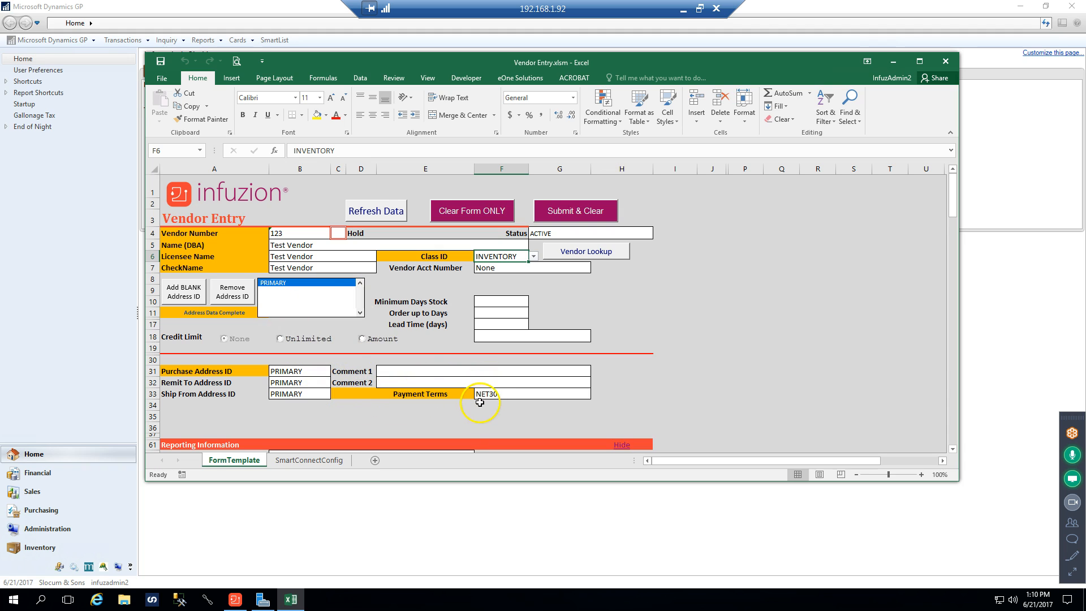
Review the available Payment Terms choices for the vendor without changing the selection
click(565, 395)
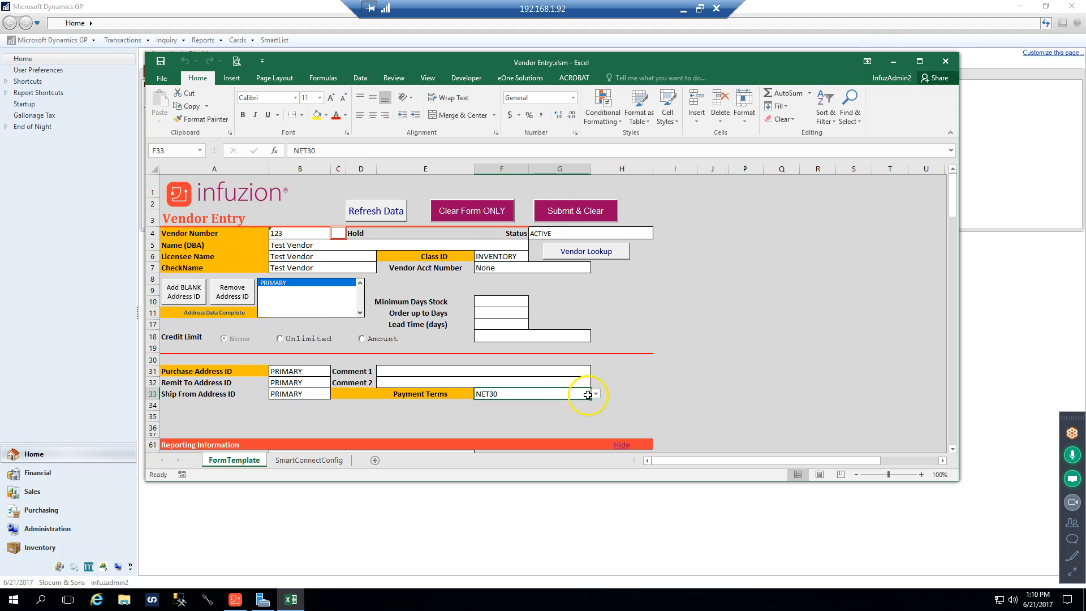
click(596, 394)
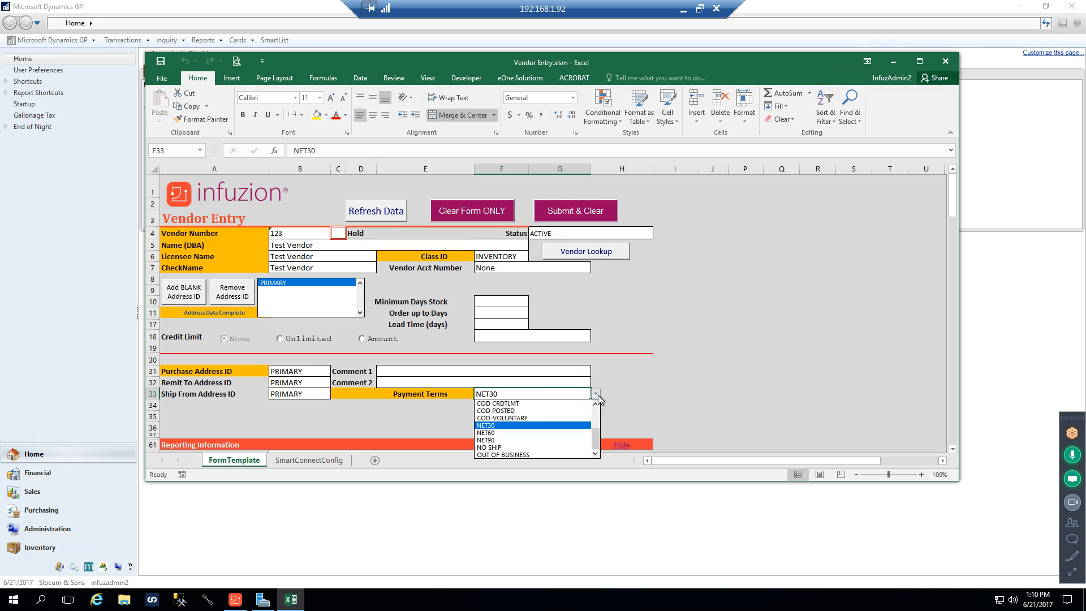
click(596, 394)
Review the Reporting Information fields, including the vendor ID, the Depletion Reporting Agency choices, the vendor code and VIP Dist ID
scroll(611, 410, down, 3)
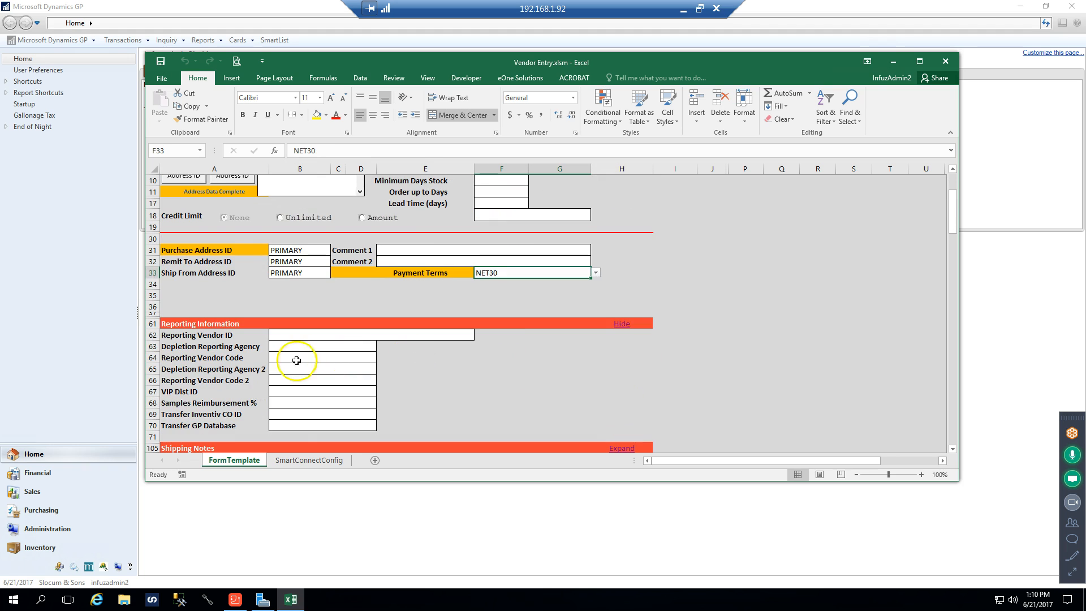
click(280, 335)
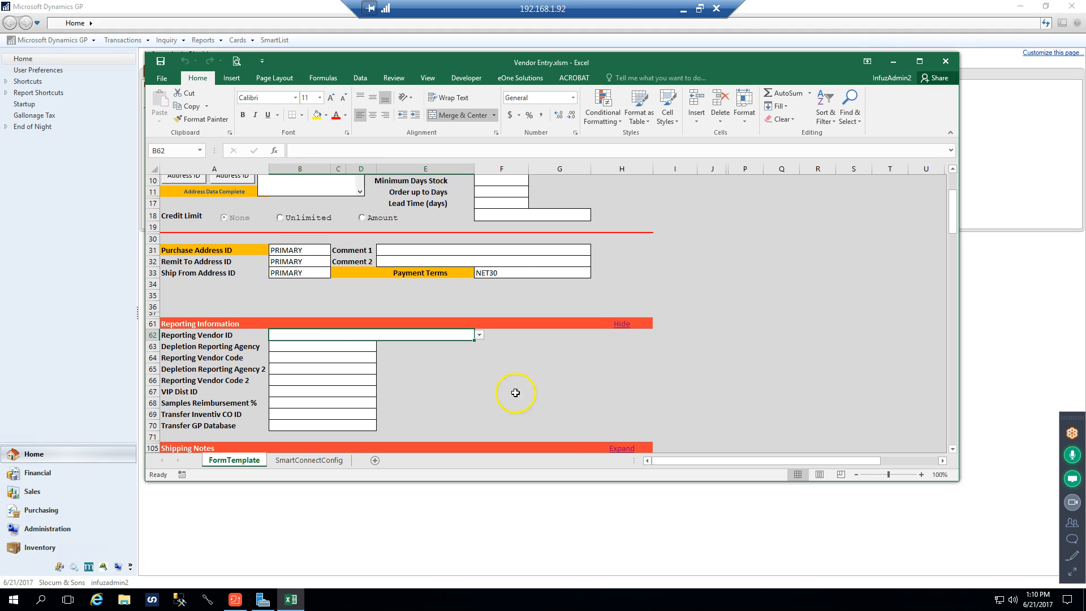
click(357, 351)
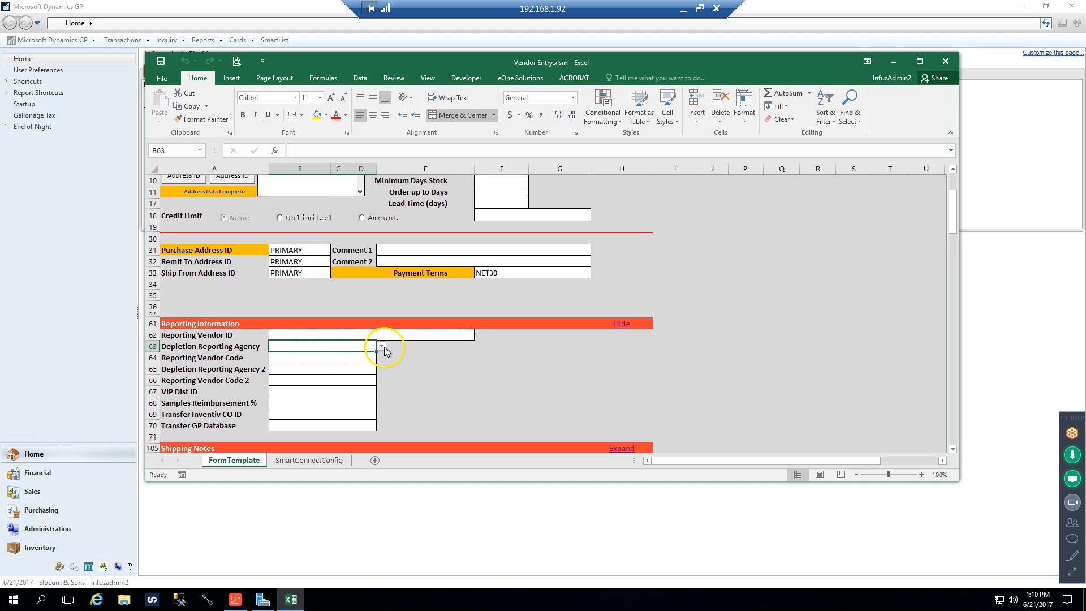
click(382, 346)
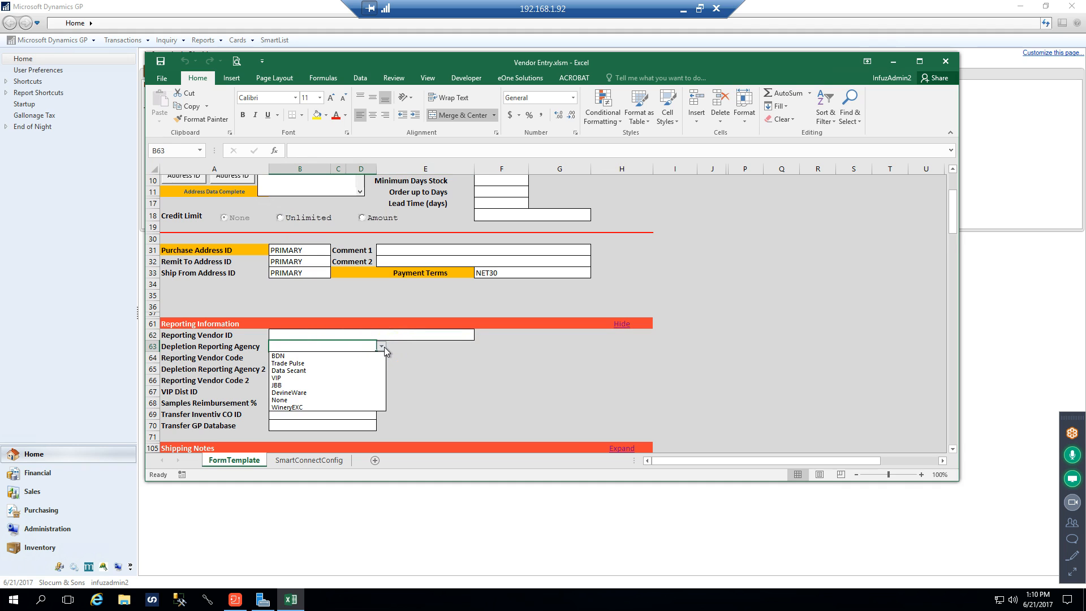
click(384, 347)
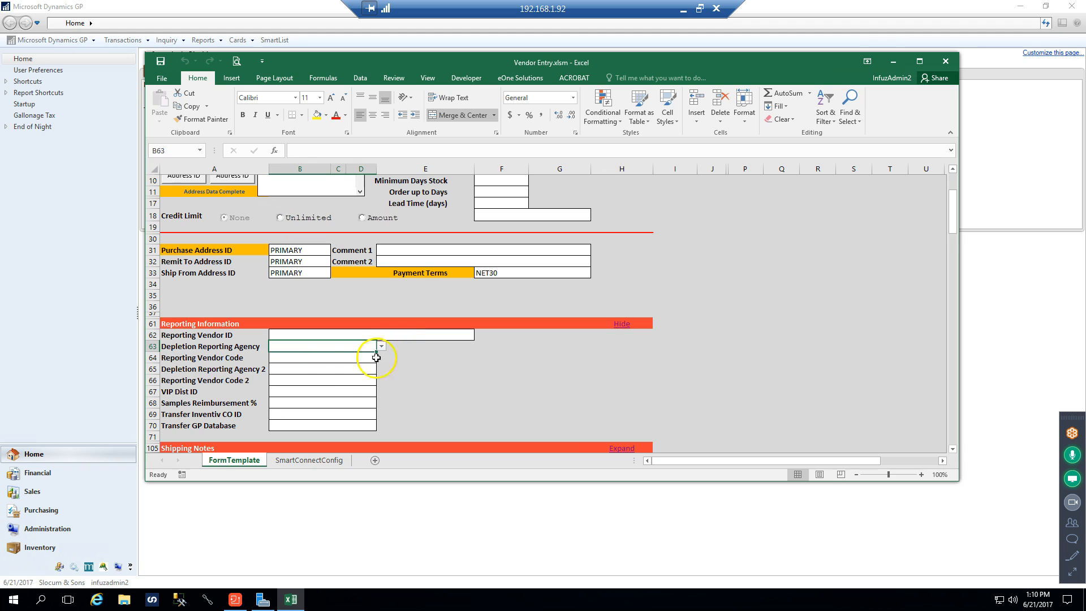
click(316, 361)
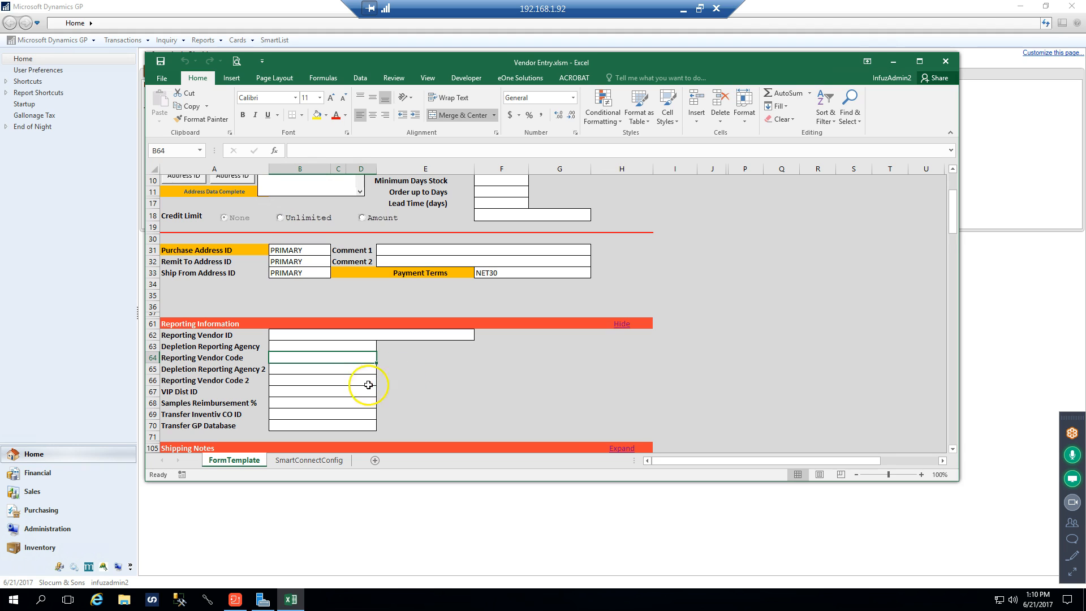
click(310, 391)
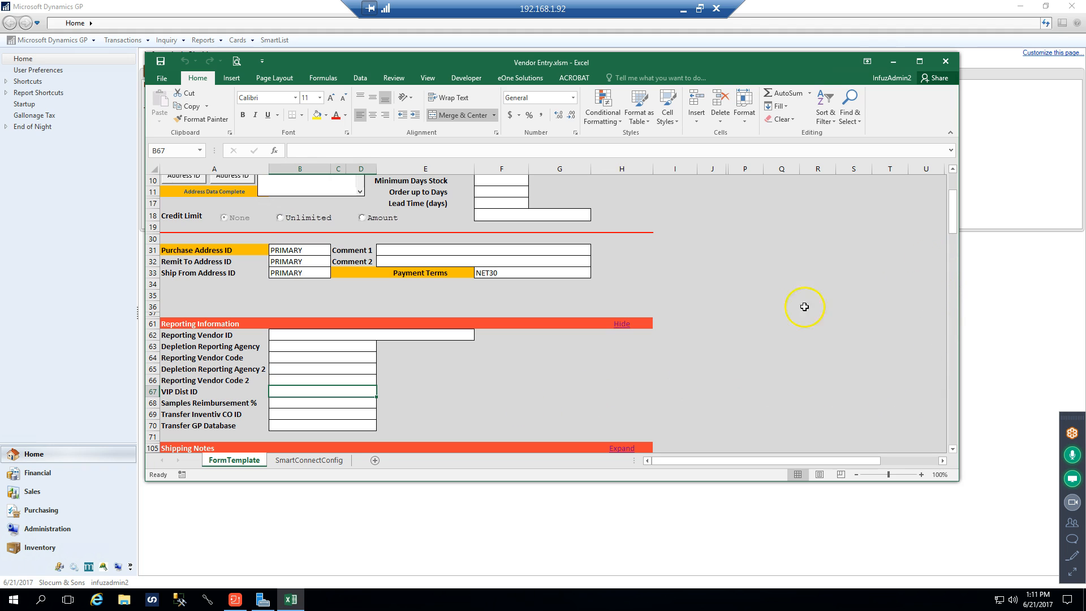
click(735, 356)
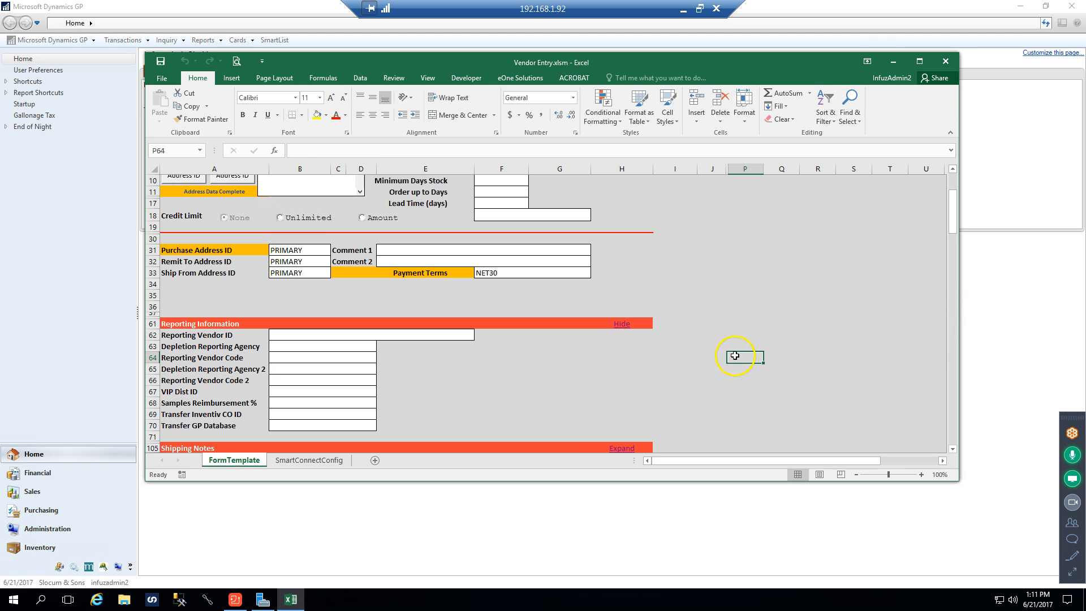
Collapse the Reporting Information section and expand Shipping Notes to examine the PO Note and Shipping Terms entries
click(624, 324)
scroll(665, 330, down, 3)
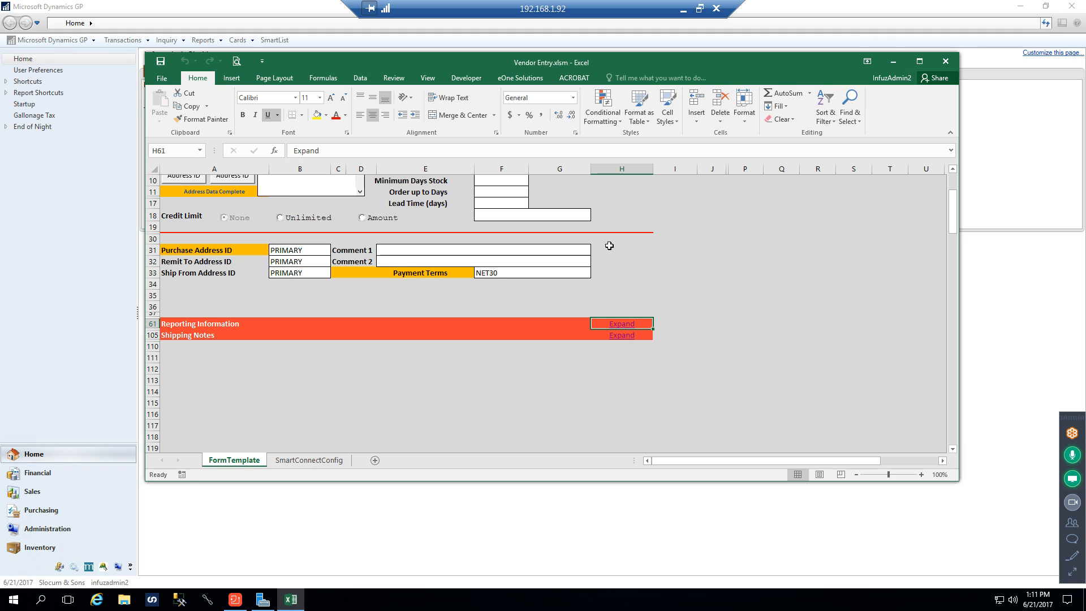
click(625, 334)
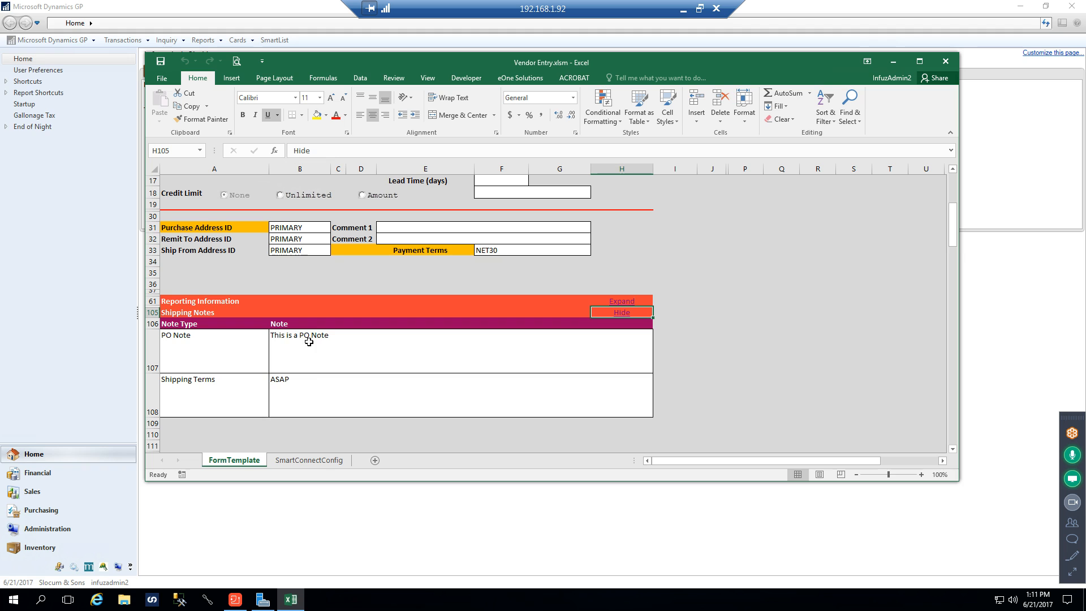
click(292, 380)
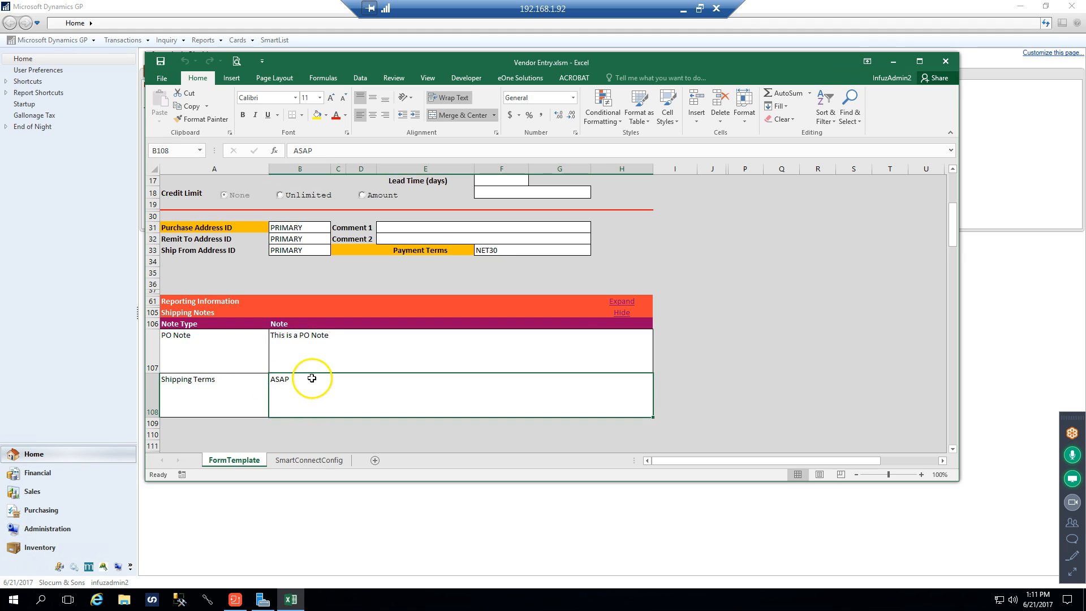
Expand the Reporting Information section again and return to the beginning of the vendor form
click(627, 318)
click(625, 304)
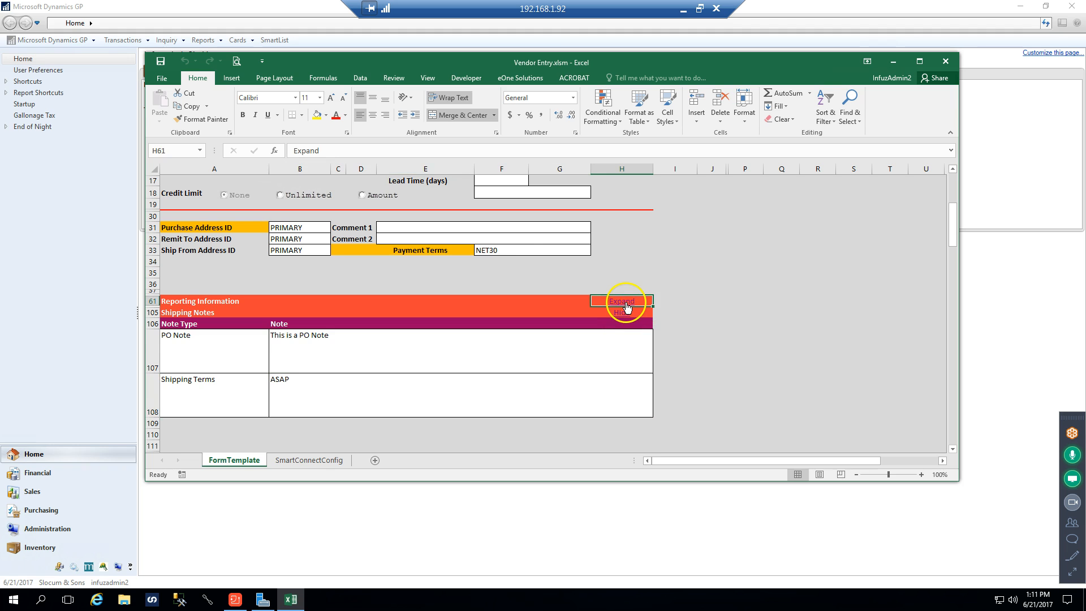
scroll(645, 337, down, 2)
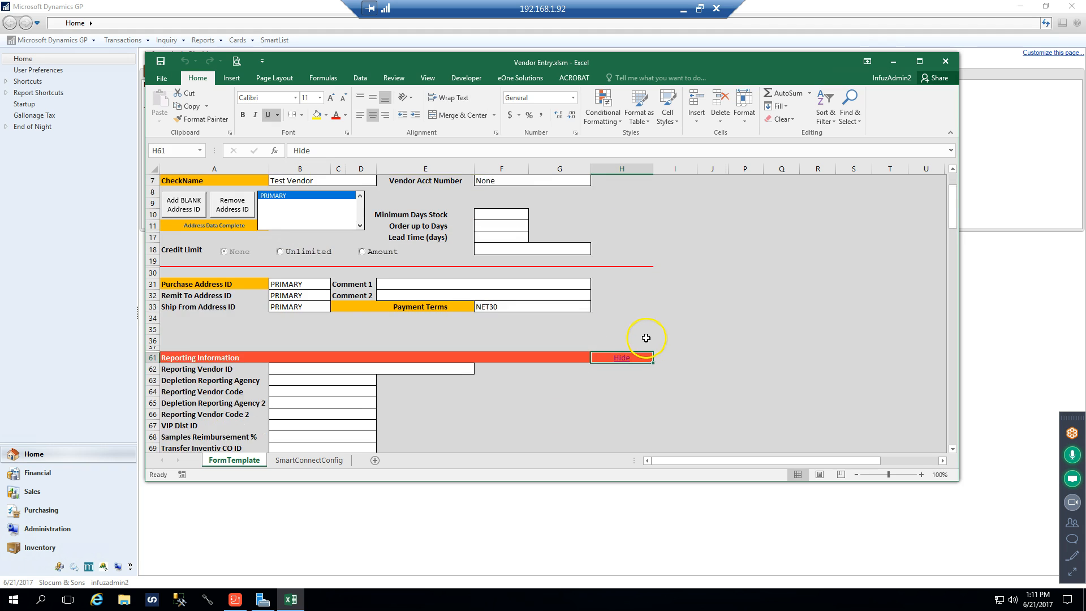
scroll(659, 326, up, 2)
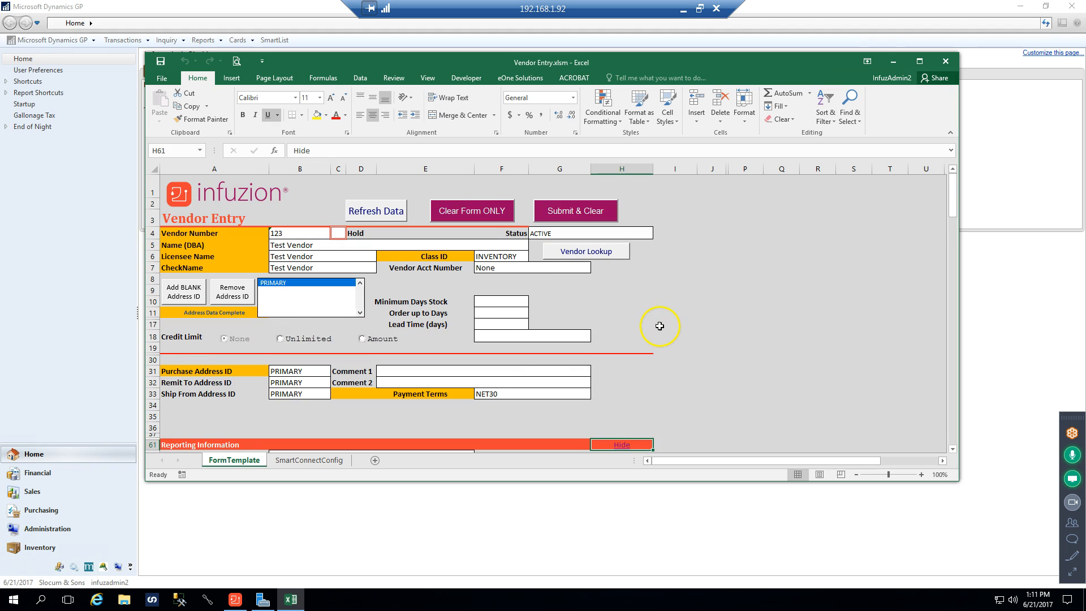
Try to submit the Test Vendor entry with Submit & Clear, dismissing the messages raised along the way
click(561, 210)
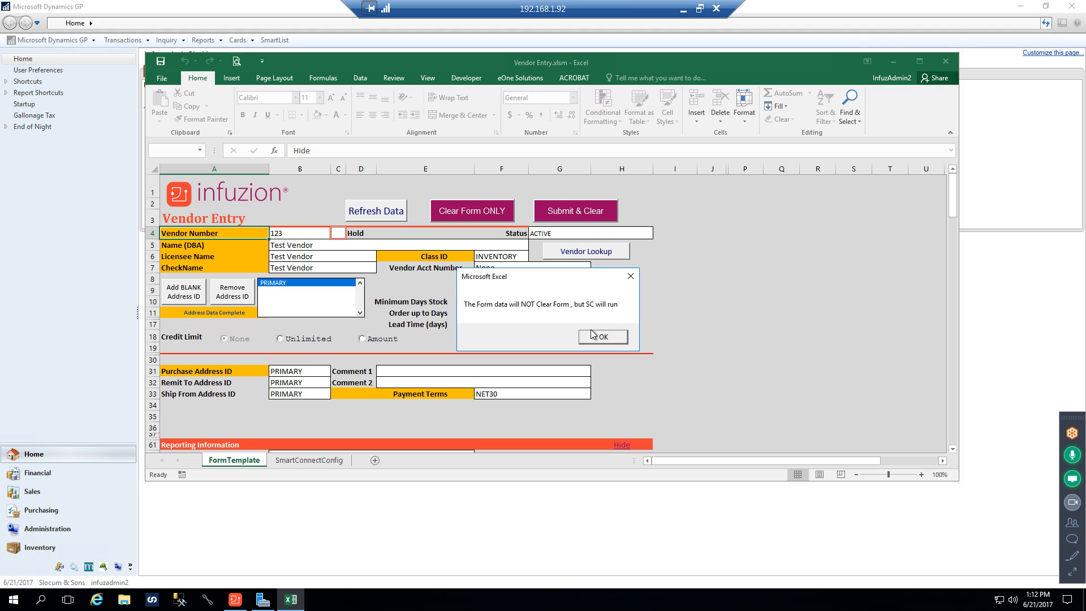
click(600, 336)
click(602, 337)
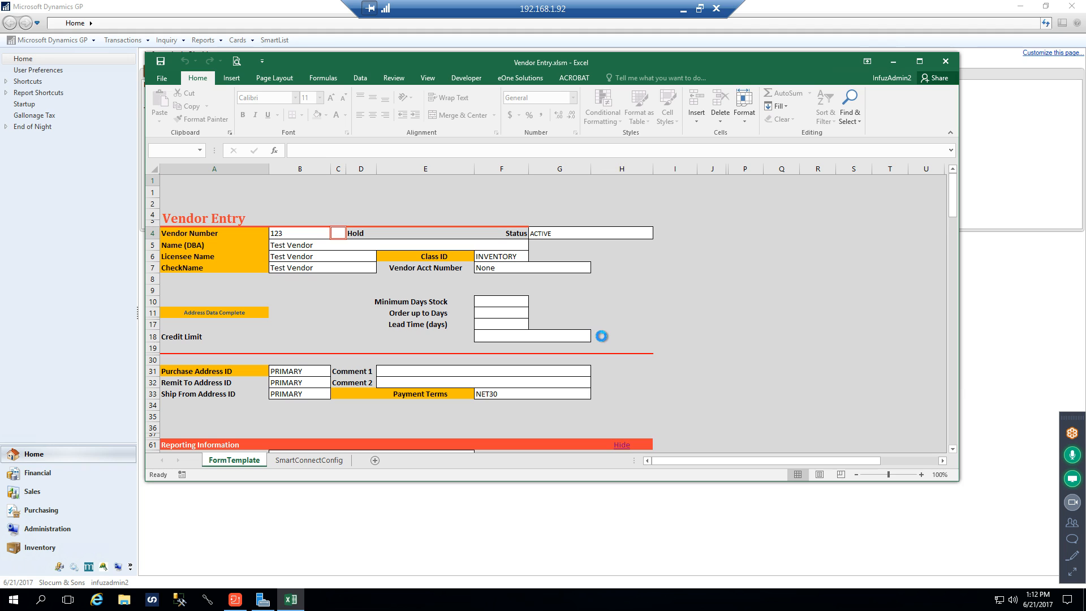
click(641, 302)
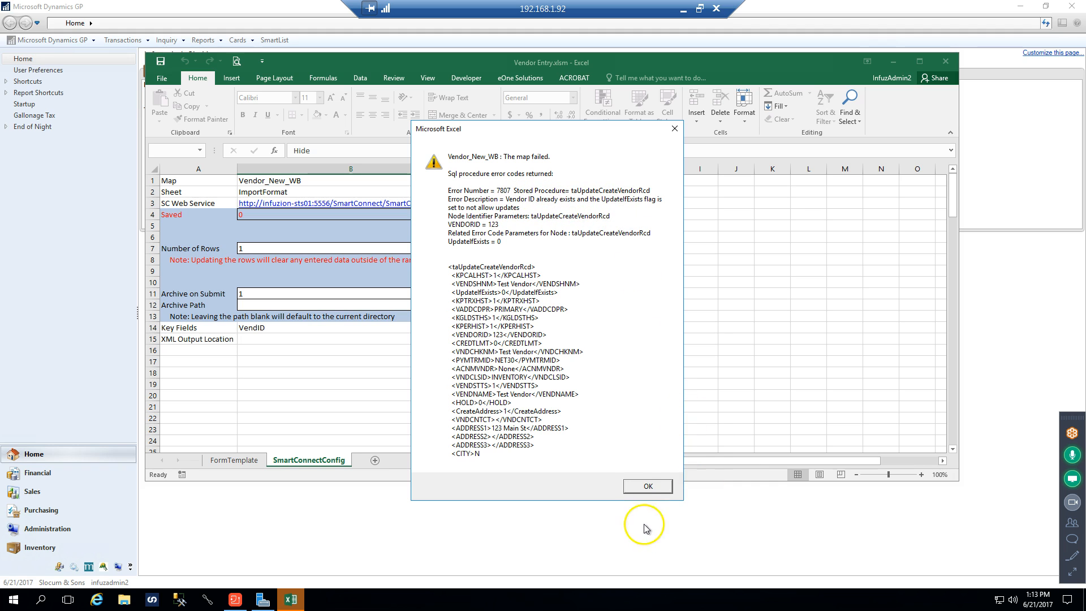
click(640, 490)
click(647, 487)
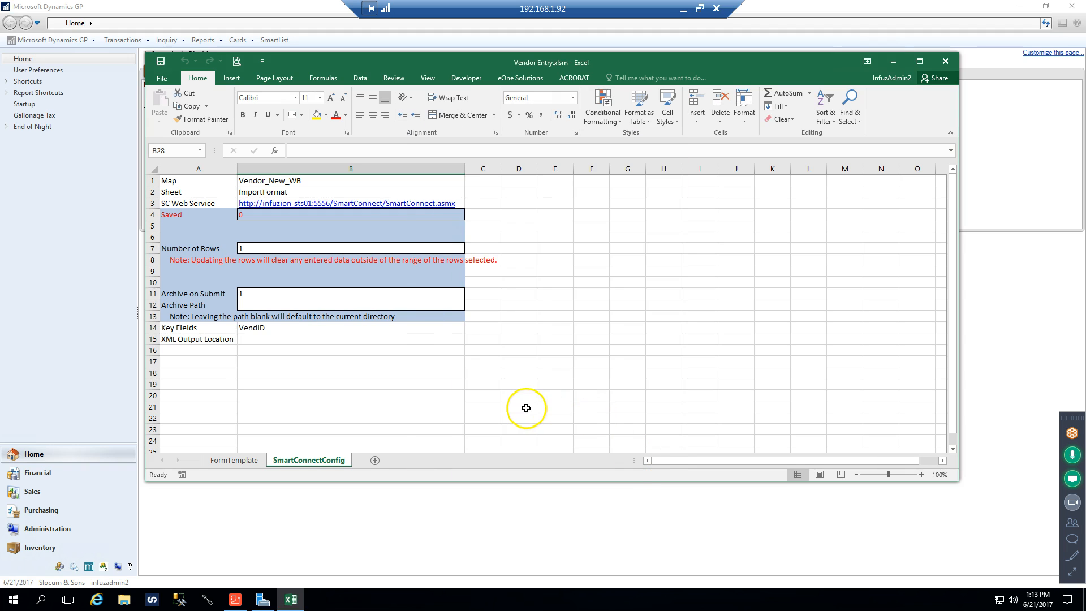
Check the Saved setting on the SmartConnectConfig sheet and close the Vendor Entry workbook without saving its changes
click(351, 214)
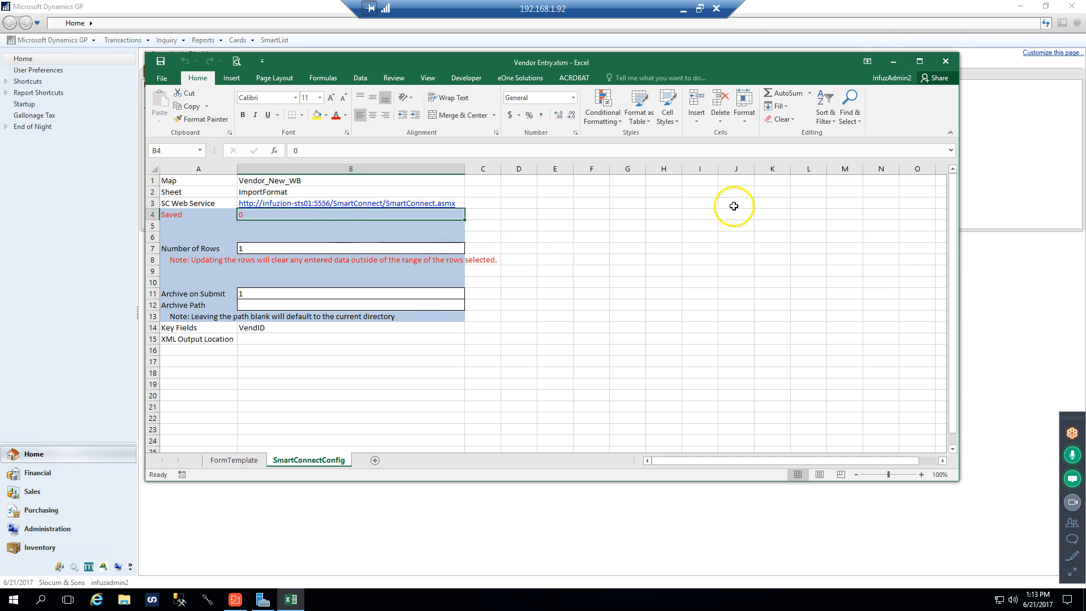
click(946, 62)
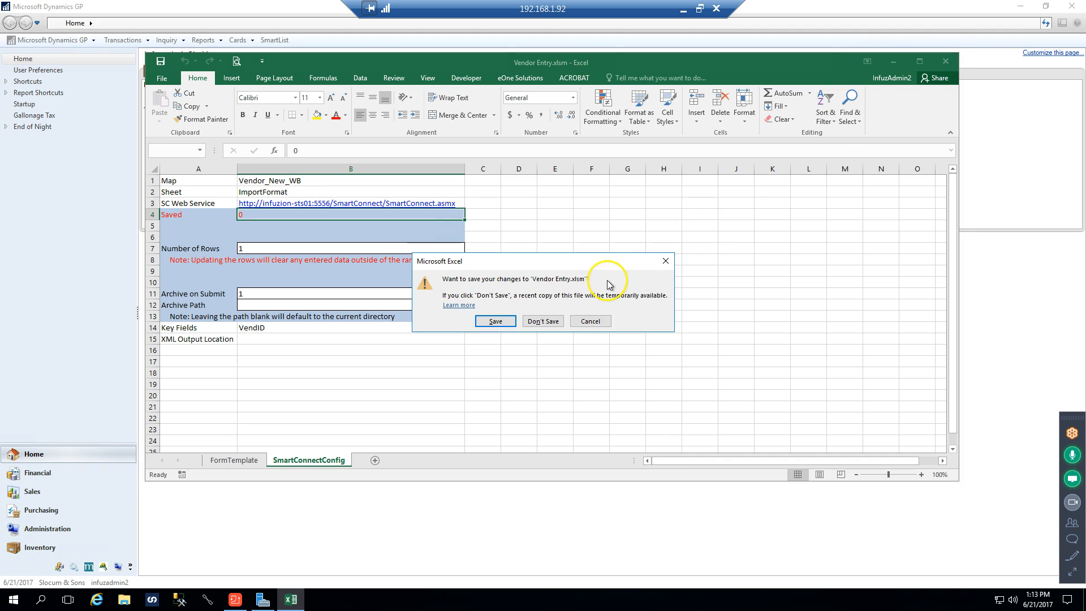
click(543, 321)
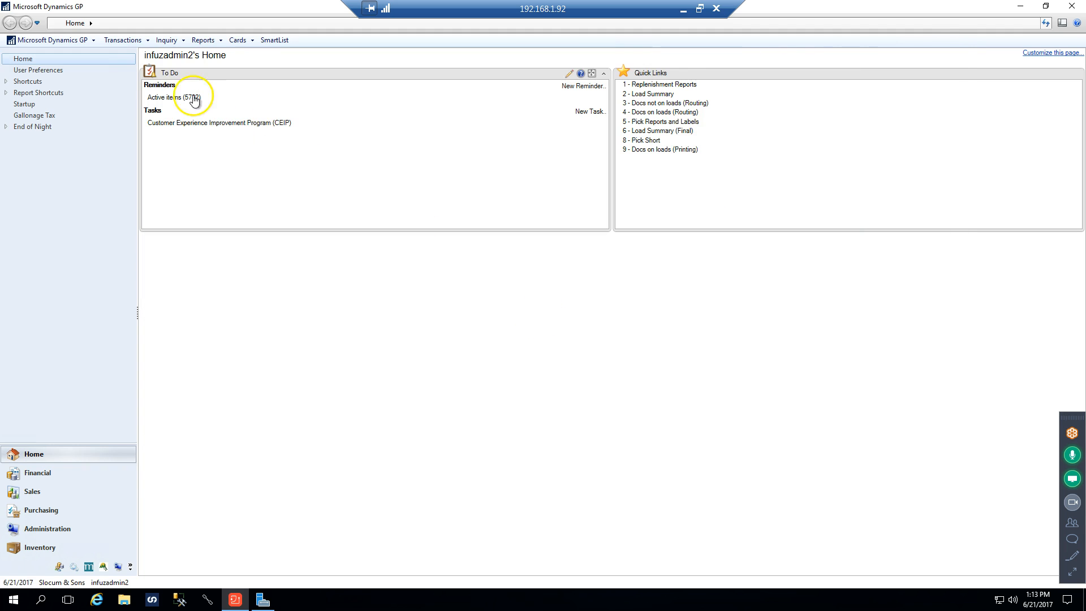
Switch to Microsoft Dynamics GP and bring up its Purchasing area
click(248, 40)
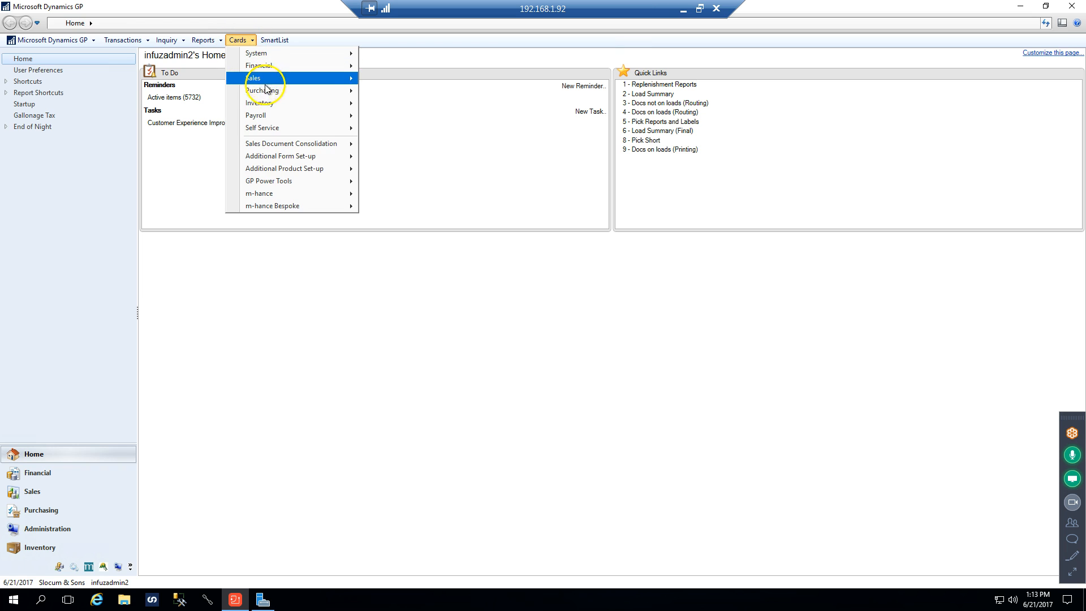
mouse_move(265, 96)
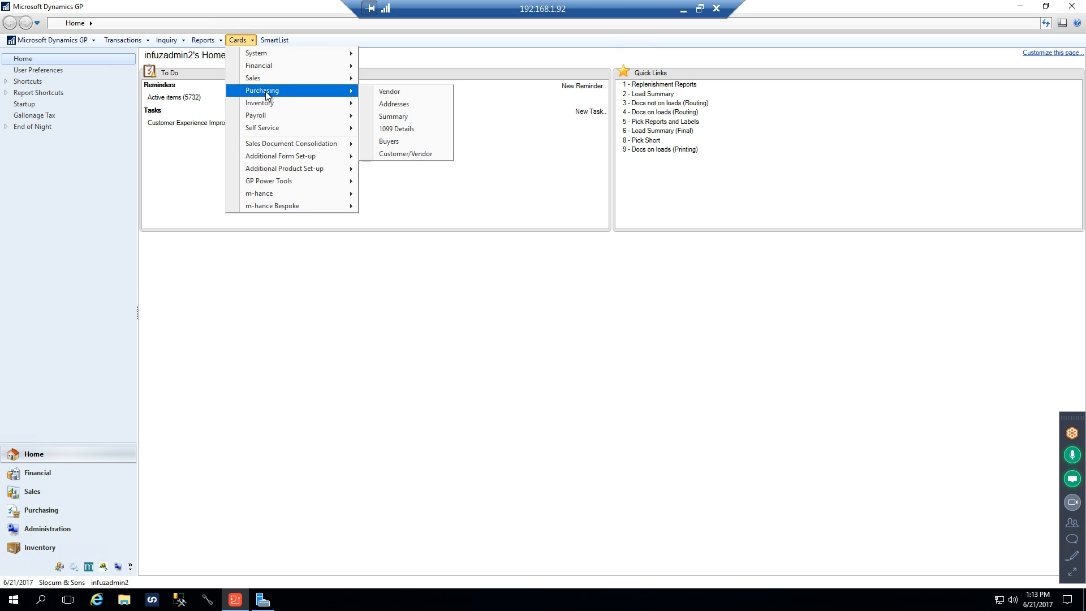
click(266, 90)
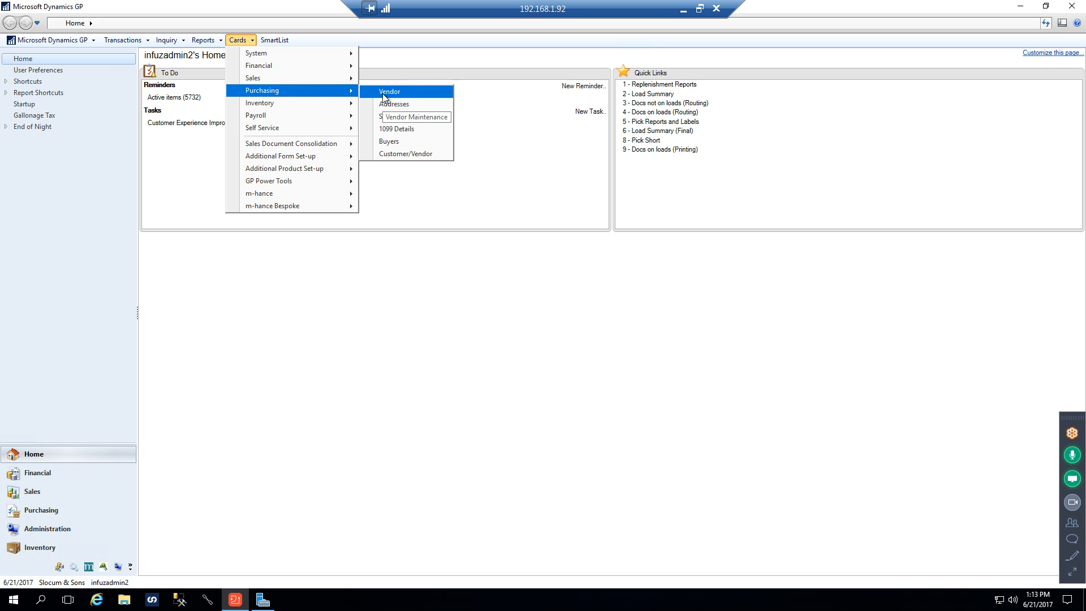
click(39, 510)
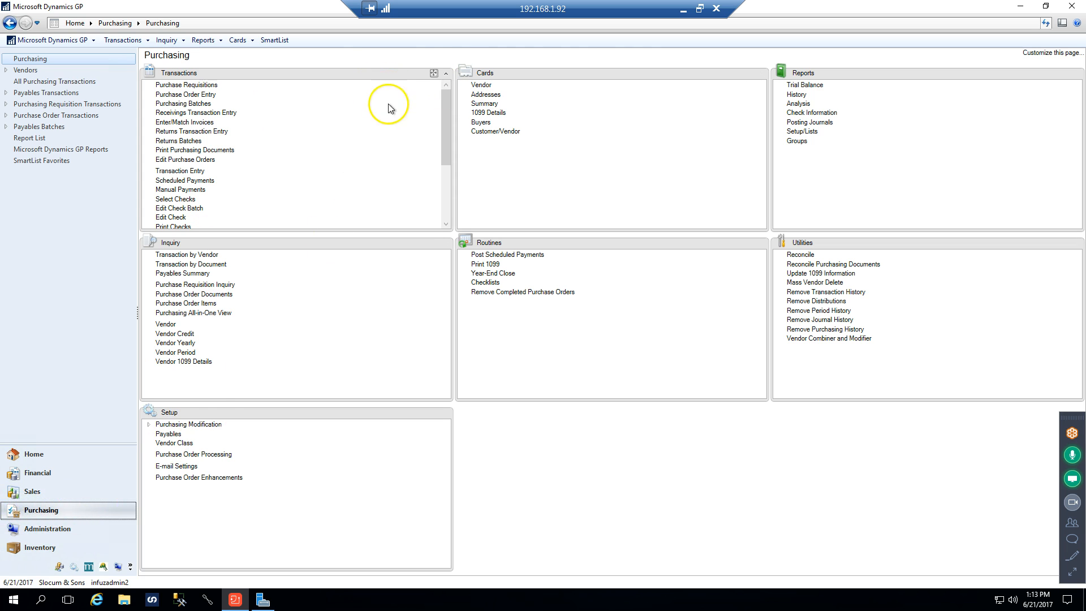
click(699, 8)
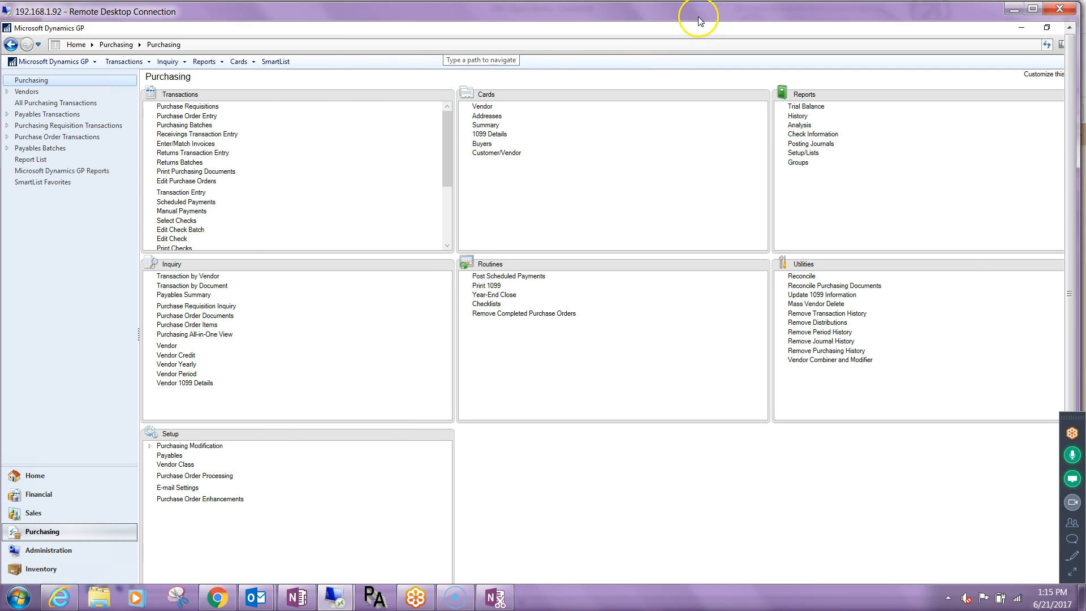
drag(328, 16, 354, 17)
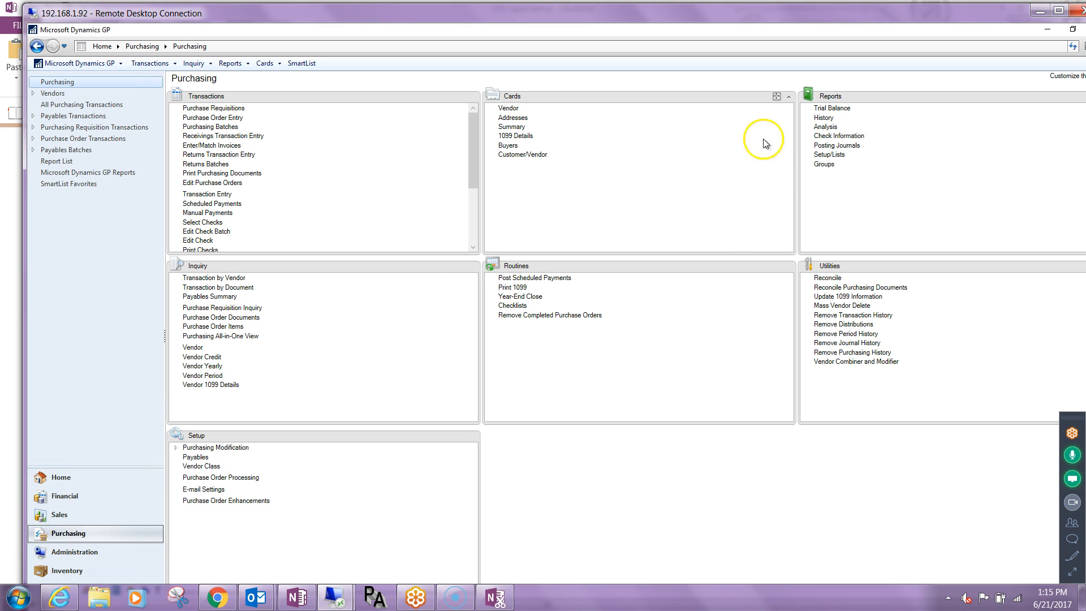
double_click(245, 14)
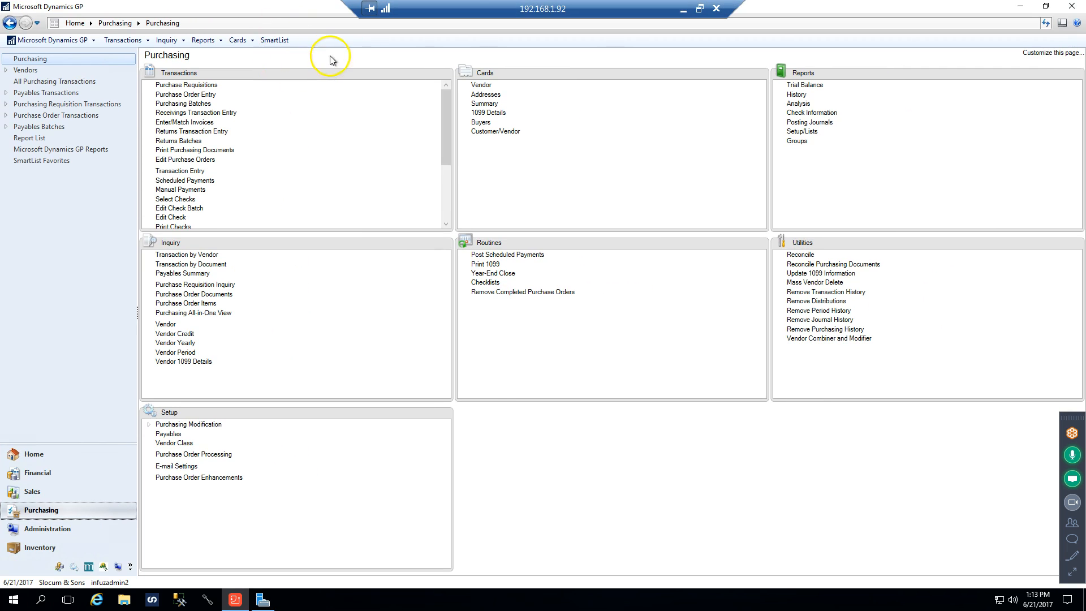
click(699, 9)
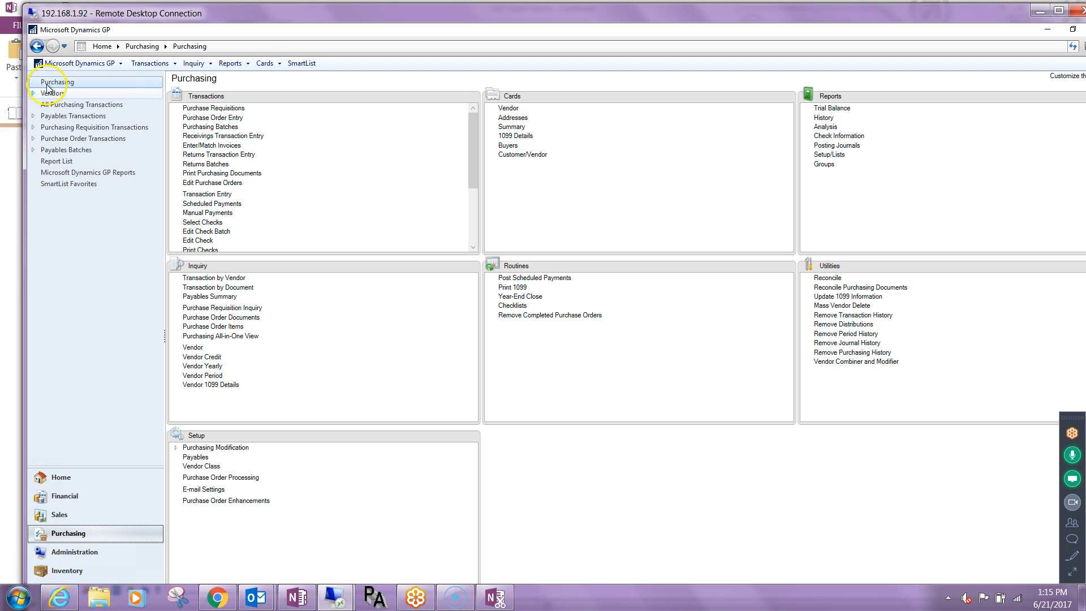
click(1057, 11)
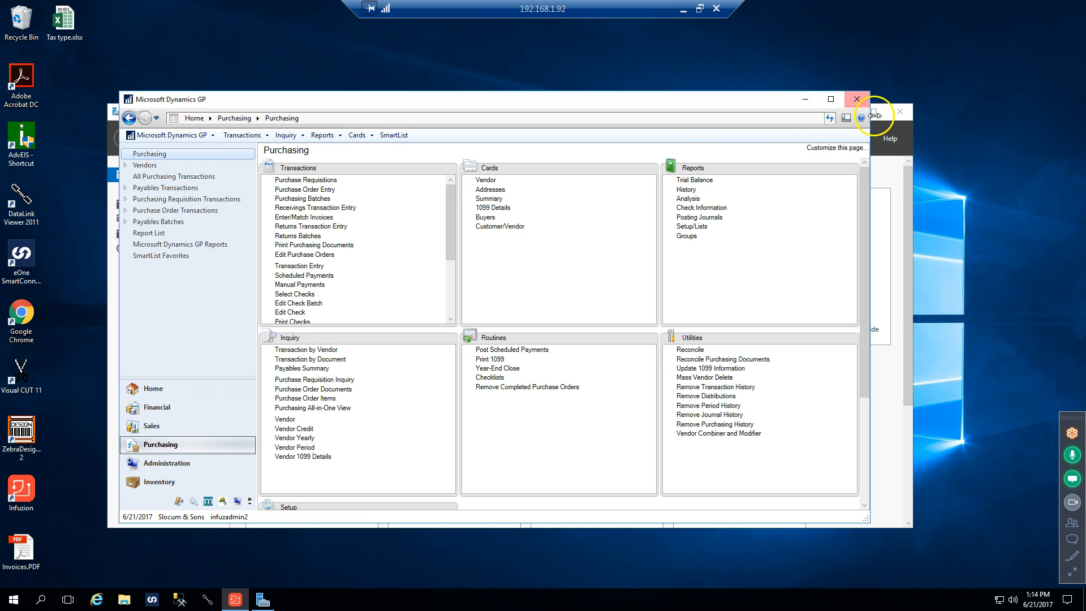
Widen the Dynamics GP window and locate the Vendor Maintenance command among the Purchasing cards
drag(871, 113, 1036, 113)
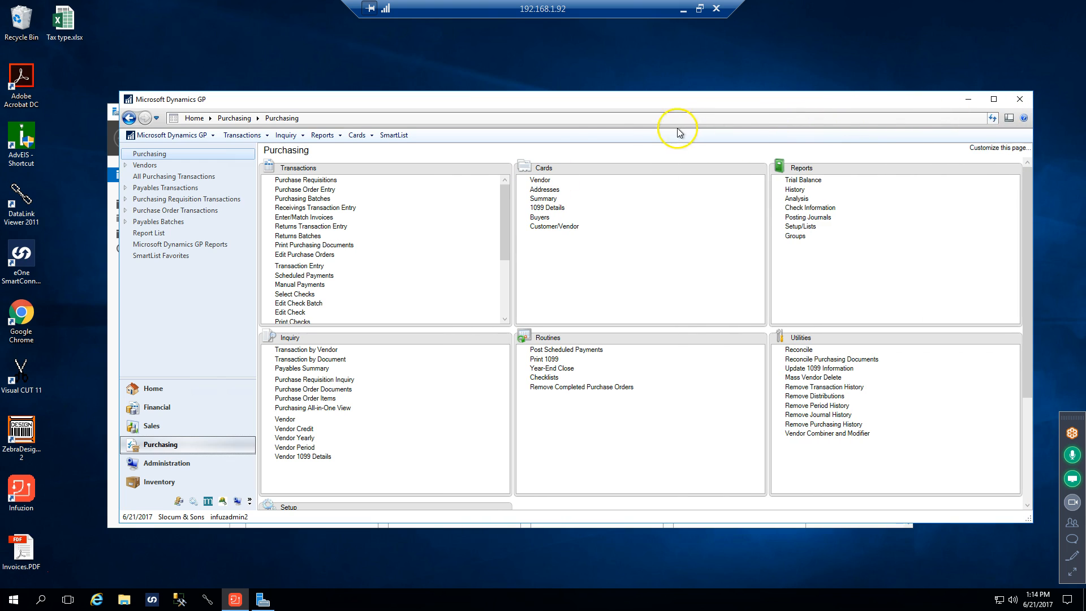
click(543, 180)
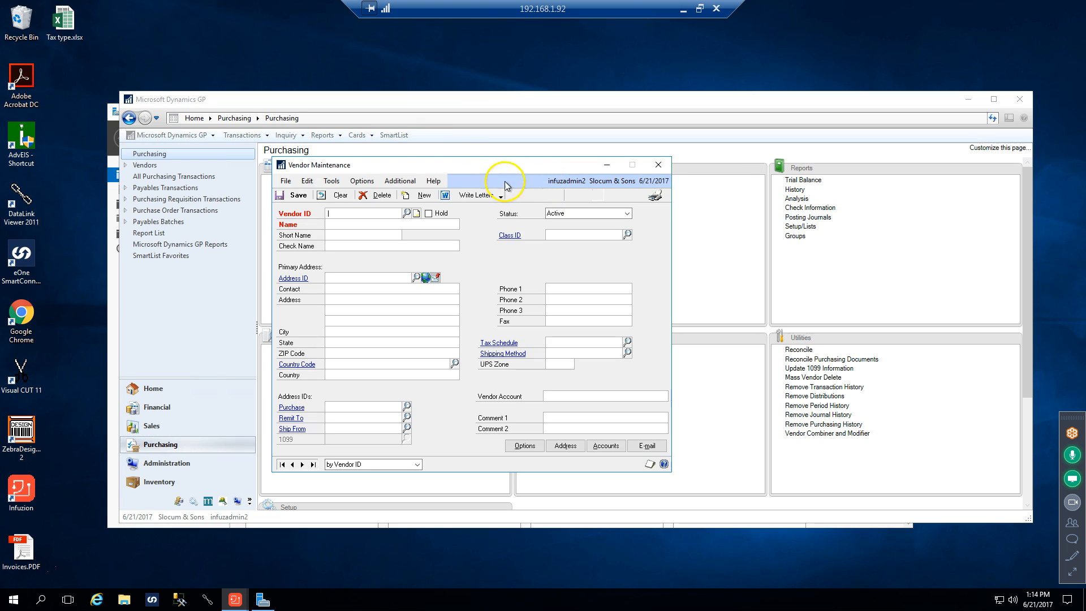
click(358, 136)
click(358, 136)
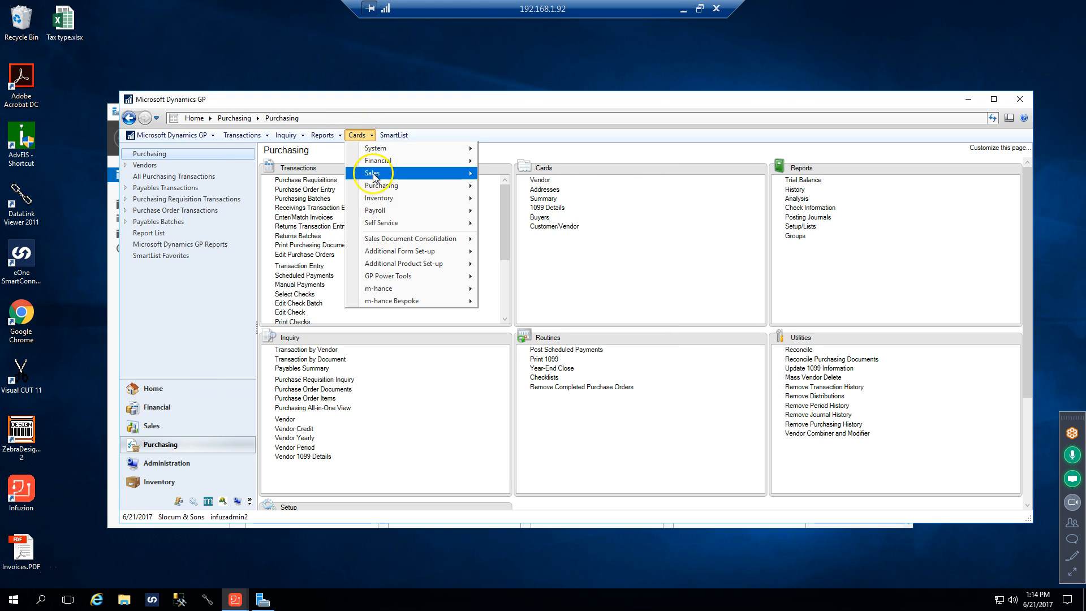
mouse_move(418, 198)
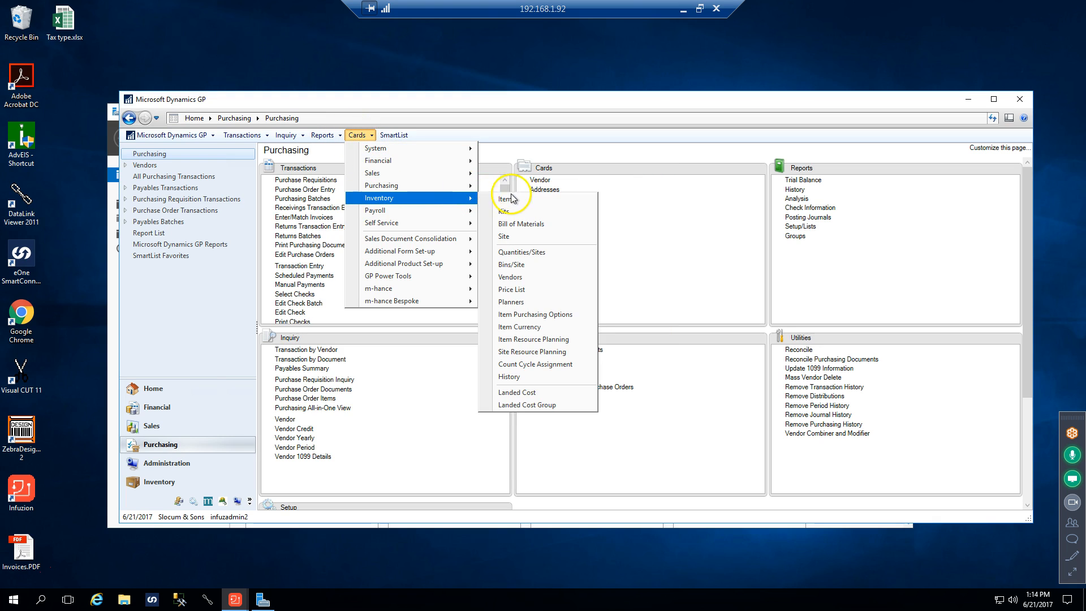
mouse_move(452, 186)
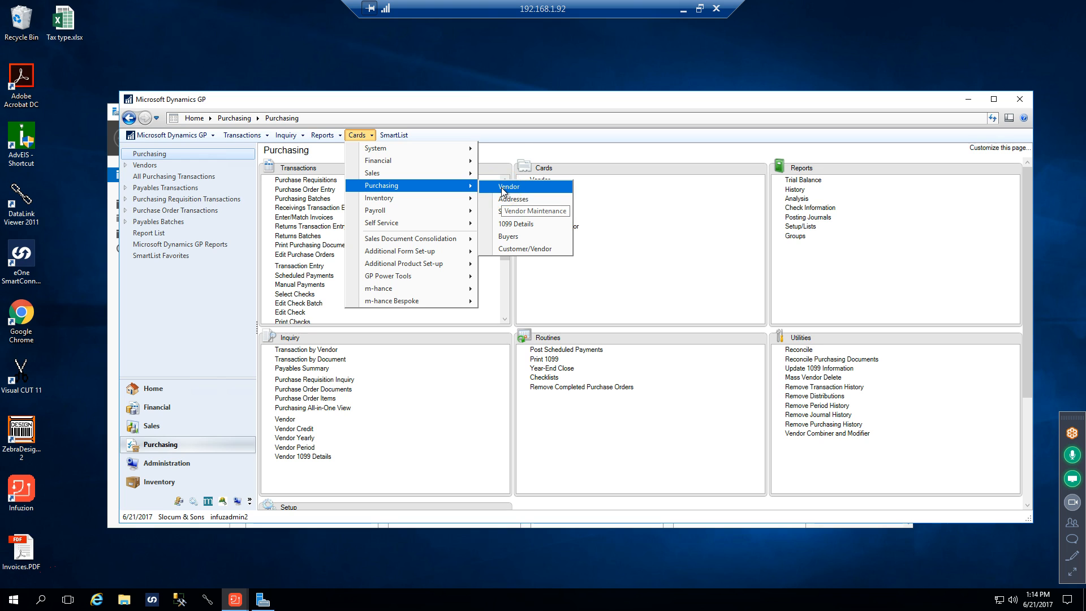
click(500, 68)
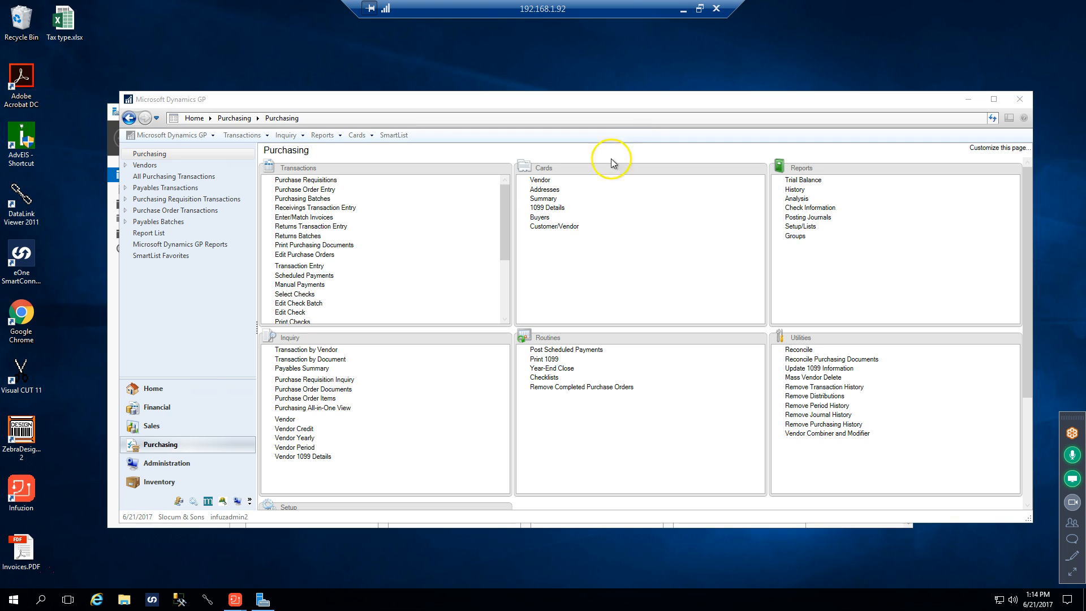
Open Vendor Maintenance, retrieve the vendor with ID 123 and move the window higher to review the record
click(539, 180)
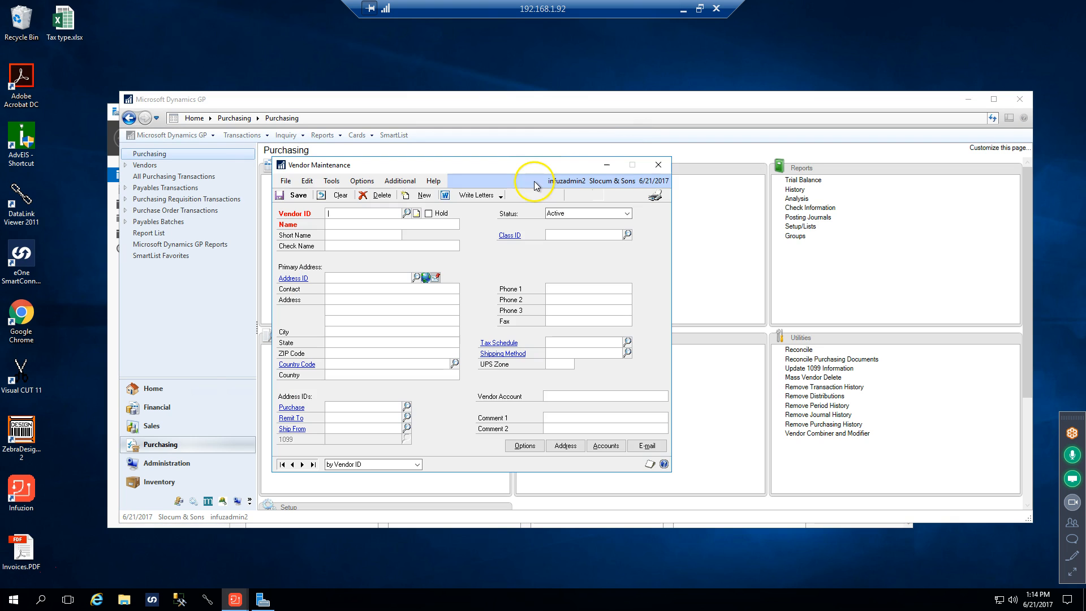
text(123)
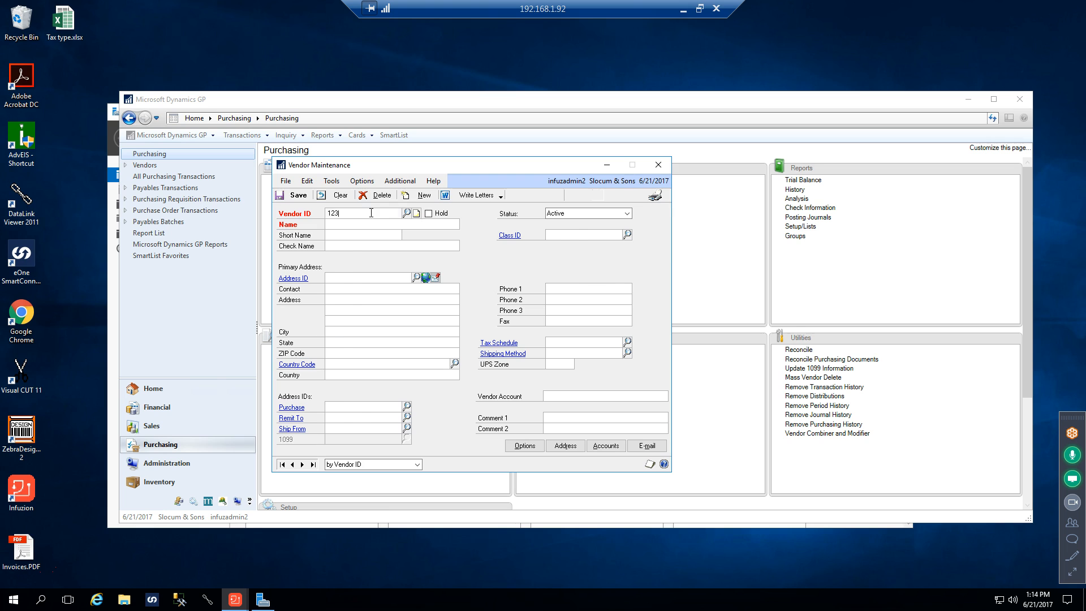
key(Tab)
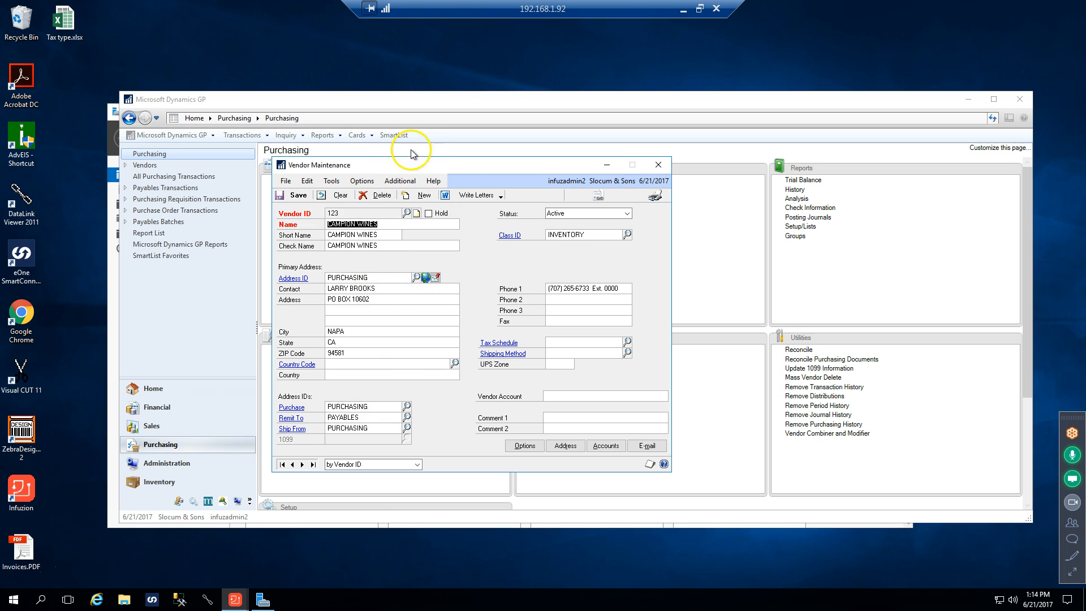
drag(426, 167, 405, 98)
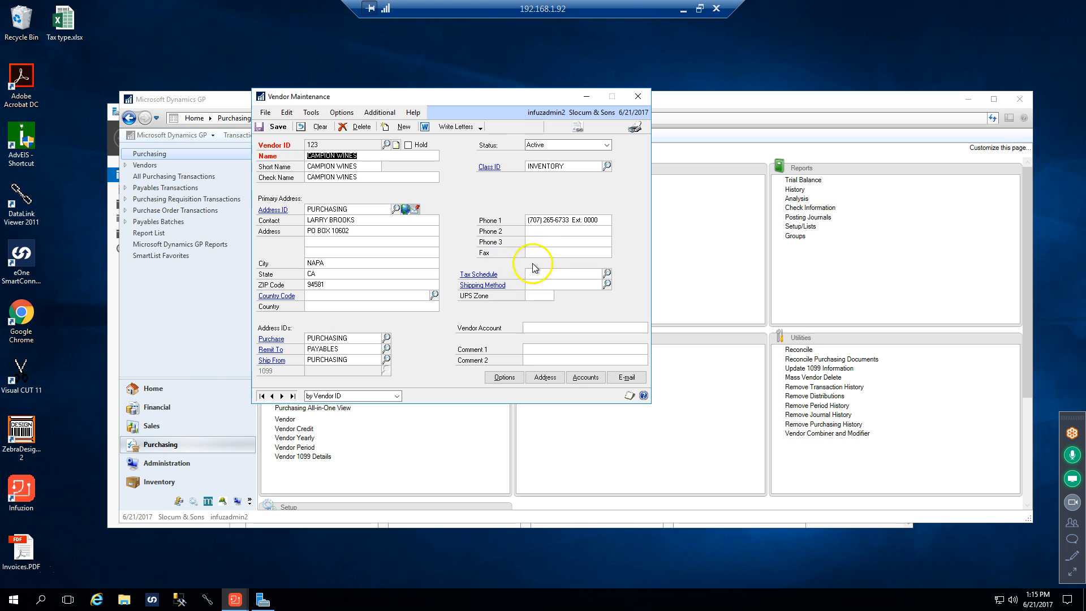
Open the Campion Wines vendor's address records and compare the PURCHASING and PAYABLES addresses
click(542, 379)
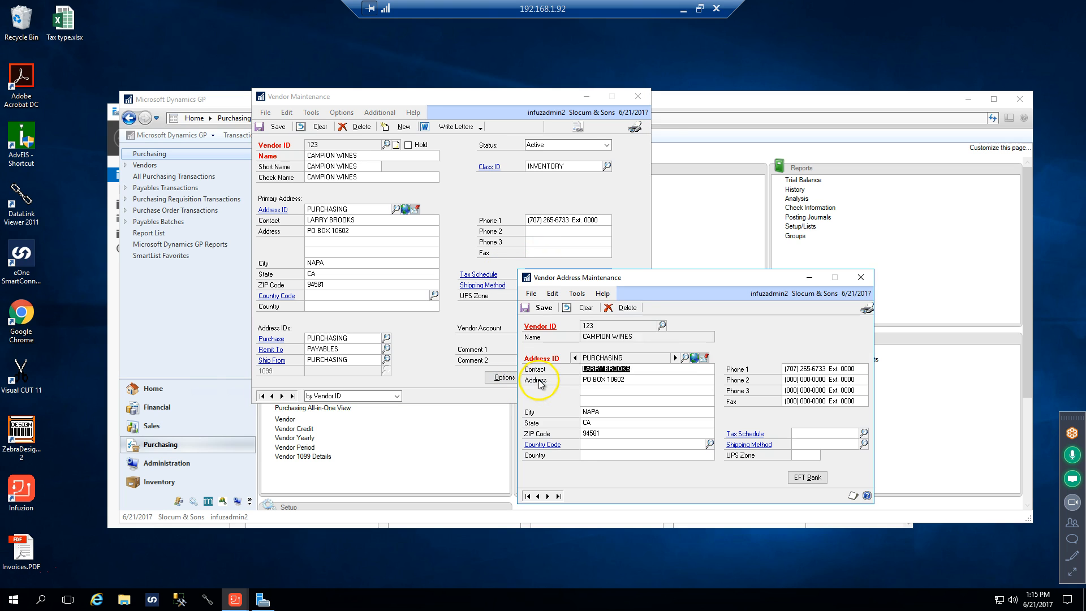
drag(632, 279, 374, 145)
click(416, 226)
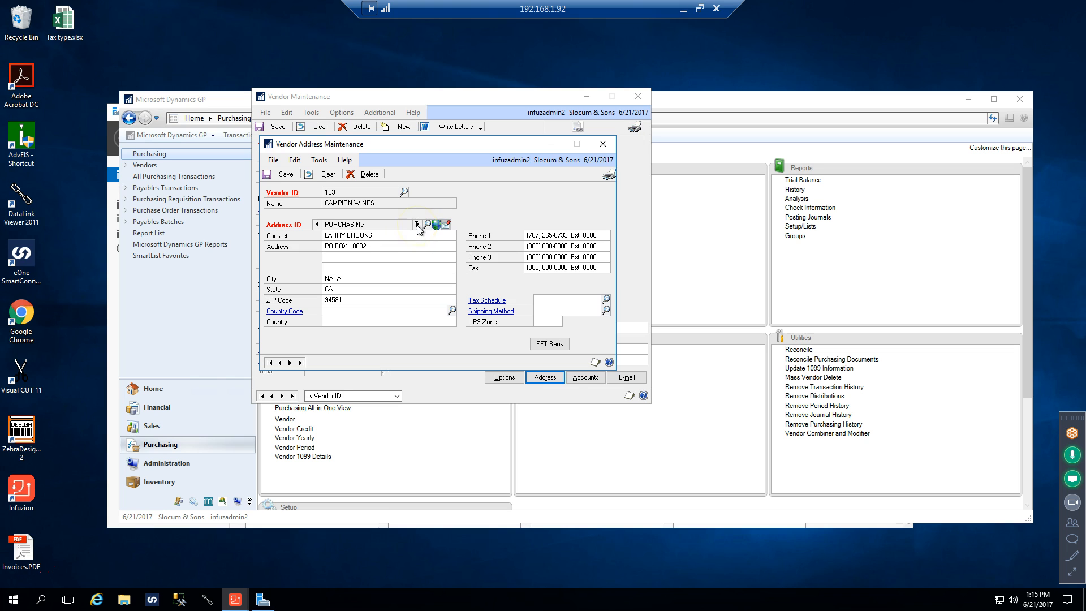
click(316, 224)
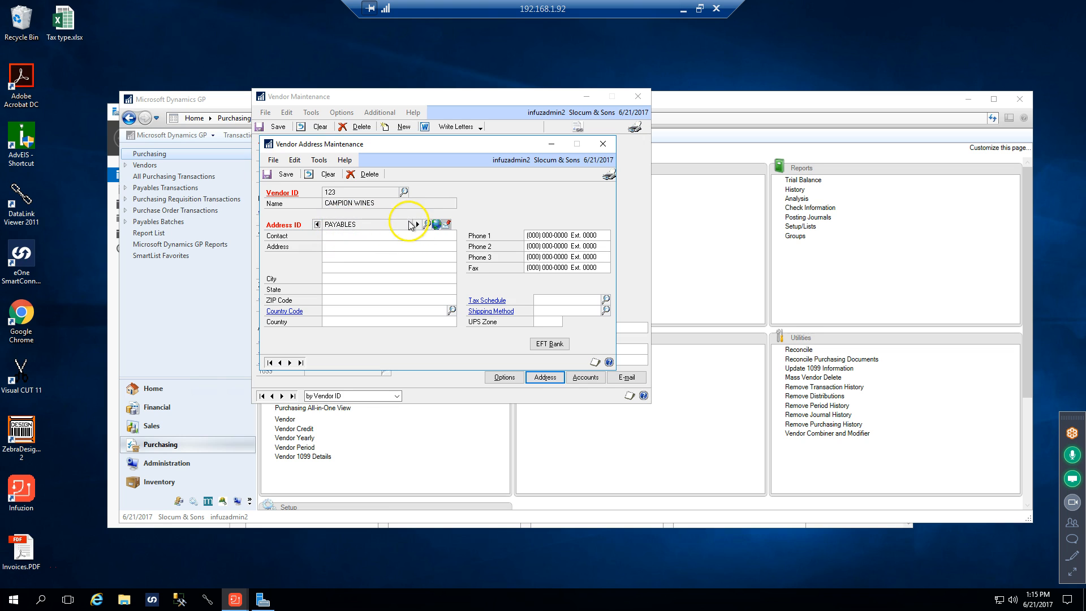
click(416, 225)
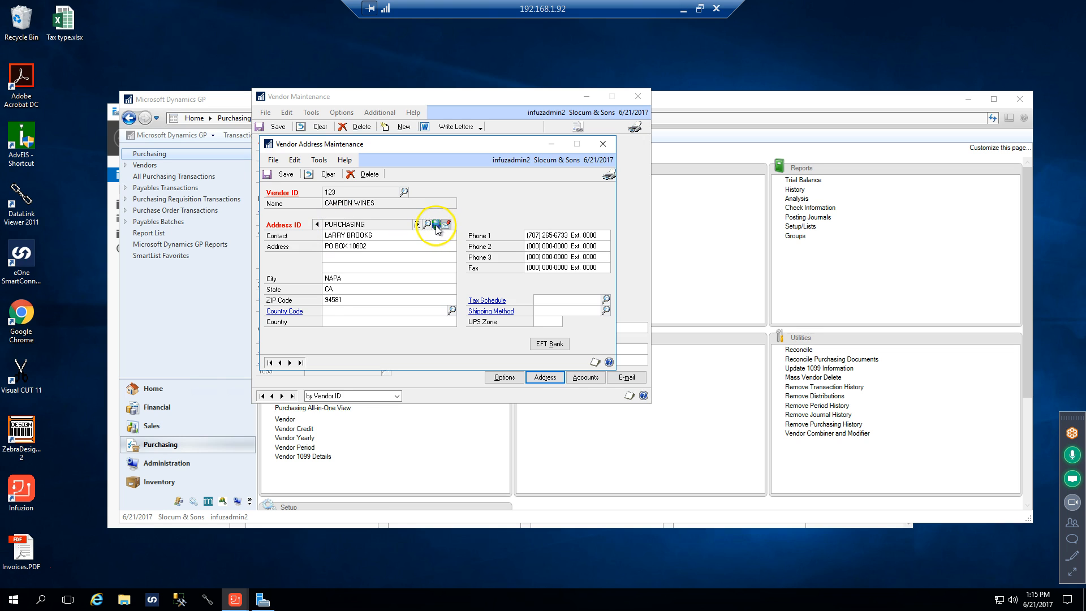
Review the Internet Information for the vendor's PURCHASING address, then return to the main vendor record
click(437, 225)
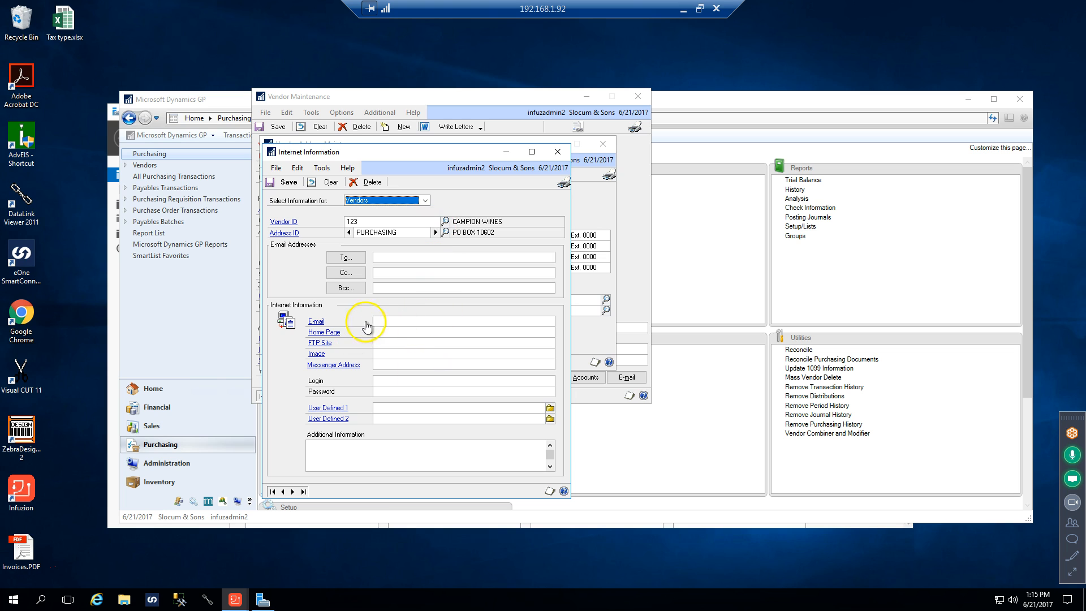
drag(417, 157, 427, 270)
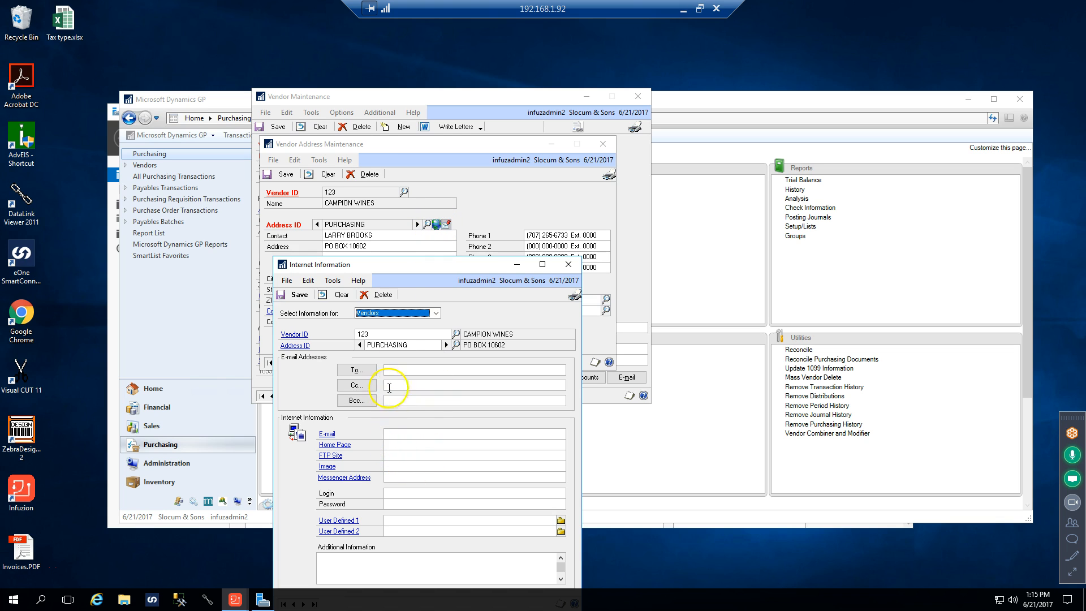
click(568, 266)
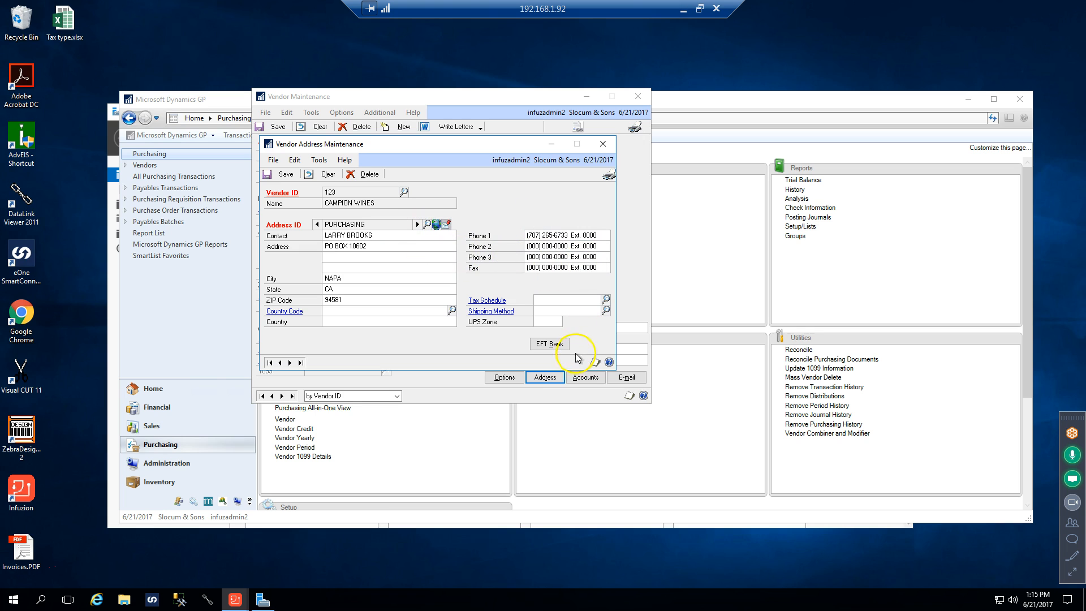
click(603, 143)
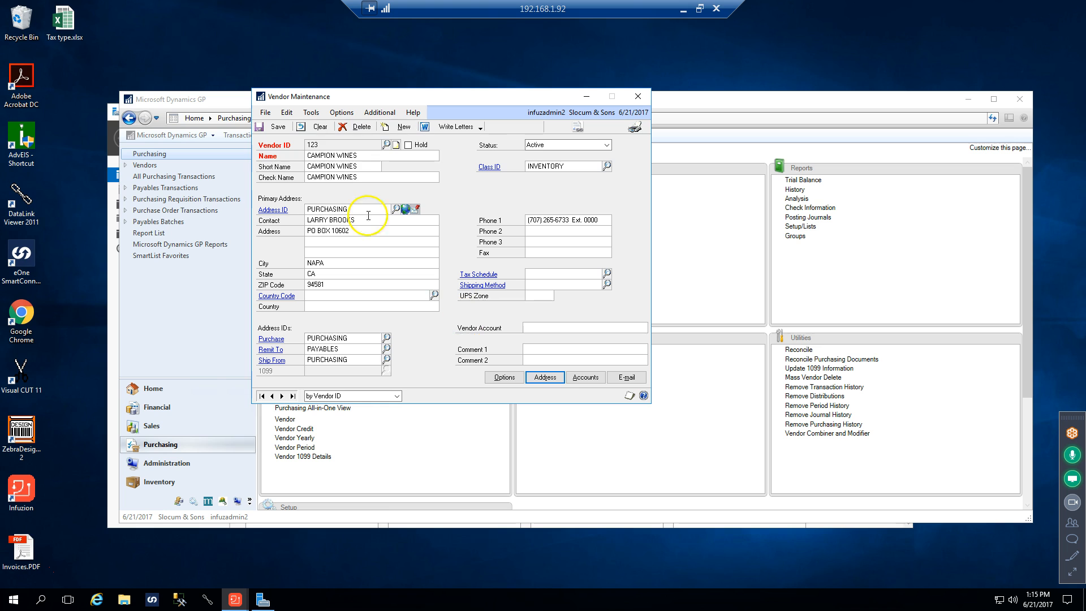
Review the vendor's Reporting Vendor fields, cancel without saving and close Vendor Maintenance
click(377, 113)
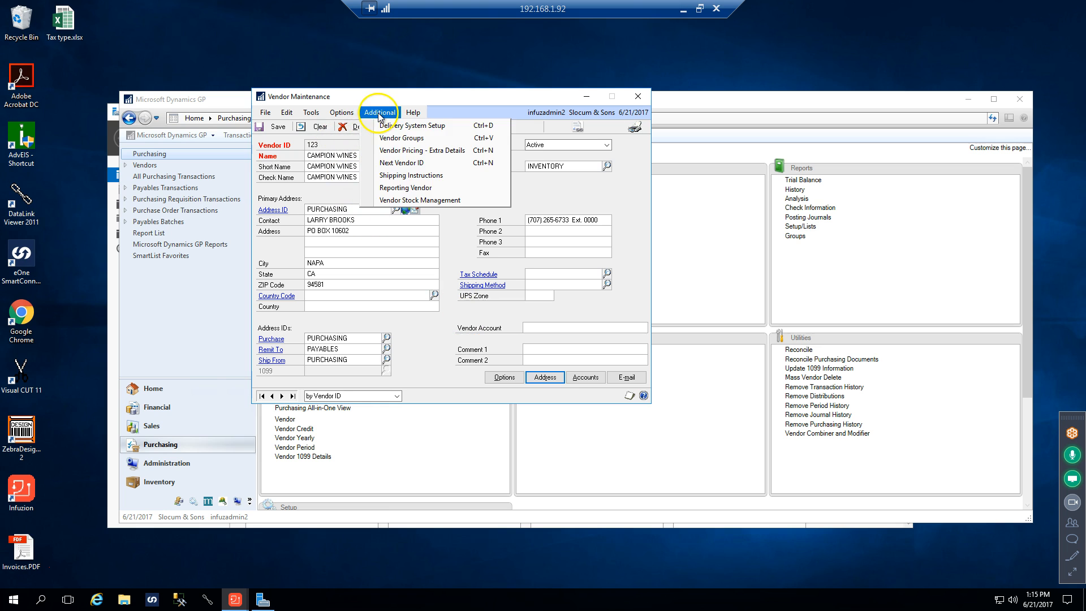
click(409, 187)
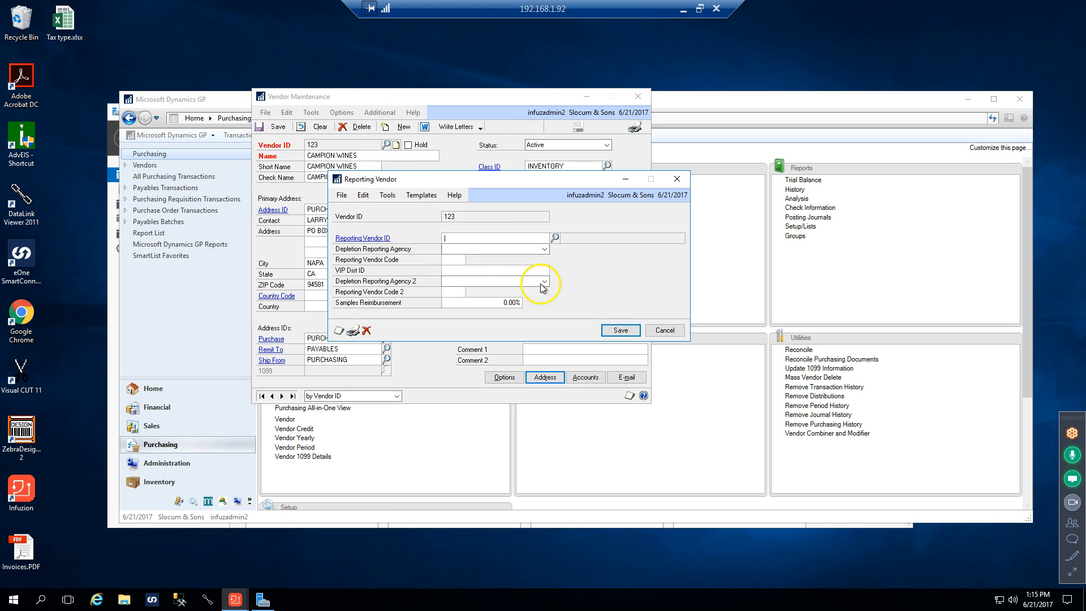
drag(479, 182, 431, 161)
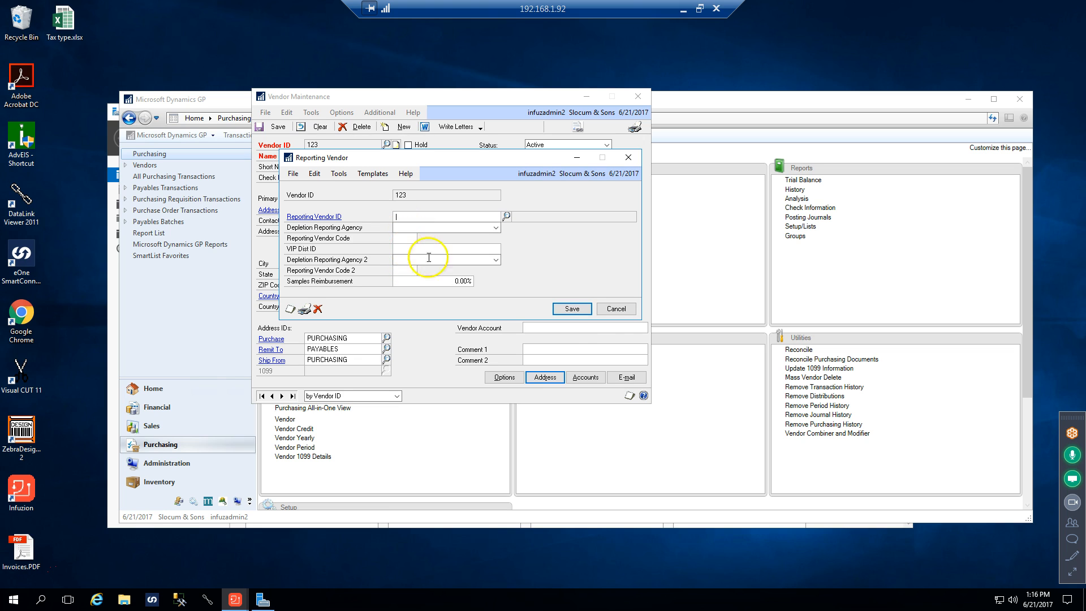
click(628, 309)
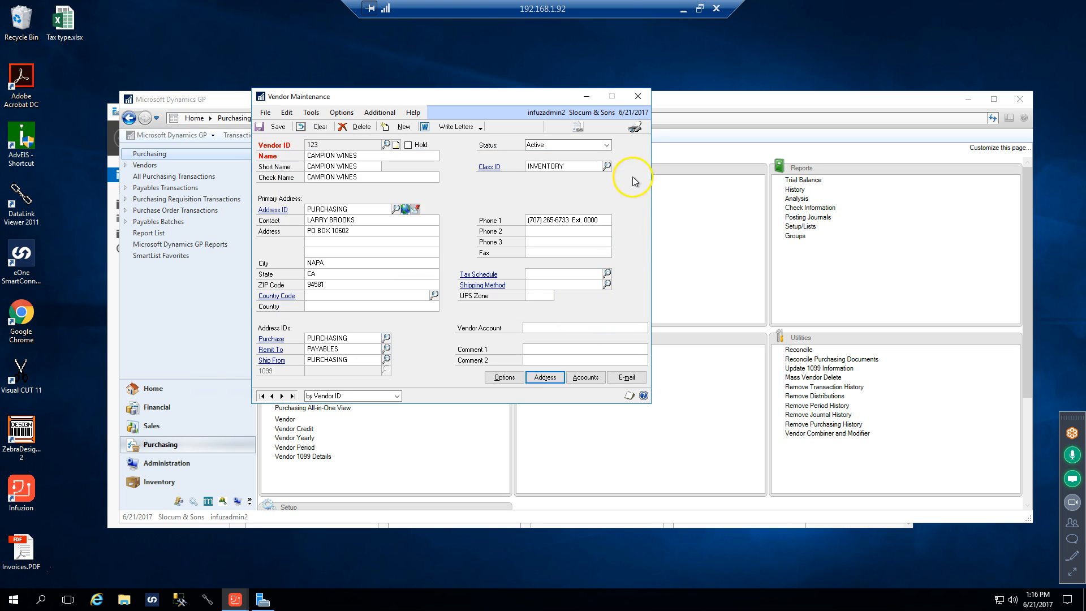
click(637, 97)
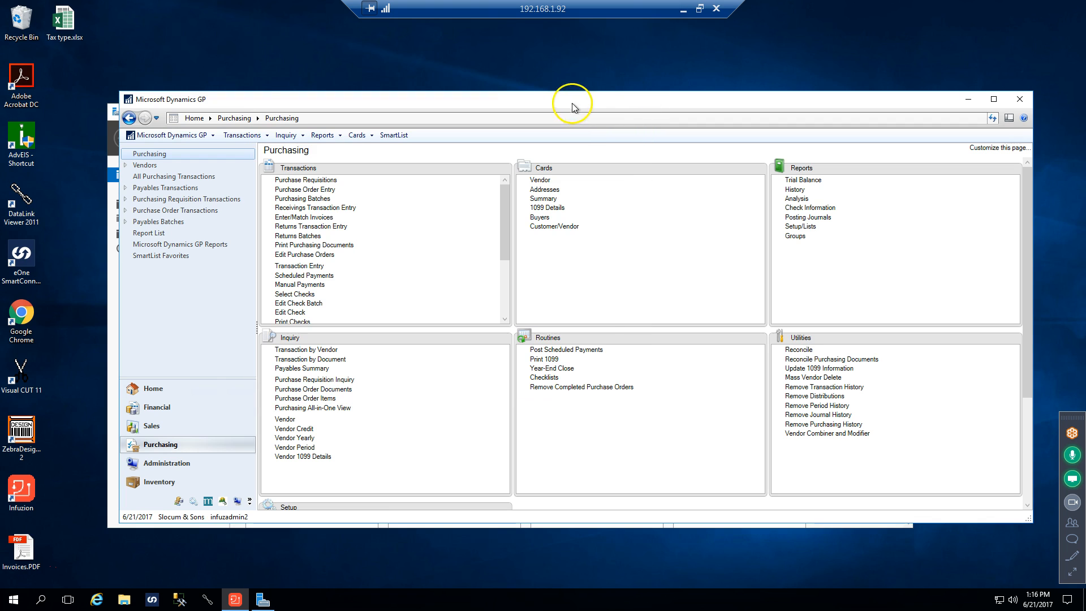
Switch to DataLink Viewer, open New Vendor Alert.rpt from the Infuzion-sql01 Reports\Purchases folder to review its columns, and close the viewer
drag(555, 98, 535, 43)
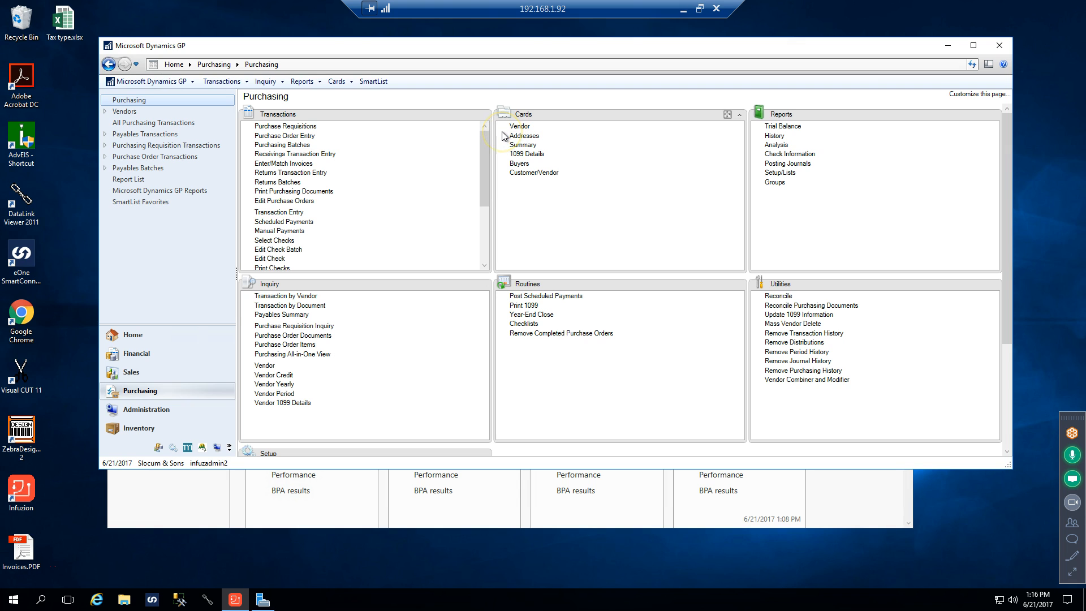
click(209, 601)
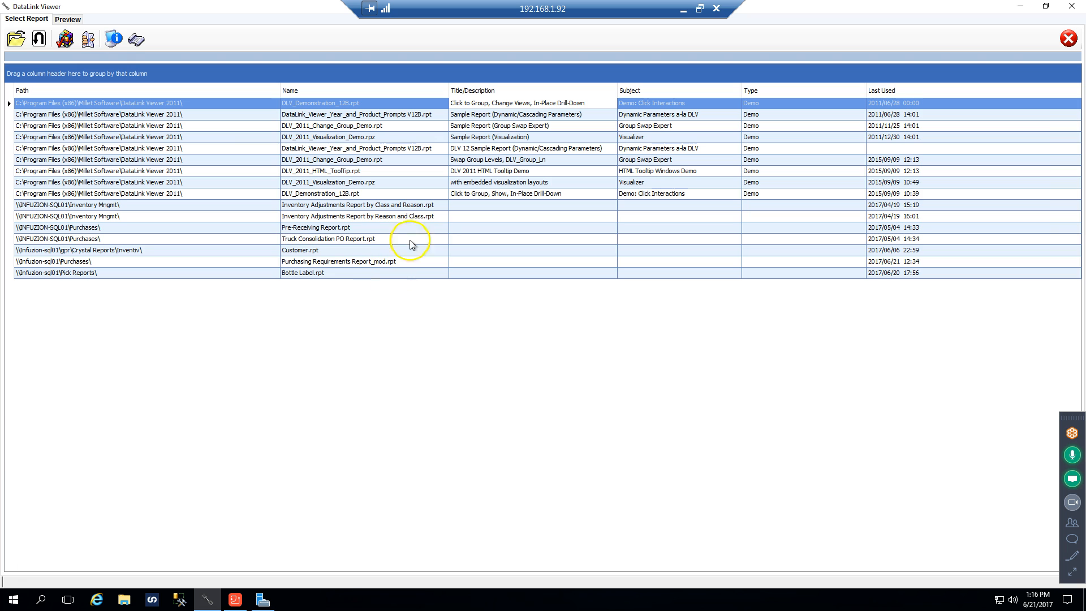
click(18, 43)
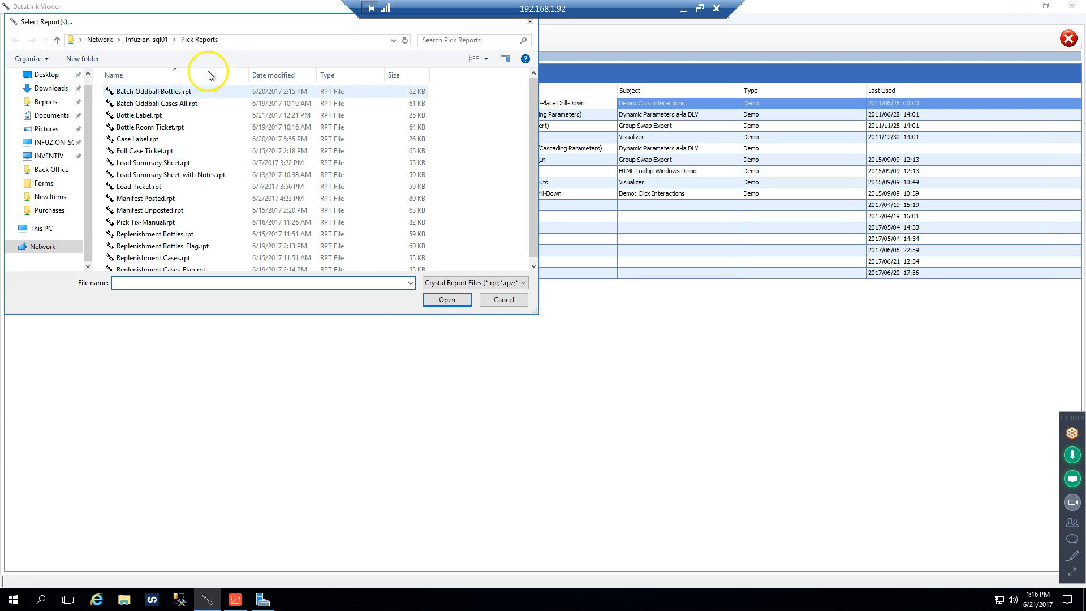
click(162, 39)
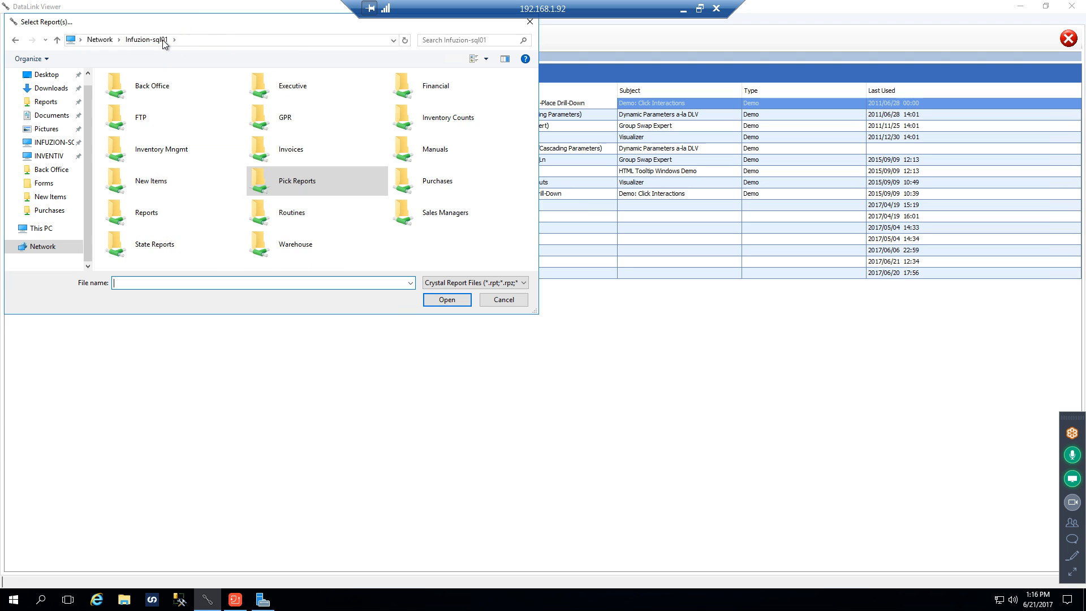
double_click(146, 212)
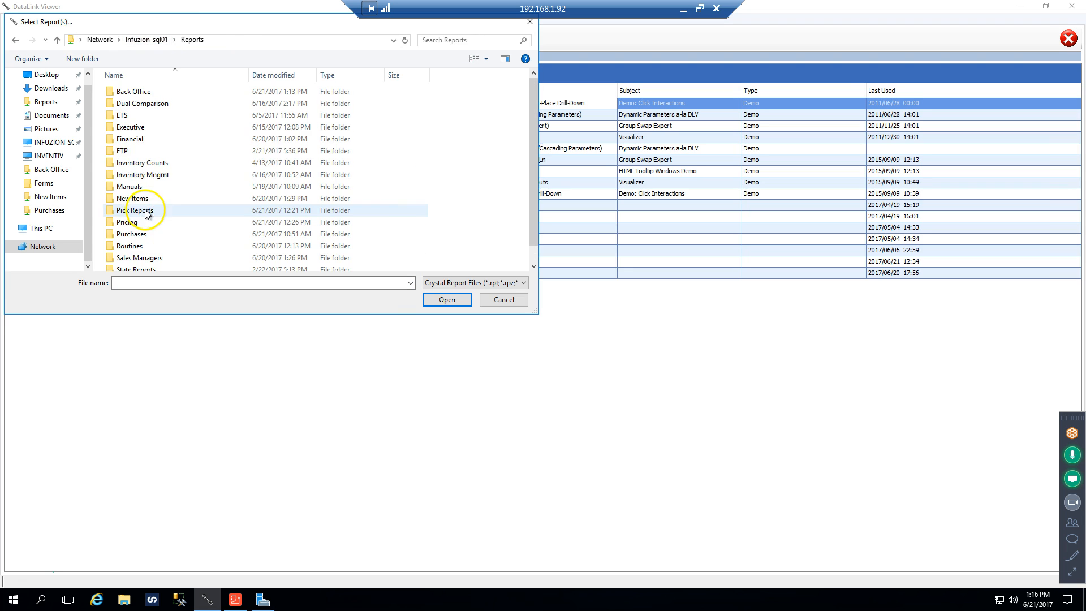
click(131, 236)
double_click(131, 237)
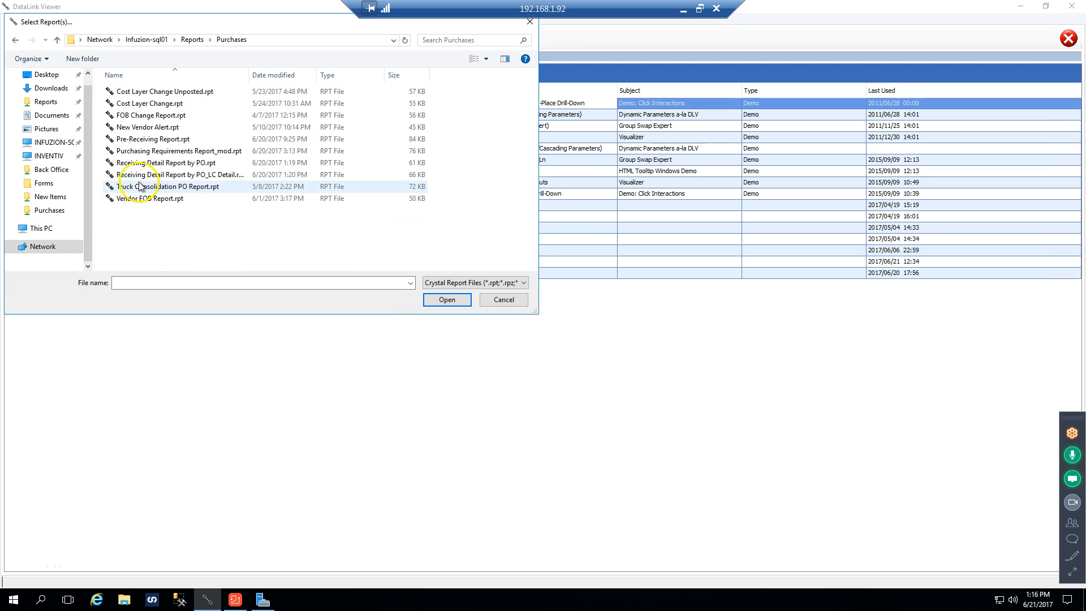
double_click(139, 128)
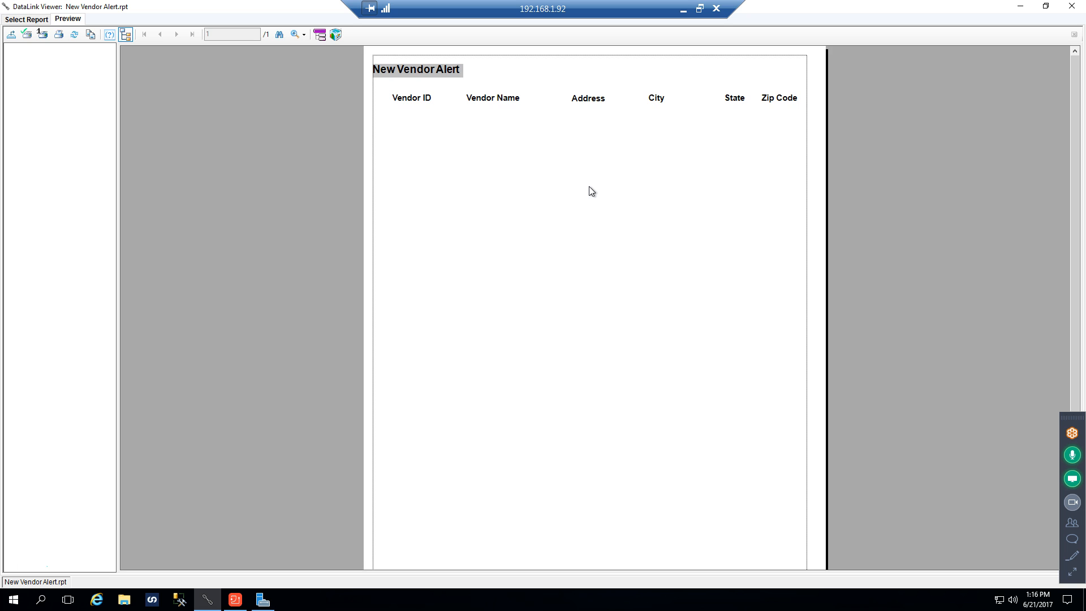
click(1072, 10)
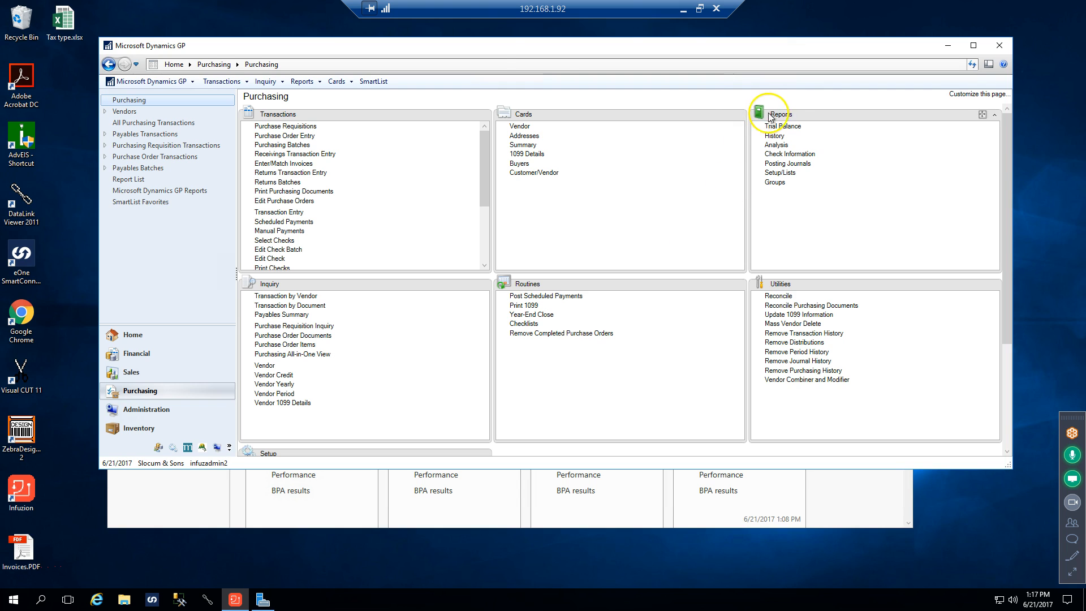
Reopen DataLink Viewer and run Purchasing Requirements Report_mod.rpt from the recent reports without marking any parameter for change
drag(492, 51, 511, 53)
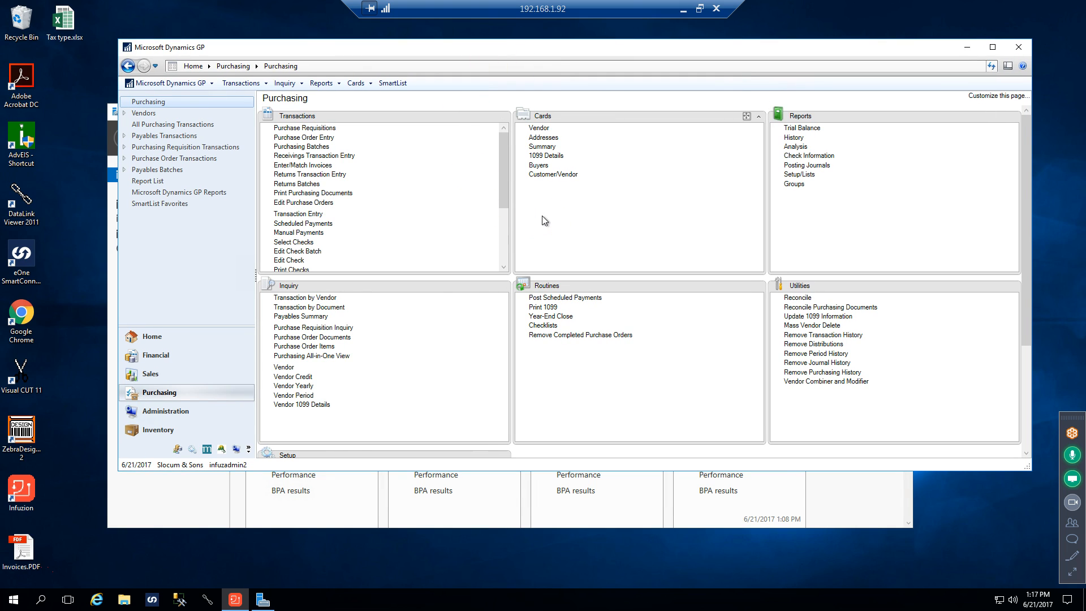
click(206, 602)
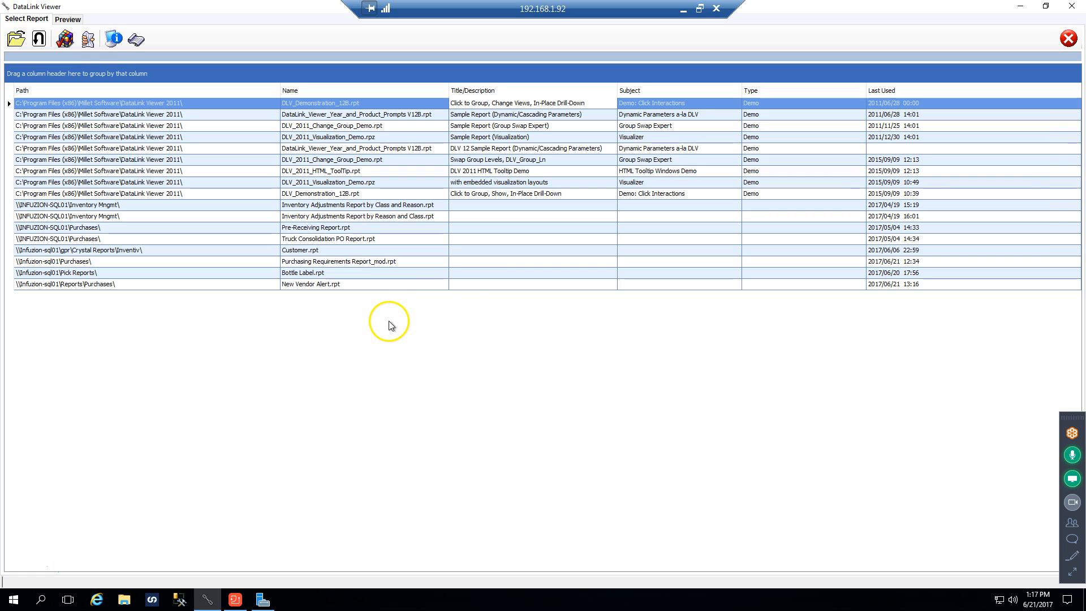
double_click(328, 263)
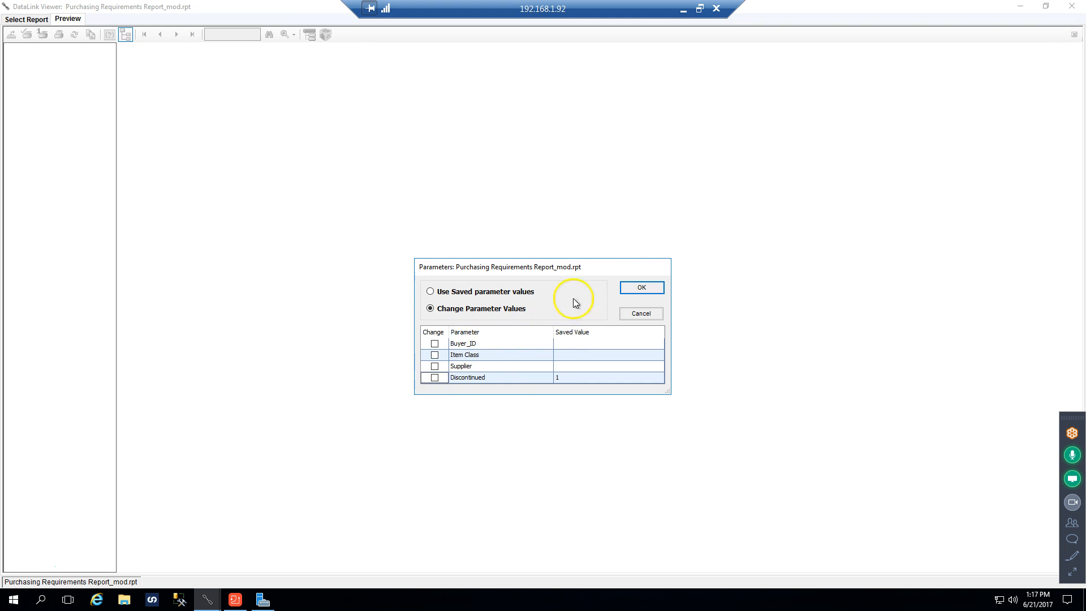
click(639, 287)
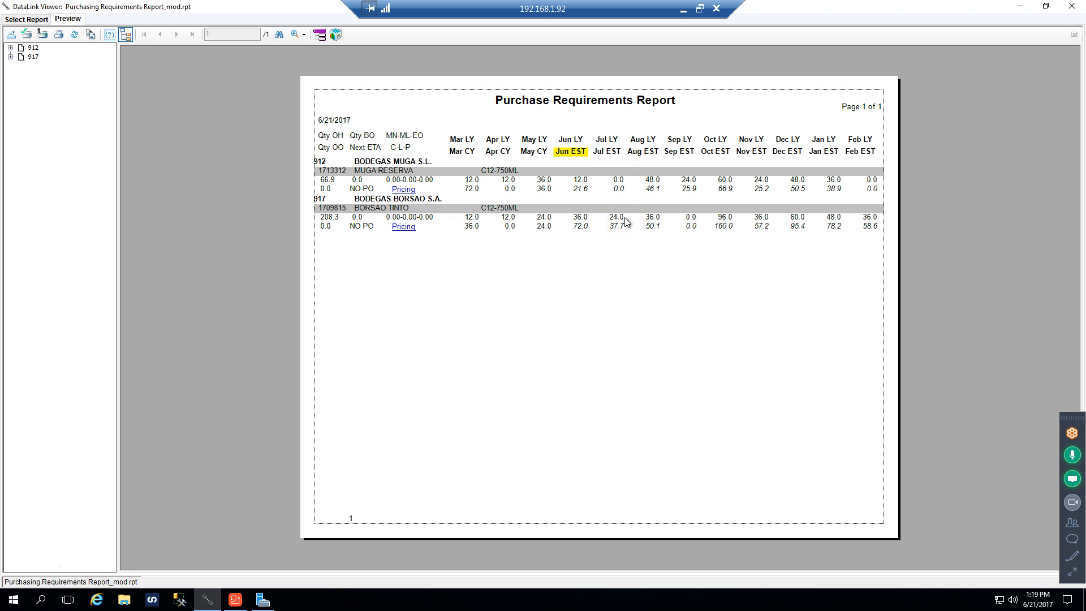
Examine the last-year, current-year and estimated monthly figures for the listed items in the Purchase Requirements Report
click(583, 217)
click(657, 145)
click(550, 200)
click(460, 142)
click(541, 154)
click(848, 177)
Refresh the report data with a prompt for a new Discontinued parameter value
click(75, 36)
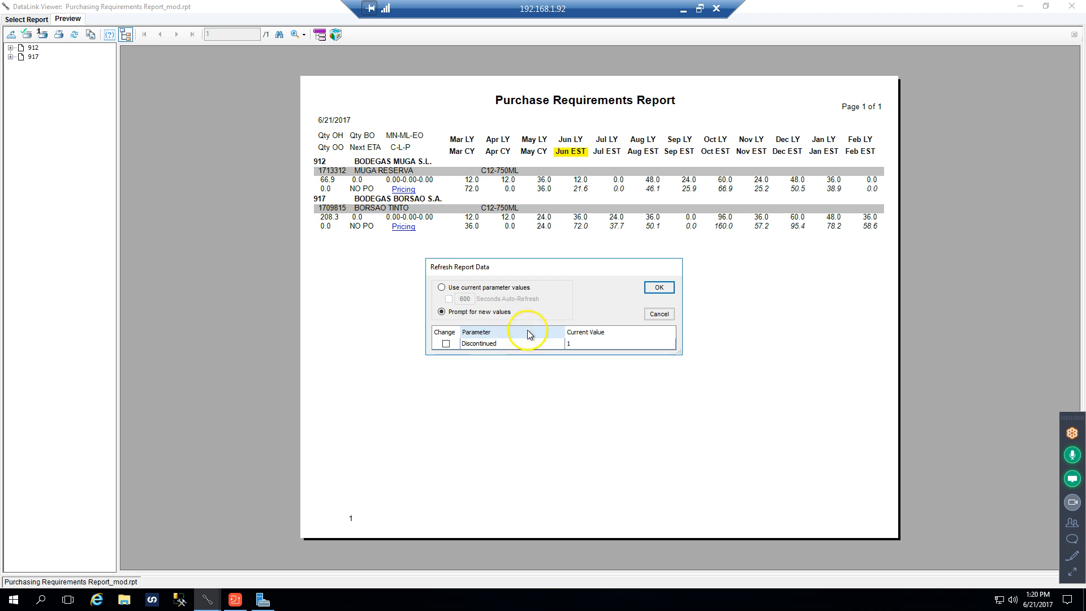
click(659, 314)
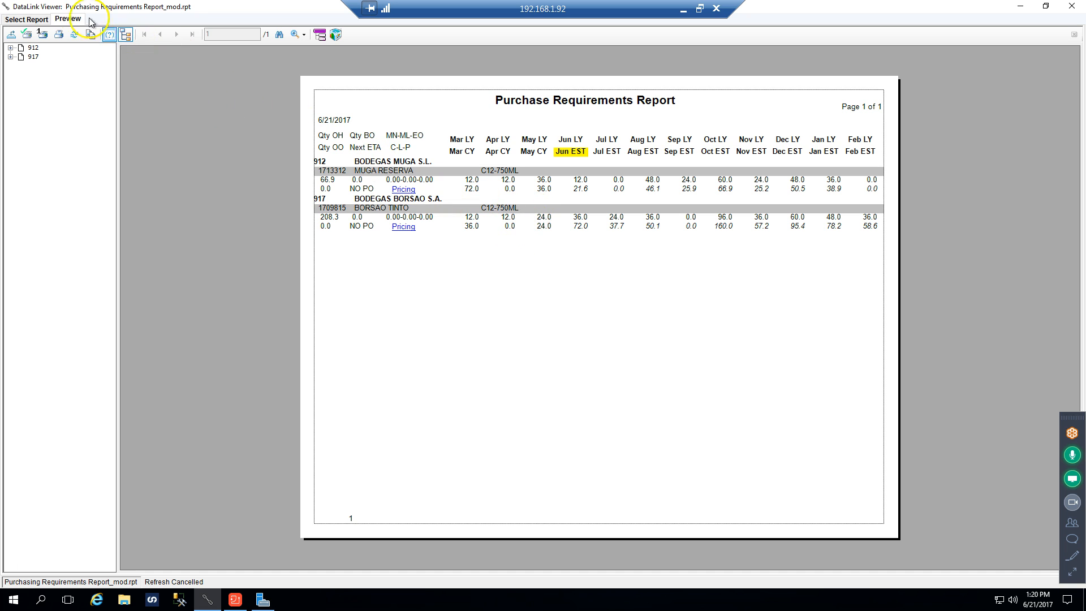
click(75, 35)
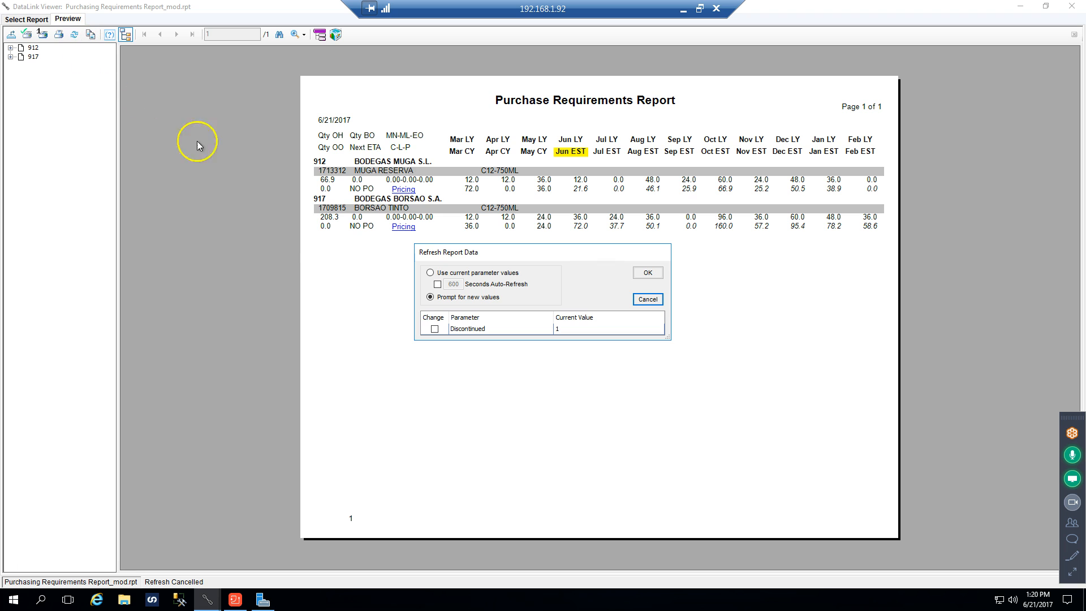
click(434, 328)
click(649, 272)
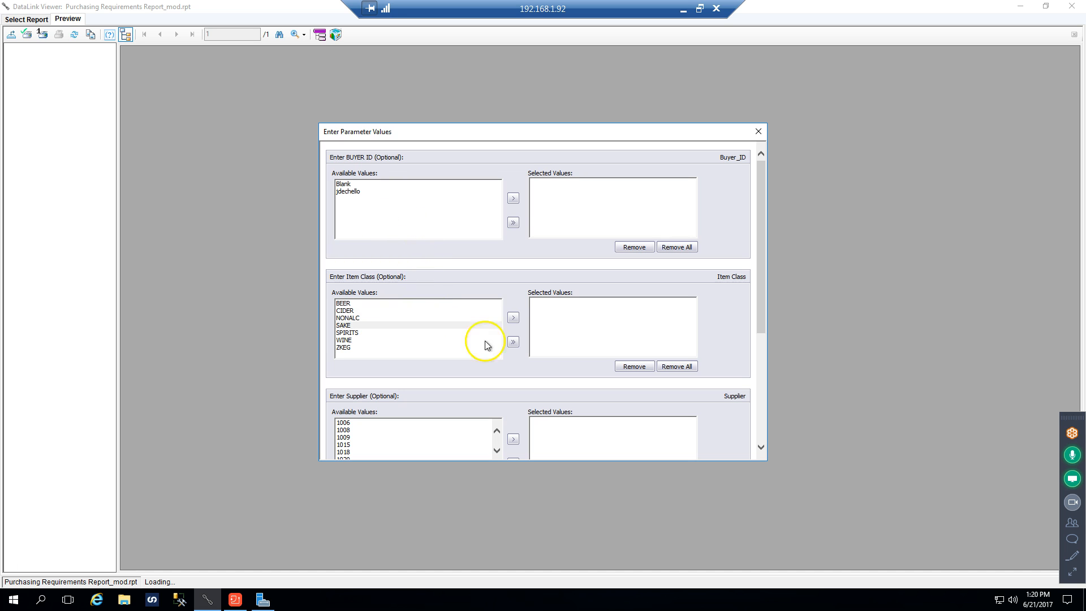
Review the report's buyer, item class, supplier and item type parameters, then dismiss them without applying and close DataLink Viewer
drag(761, 327, 772, 446)
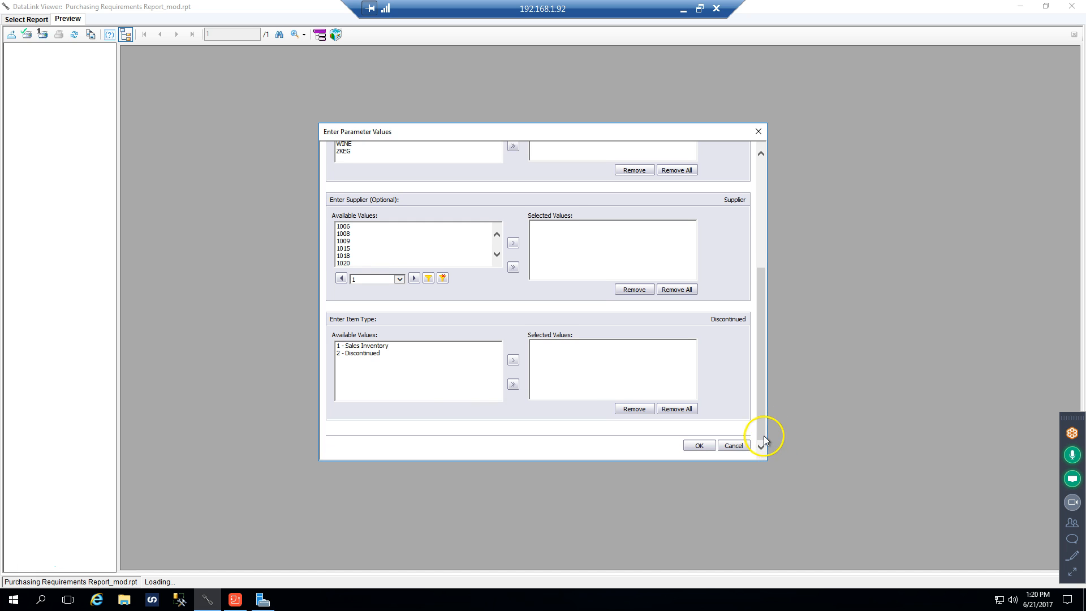
click(361, 347)
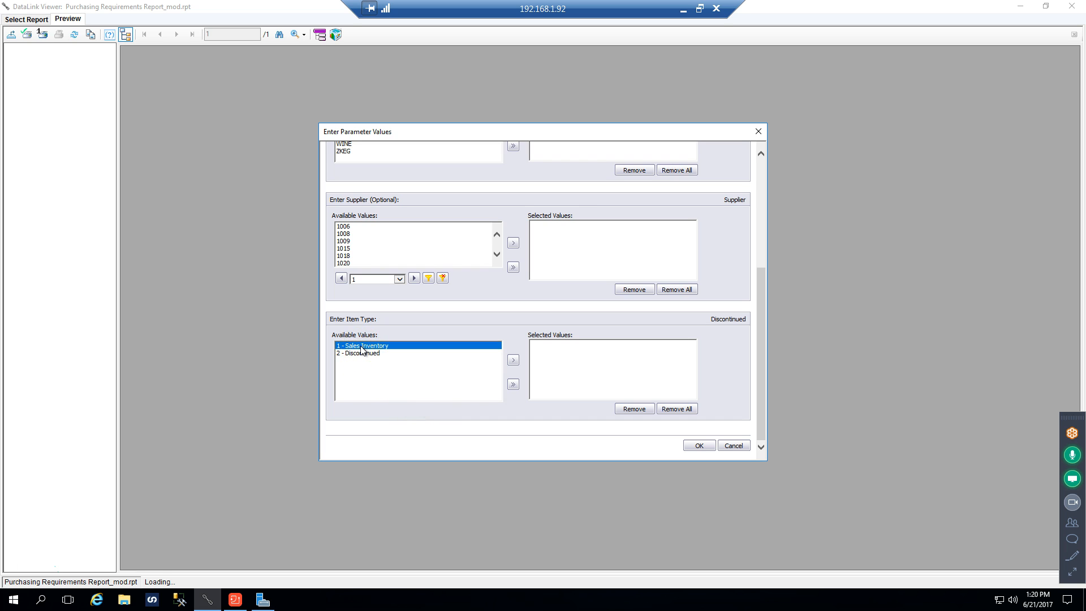
drag(761, 298, 779, 198)
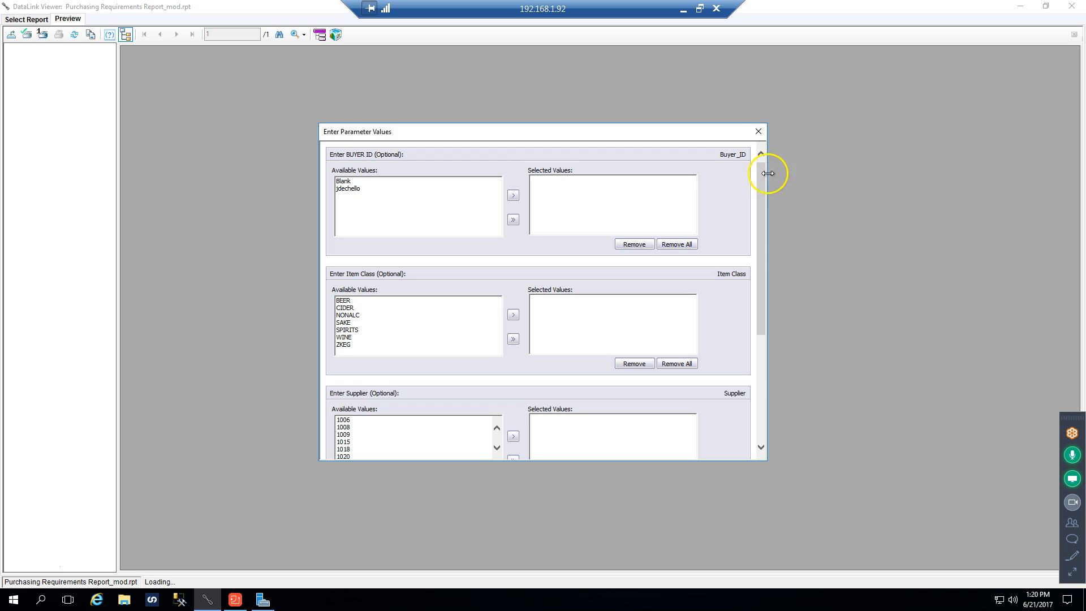
click(758, 131)
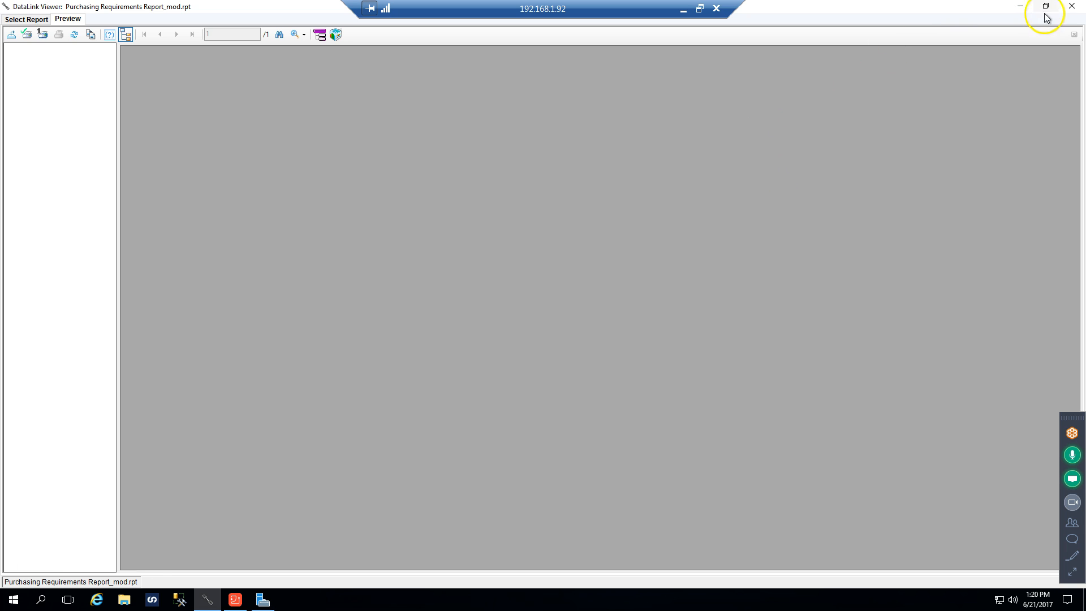
click(1070, 6)
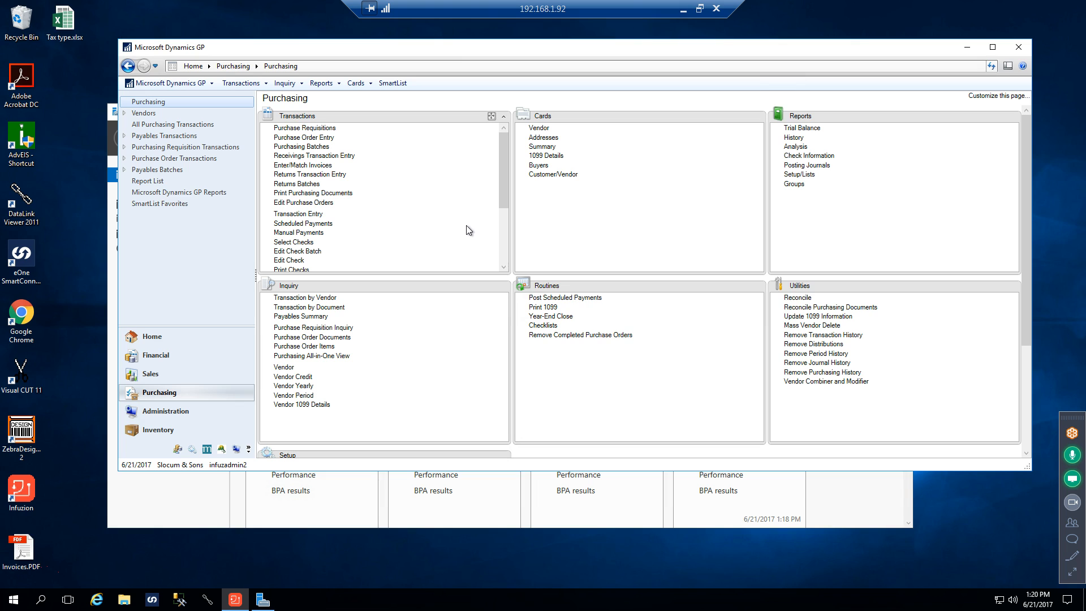
Open Purchase Order Entry in Dynamics GP and start a Standard purchase order with the default PO number
click(299, 140)
click(556, 142)
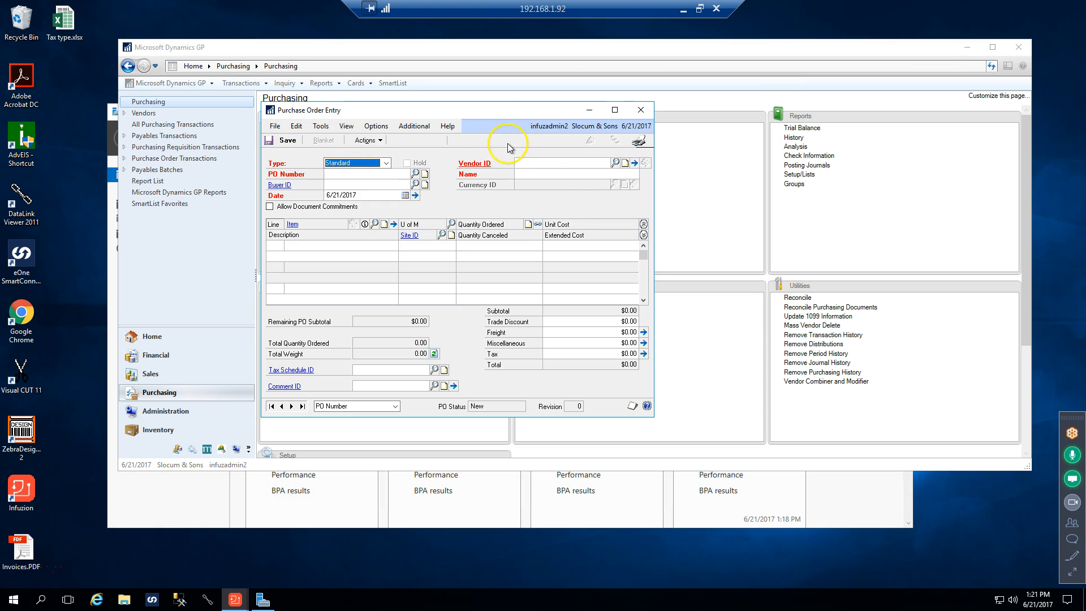
drag(475, 108, 467, 89)
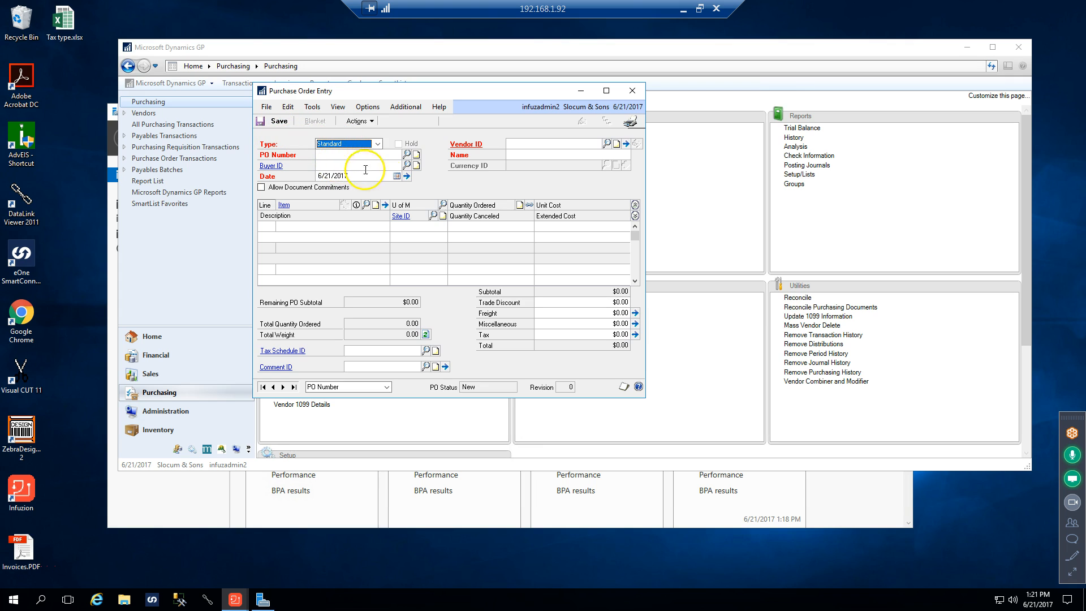
key(Tab)
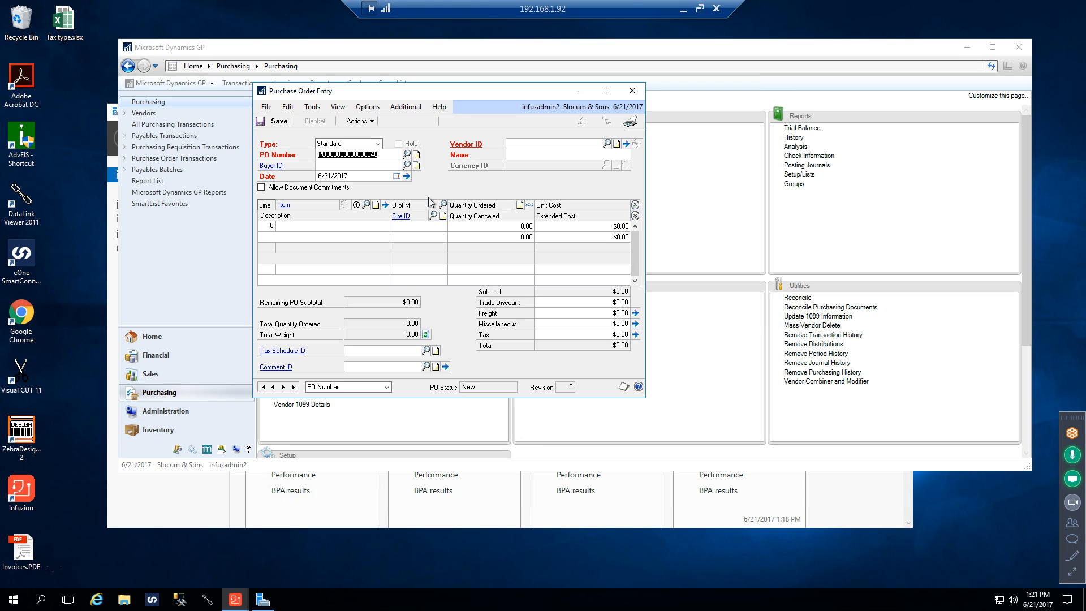
key(Tab)
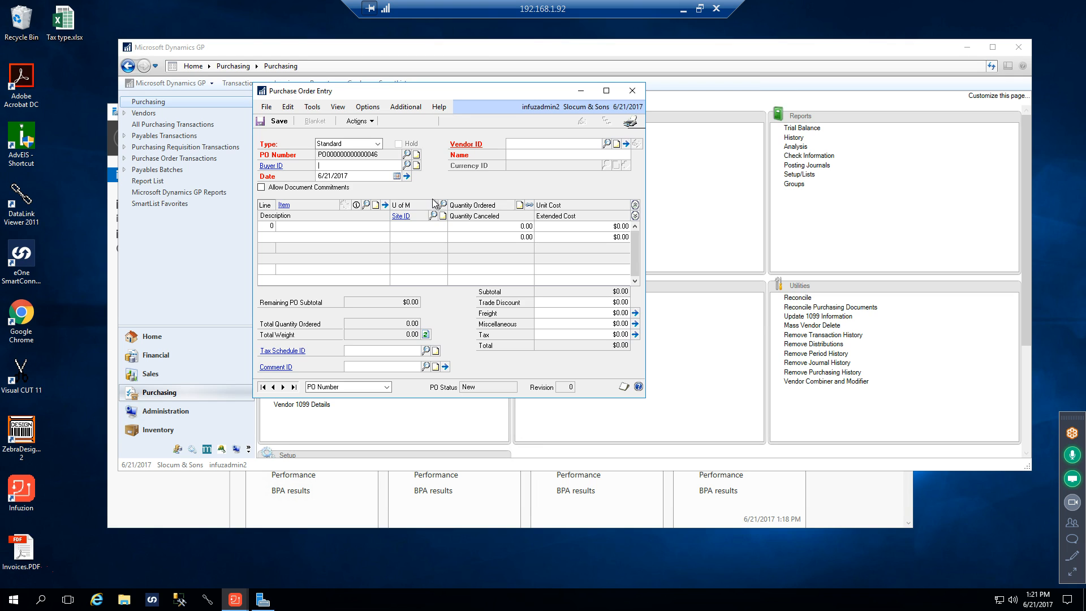
Assign the buyer listed below buyer 80 to the purchase order and set the vendor ID to 506
click(407, 165)
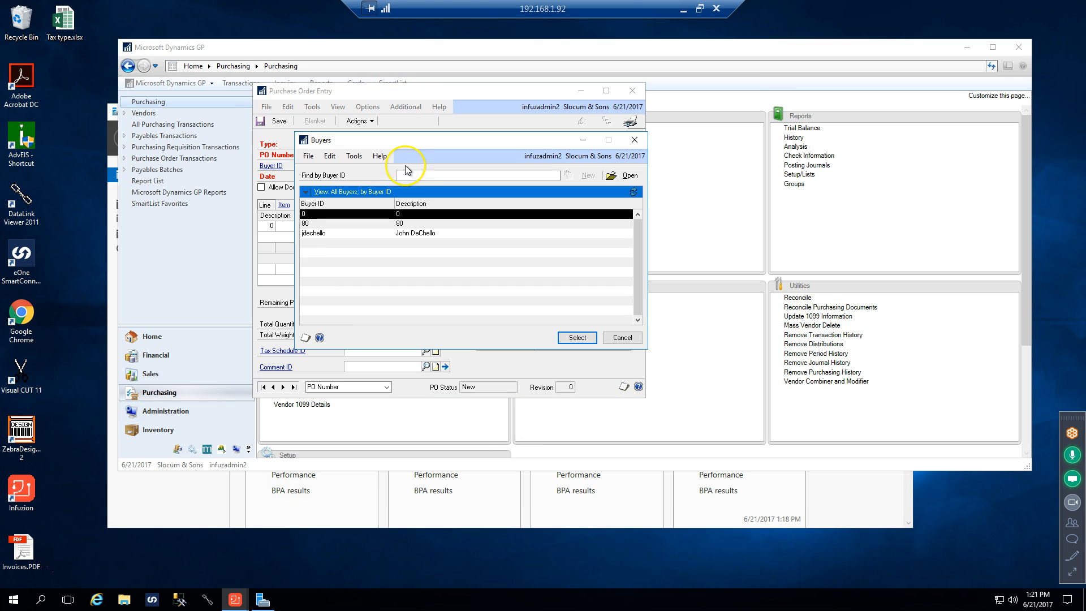
click(309, 234)
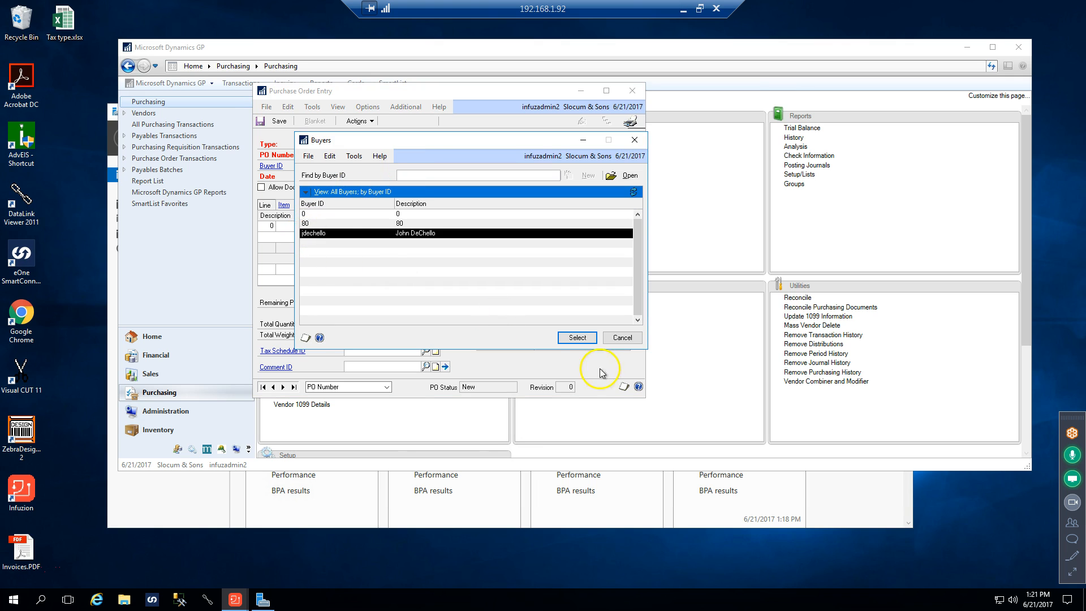
click(577, 338)
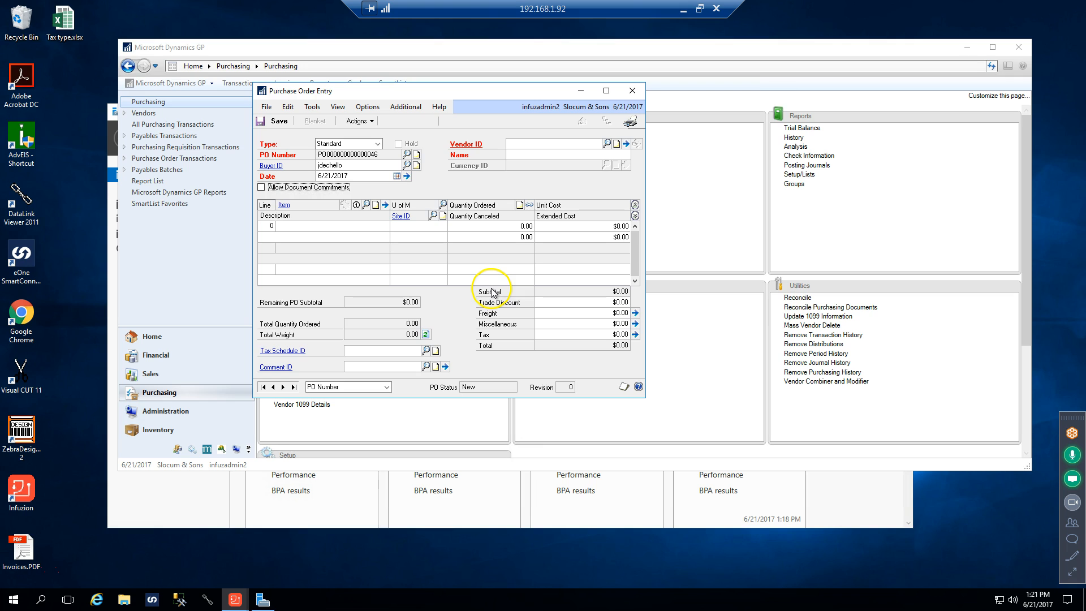
click(532, 145)
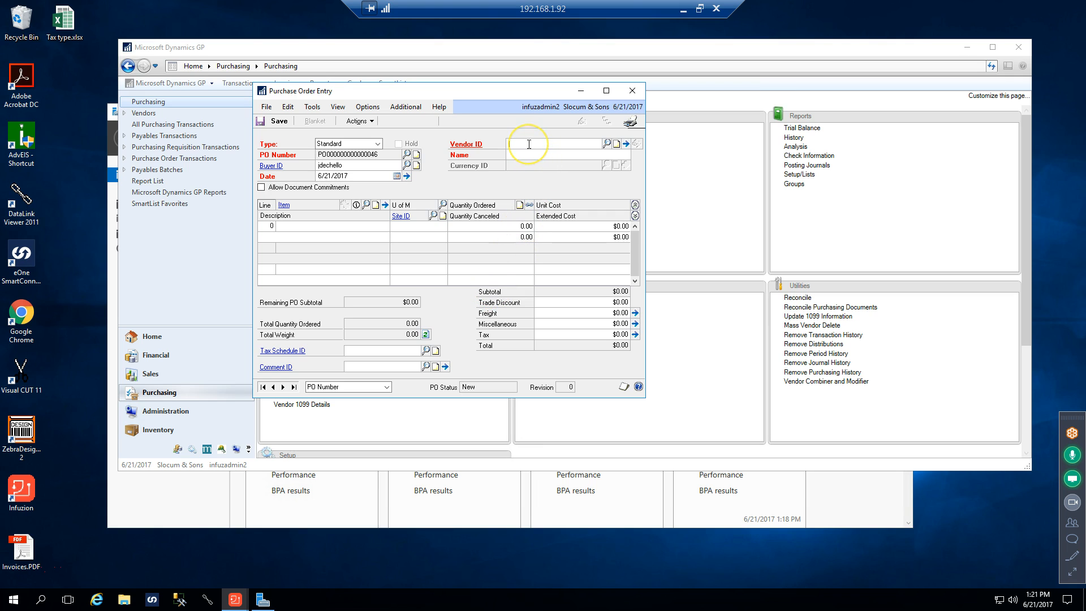
text(506)
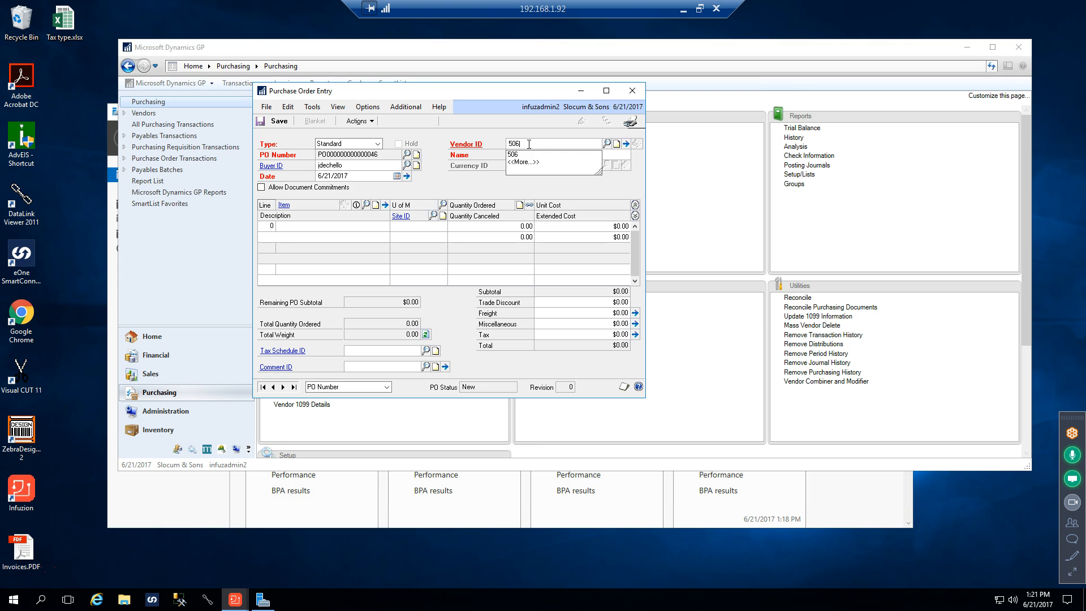
key(Tab)
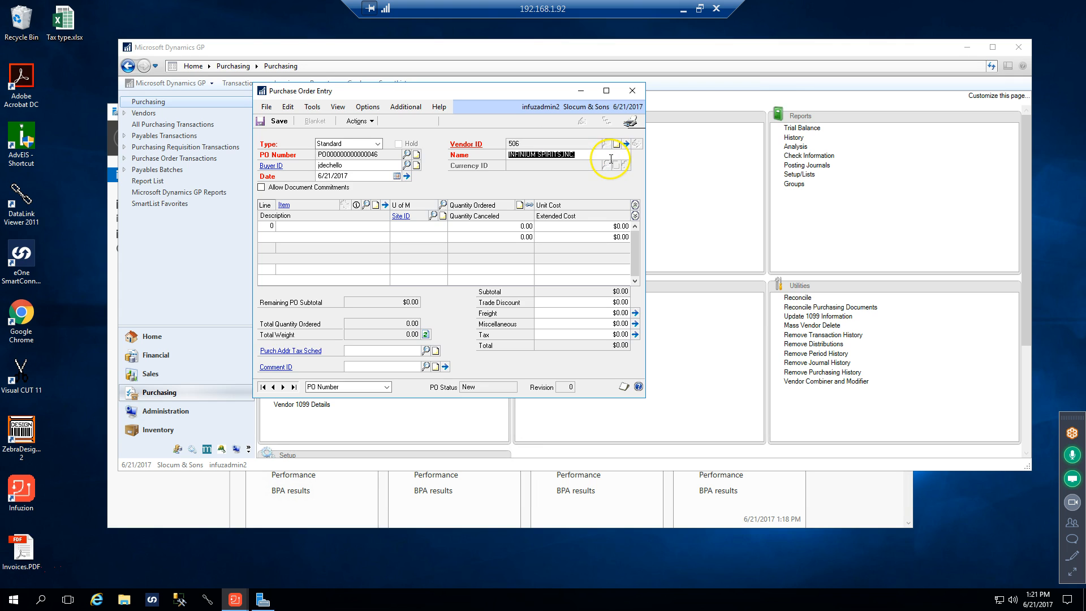
Enter item 1025 on the first line of the purchase order
click(310, 224)
text(1)
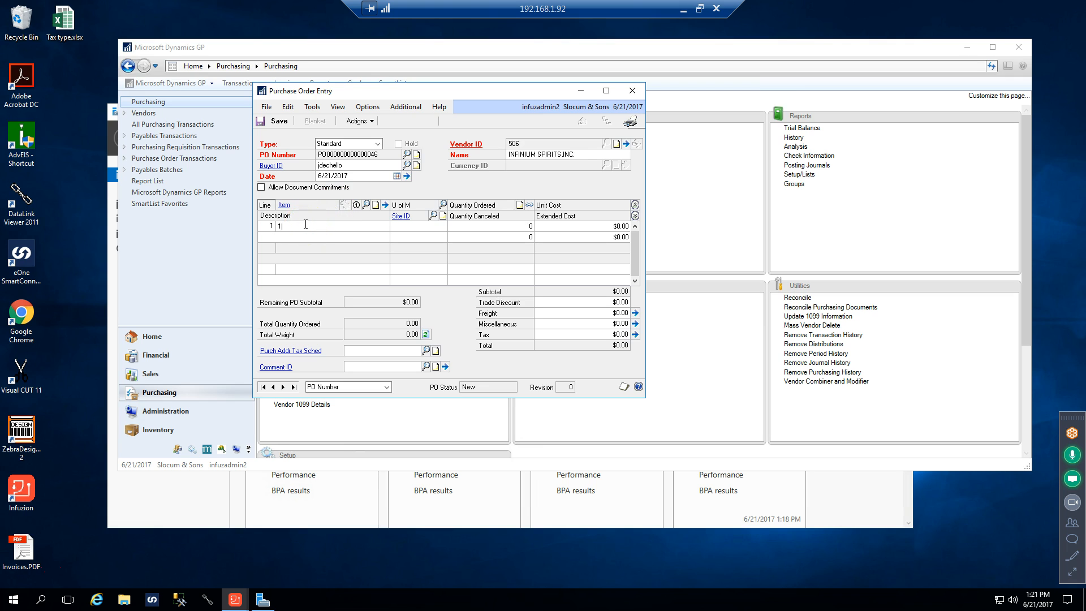
text(025)
key(Tab)
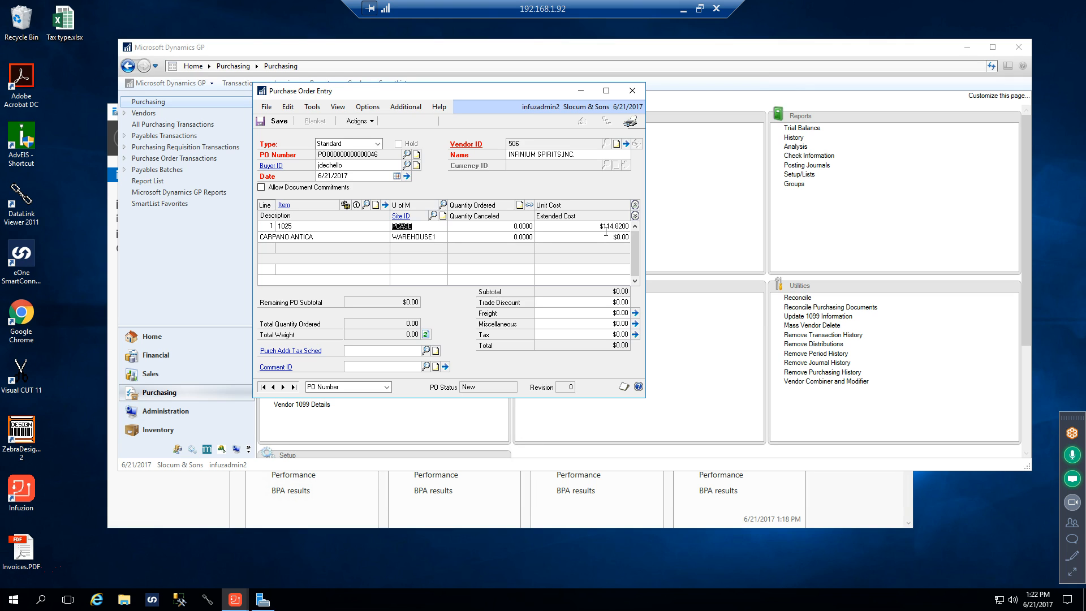
Set the quantity ordered to 5 for item 1025 and complete the line, keeping its default unit cost
click(500, 228)
text(5)
key(Tab)
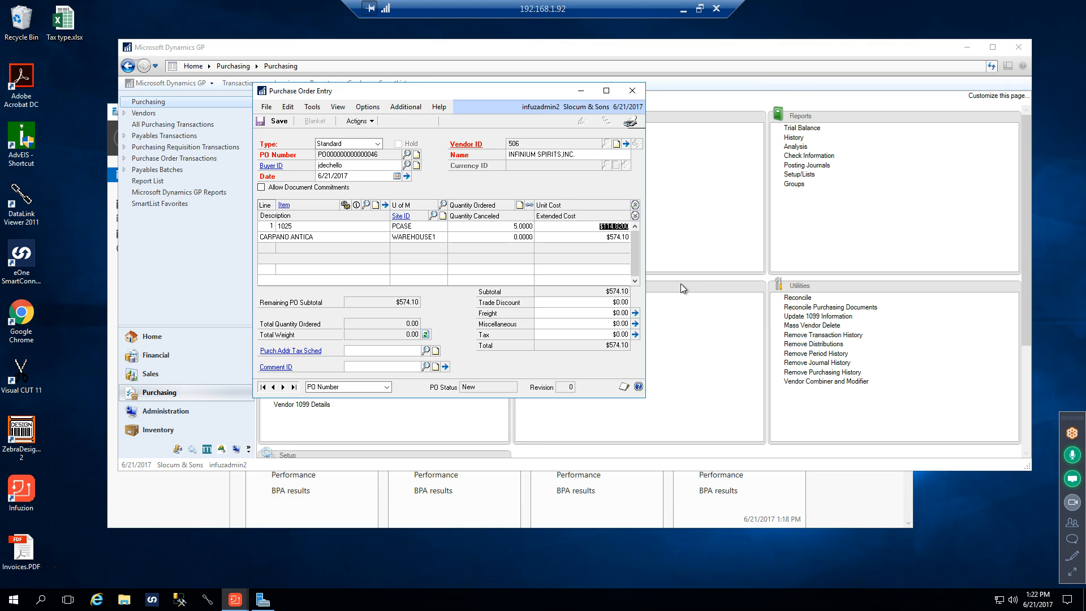
key(Tab)
key(Tab)
key(Tab)
key(Tab)
key(Tab)
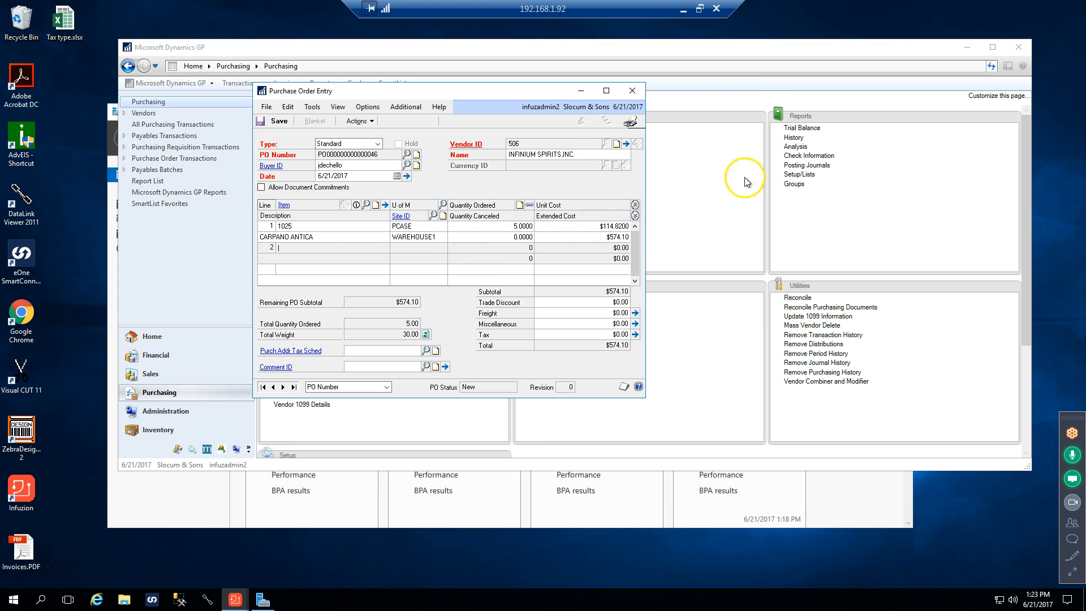
Review the item detail of the item 1025 line, then return to the purchase order
click(285, 226)
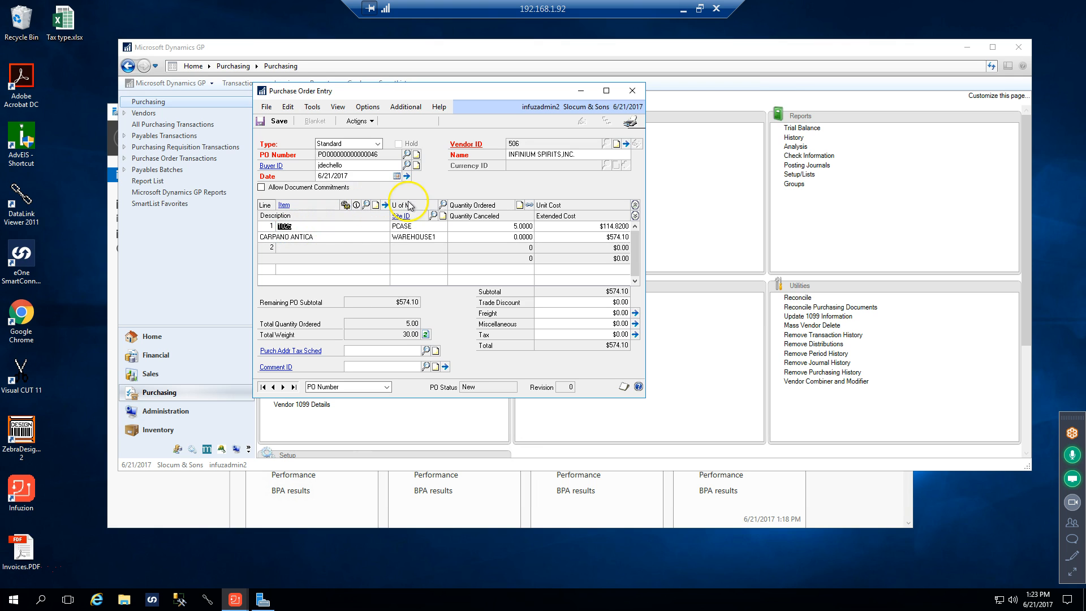
click(386, 206)
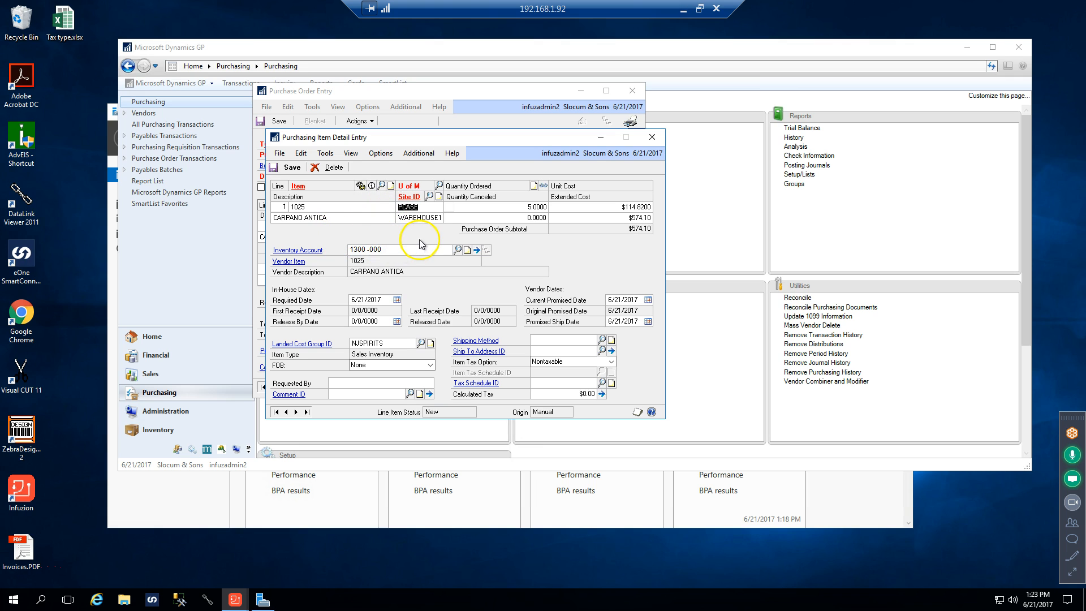
click(651, 137)
click(302, 228)
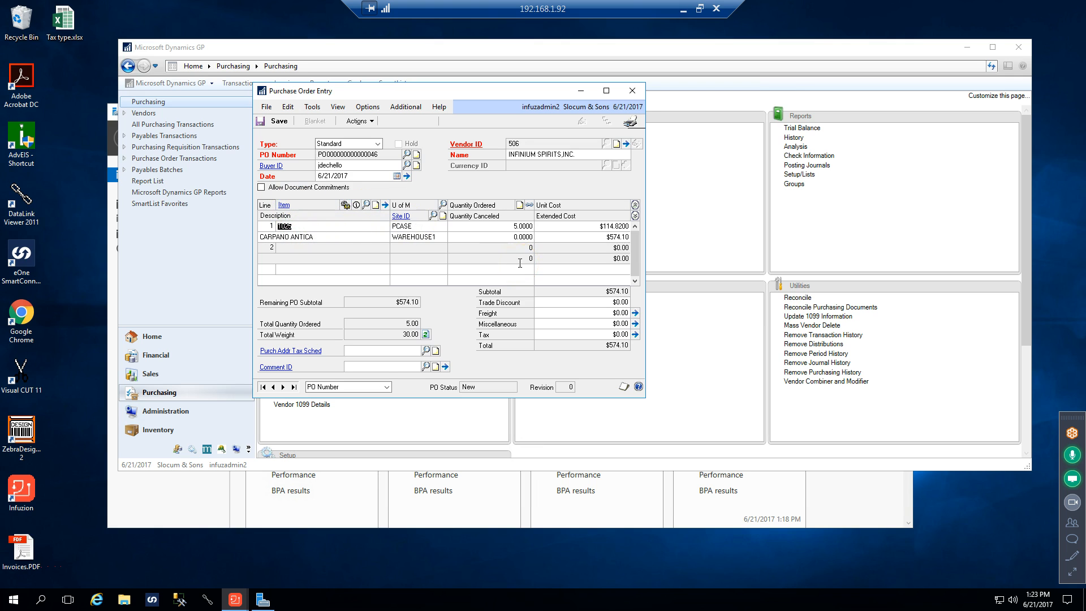
Open the item lookup from the purchase order line and sort the items by description
key(ctrl+l)
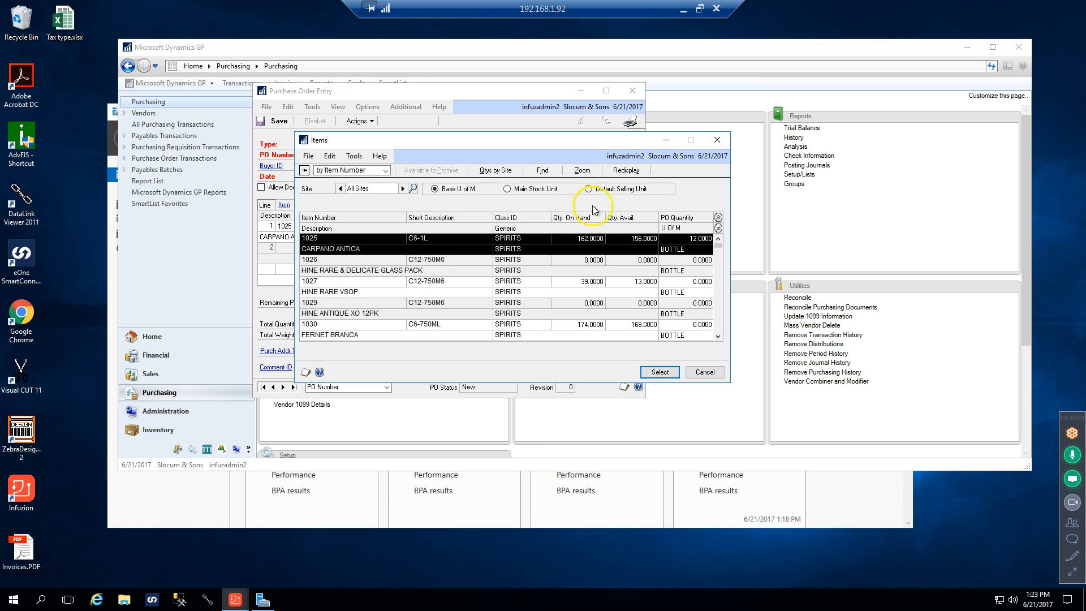
click(717, 142)
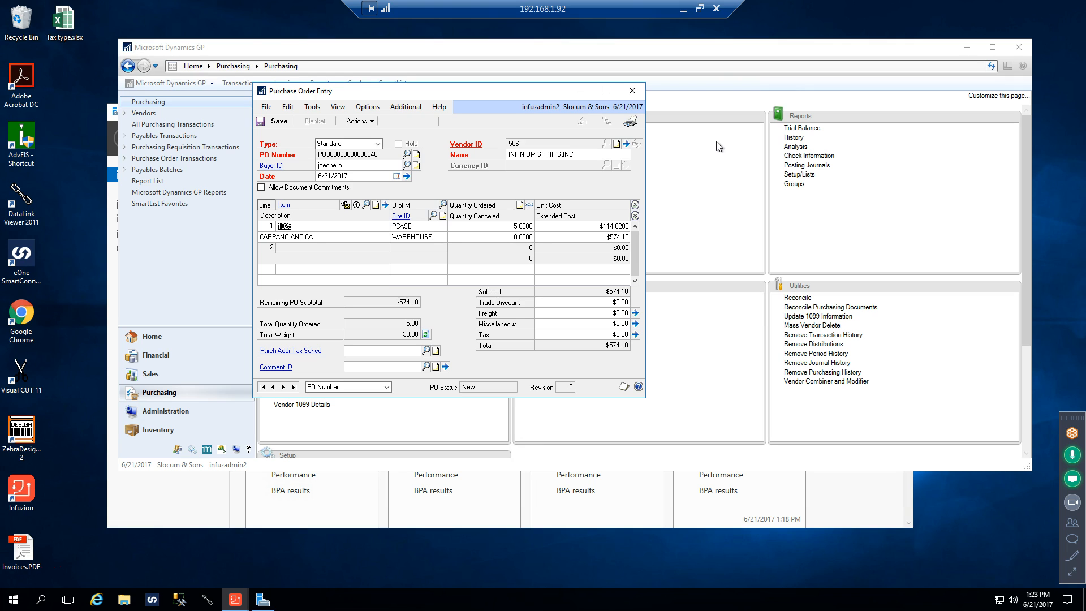
click(367, 205)
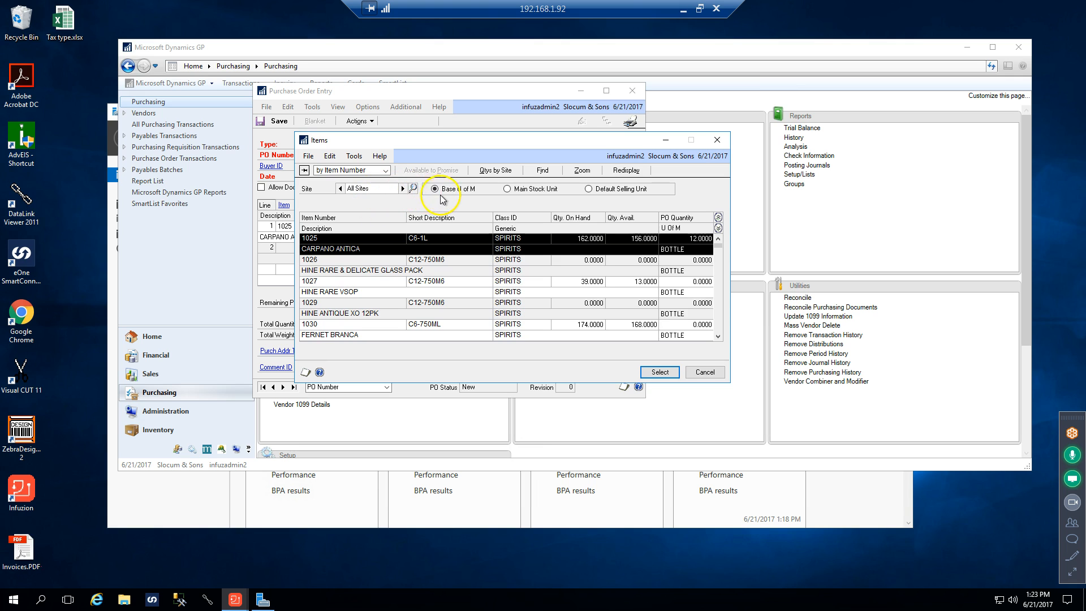
click(385, 171)
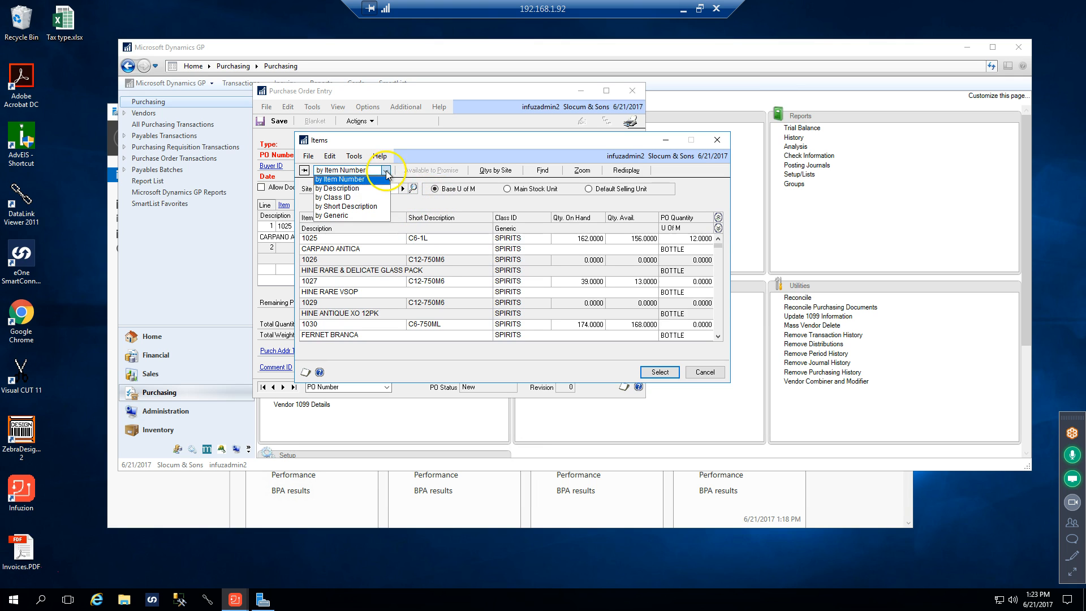
click(345, 189)
click(536, 174)
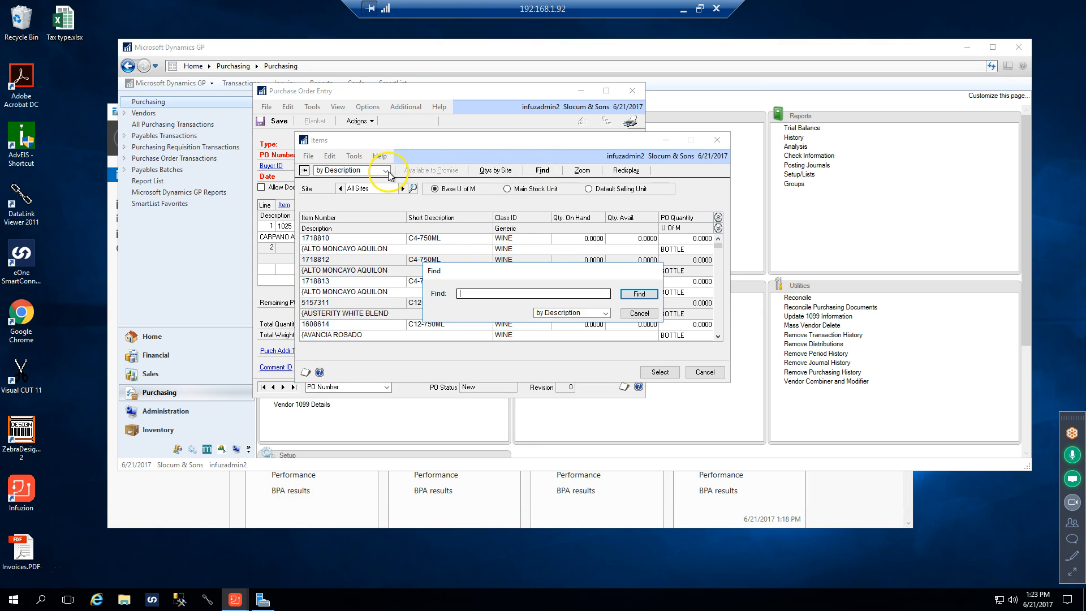
click(639, 312)
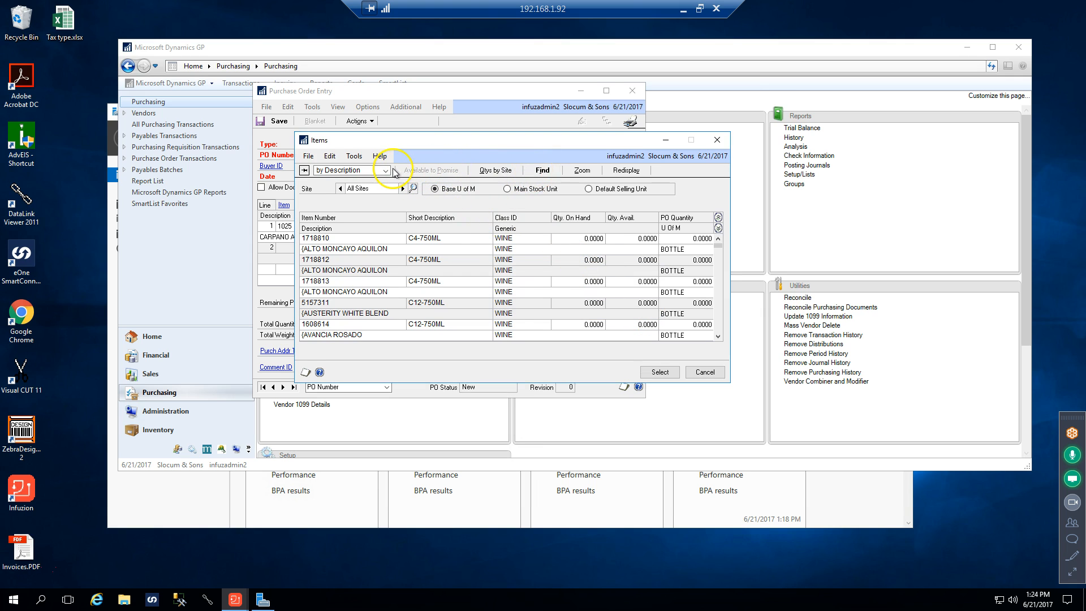
Review the searchable fields and search the item lookup by description for a wine
click(390, 171)
click(541, 171)
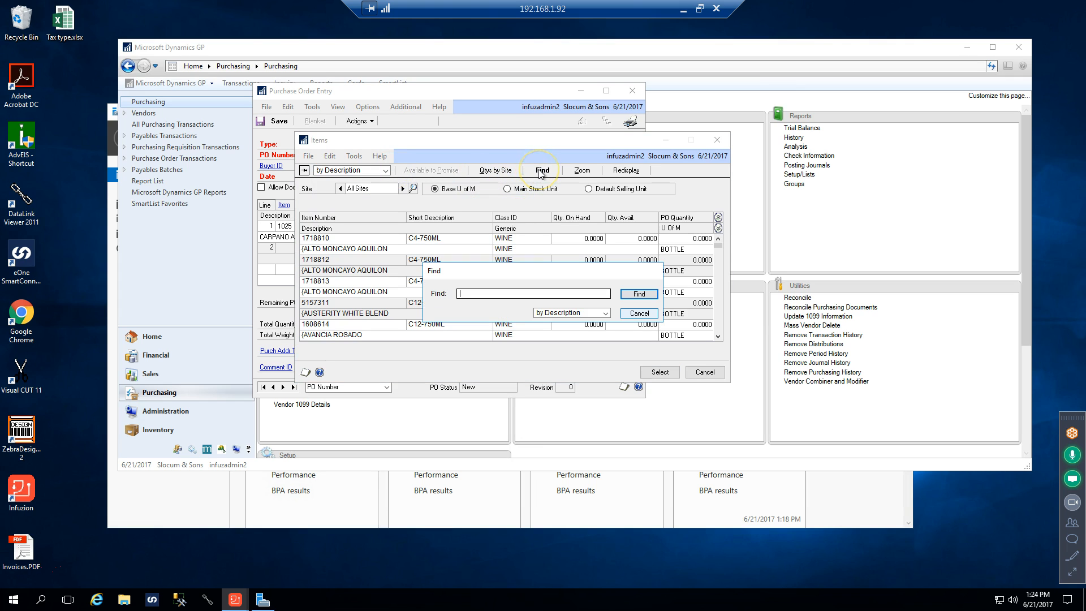
click(605, 313)
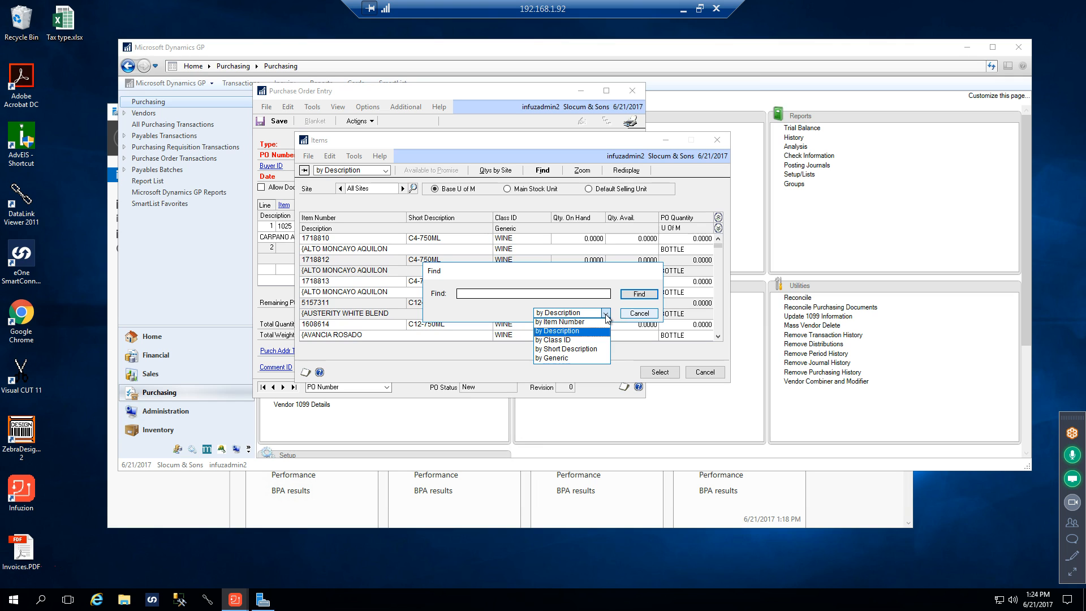
click(643, 316)
click(467, 294)
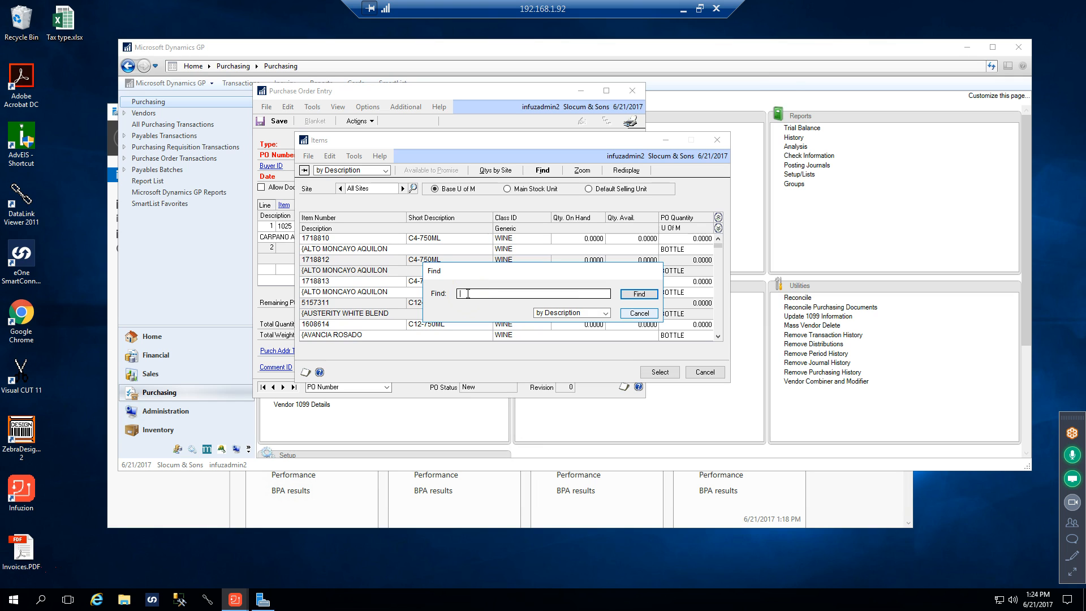
click(470, 294)
click(479, 292)
click(634, 296)
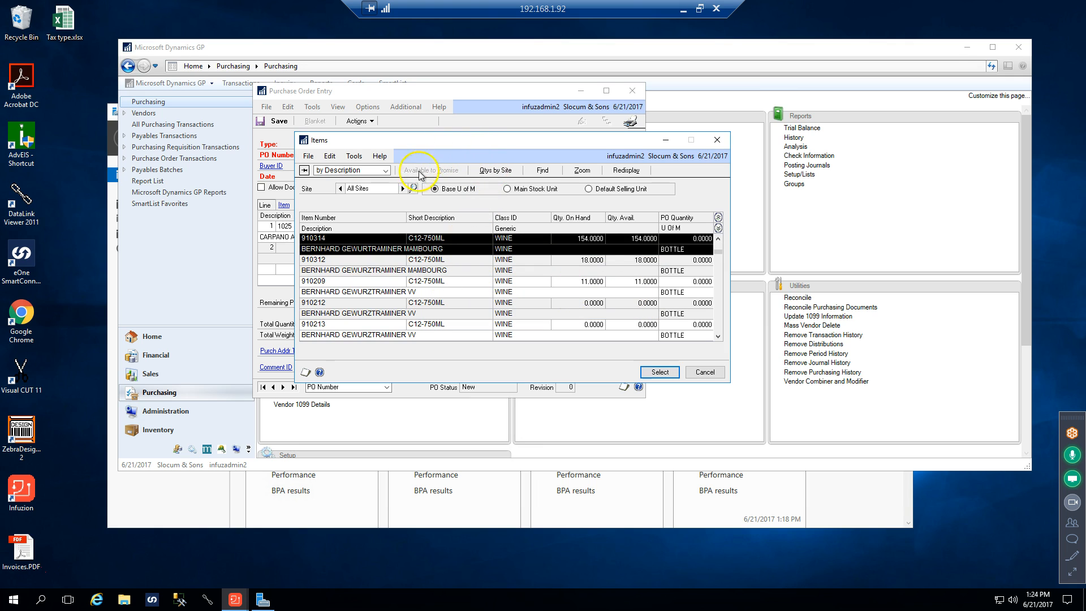
Go to the Inventory area page and look at the Item Inquiry window, then close it
click(202, 266)
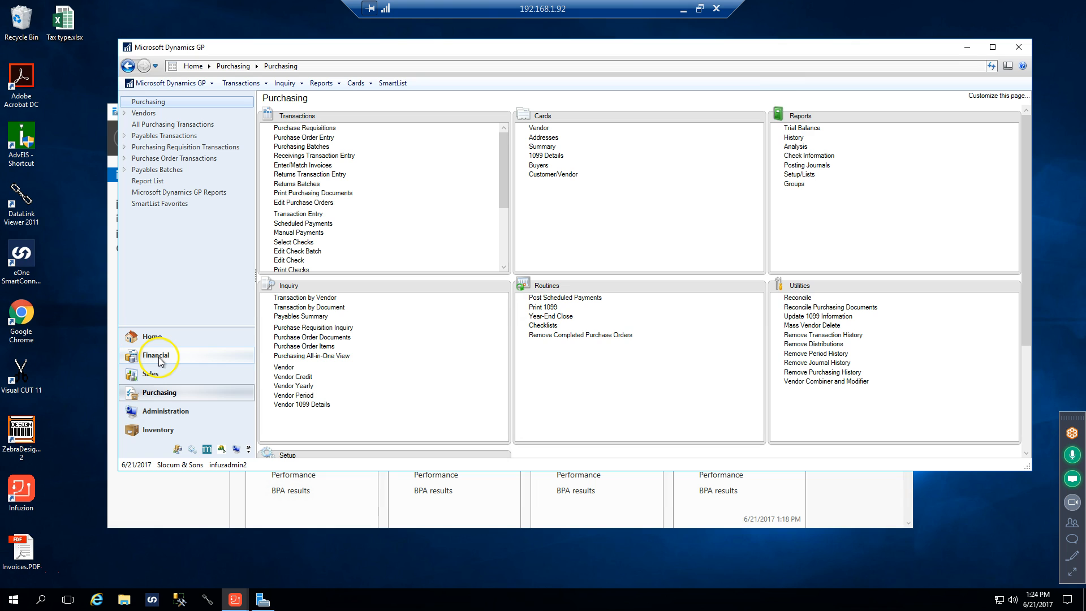
click(155, 431)
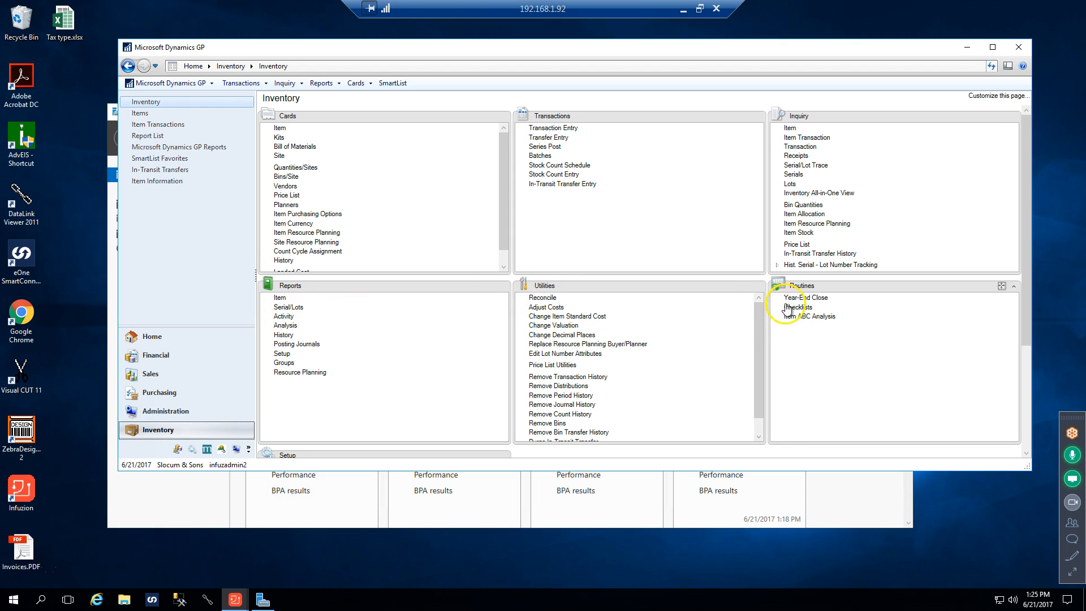
click(788, 131)
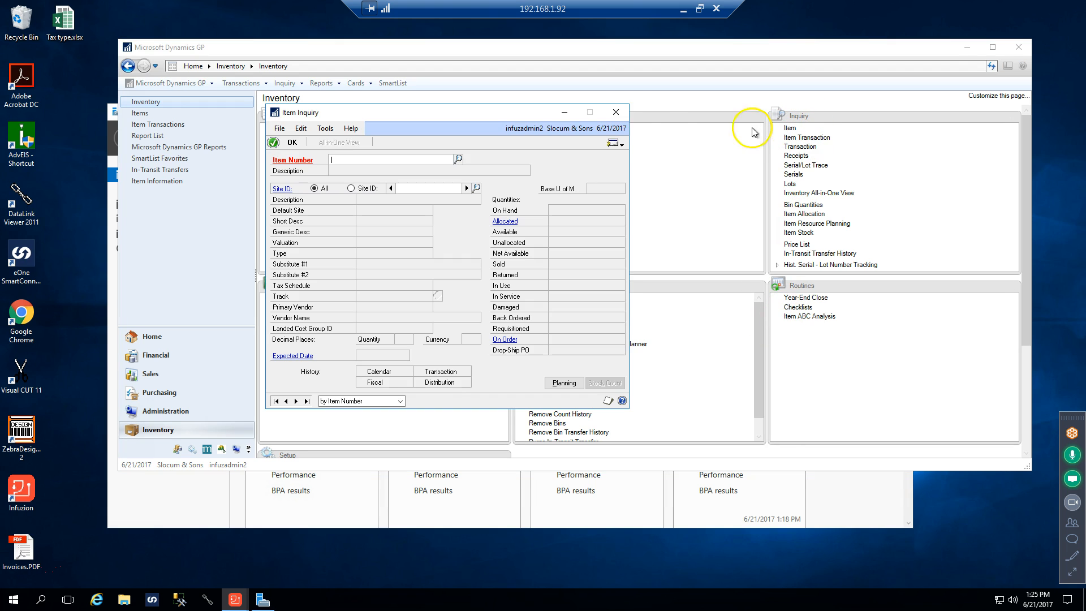
click(618, 112)
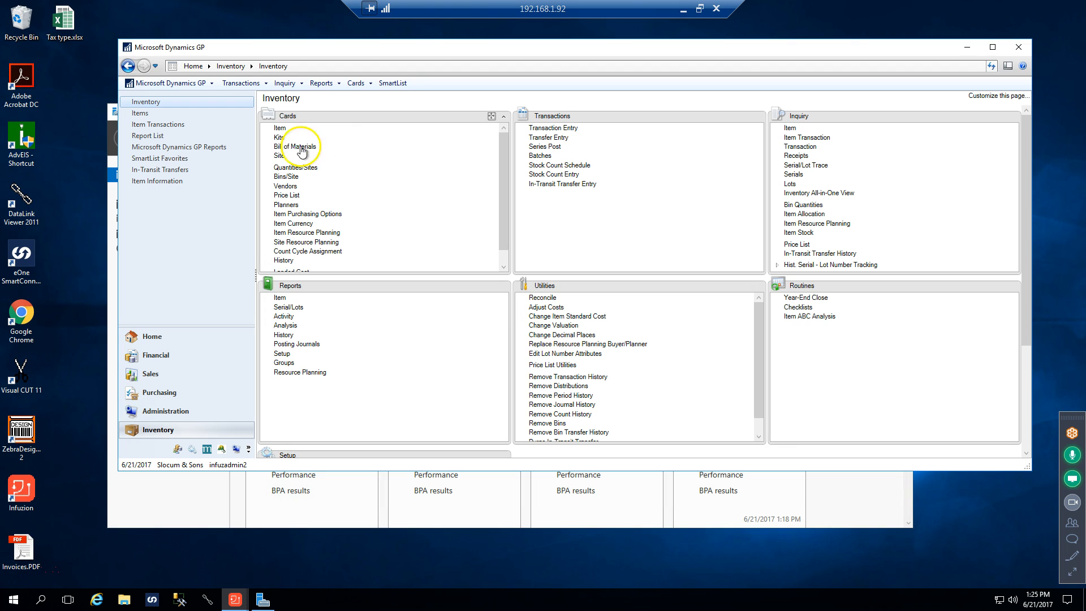
Look at the Item Maintenance card and its item number lookup, then close both without selecting an item
click(281, 129)
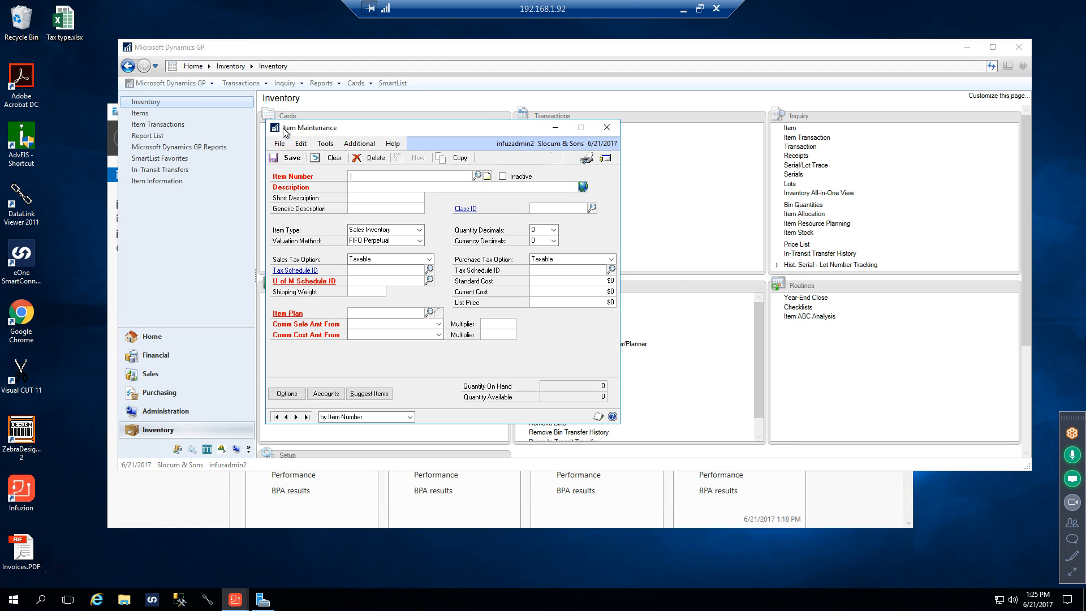
click(477, 177)
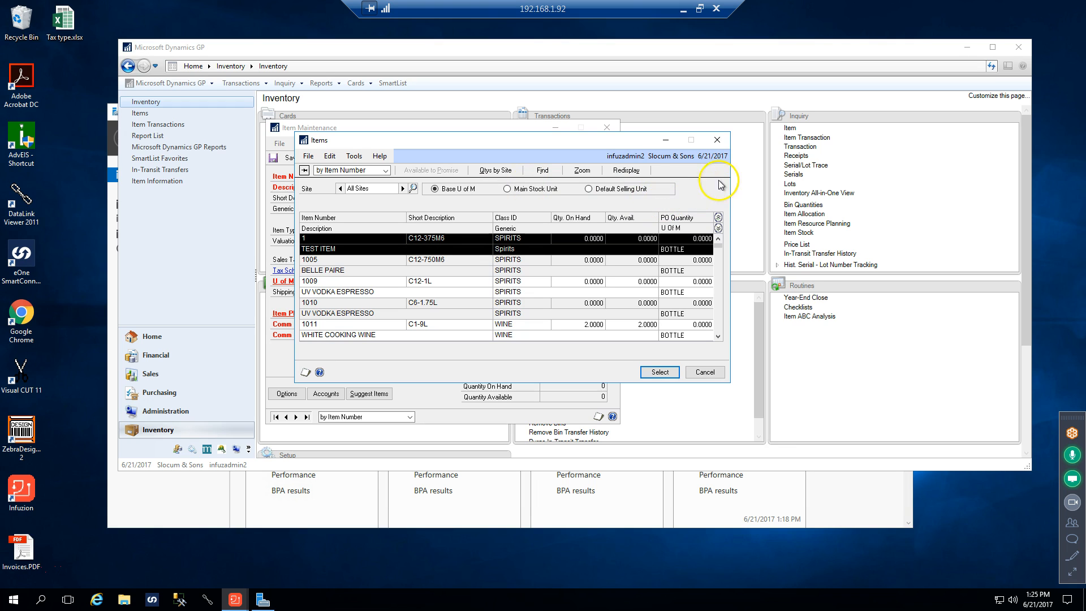
click(717, 140)
click(605, 130)
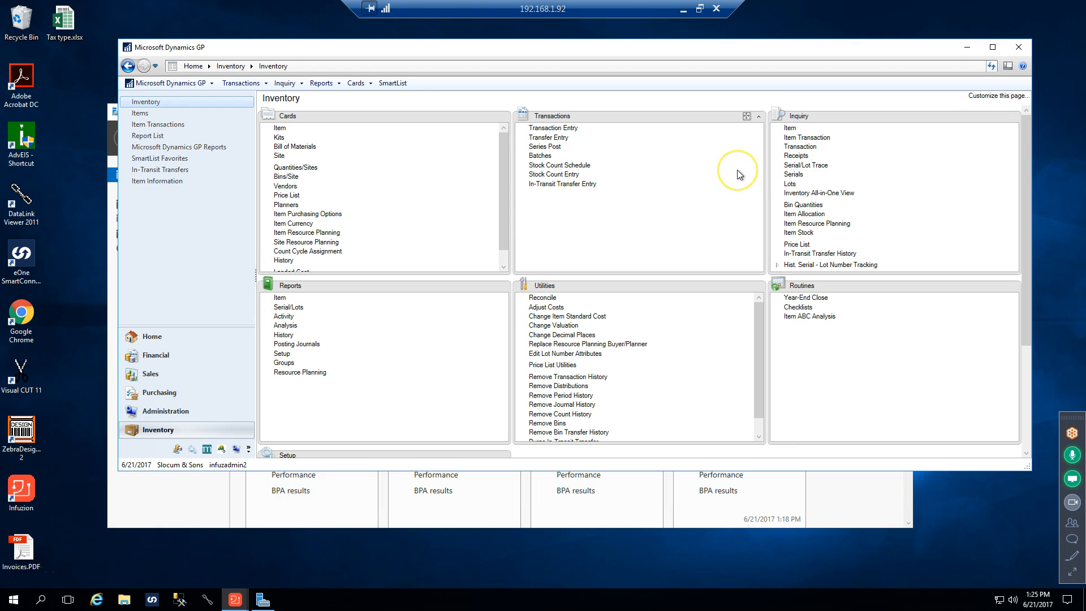
Open the inventory Items list and check the sorting and column options of the Item Number column
click(140, 113)
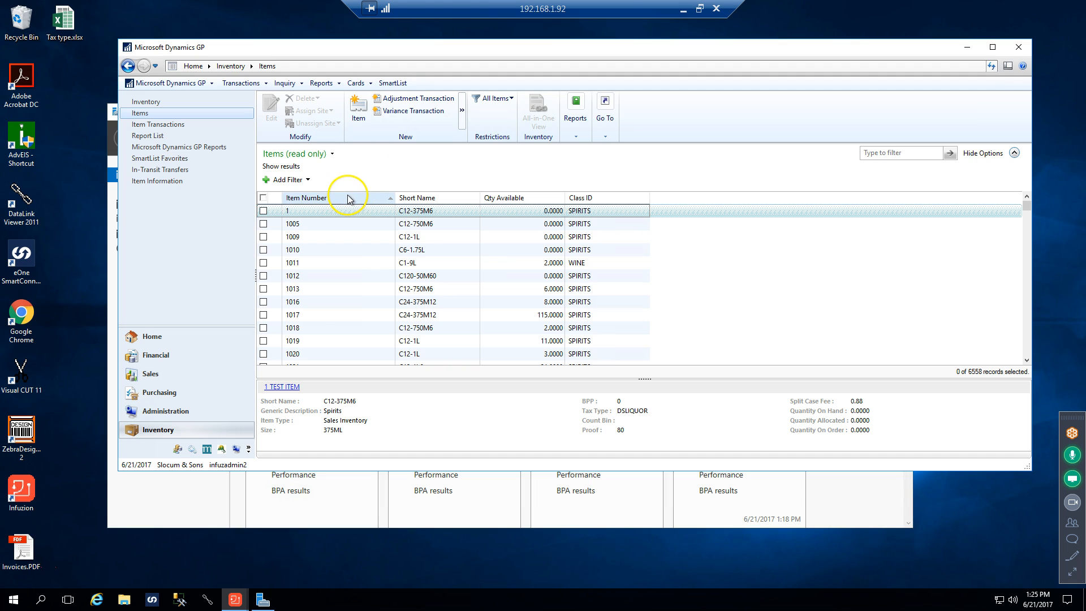
right_click(348, 199)
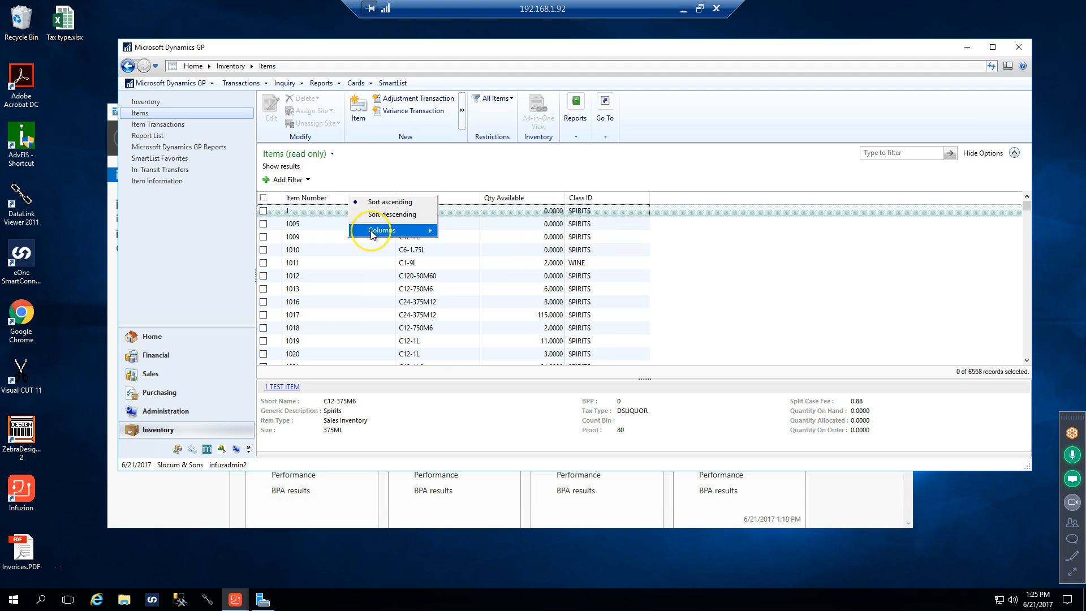
mouse_move(373, 233)
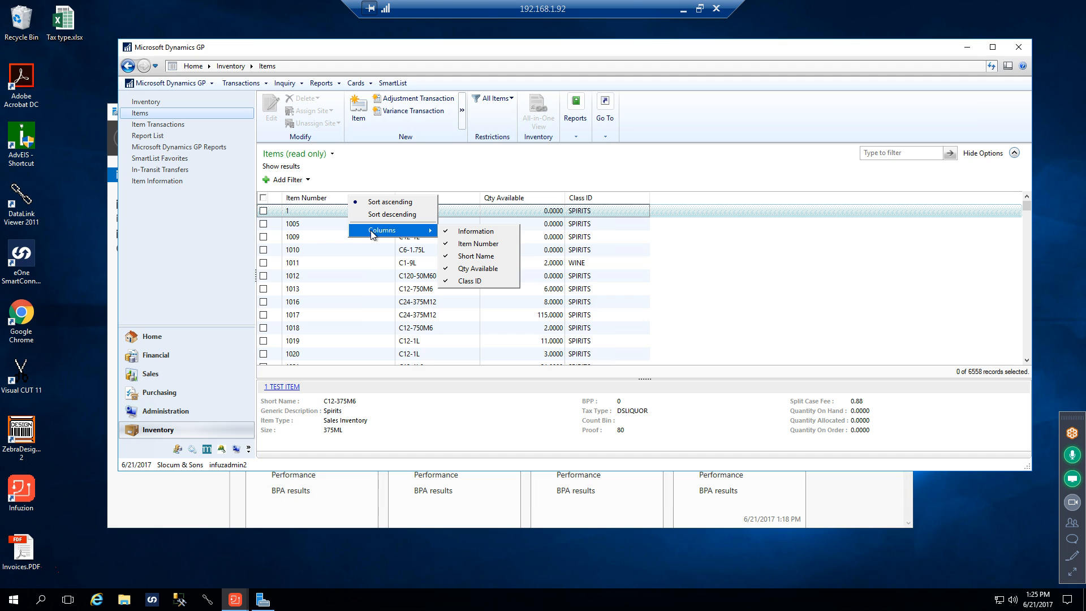
Save the read-only Items list as a new list view named DItemsscriptio
click(331, 154)
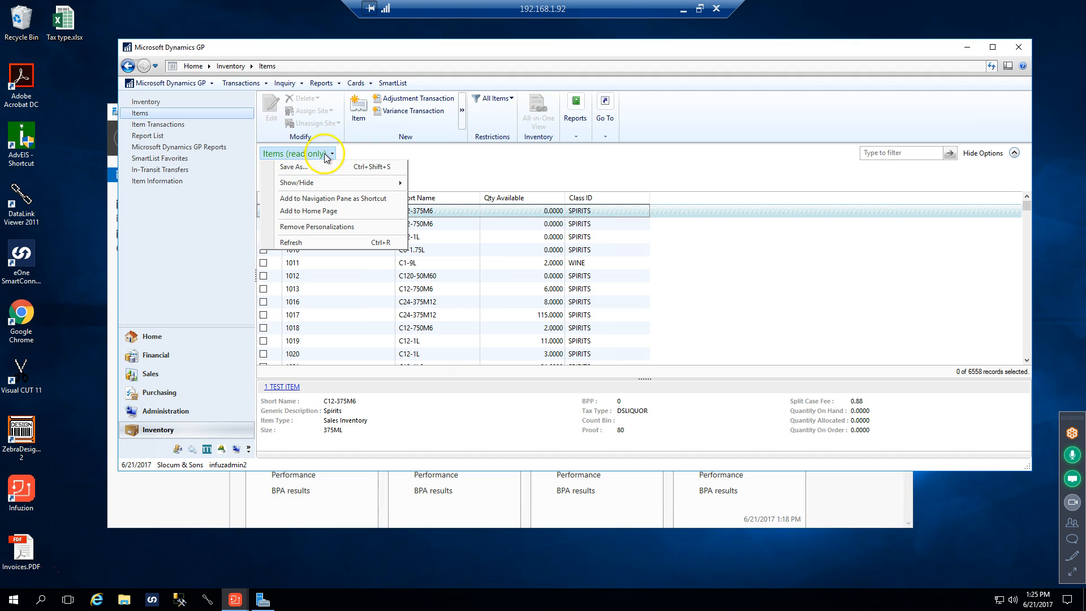
click(315, 167)
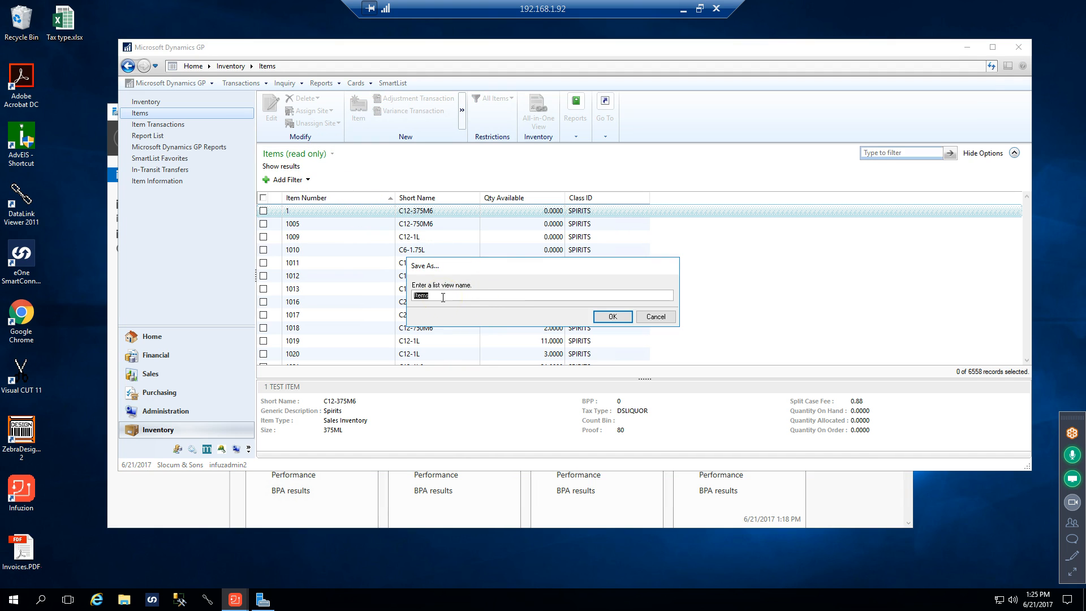
click(446, 293)
text(D)
click(456, 294)
text(scr)
click(464, 296)
text(iptio)
click(614, 317)
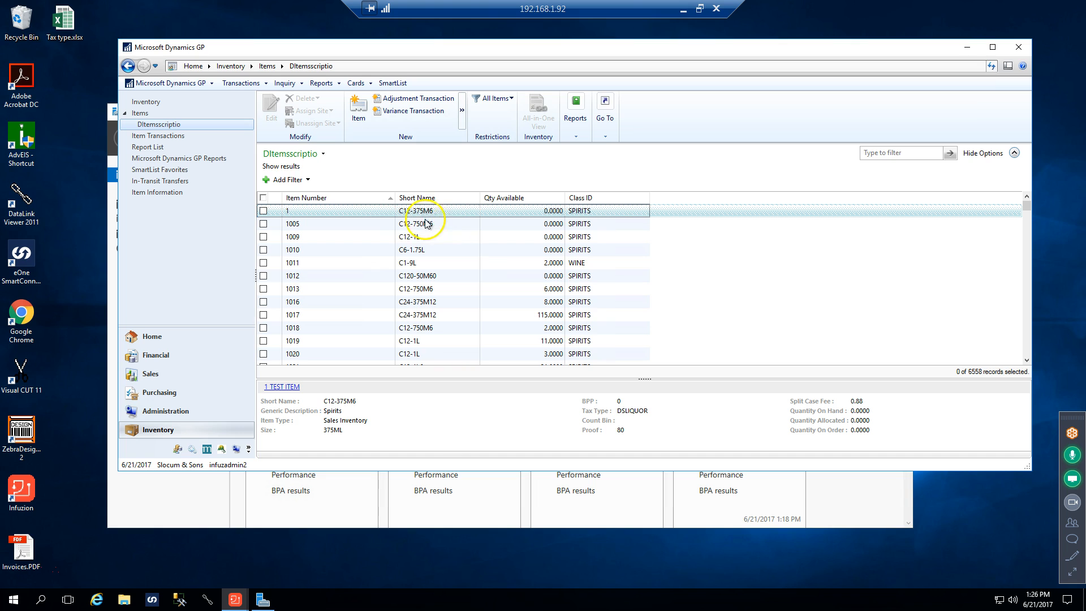
Customize the DItemsscriptio list view to also display the Generic Description, Item Description, Size and BPP columns, and save the view
click(324, 155)
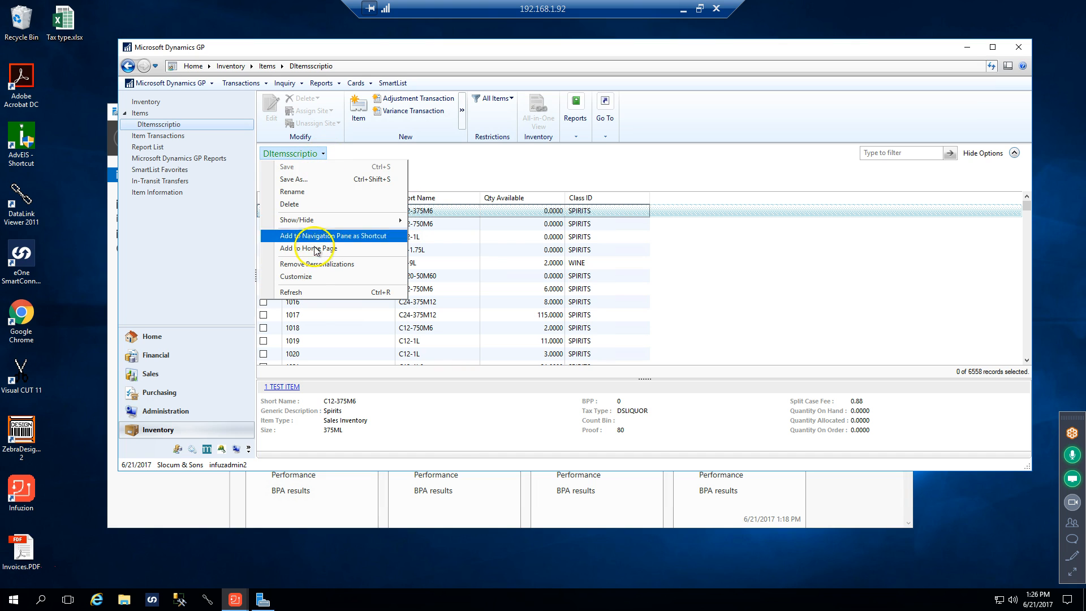
click(298, 276)
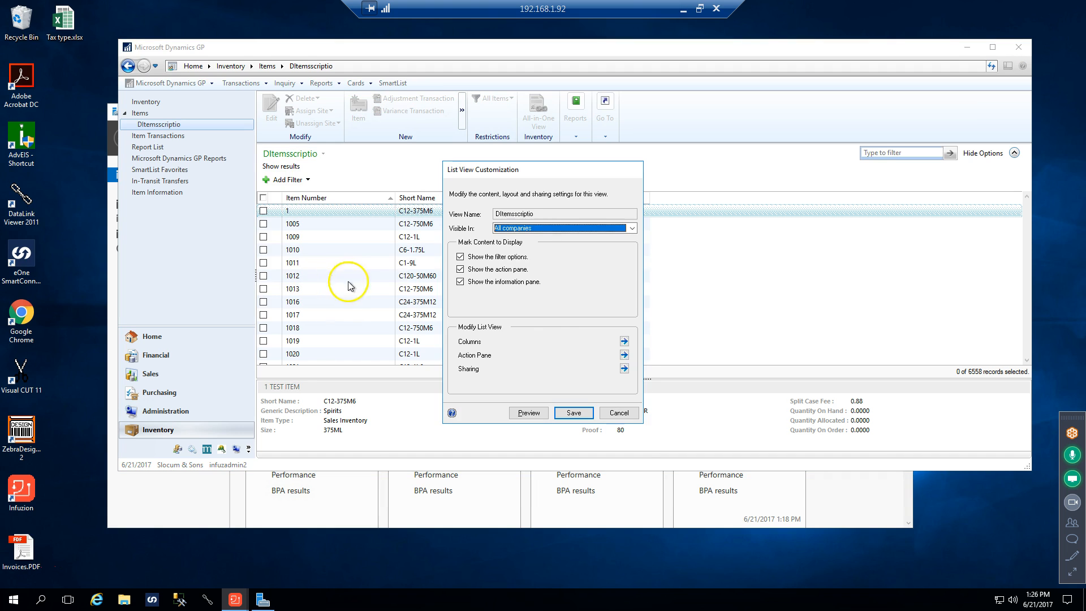
click(624, 341)
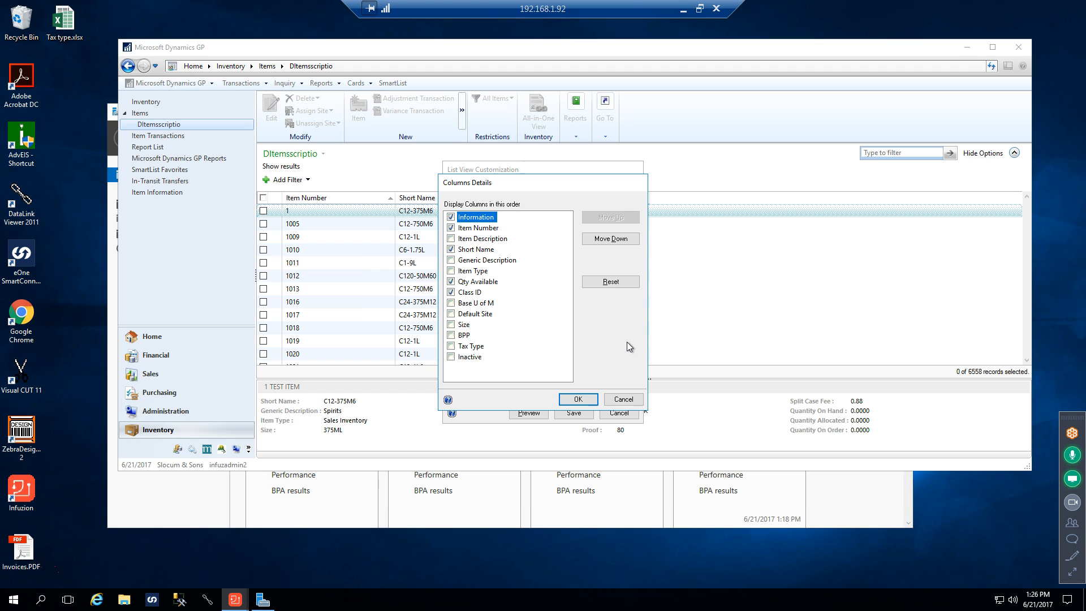
click(451, 261)
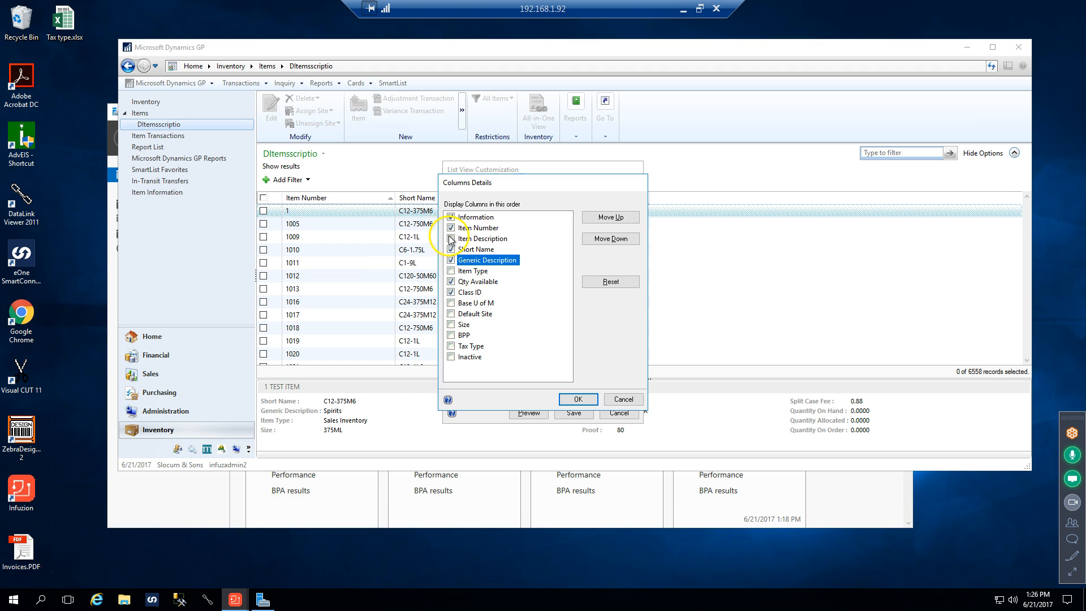
click(450, 238)
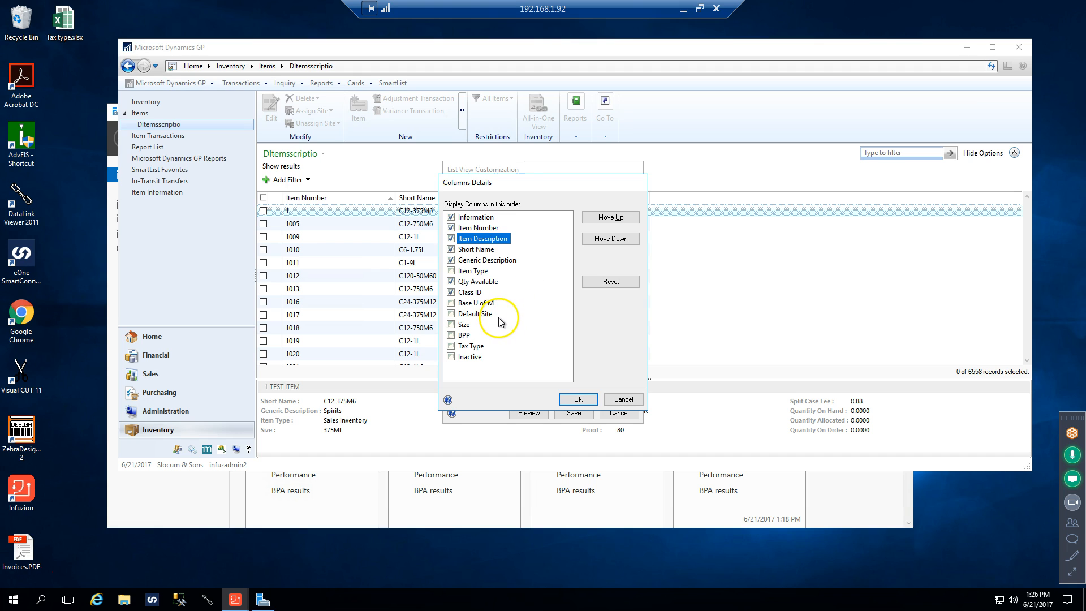
click(451, 324)
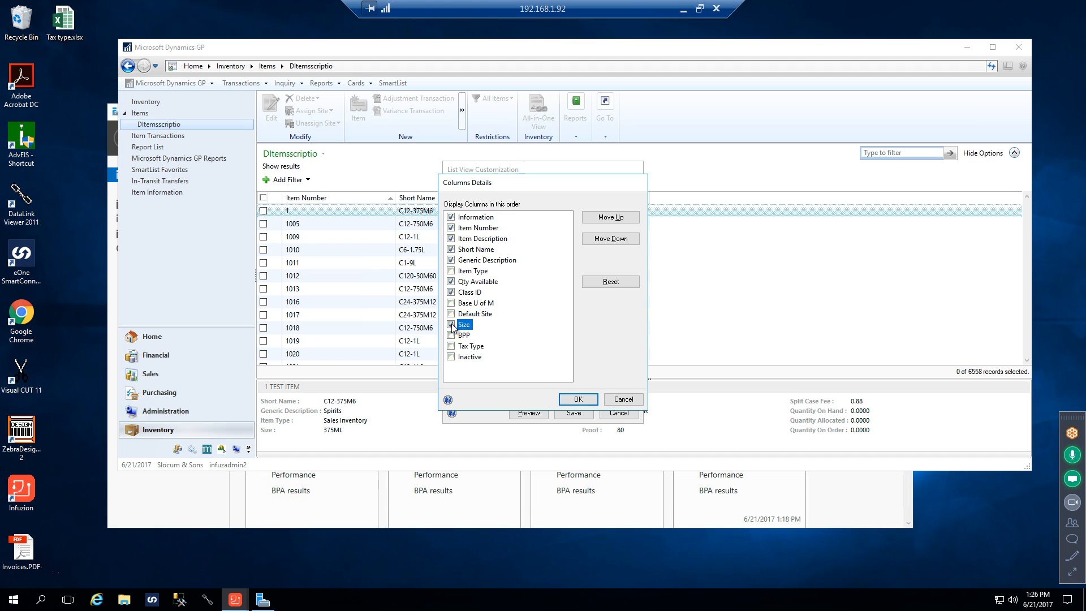
click(451, 335)
click(581, 399)
click(572, 413)
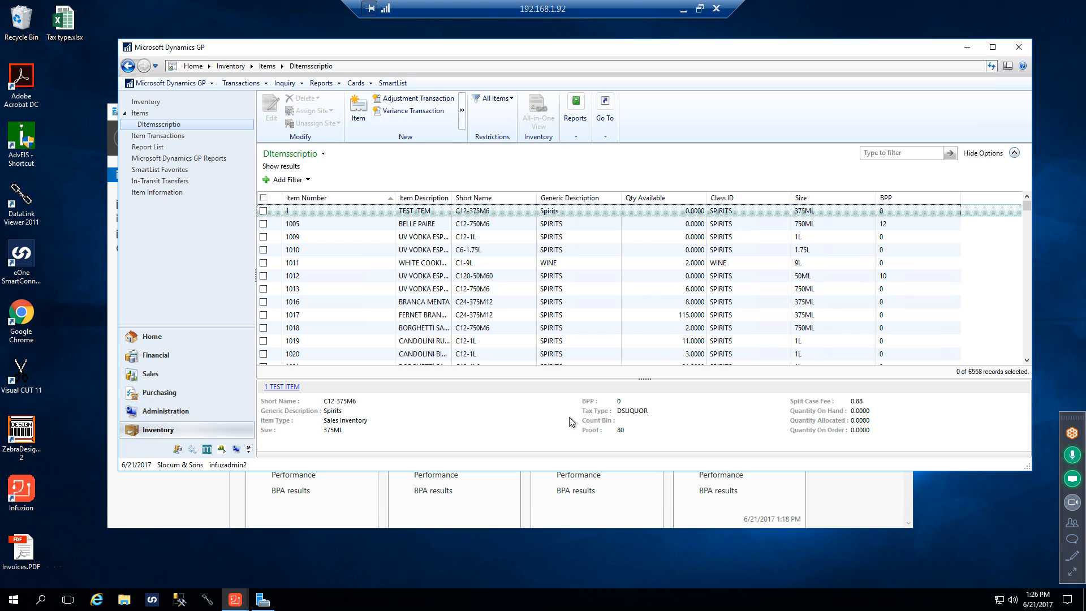
Filter the DItemsscriptio item list by the word vodka
click(891, 154)
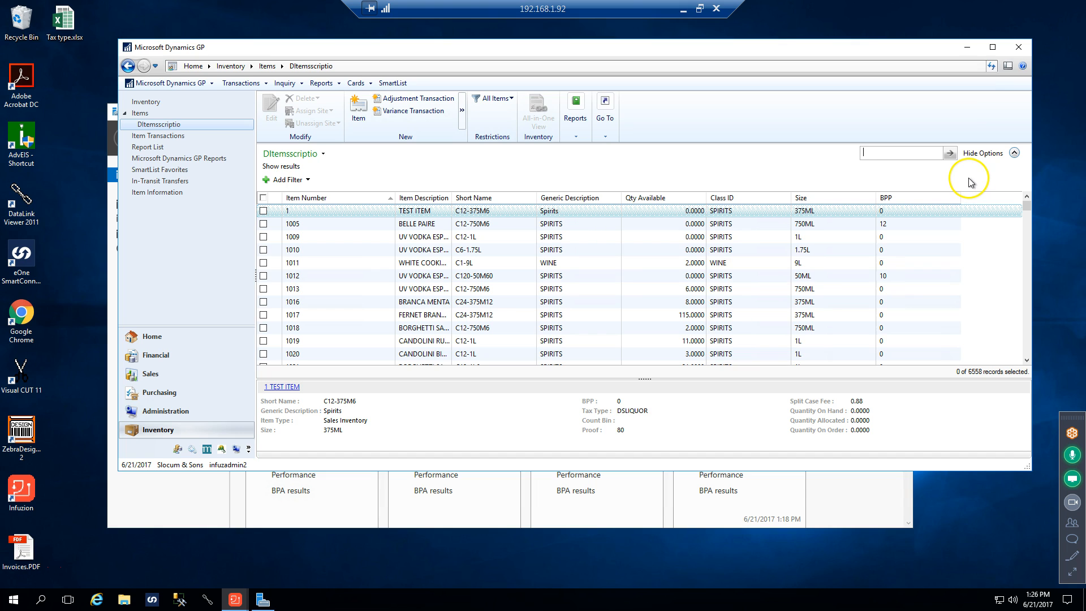
text(vodka)
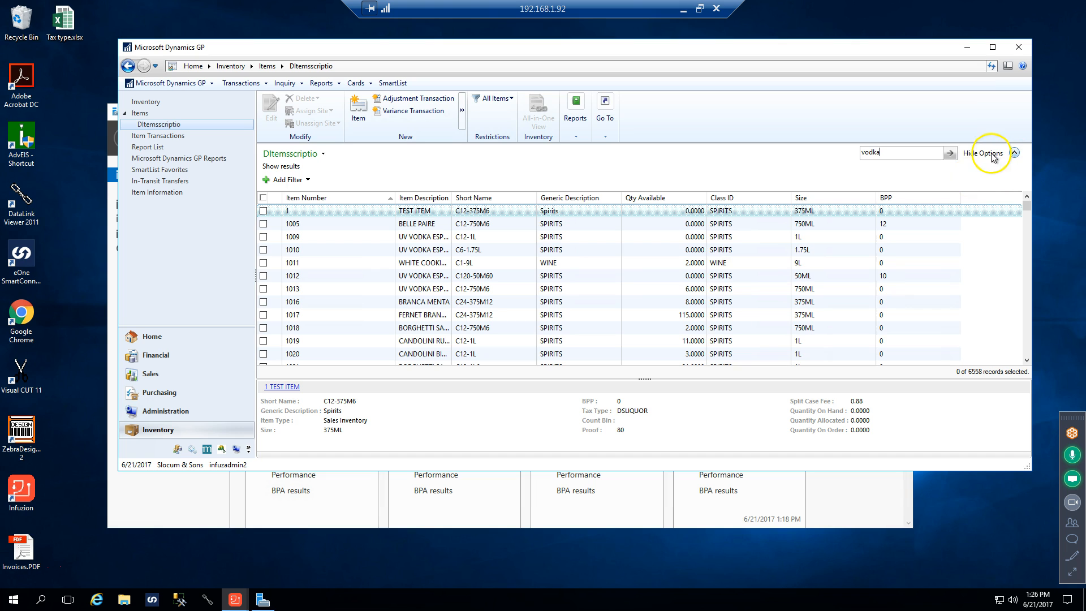
click(950, 153)
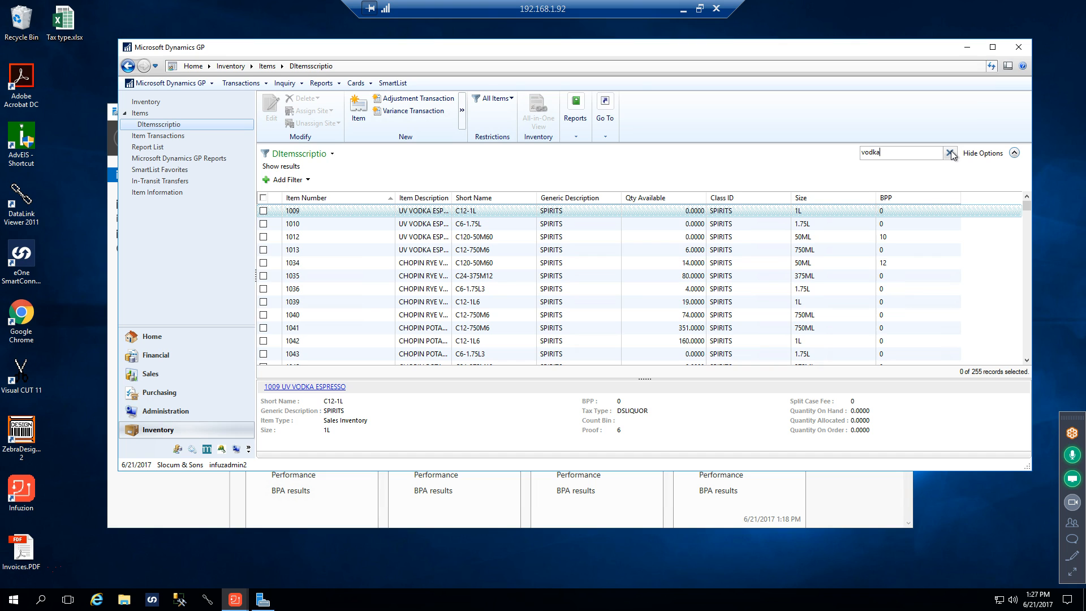
Go back to the Items list and reopen the DItemsscriptio view without the text filter
right_click(166, 130)
click(209, 112)
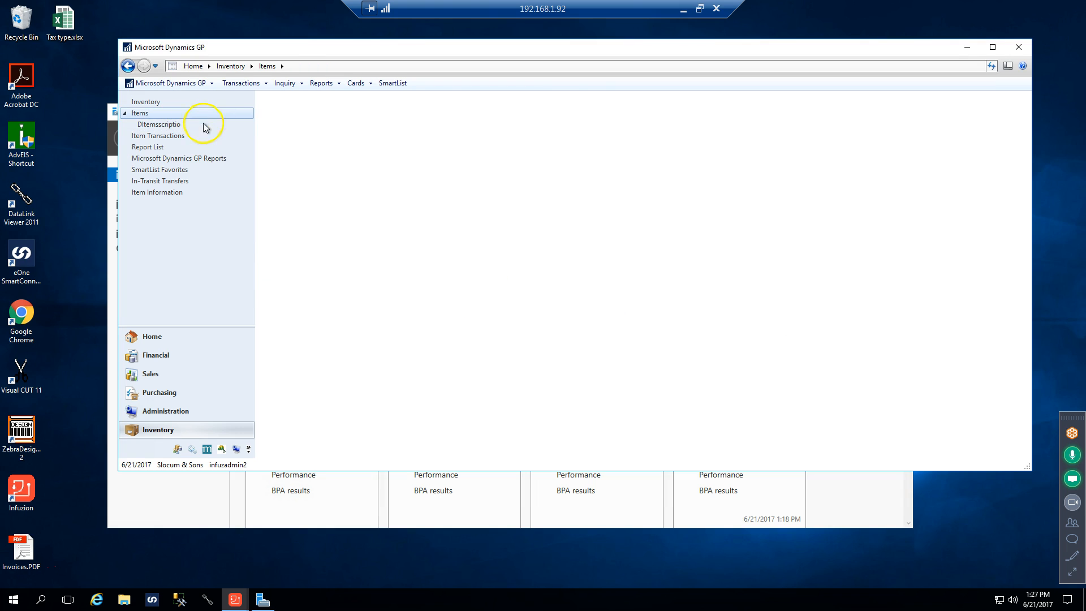
click(166, 125)
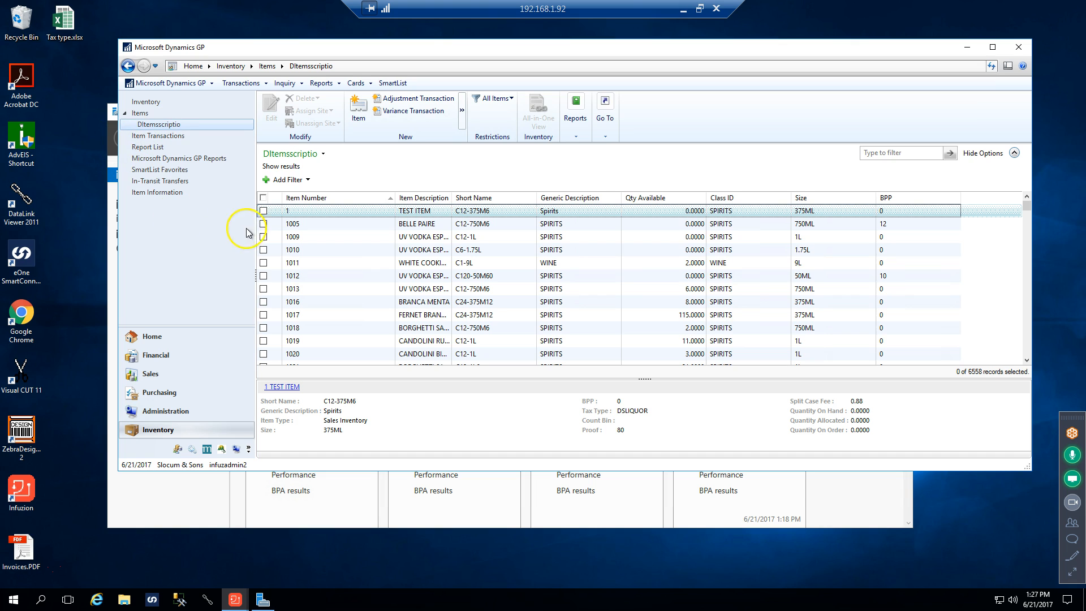
Mark item 1005 BELLE PAIRE, look at the additional options for new transactions, and clear the item's mark
click(267, 225)
click(264, 224)
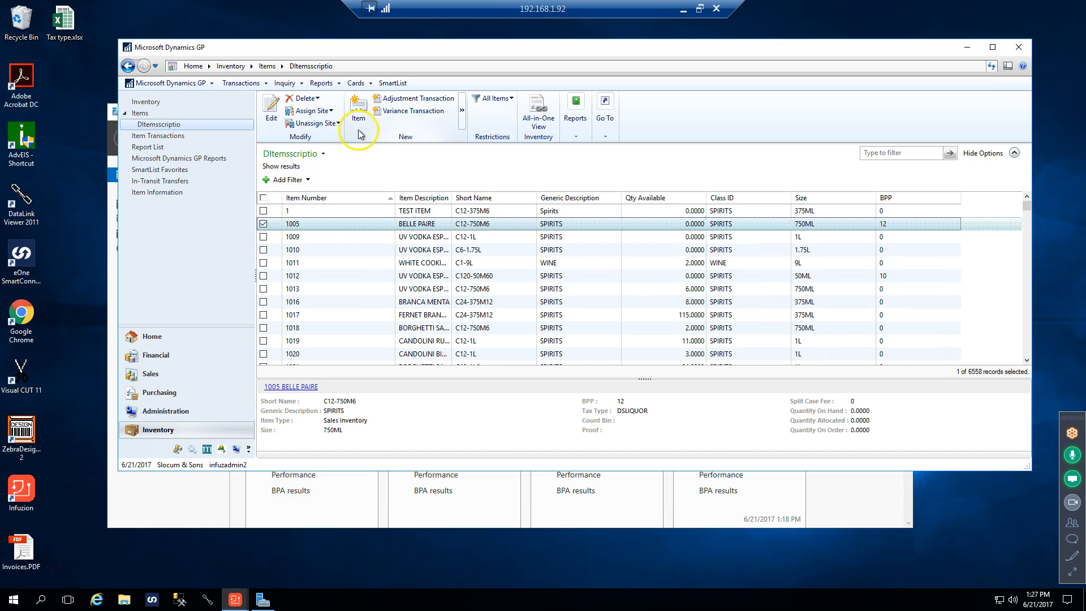
click(464, 117)
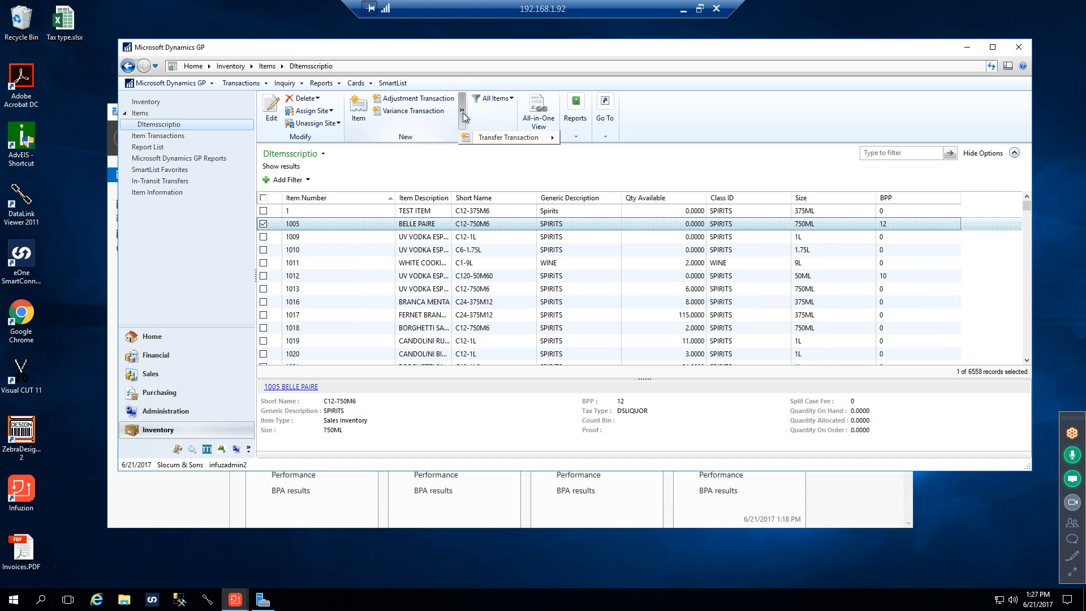
click(463, 117)
click(355, 121)
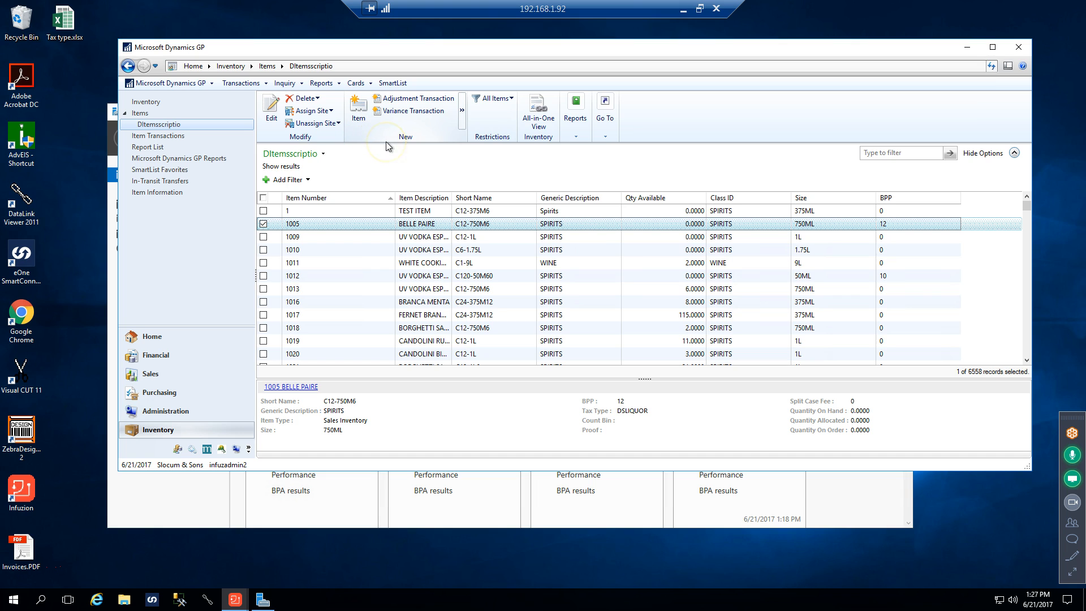
click(263, 224)
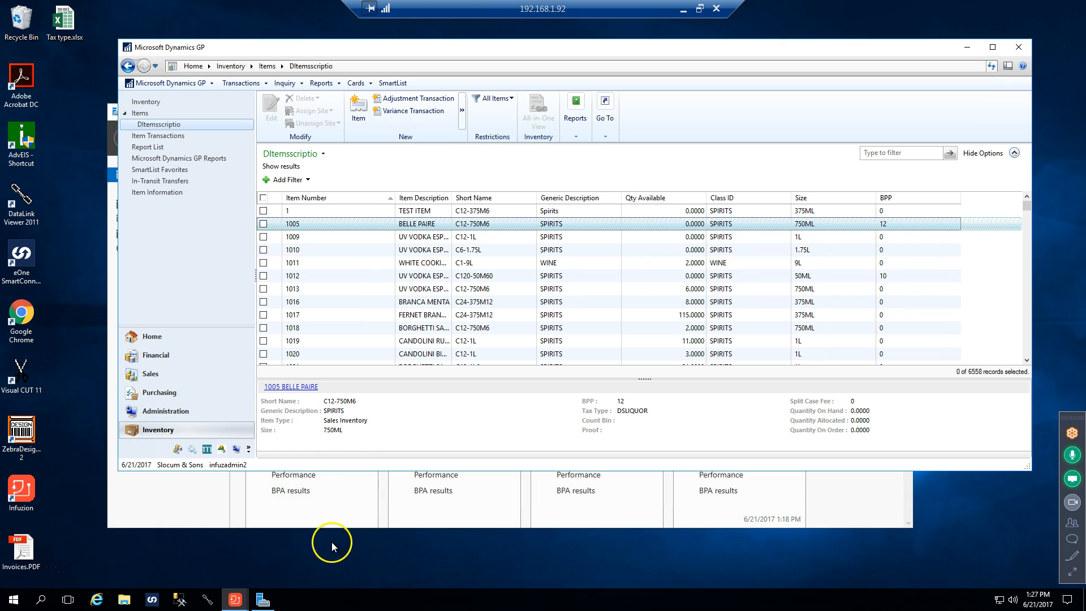
Switch to the Purchase Order Entry window and open the item lookup for its first line
mouse_move(251, 601)
click(282, 556)
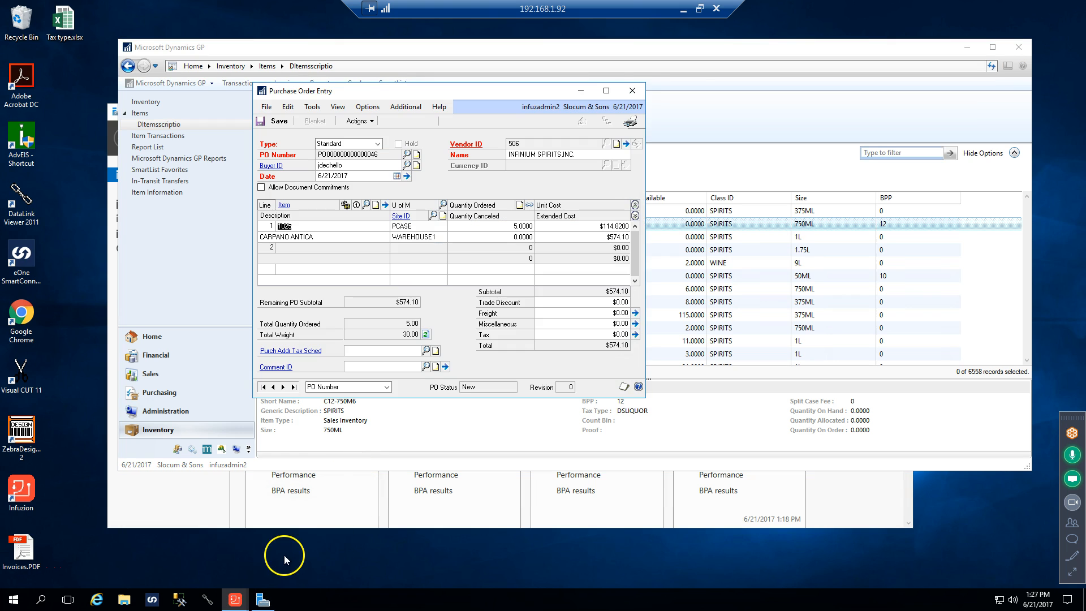
click(366, 205)
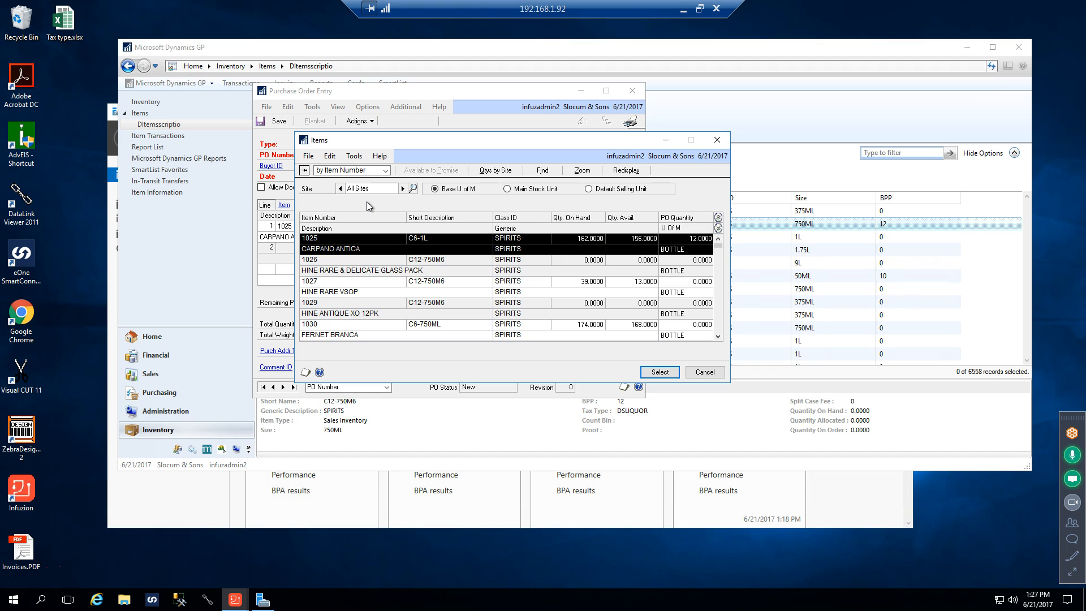
Move the Items lookup and the Purchase Order Entry window aside to uncover the DItemsscriptio list
drag(357, 146, 538, 153)
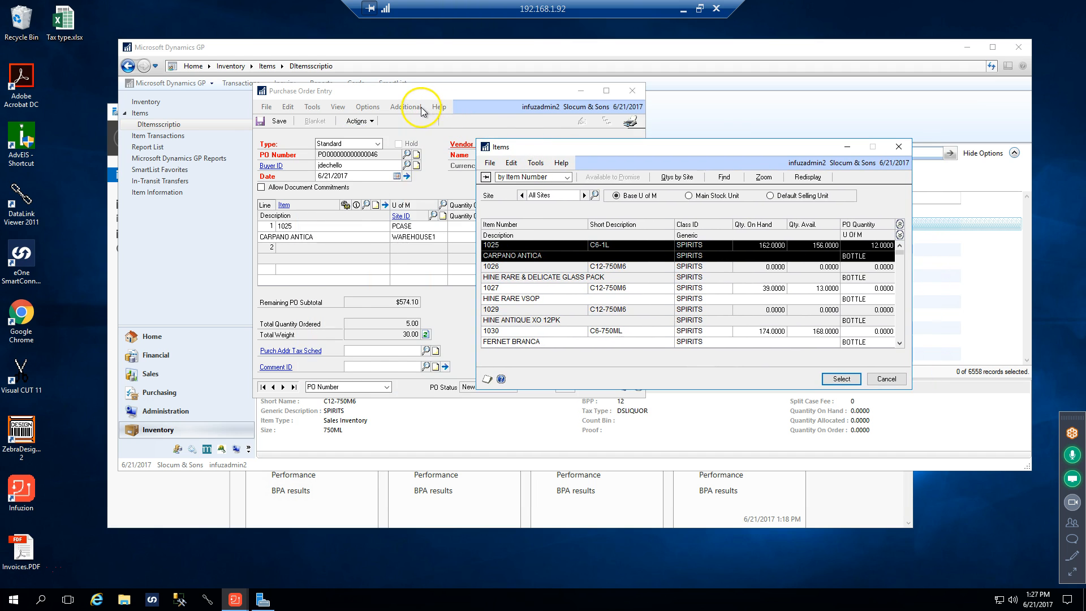
drag(453, 98, 872, 93)
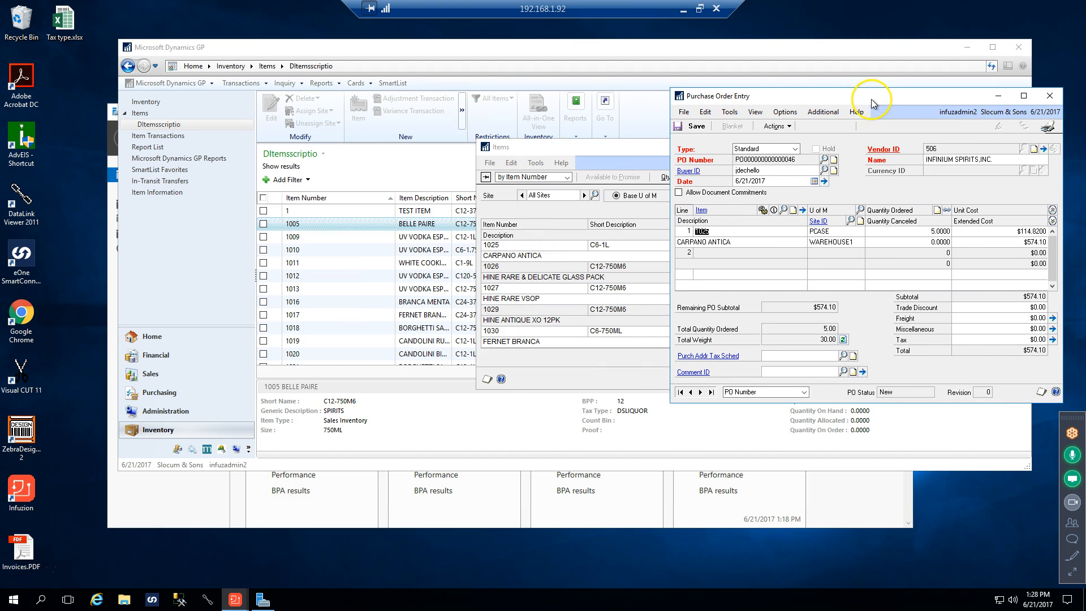
click(562, 148)
drag(562, 148, 741, 141)
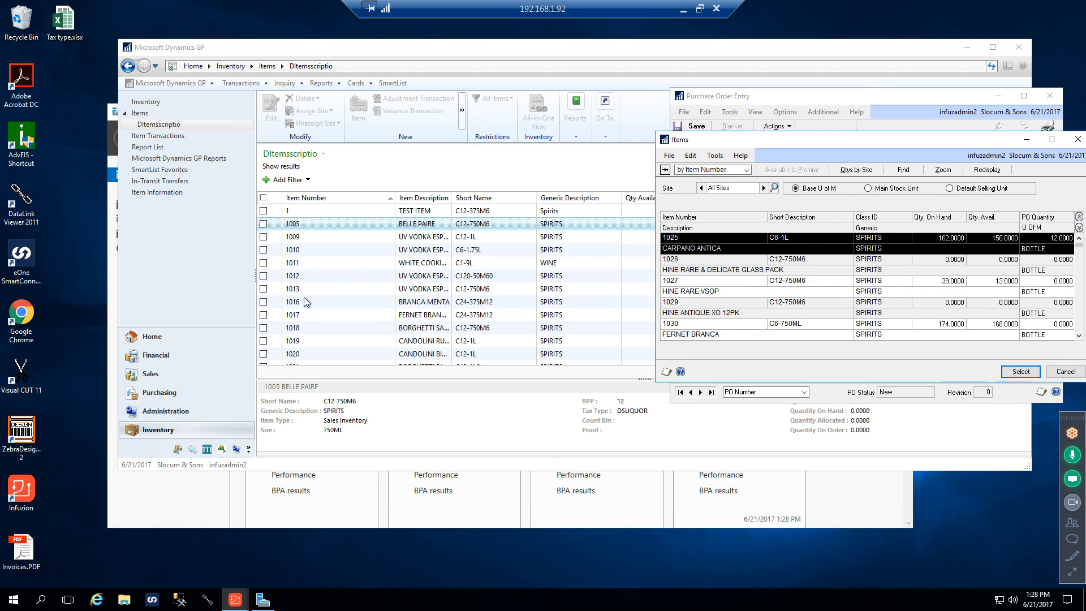
drag(744, 149, 689, 281)
drag(770, 97, 735, 232)
click(621, 275)
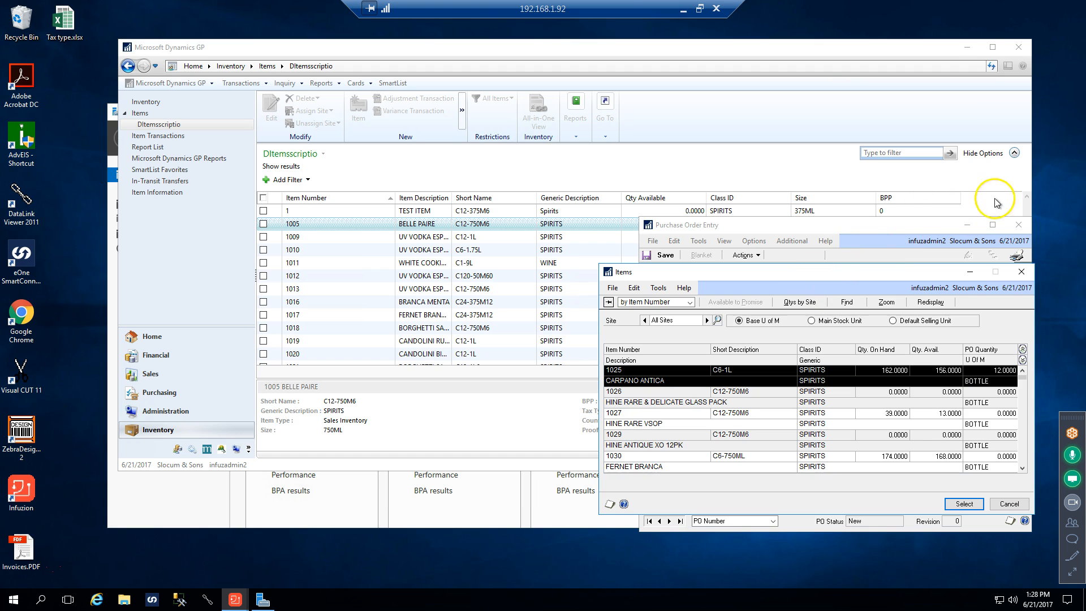
Narrow the main window with the item list from both sides and stretch it to the full screen height
click(1033, 178)
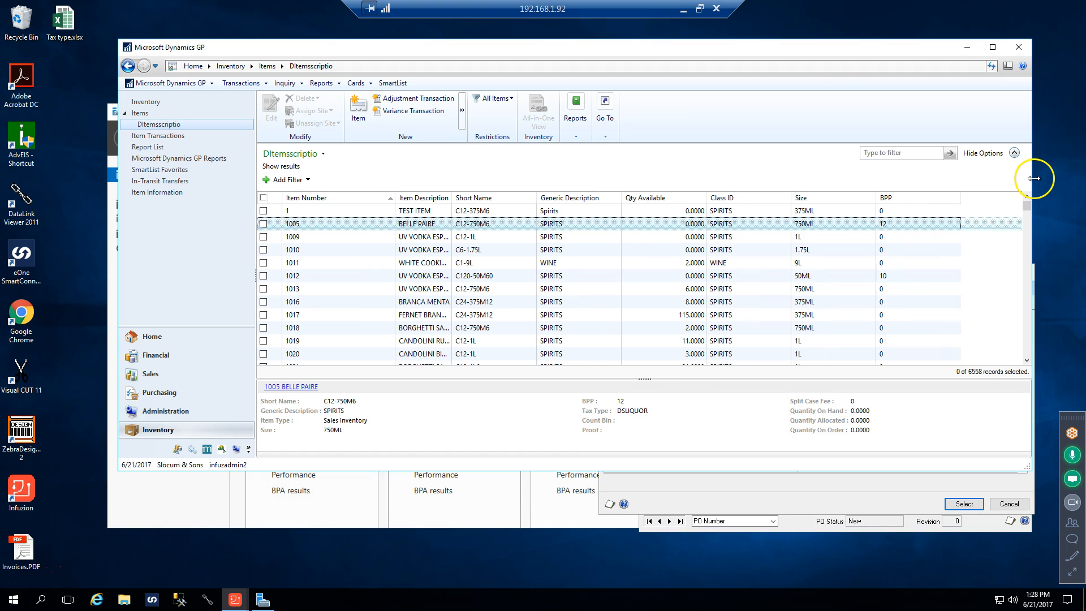
drag(1032, 178, 942, 204)
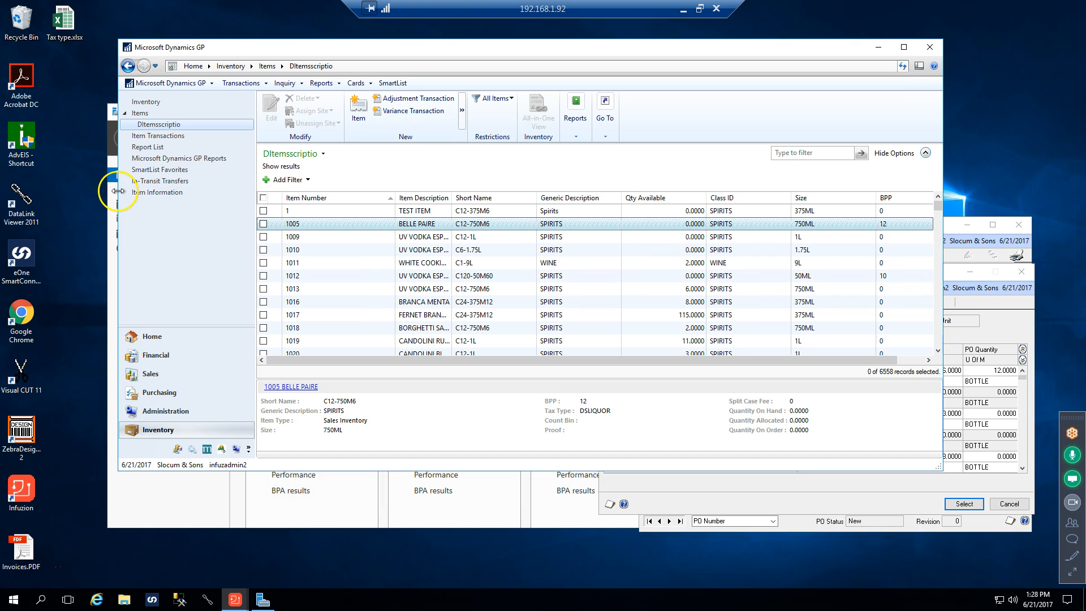
drag(117, 191, 138, 188)
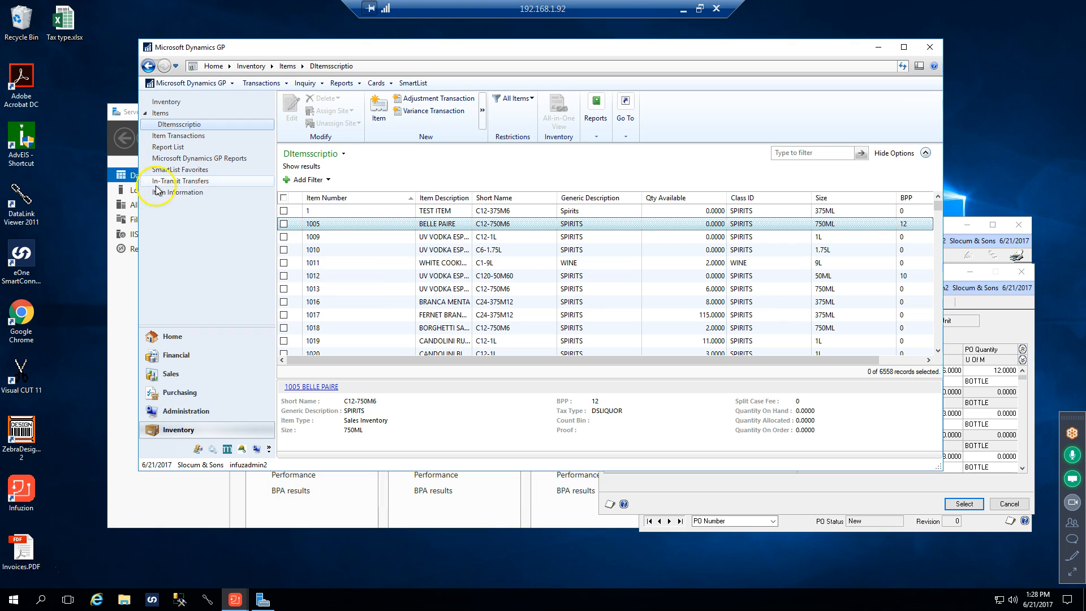
drag(392, 42, 388, 5)
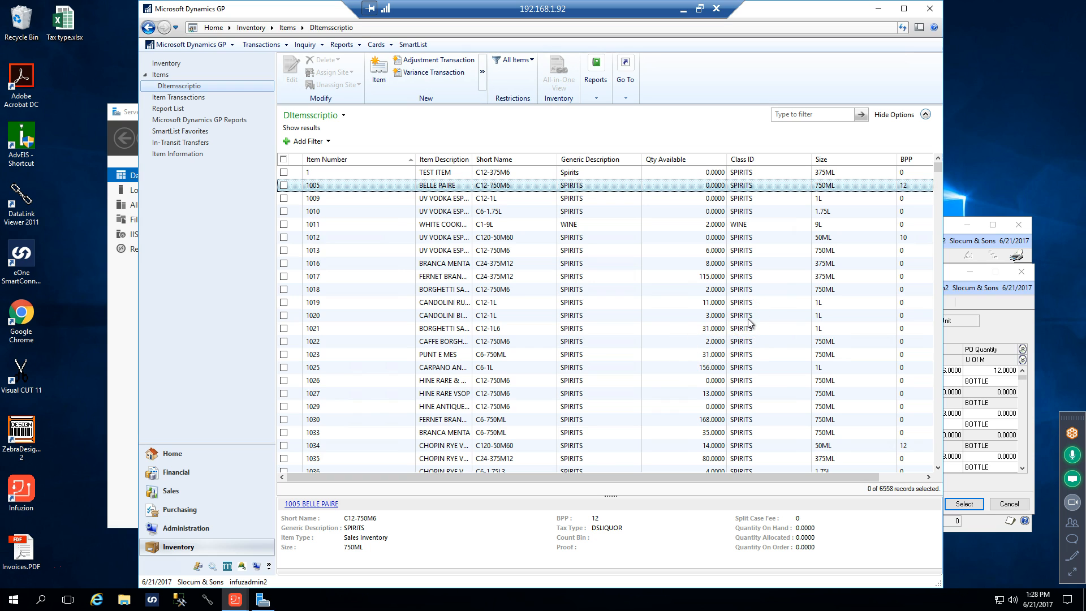
Bring the Purchase Order Entry and Items lookup windows over the item list, and close the lookup without selecting an item
click(985, 240)
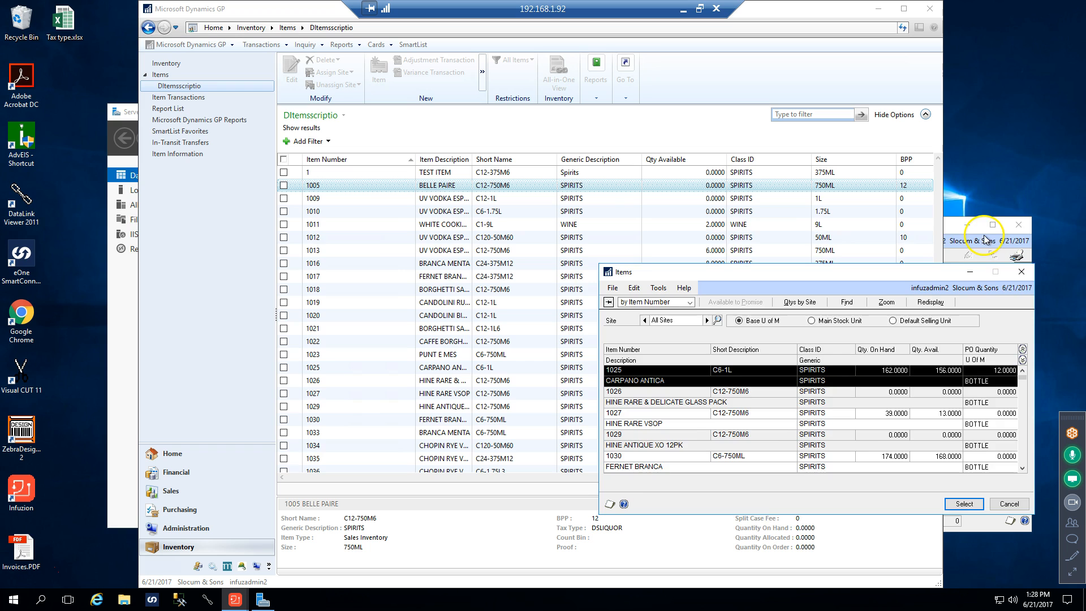
drag(826, 229, 591, 160)
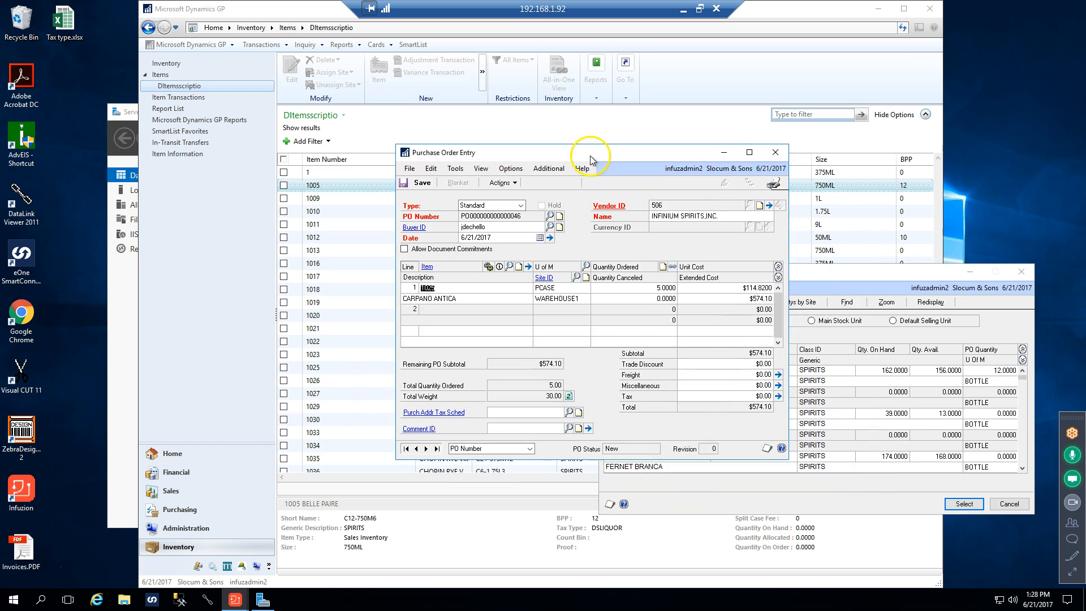
drag(831, 275, 588, 220)
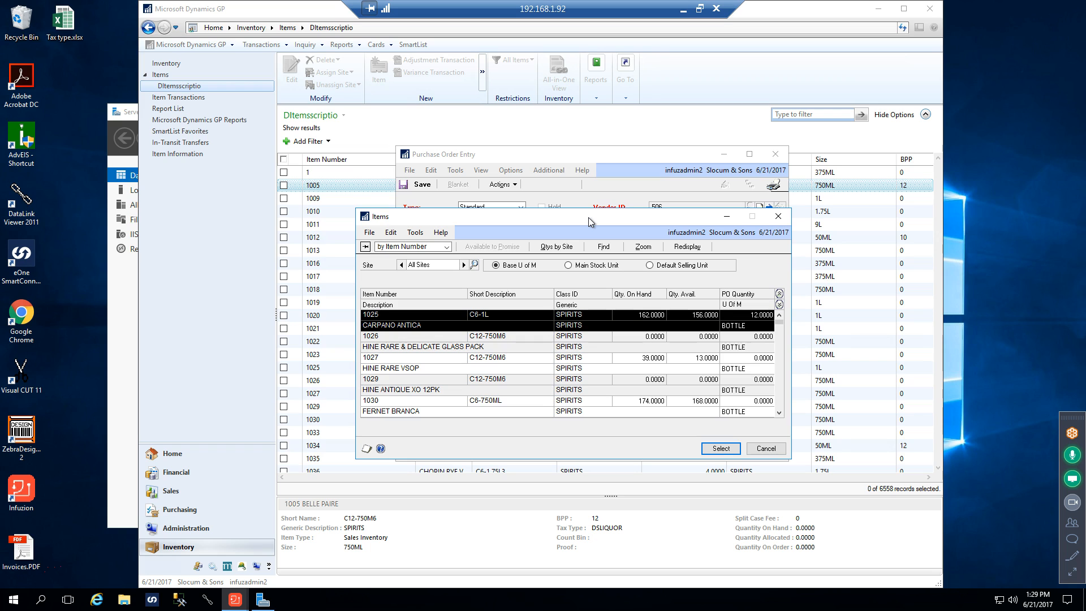
click(777, 218)
drag(588, 158, 457, 132)
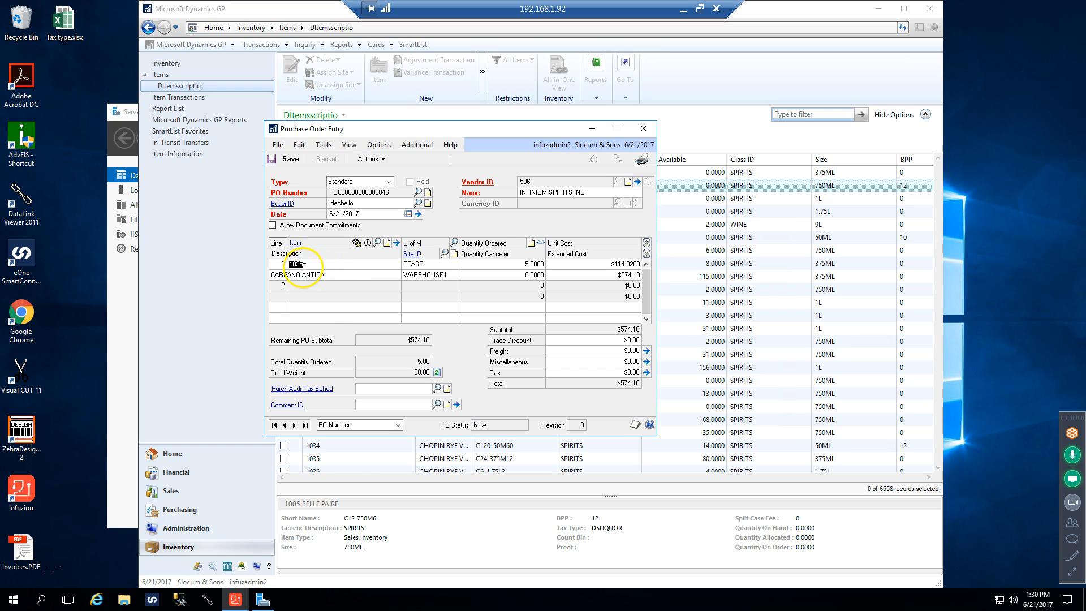
click(396, 242)
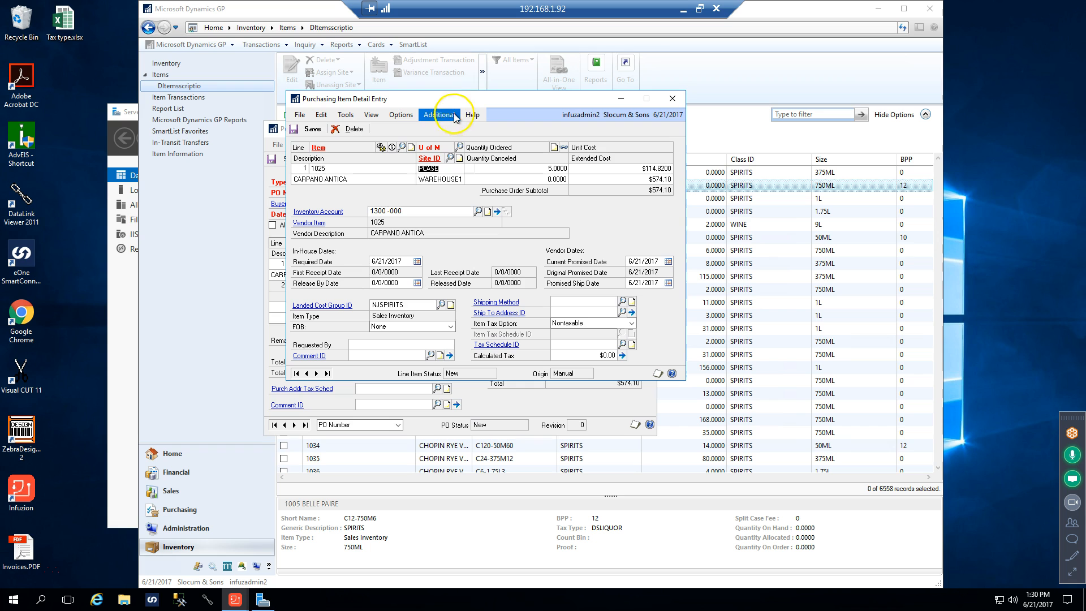
click(671, 98)
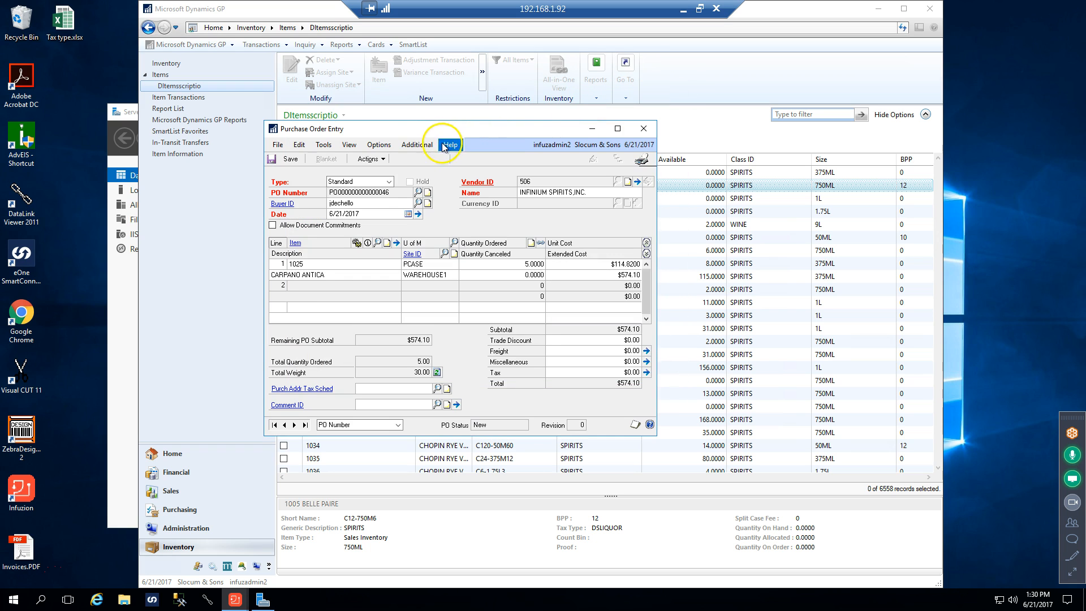
click(419, 146)
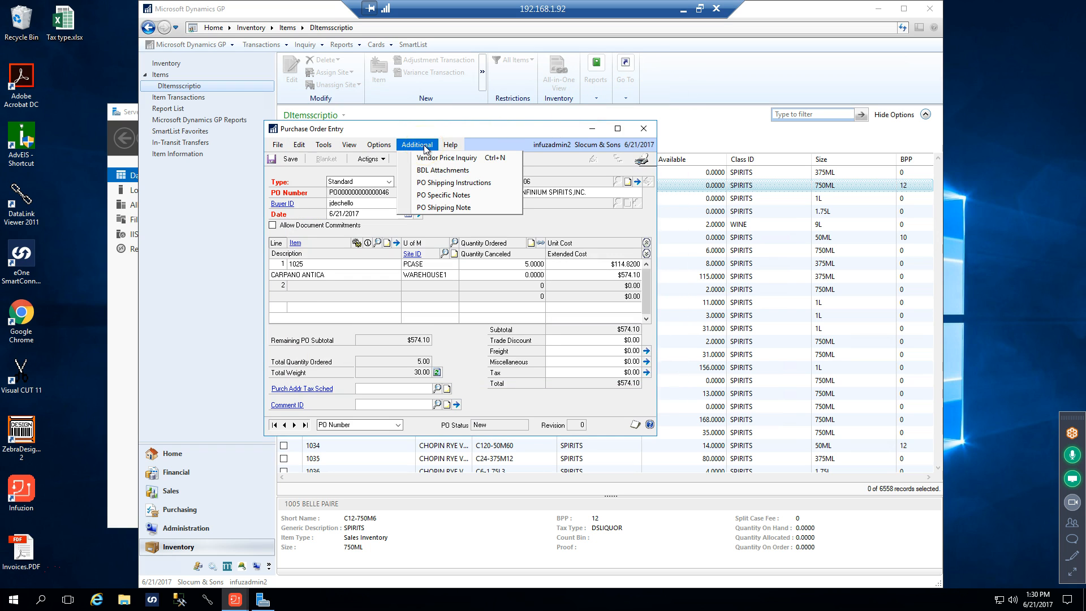
click(452, 200)
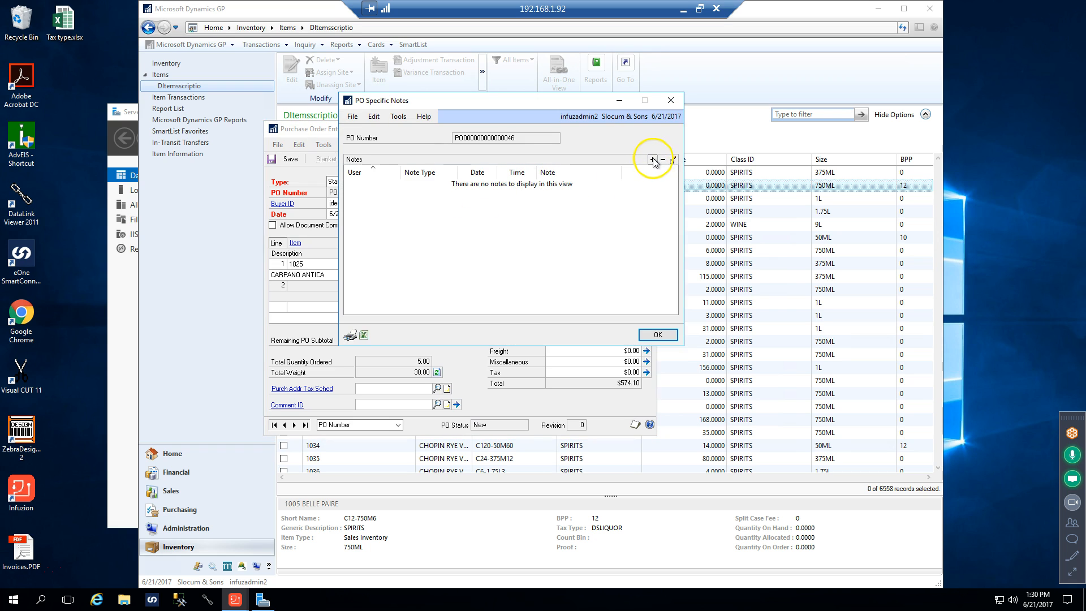
click(653, 161)
click(664, 214)
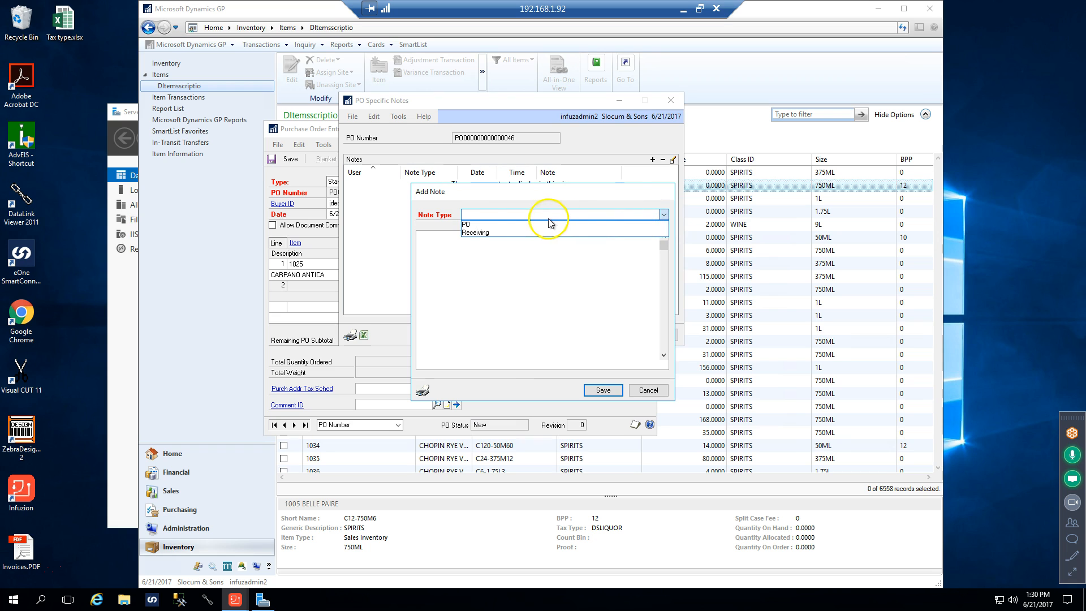
click(481, 227)
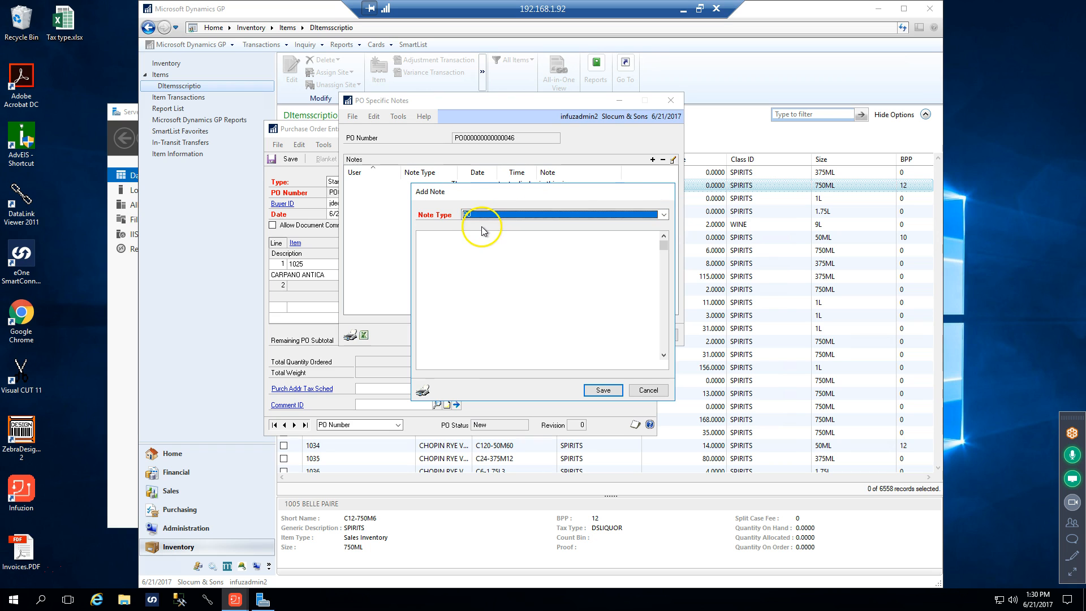
click(435, 236)
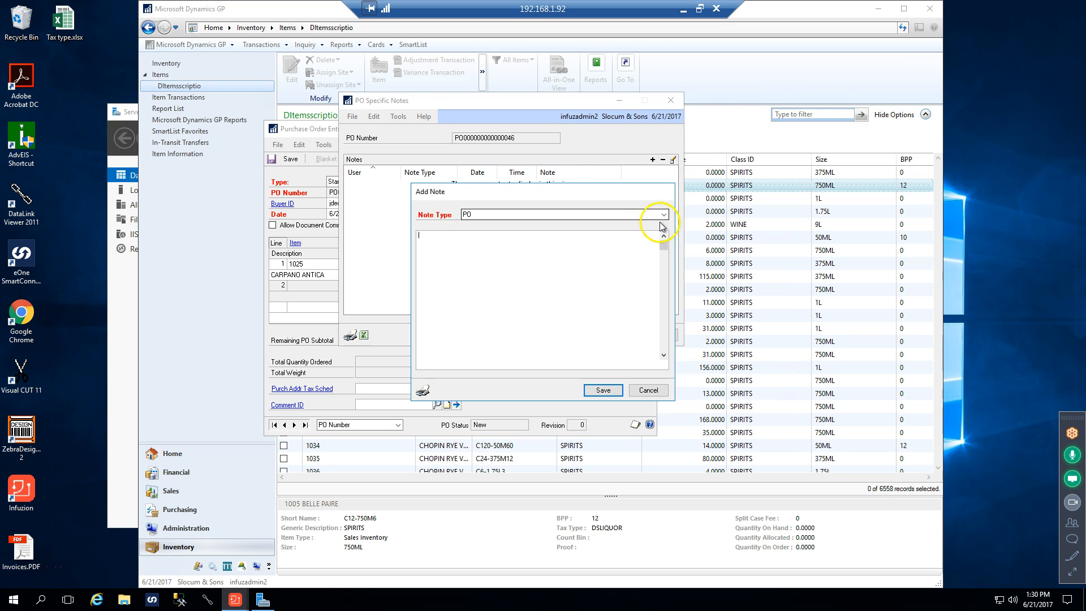
click(645, 390)
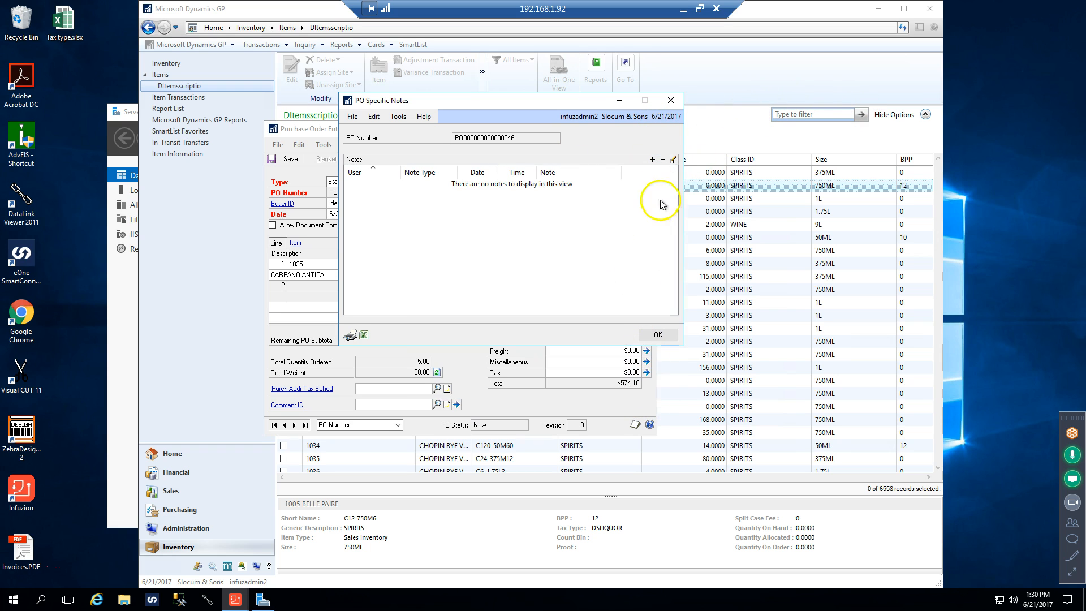
click(670, 100)
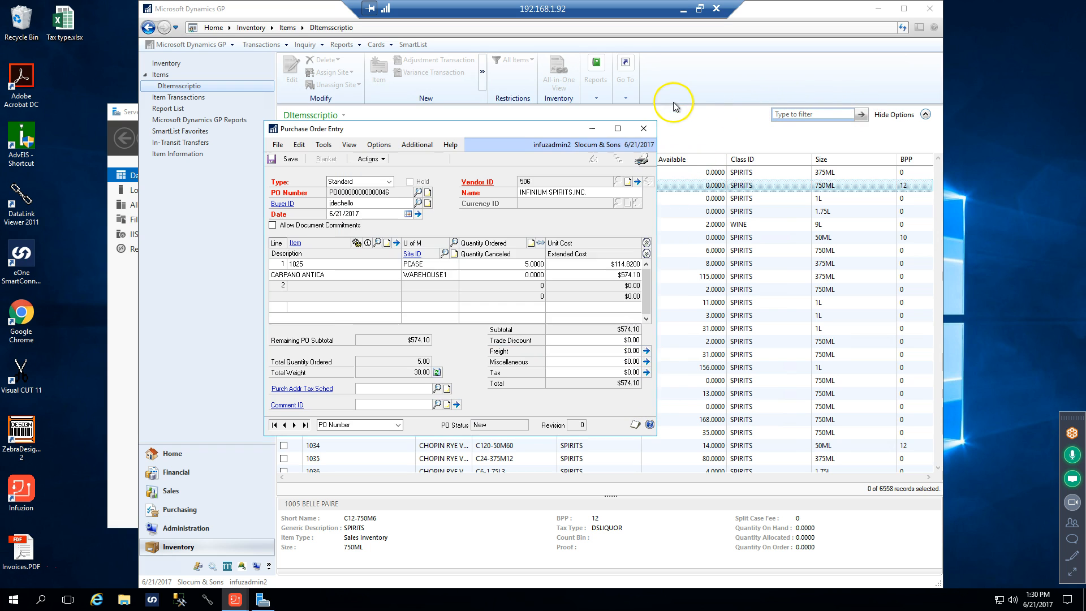
Open the PO Specific Notes for the current purchase order and start a new note with the note type PO
click(412, 151)
click(500, 128)
click(416, 145)
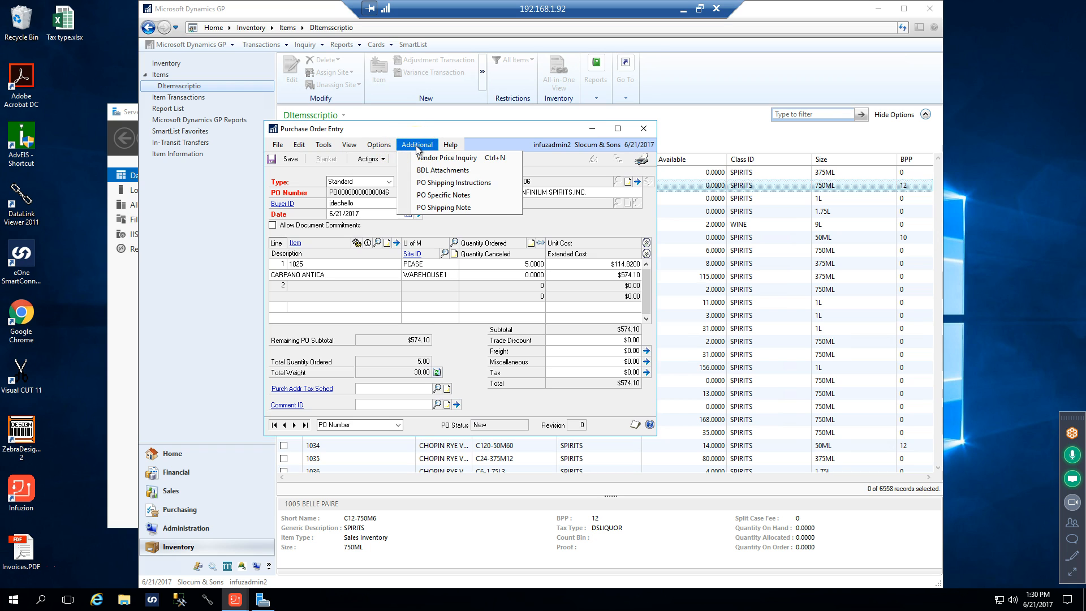
click(464, 201)
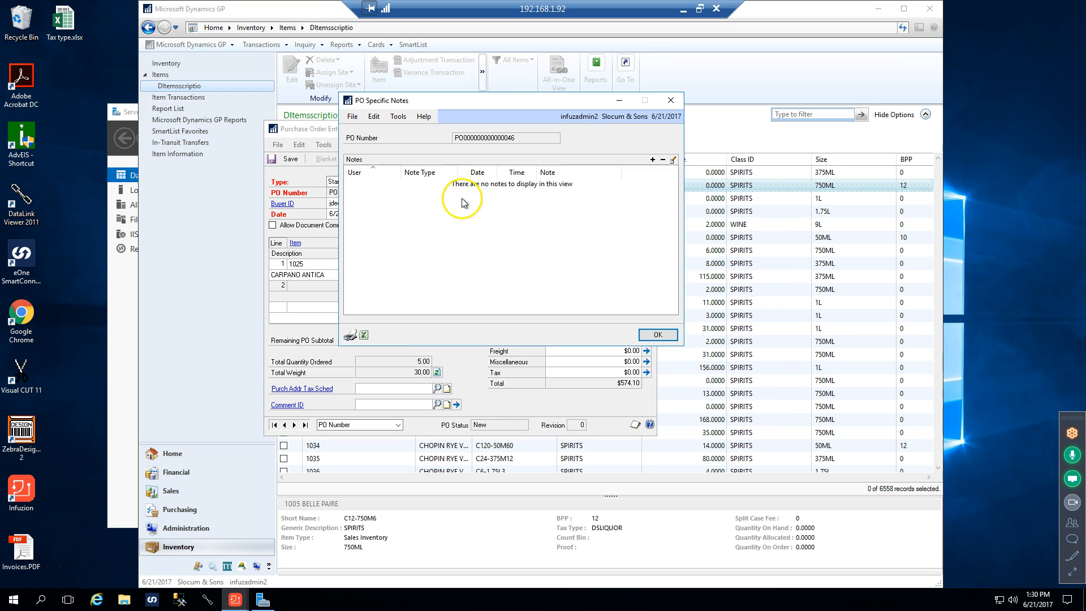
click(653, 160)
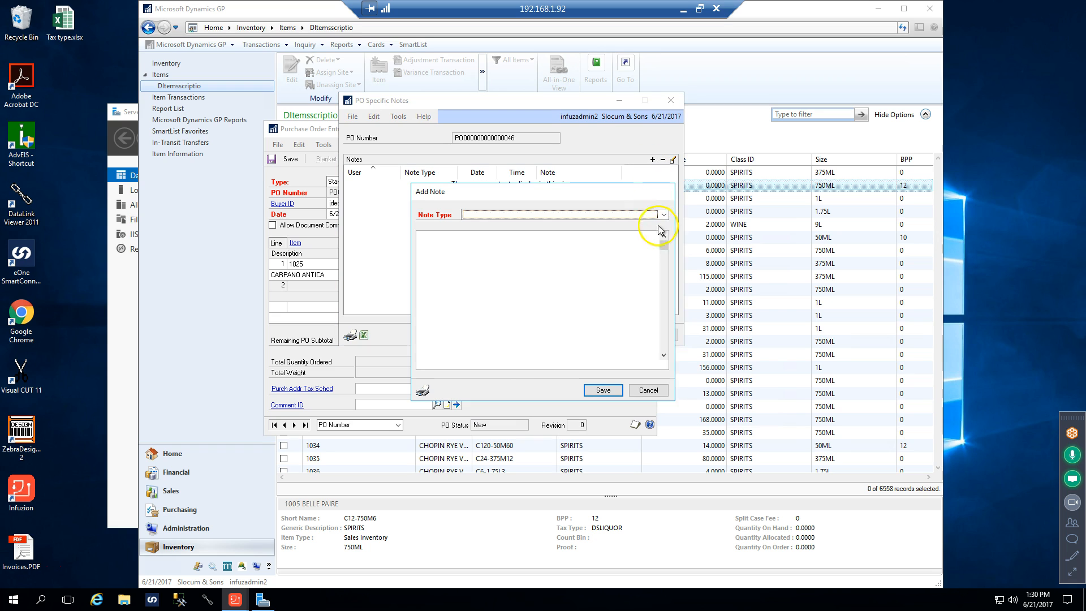
click(663, 215)
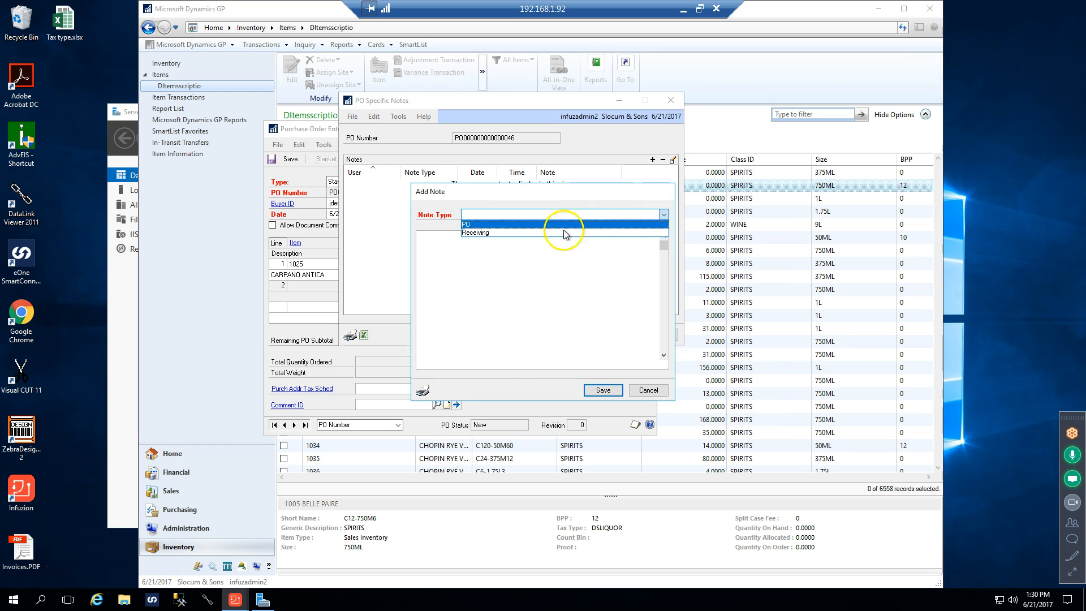
click(479, 228)
Enter "This is a PO Note" as the text of the new note
click(423, 238)
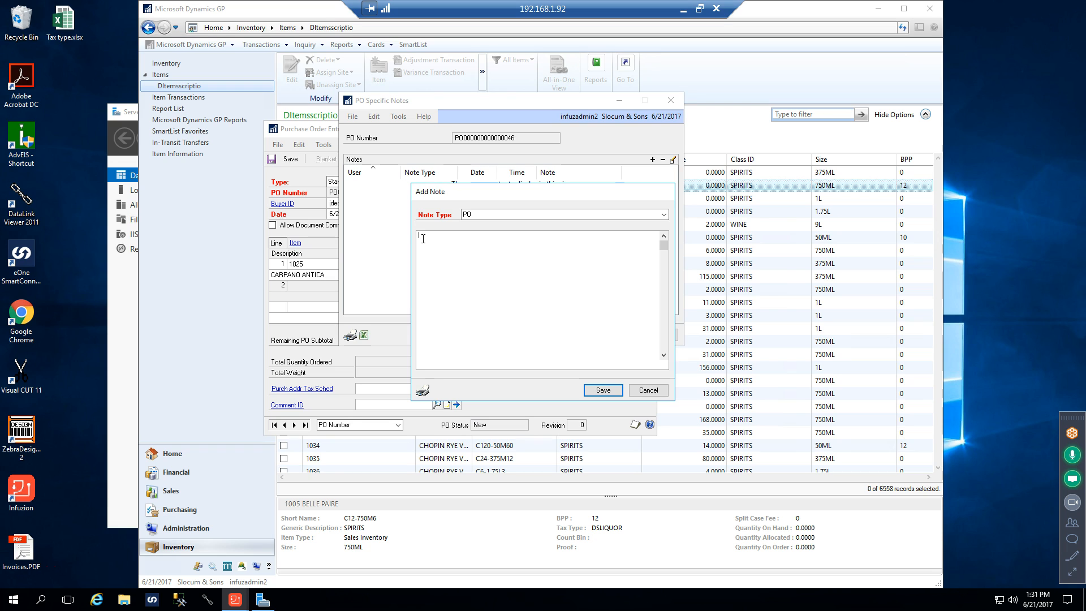
text(This is a PO Not)
click(428, 216)
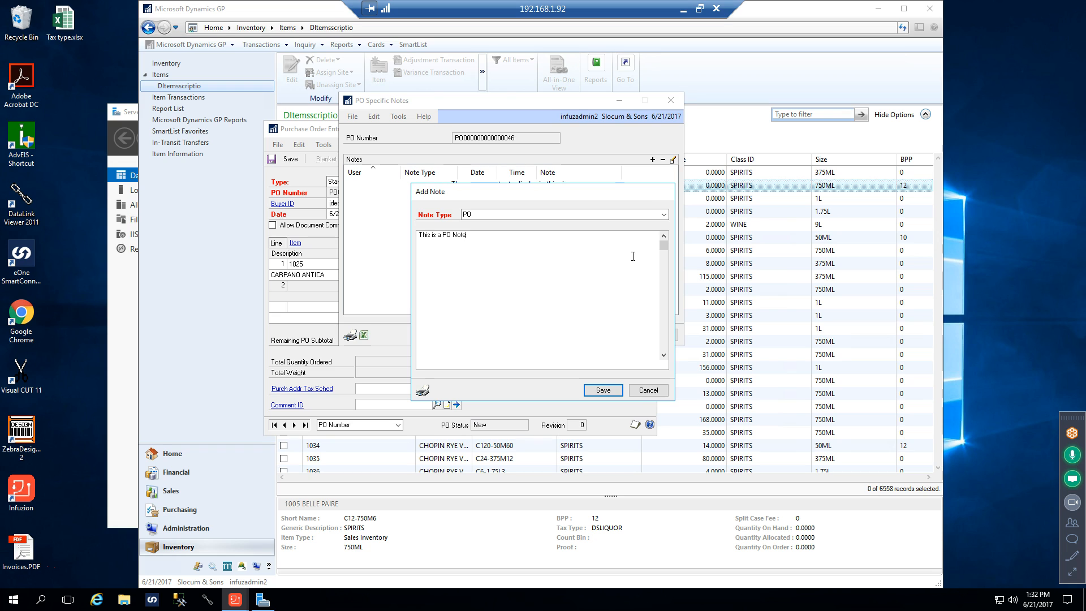
Discard the unsaved note and close the PO Specific Notes
click(649, 390)
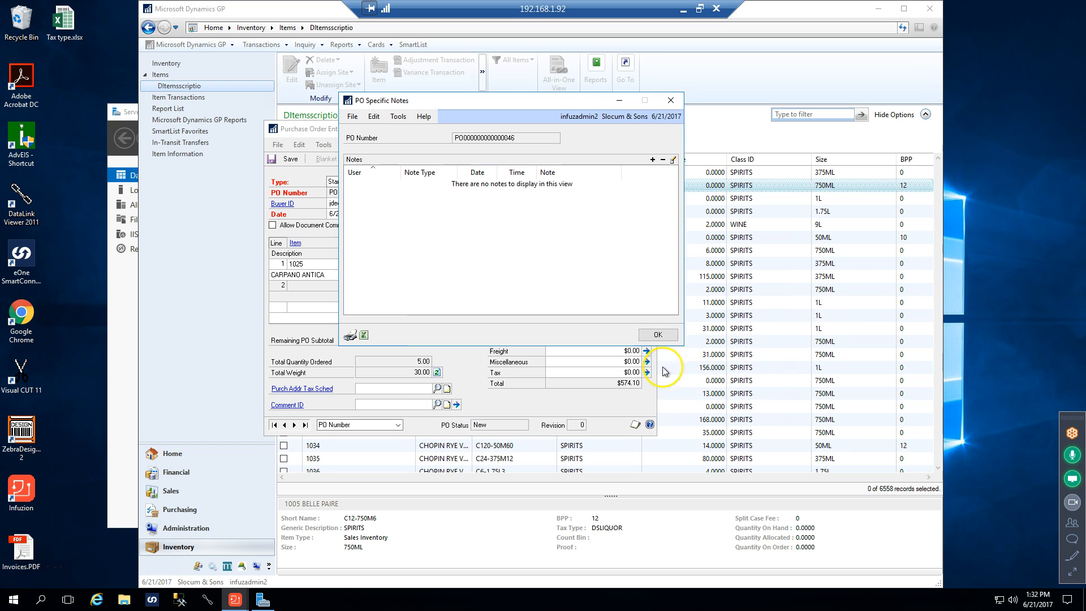
click(670, 101)
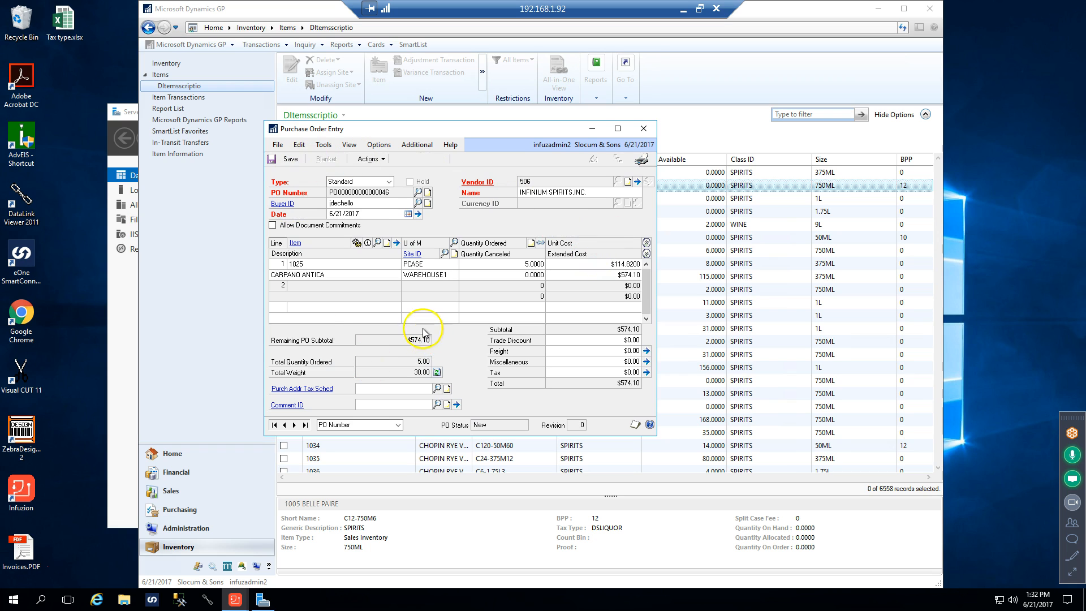
Add a PO-type note reading "This a PO Note" to the purchase order's PO Specific Notes and save it
click(414, 144)
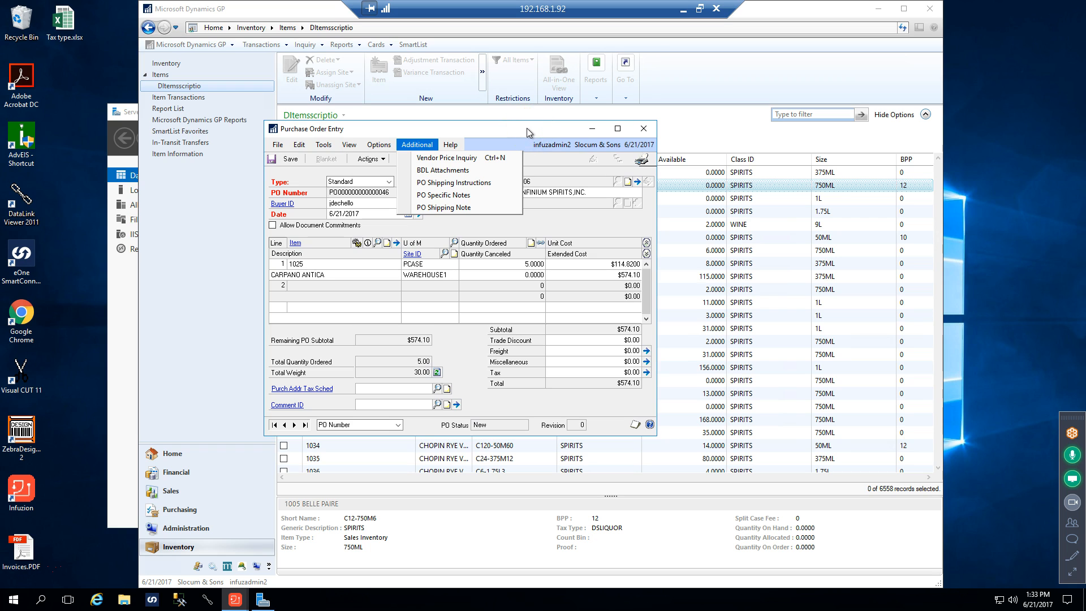
click(446, 195)
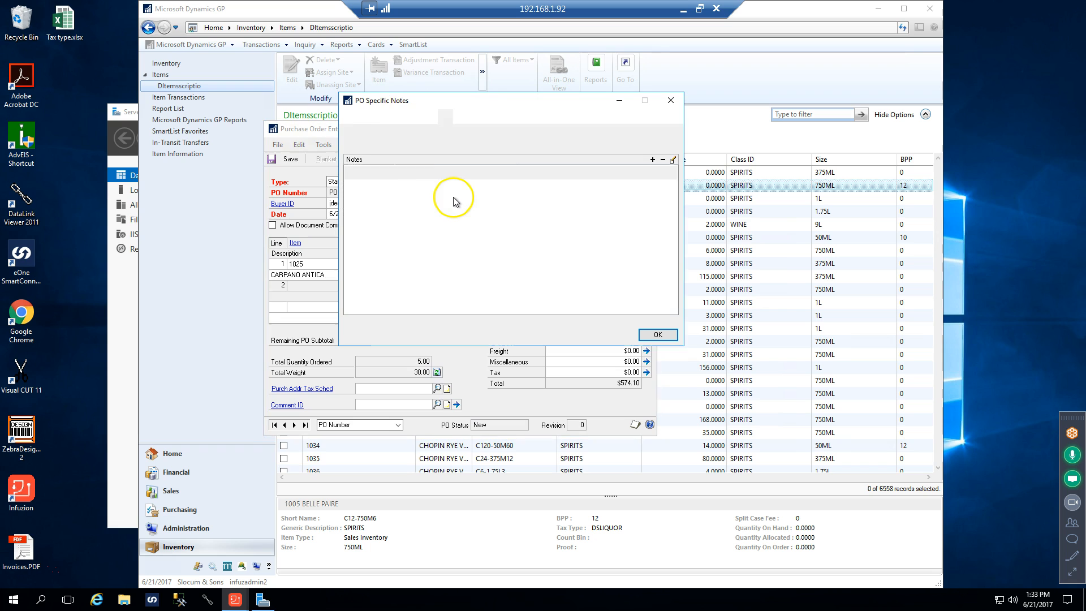
click(653, 160)
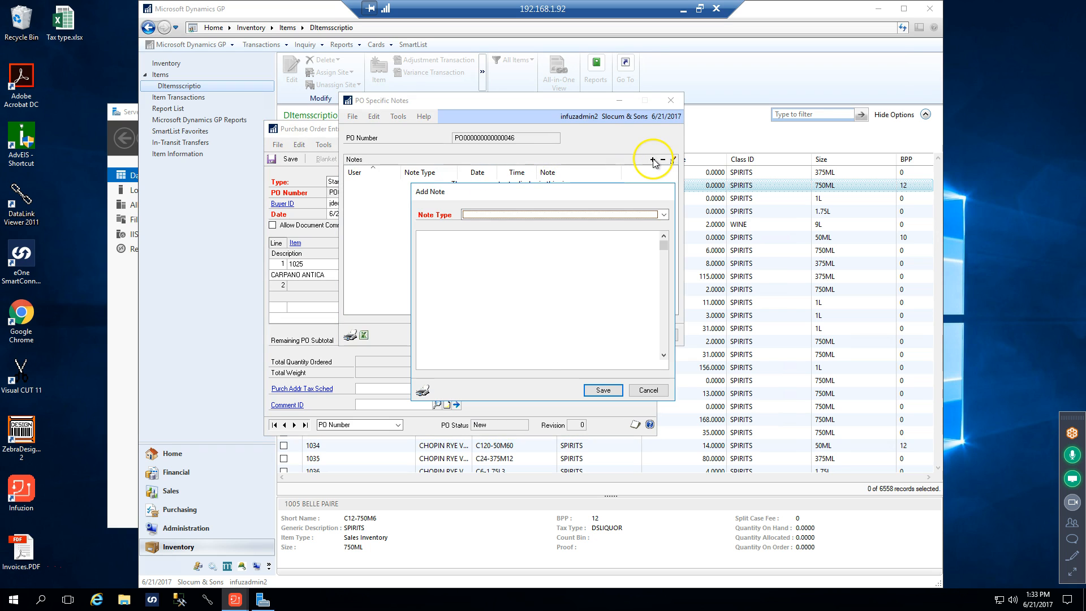
click(664, 214)
click(494, 227)
click(459, 242)
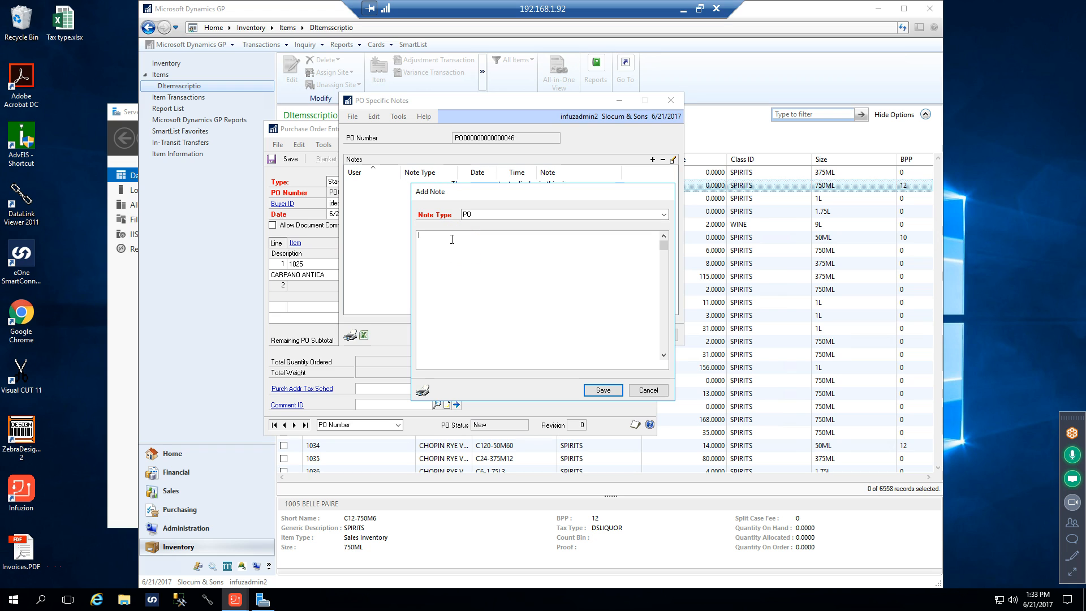
text(THis a PO Note)
click(602, 394)
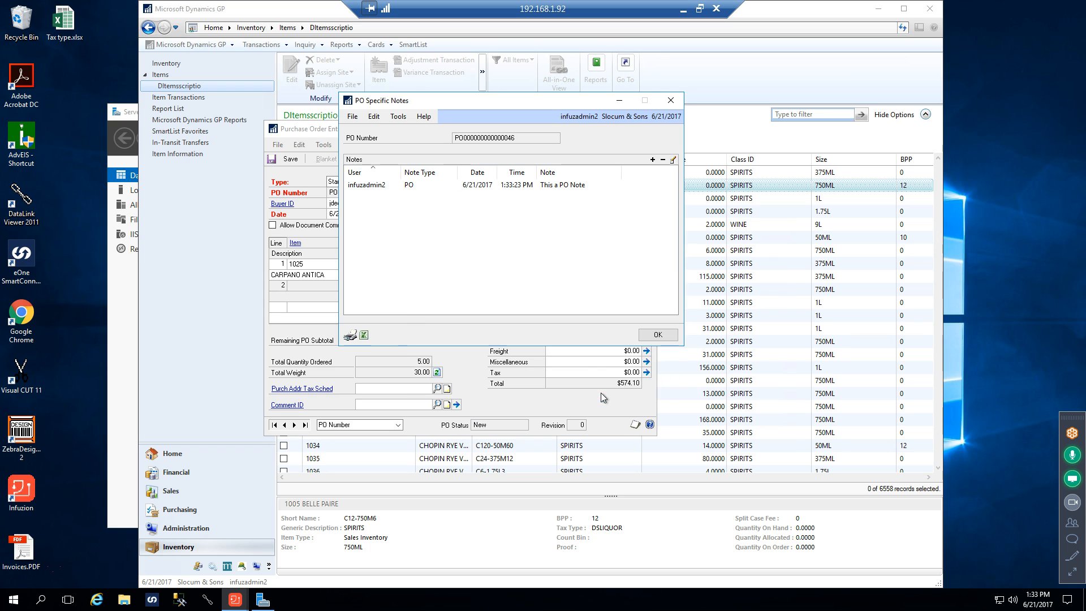
click(656, 335)
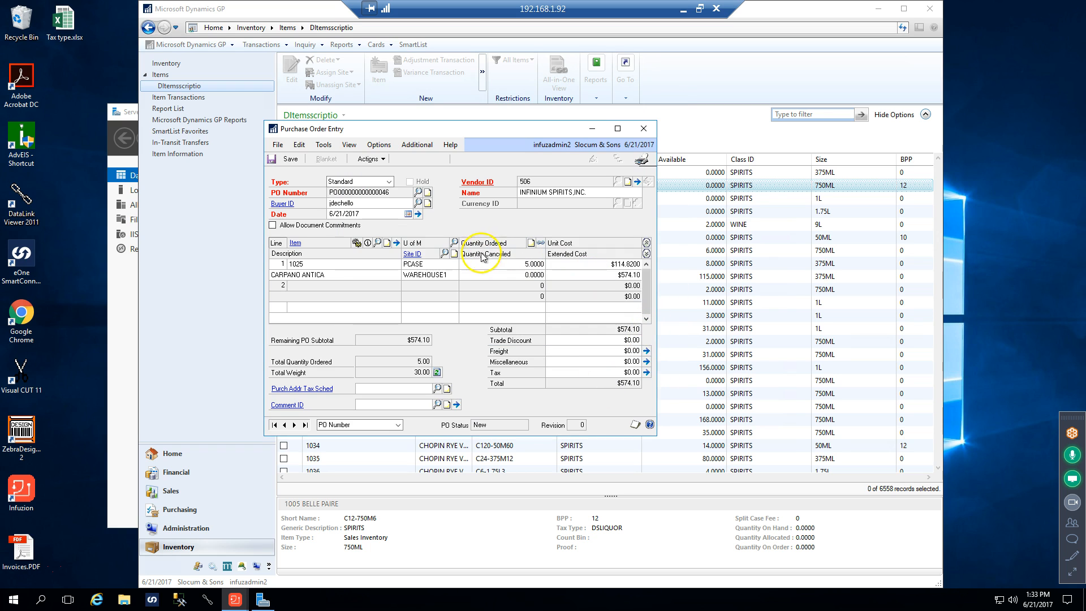
click(408, 146)
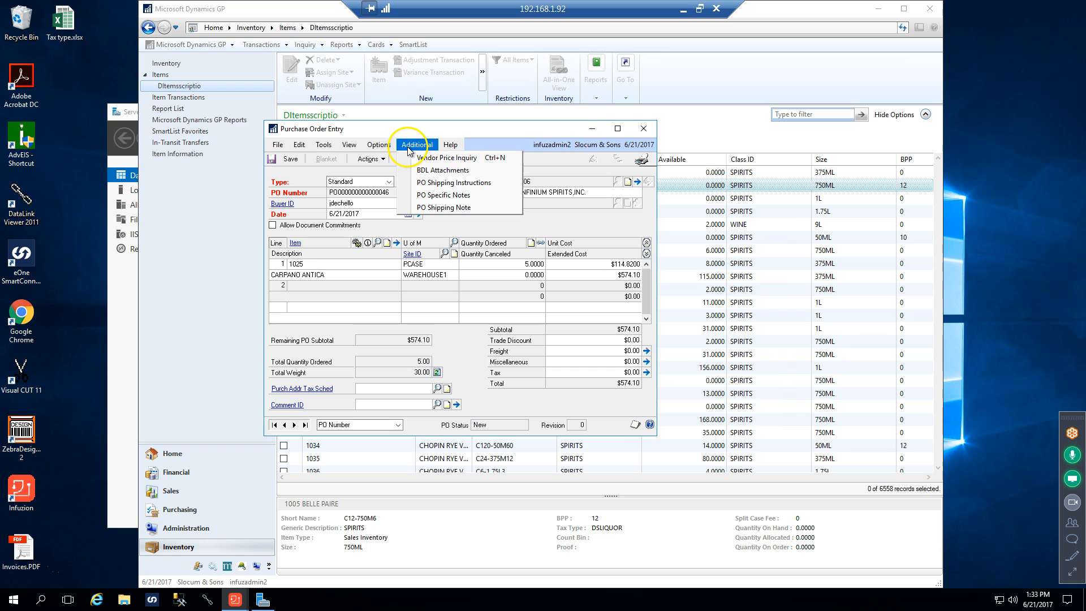
click(450, 182)
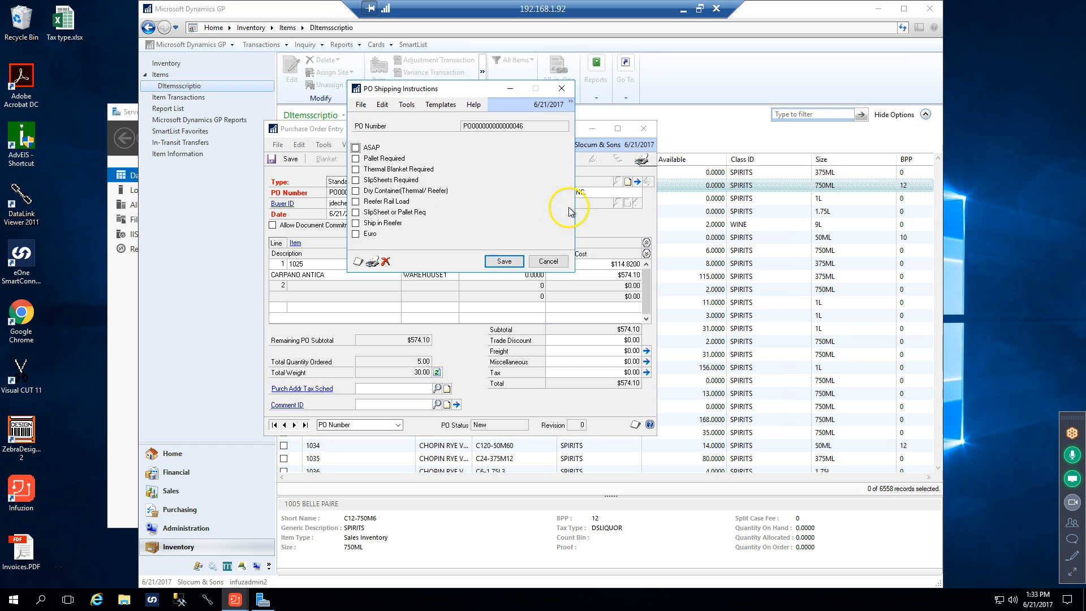
click(562, 88)
Reopen the PO Specific Notes and start another note with the note type Receiving
click(420, 149)
click(432, 195)
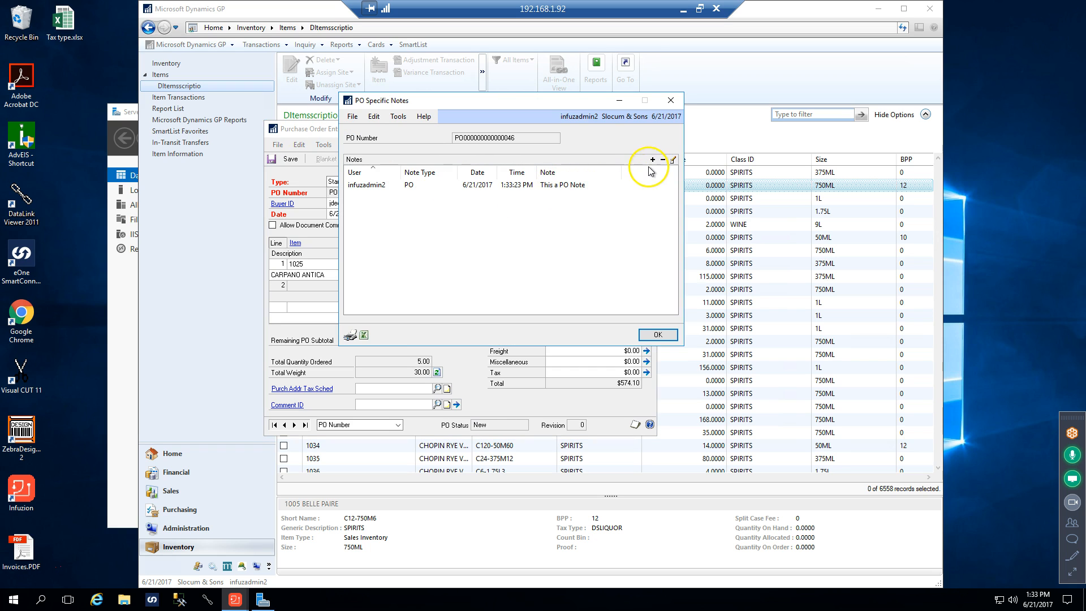
click(652, 161)
click(664, 215)
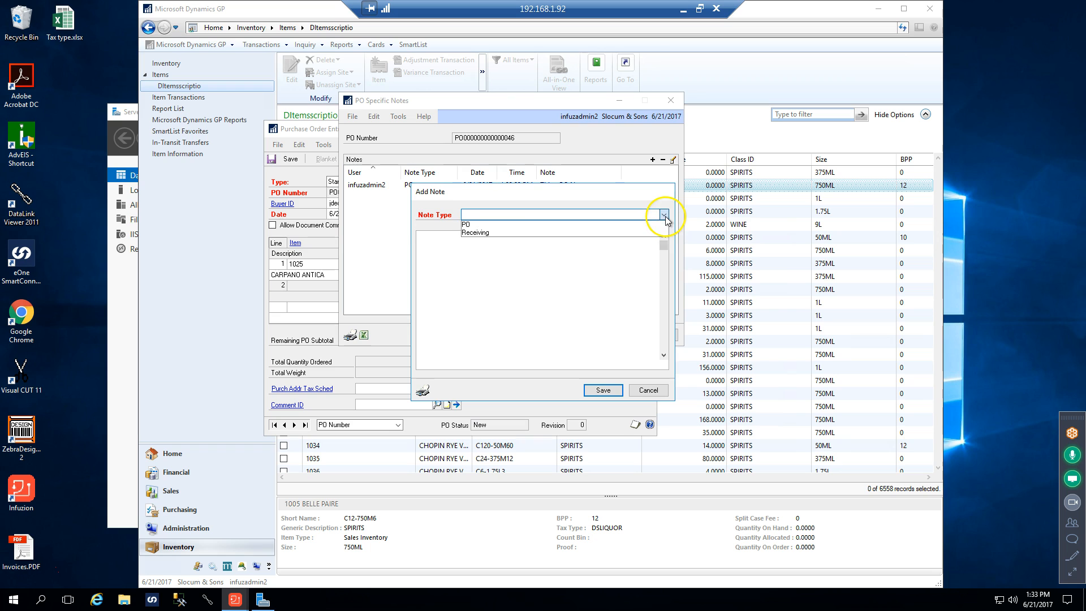
click(508, 238)
click(453, 240)
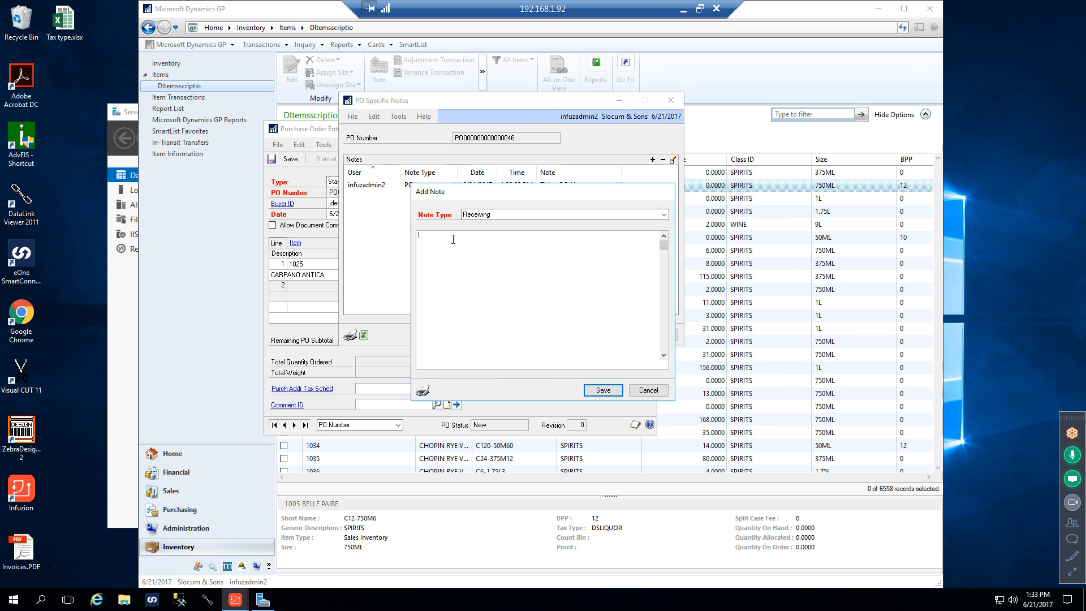
Enter "1 case to purchasing" as the text of the Receiving note and save it
text(1 case)
click(453, 247)
text(to purchasoing)
click(475, 242)
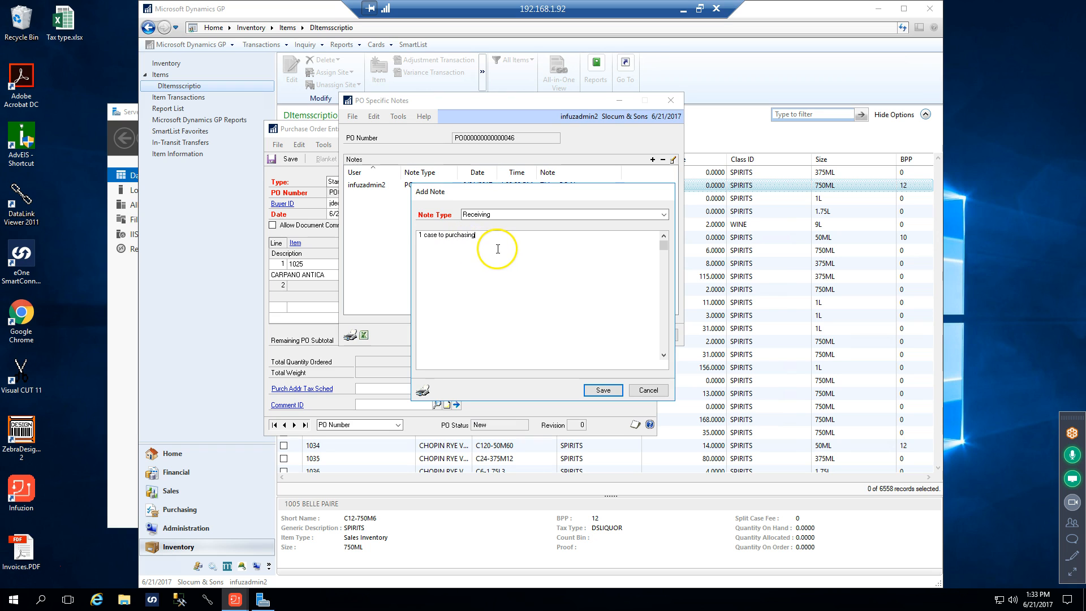
click(603, 390)
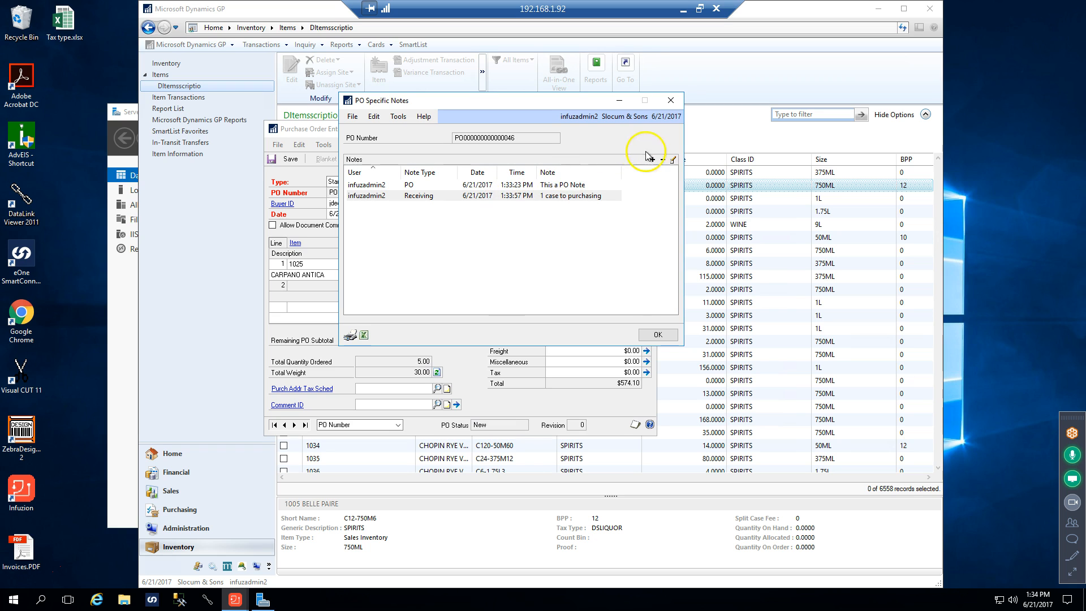
Extend the Receiving note to read "1 case to purchasing for item 1025", save it and close the PO Specific Notes
click(571, 196)
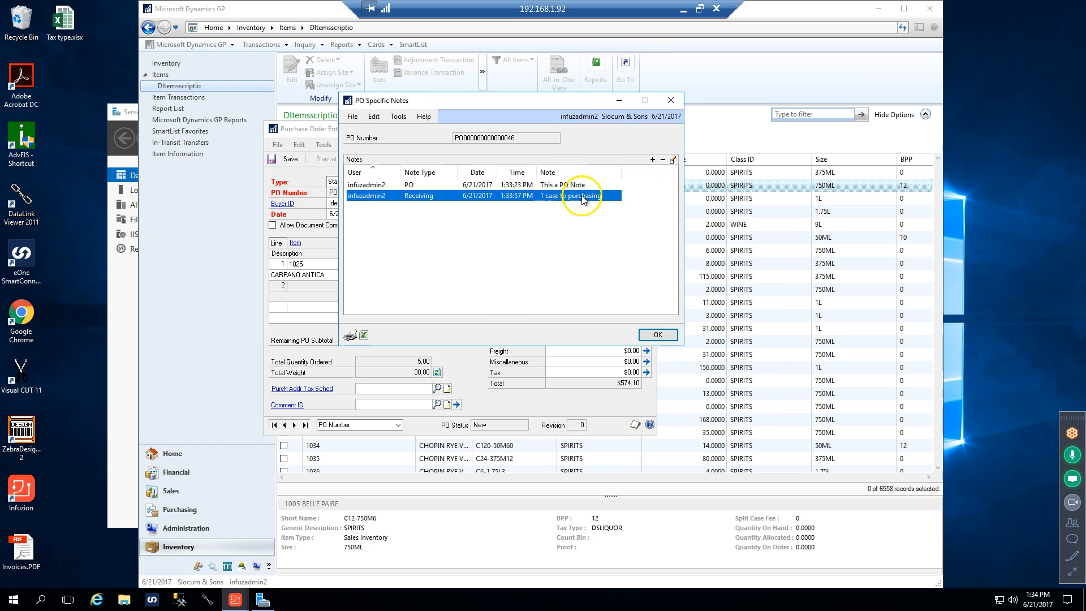
double_click(582, 196)
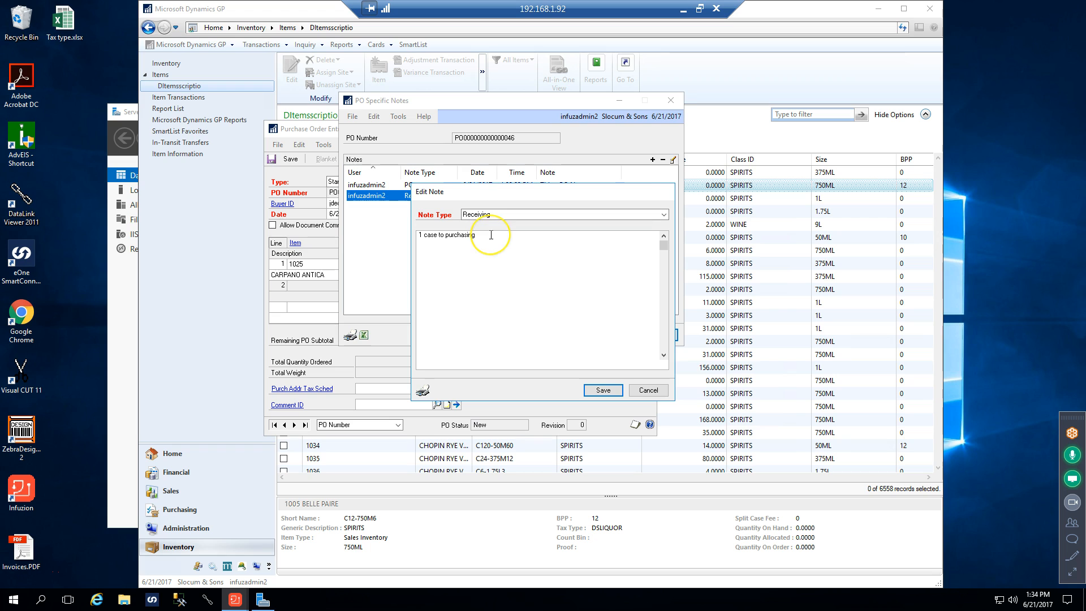
text(for it)
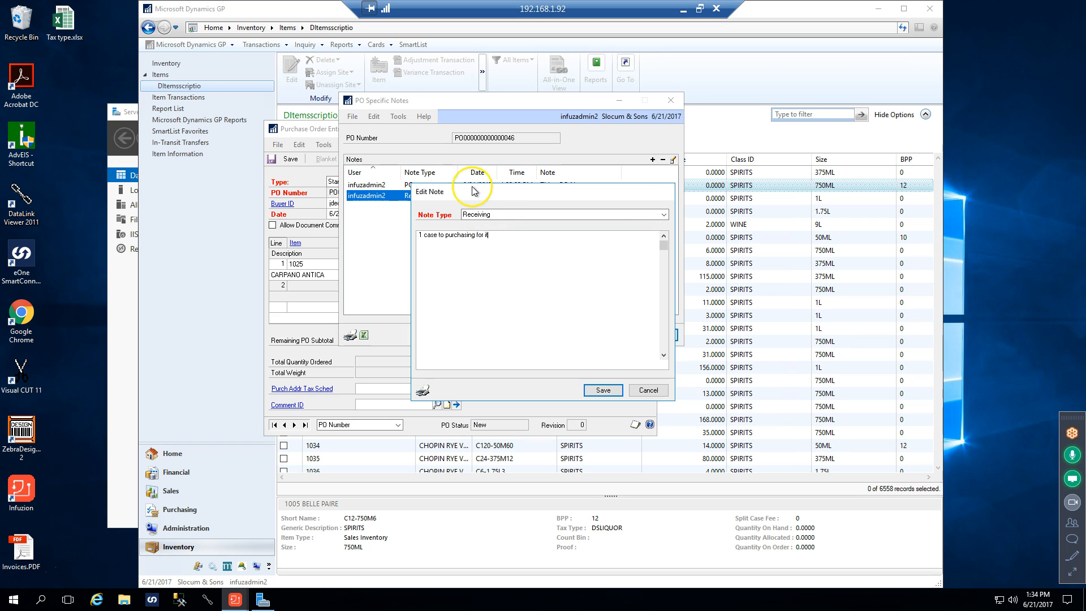
text(em 1025)
click(602, 389)
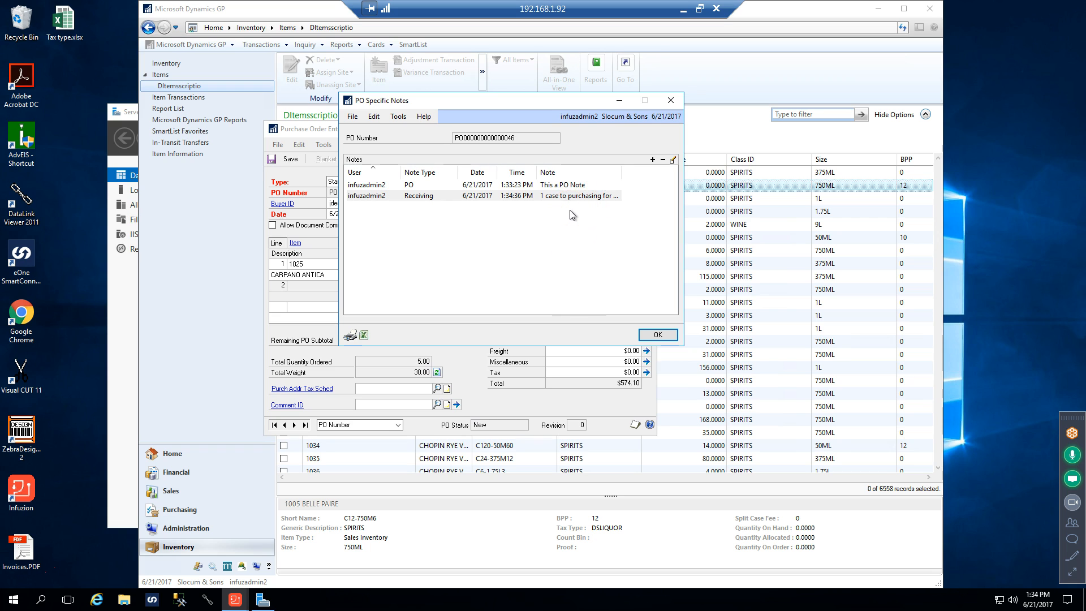
click(657, 335)
click(633, 288)
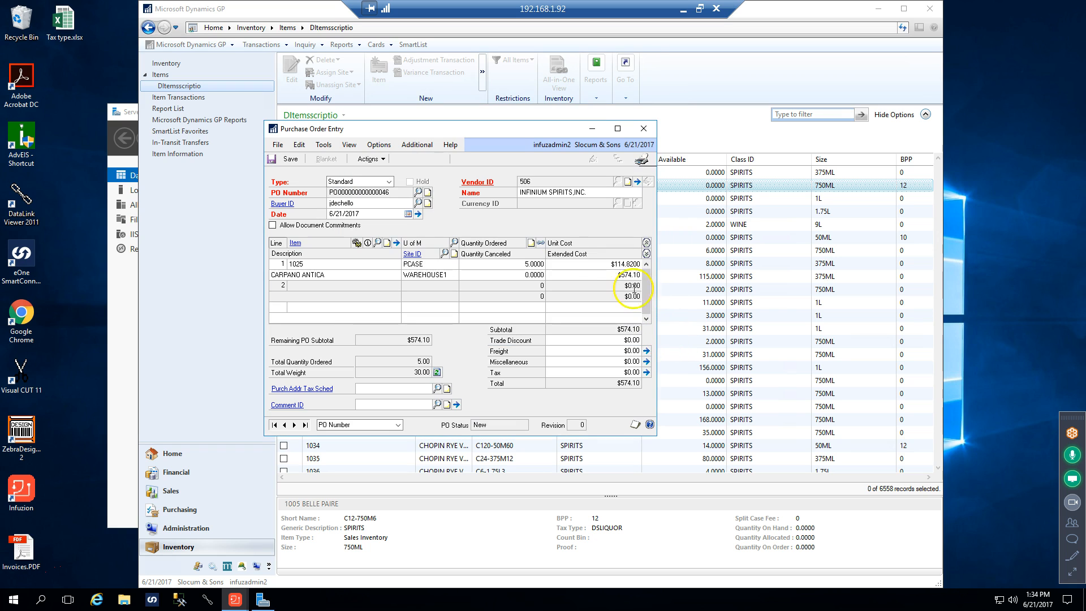
Add the line comment "SPA" to item 1025 in its purchasing item detail, then save and close the detail
double_click(325, 264)
click(397, 243)
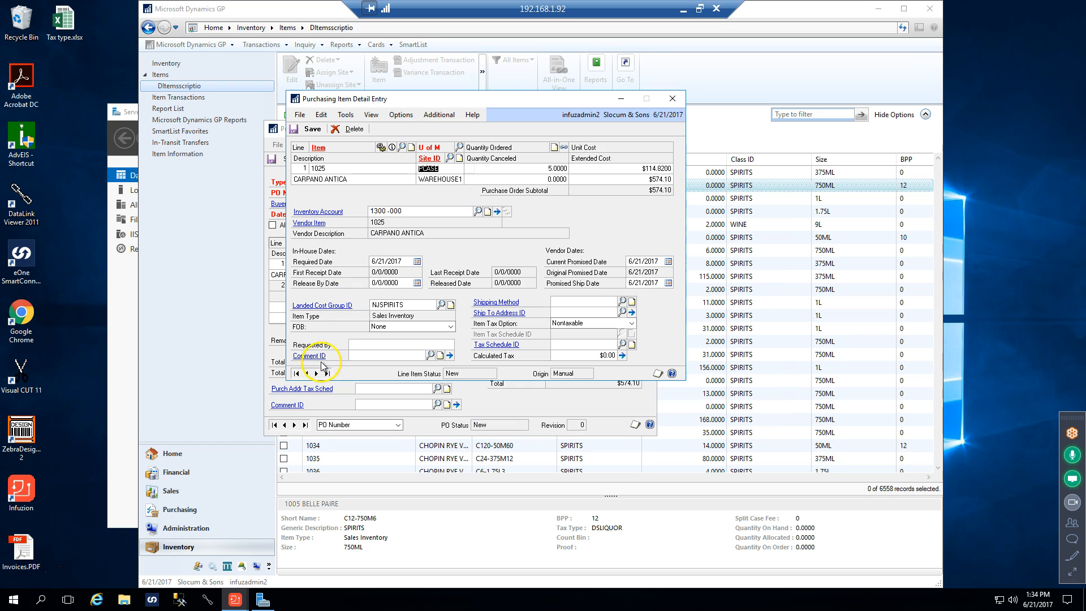
click(451, 356)
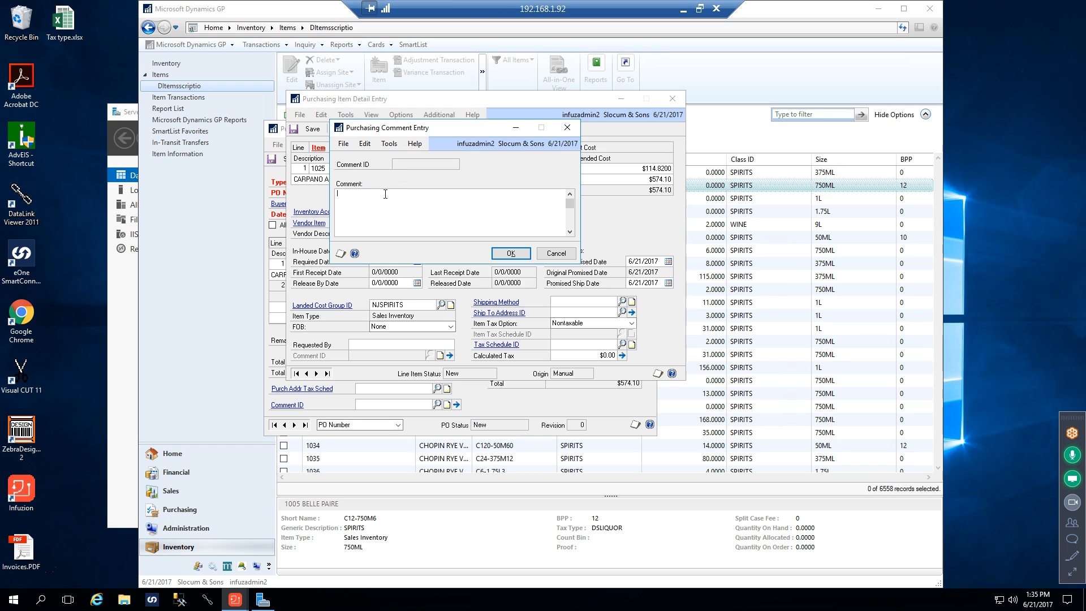
text(Line item)
key(BackSpace)
key(BackSpace)
key(BackSpace)
key(BackSpace)
key(BackSpace)
key(BackSpace)
key(BackSpace)
key(BackSpace)
key(BackSpace)
key(BackSpace)
key(BackSpace)
key(BackSpace)
text(SPA)
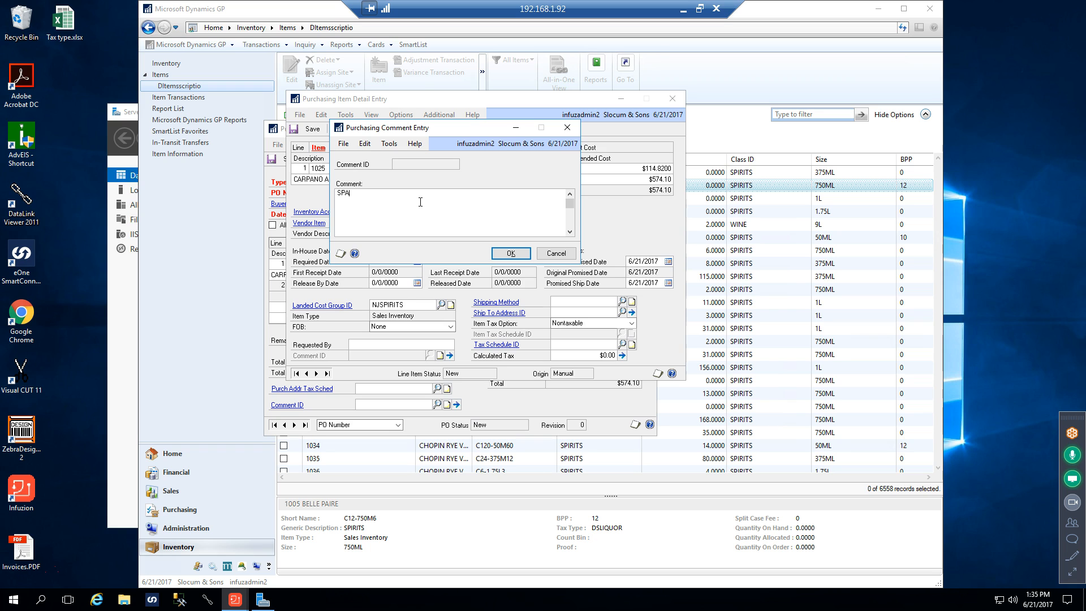
click(508, 253)
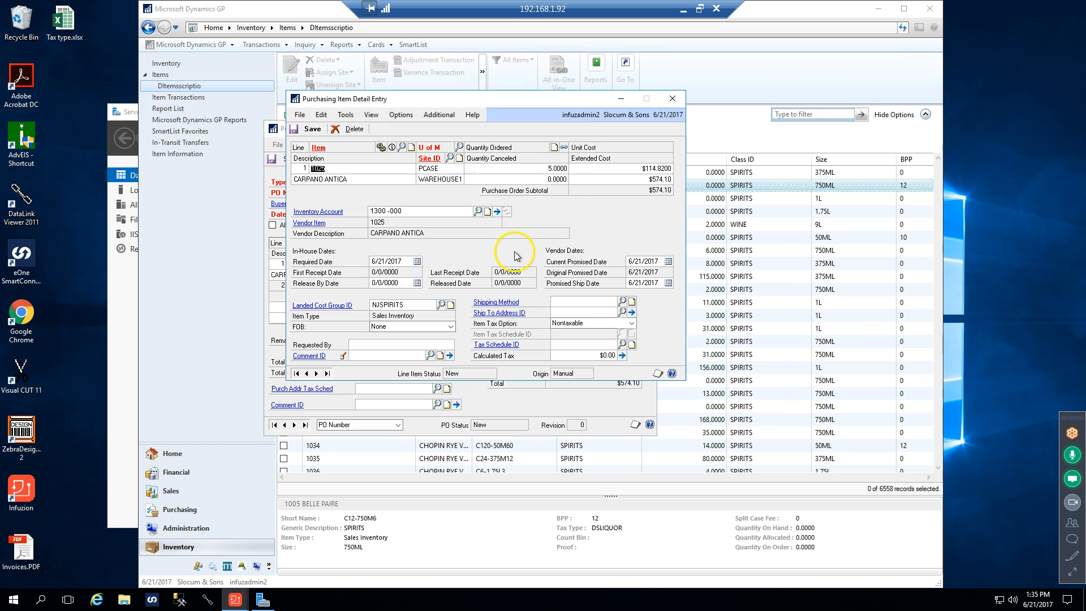
click(310, 130)
click(672, 99)
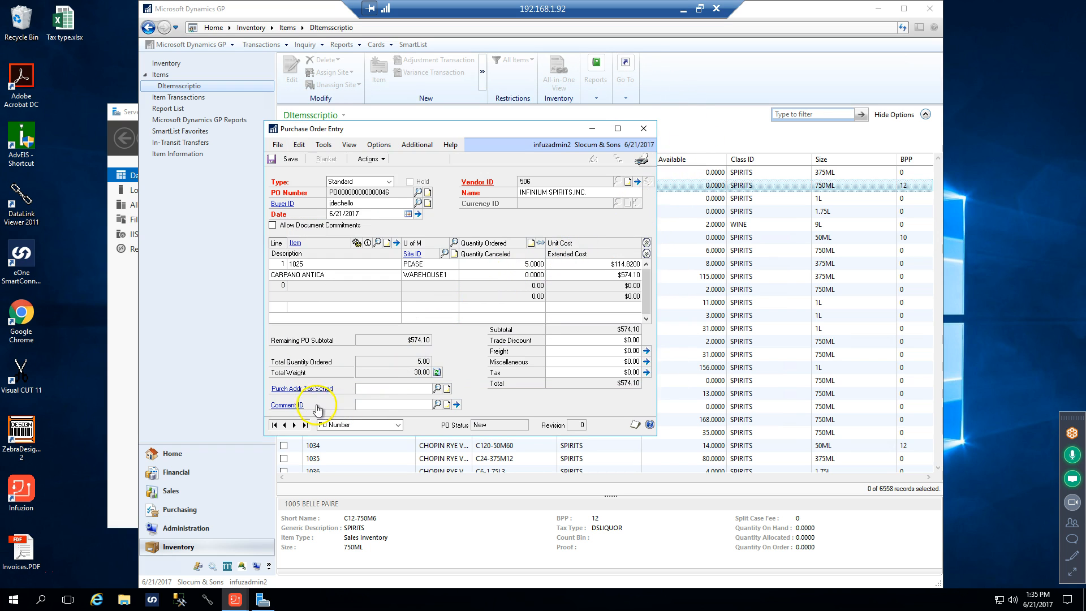
Look up the predefined comments available for the whole purchase order and close the list without selecting one
click(437, 405)
click(347, 166)
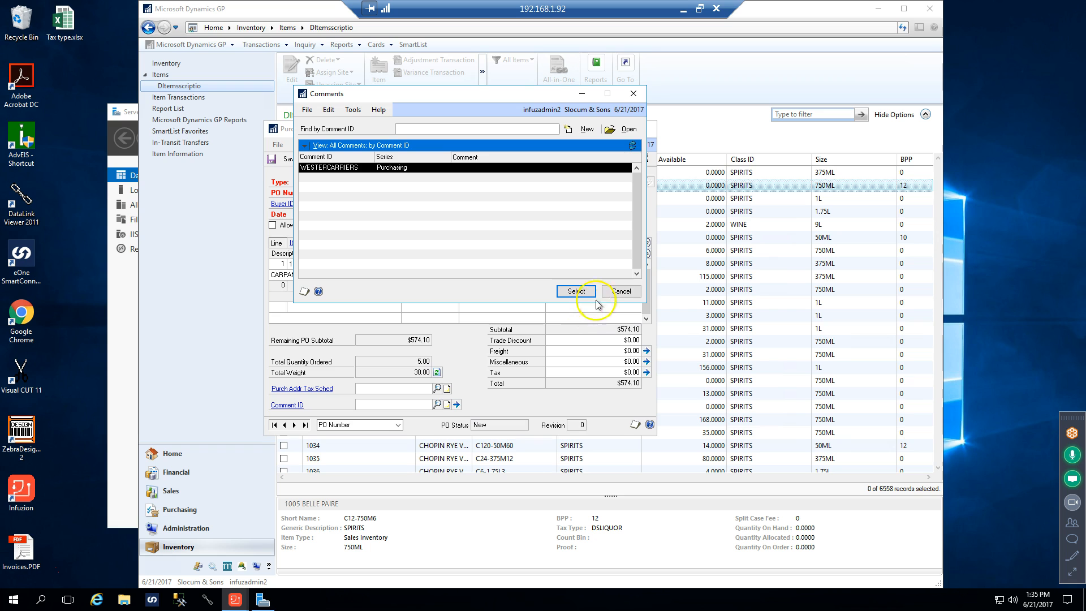
click(622, 293)
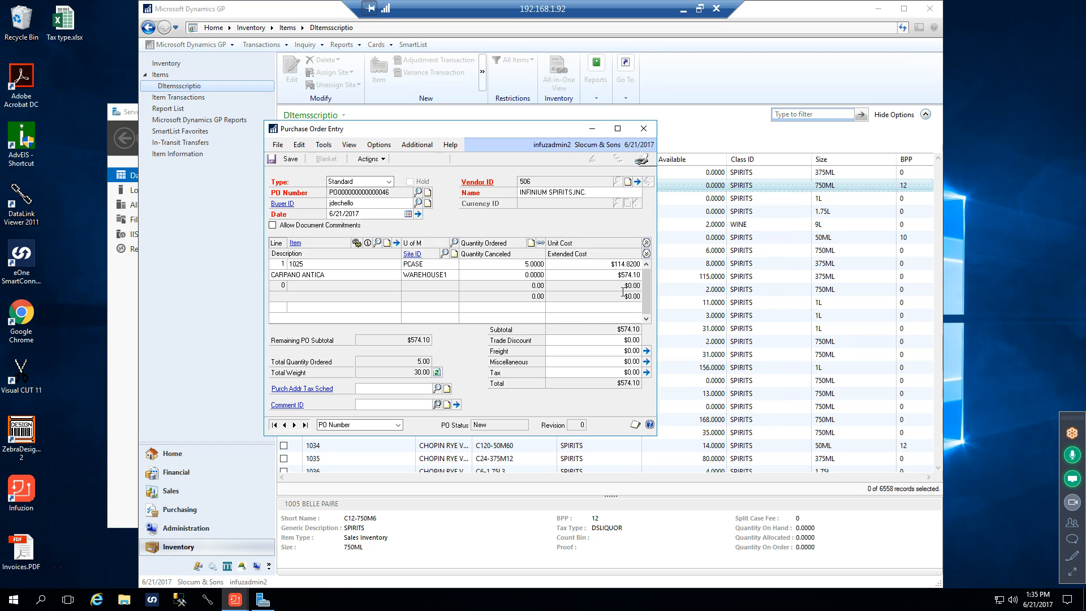
Review the comment stored on the line for item 1025 and return to the purchase order
click(314, 262)
click(396, 244)
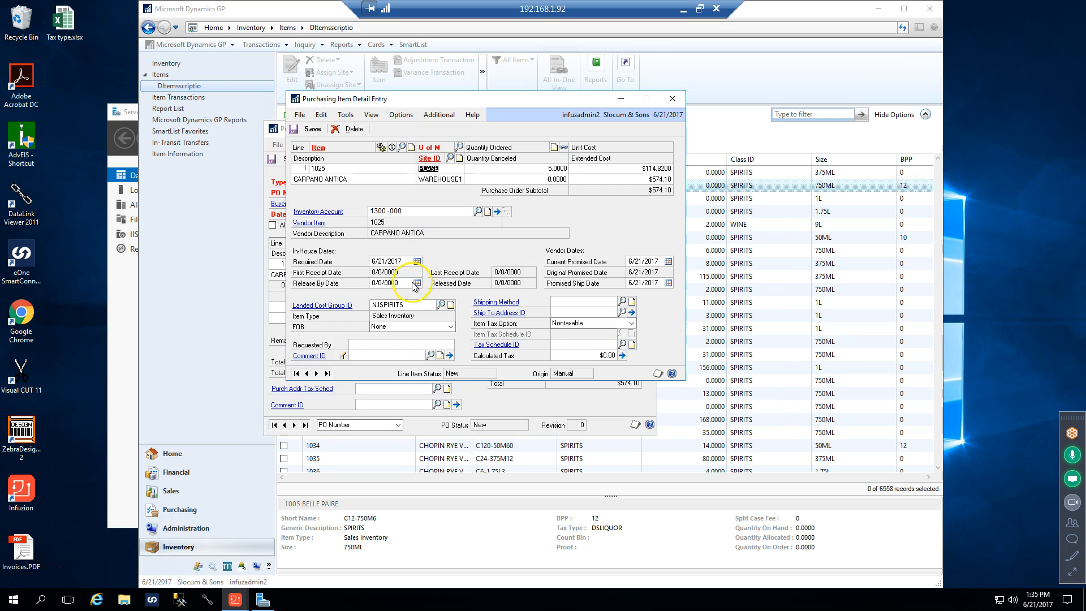
click(451, 355)
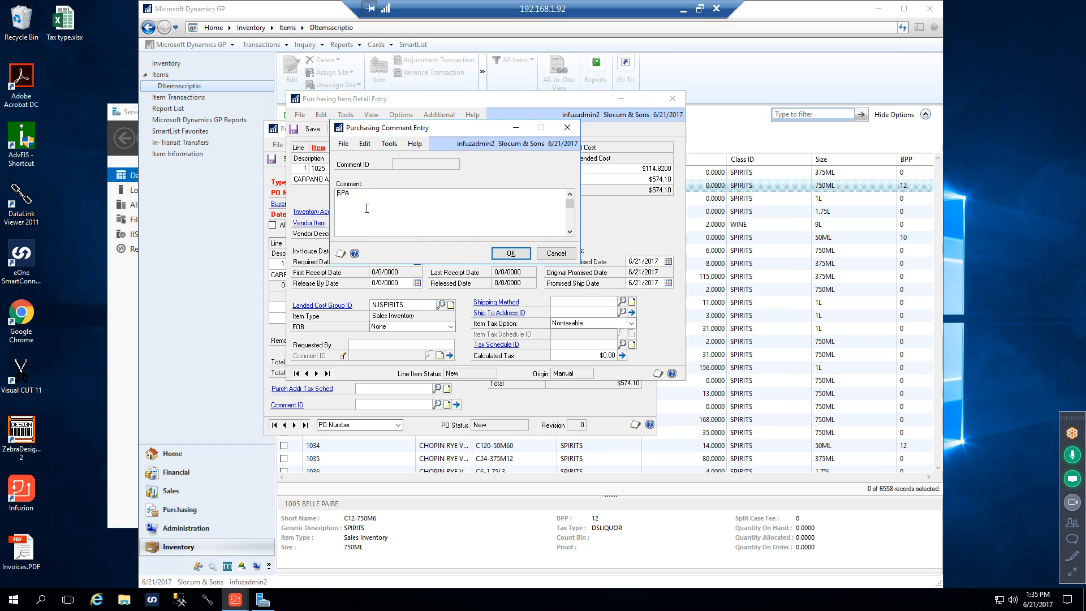
click(567, 128)
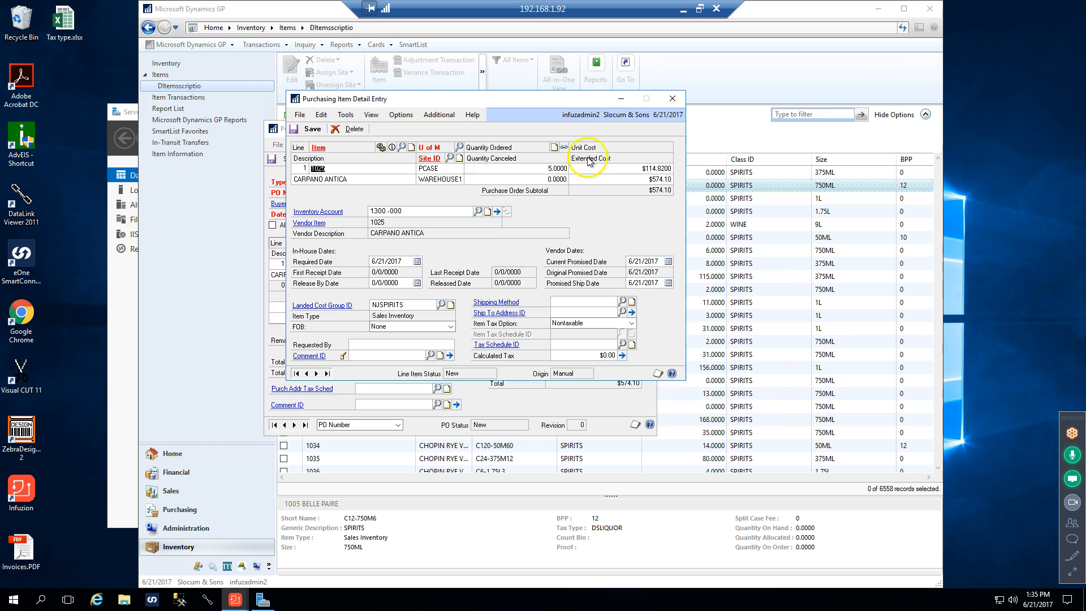
click(671, 100)
Mark the purchase order's shipping instructions as ASAP, Pallet Required and Thermal Blanket Required, and save them
click(409, 146)
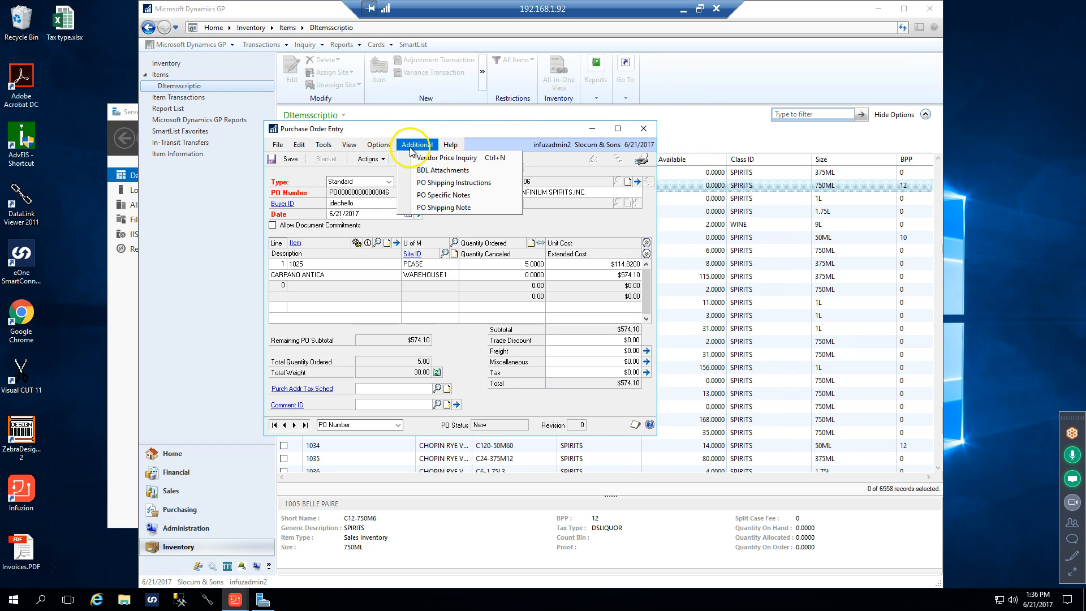
click(432, 183)
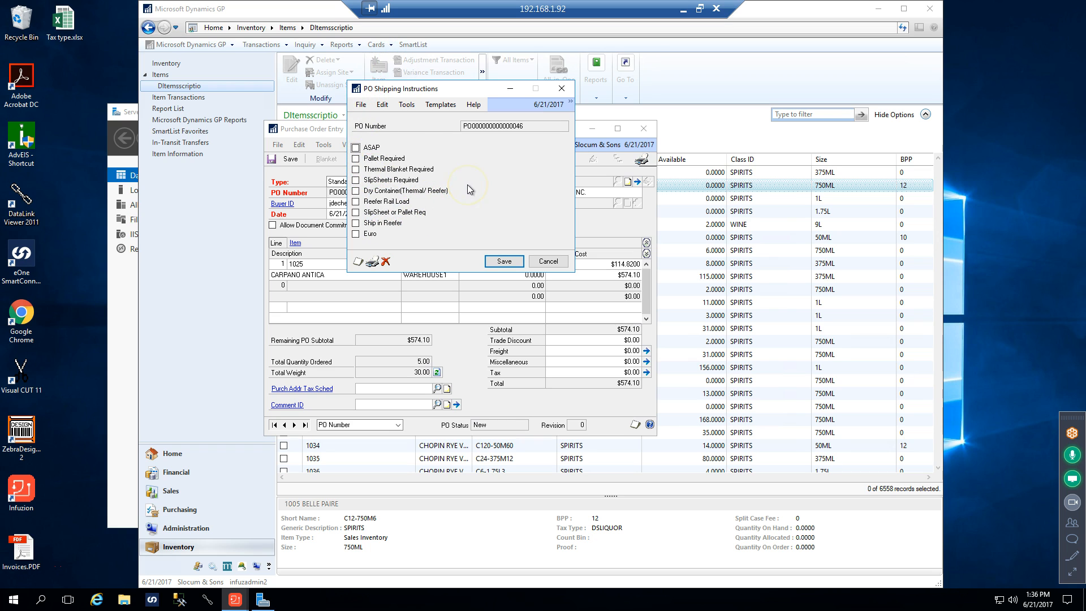
click(355, 148)
click(356, 159)
click(356, 169)
click(503, 261)
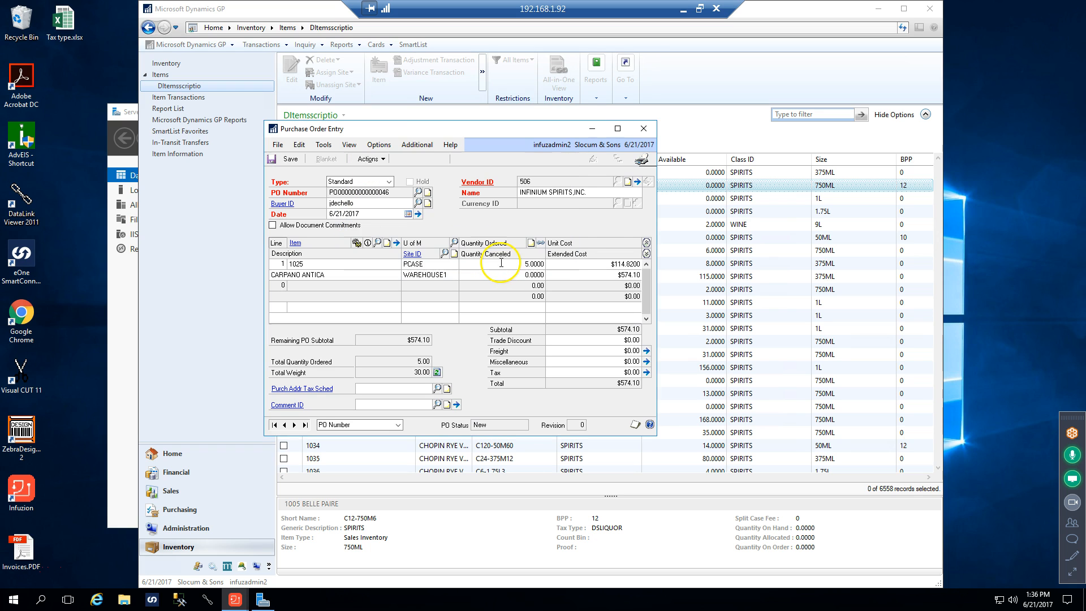
Review the purchase order's PO Shipping Note and its purchasing date details, closing each of them
click(418, 145)
click(455, 208)
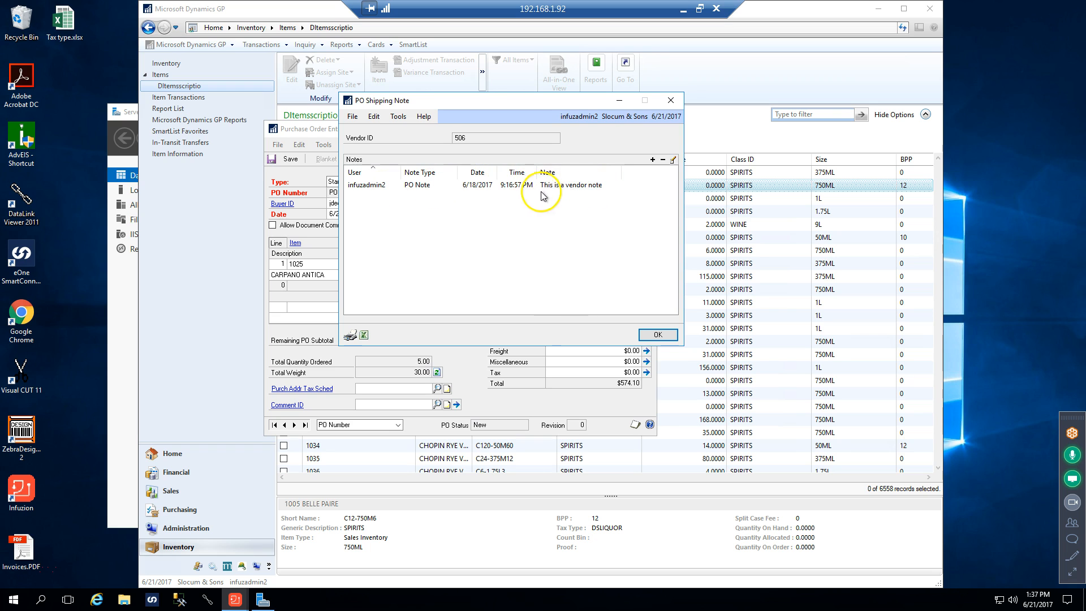
click(674, 101)
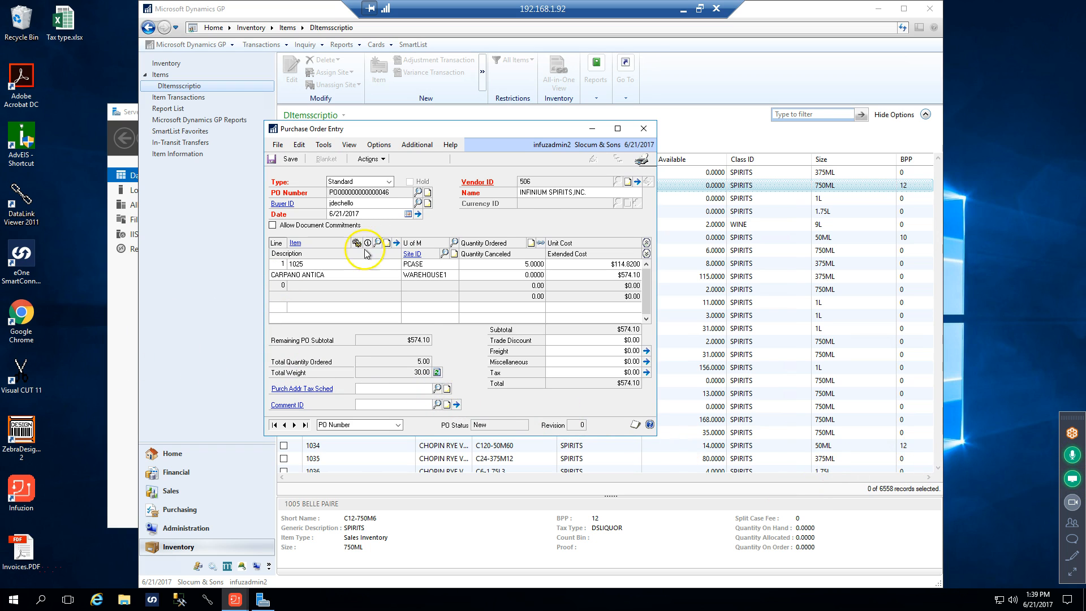
click(417, 214)
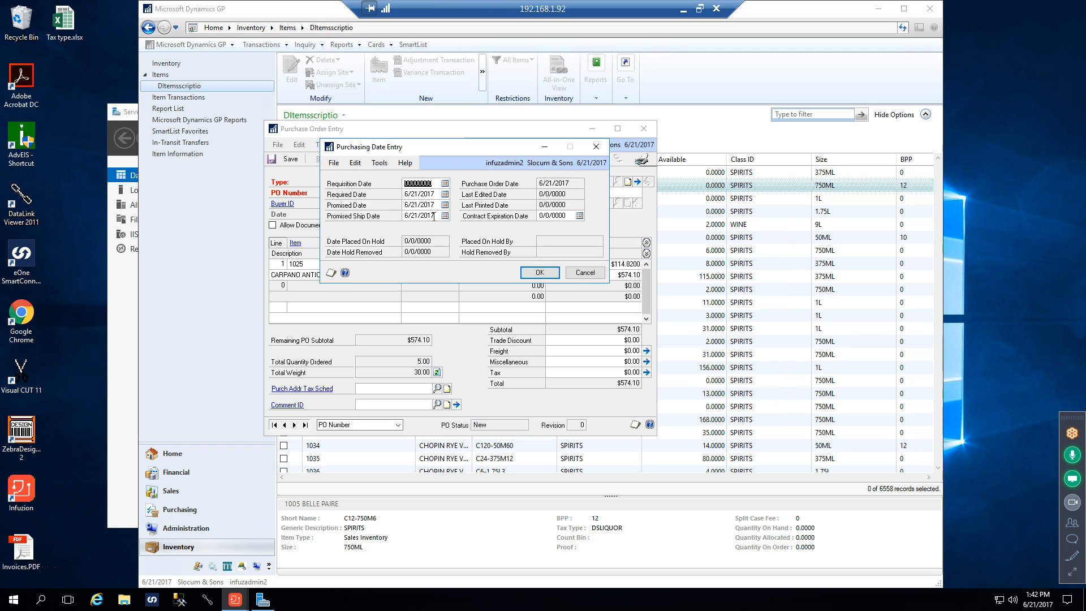
click(538, 273)
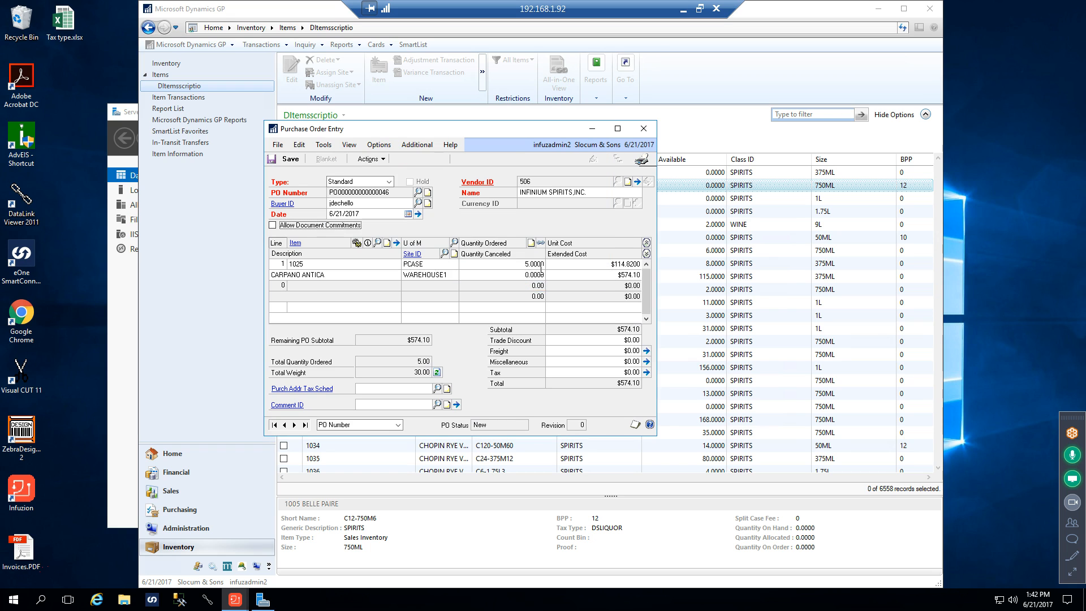
Open the purchasing item detail for item 1025, look up its landed cost groups and close the list without choosing one
click(312, 265)
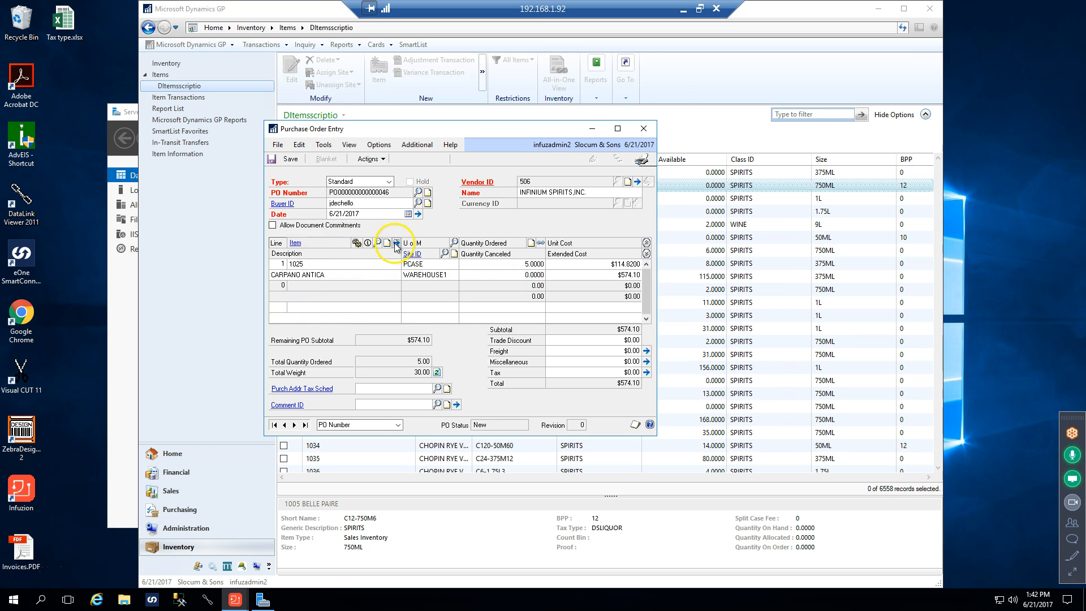
click(396, 242)
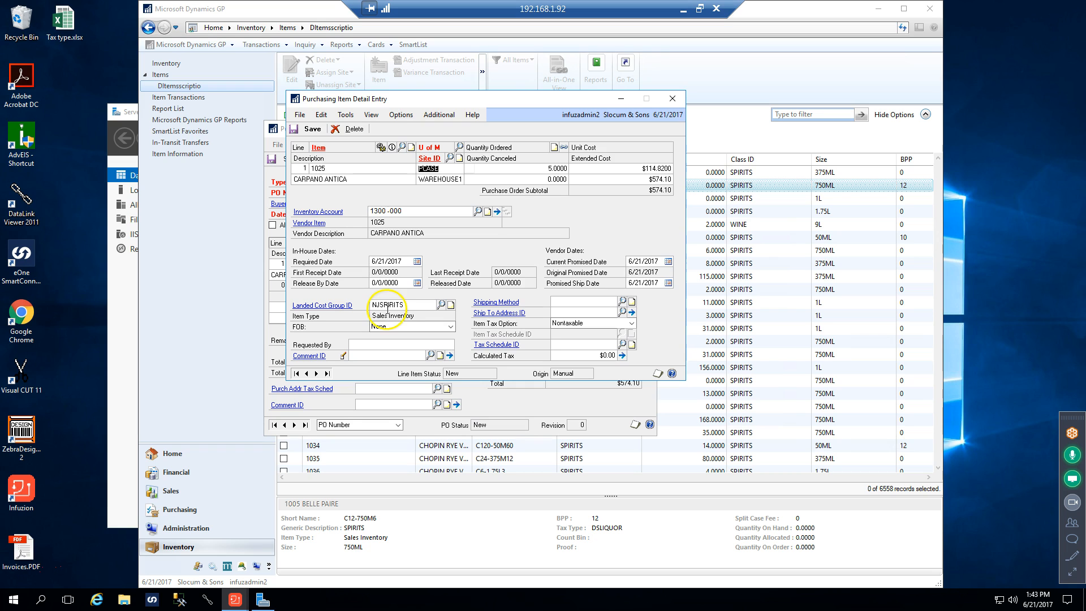
click(412, 306)
click(443, 306)
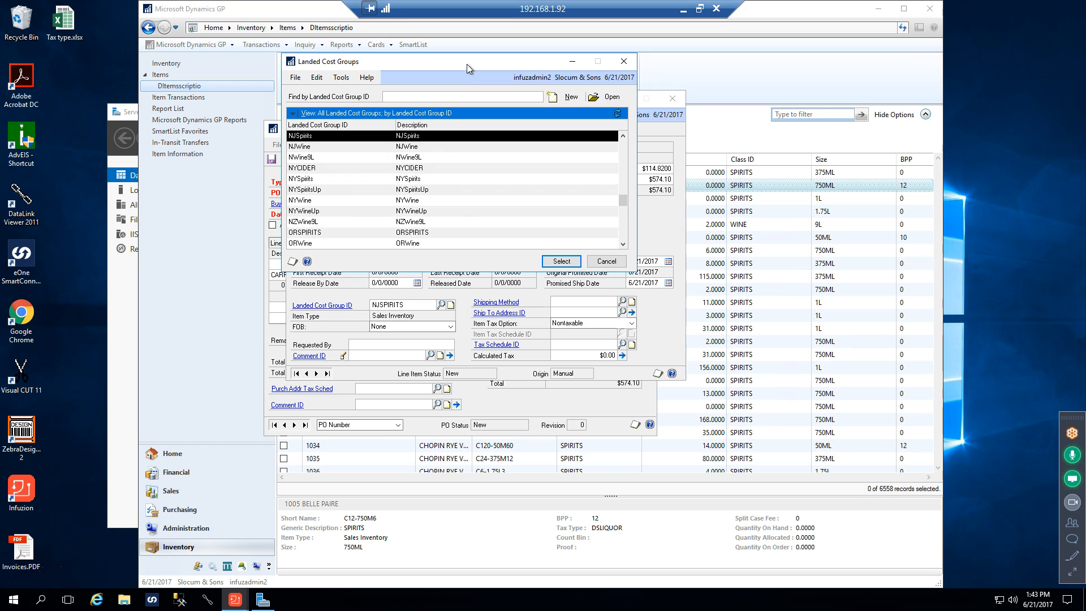
click(624, 62)
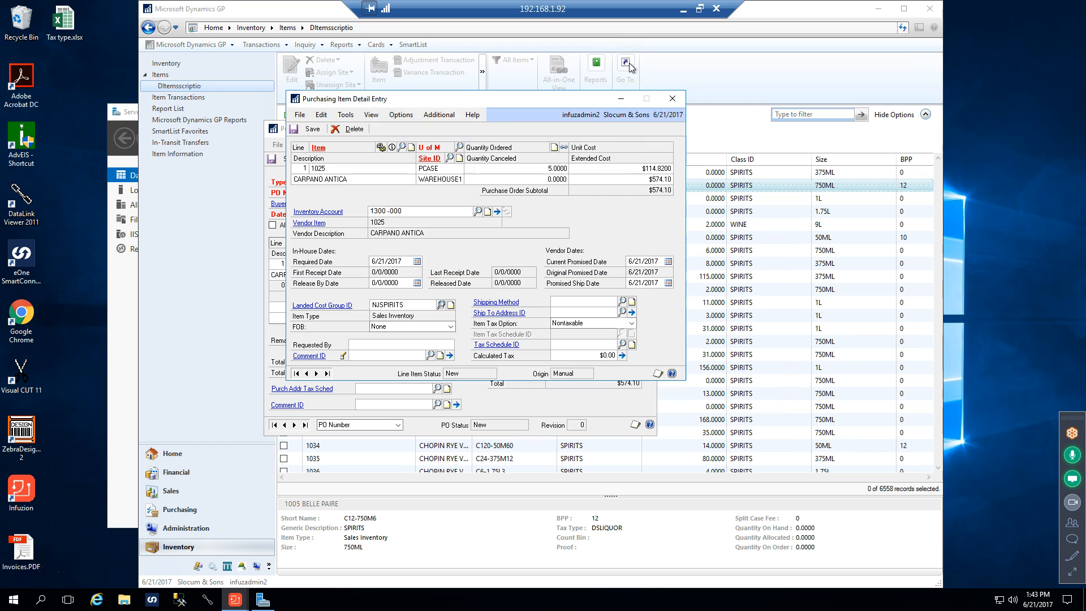
Browse the full list of landed cost groups, highlight NJSpirits, and close the list and the item detail without selecting it
click(441, 306)
scroll(438, 237, down, 5)
scroll(437, 236, up, 4)
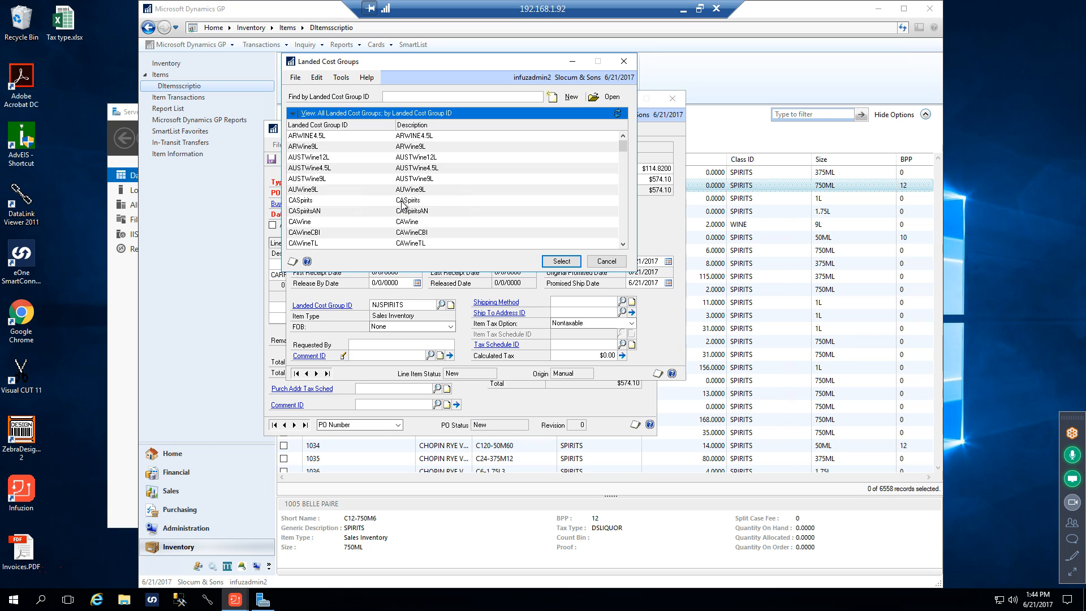
scroll(402, 204, down, 5)
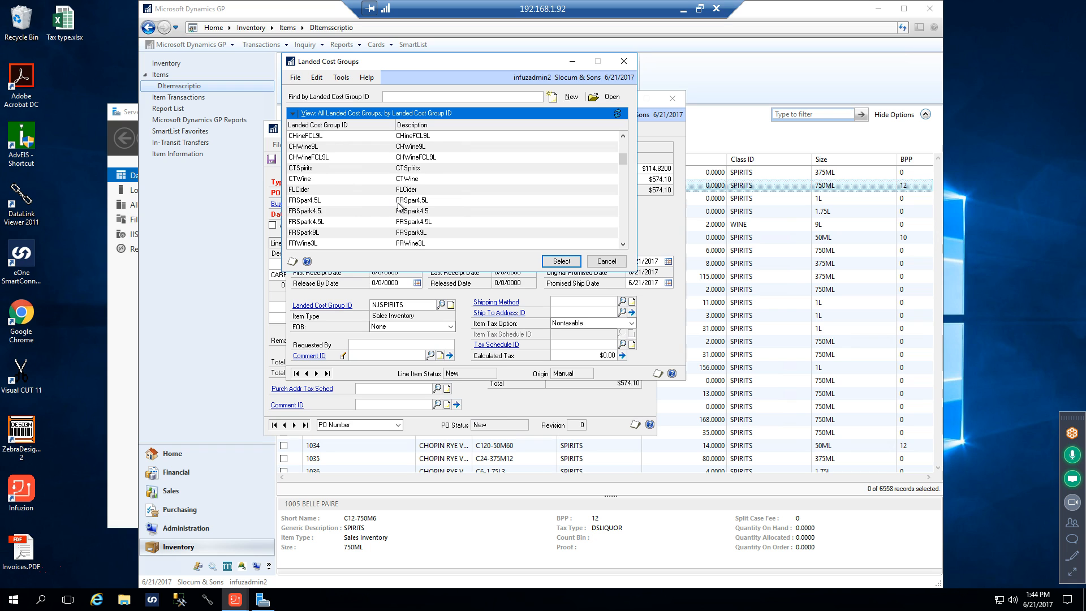
scroll(399, 207, down, 5)
scroll(399, 215, down, 5)
click(399, 212)
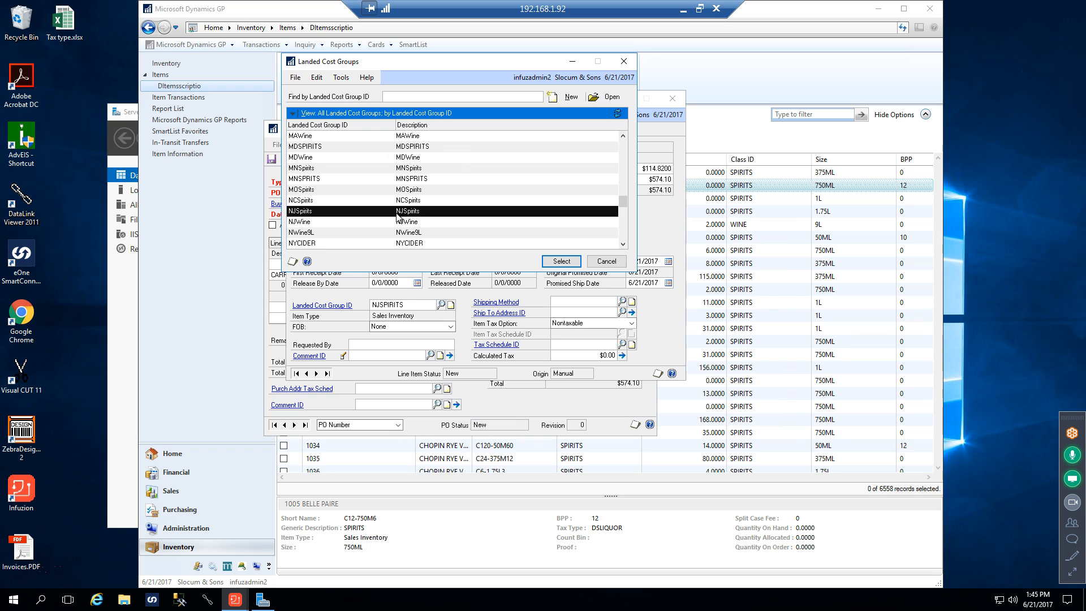
click(624, 61)
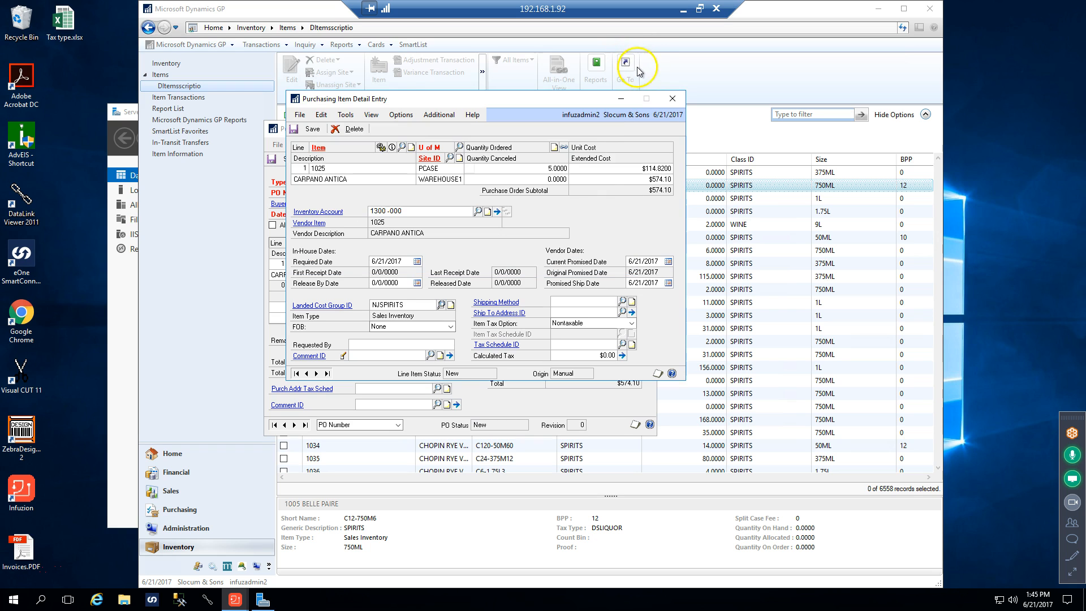
click(672, 98)
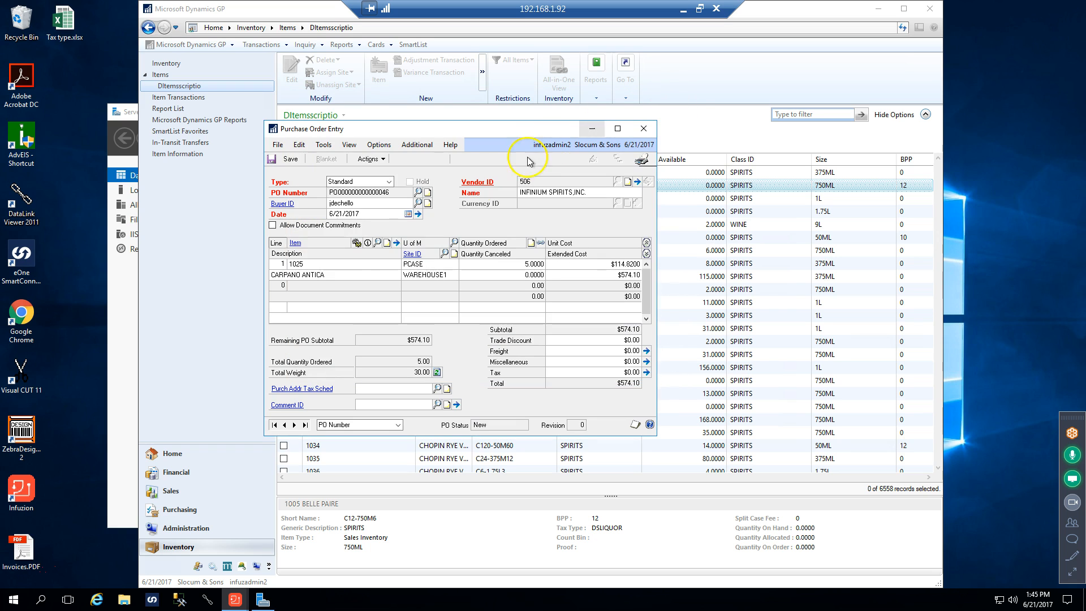
click(305, 262)
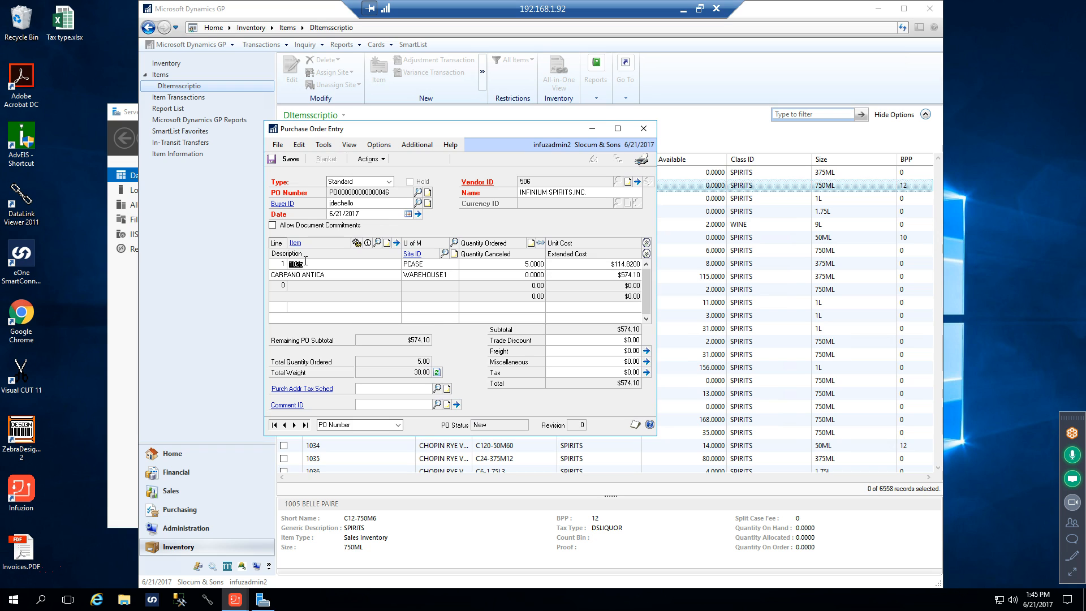
click(396, 243)
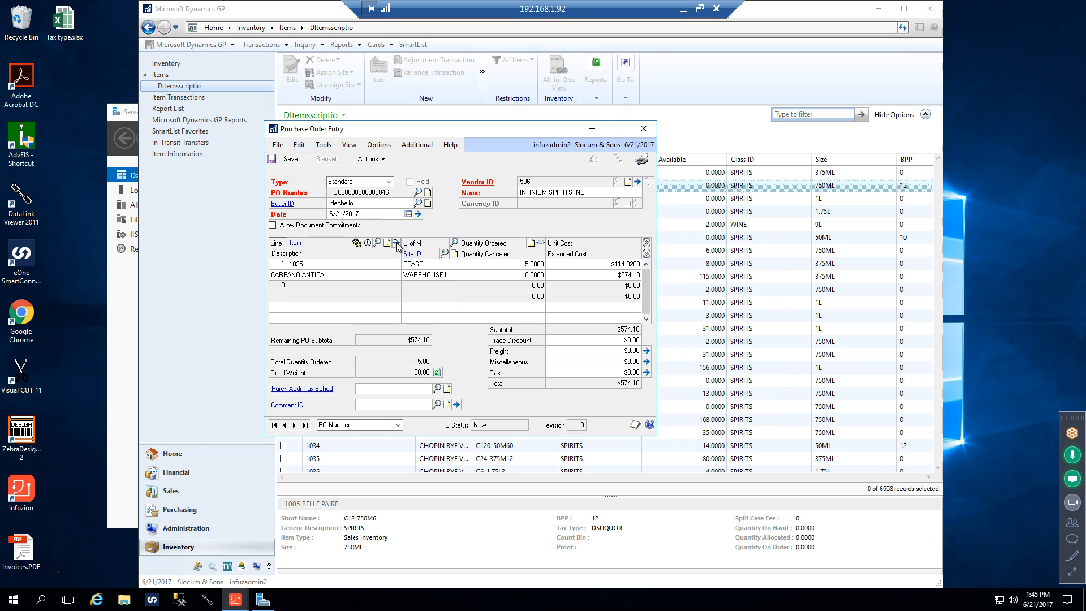
click(321, 266)
Set the quantity ordered for item 1025 to 15 and the quantity canceled to 8
drag(431, 129, 434, 55)
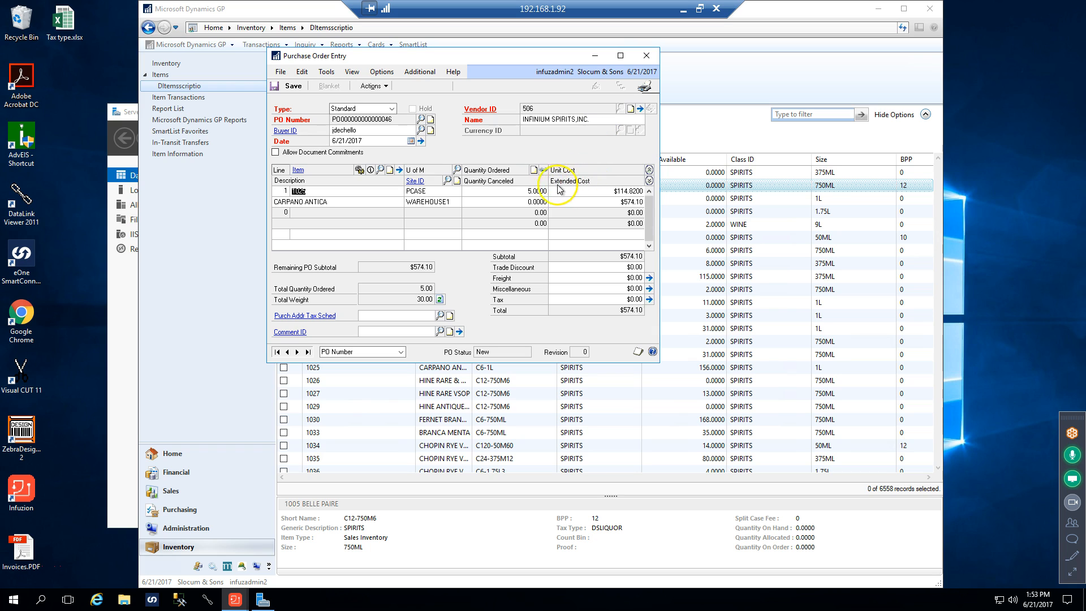
click(518, 200)
click(528, 192)
text(0.001)
text(50000)
key(Tab)
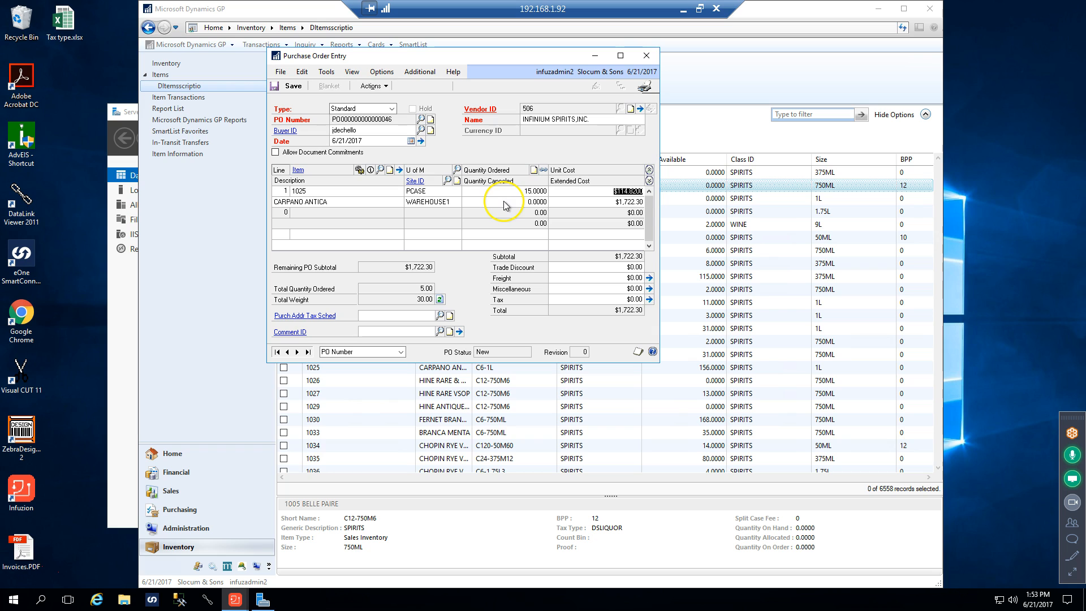
click(514, 201)
text(8)
click(570, 201)
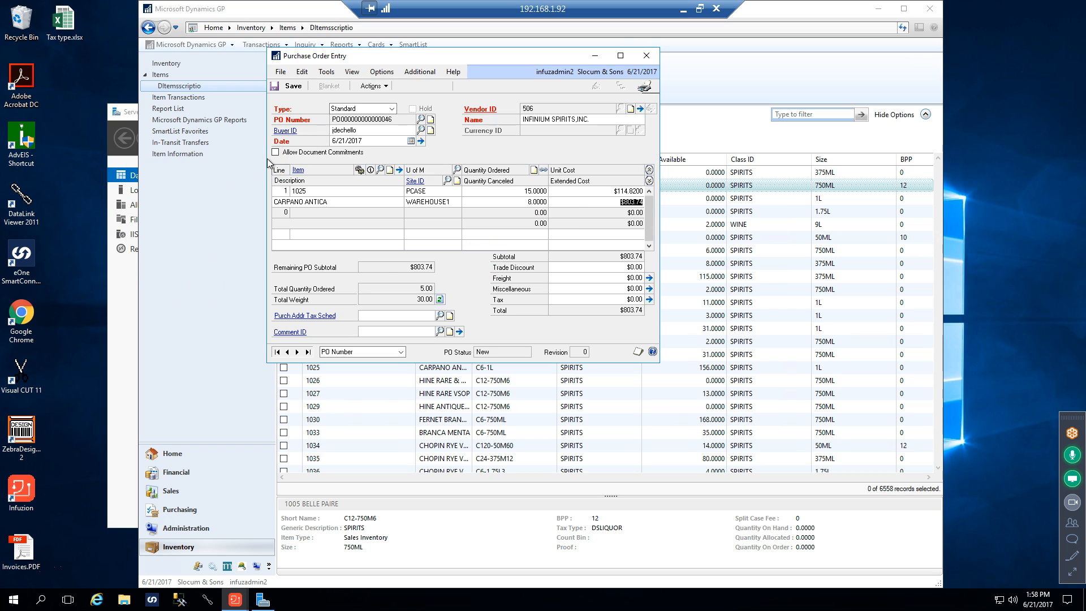
Check the purchasing item detail and the record note for item 1025, closing both
double_click(298, 191)
click(399, 170)
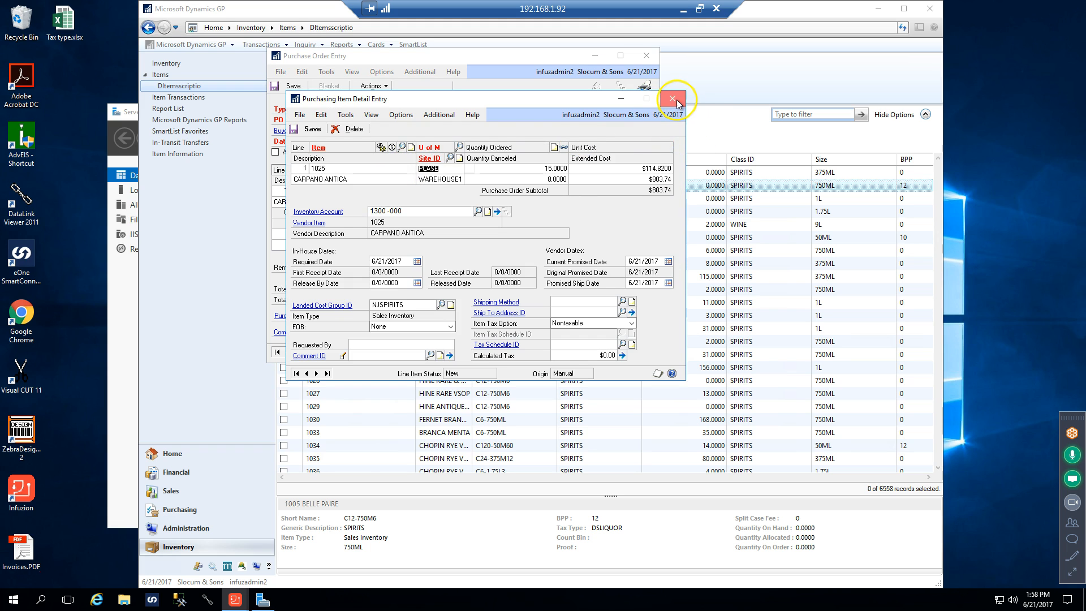
click(672, 100)
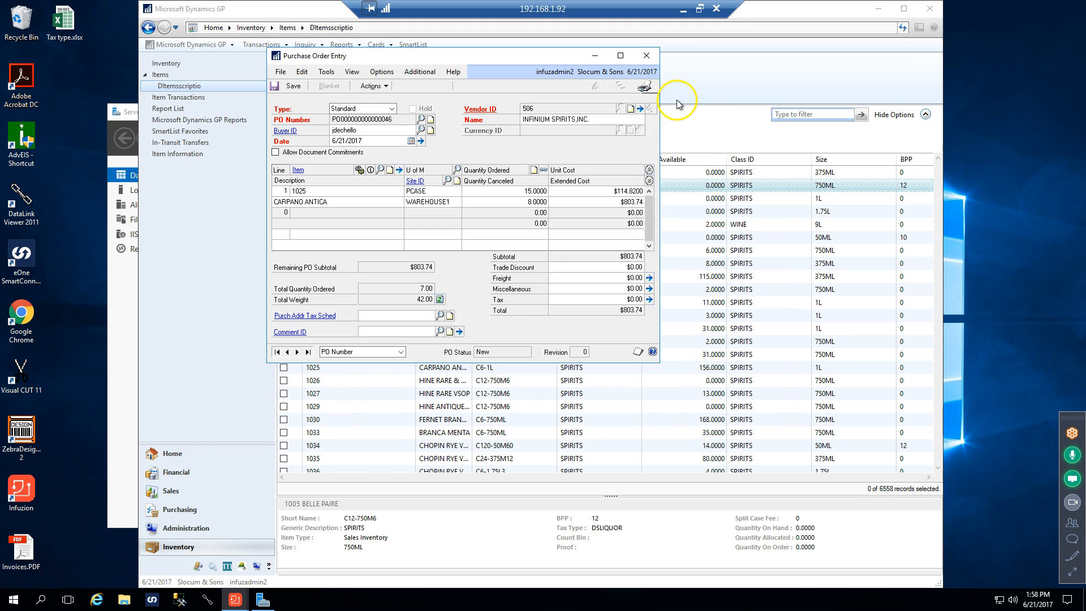
click(389, 170)
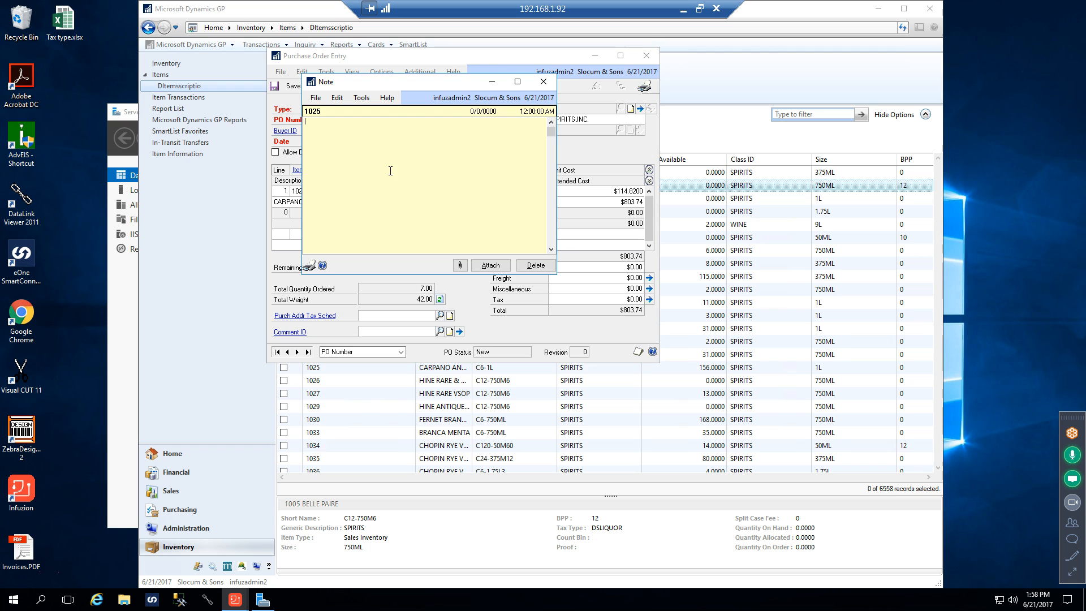
click(543, 83)
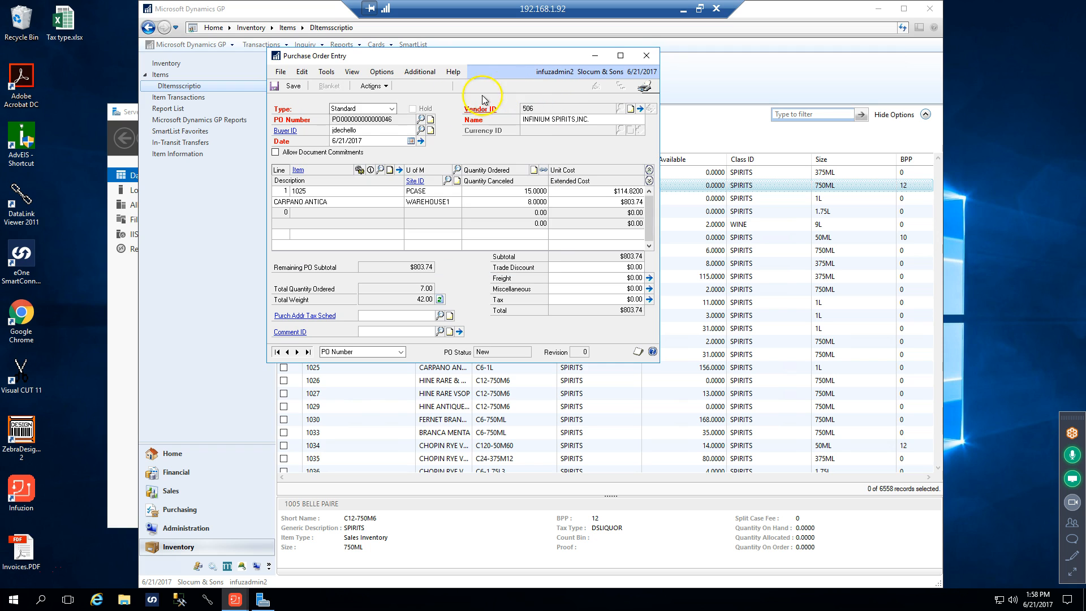
Attach a note reading "Short" to the purchase order number
click(429, 119)
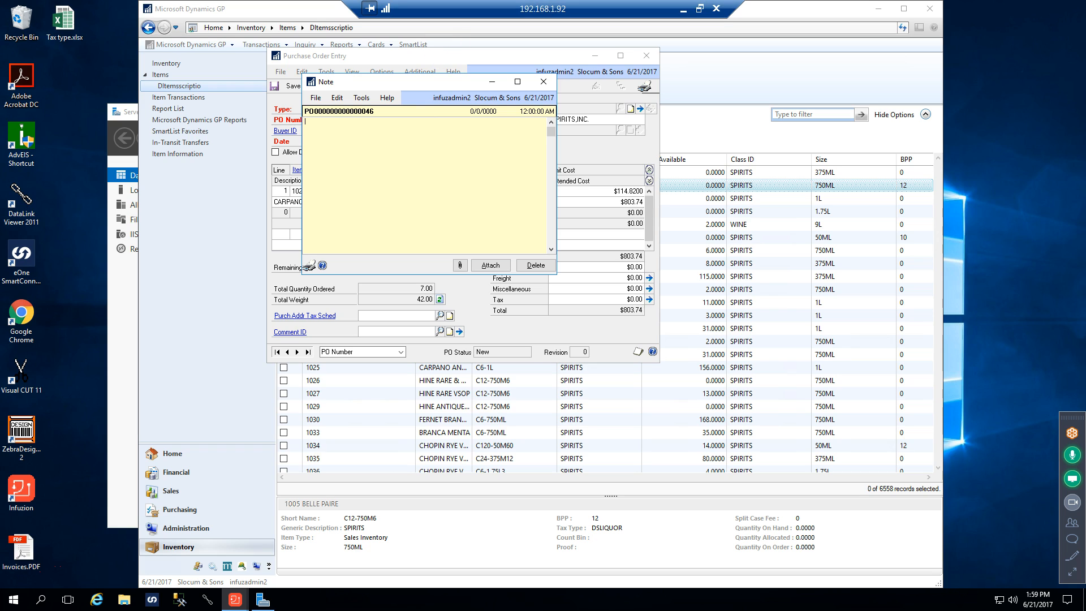
text(Short)
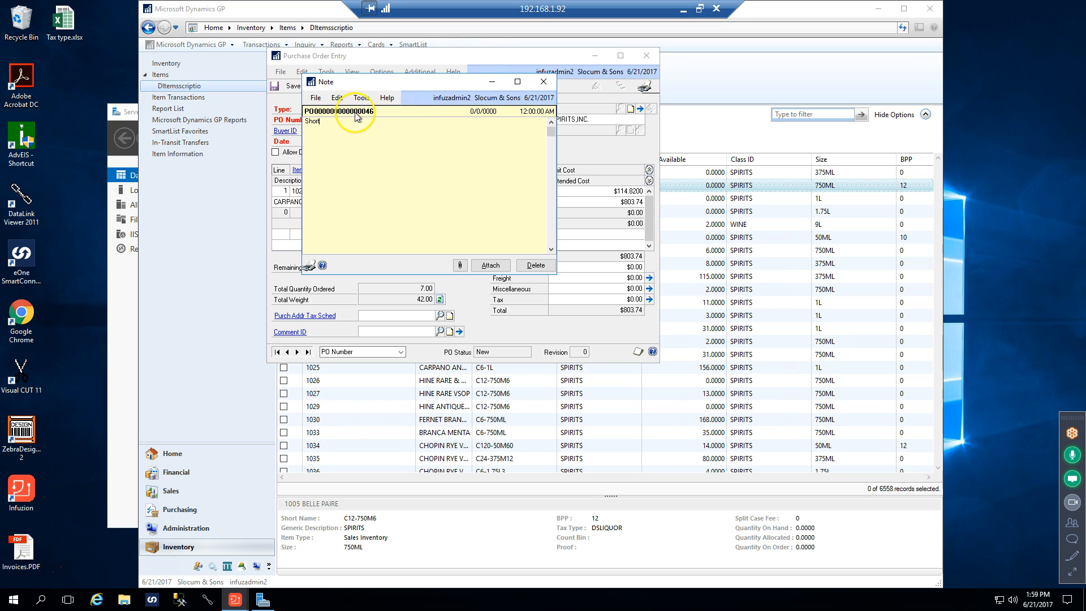
click(492, 266)
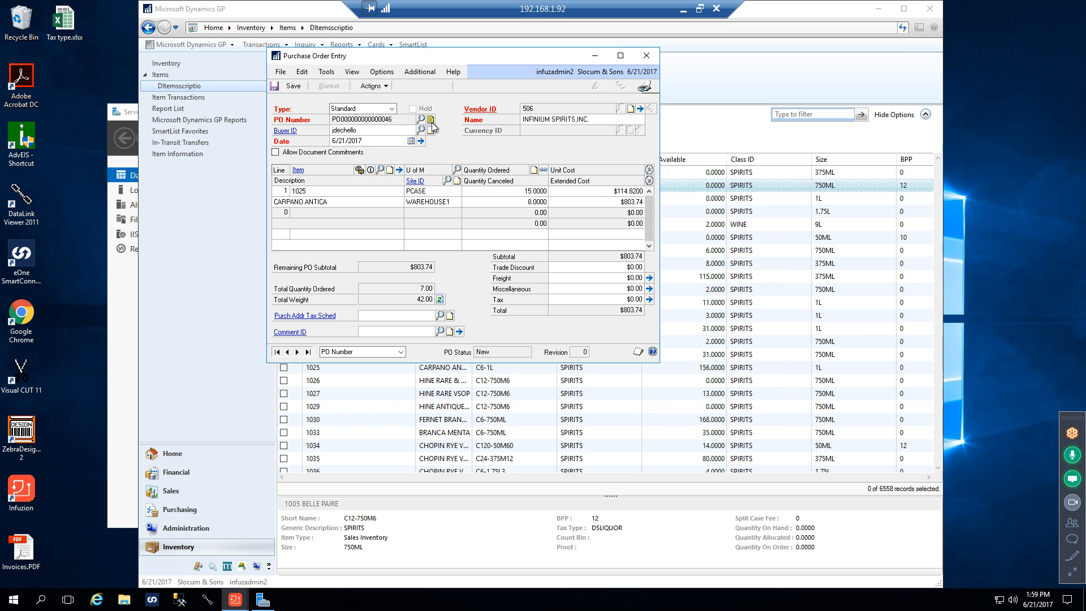
Review the note attached to the purchase order, save the purchase order and close its entry window
click(430, 120)
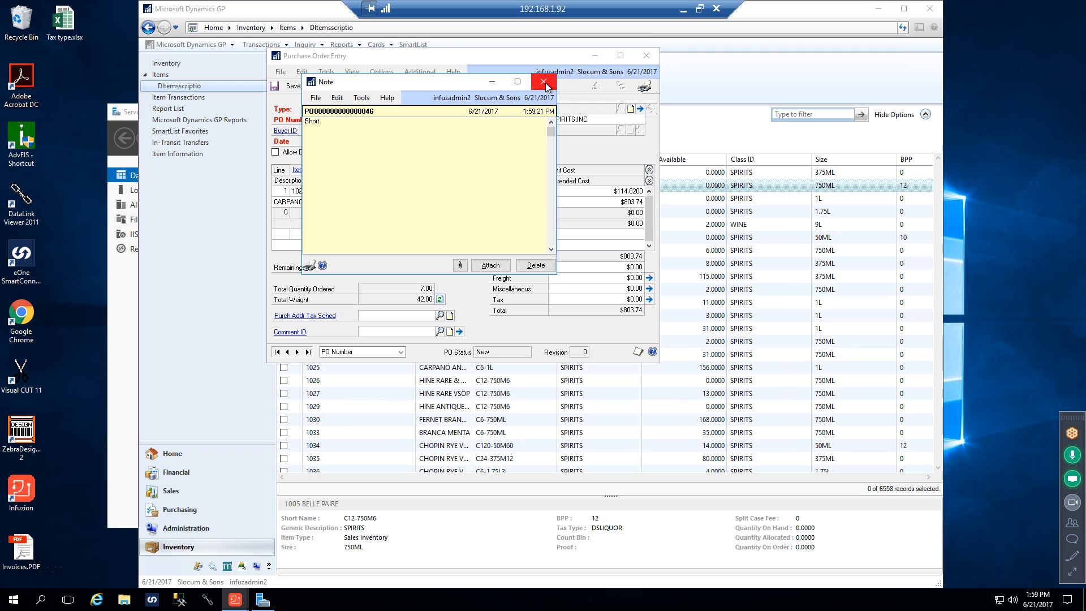
click(544, 82)
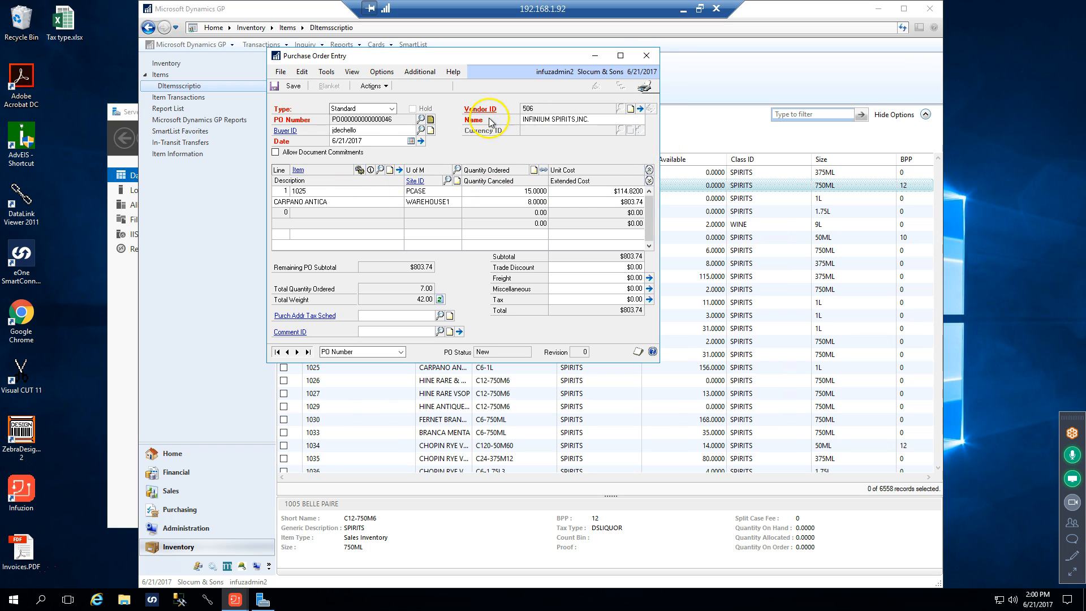
click(295, 91)
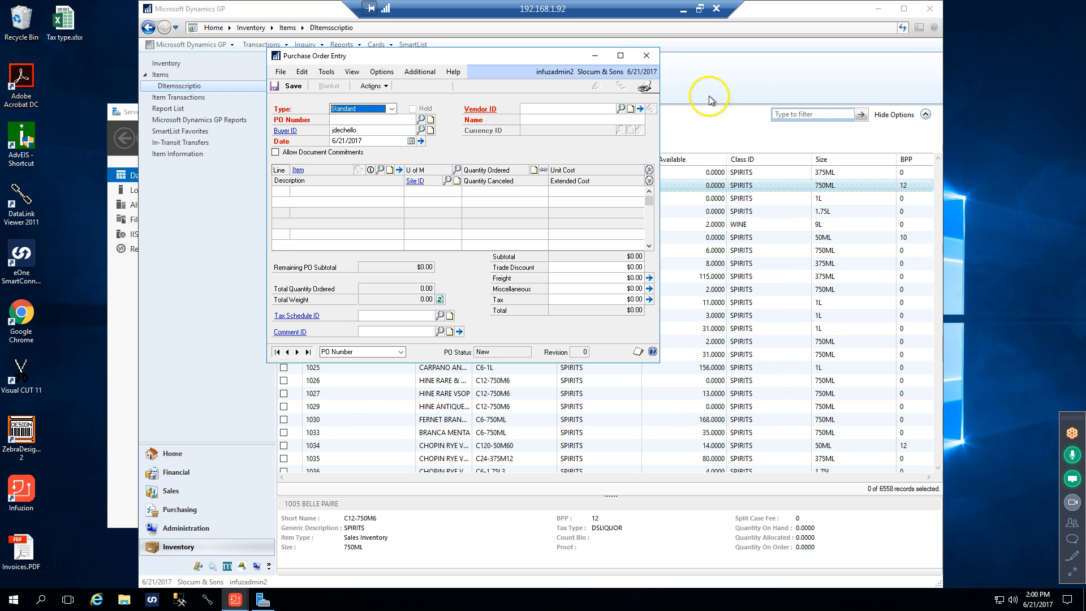
click(648, 57)
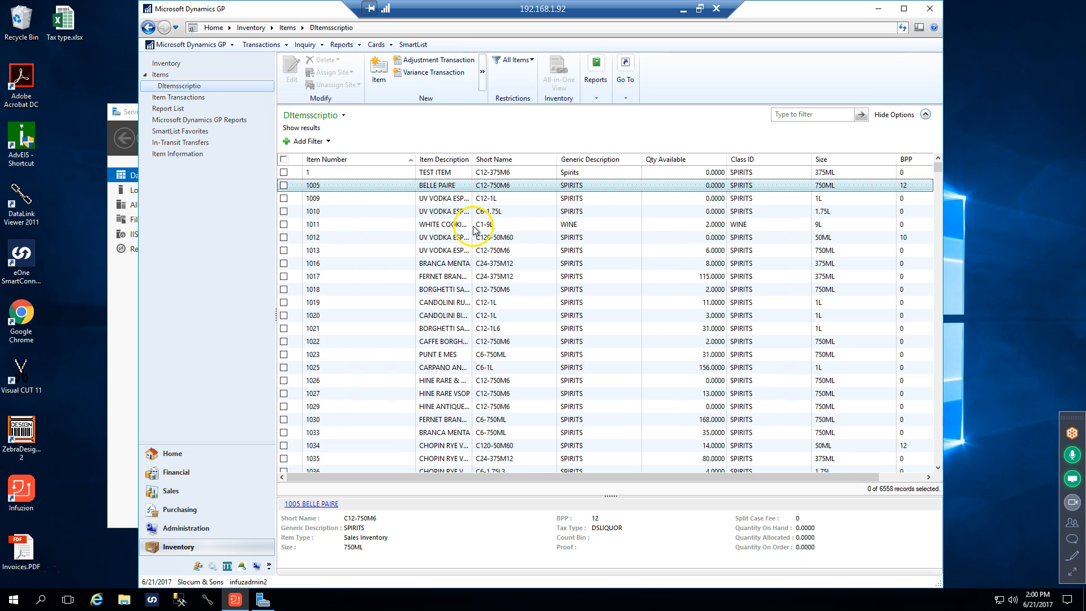
Show the list of purchase orders not printed in Purchasing and highlight the INFINIUM SPIRITS,INC. order
click(186, 510)
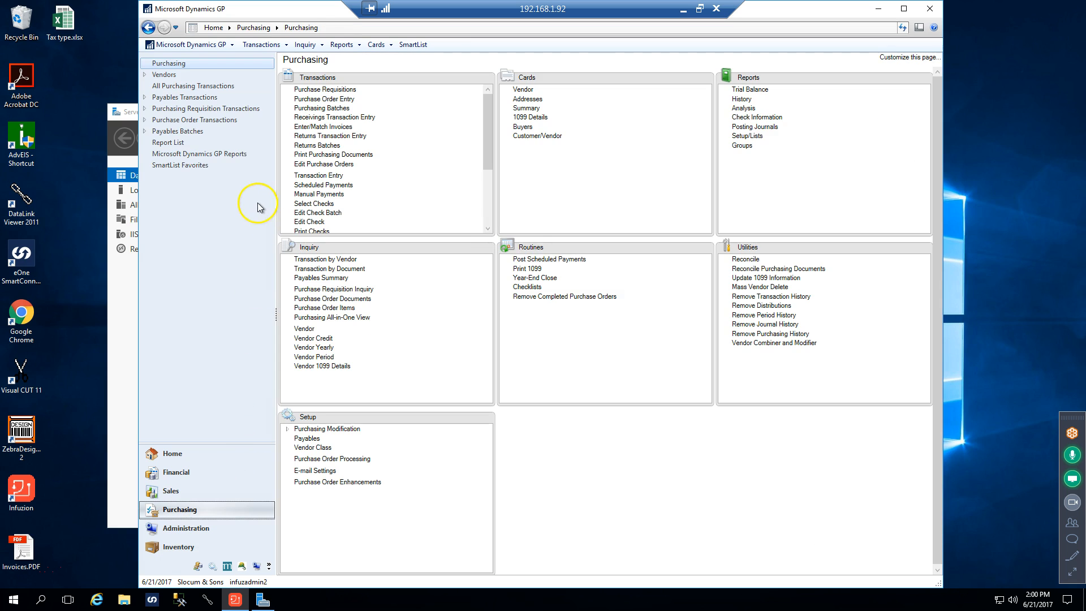
click(144, 122)
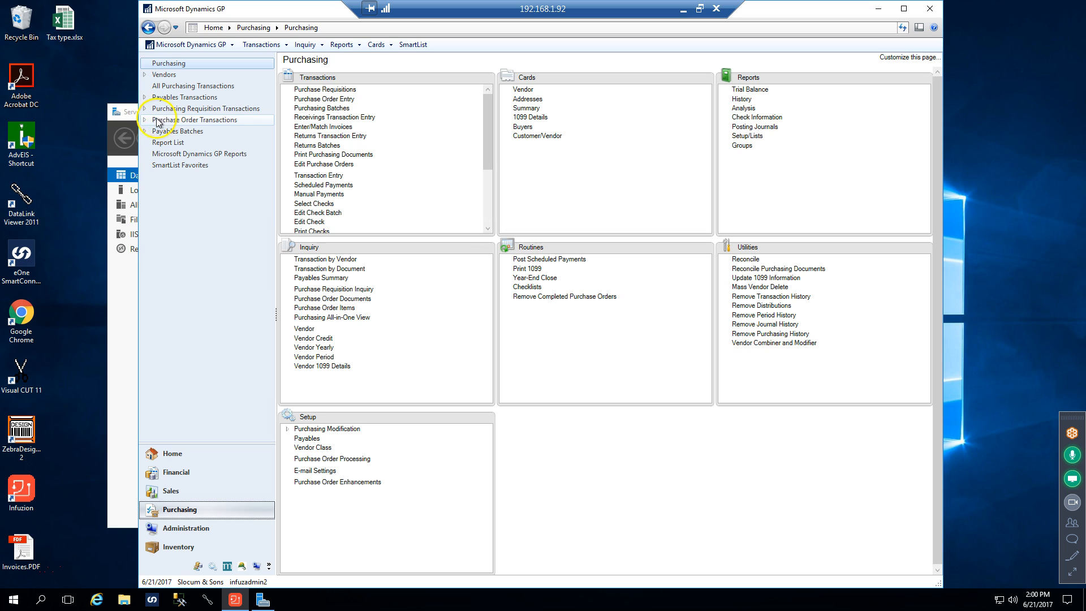
click(144, 121)
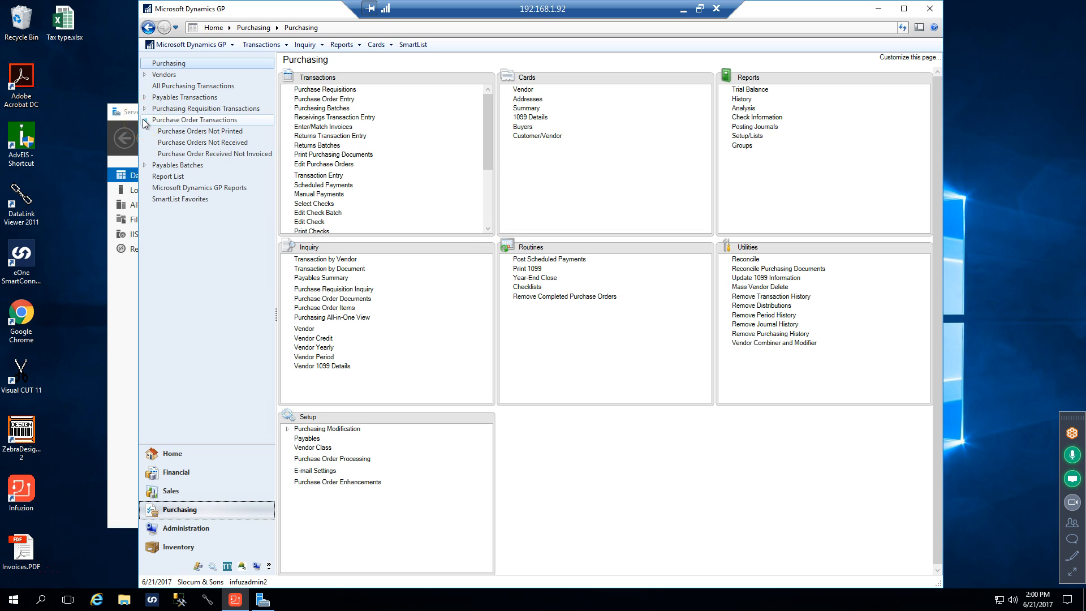
click(206, 133)
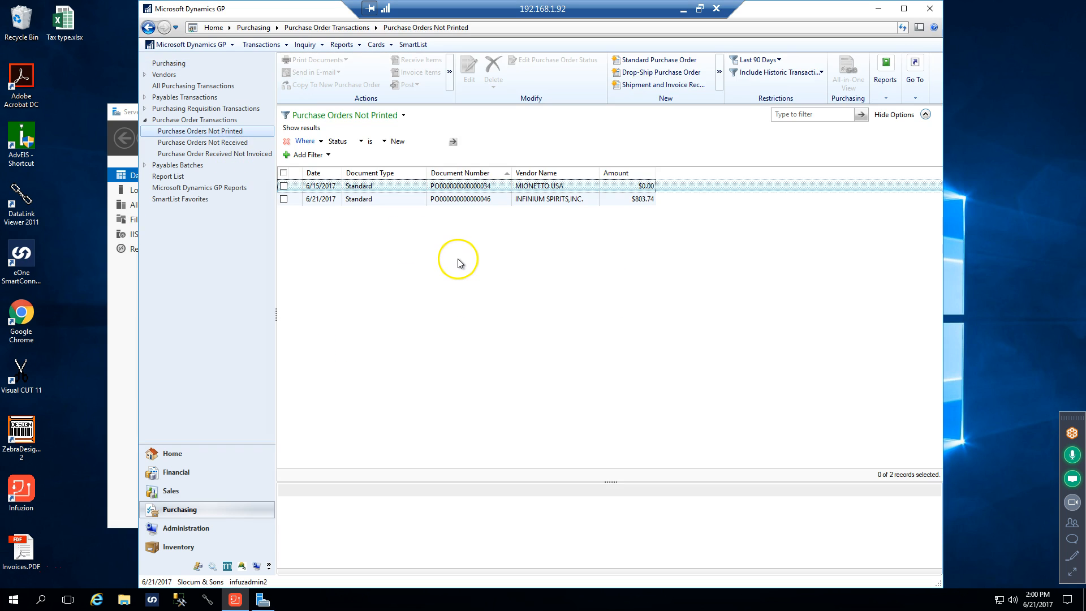
click(468, 204)
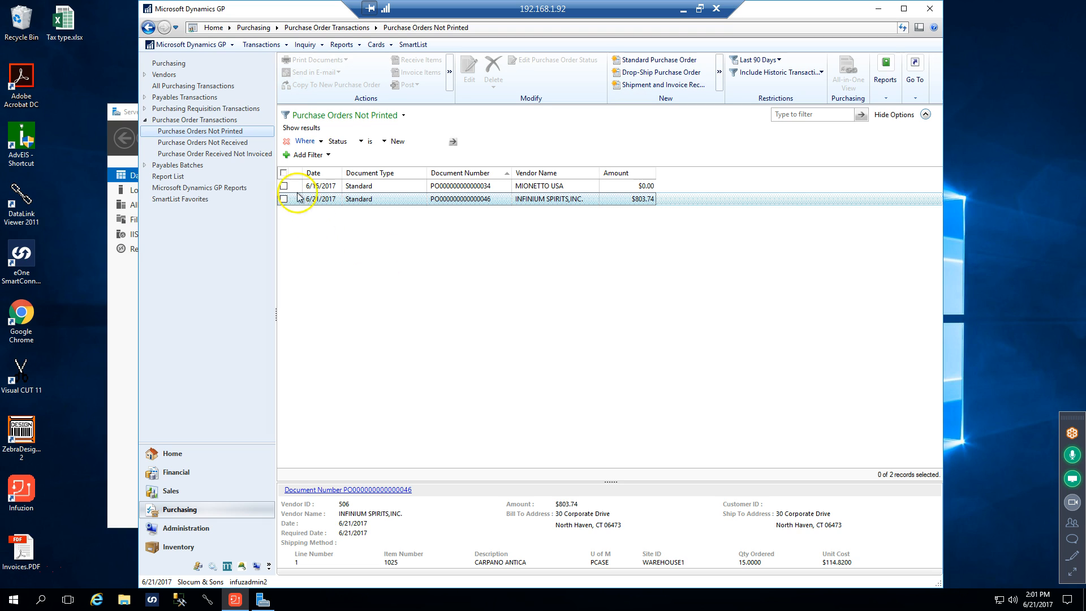
Select all the unprinted purchase orders and print them using the Other Form purchase order format
click(283, 173)
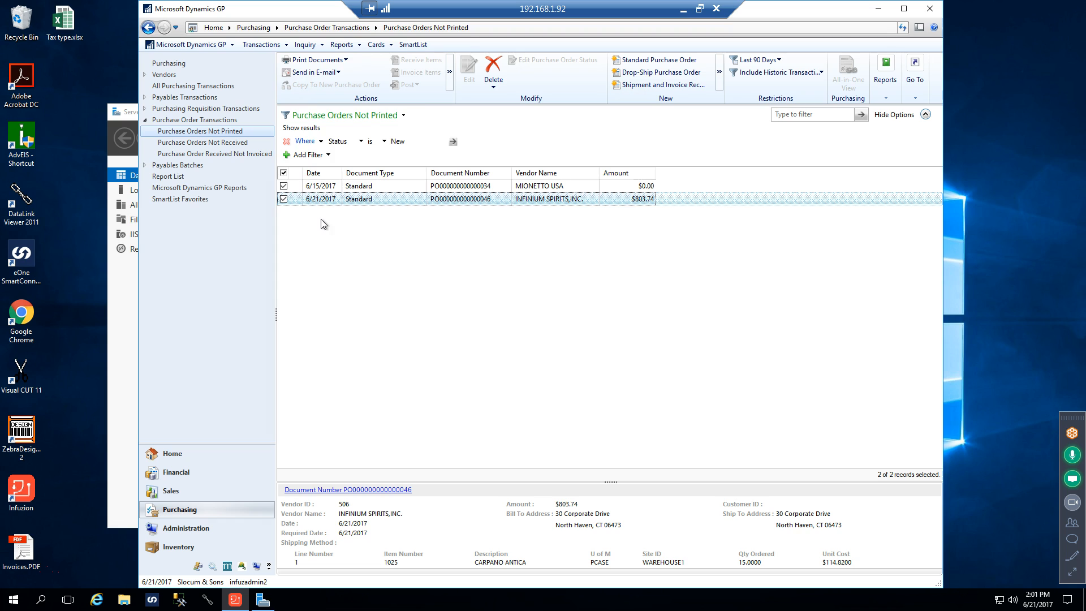
click(326, 62)
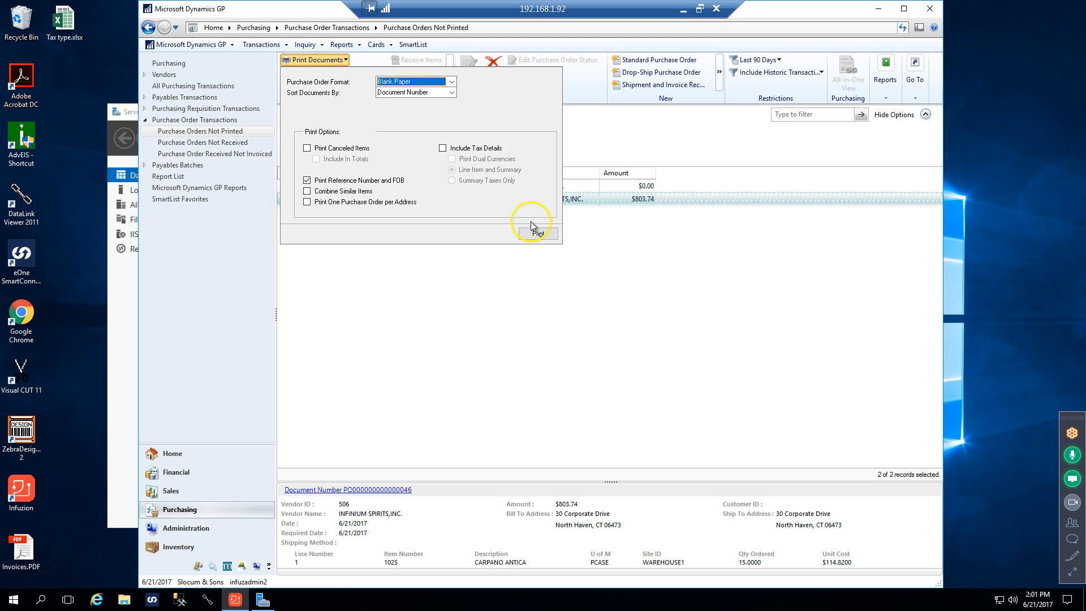
click(452, 82)
click(402, 99)
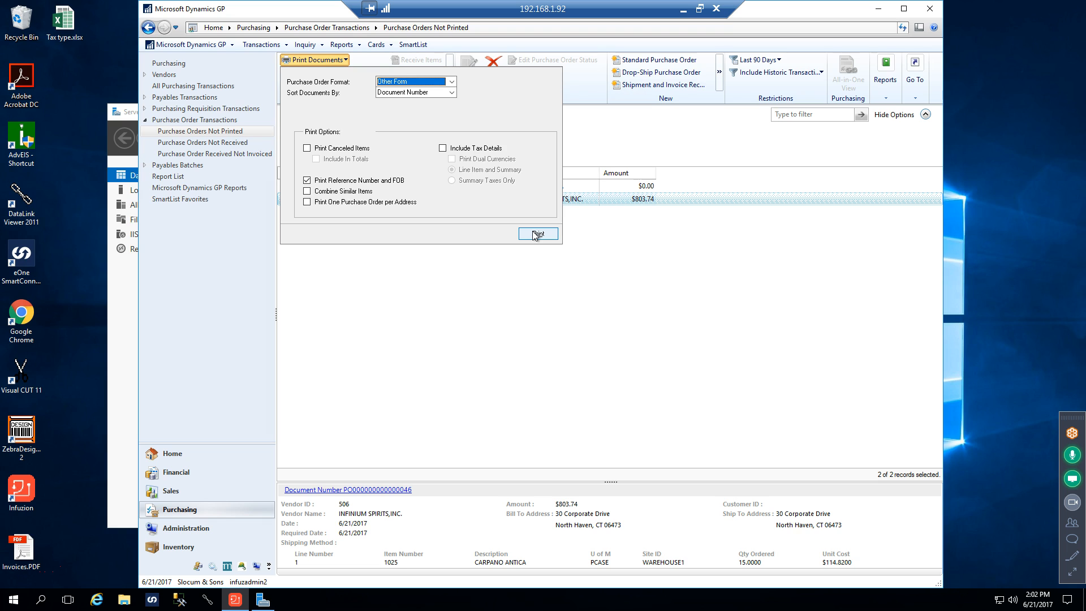
click(536, 234)
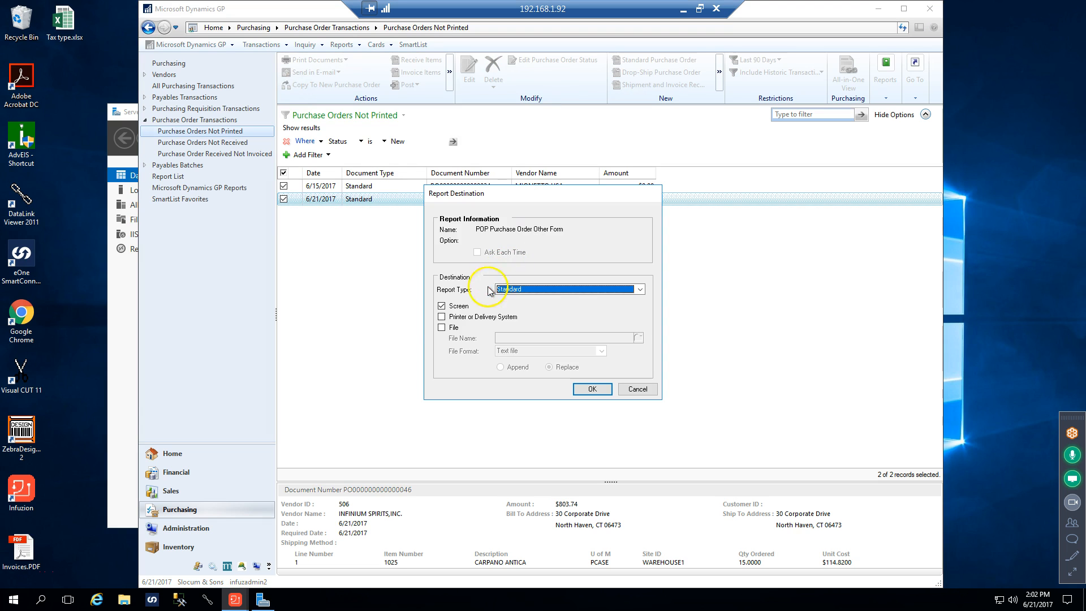
Direct the purchase order report to Printer or Delivery System instead of Screen, and accept the Exception Report's screen destination
click(442, 305)
click(442, 317)
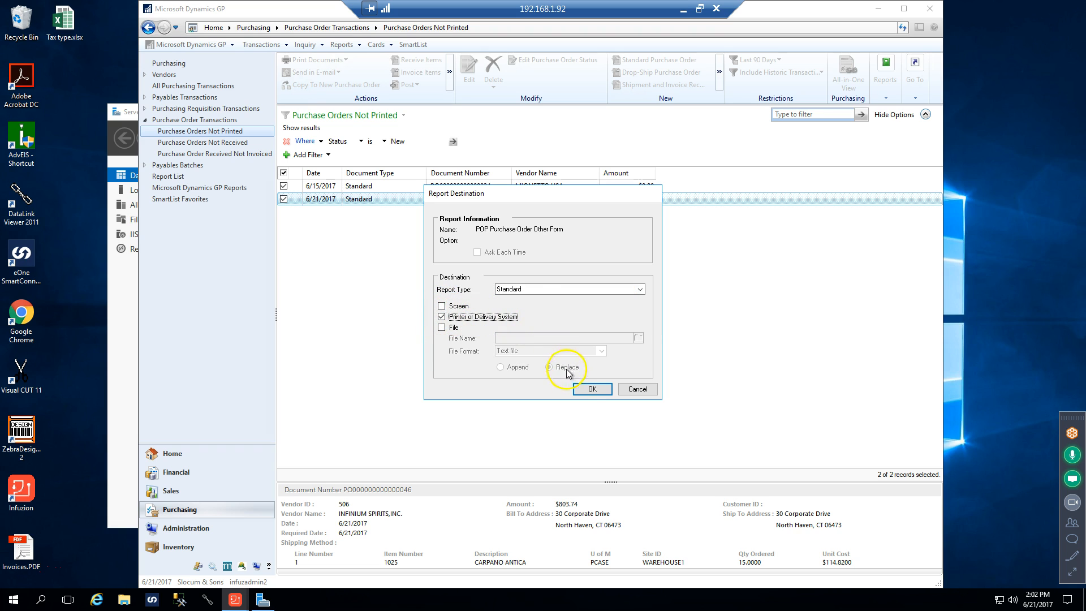
click(588, 392)
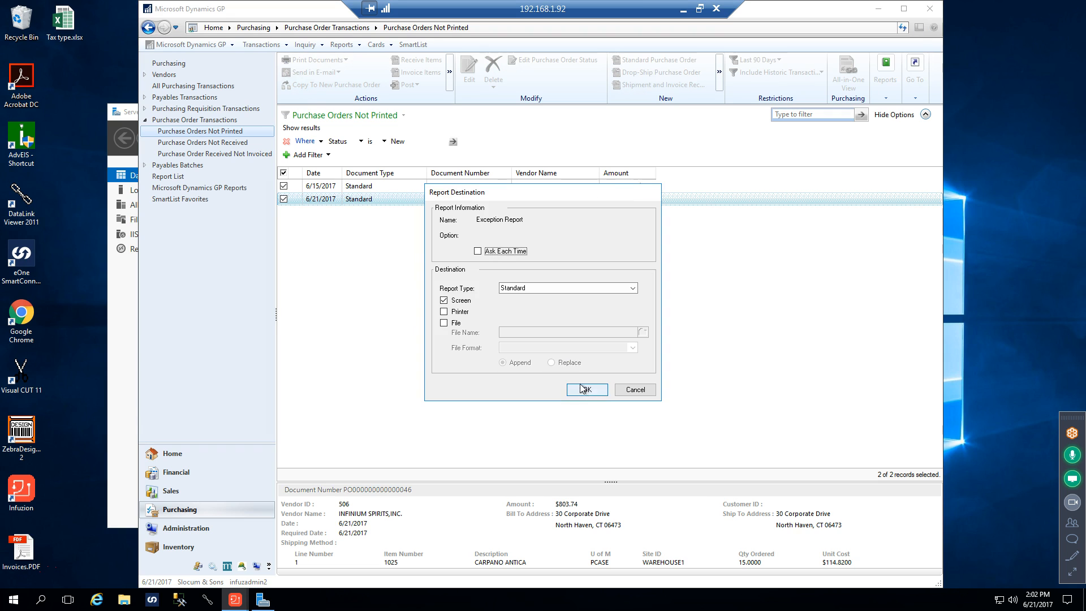
click(588, 391)
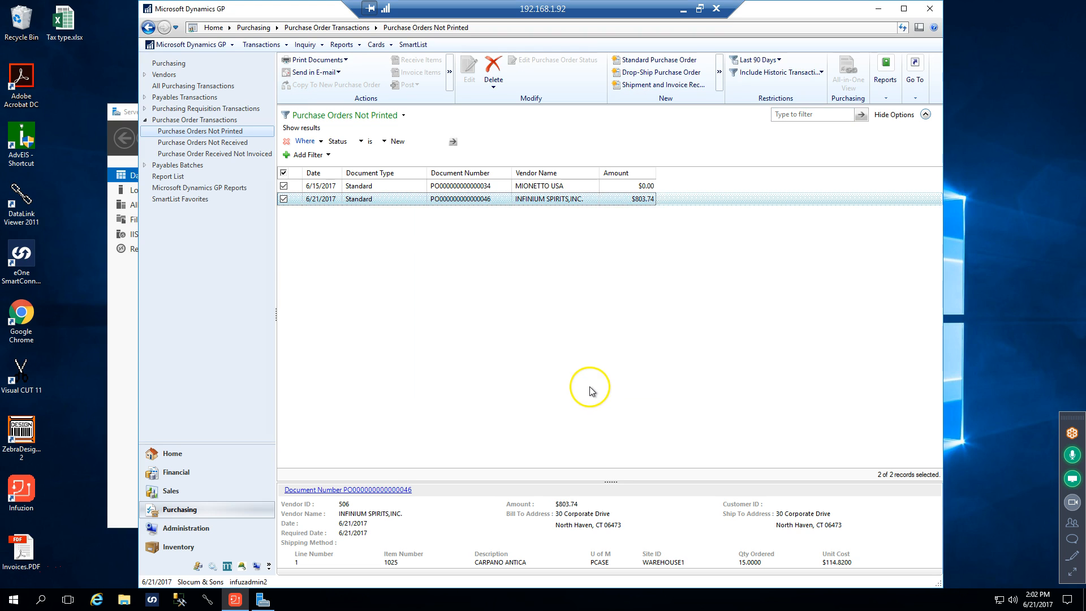
click(542, 334)
click(551, 341)
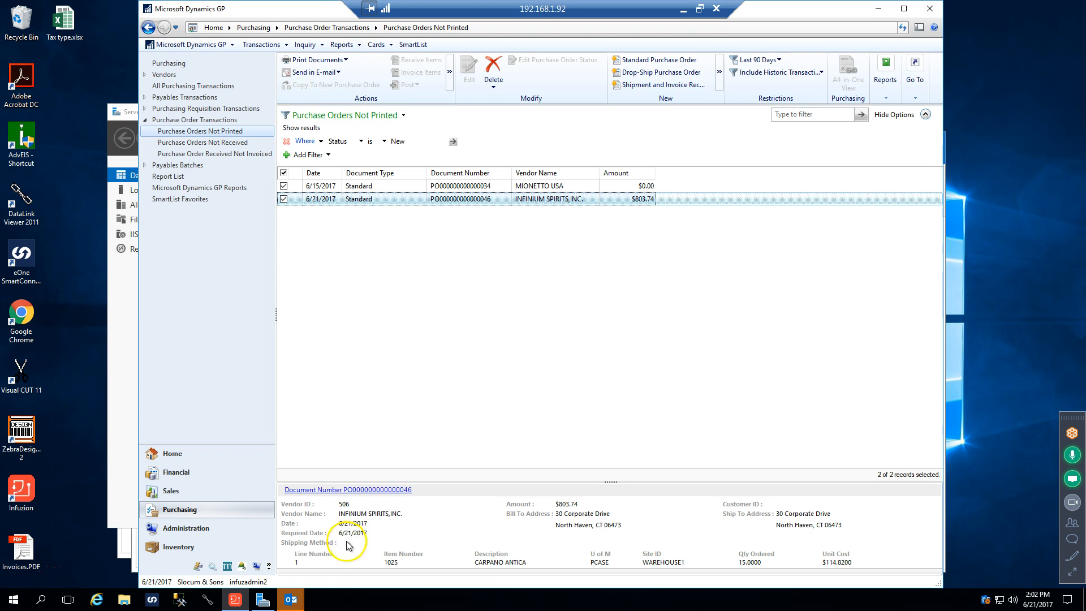
Switch to Outlook's message for the MIONETTO USA order and view its attached PDF, declining Acrobat as the default PDF application
click(290, 598)
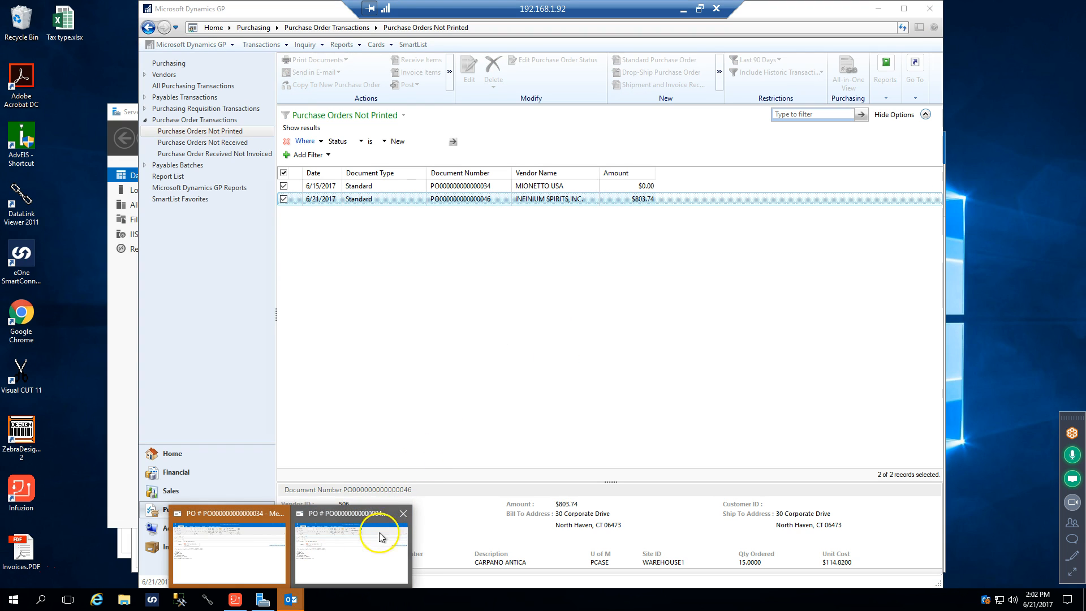
click(254, 546)
drag(537, 136, 563, 24)
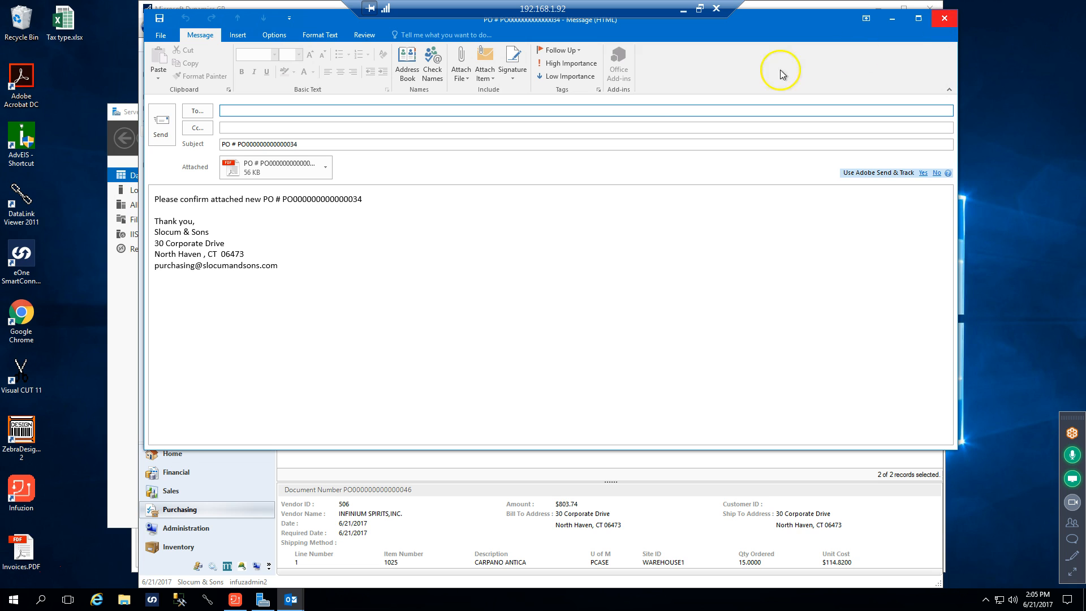
double_click(291, 170)
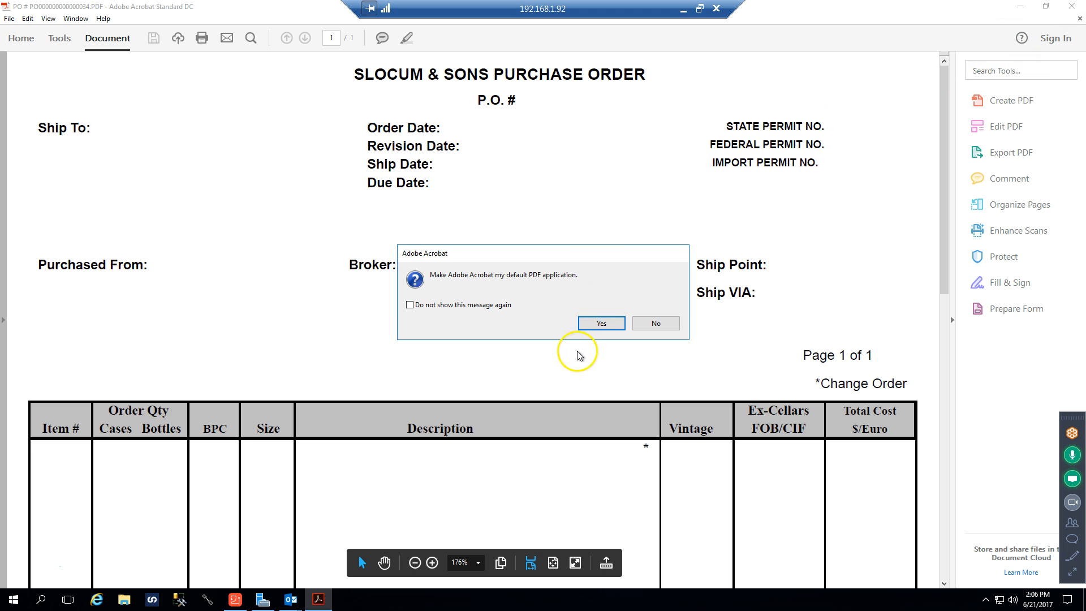
click(655, 323)
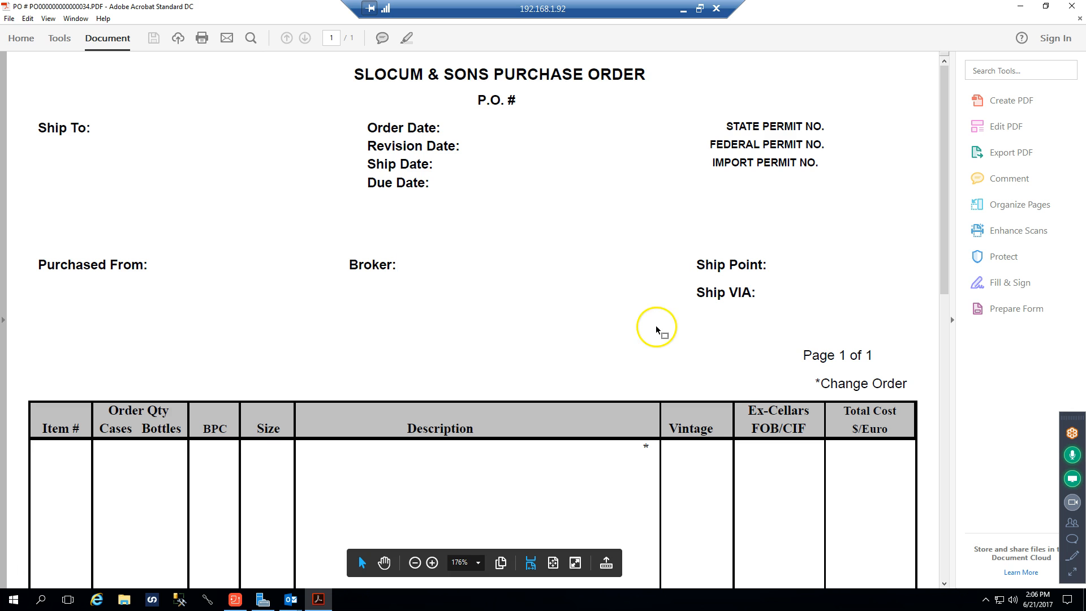
Close the MIONETTO USA order's PDF and discard its e-mail message without saving
click(1070, 8)
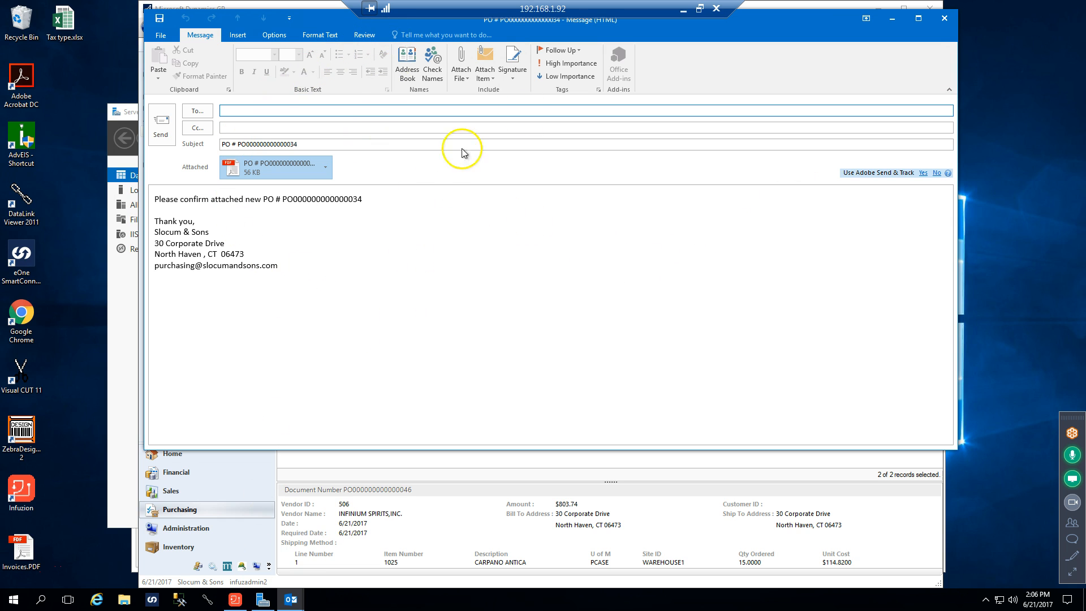
click(944, 18)
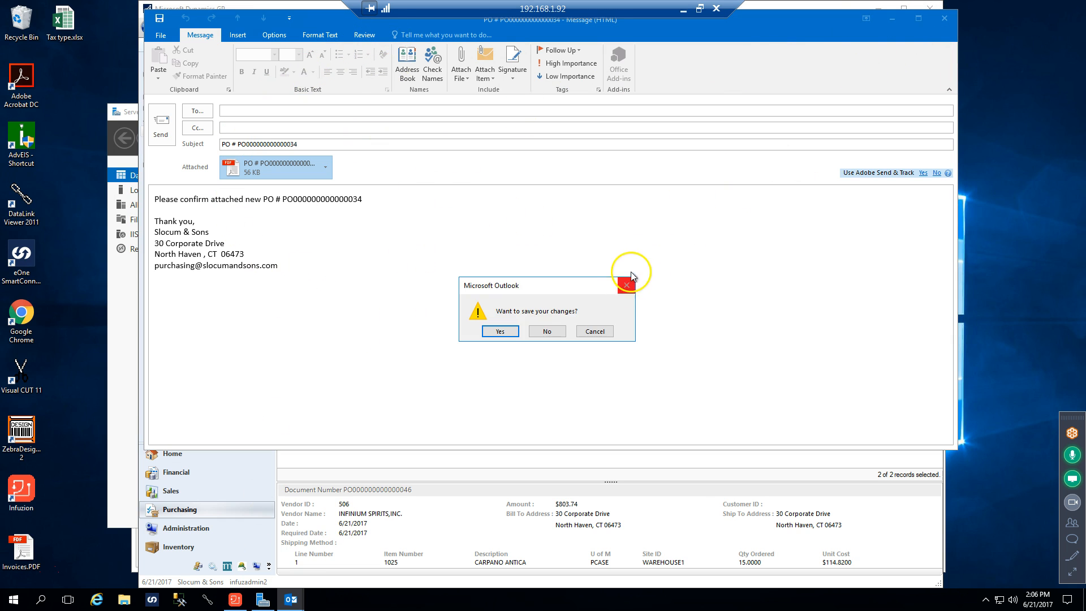
click(546, 331)
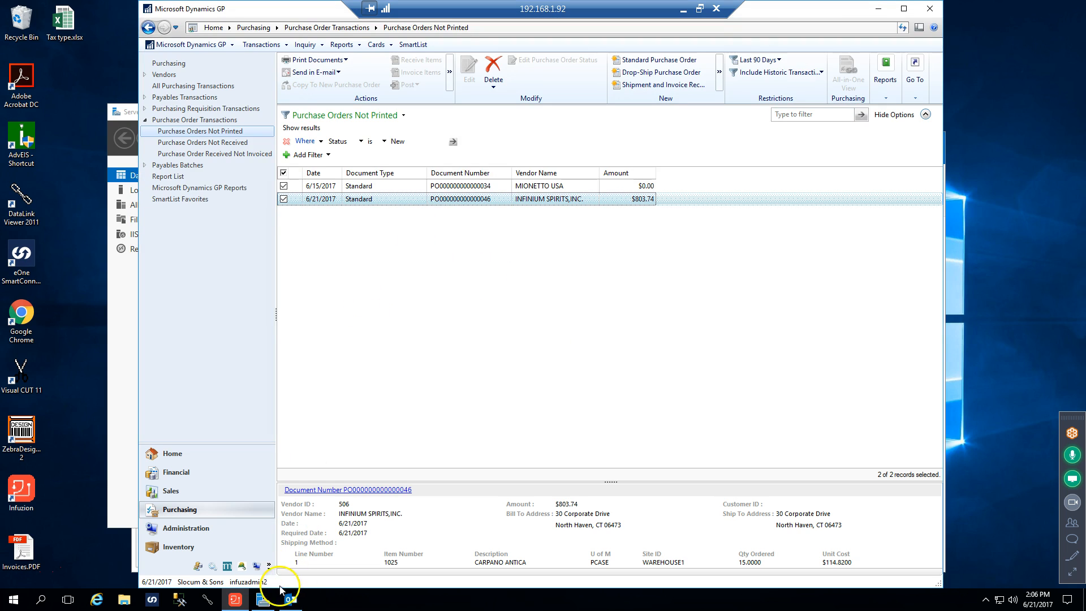
Open the Outlook message for the INFINIUM SPIRITS,INC. order and its attached PDF, declining Acrobat as the default PDF application
mouse_move(291, 598)
click(291, 570)
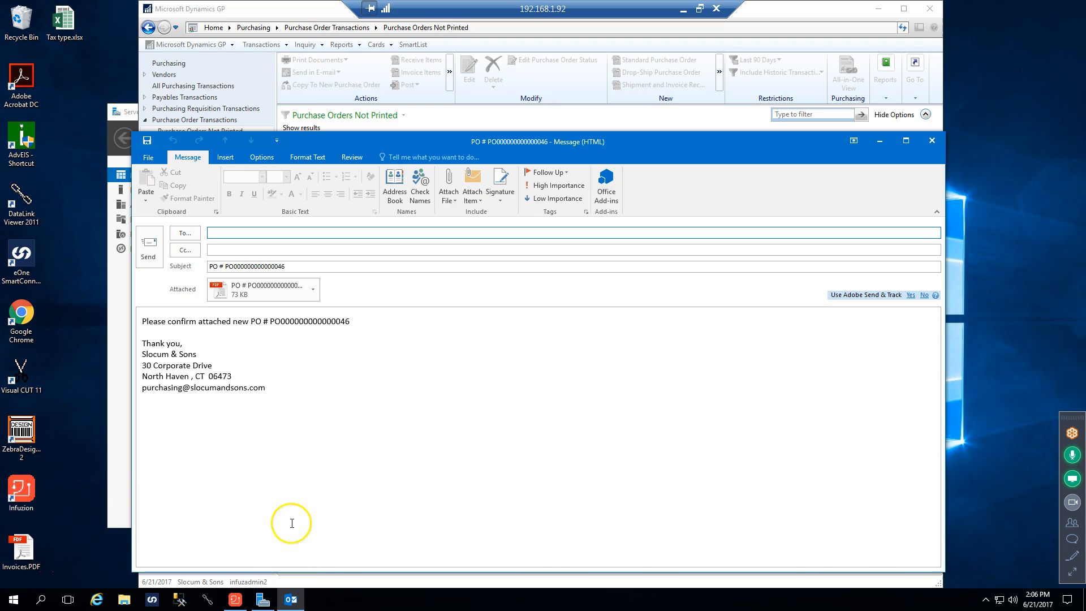
drag(452, 140, 461, 55)
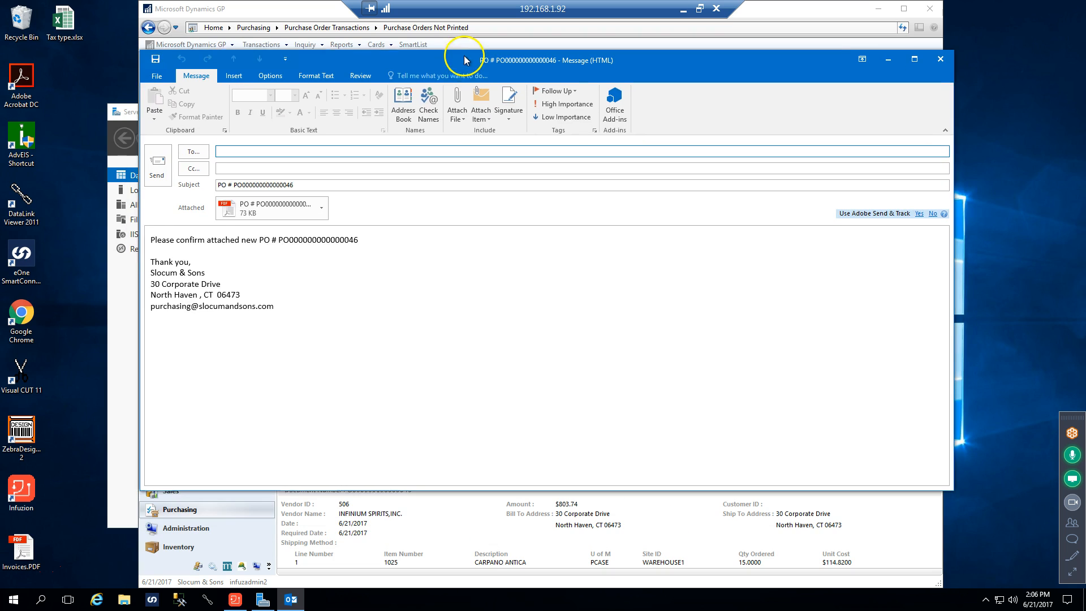
double_click(257, 203)
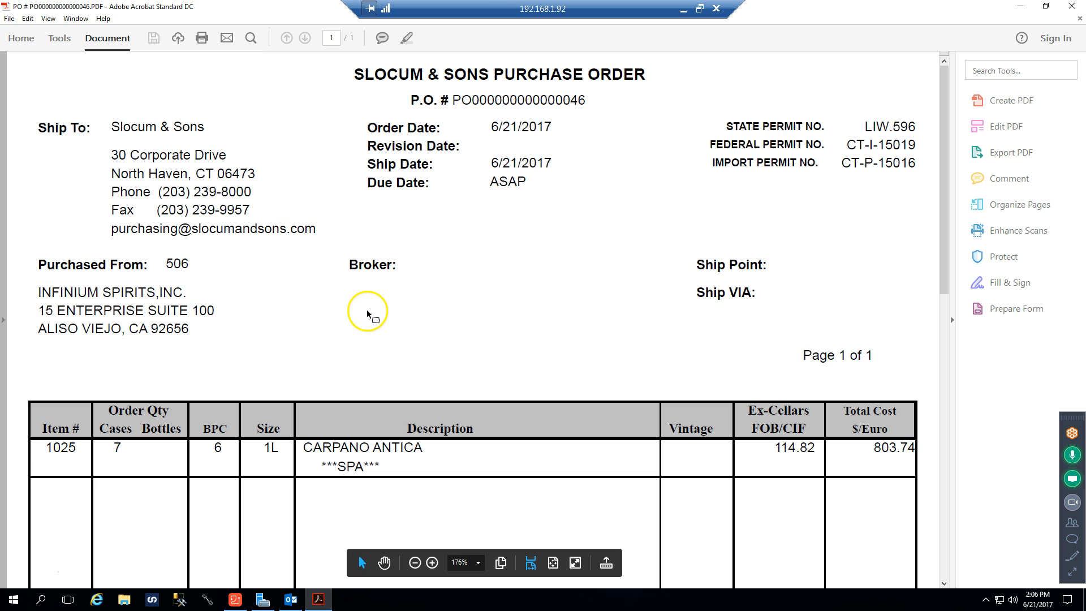
scroll(365, 310, down, 2)
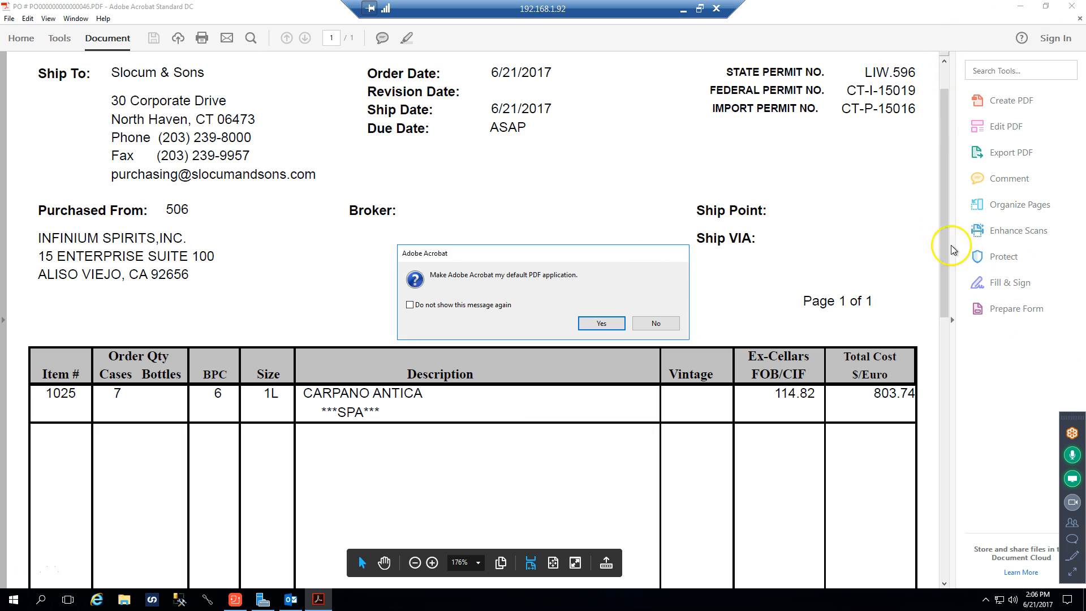
click(656, 322)
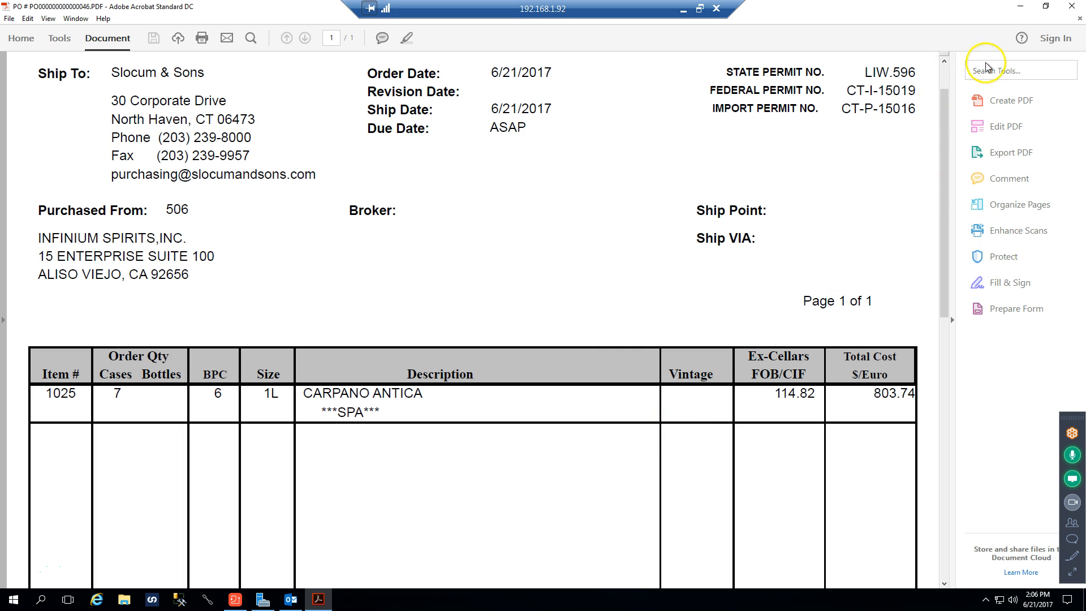
Take the Acrobat window out of full screen, reposition it over the e-mail and widen it to enlarge the purchase order
click(1046, 7)
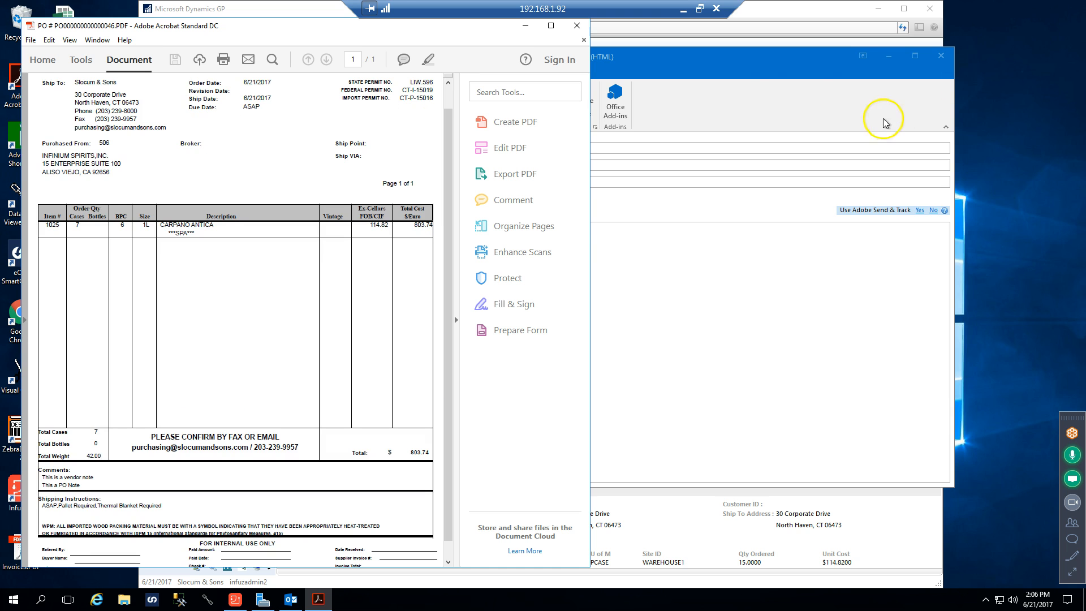
drag(328, 27, 430, 17)
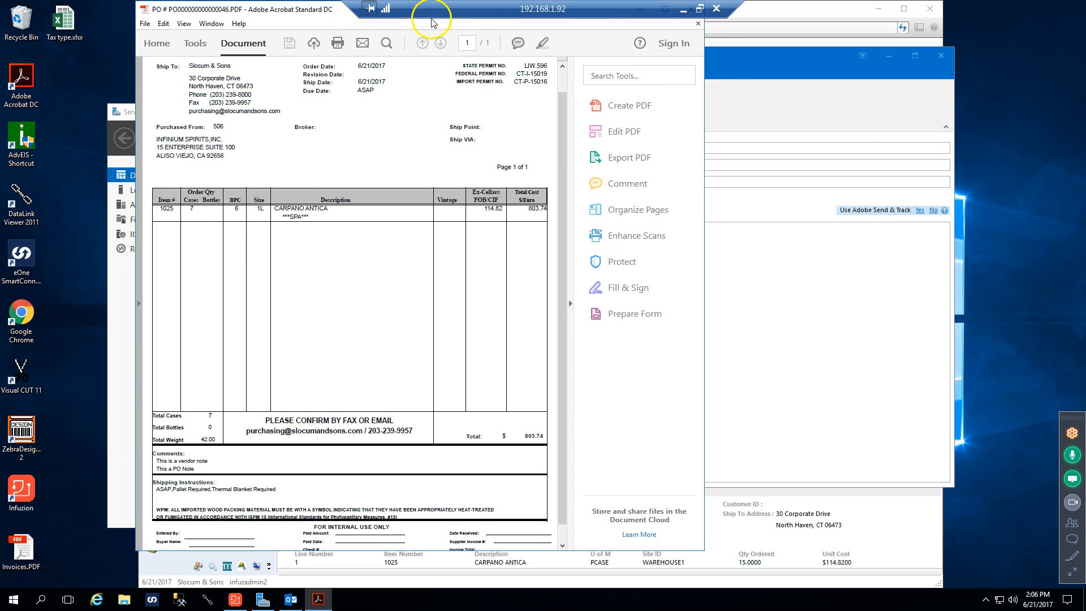
drag(318, 10, 345, 14)
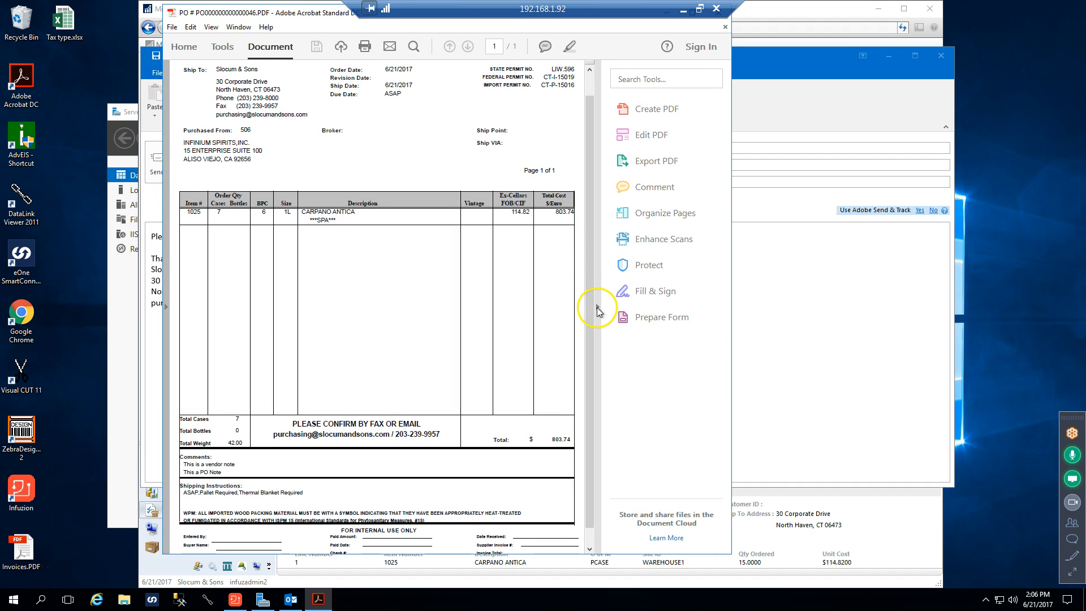
drag(732, 313, 857, 307)
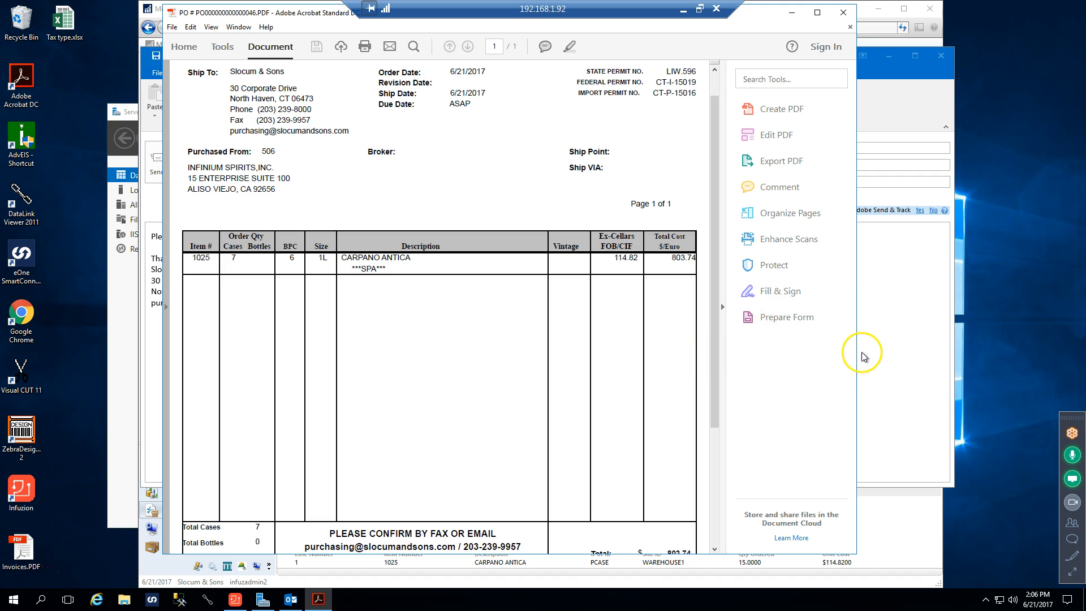
drag(858, 349, 947, 340)
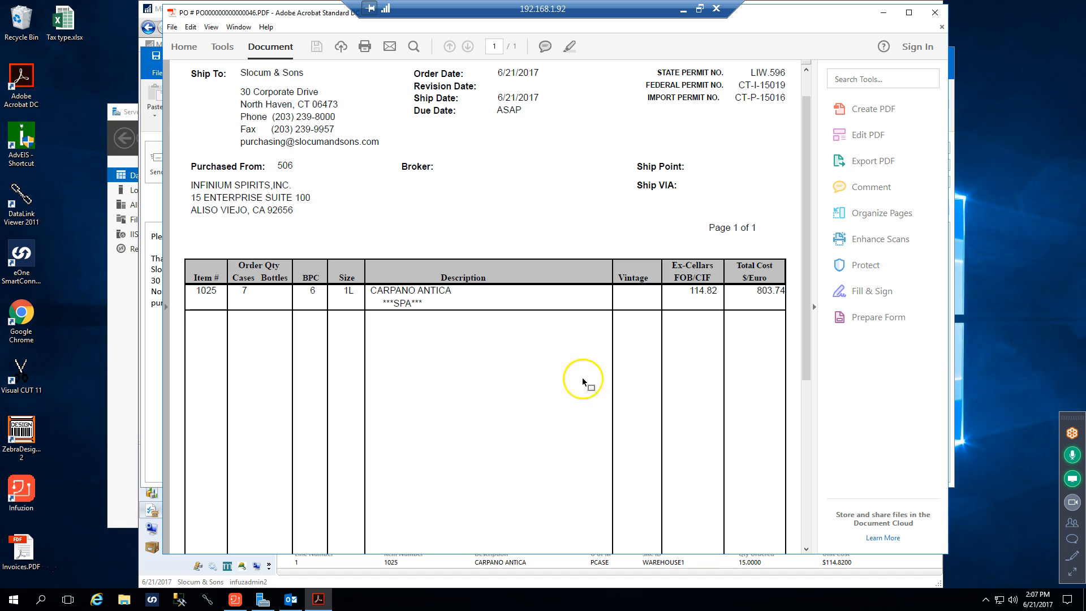
Review the printed purchase order's header, vendor details, item 1025 line and totals
scroll(357, 173, up, 2)
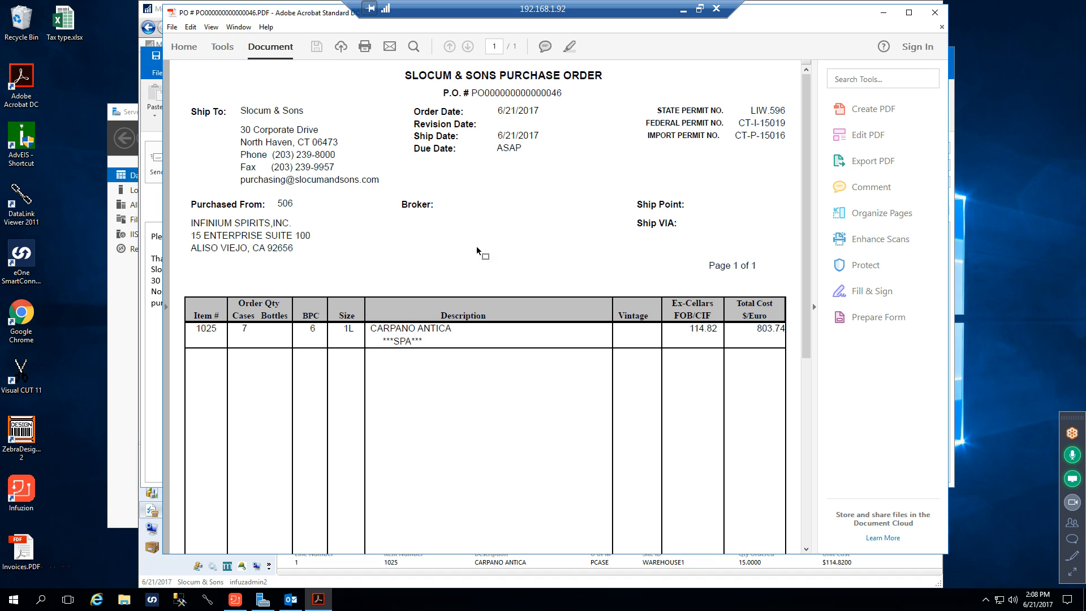
scroll(514, 216, down, 4)
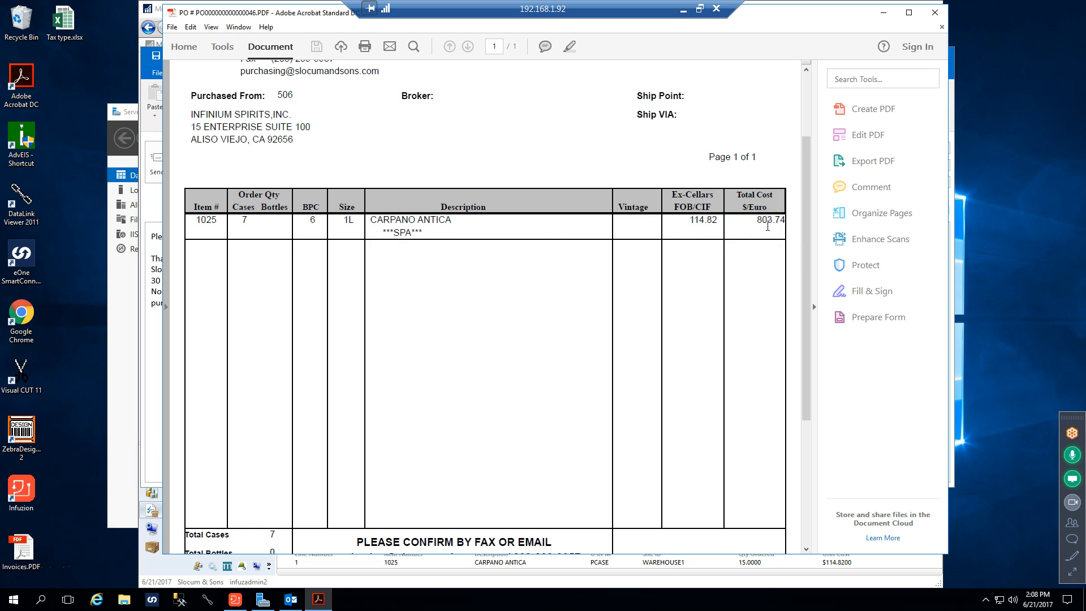
scroll(763, 229, down, 2)
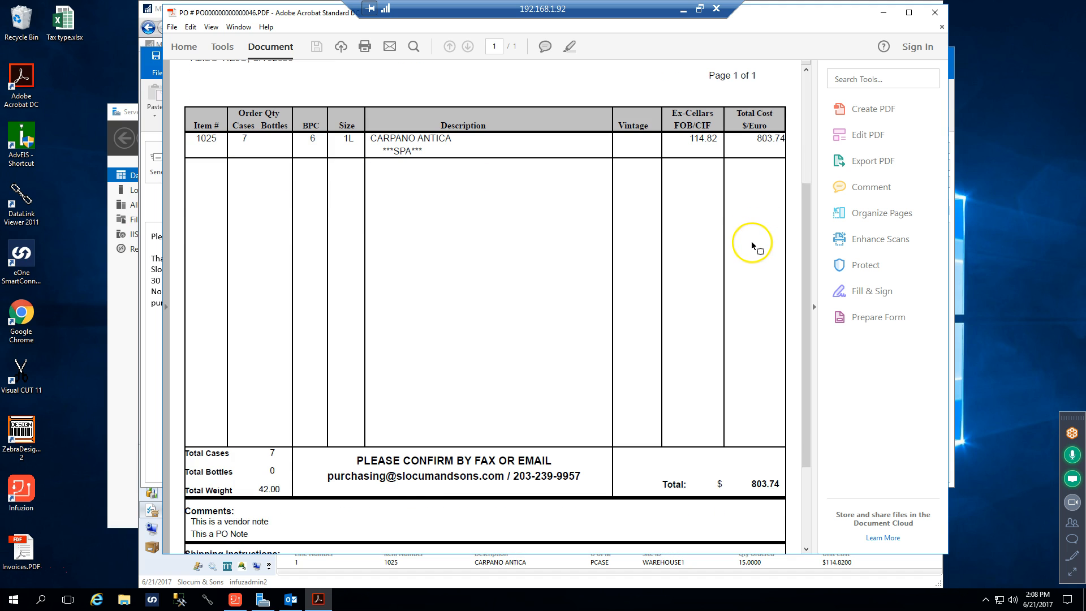
scroll(751, 242, up, 2)
scroll(751, 245, down, 7)
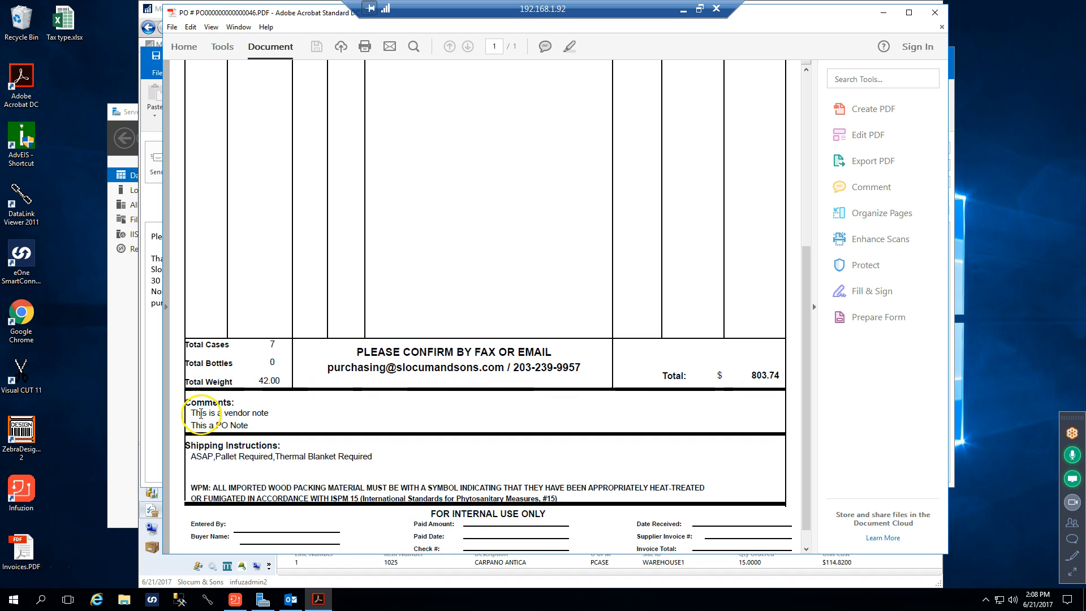
Point out the vendor note and the PO note under Comments on the printed purchase order
drag(270, 413, 192, 417)
click(350, 416)
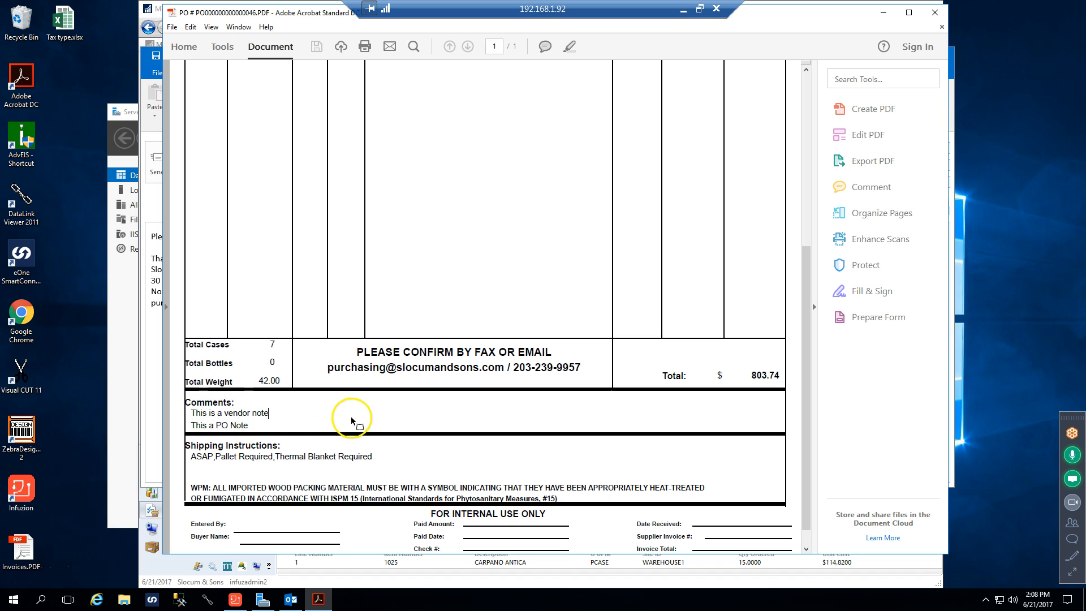
drag(253, 419, 291, 425)
click(293, 425)
Examine the Shipping Instructions, WPM packing notice and internal use section, and return to the top of the purchase order
scroll(285, 432, down, 1)
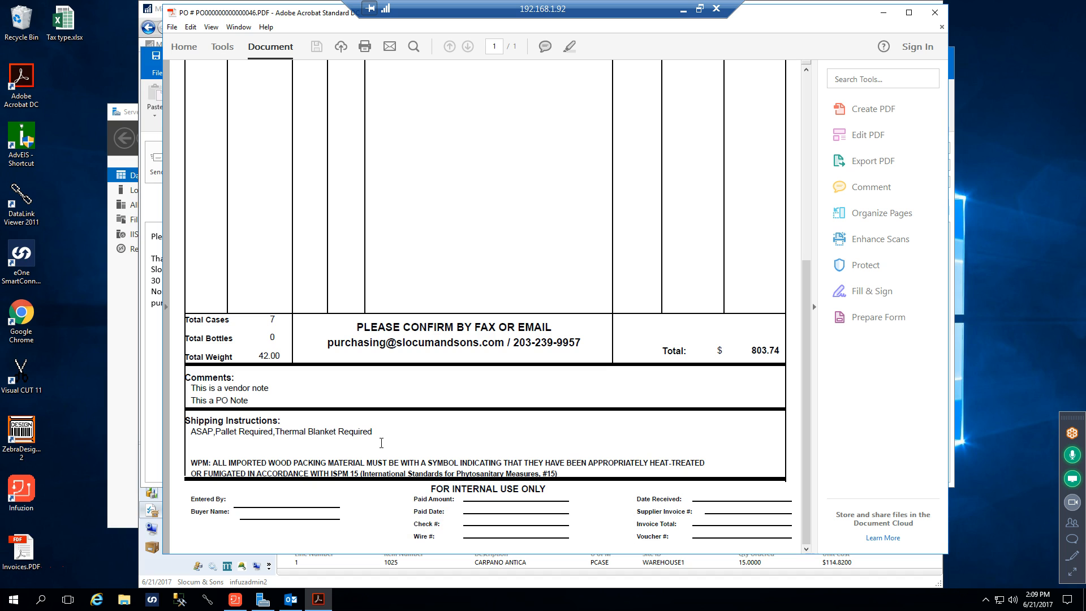
click(381, 437)
scroll(381, 437, up, 1)
scroll(381, 441, down, 1)
click(220, 466)
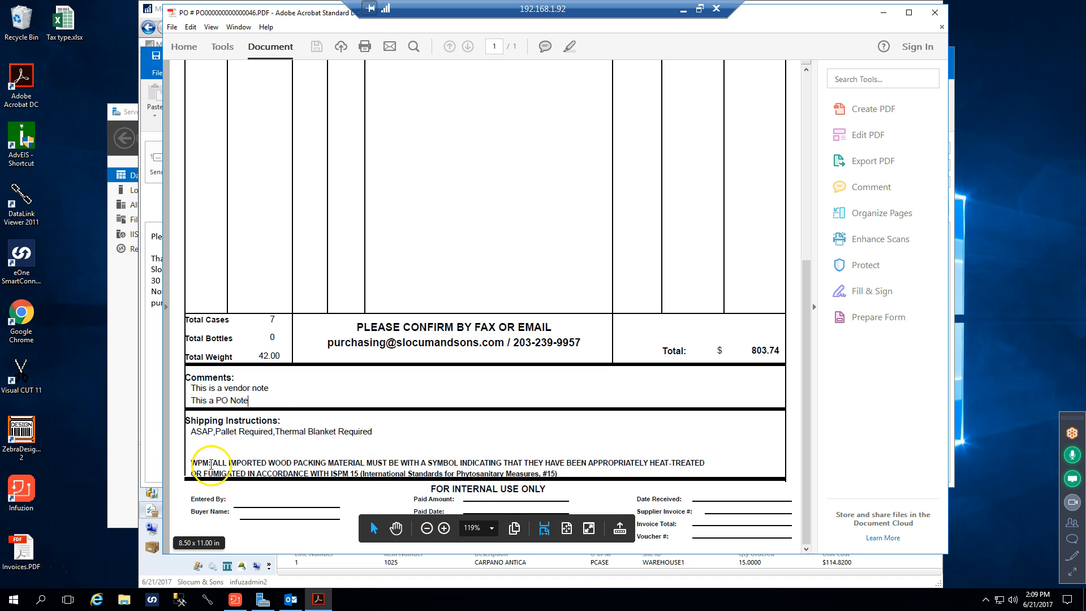
click(193, 463)
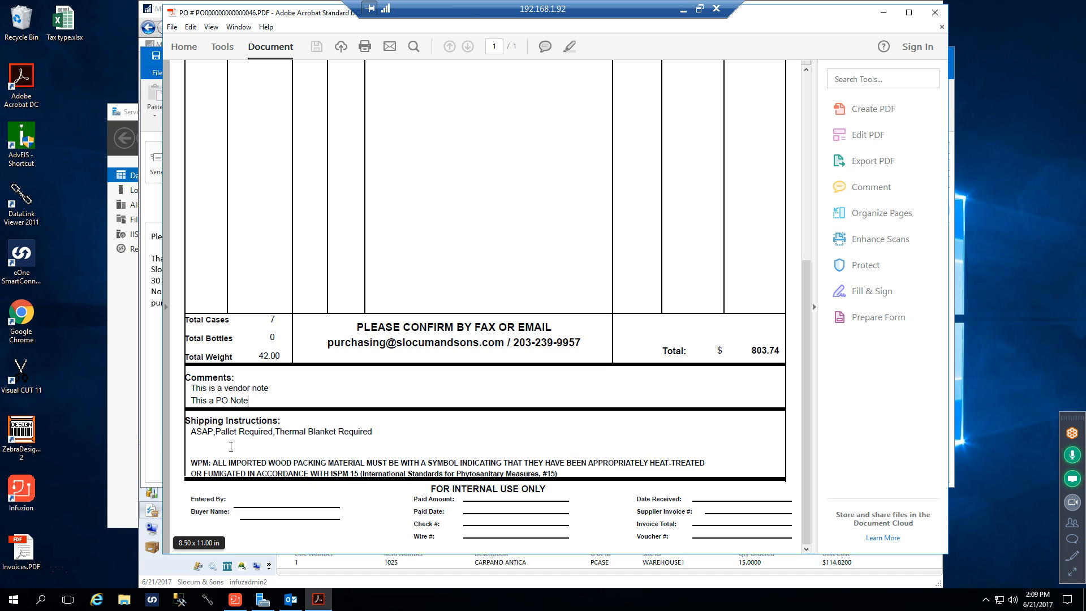
click(267, 447)
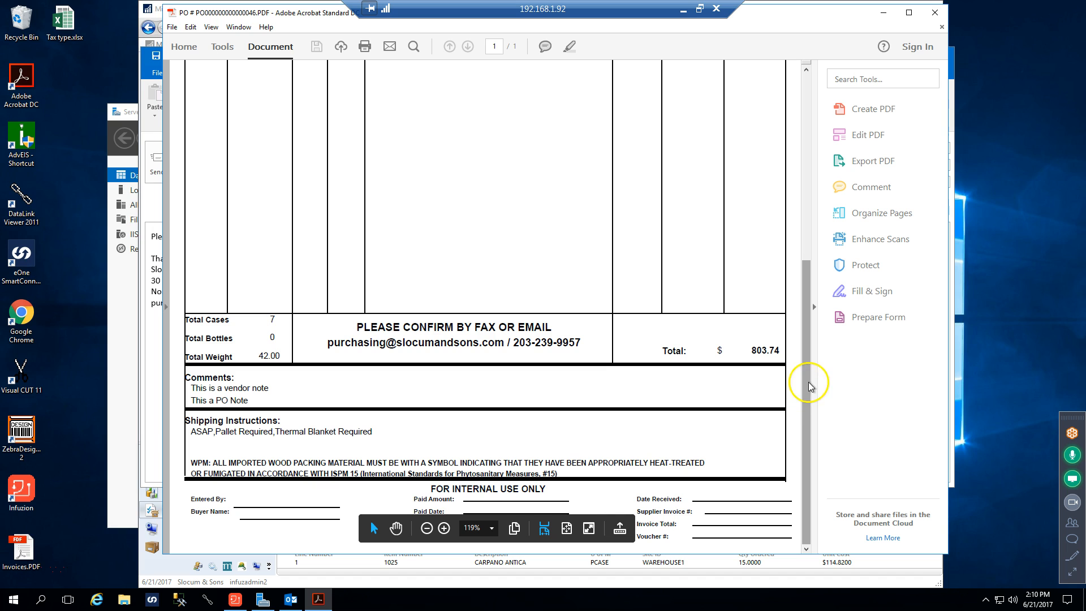
drag(810, 378, 795, 158)
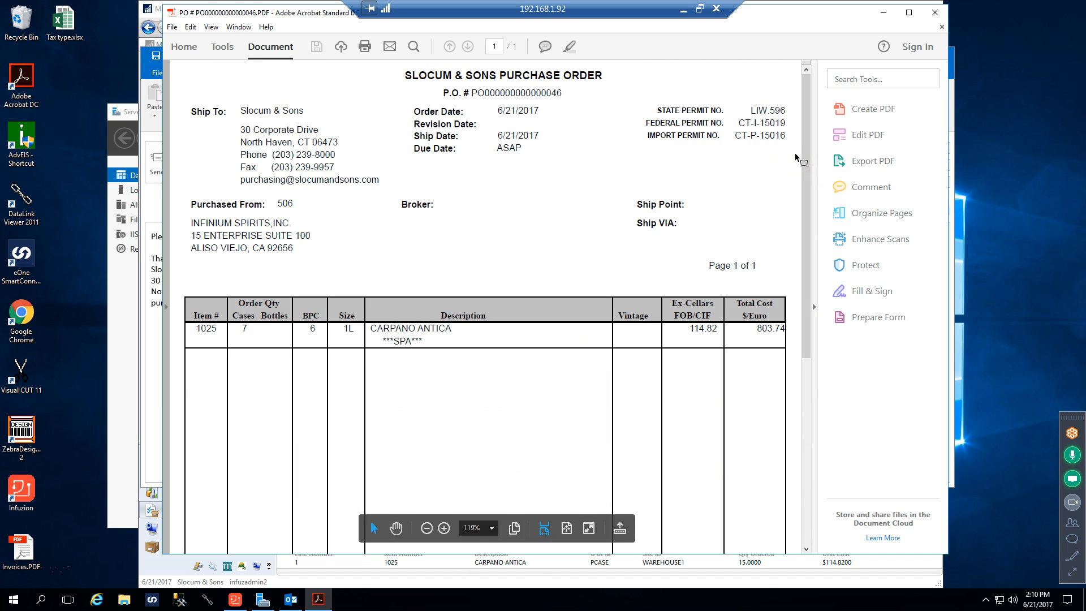
Close the purchase order PDF and its unsent e-mail, then clear the selection and refresh the Purchase Orders Not Printed list
click(934, 14)
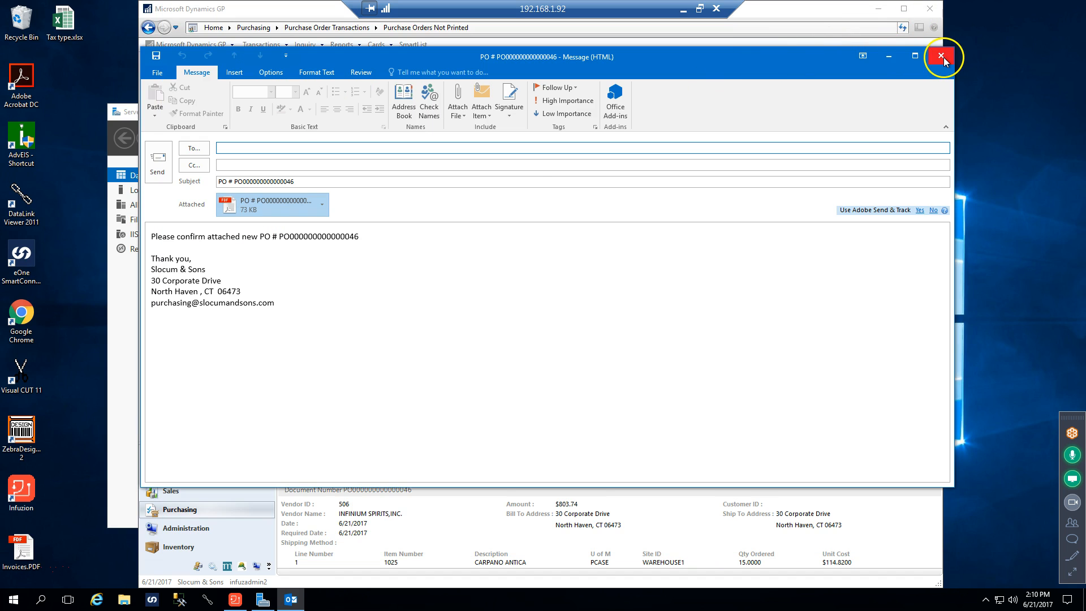
click(940, 53)
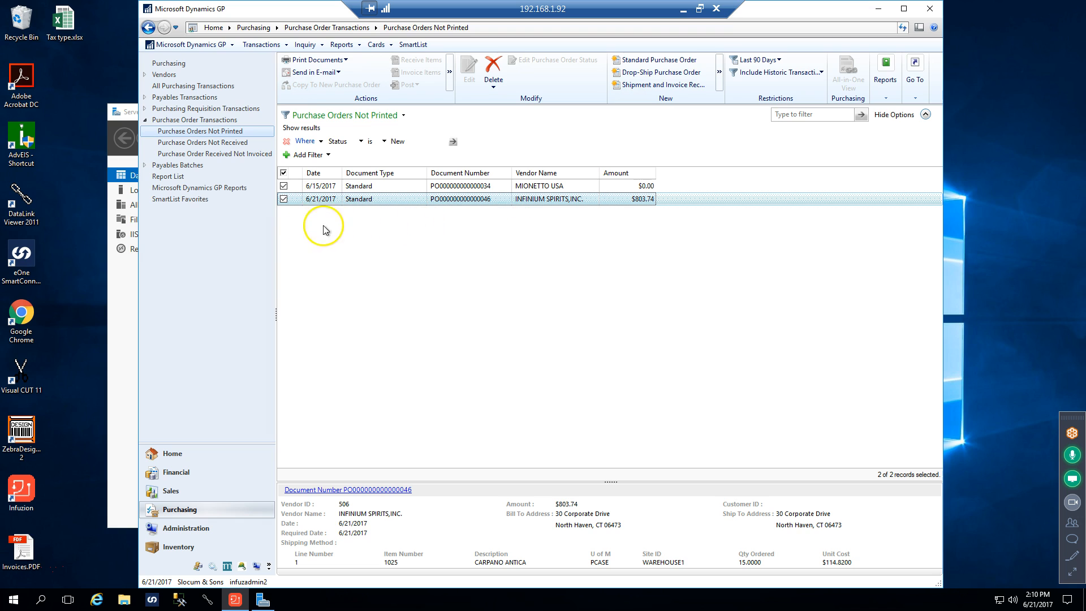
click(284, 173)
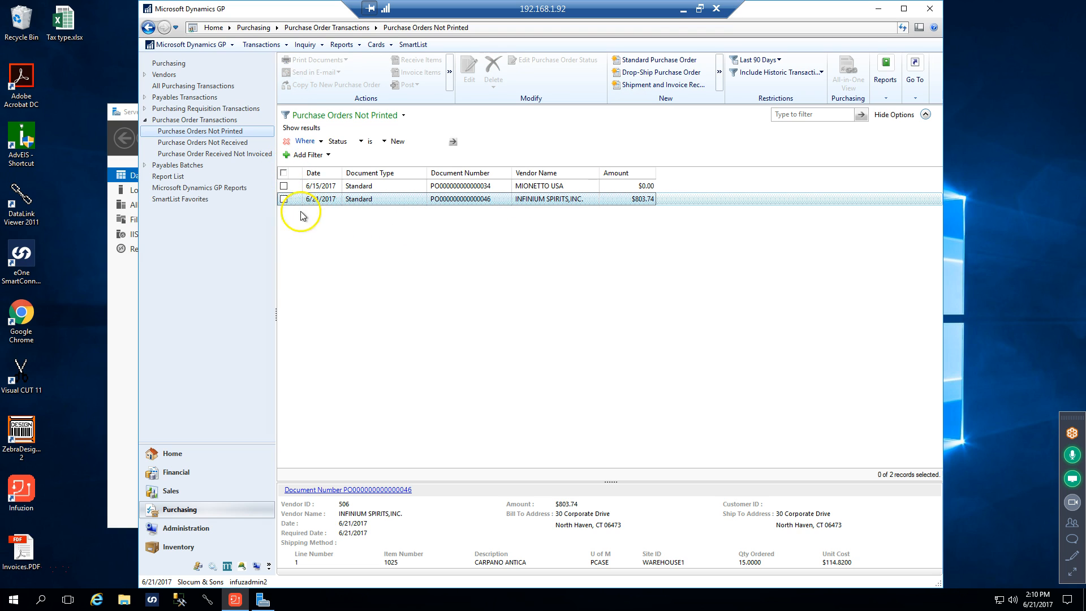
click(902, 28)
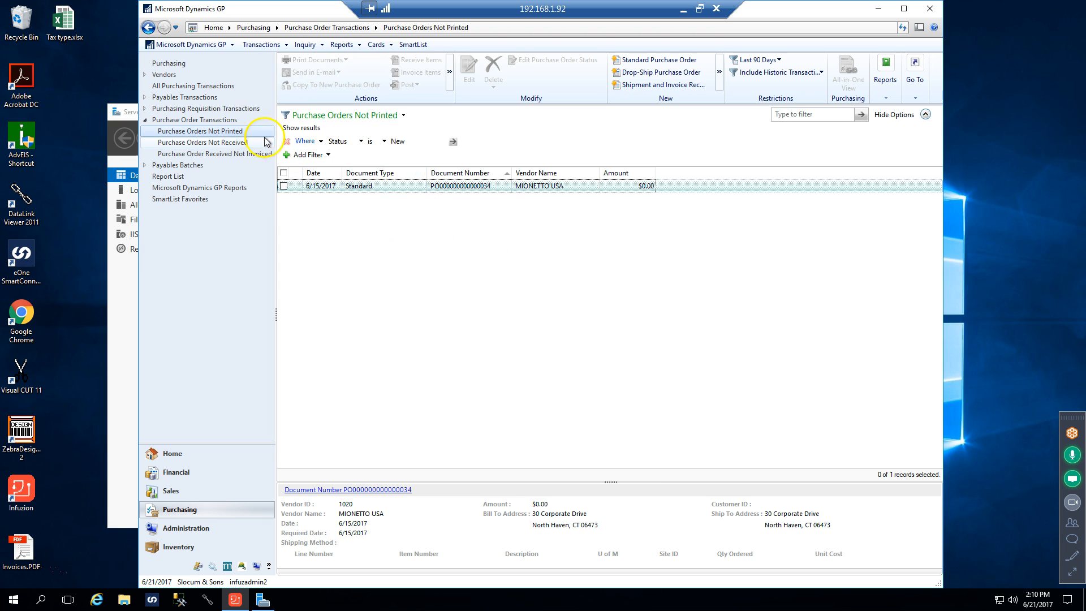
Find the $803.74 Infinium Spirits order among Purchase Orders Not Received and examine its status window with expanded line details
click(235, 146)
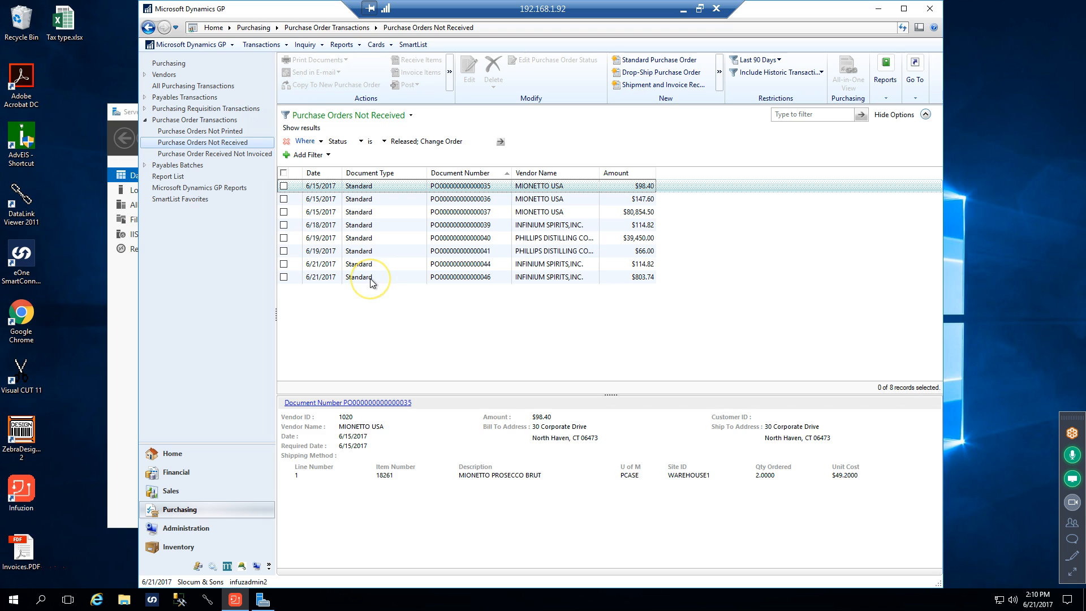
click(505, 278)
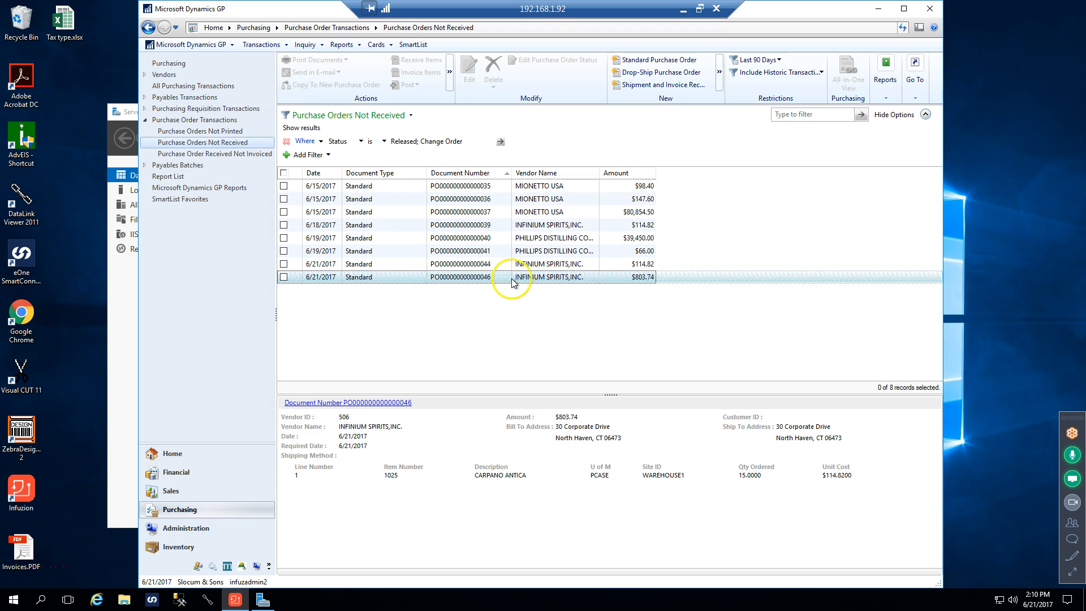
click(284, 278)
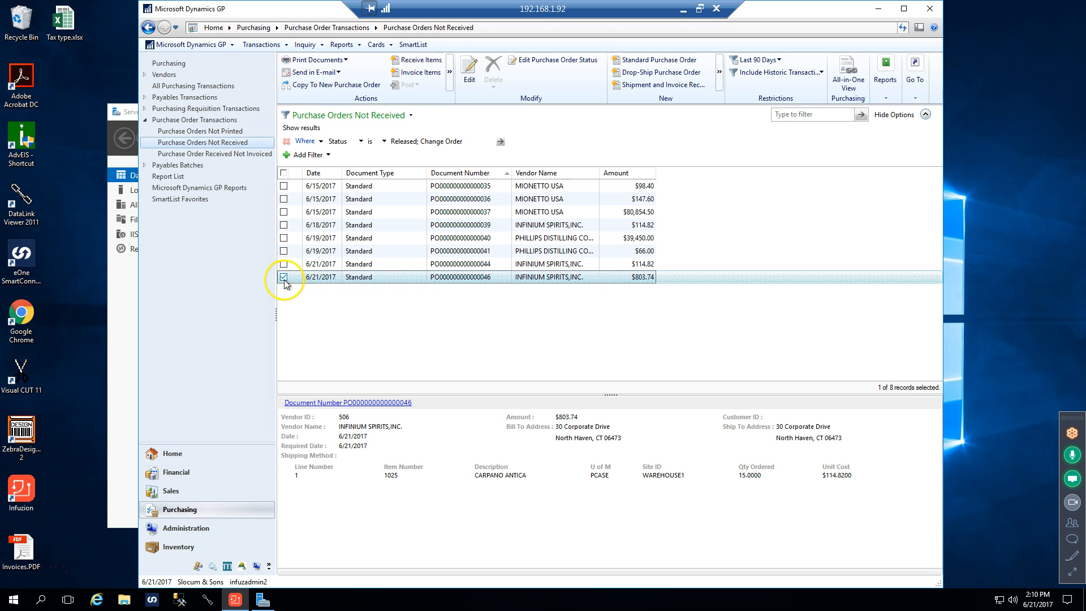
click(528, 60)
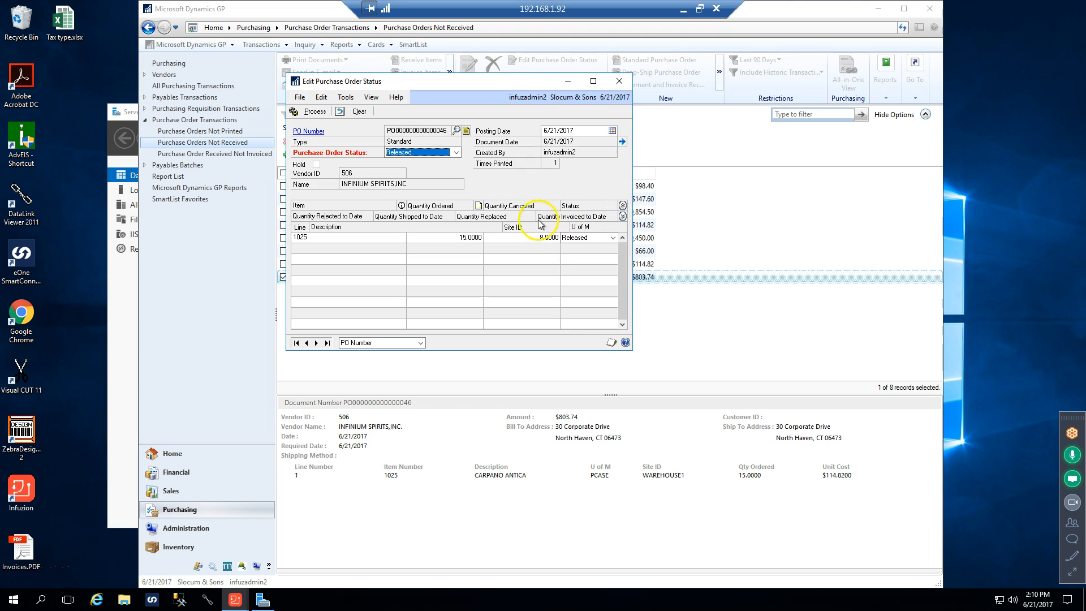
click(623, 217)
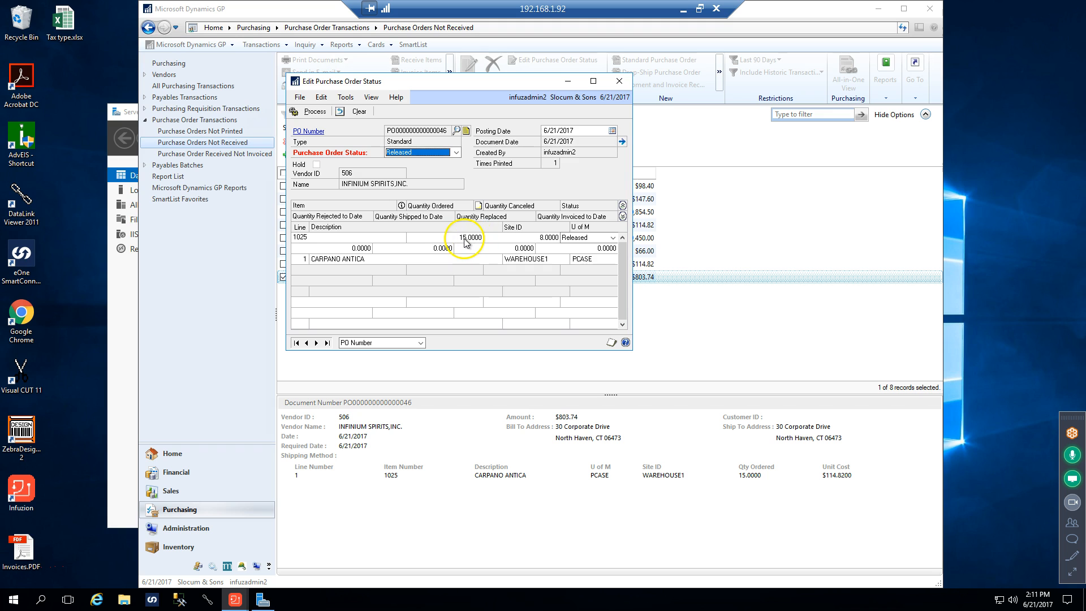
click(620, 83)
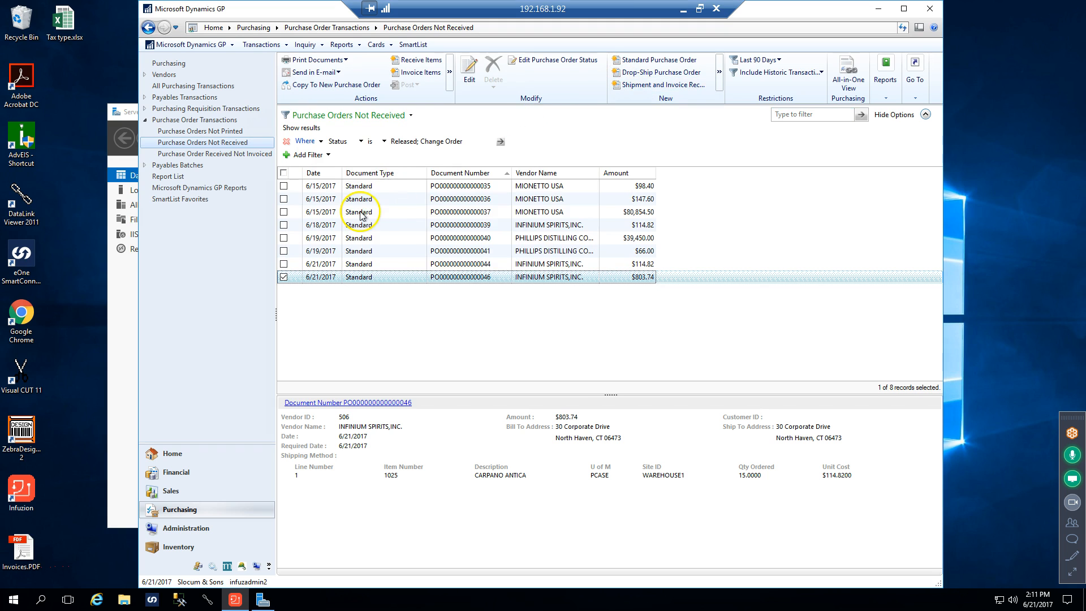
Set the quantity ordered of item 1025 on the $803.74 Infinium Spirits order to 20, save it and check the order's status
click(470, 76)
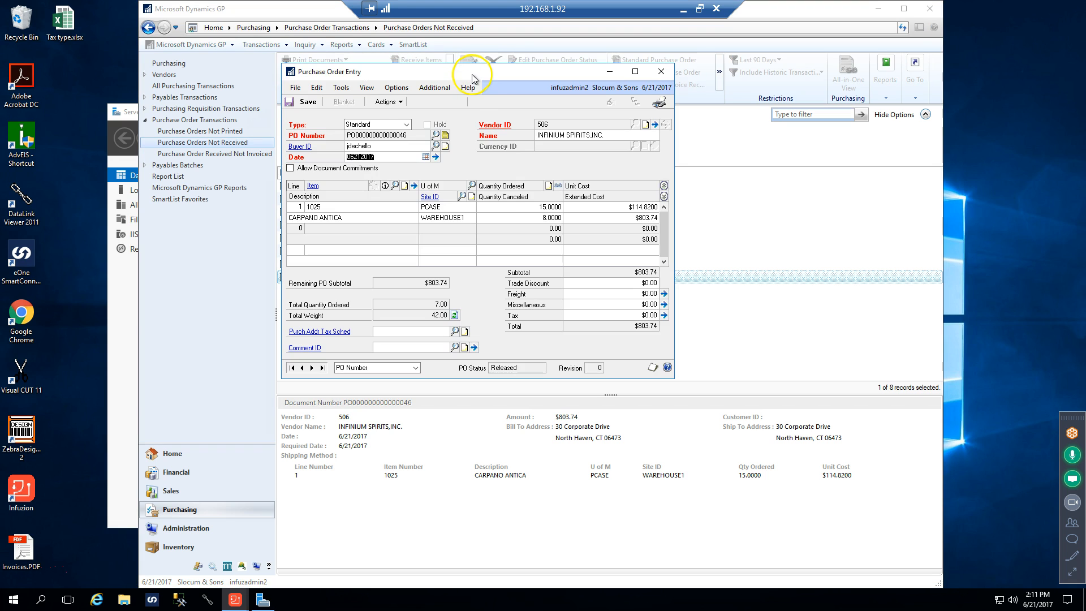
click(526, 208)
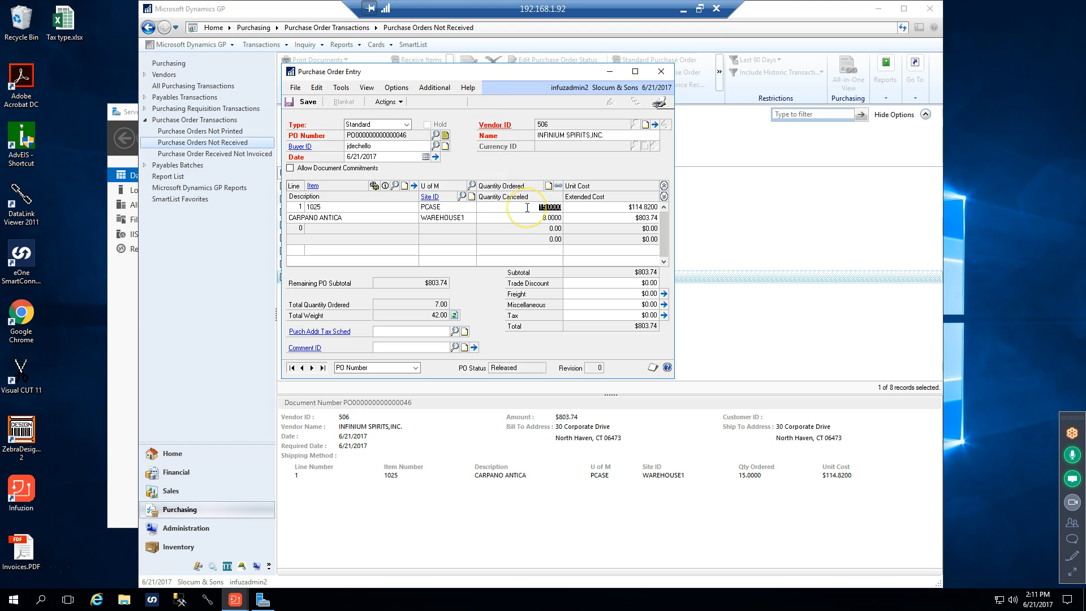
text(20)
key(Tab)
click(308, 103)
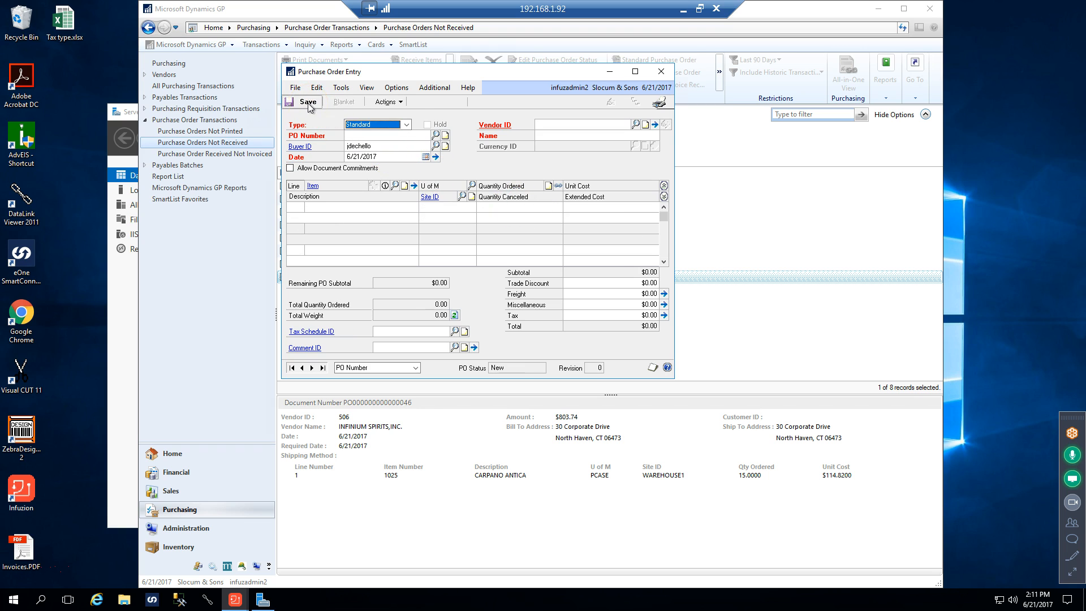
click(661, 72)
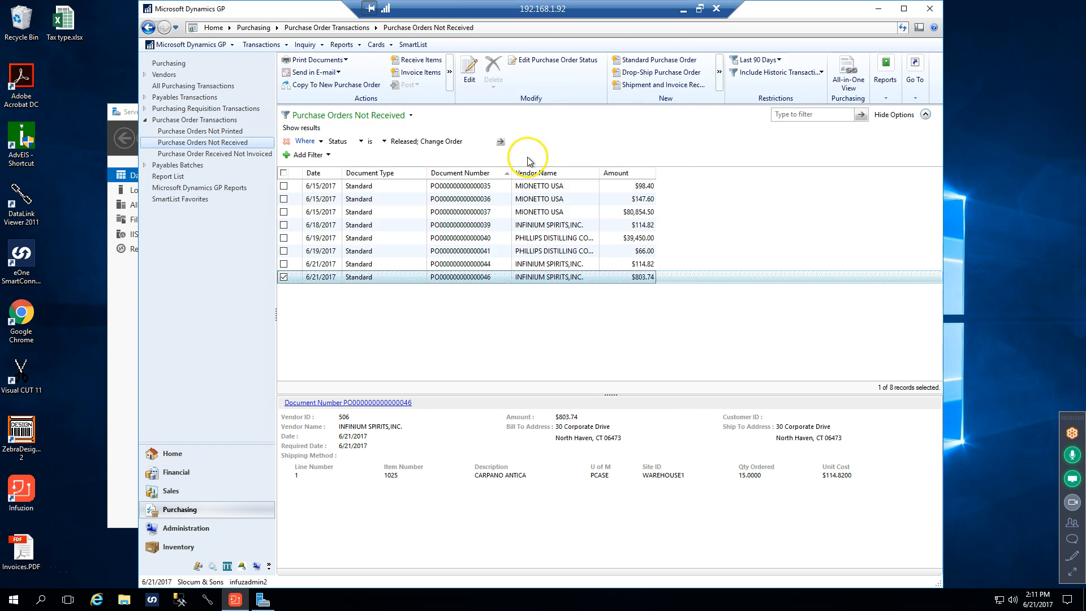
click(537, 63)
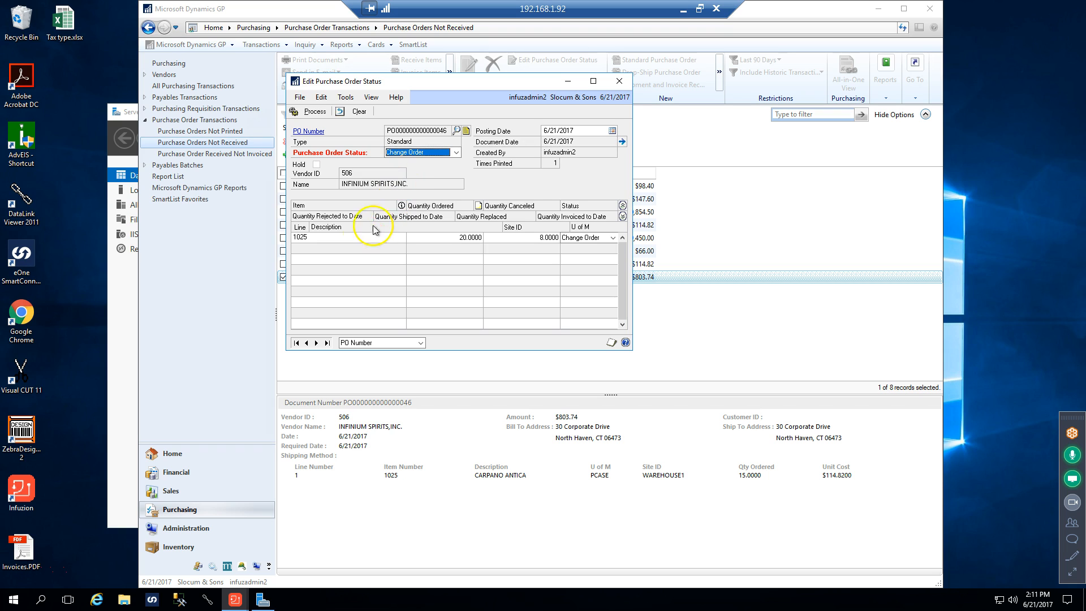
click(618, 82)
Print the changed Infinium Spirits purchase order on Blank Paper from its inquiry window, review the preview and close both windows
click(283, 277)
double_click(319, 278)
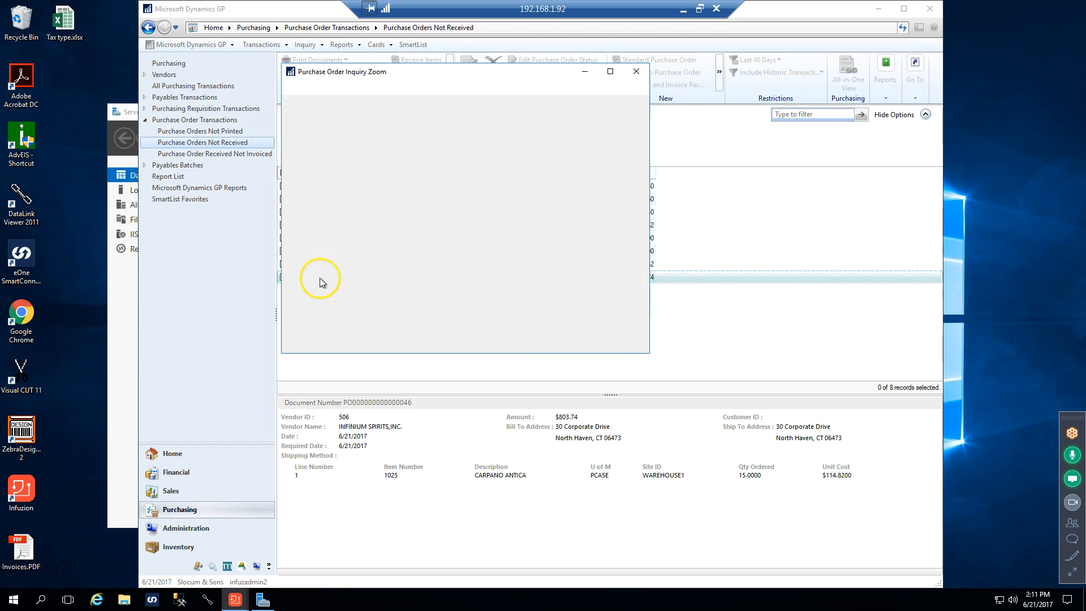
click(639, 102)
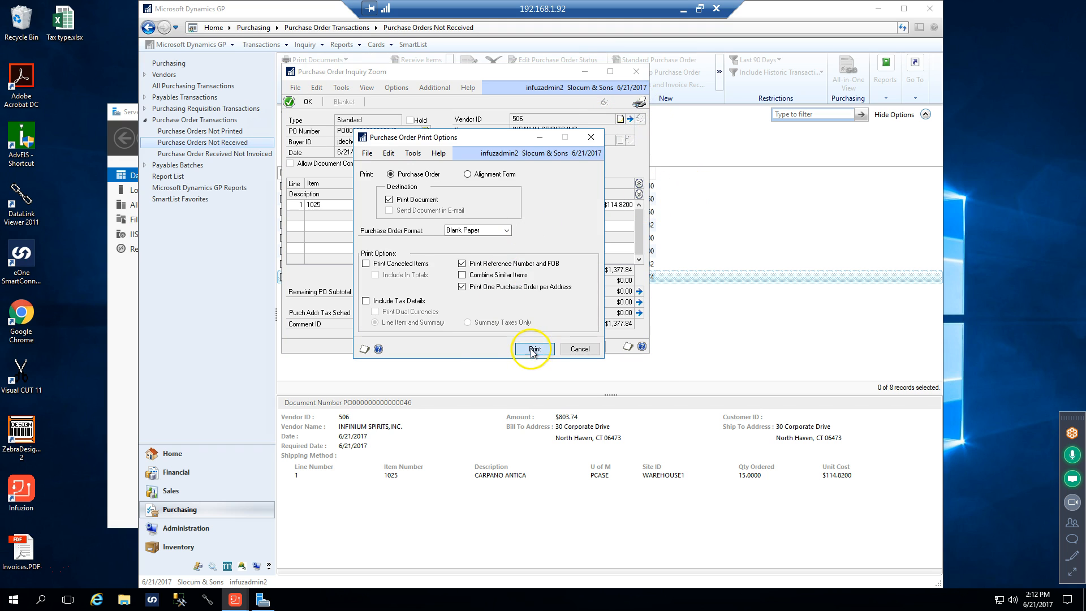
click(533, 350)
click(584, 389)
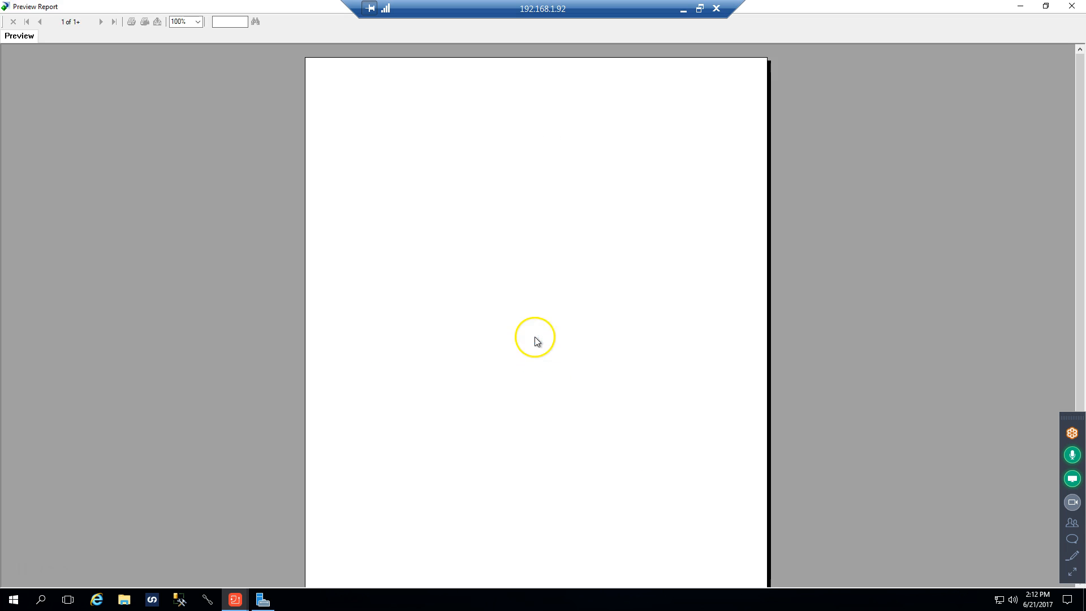
click(715, 163)
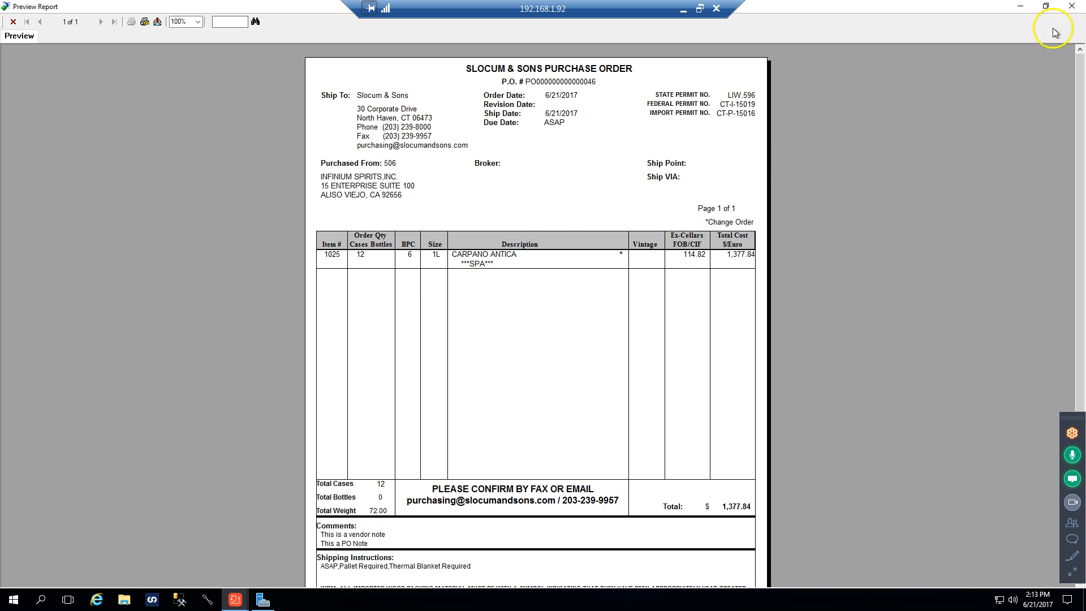
click(1070, 8)
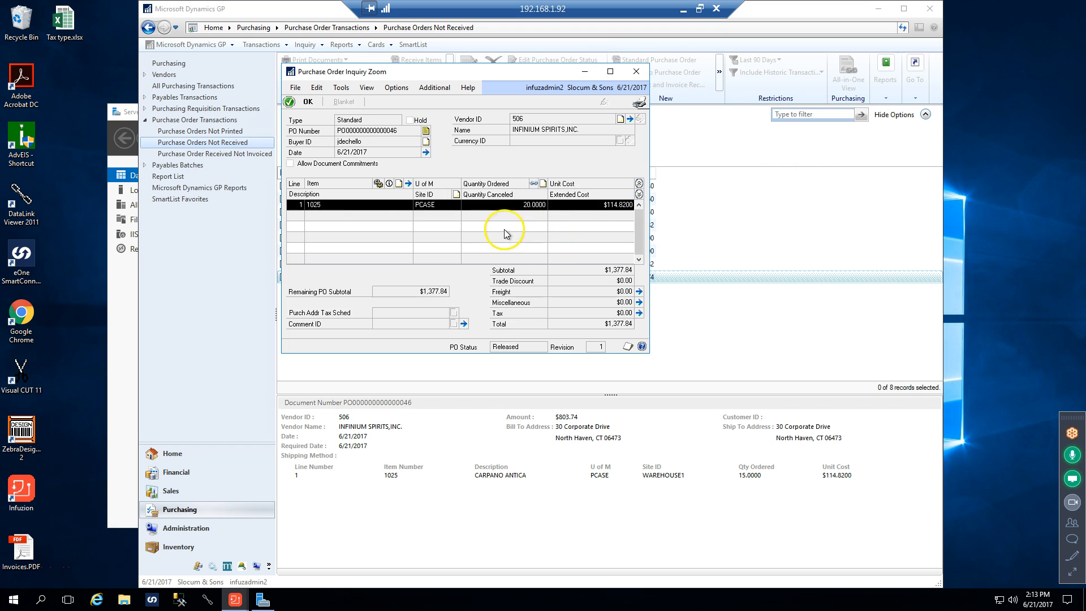
click(636, 72)
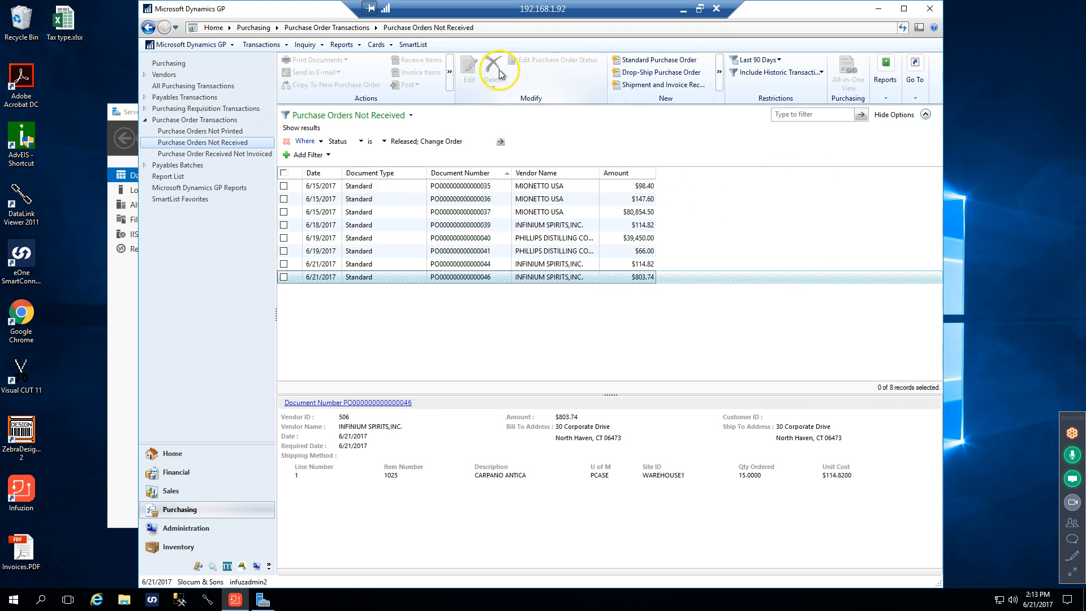
Reopen the same Infinium Spirits order for editing and add a second line for item 1025 with quantity 1 and unit cost $0.00
click(283, 276)
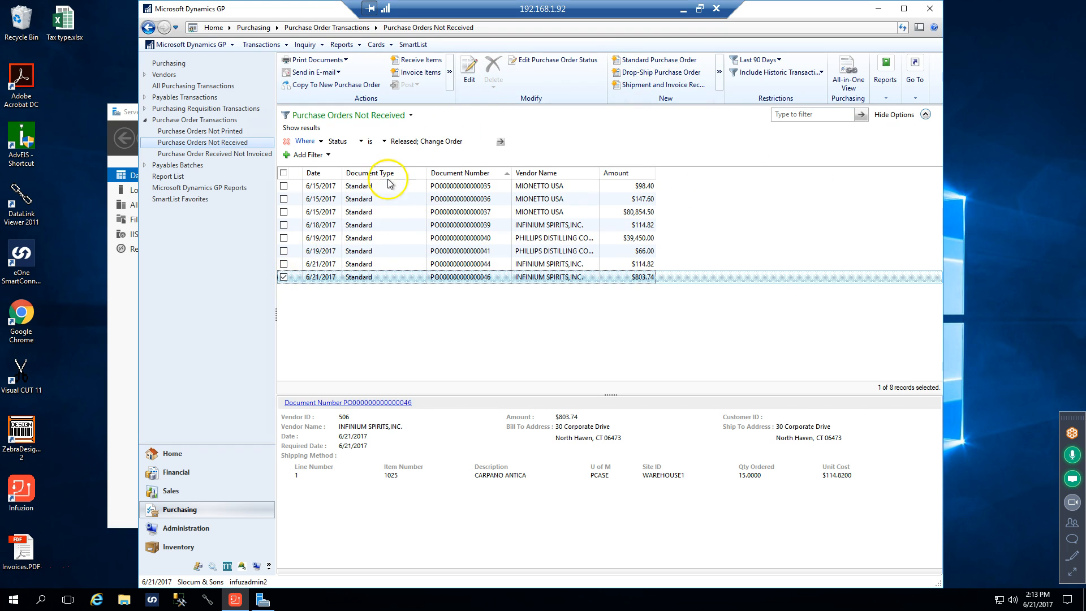
click(476, 75)
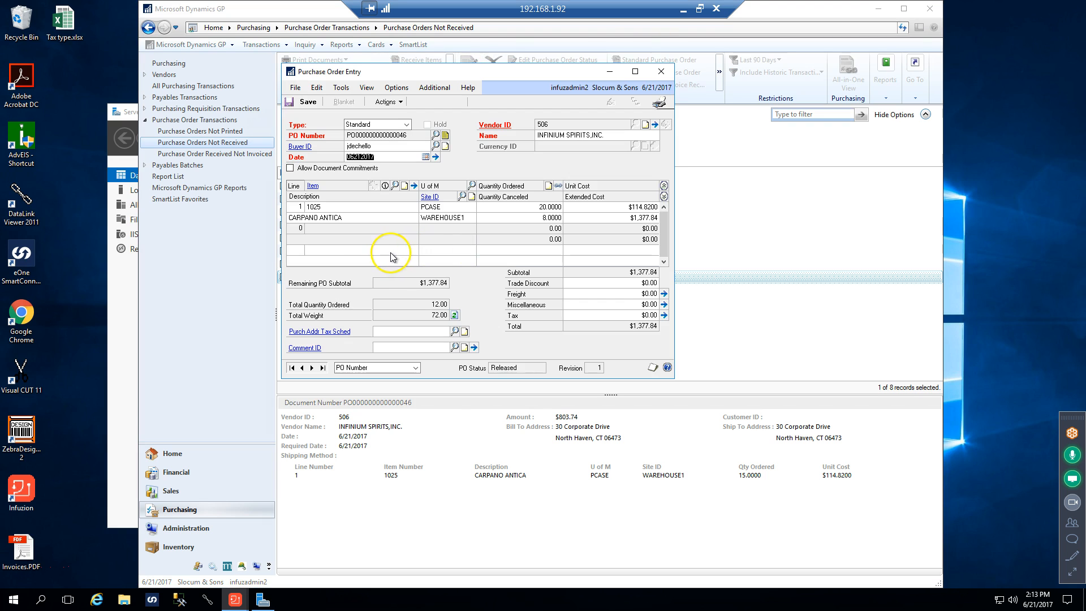
click(326, 230)
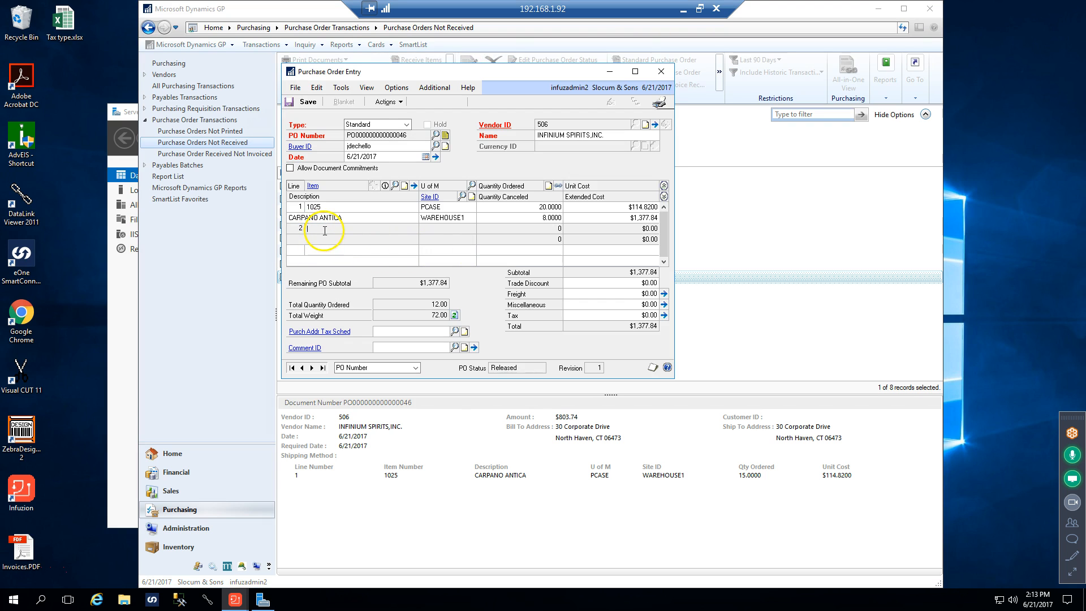
text(1025)
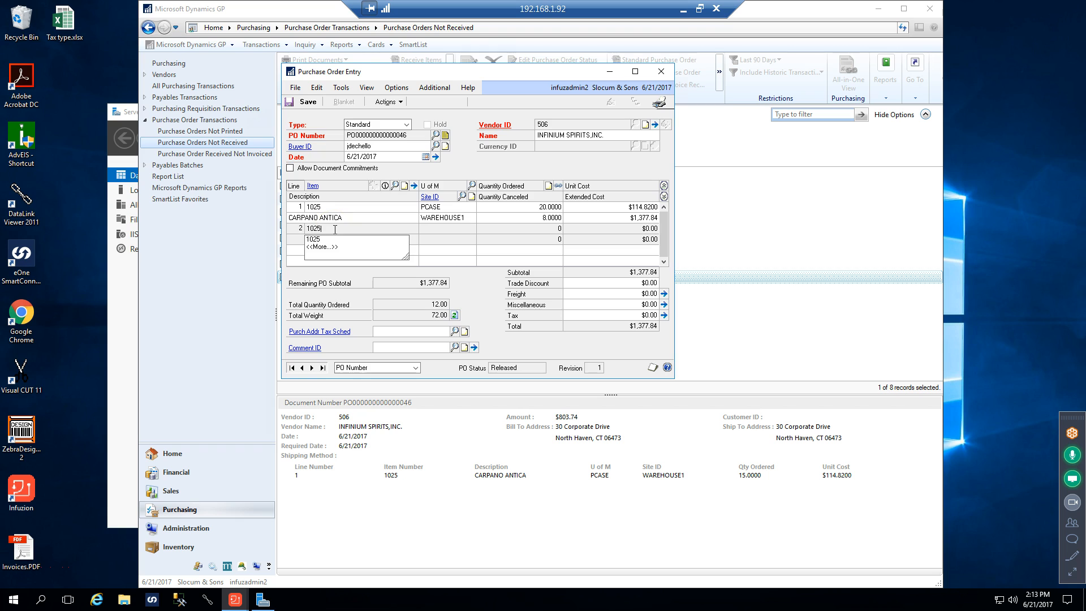
key(Tab)
key(Tab)
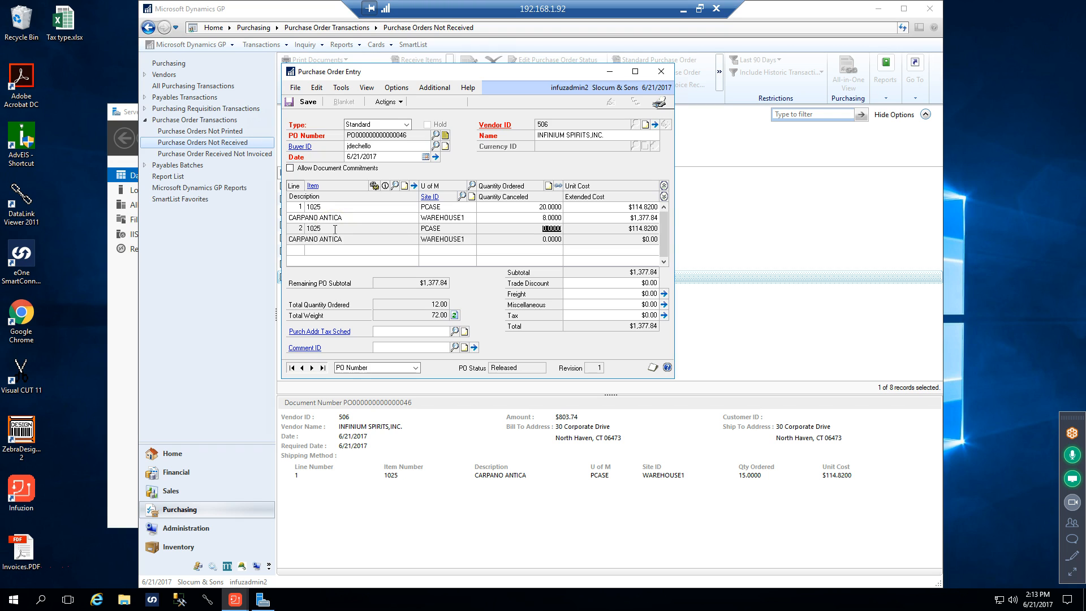
text(1)
key(Tab)
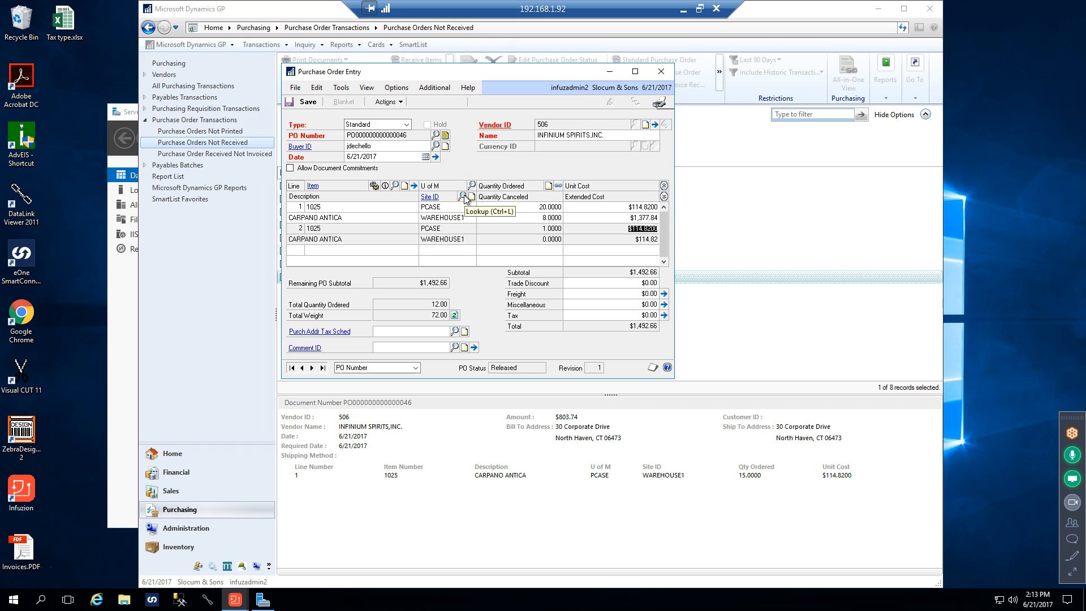
text(0)
click(382, 239)
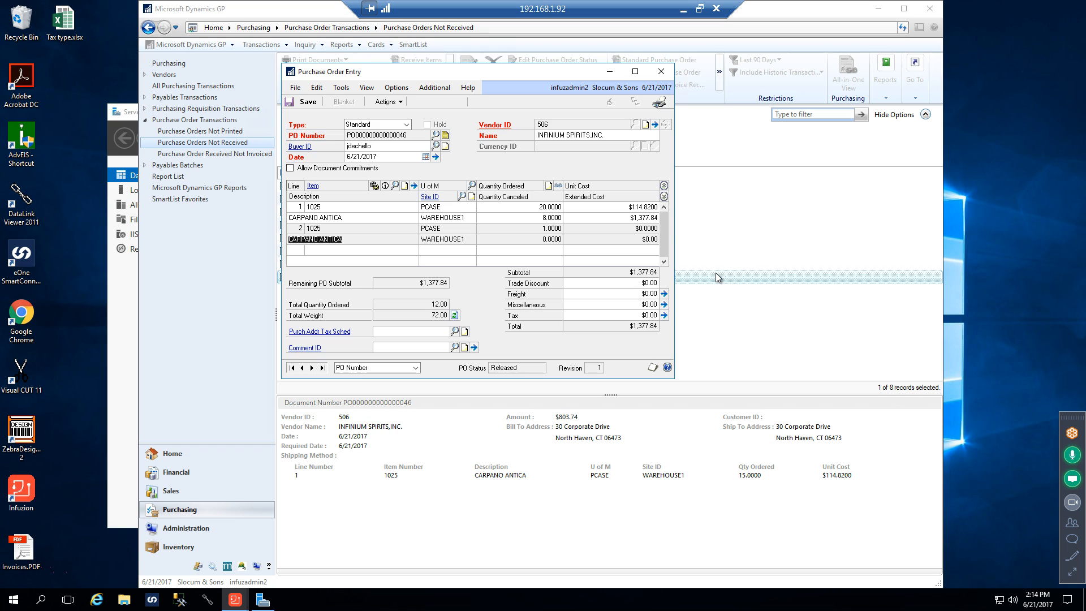
Try a trade discount of $114.82 on the order and clear it again
click(636, 282)
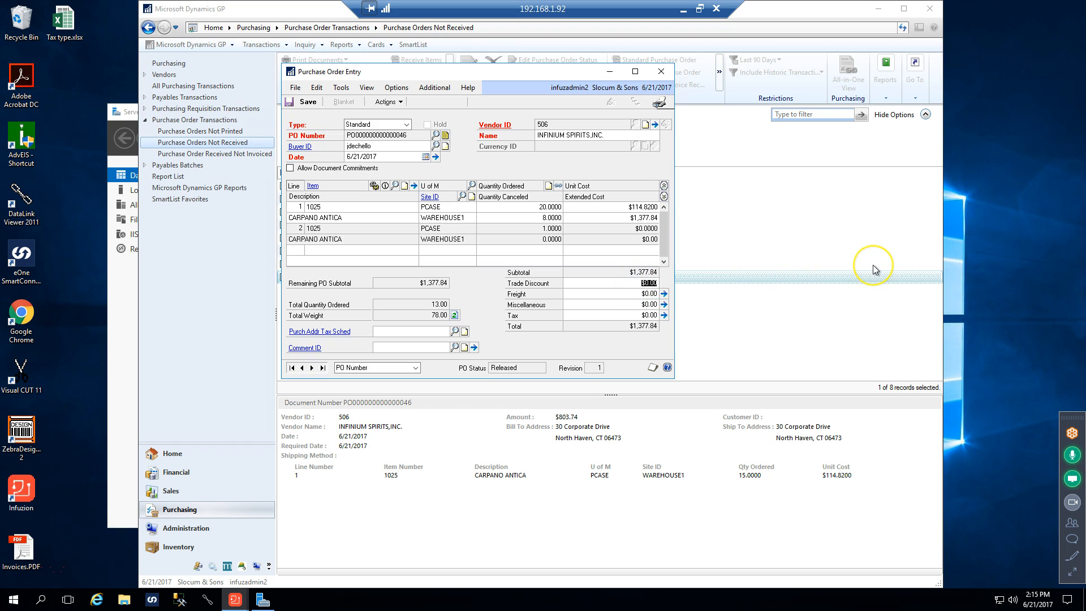
text(114.30)
key(Tab)
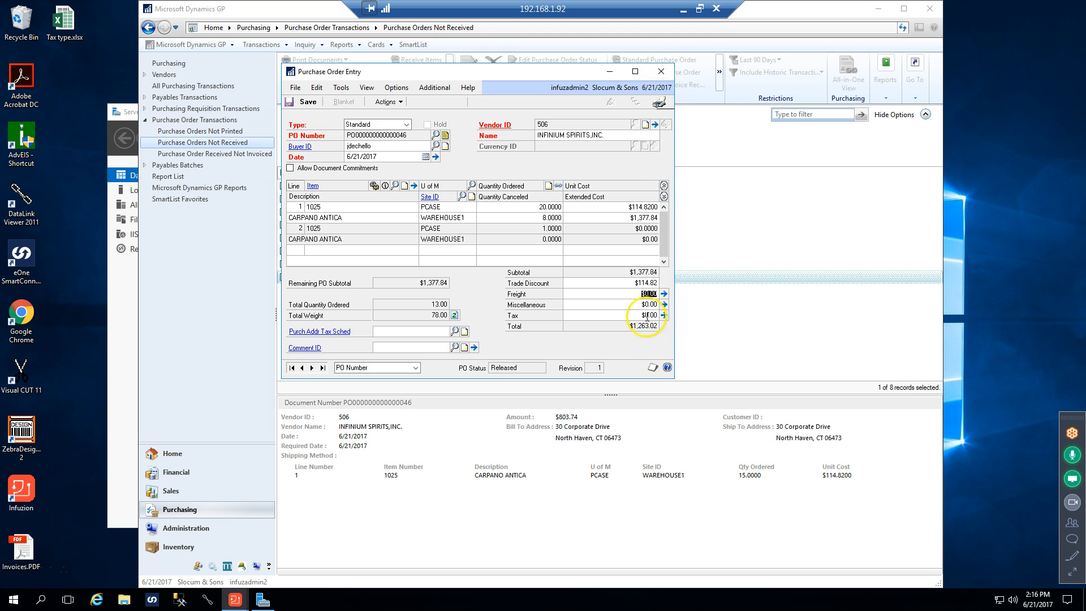
click(624, 283)
key(Delete)
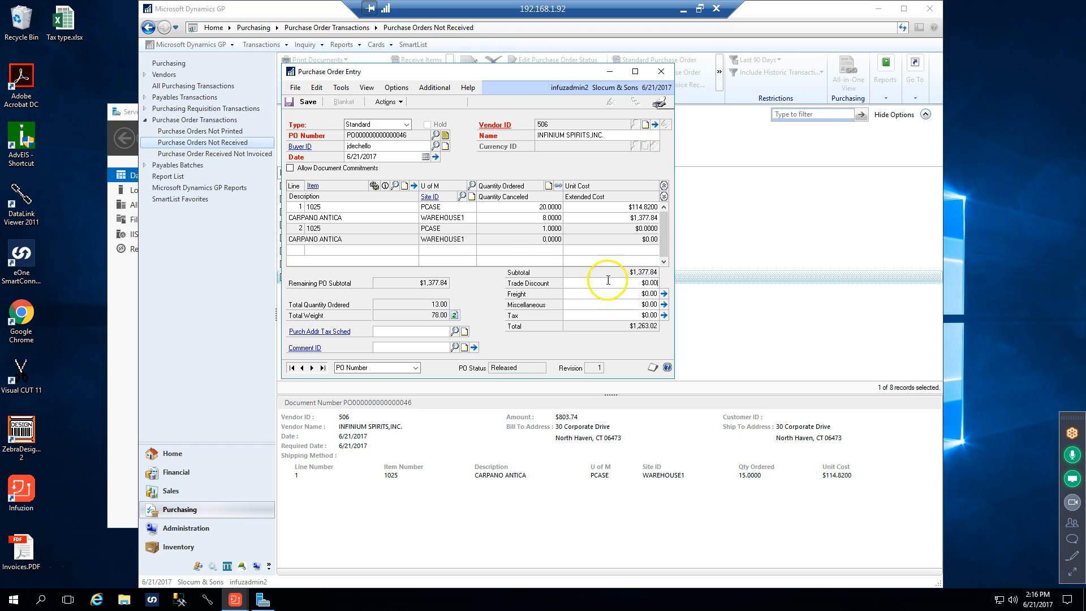
Delete the second item 1025 line from the purchase order and save the order
click(324, 225)
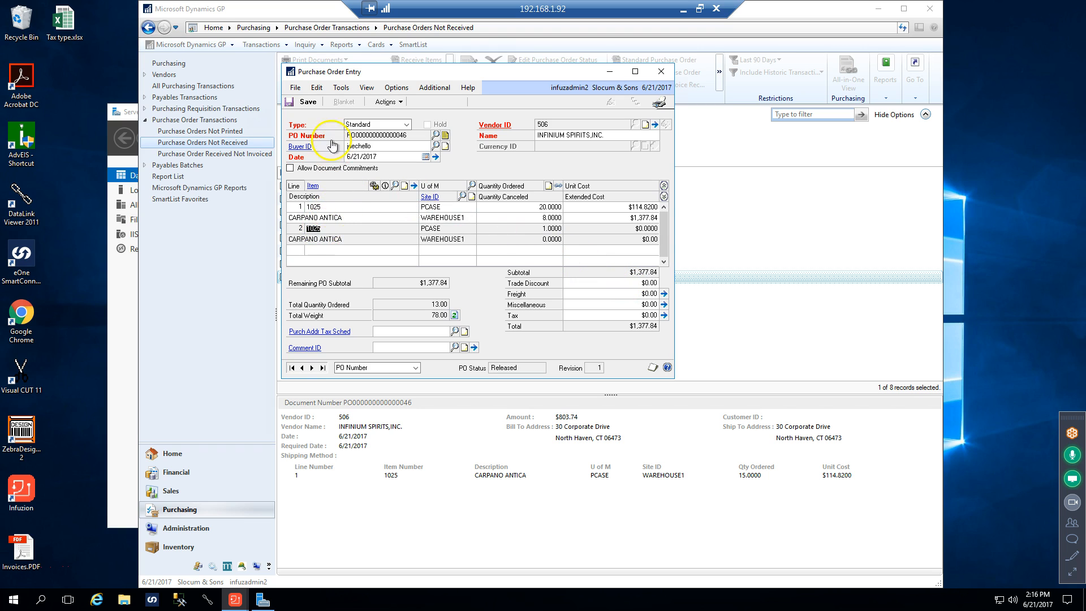
click(313, 90)
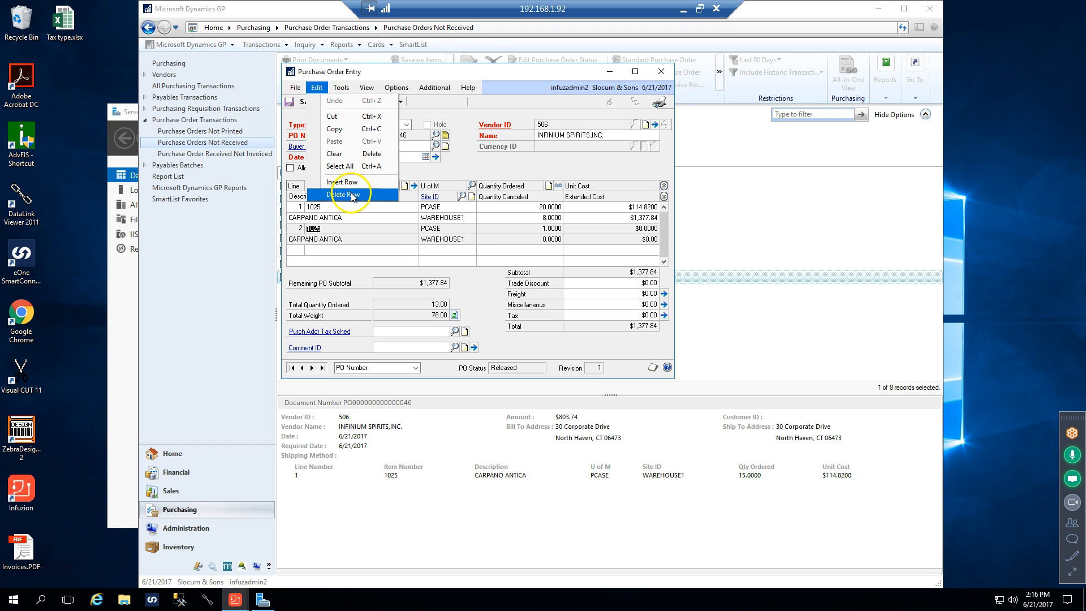
click(354, 202)
click(520, 332)
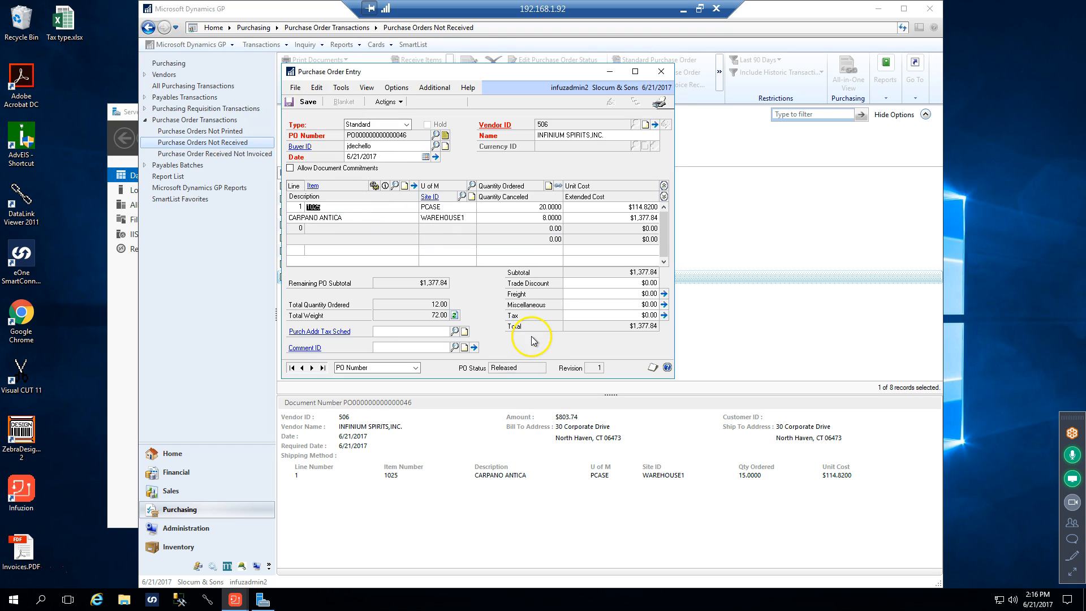
click(306, 102)
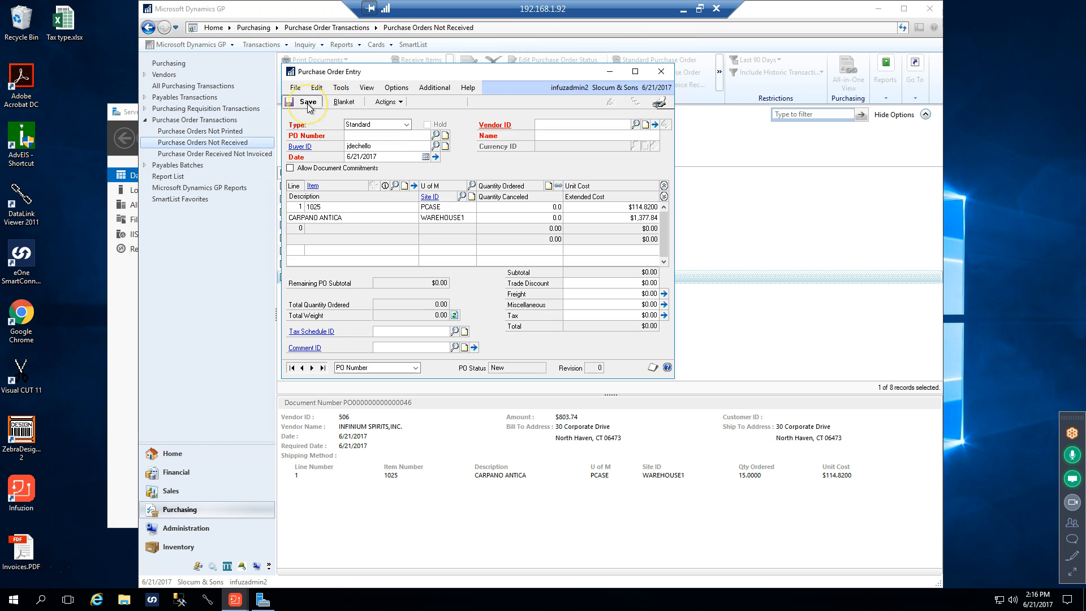
Close the purchase order entry window and deselect the $803.74 Infinium Spirits order in the list
click(661, 71)
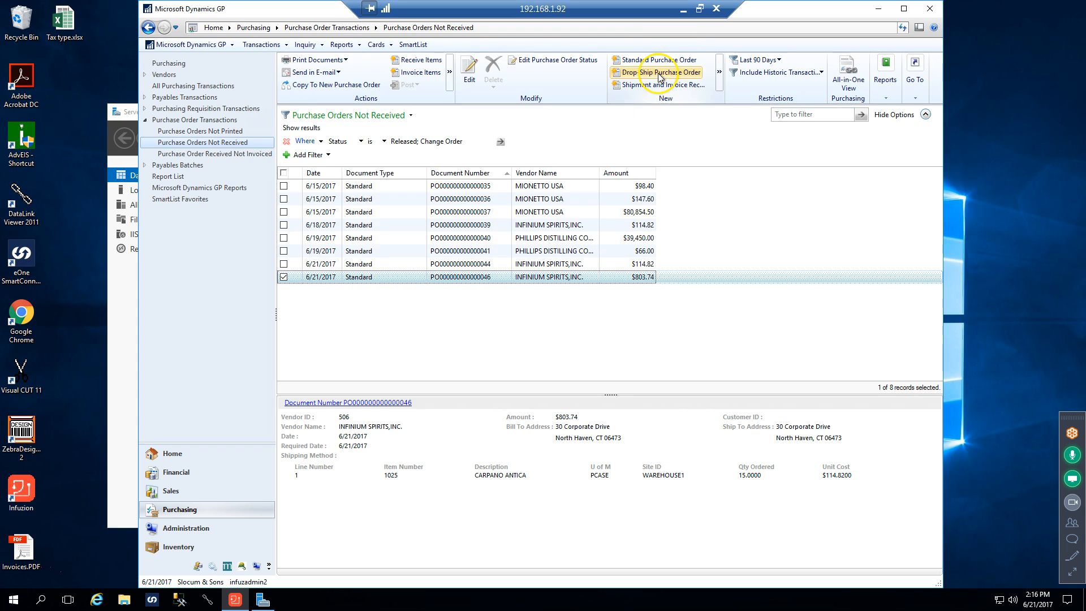
click(284, 277)
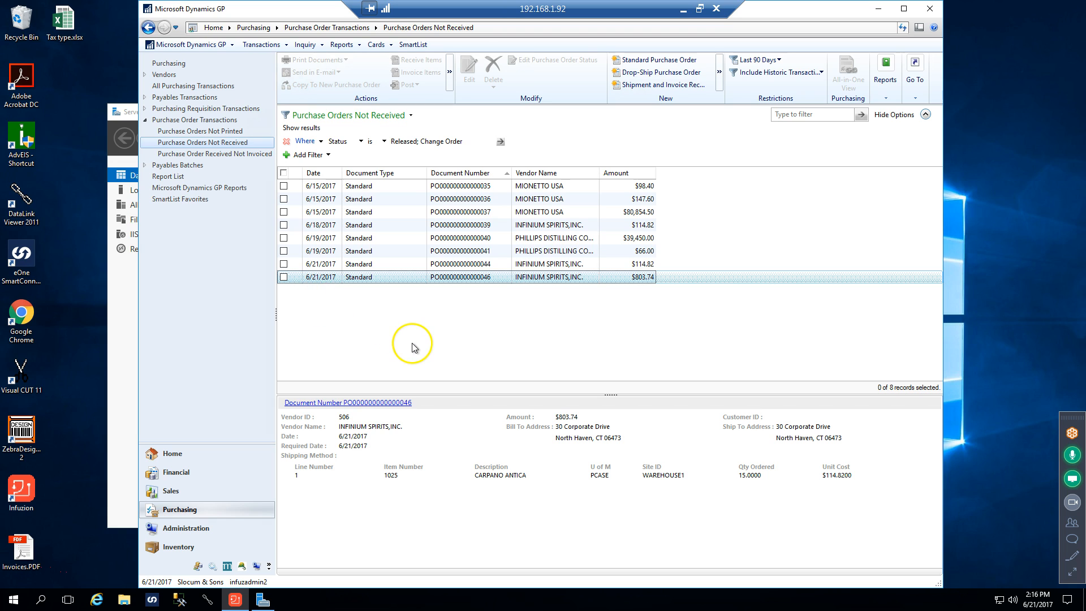
Switch to DataLink Viewer, browse the report folders from Purchases up to Infuzion-sql01, and leave the report selection without opening anything
click(236, 601)
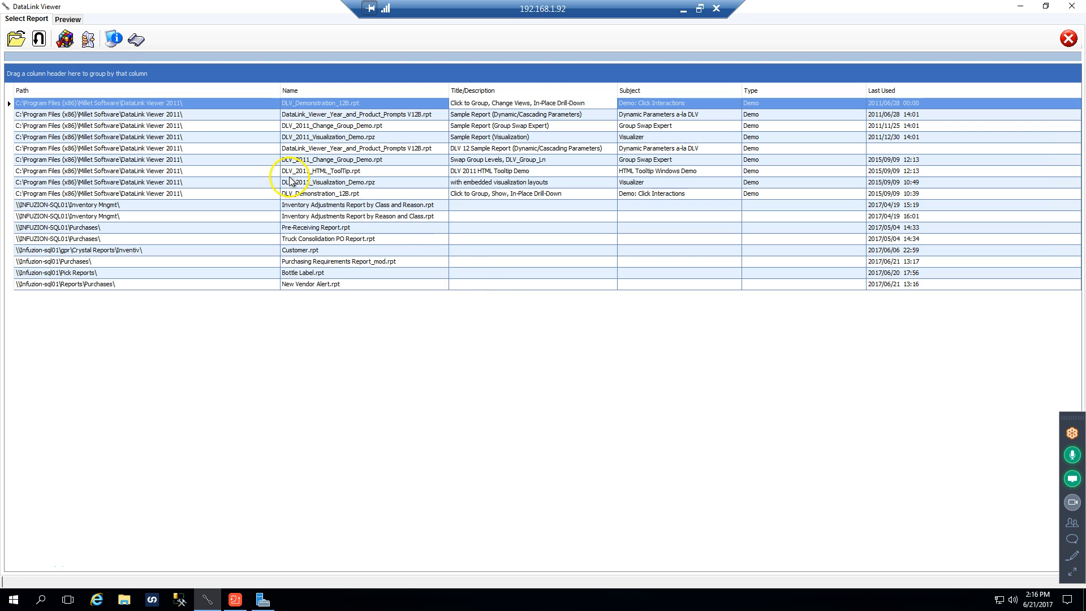
click(23, 43)
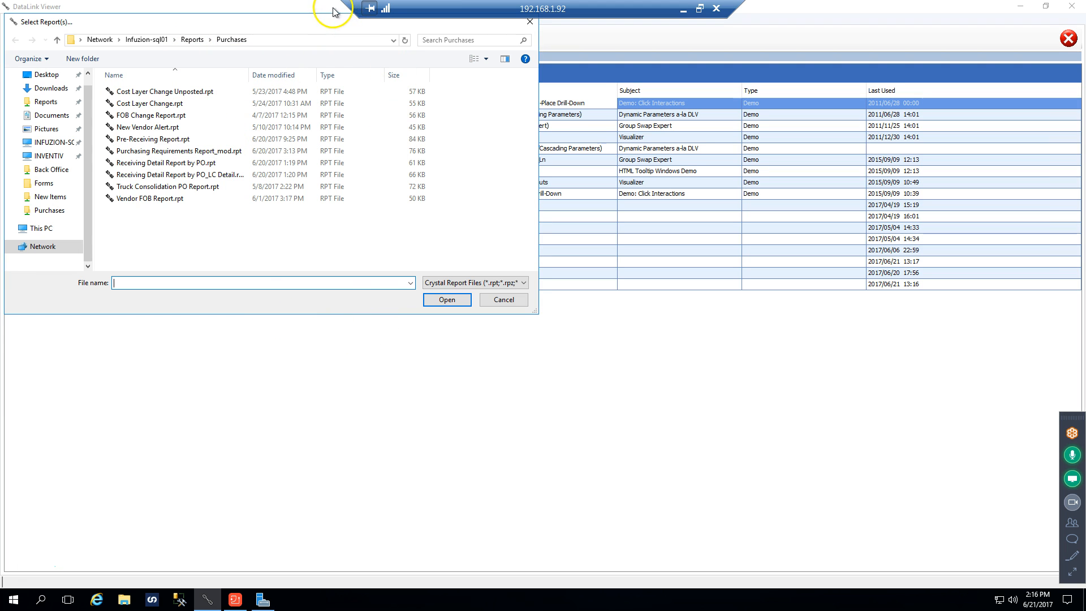
click(500, 301)
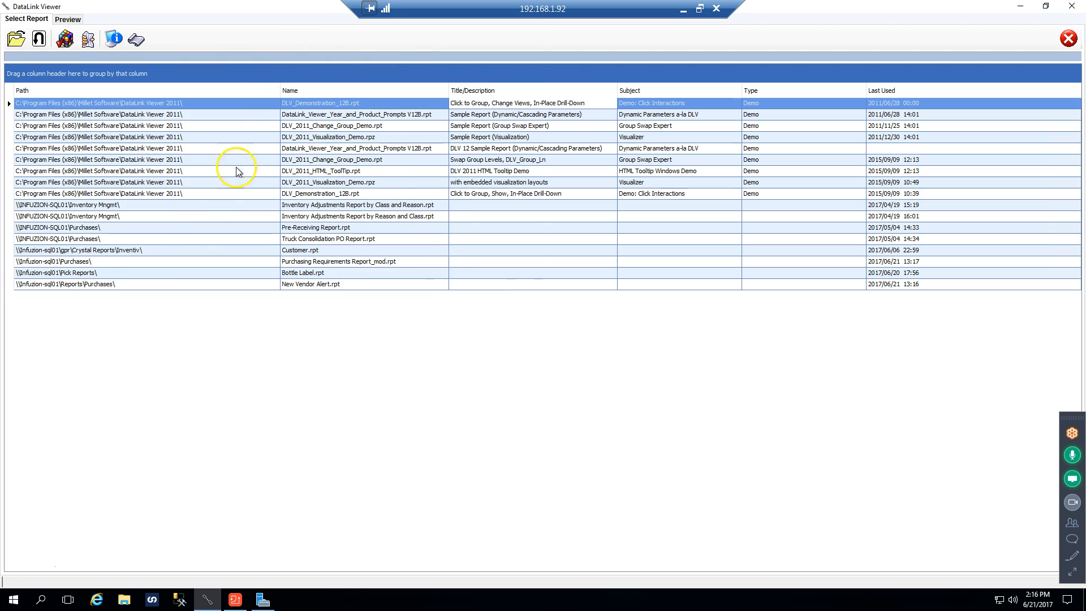
click(16, 39)
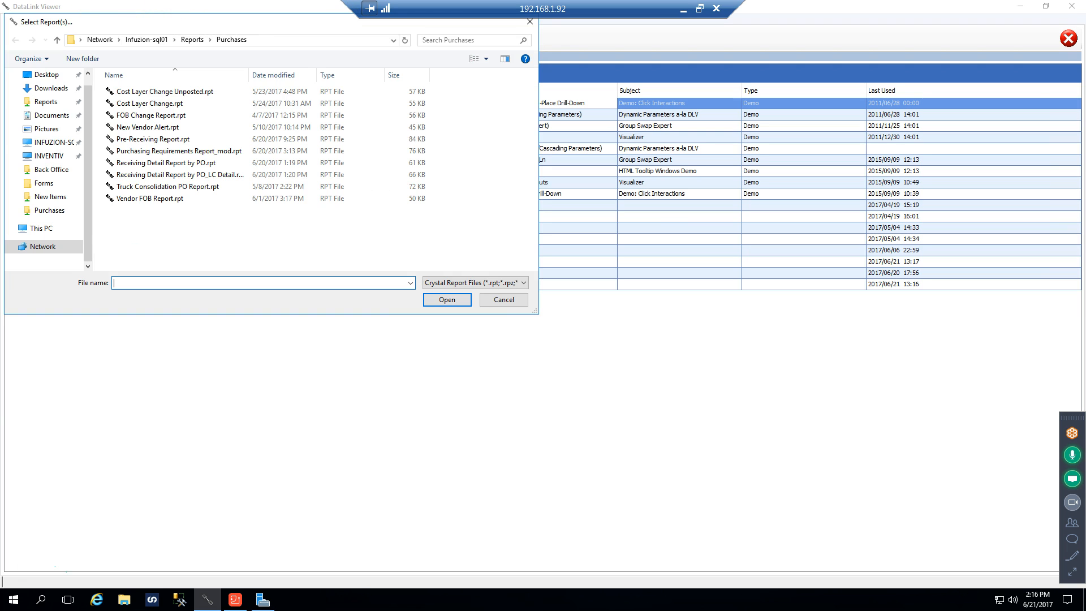
drag(169, 24, 459, 100)
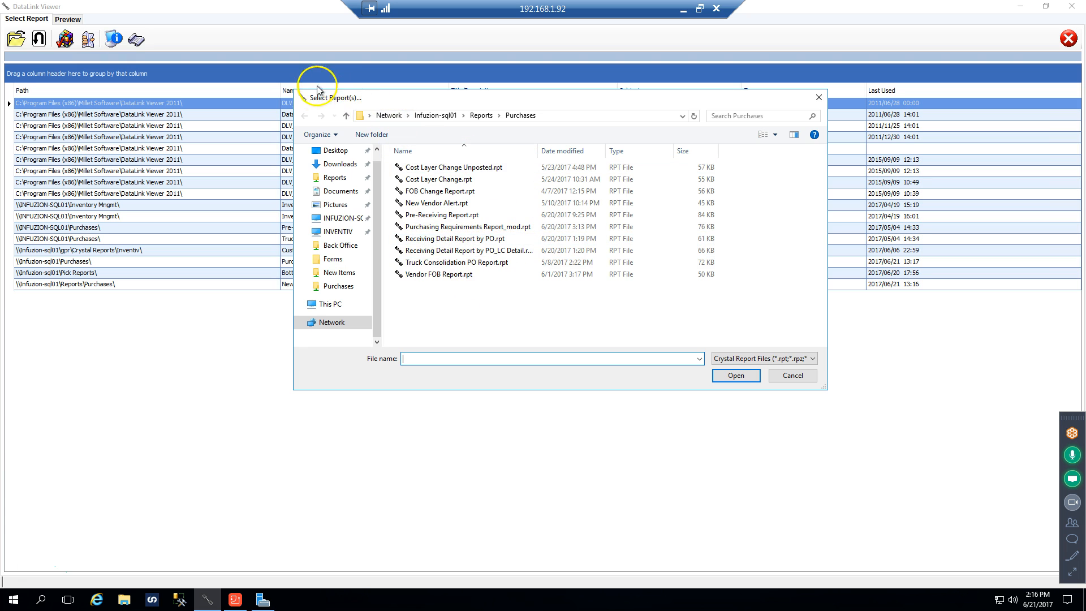
click(481, 116)
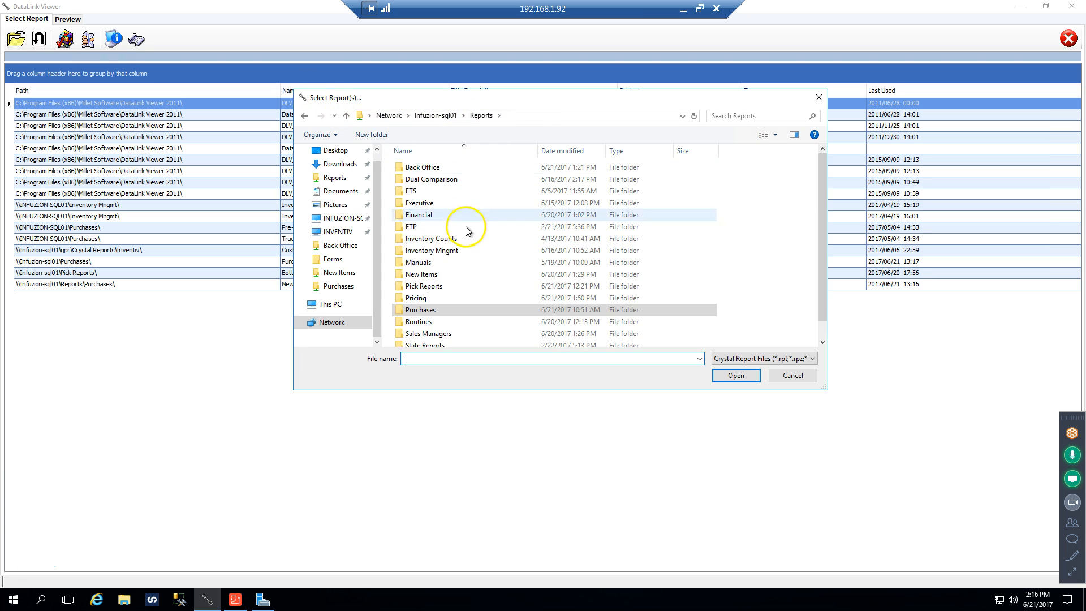
scroll(464, 232, down, 1)
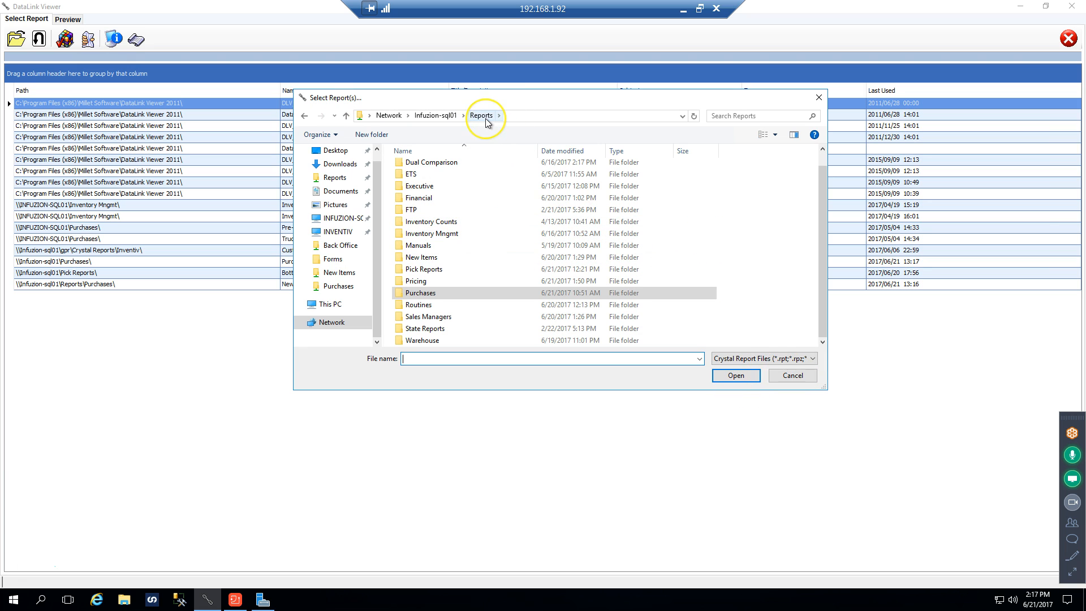
click(442, 115)
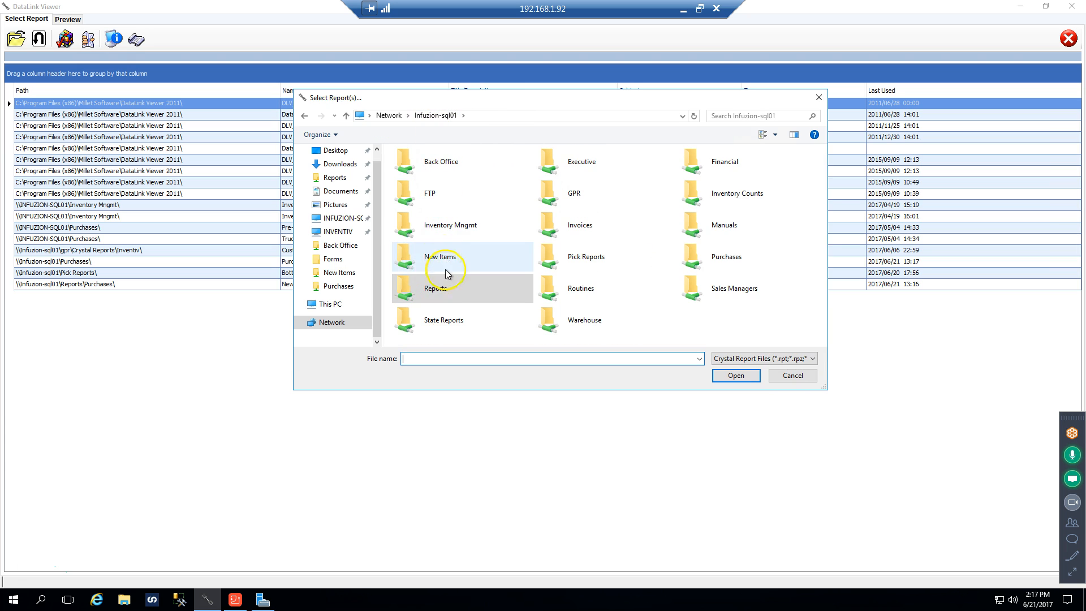
click(818, 98)
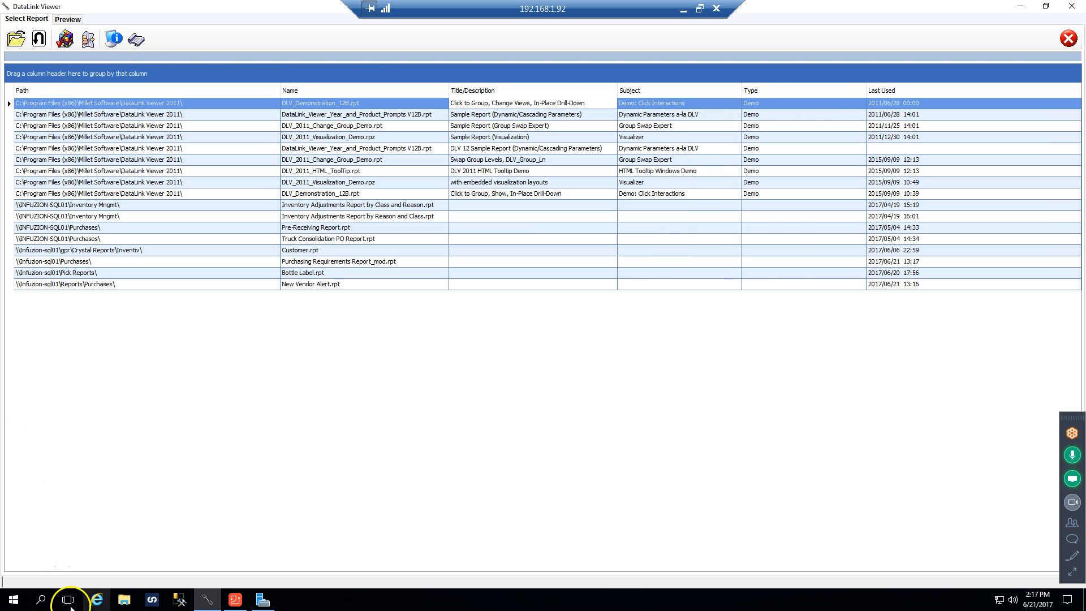
Switch to File Explorer and open Open Purchase Orders.xlsm from the Reports\Purchases folder on INFUZION-SQL01
click(123, 599)
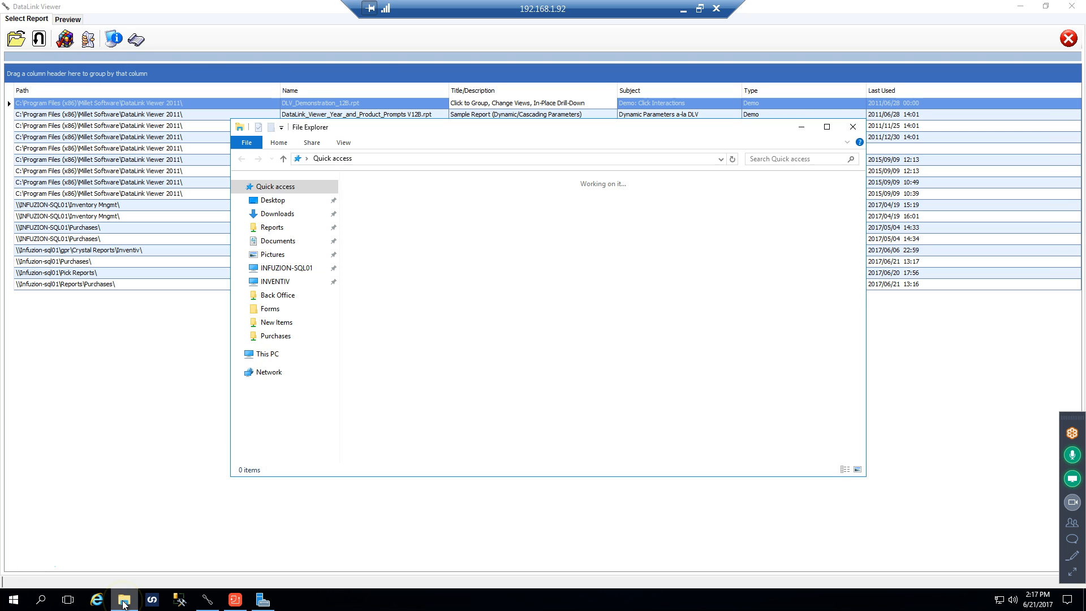
click(277, 268)
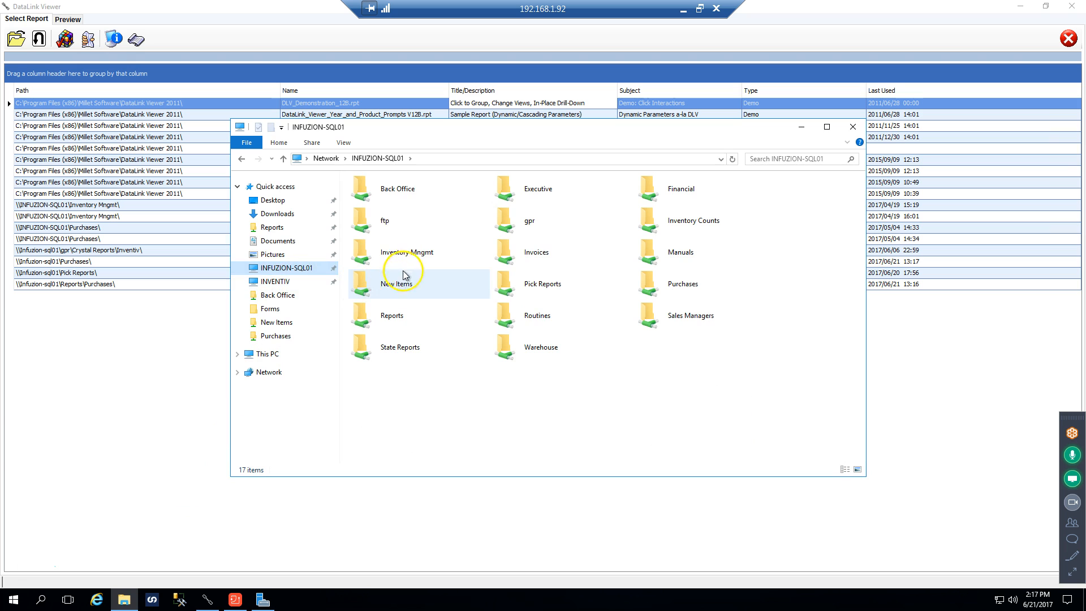
double_click(394, 313)
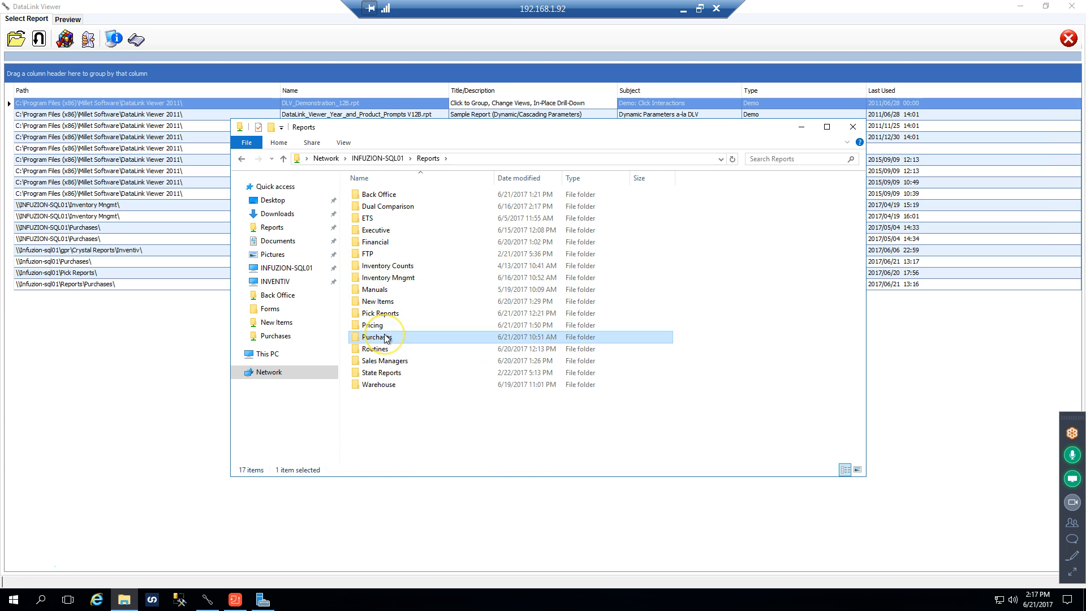
double_click(385, 337)
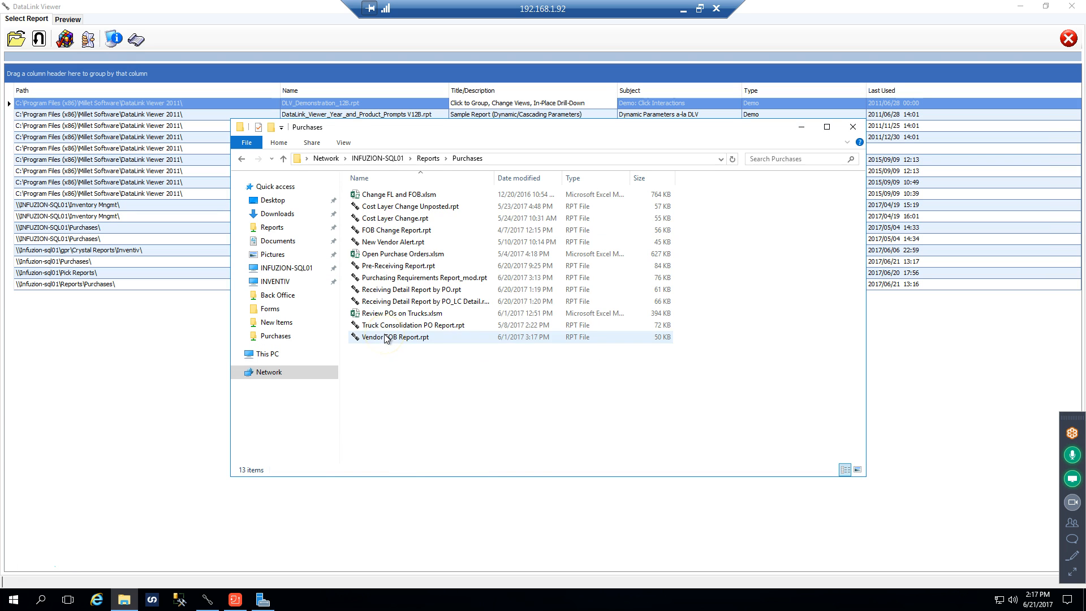
double_click(394, 256)
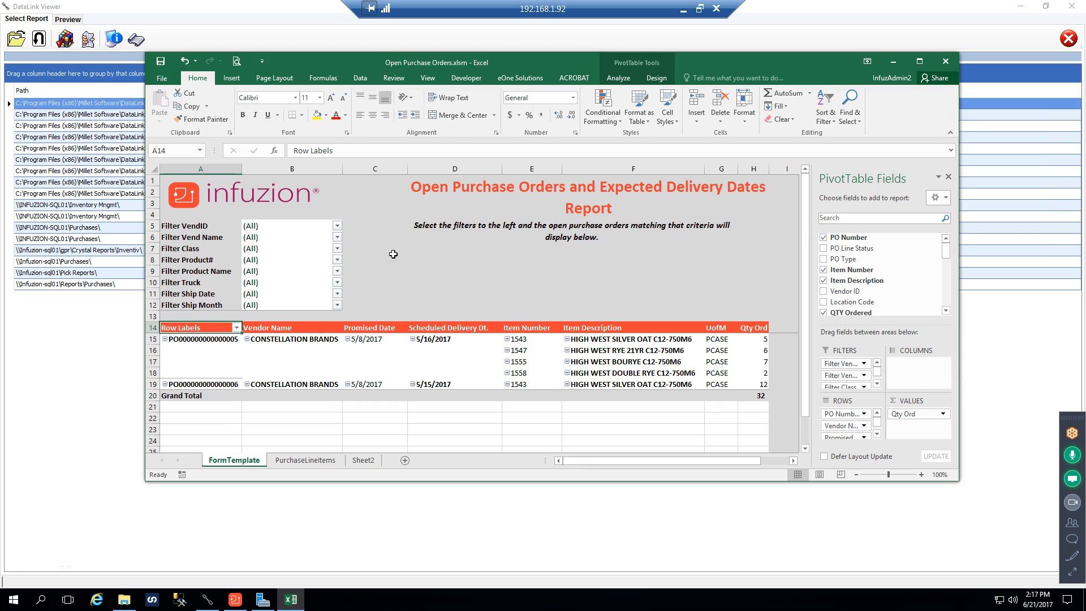
click(429, 77)
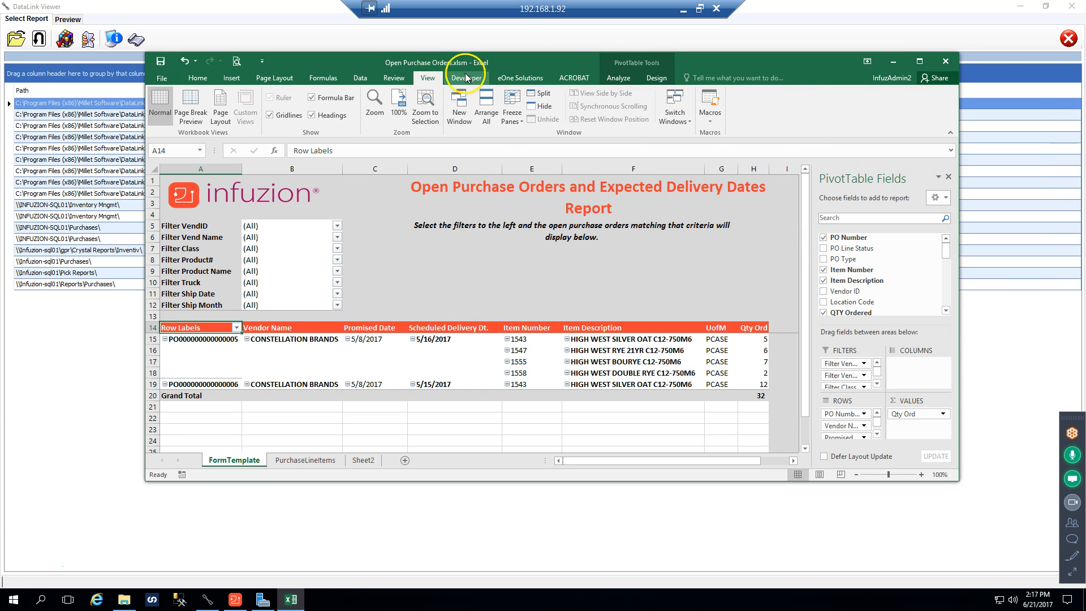
click(436, 41)
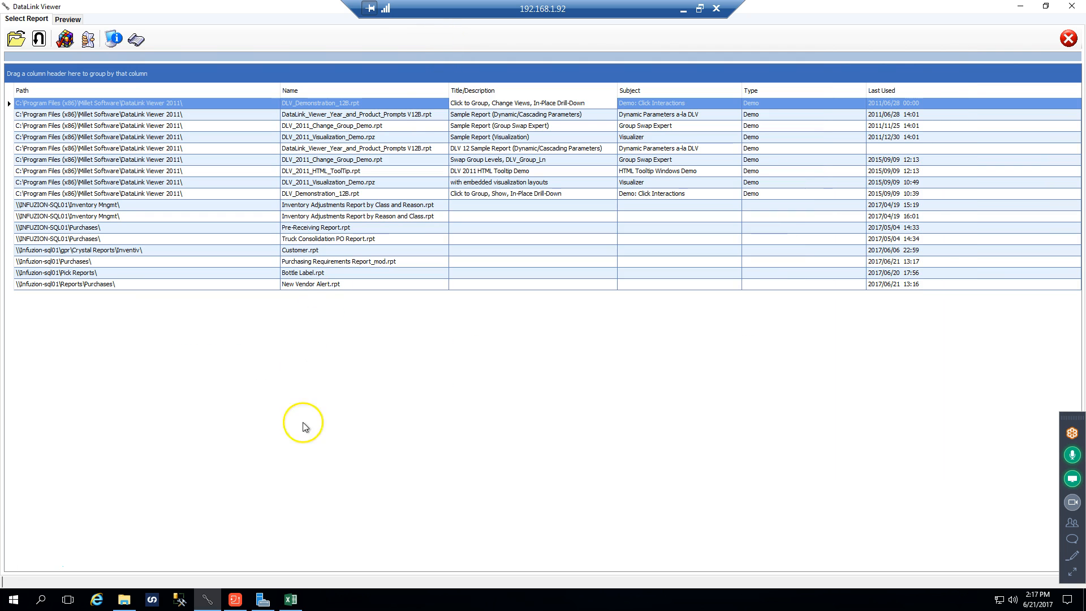
click(291, 599)
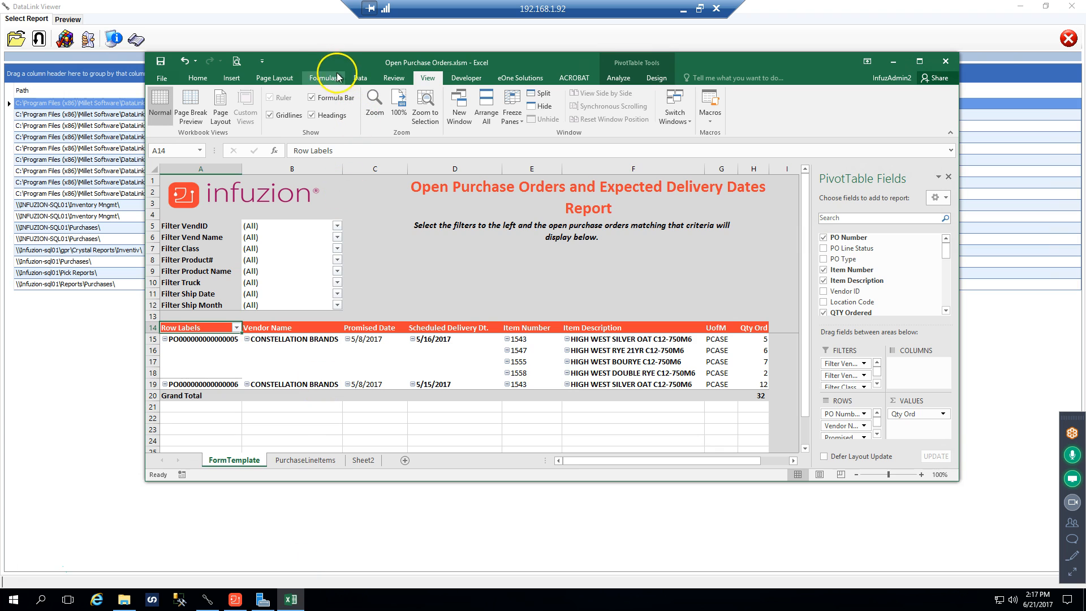
drag(320, 69, 388, 79)
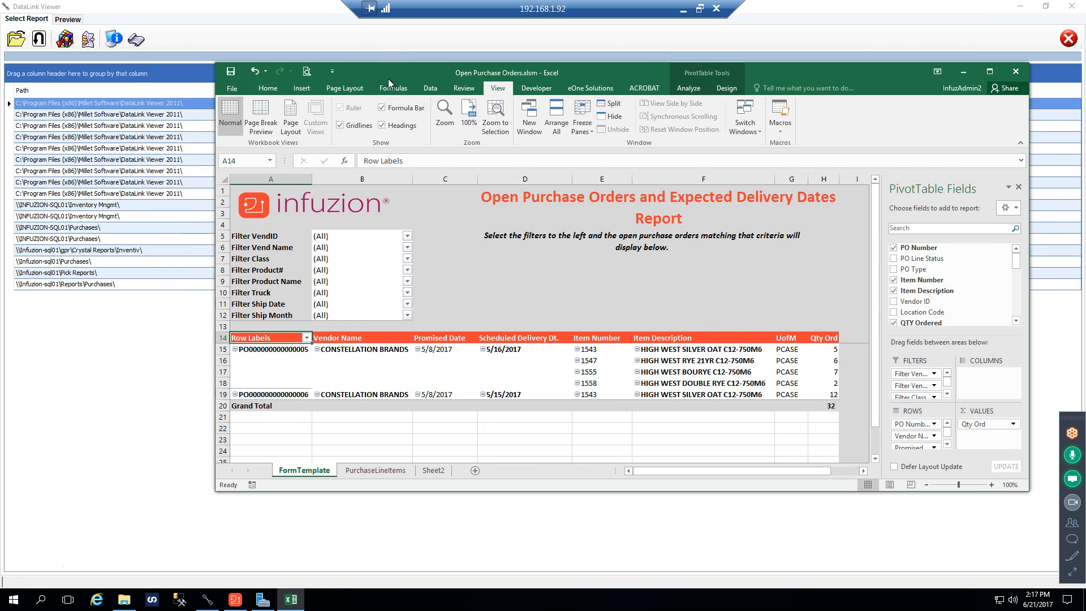
click(124, 600)
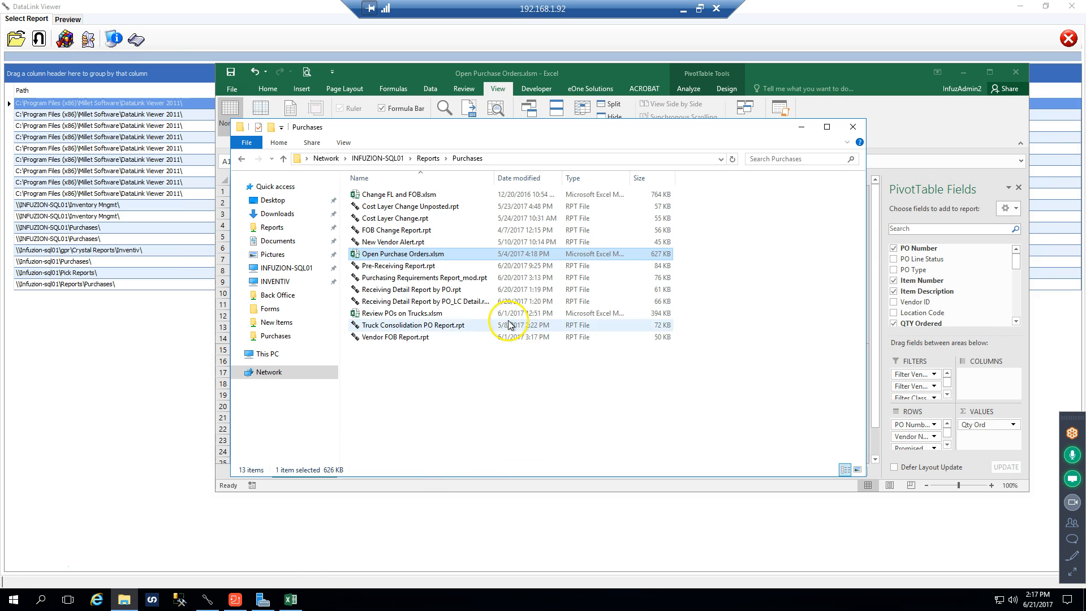
click(290, 604)
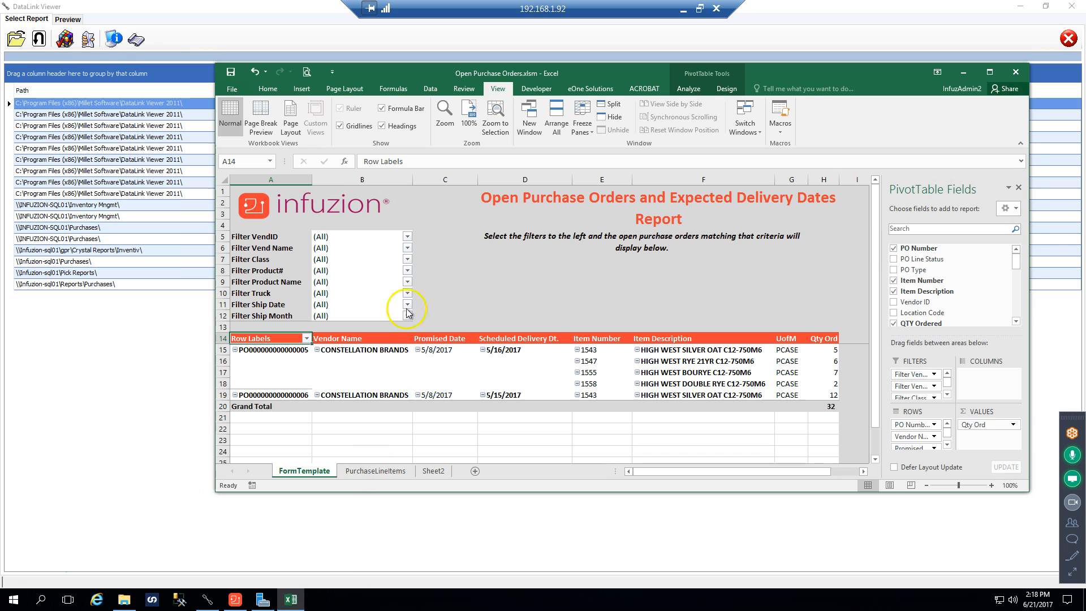
Refresh all data connections in the Open Purchase Orders workbook
click(430, 89)
click(464, 129)
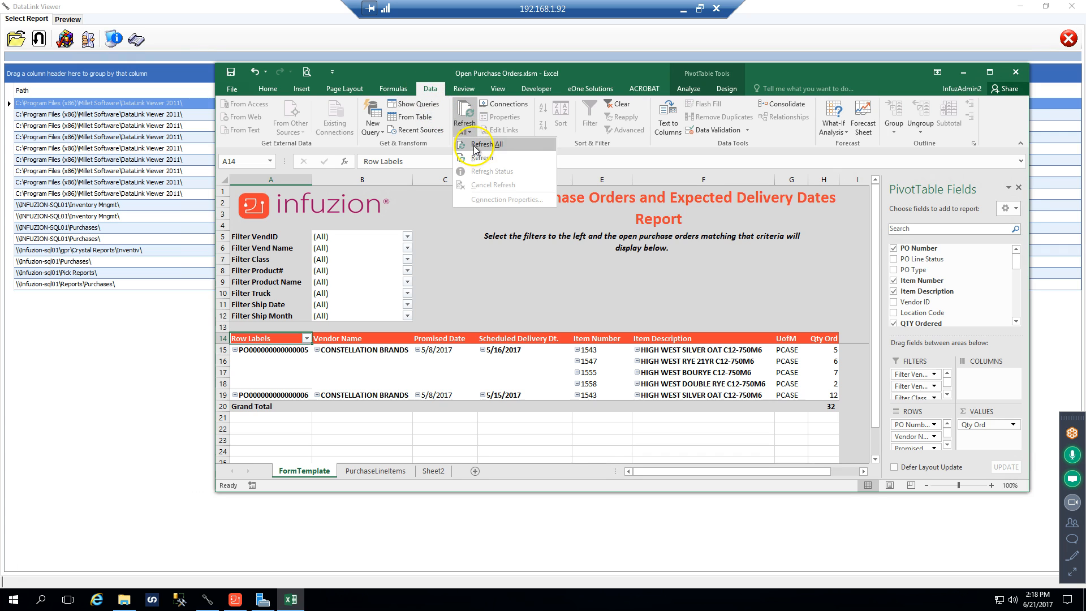
click(468, 147)
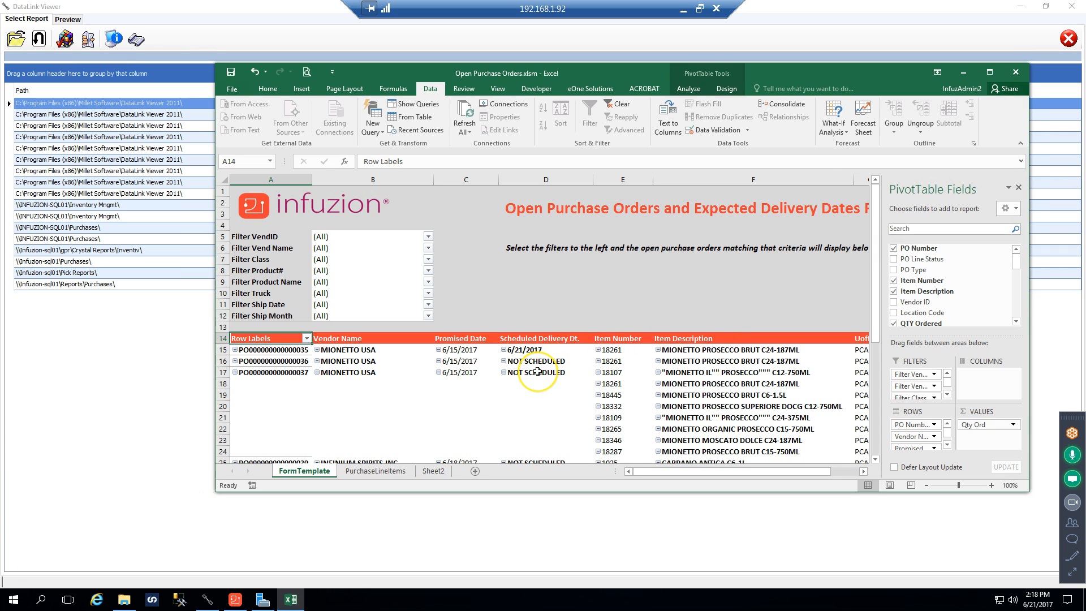
mouse_move(537, 371)
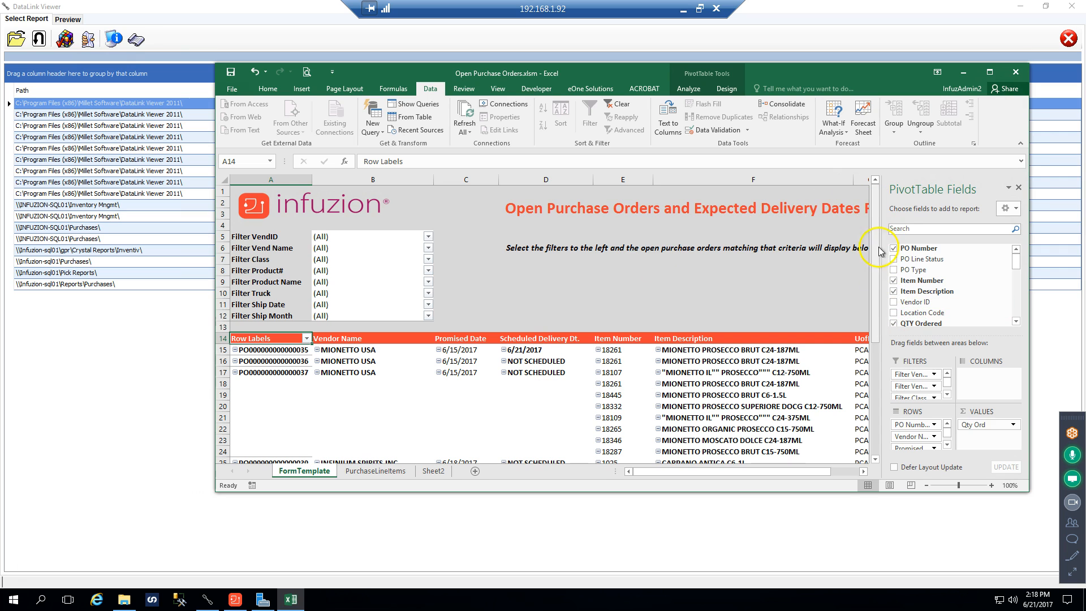
Hide the PivotTable field list, review the open purchase orders down to the grand total, and close the workbook without saving
click(1018, 187)
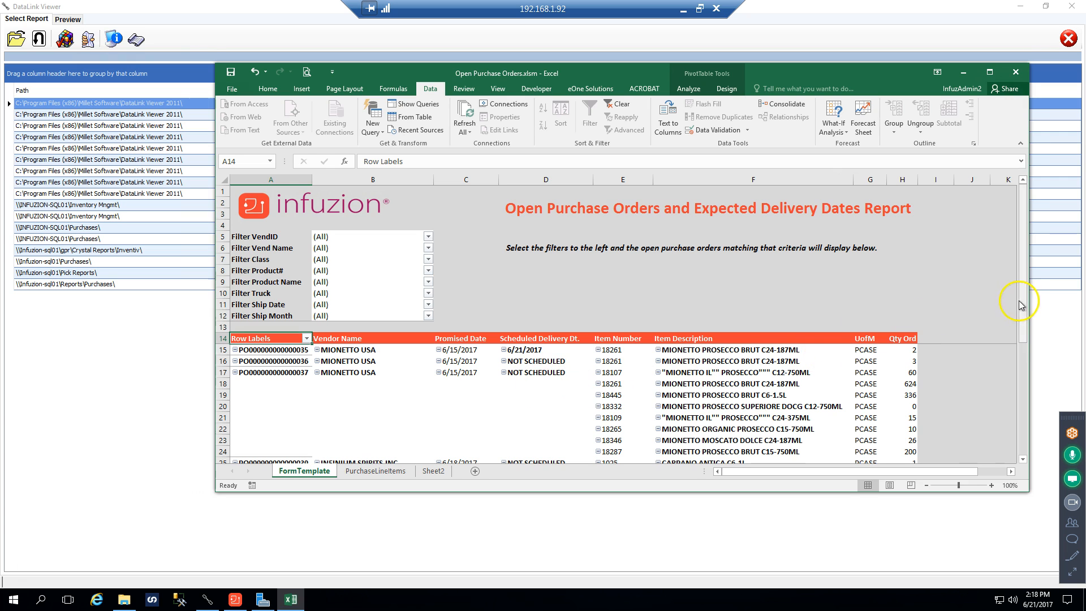
drag(1026, 334, 1035, 413)
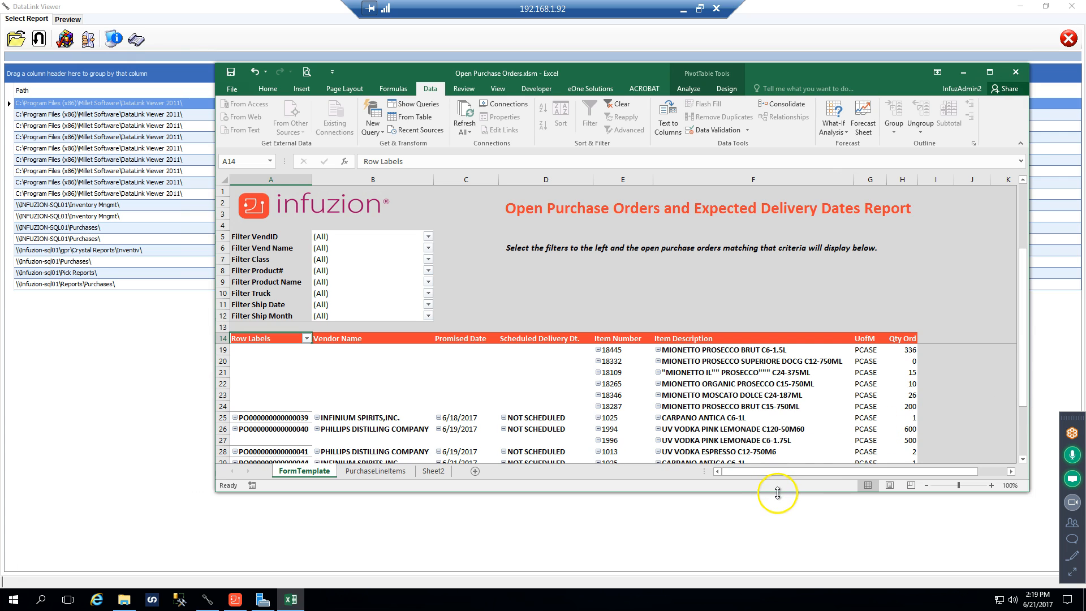
drag(772, 491, 758, 559)
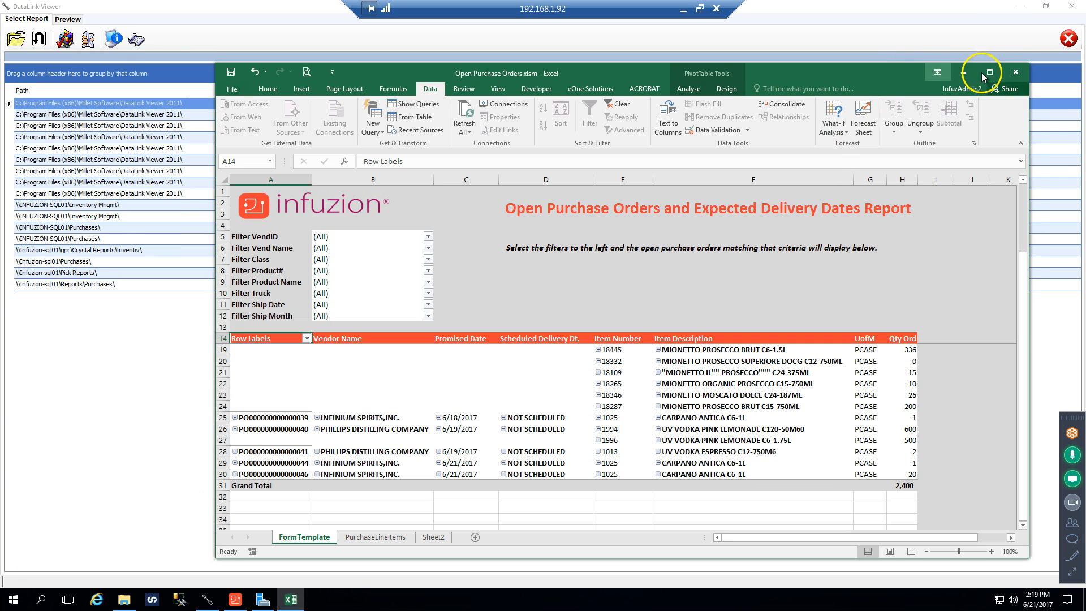
click(1016, 71)
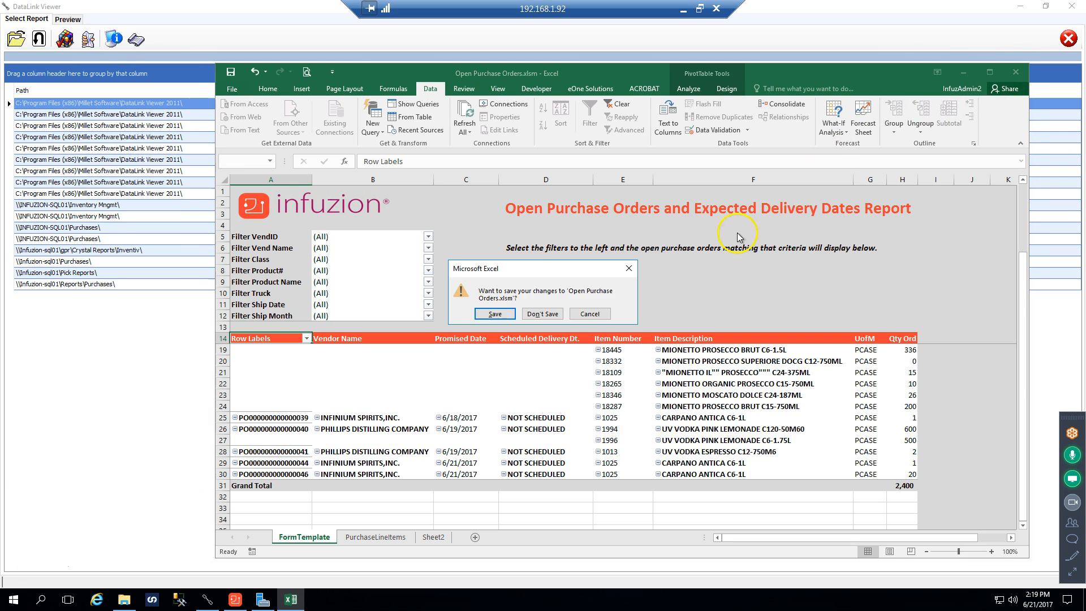
click(557, 310)
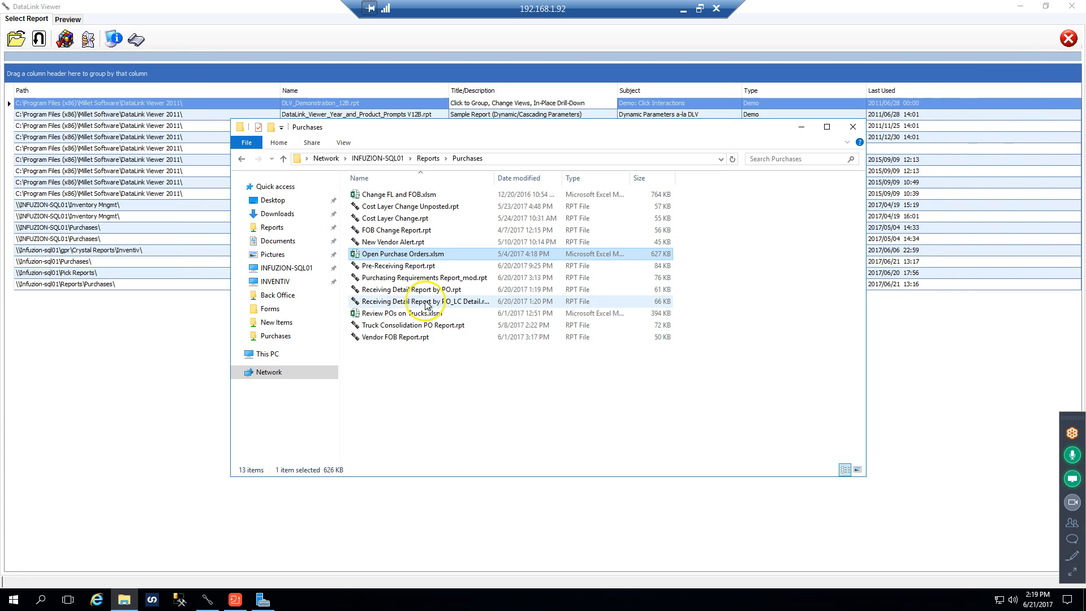
Open Review POs on Trucks.xlsm from the Purchases folder and refresh all its data
double_click(371, 314)
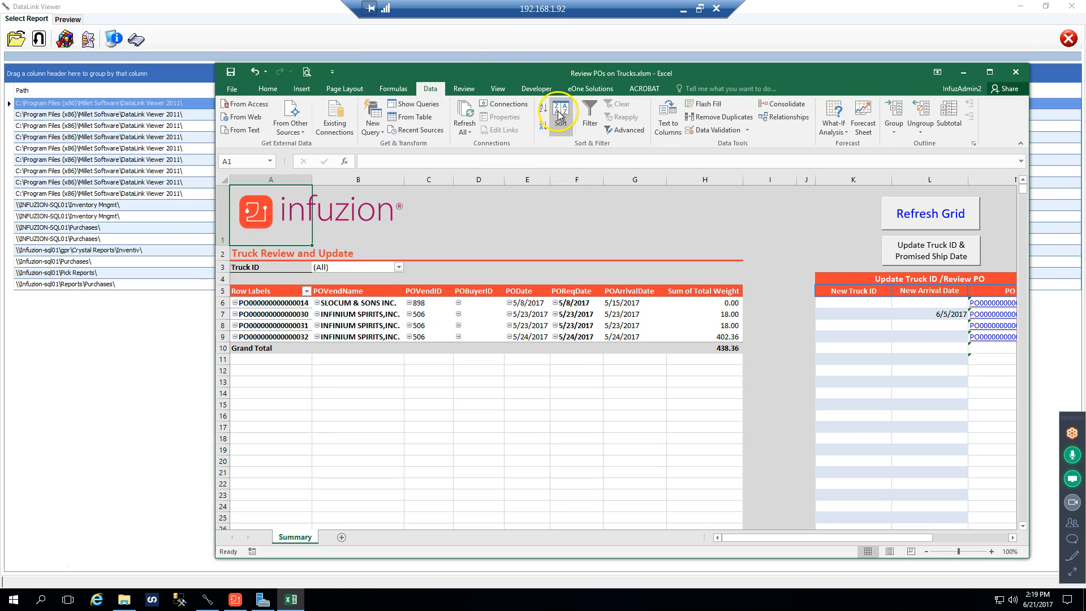
click(474, 125)
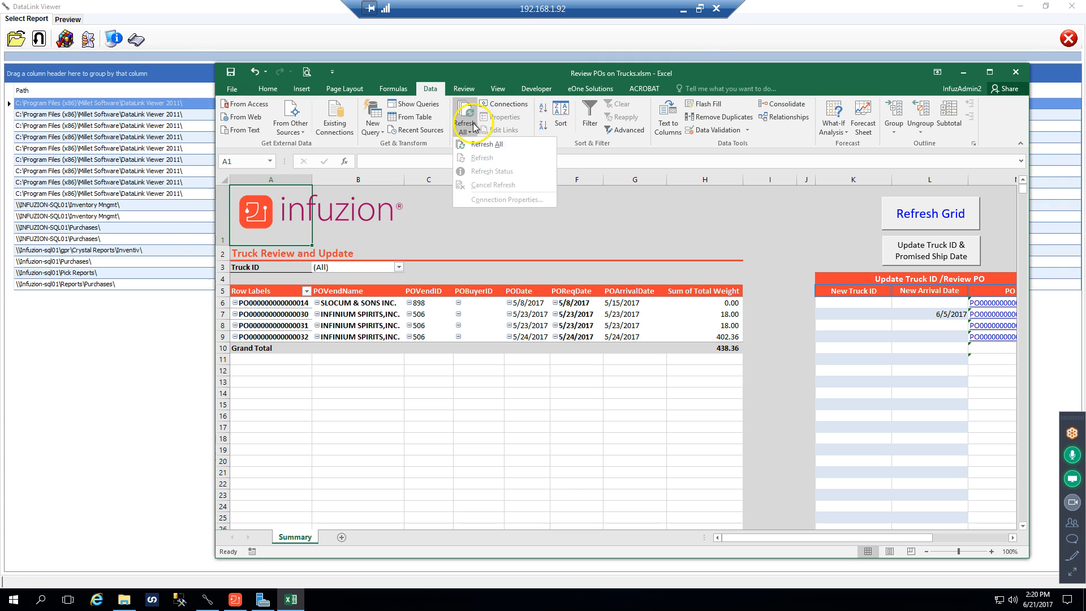
click(484, 146)
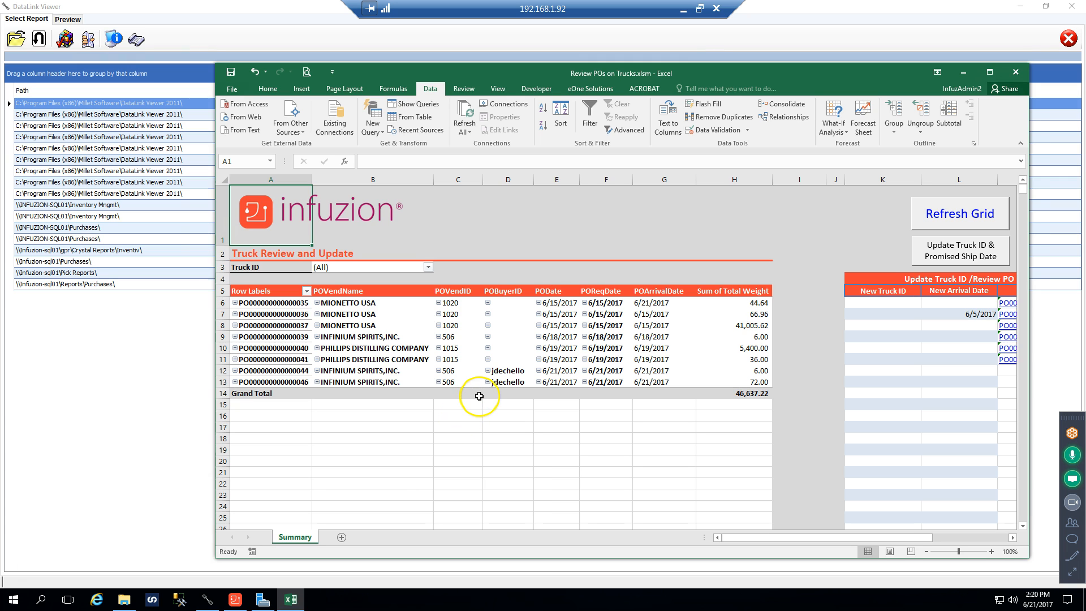
Delete the existing New Arrival Date entry in cell L7 of the truck update grid
drag(496, 71, 419, 62)
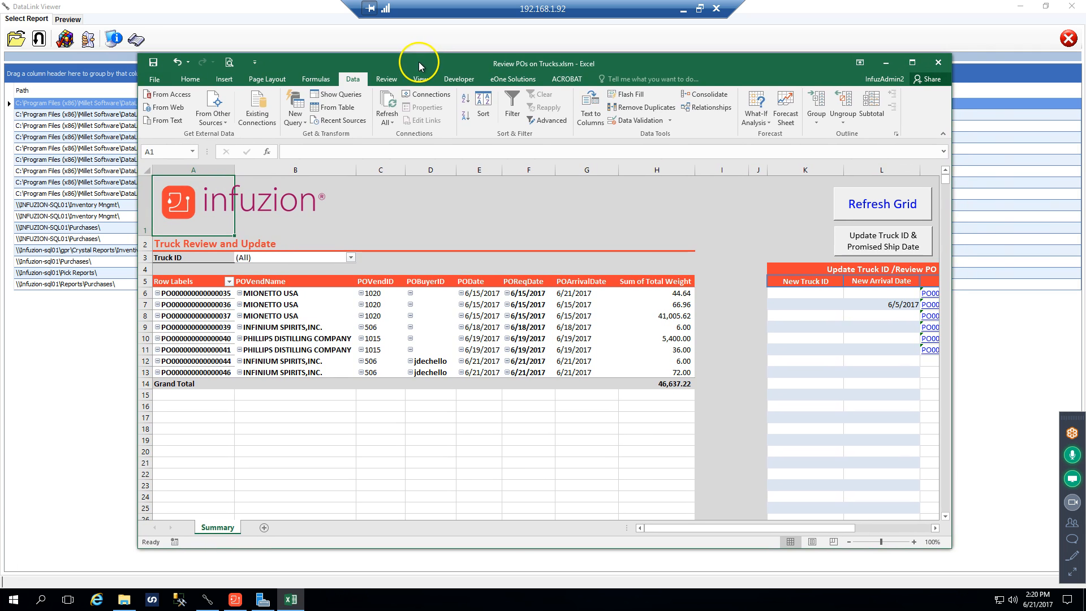
click(880, 306)
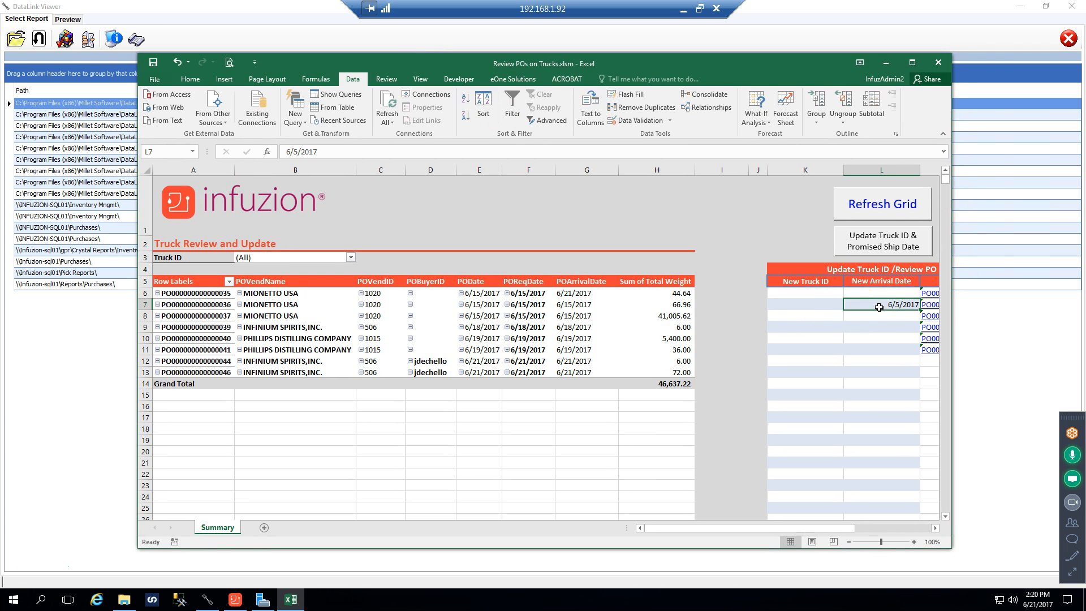
key(Delete)
click(699, 264)
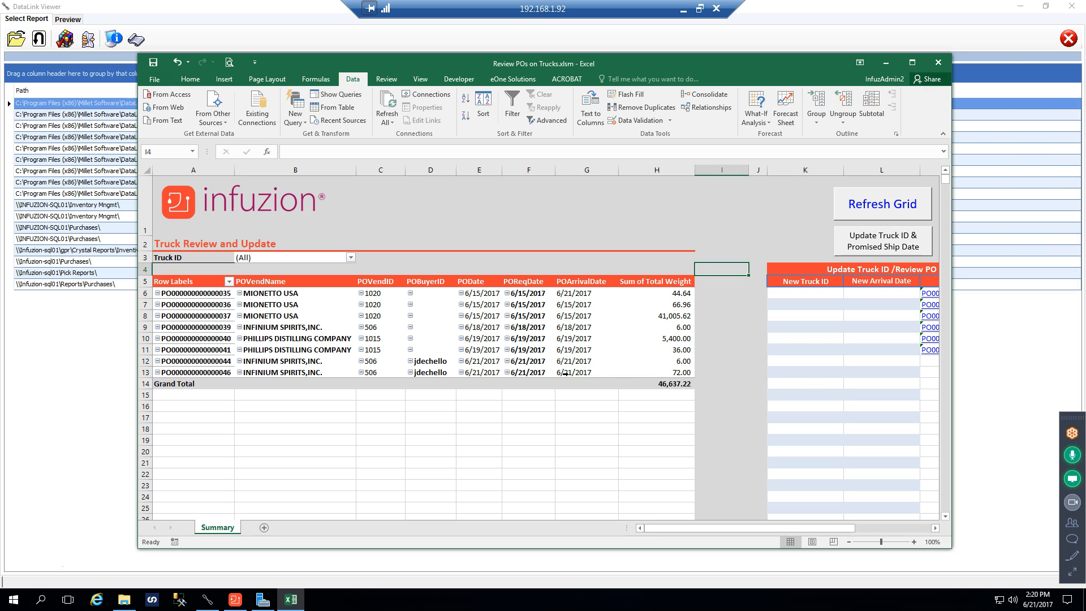
In row 13, for the last Infinium Spirits order, set New Truck ID to WESTERCARRIERS and New Arrival Date to 7/05/2017
click(872, 372)
click(824, 372)
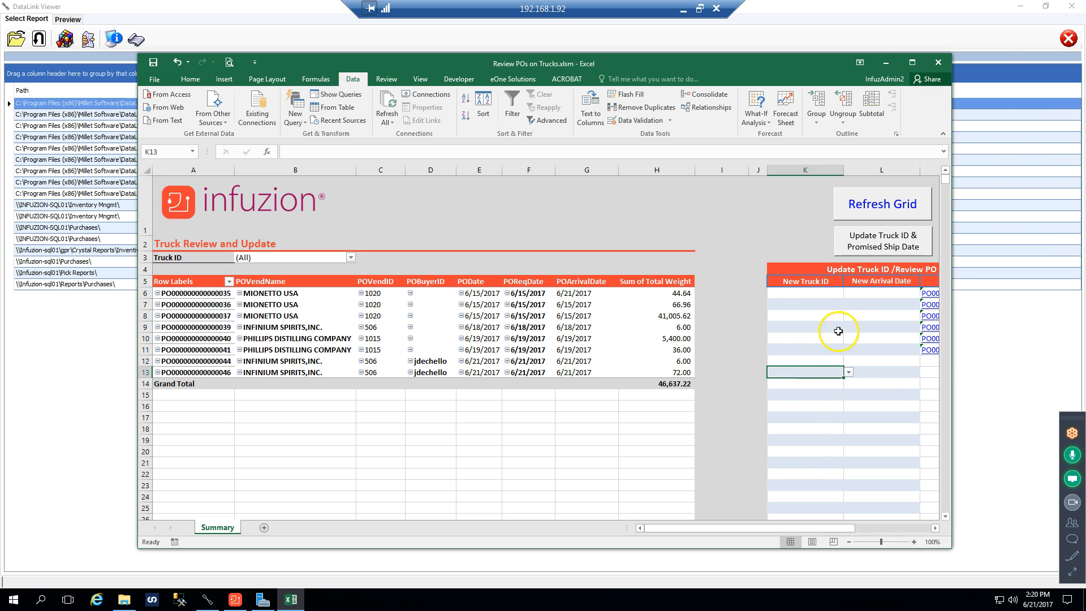
click(849, 372)
click(809, 381)
click(882, 372)
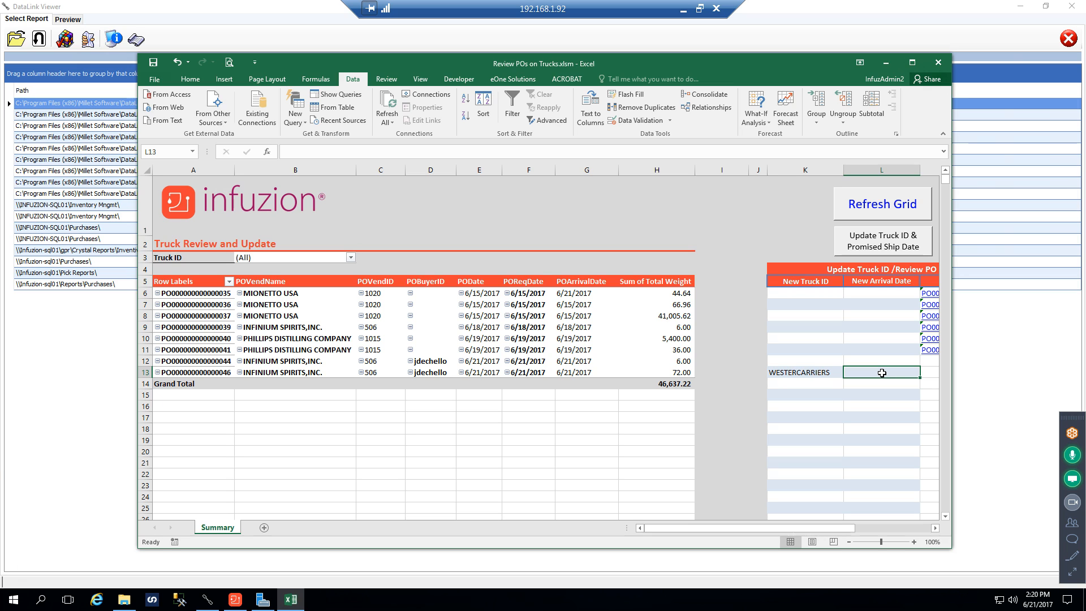
text(7)
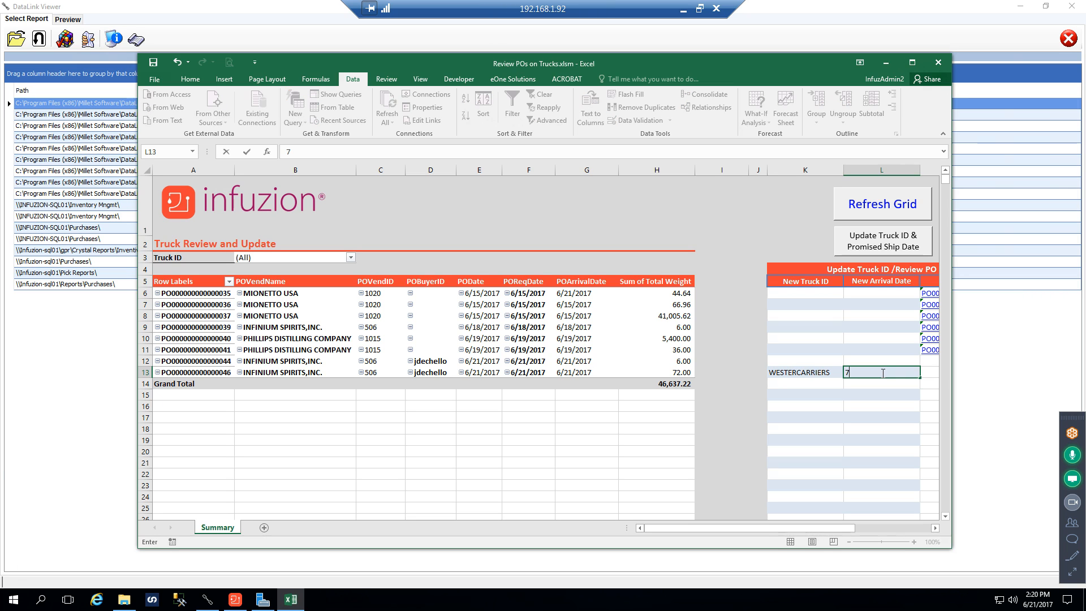
text(/05/2017)
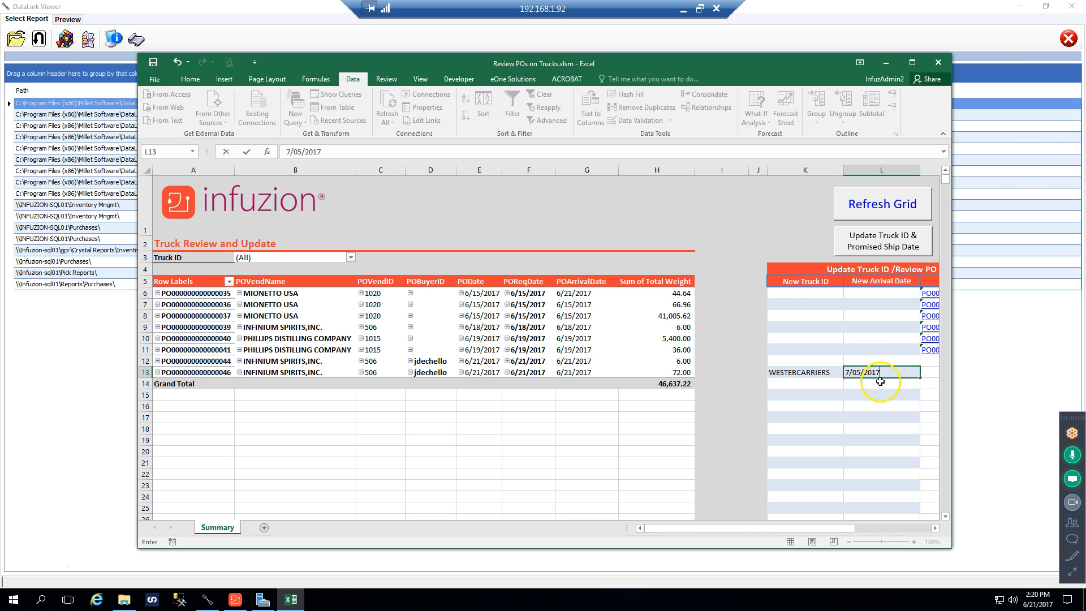
key(Tab)
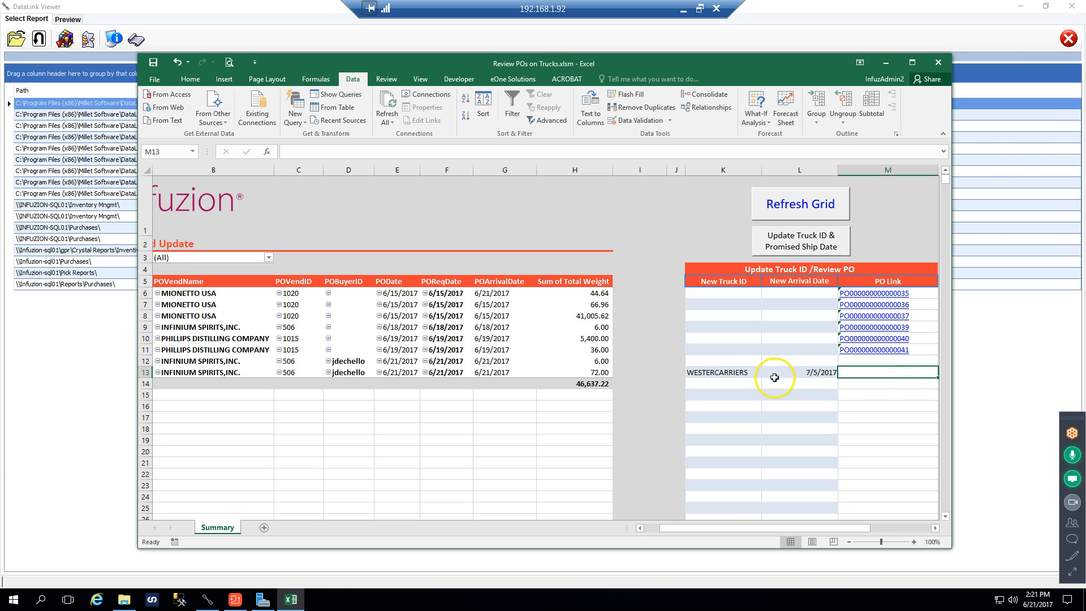
Submit the truck ID and promised ship date update to Dynamics GP and acknowledge the result
click(789, 245)
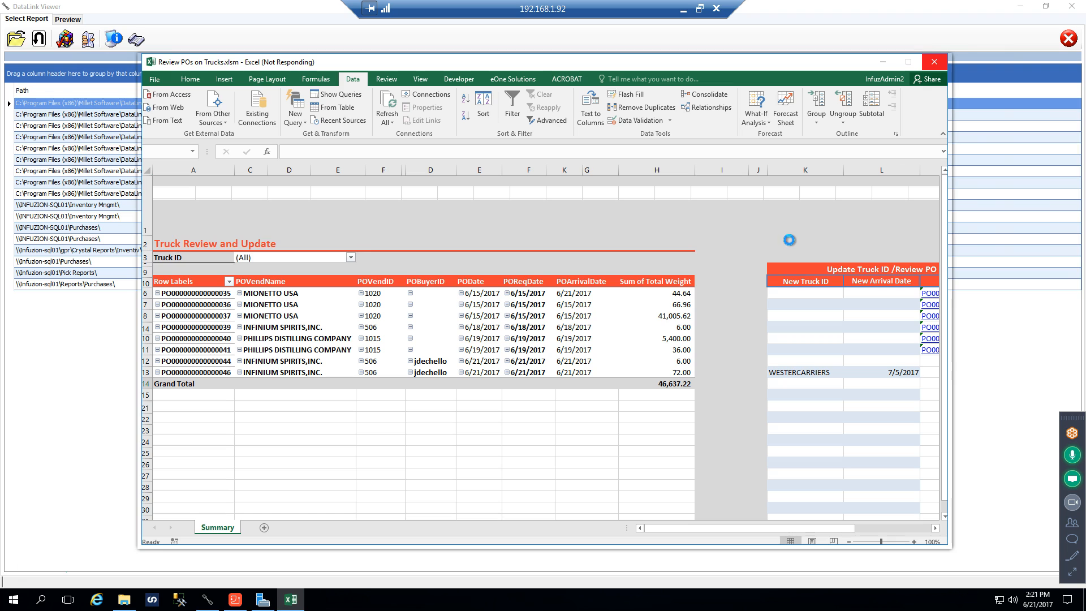
click(757, 243)
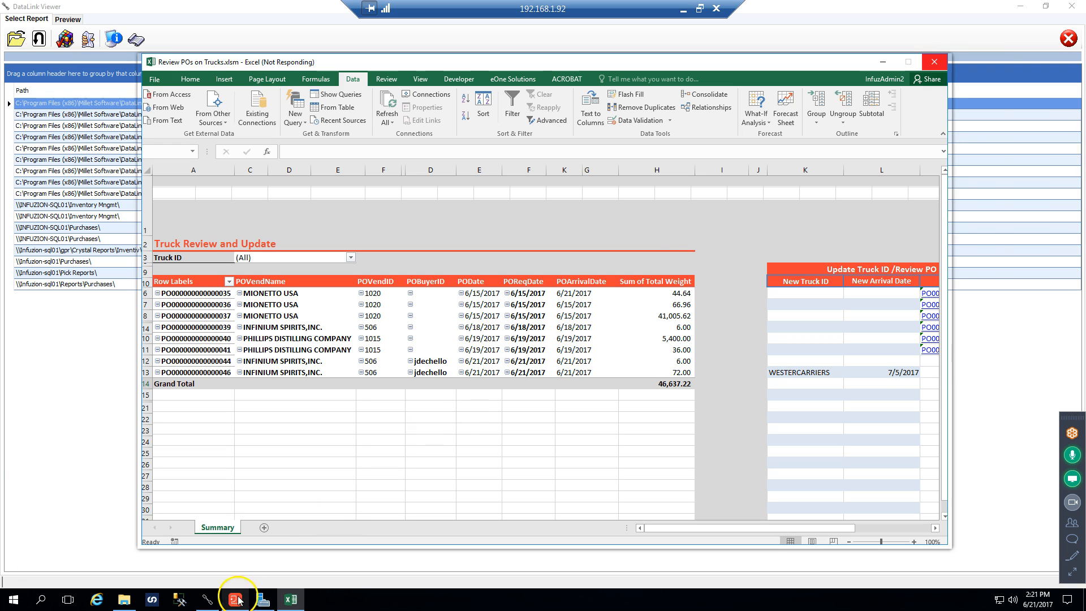
mouse_move(233, 603)
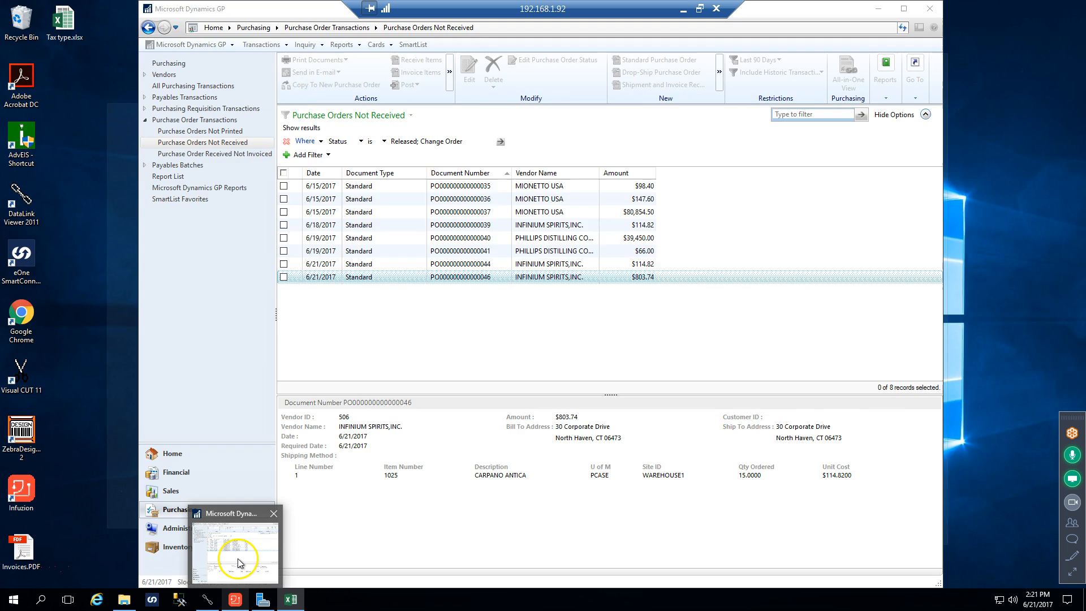
mouse_move(290, 604)
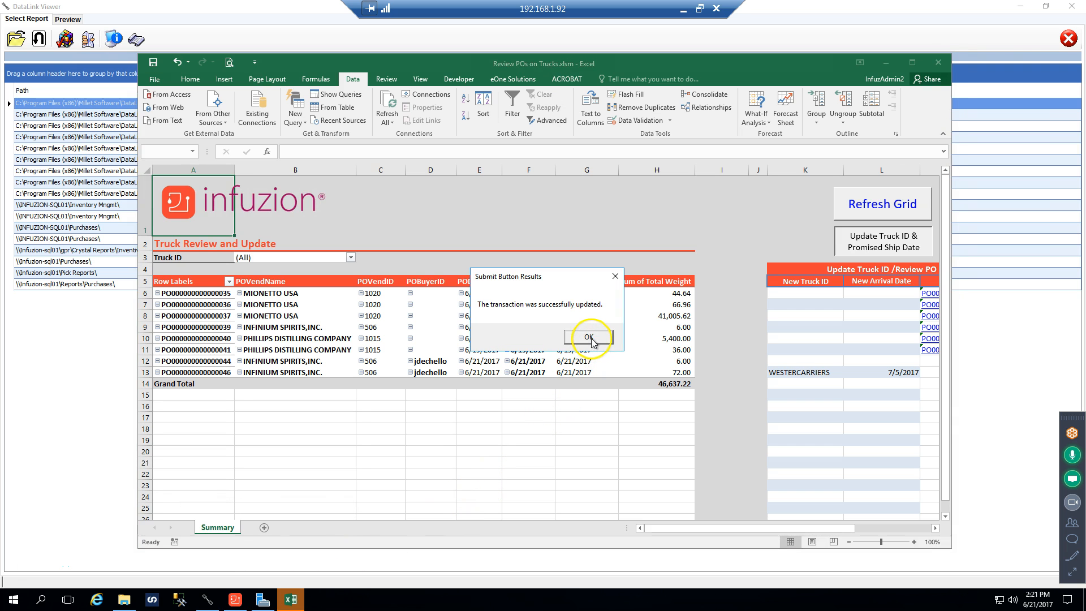
click(588, 337)
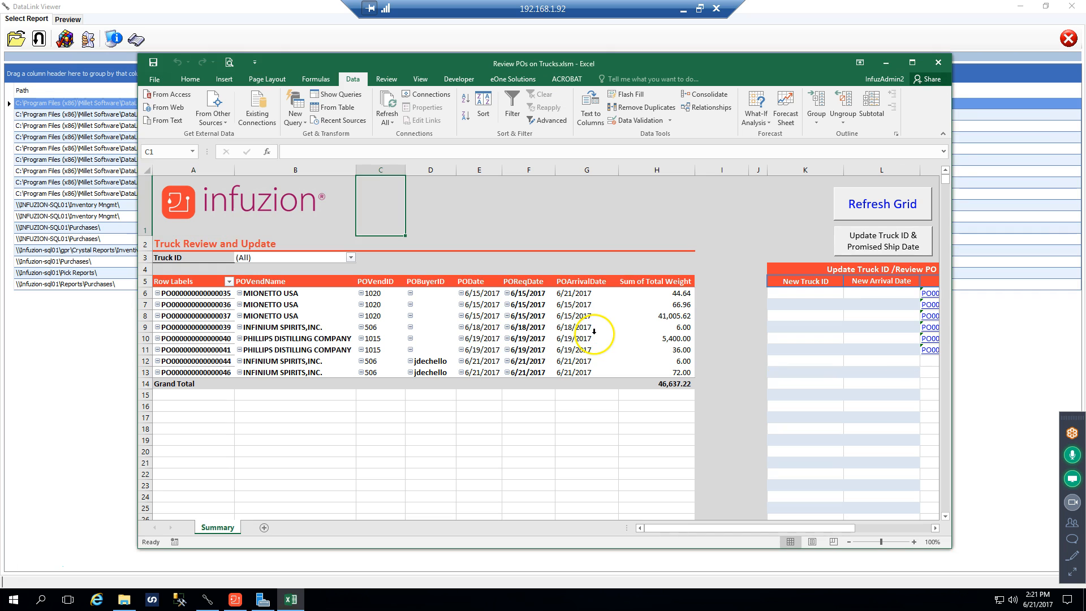
Switch to Dynamics GP, inspect the comment ID and purchasing dates of the last Infinium Spirits purchase order, and close the inquiry
click(236, 602)
click(235, 483)
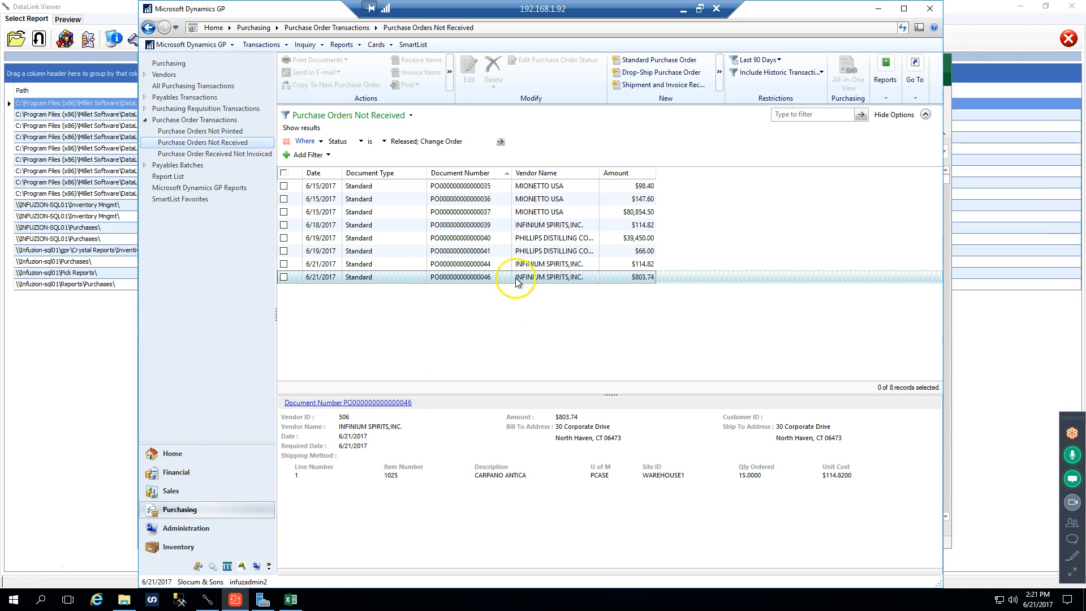
double_click(483, 277)
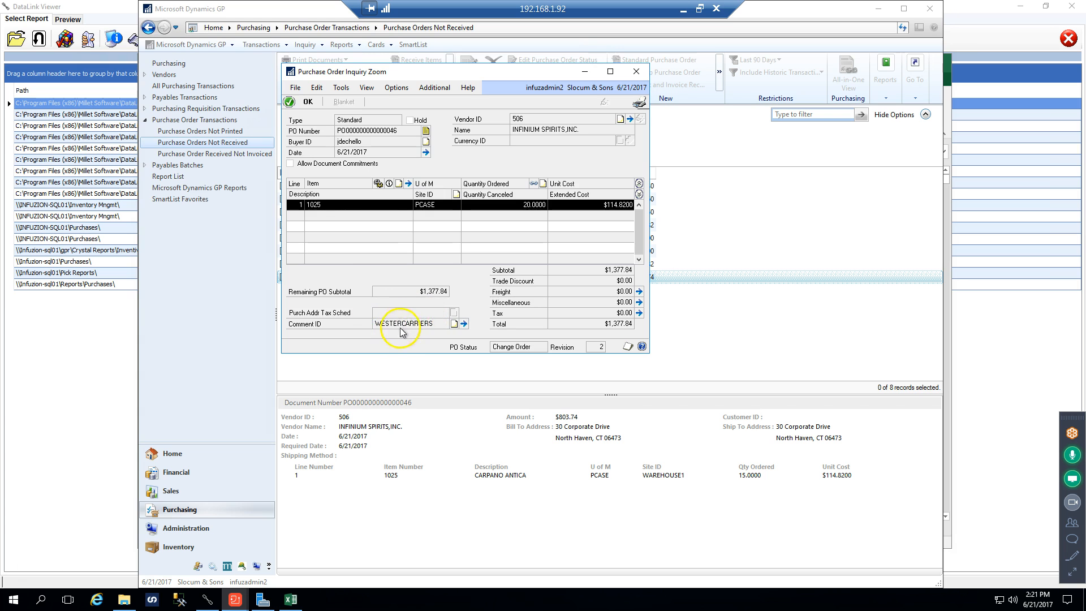
click(425, 152)
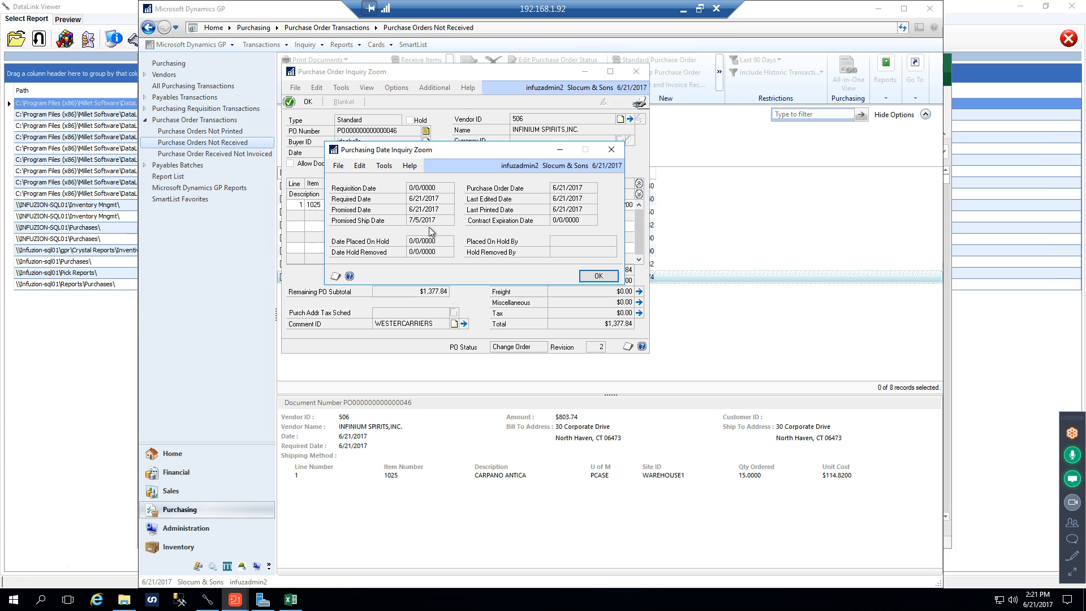
click(637, 72)
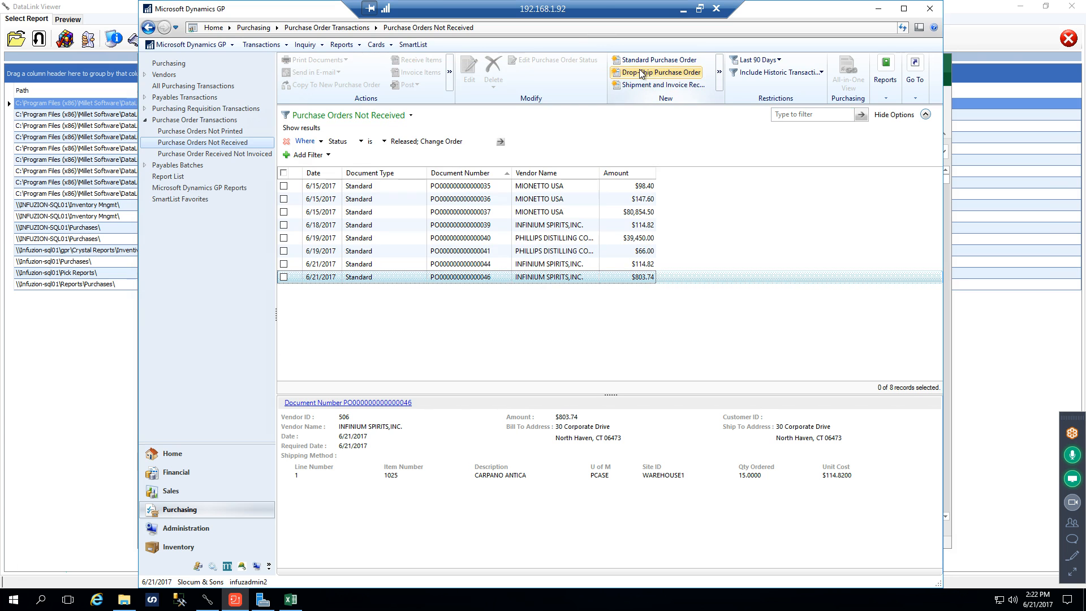
Open the last Infinium Spirits order for editing from the Purchase Orders Not Received list in Dynamics GP
click(290, 599)
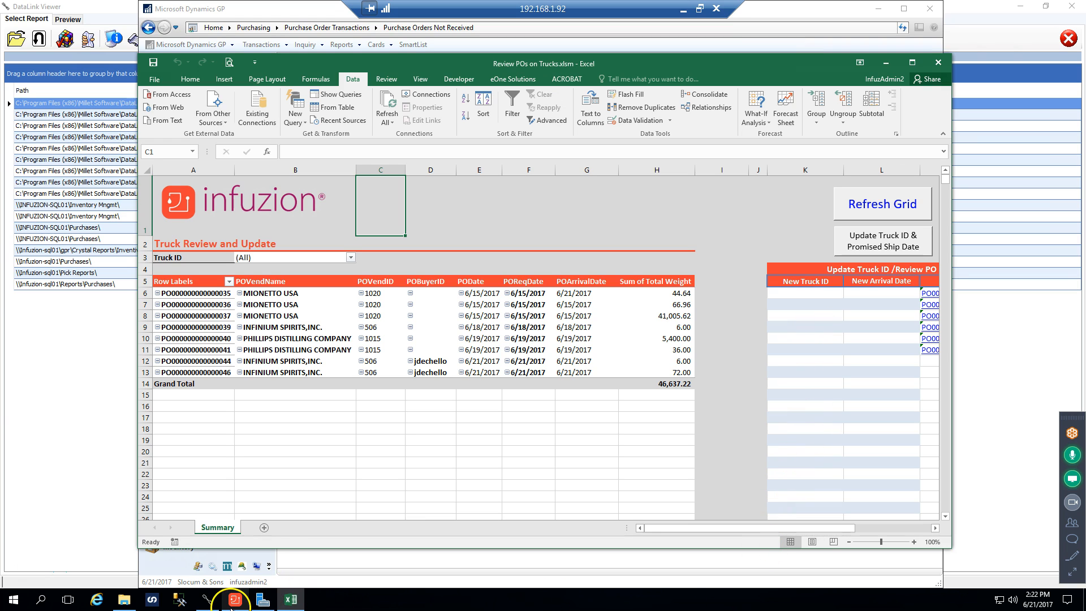
mouse_move(231, 608)
click(242, 573)
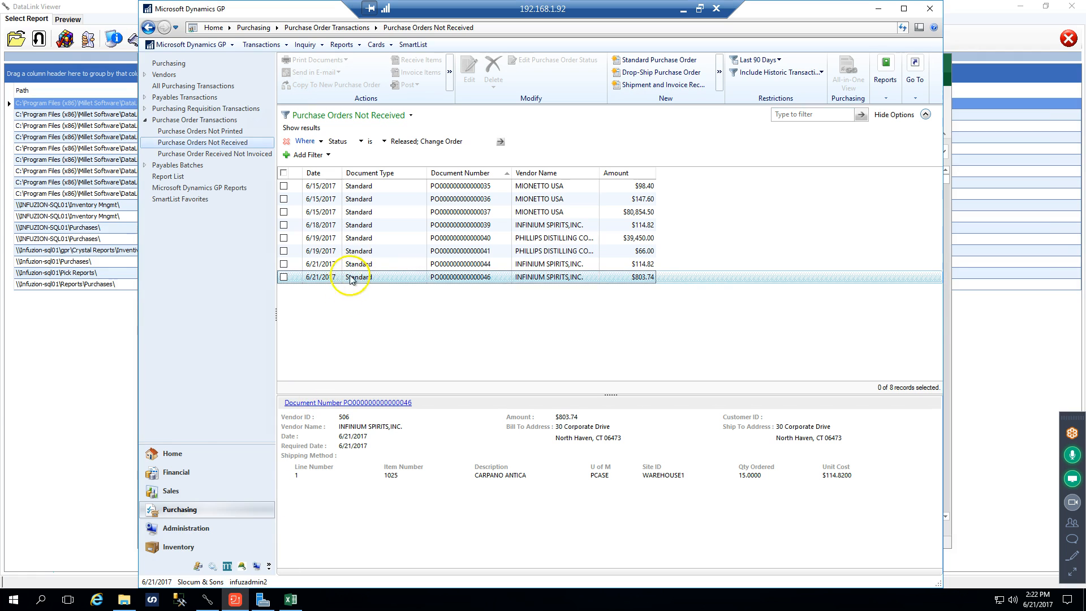
click(284, 276)
click(480, 67)
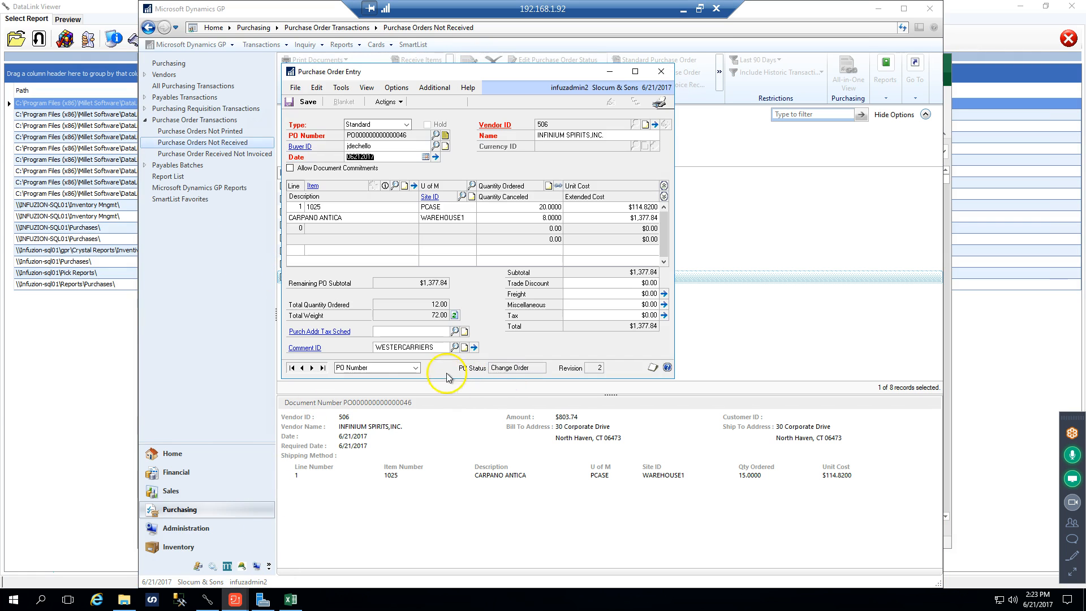
Look up the available comment IDs used as truck IDs without choosing one, and close the purchase order
click(455, 346)
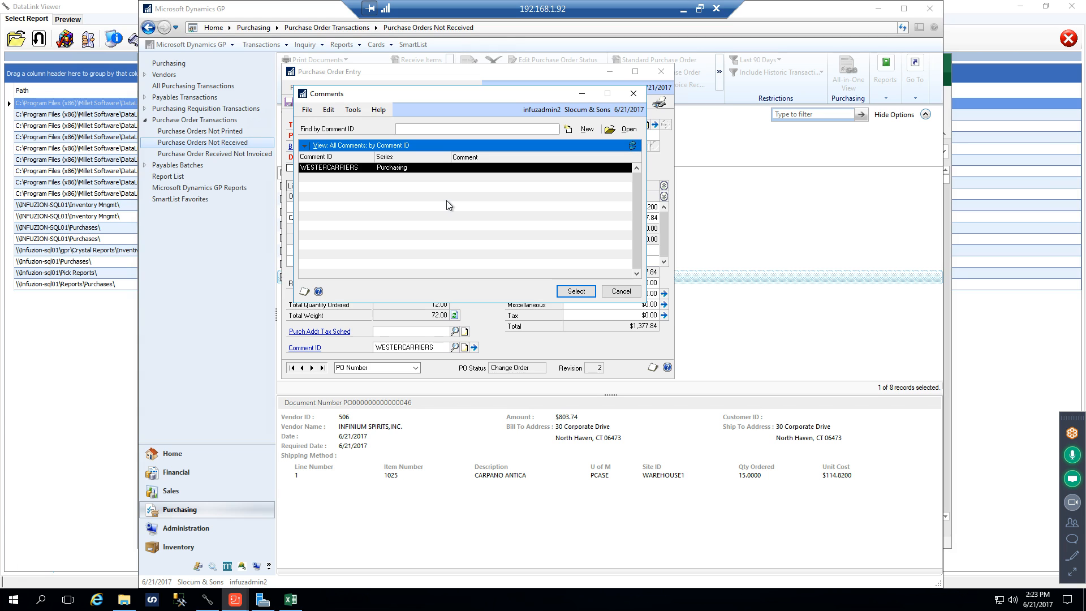
click(621, 292)
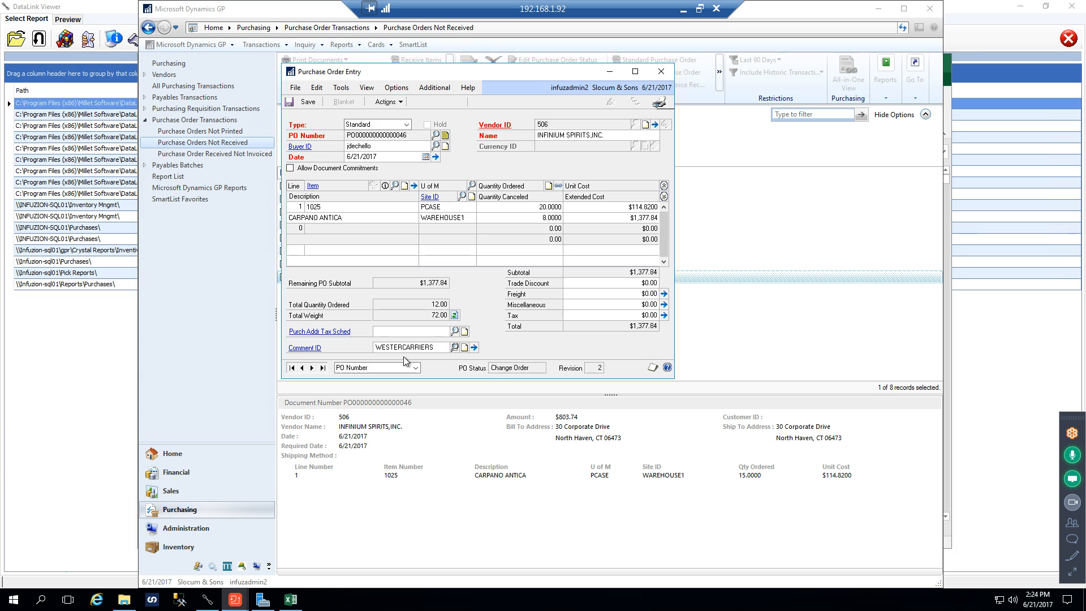
click(455, 347)
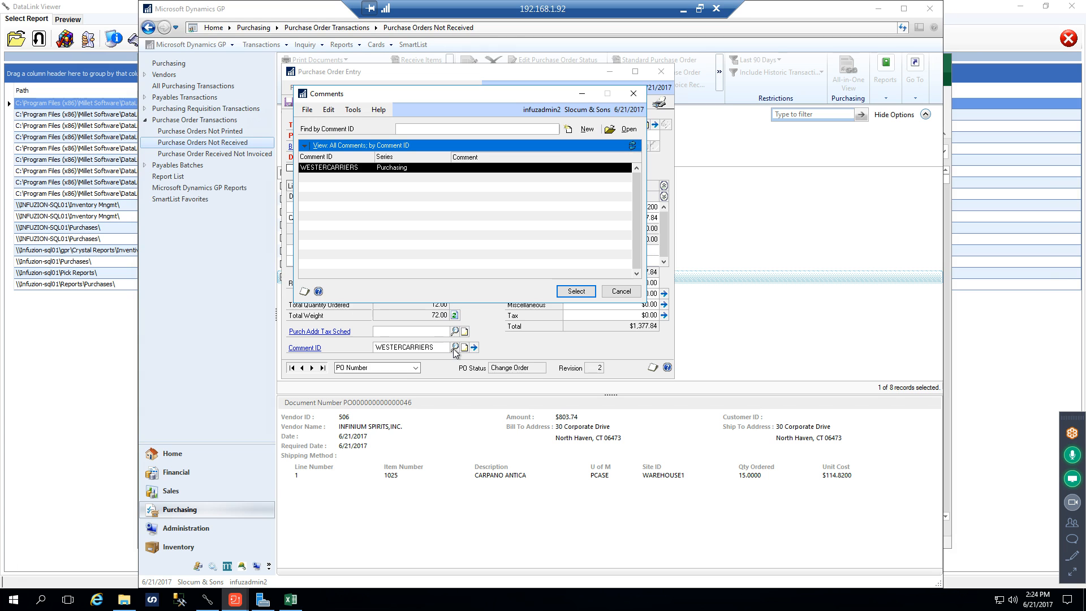
click(633, 94)
click(660, 72)
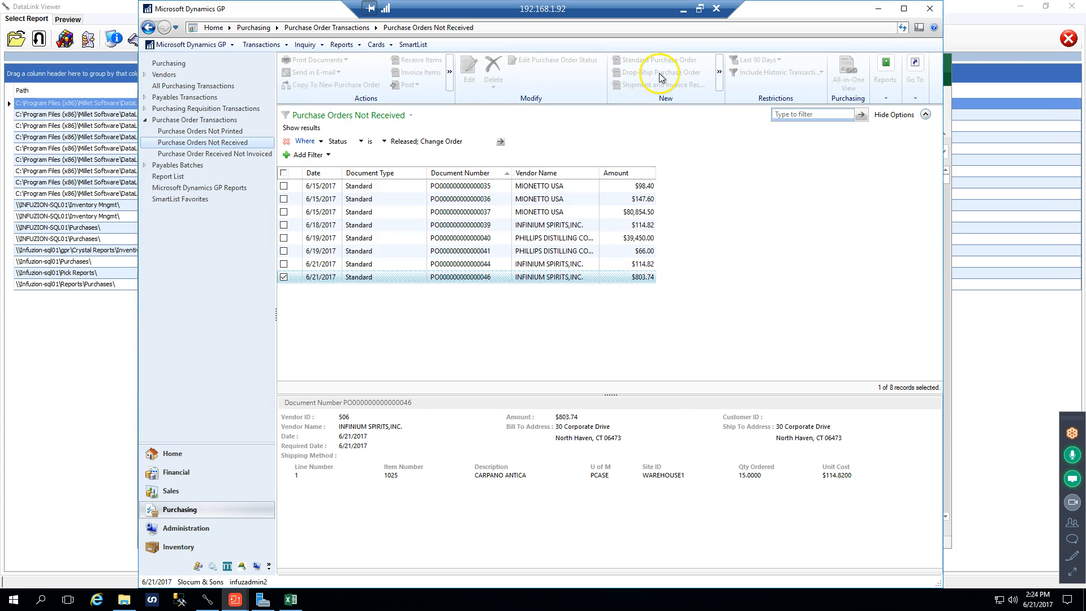
Switch back to the Review POs on Trucks workbook in Excel and refresh all its data
click(295, 604)
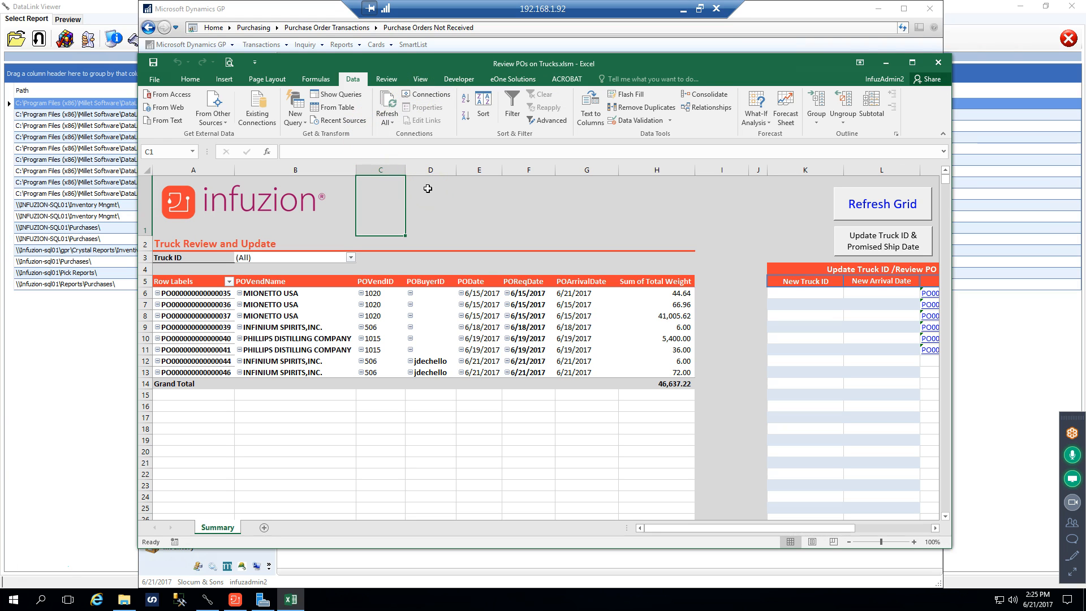
click(465, 82)
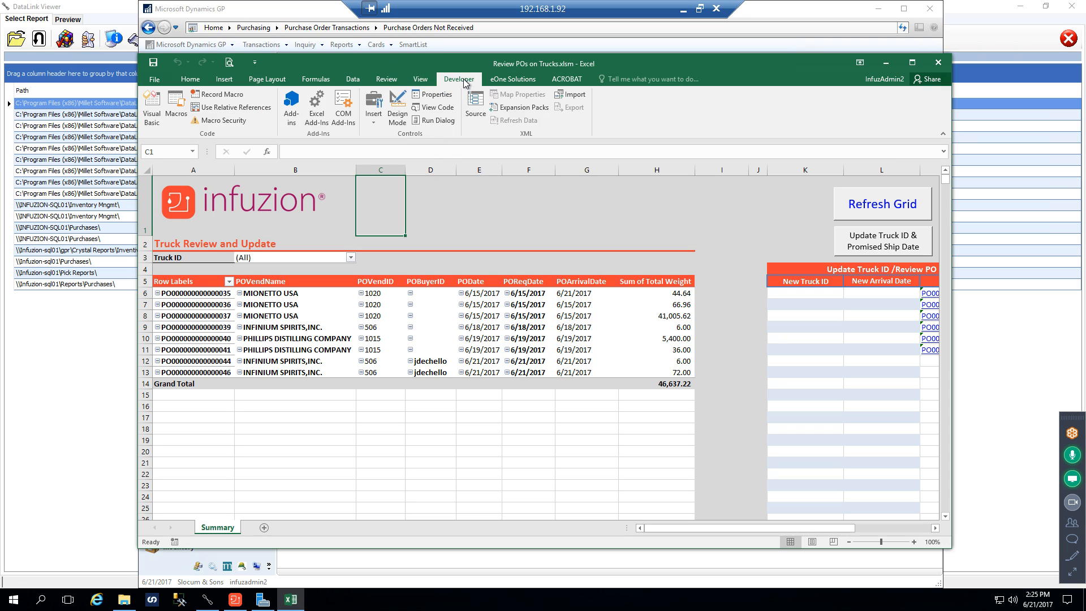
click(353, 79)
click(387, 104)
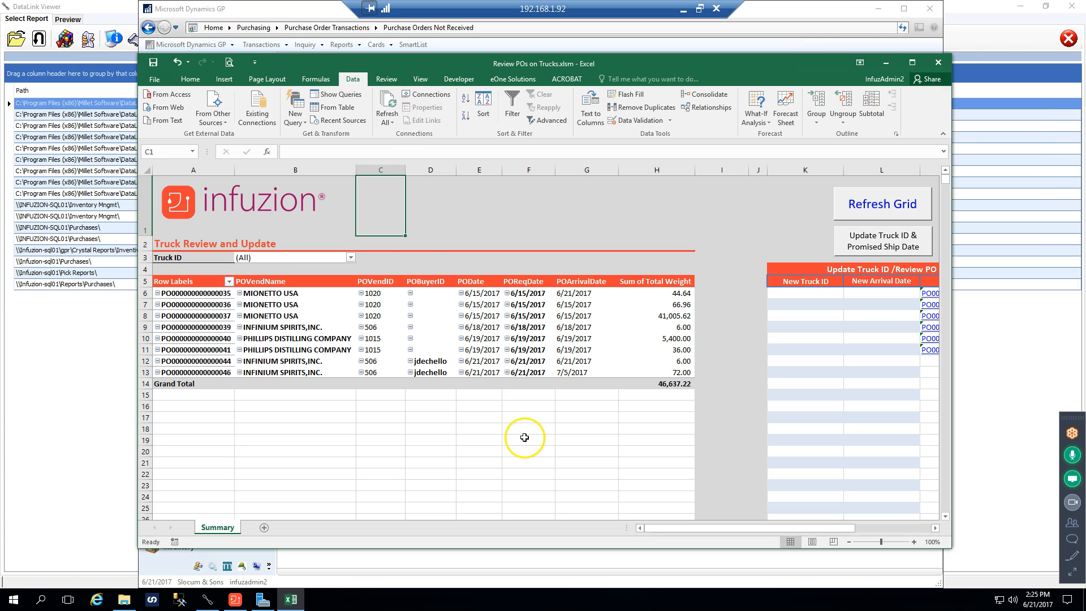
click(388, 123)
click(398, 135)
Filter the truck report to Truck ID WESTERCARRIERS, review it, and close the workbook without saving
click(350, 257)
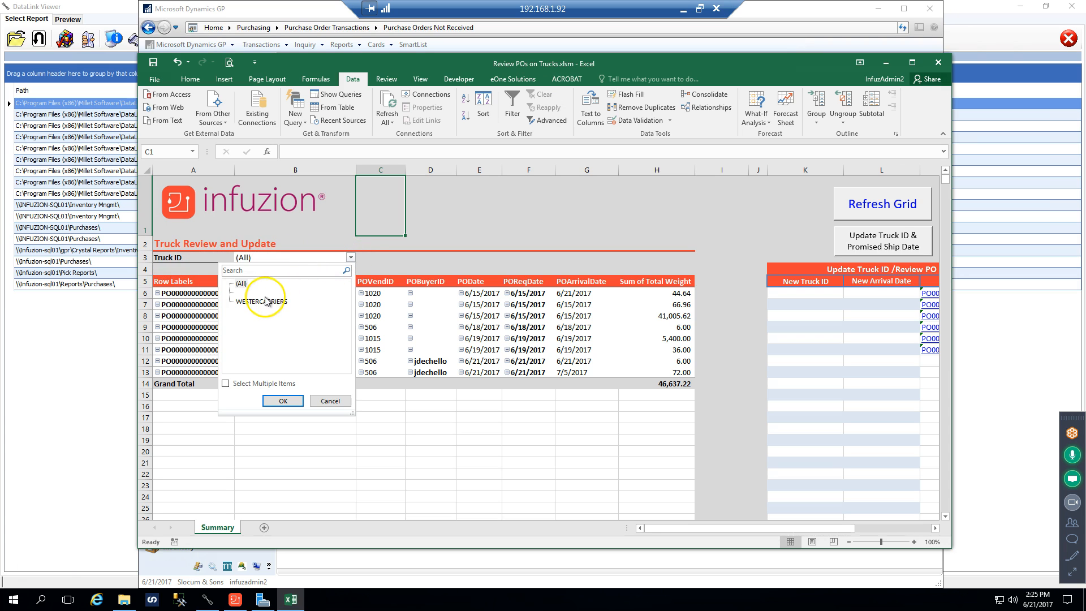
key(Escape)
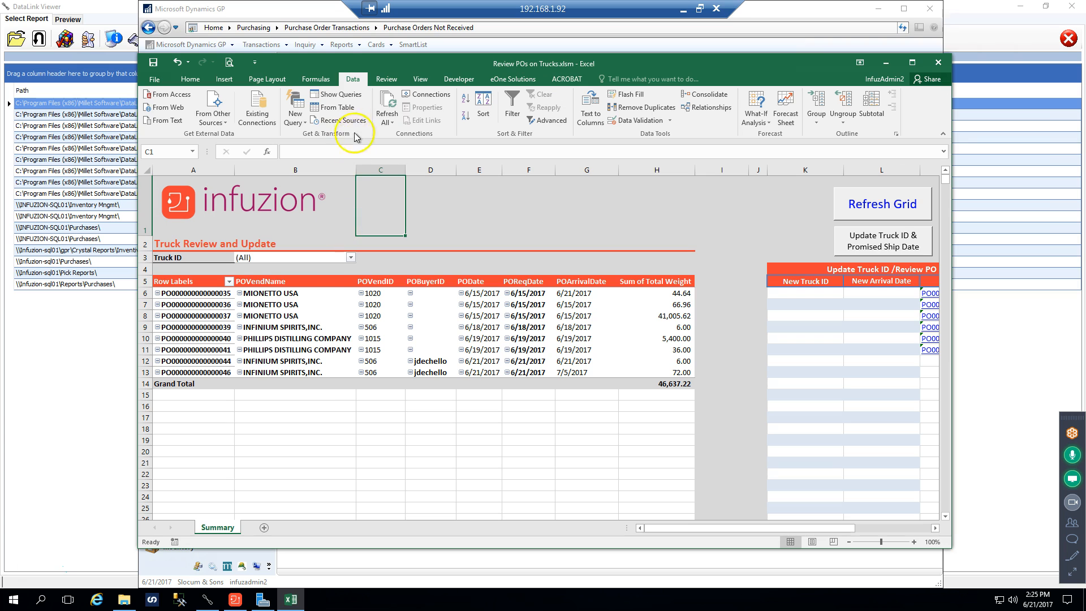
click(352, 259)
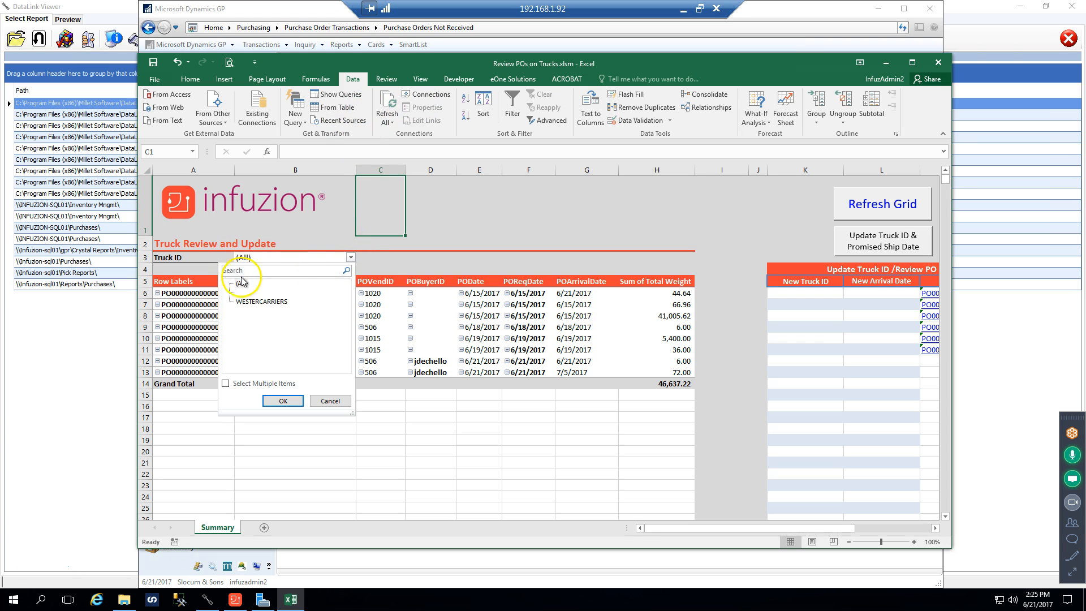
click(261, 302)
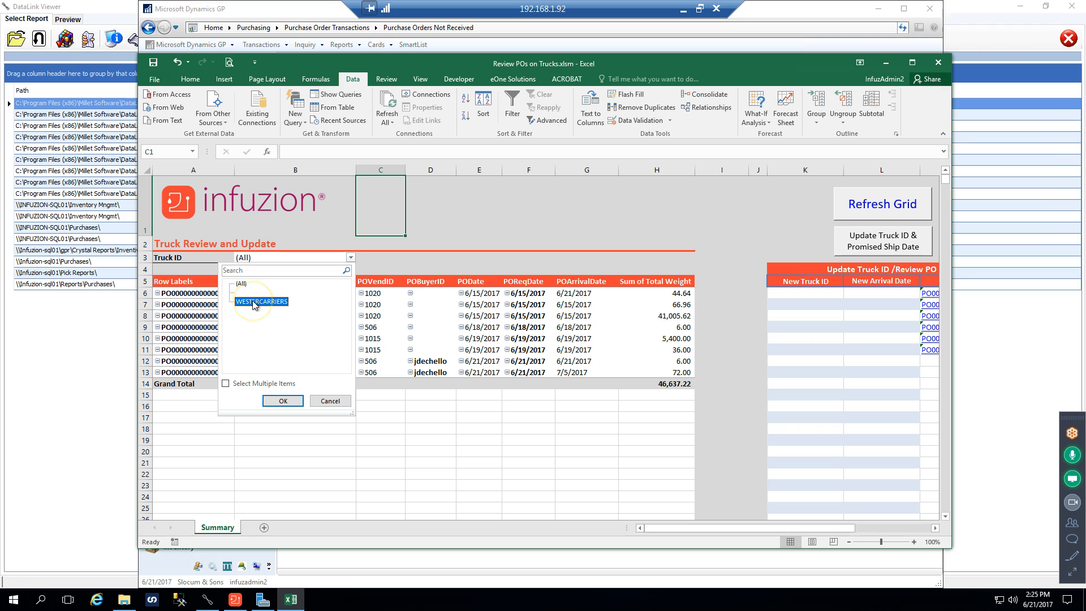
click(282, 401)
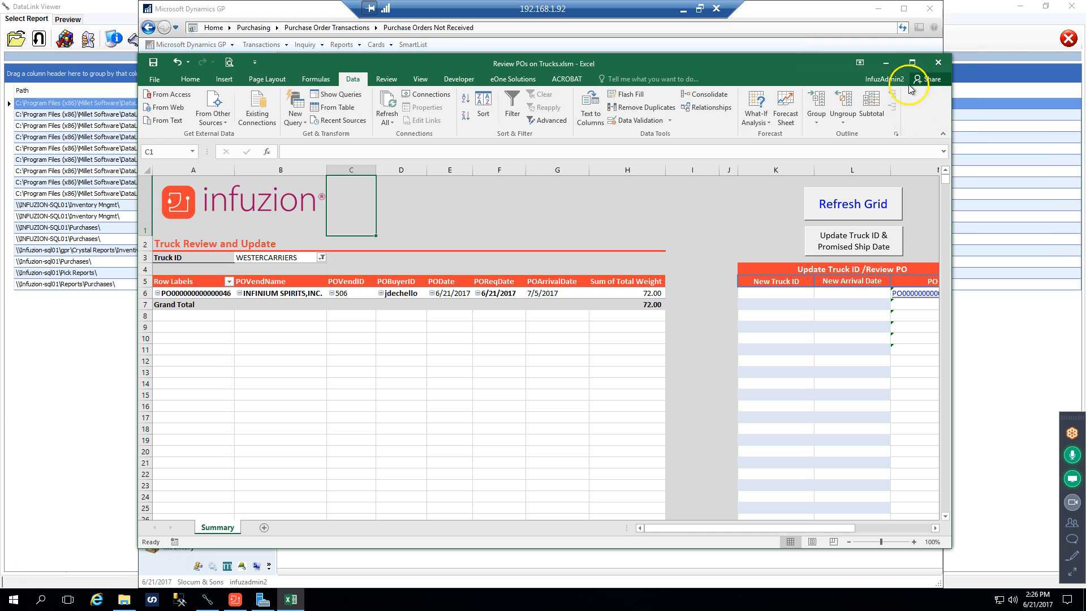
click(942, 67)
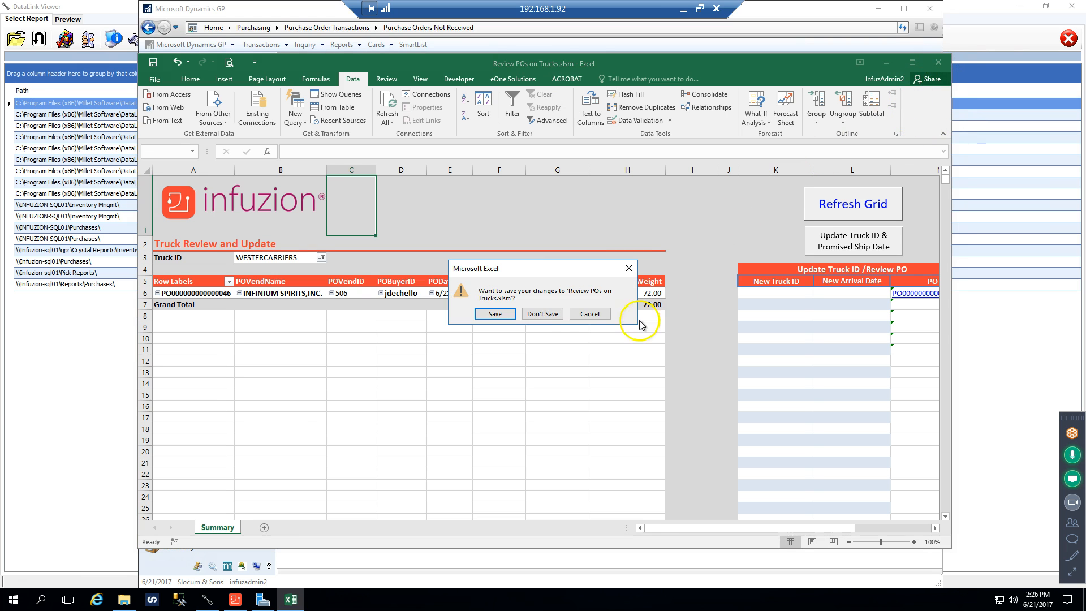
click(553, 314)
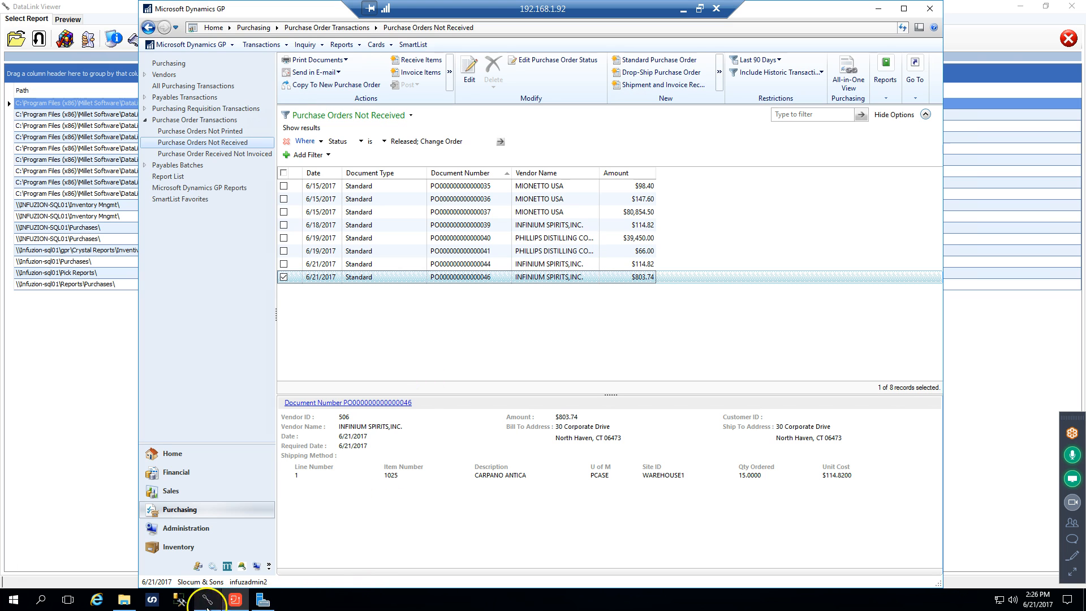
click(124, 599)
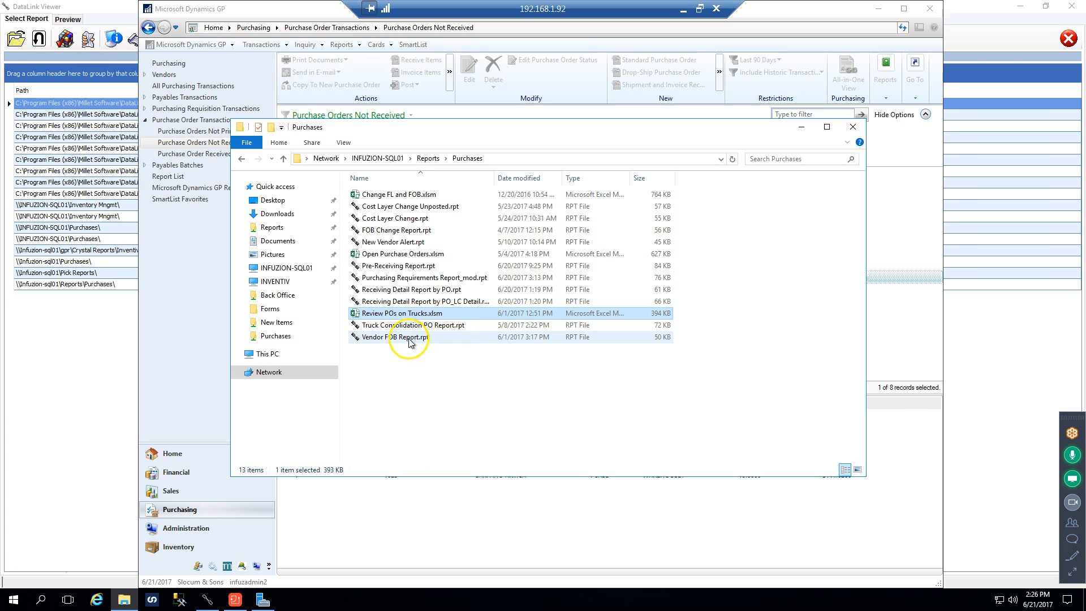
double_click(403, 326)
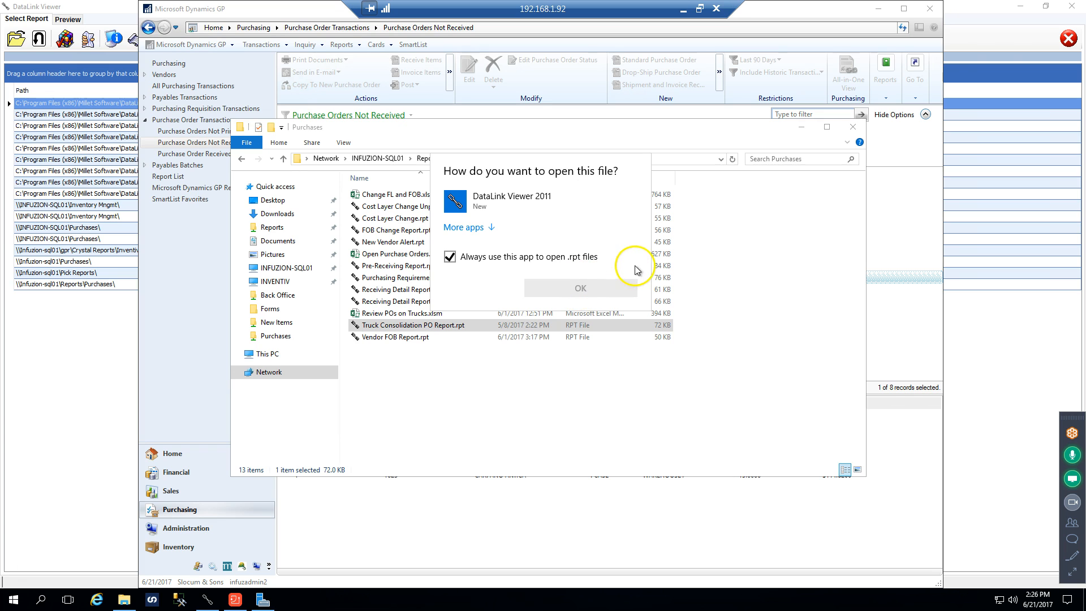
click(776, 226)
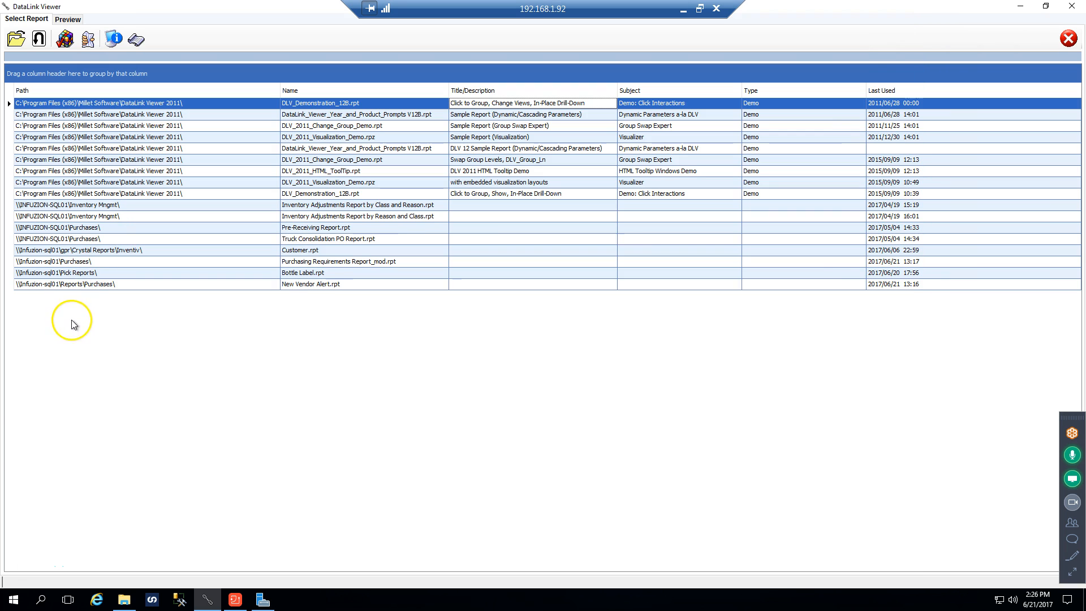
Switch to DataLink Viewer and open Truck Consolidation PO Report.rpt with the P.O Date and Shipping Carrier parameters marked for change
click(73, 315)
click(17, 38)
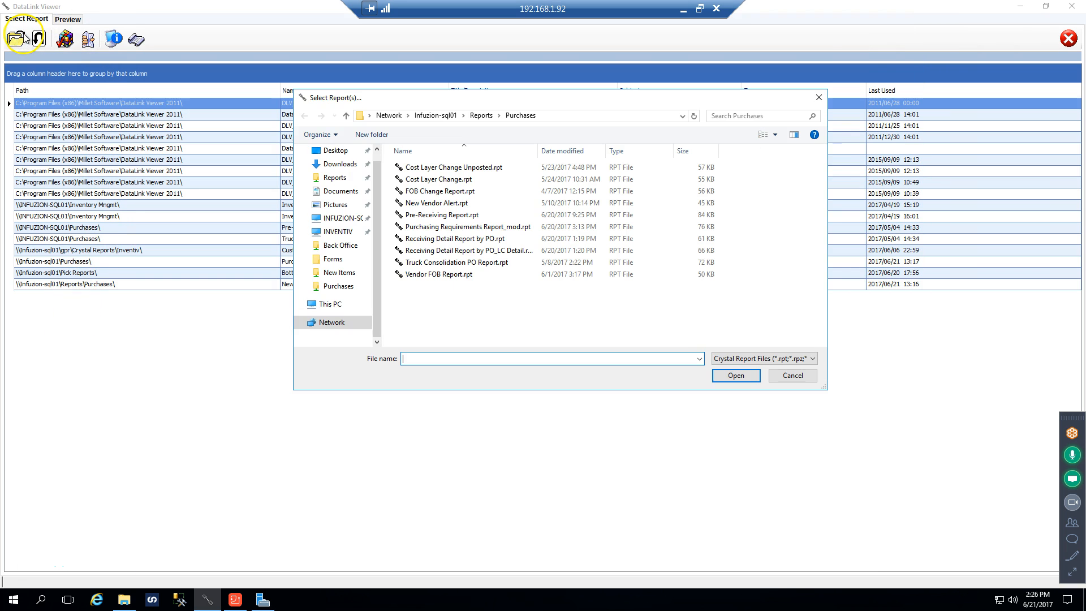
double_click(453, 262)
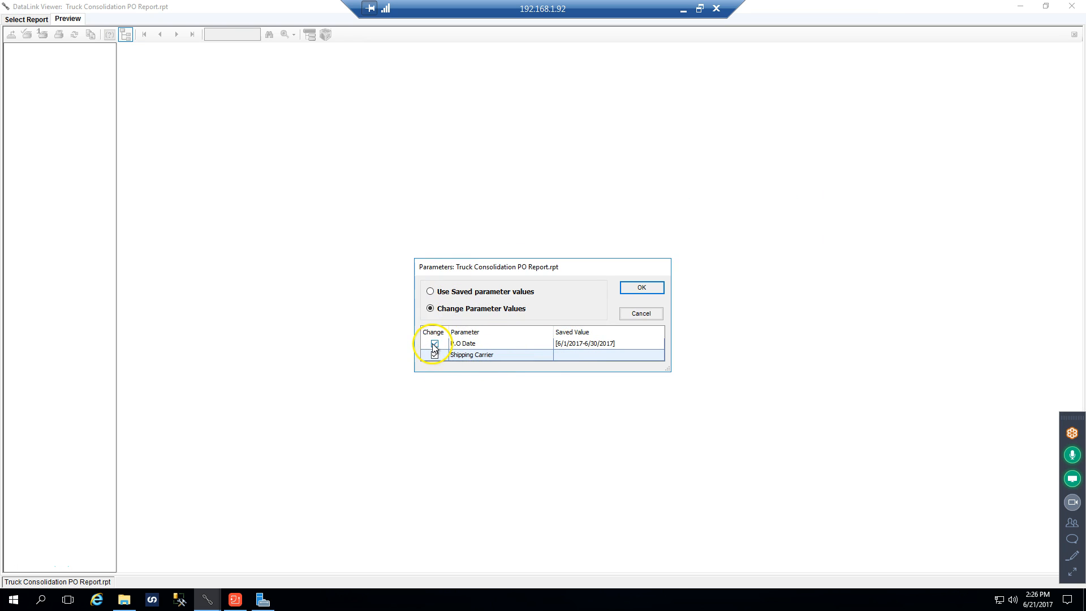
click(641, 289)
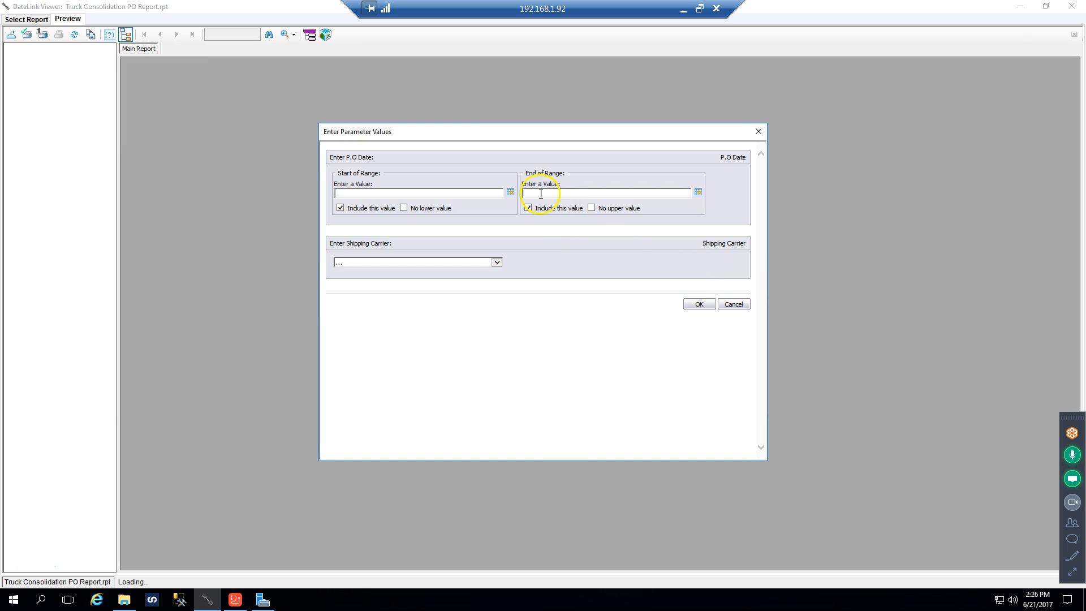
Run the truck consolidation report for P.O dates 6/1/2017 through 6/21/2017 with the blank shipping carrier option
click(510, 193)
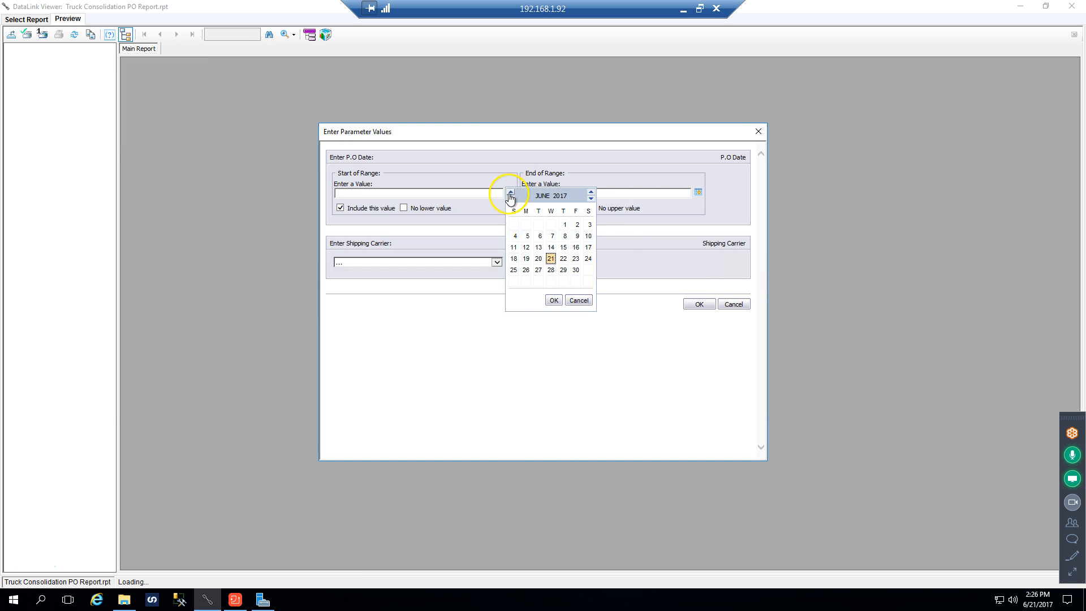
double_click(563, 229)
click(698, 193)
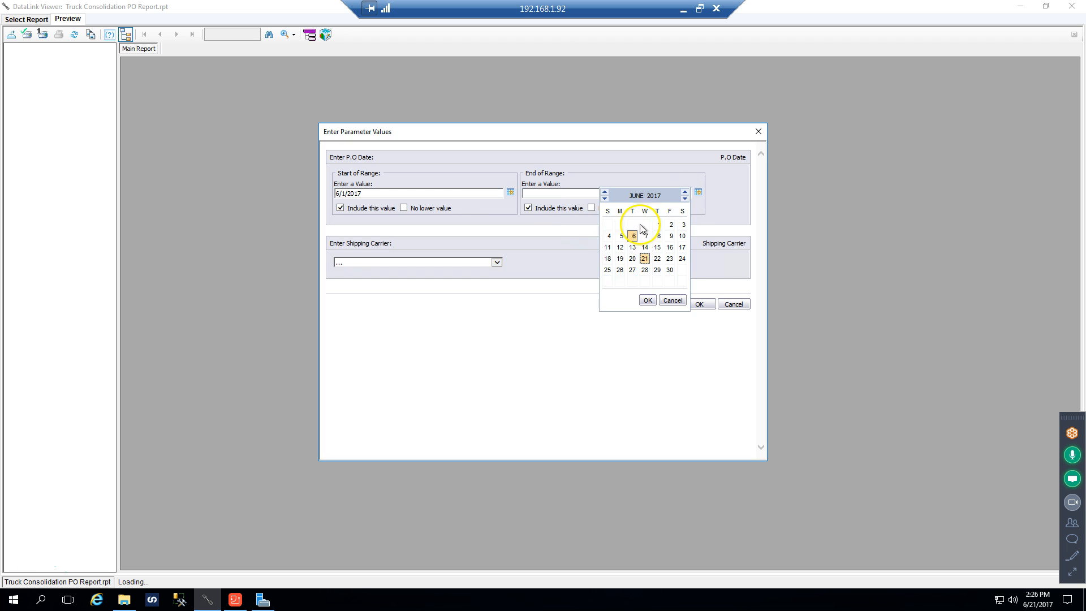
double_click(644, 259)
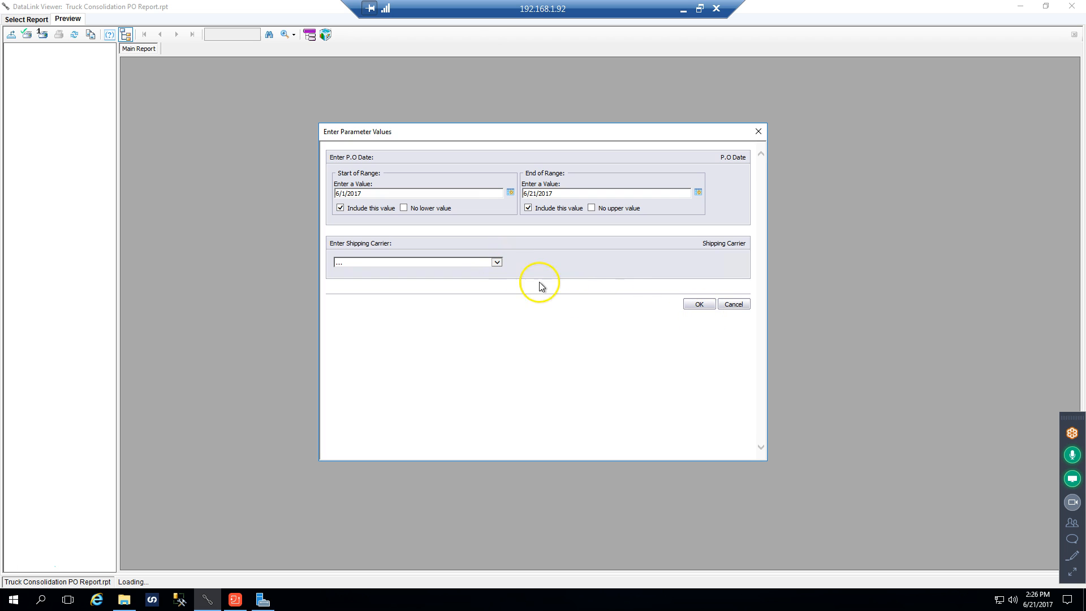
click(497, 263)
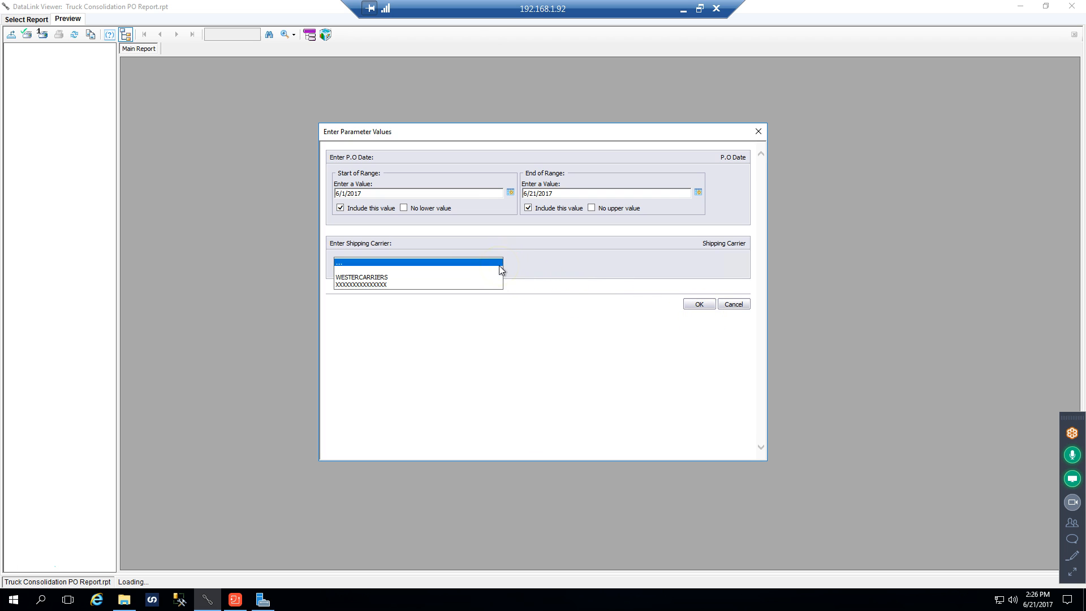
click(452, 272)
click(693, 305)
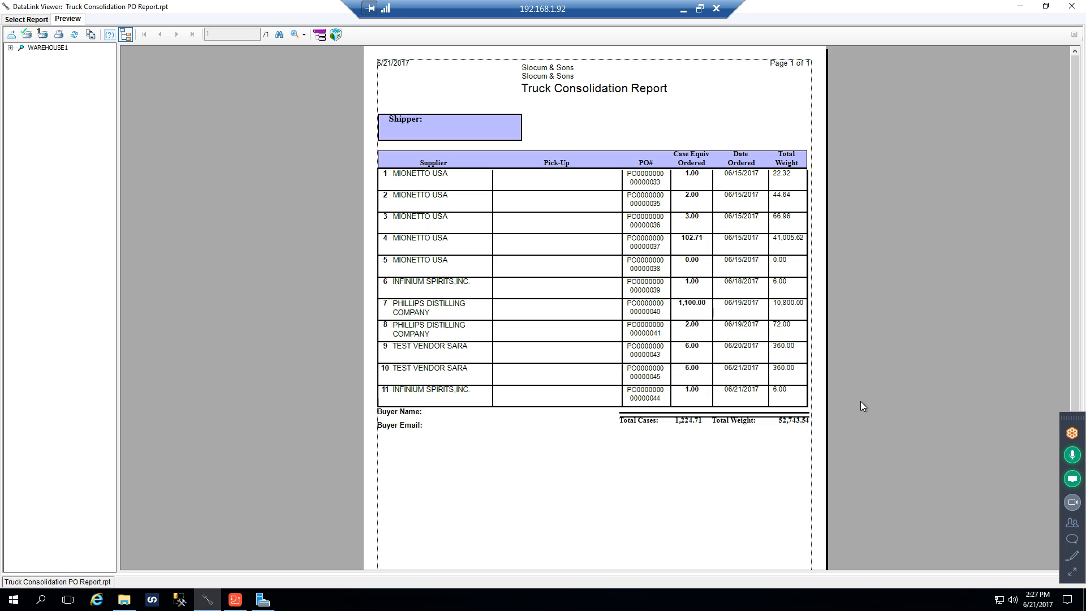
Close the DataLink Viewer report and the Purchases folder to return to the Purchase Orders Not Received list in Dynamics GP
click(1071, 6)
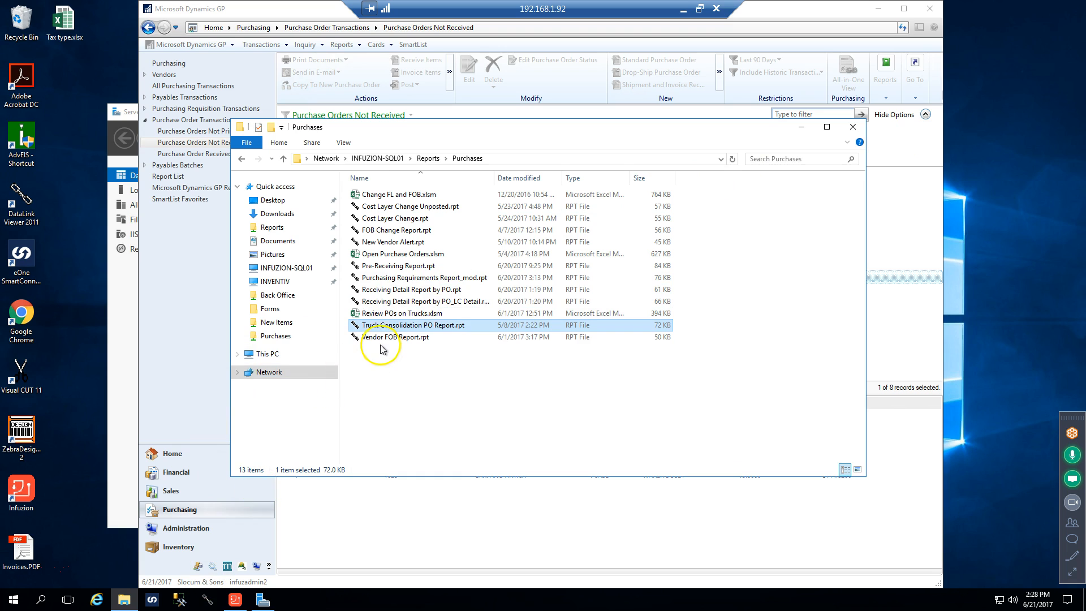
click(208, 600)
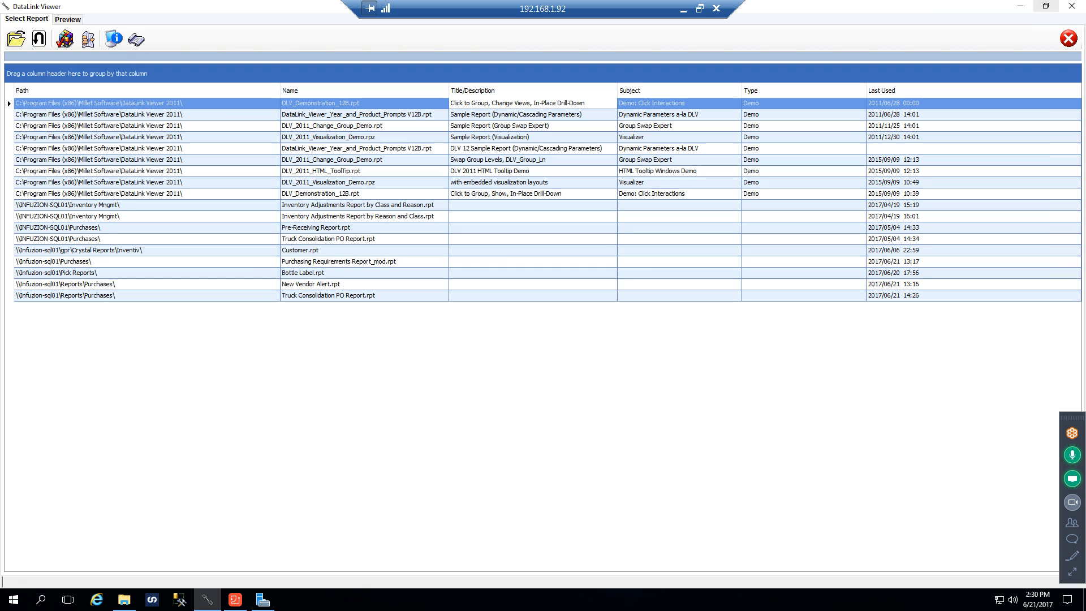
click(1072, 8)
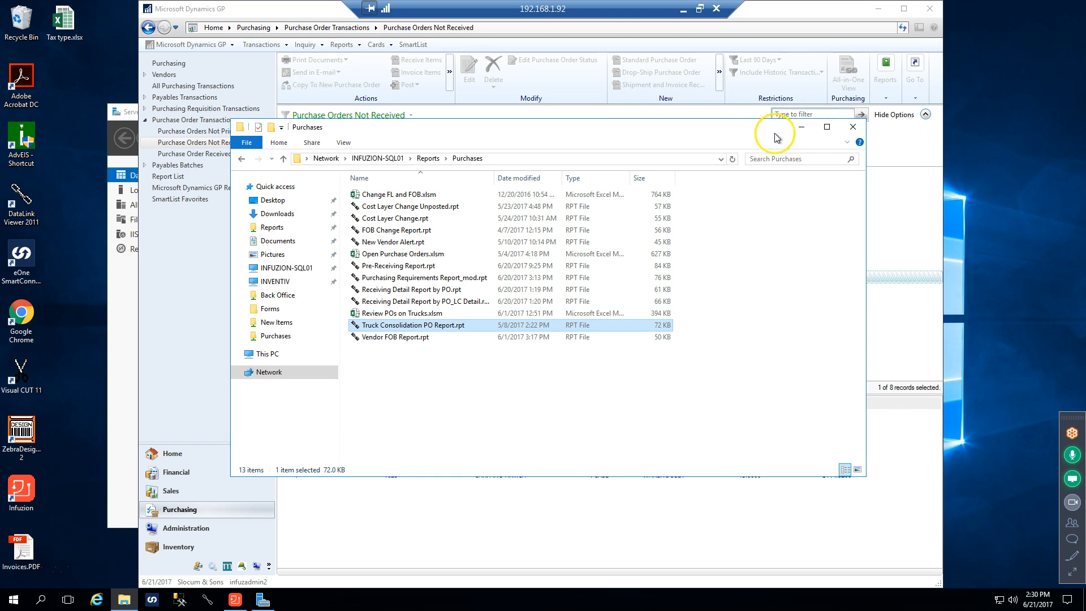
click(853, 127)
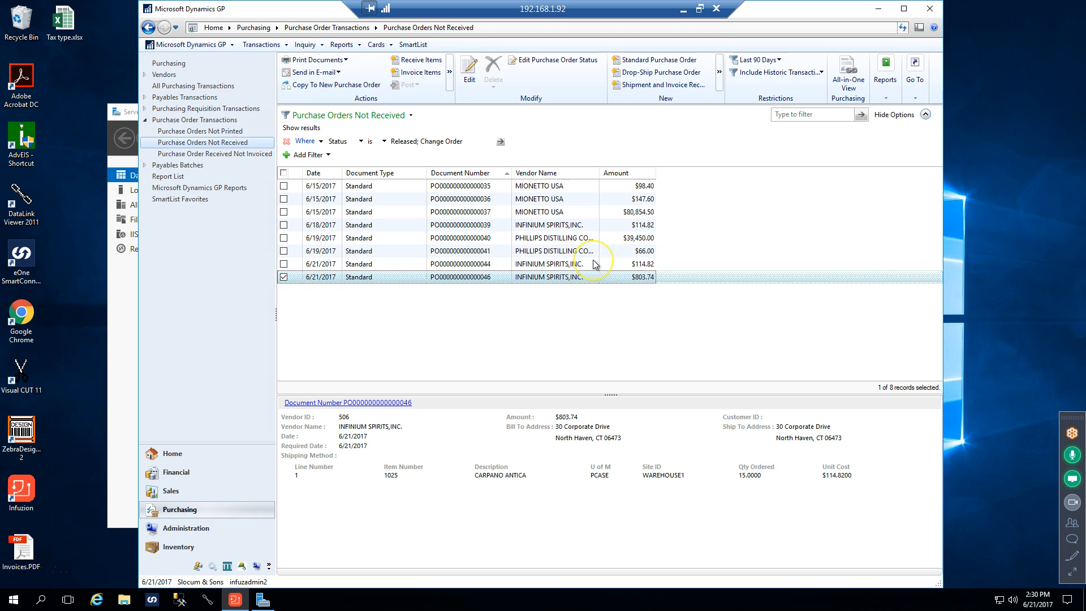
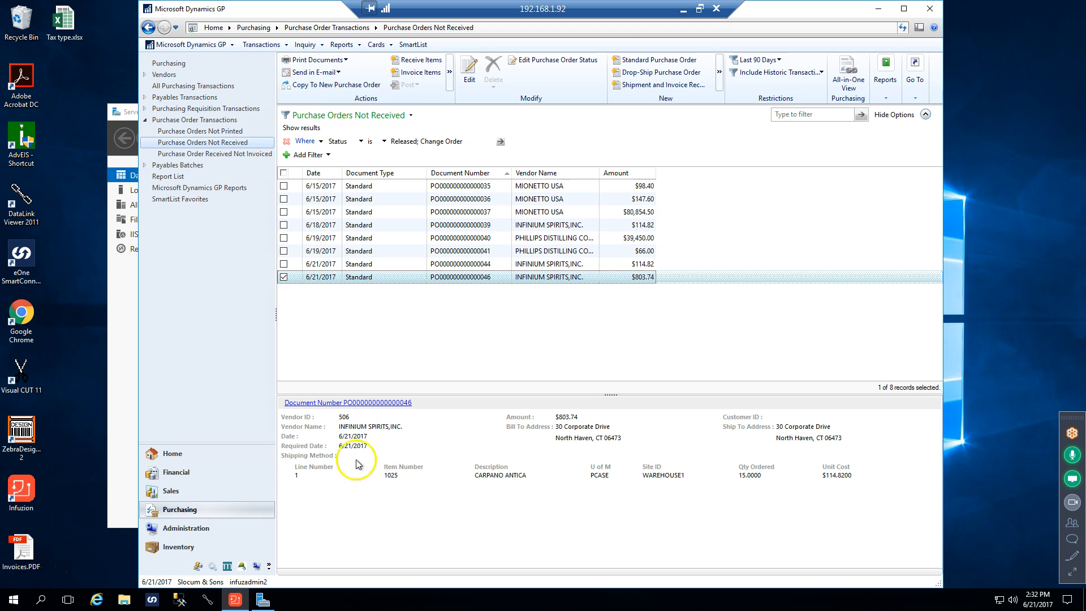
Switch to DataLink Viewer and open Truck Consolidation PO Report.rpt with the P.O Date and Shipping Carrier parameters marked for change
click(207, 604)
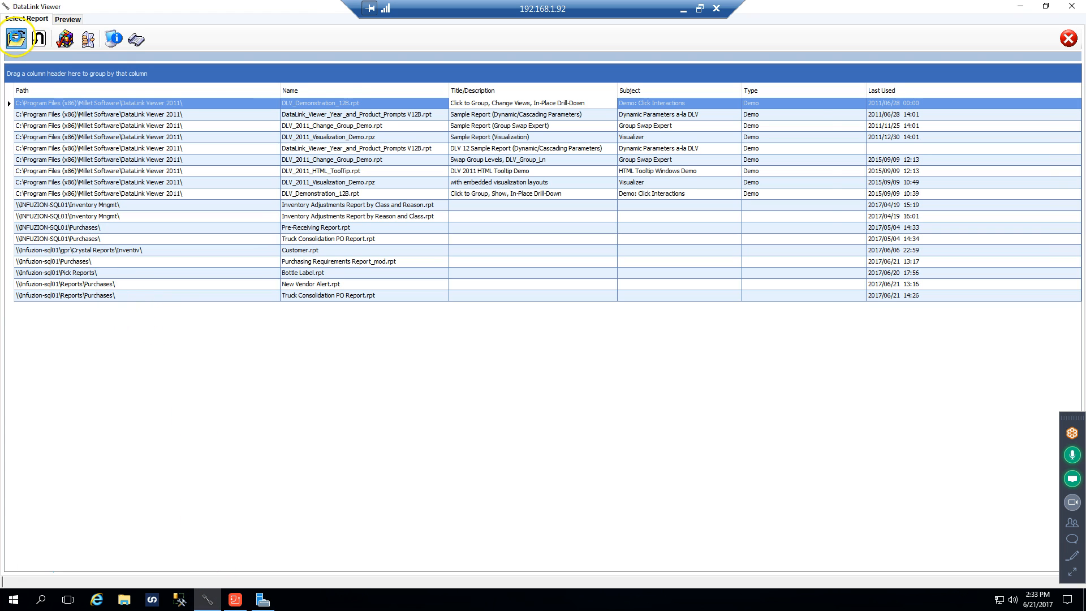
click(16, 38)
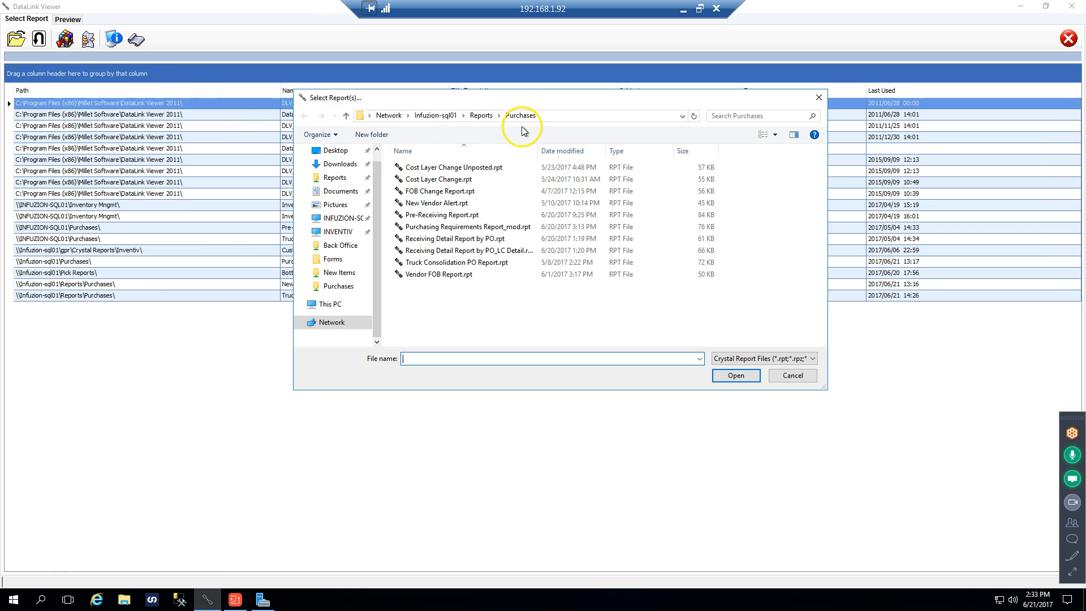
click(425, 265)
click(734, 376)
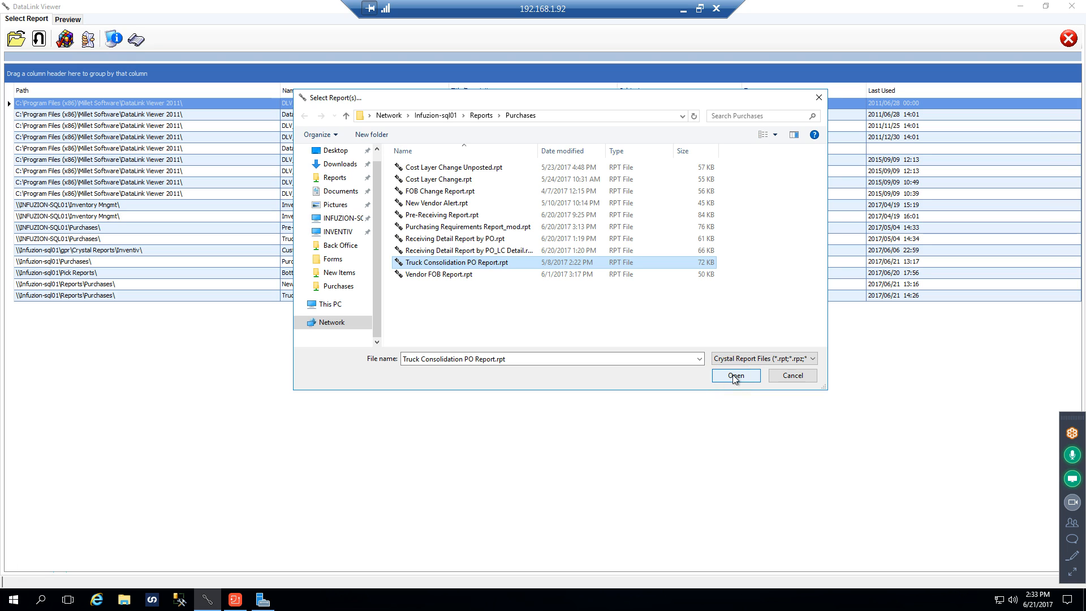
click(735, 376)
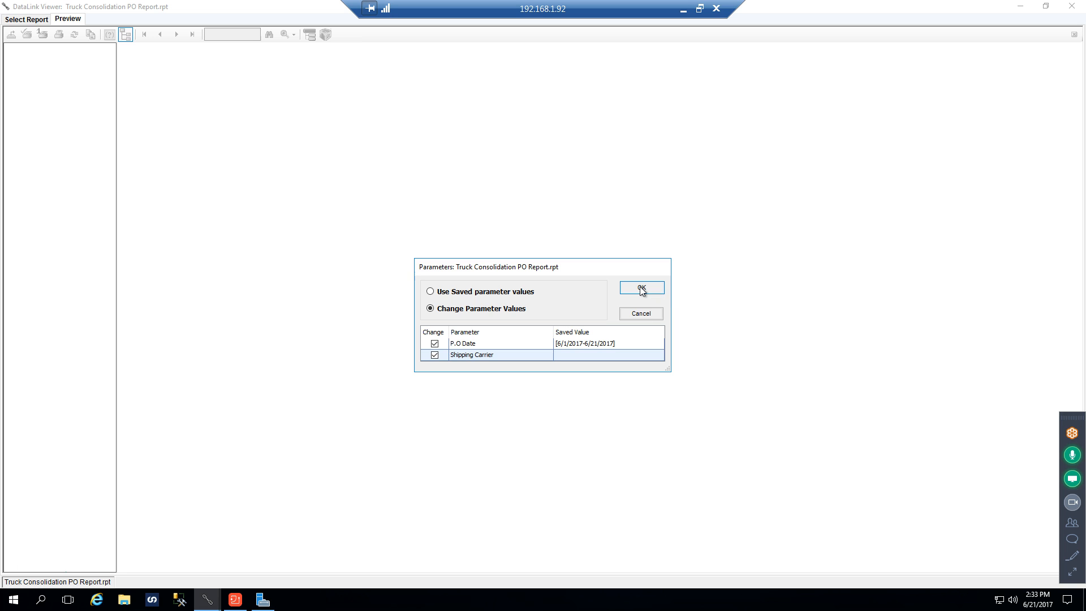
click(641, 290)
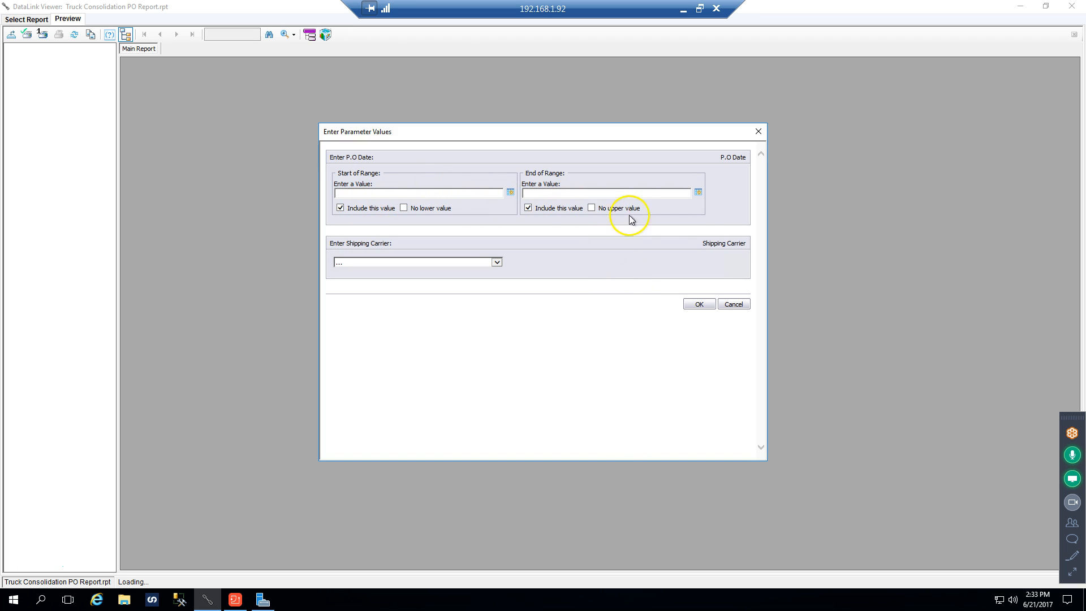
Run the truck consolidation report for P.O dates 6/1/2017 through 6/21/2017 with shipping carrier WESTERCARRIERS
click(510, 193)
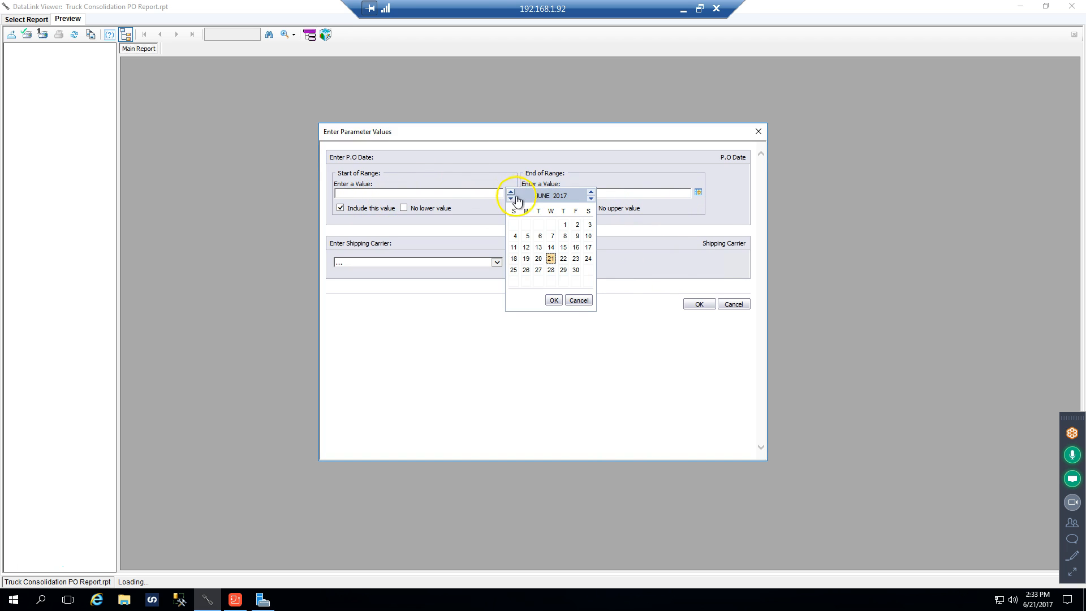
click(565, 229)
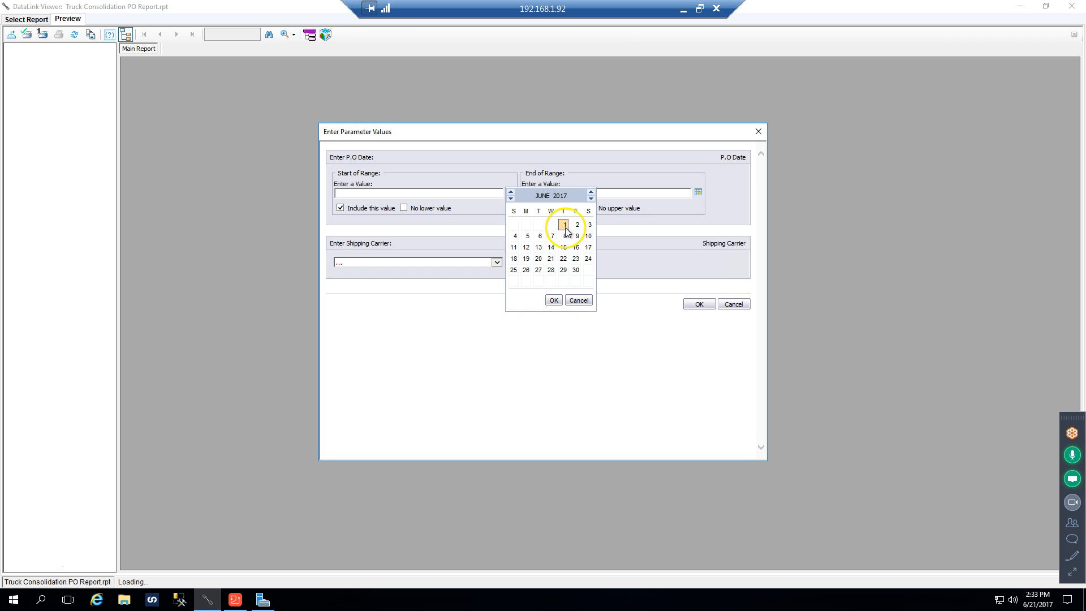
click(698, 193)
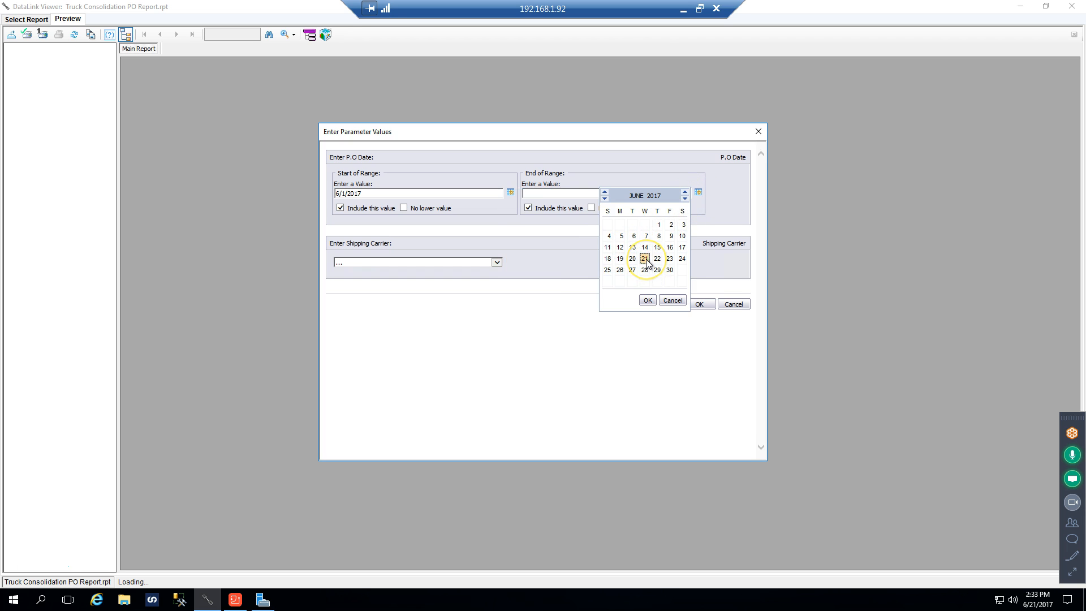
click(644, 258)
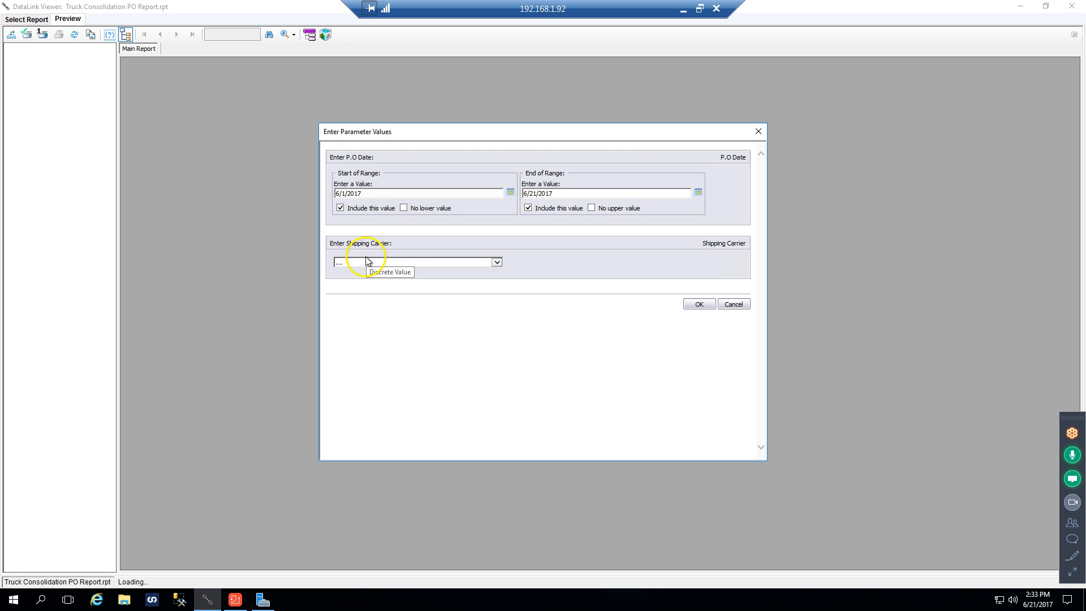
click(496, 262)
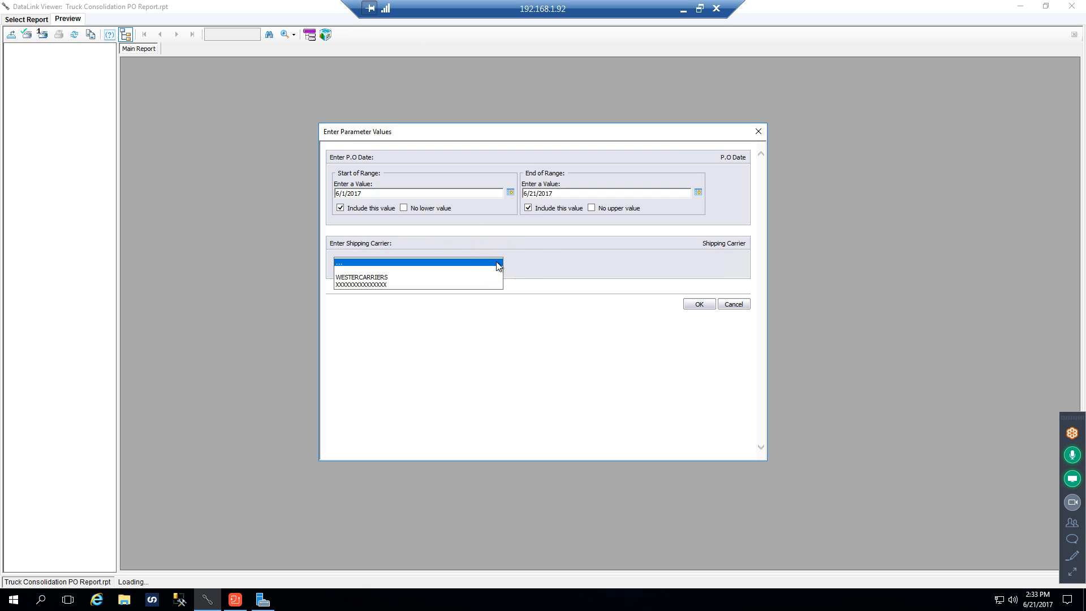
click(412, 278)
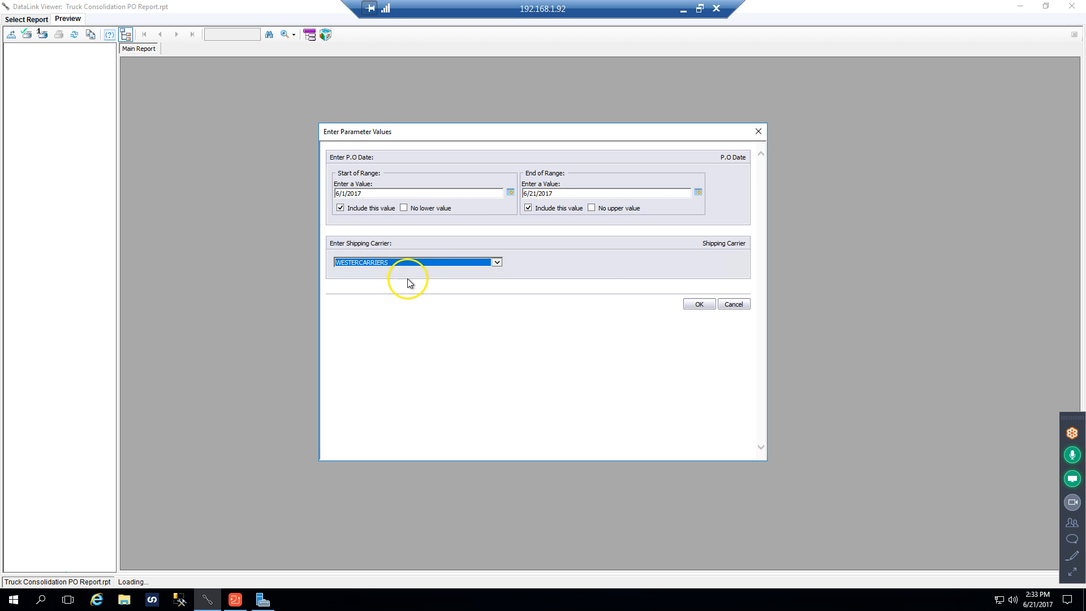
click(697, 304)
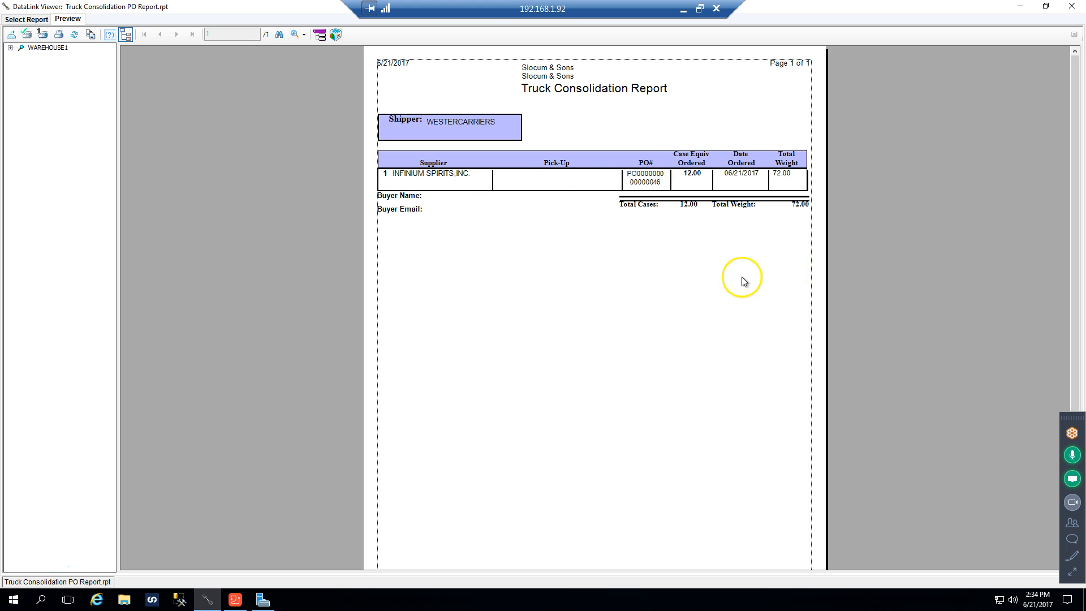
Review the WESTERCARRIERS truck consolidation report and close DataLink Viewer to return to Dynamics GP
scroll(661, 290, down, 1)
scroll(661, 291, up, 1)
click(1075, 8)
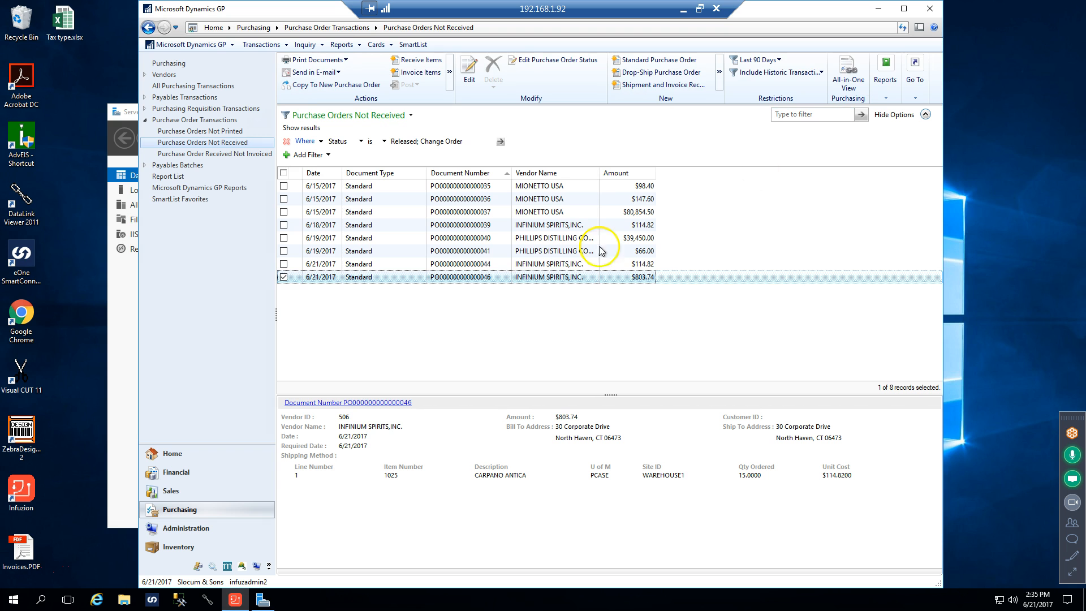
click(284, 277)
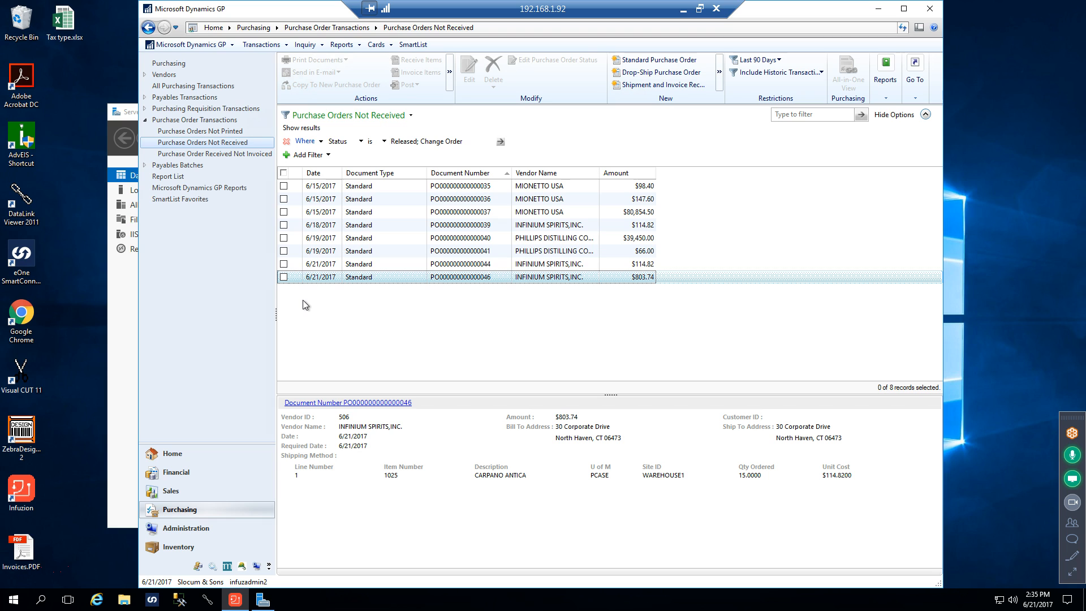
click(283, 277)
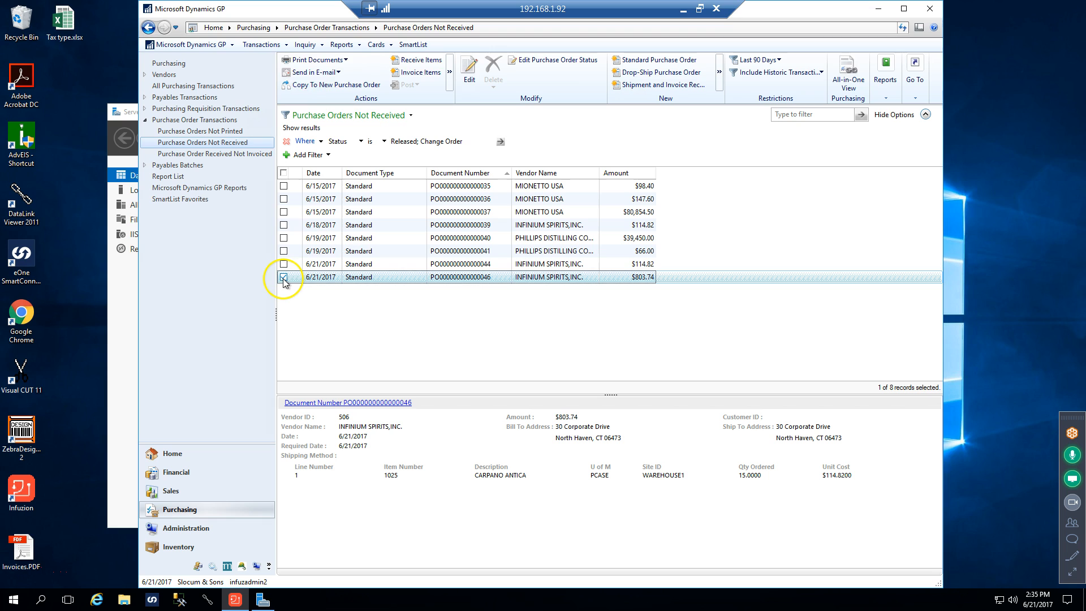
click(284, 277)
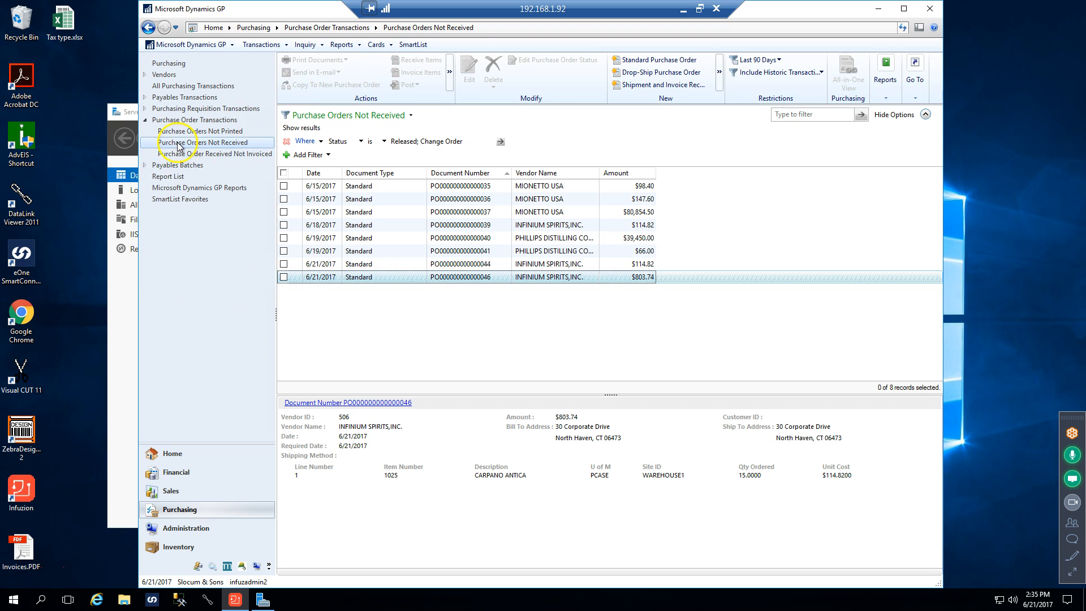
click(241, 146)
click(232, 147)
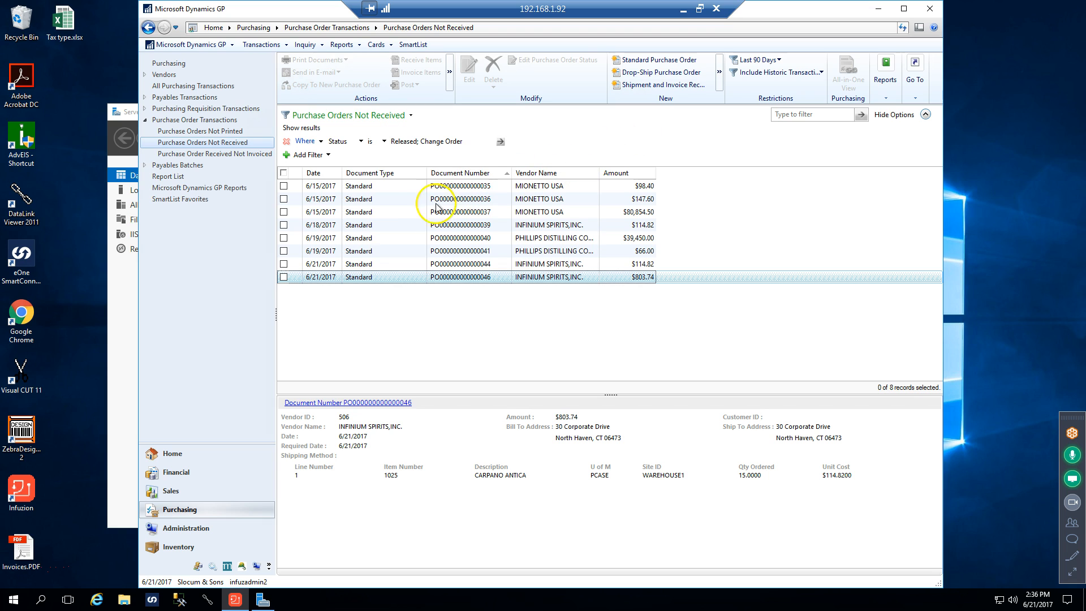
click(282, 278)
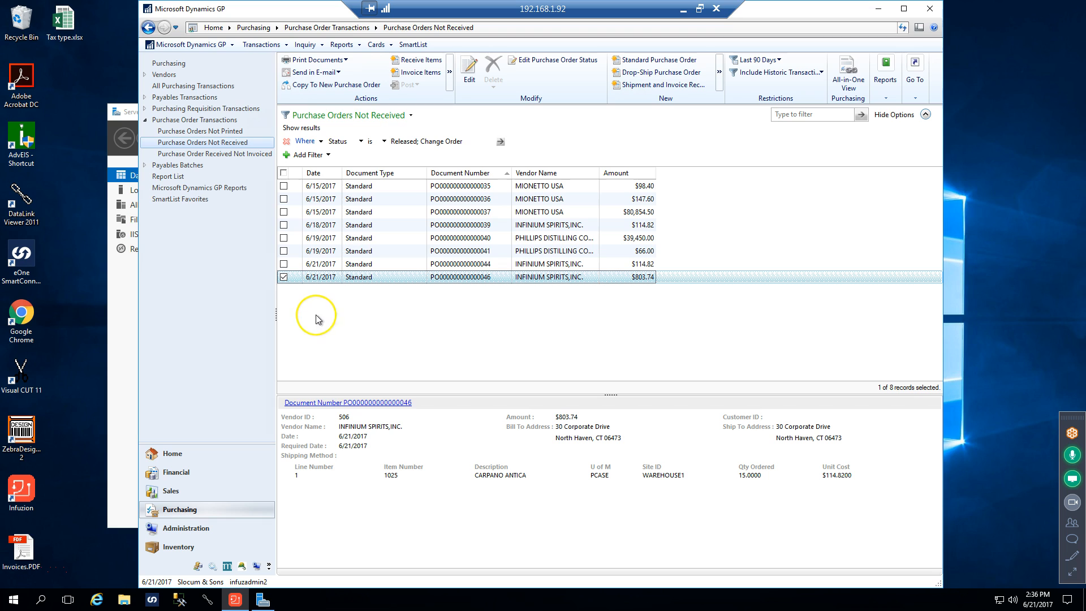
click(283, 278)
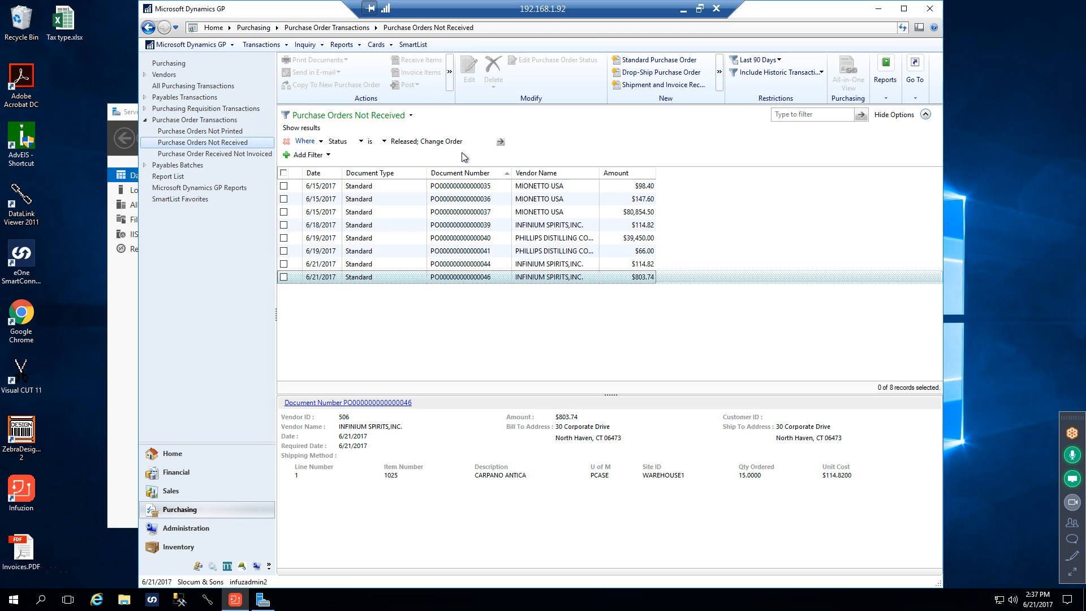
Open the $803.74 INFINIUM SPIRITS purchase order for editing, view its available actions, and close the Purchase Order Entry window
click(283, 278)
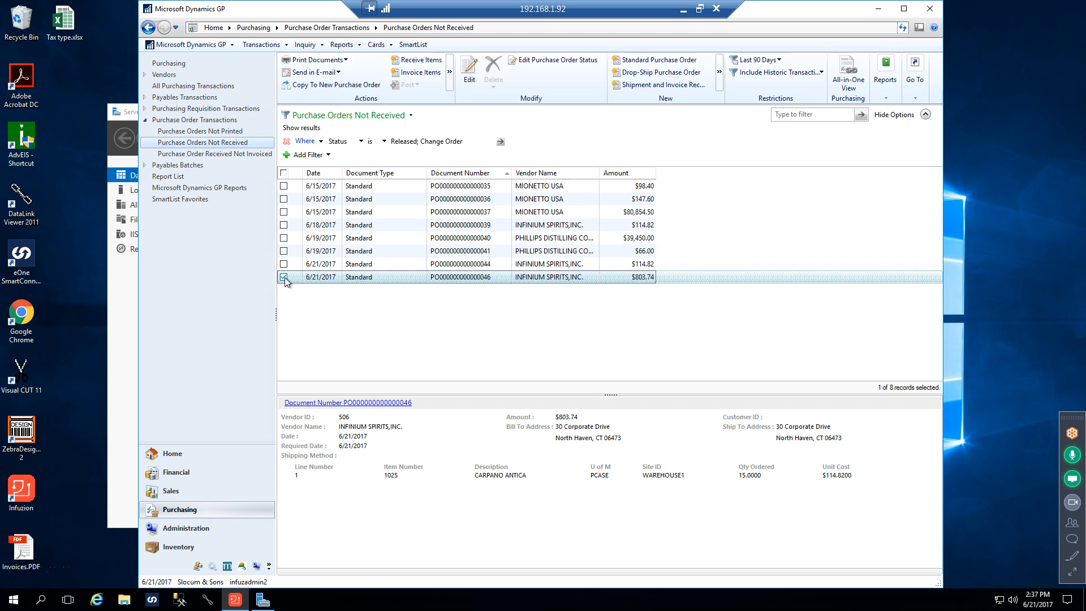
click(467, 77)
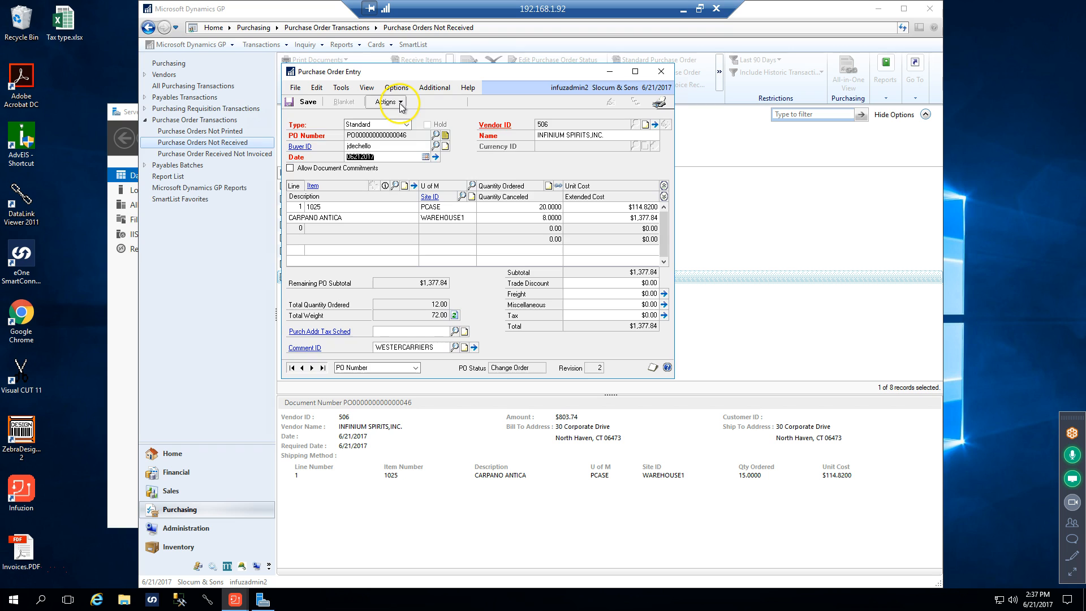
click(387, 102)
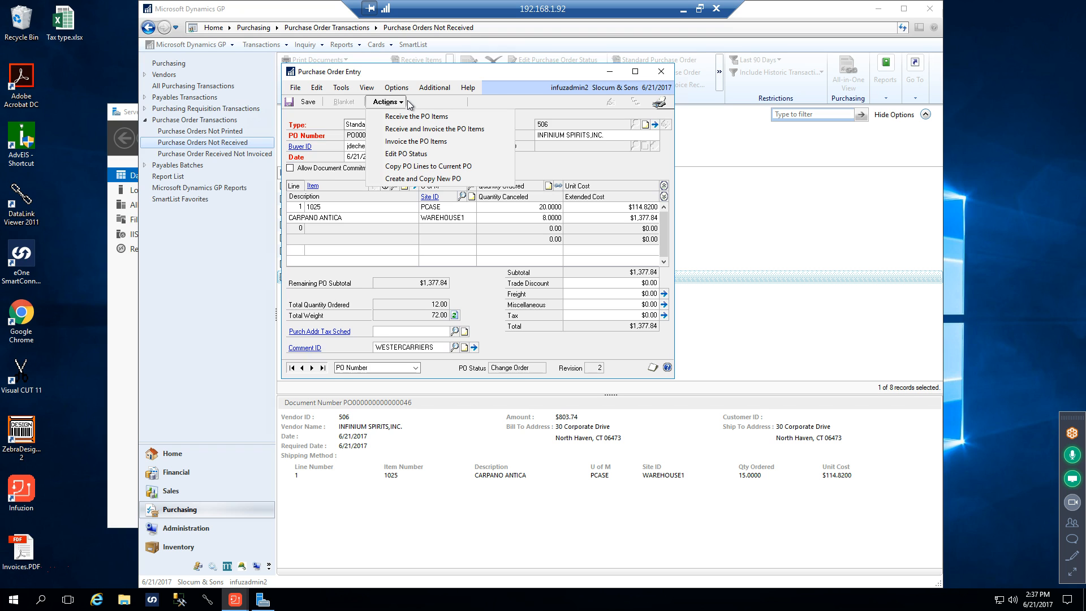
click(661, 71)
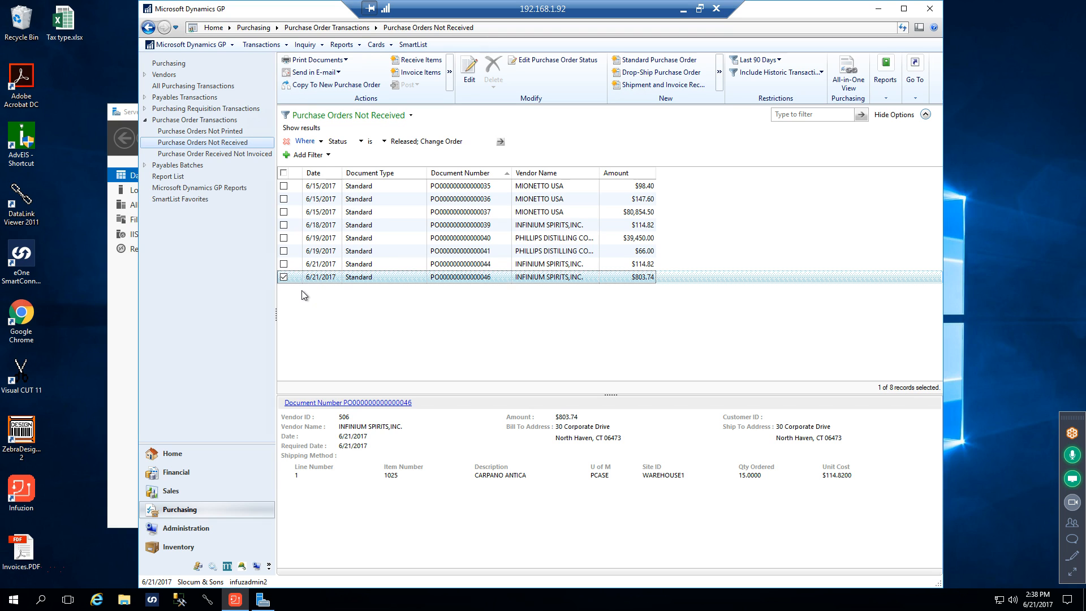
Start receiving the items of the $803.74 INFINIUM SPIRITS purchase order, decline receiving the marked items, and delete the receipt document
click(284, 277)
click(412, 60)
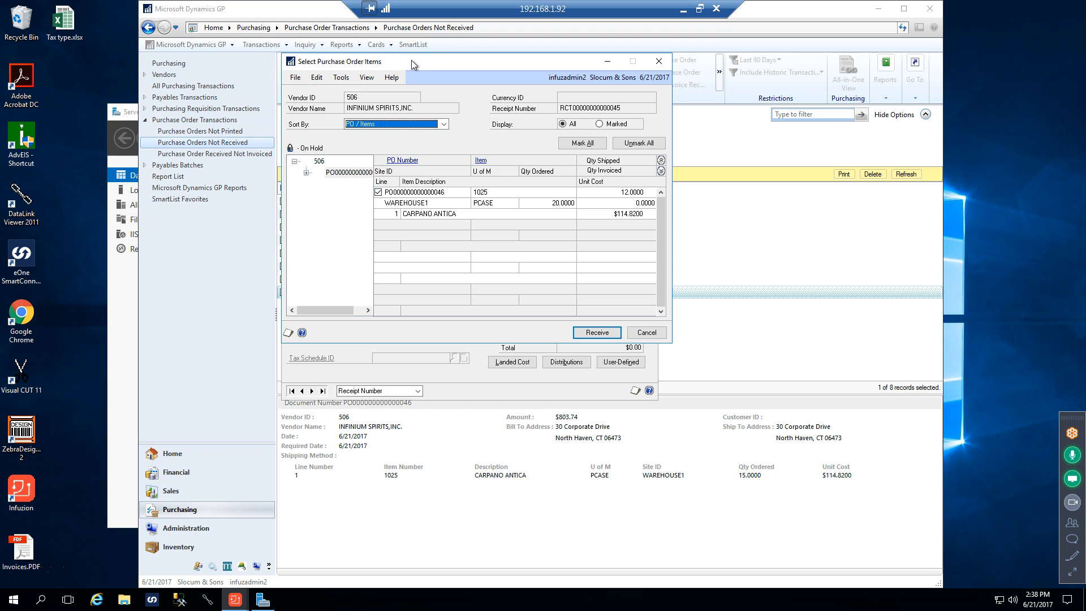
click(660, 60)
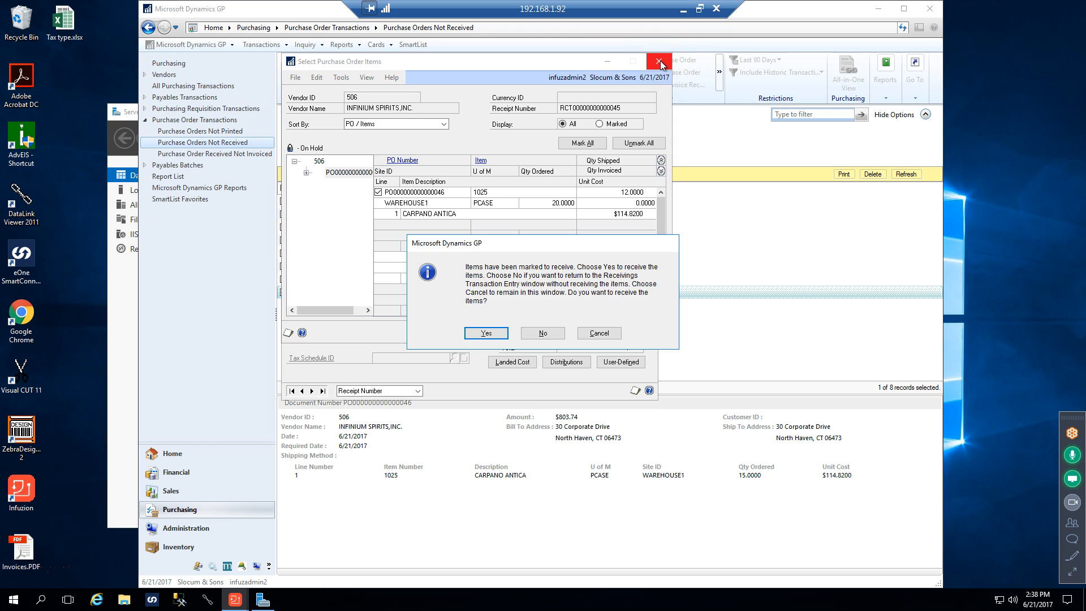
click(555, 332)
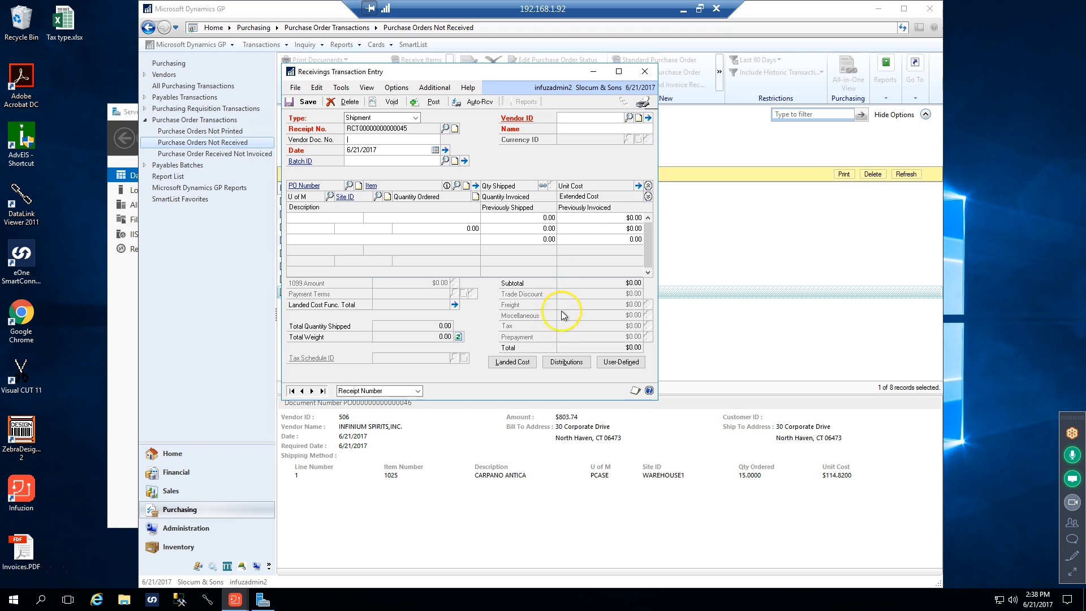
click(644, 73)
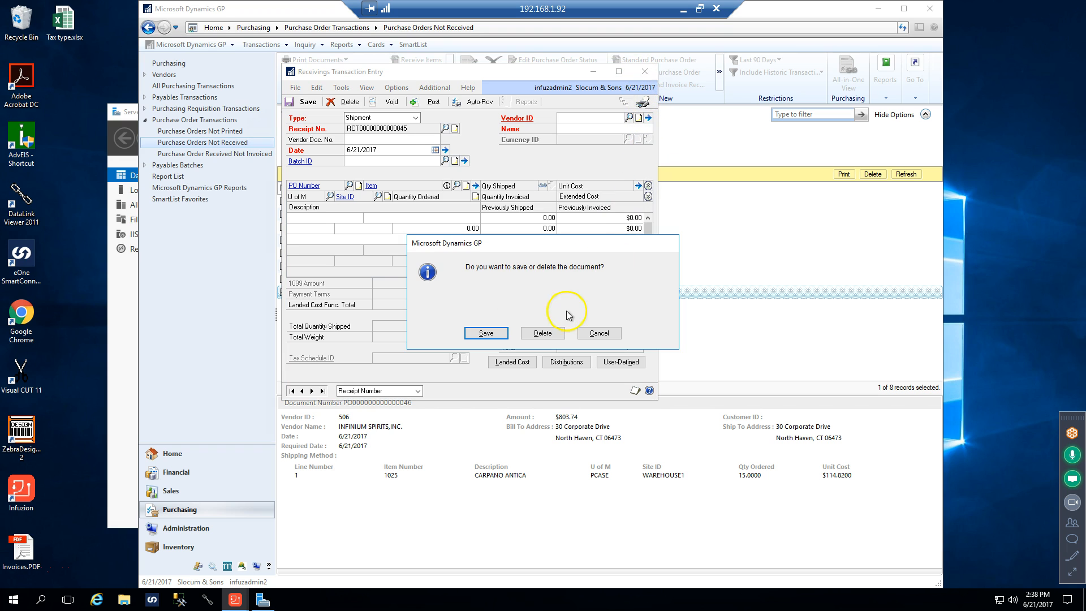
click(543, 332)
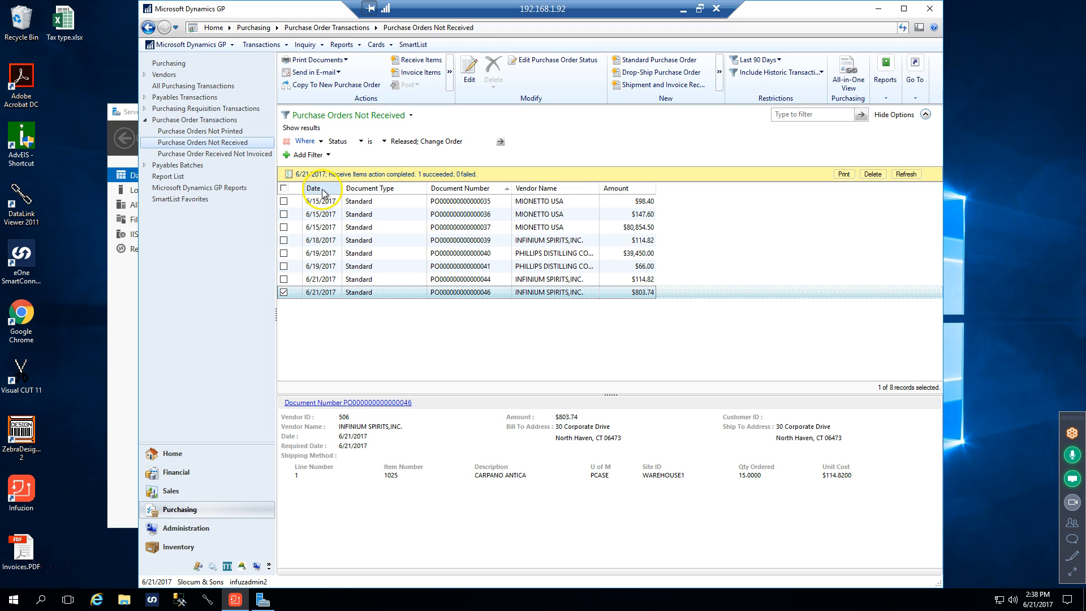
Deselect the $803.74 purchase order and sort the Purchase Orders Not Received list by date, newest first
click(283, 292)
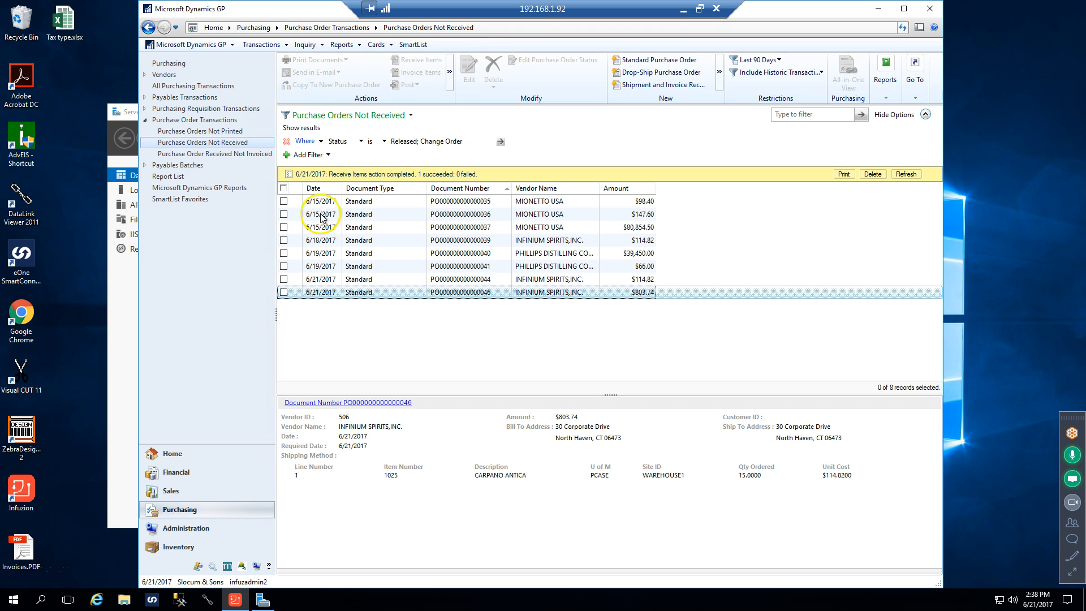
click(326, 188)
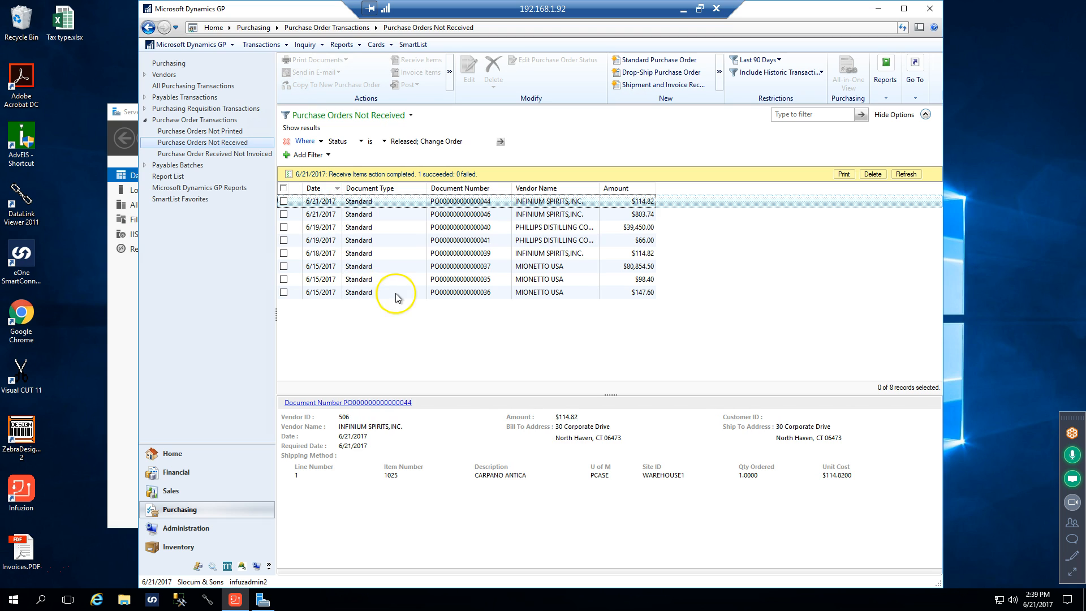
Try an additional And filter for Date is 6/21/2017 on the purchase order list, and remove that filter
click(328, 155)
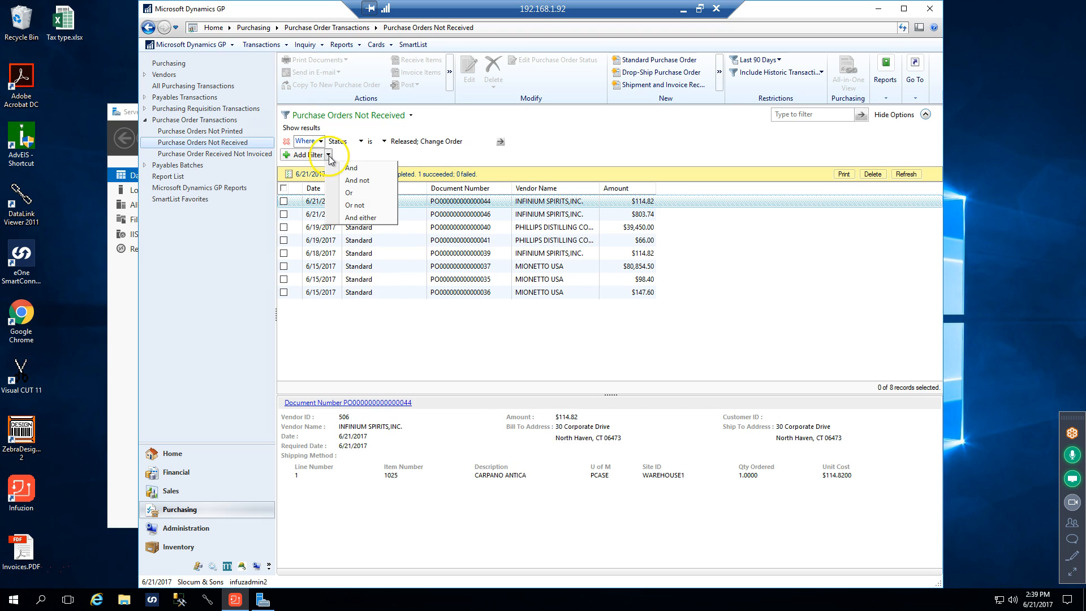
click(355, 171)
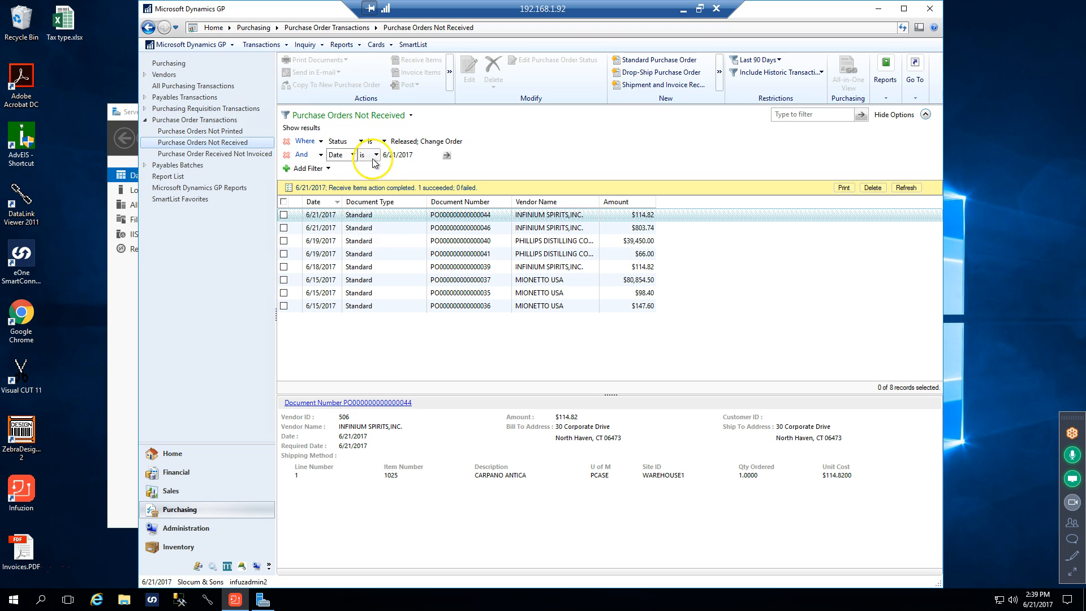
click(447, 156)
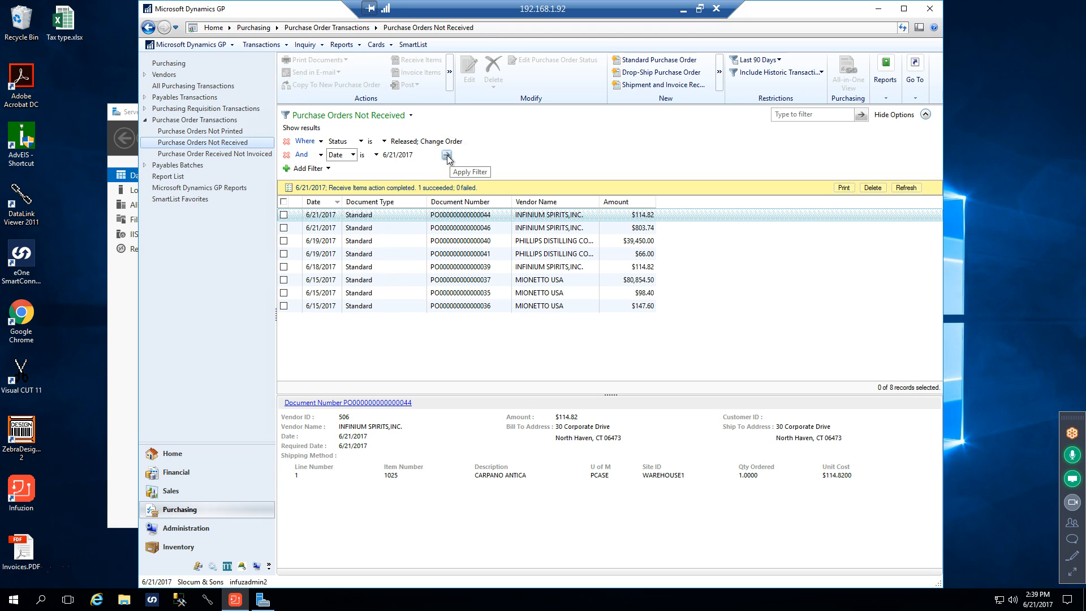
click(286, 155)
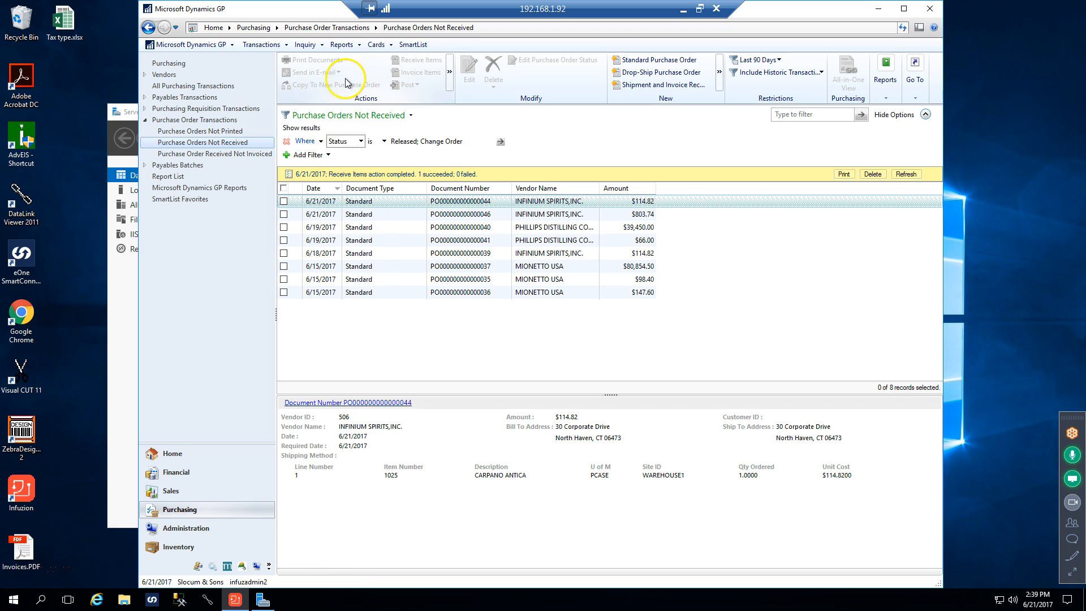
Start a new shipment receipt in Receivings Transaction Entry, look up purchase orders for auto-receiving, and cancel the purchase order selection
click(246, 44)
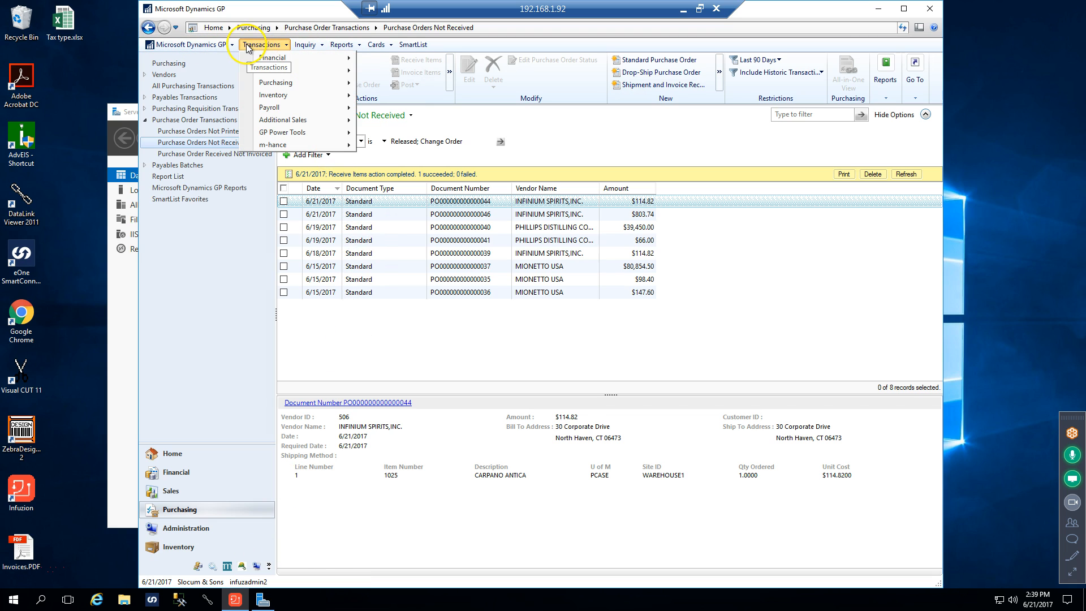
mouse_move(291, 87)
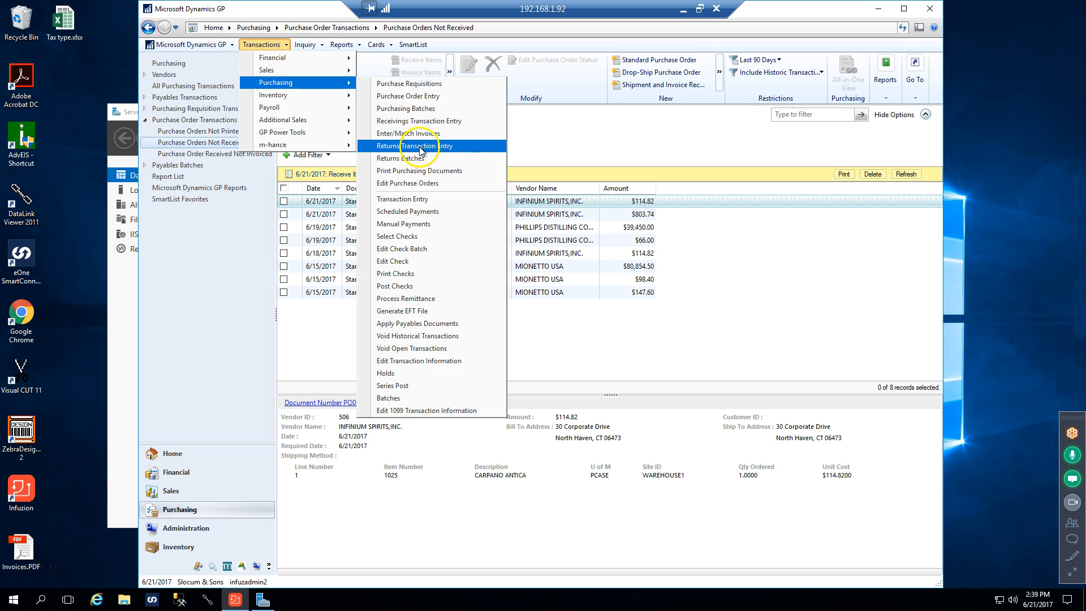
click(415, 121)
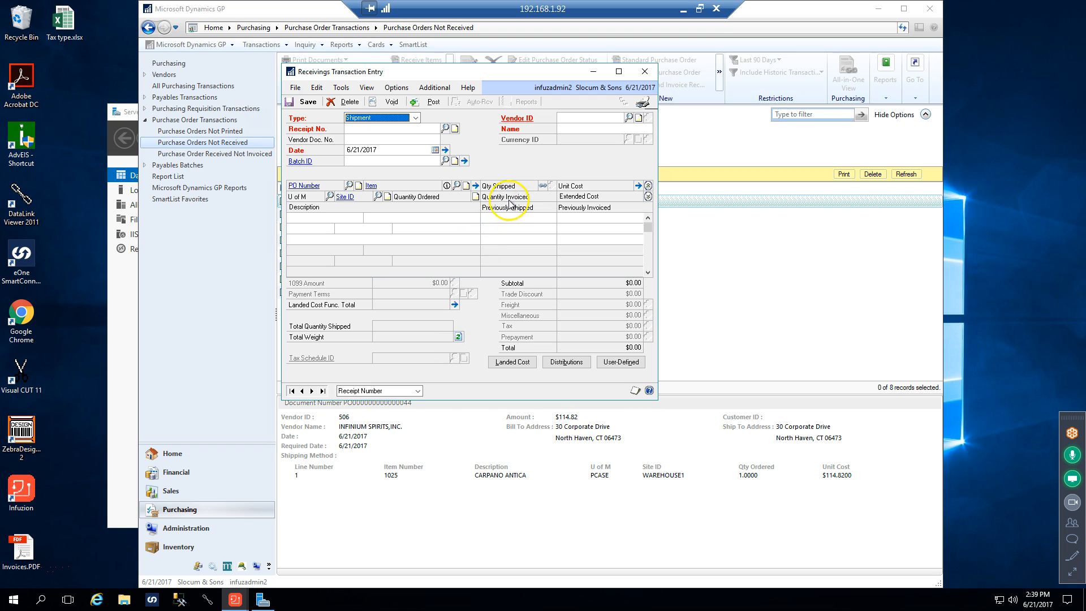
click(474, 186)
key(Tab)
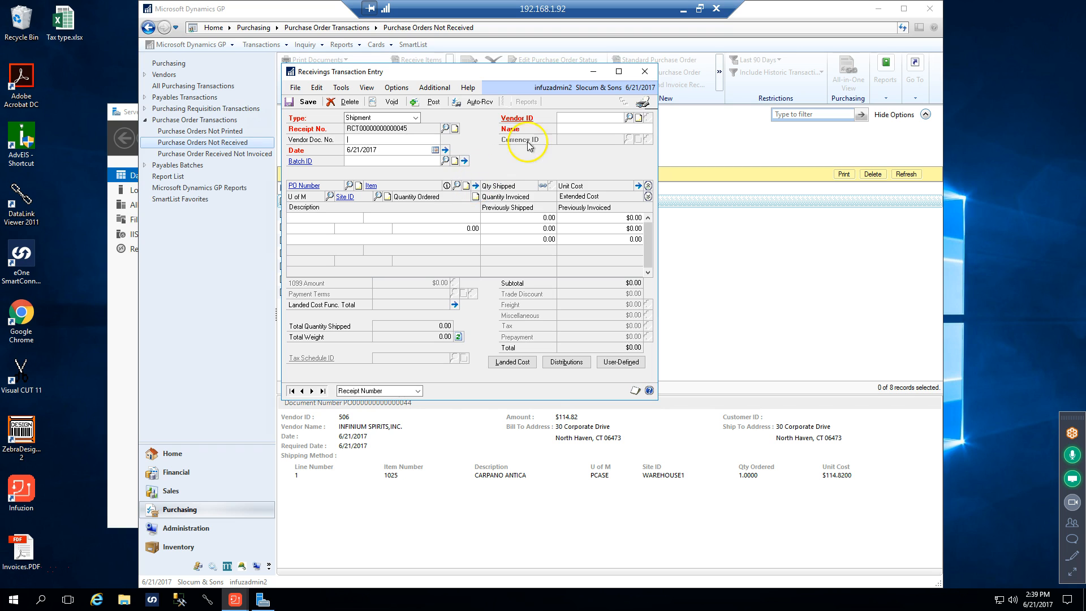
click(472, 106)
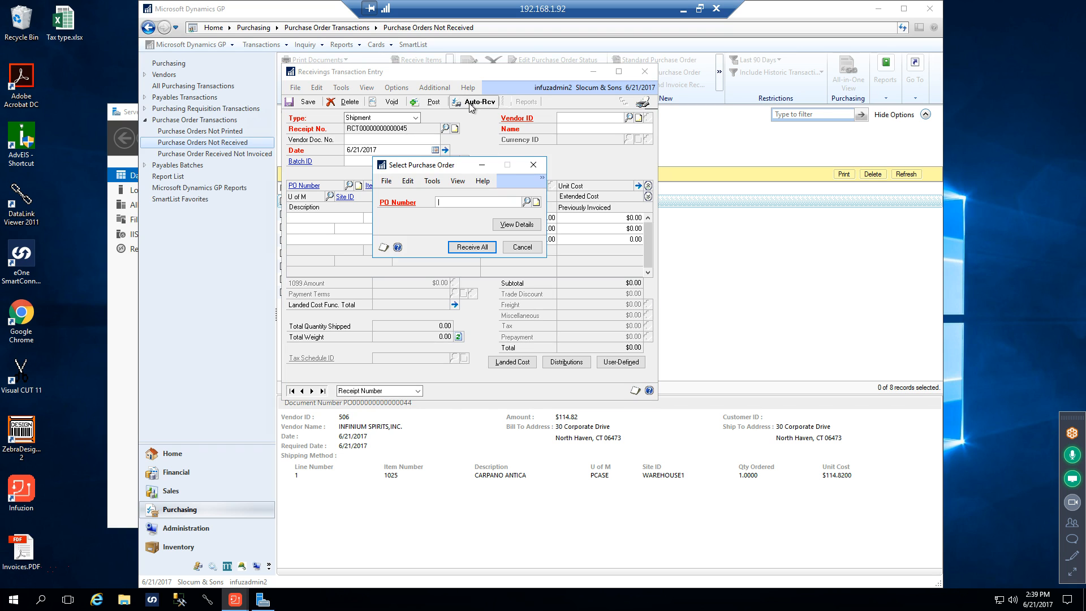
click(525, 202)
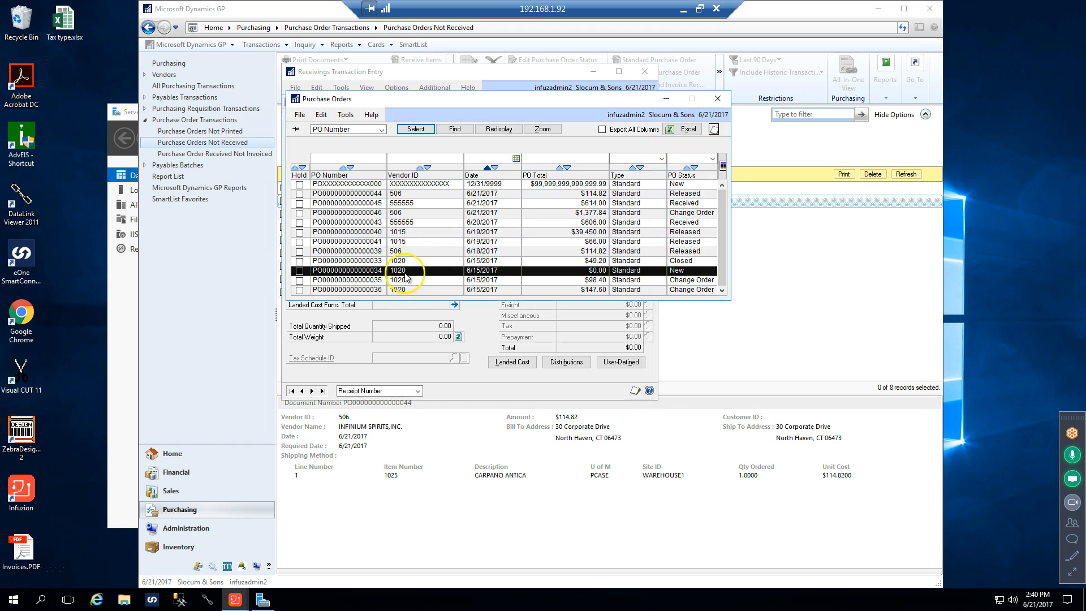
click(717, 100)
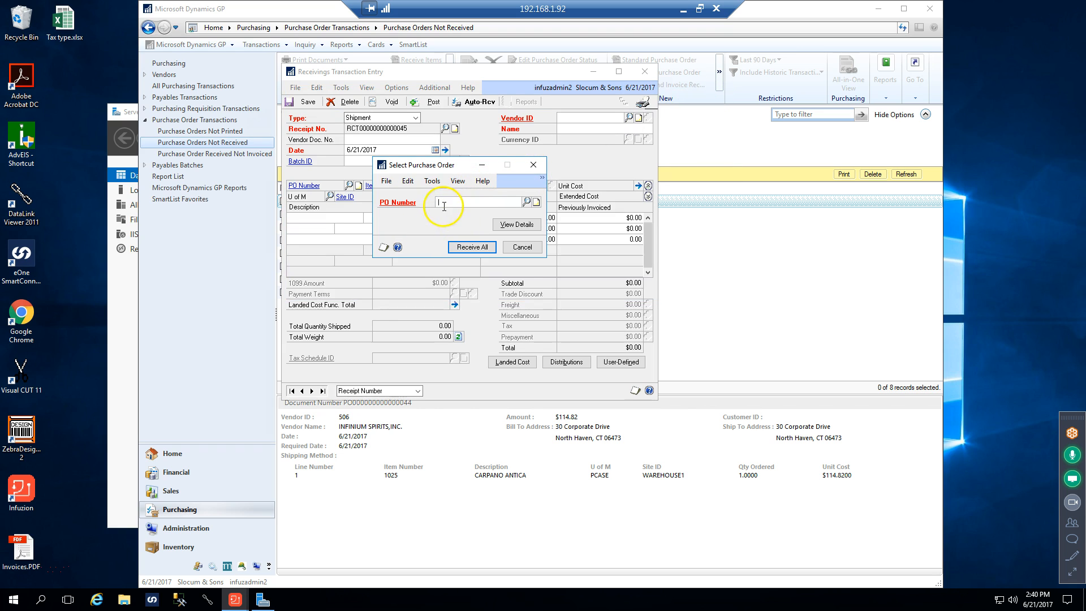
click(522, 247)
Set the shipment receipt's vendor to INFINIUM SPIRITS with vendor ID 506, declining to add a new vendor record
click(577, 115)
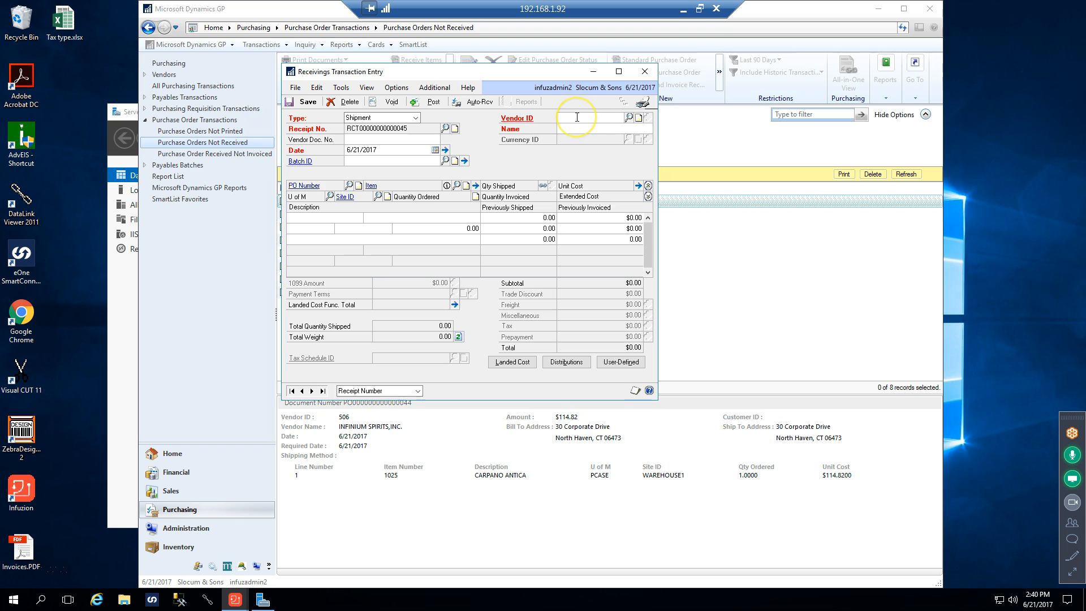
text(5)
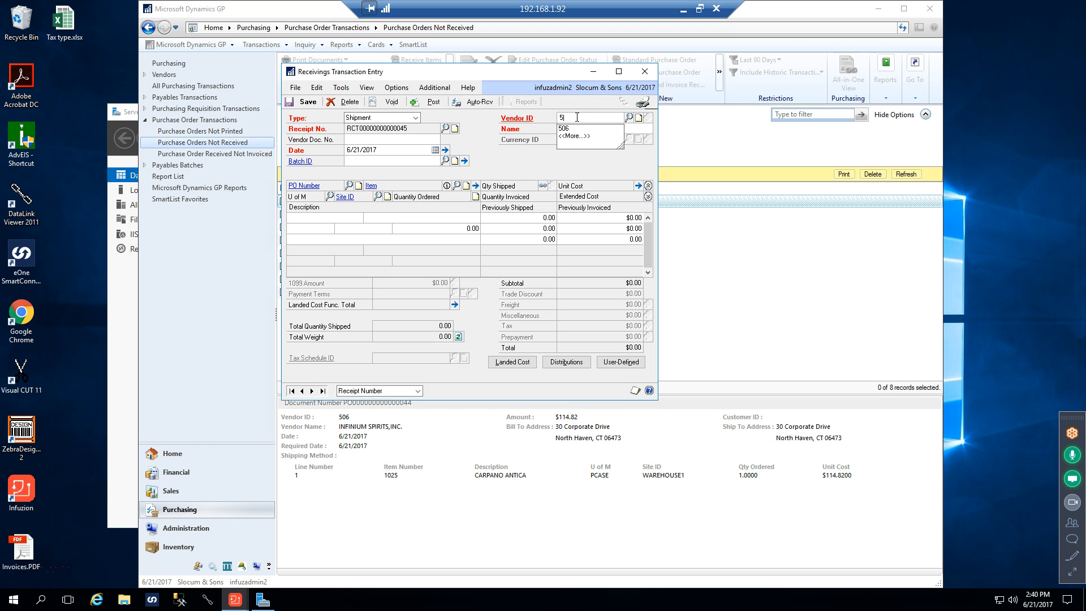
text(06`)
key(Tab)
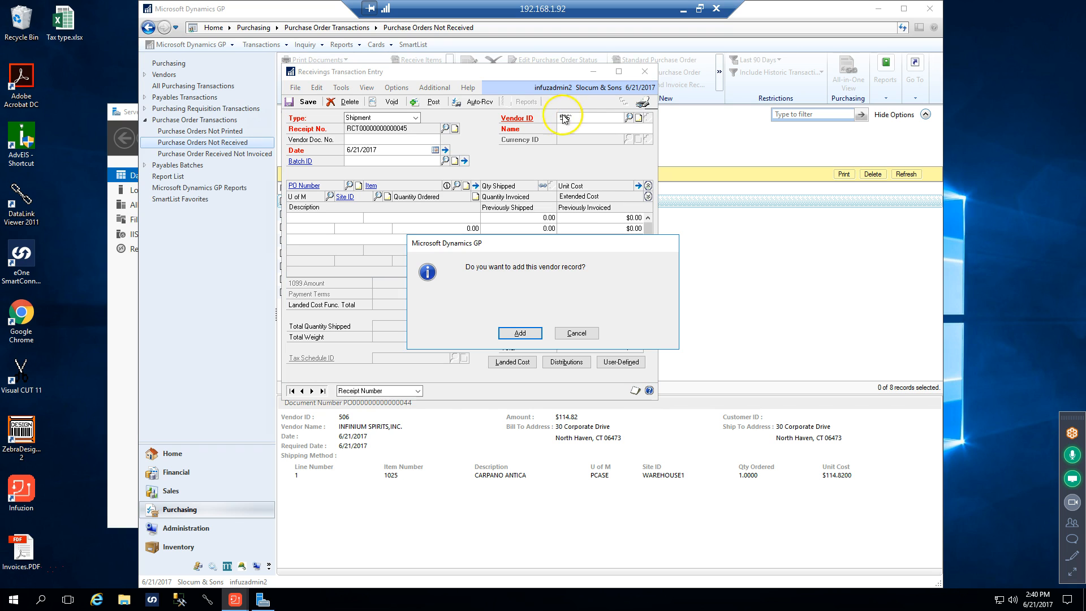
click(588, 335)
drag(580, 116, 552, 120)
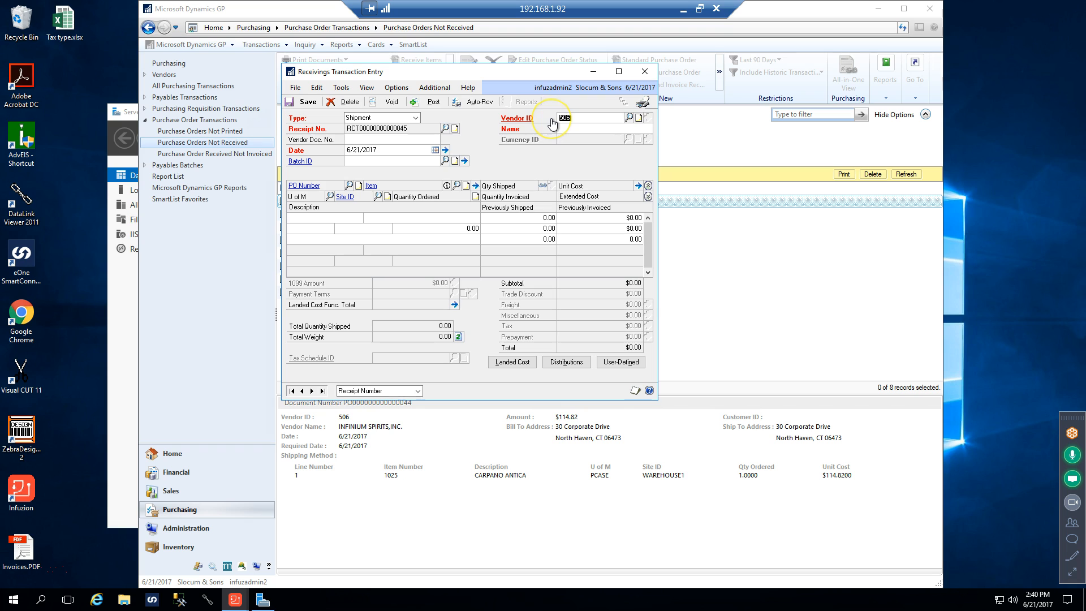
text(5)
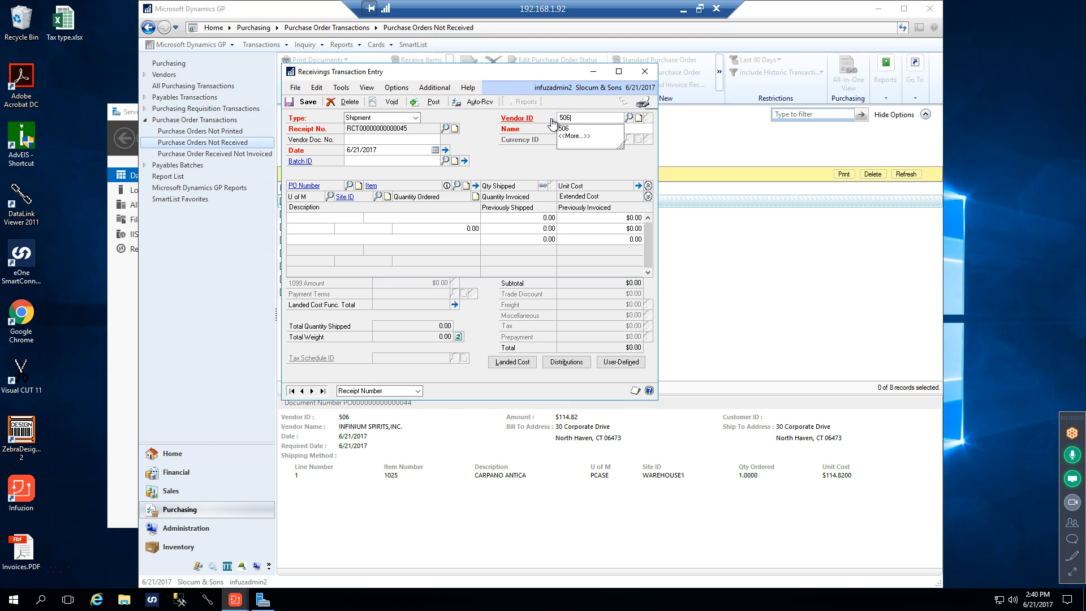
key(Tab)
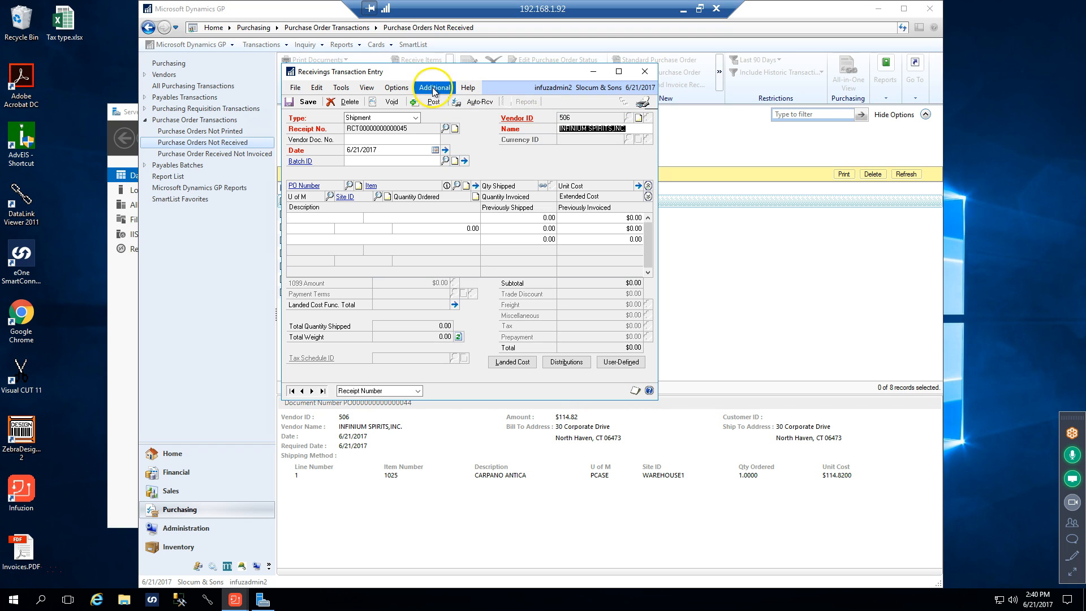
Review the INFINIUM SPIRITS items available for auto-receiving, close the item selection, and delete the receipt document
click(464, 102)
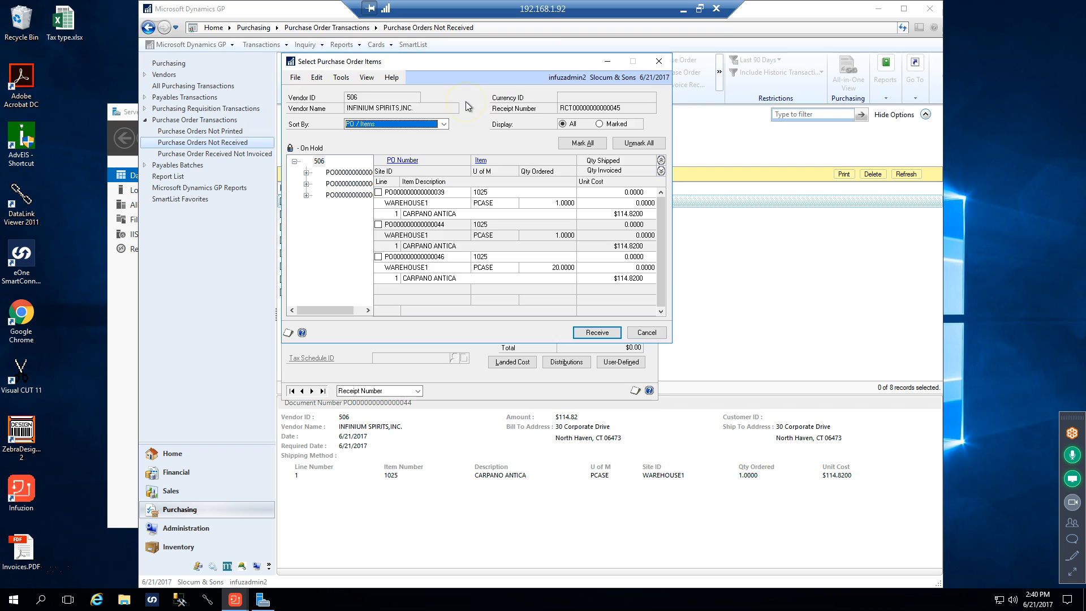
drag(344, 310, 370, 312)
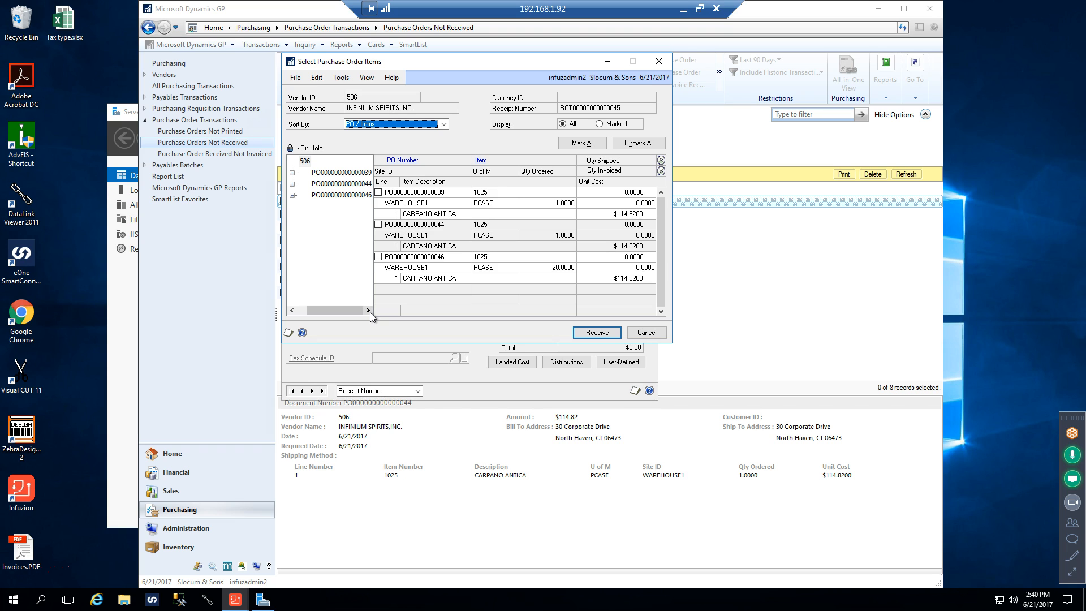
click(658, 61)
click(644, 72)
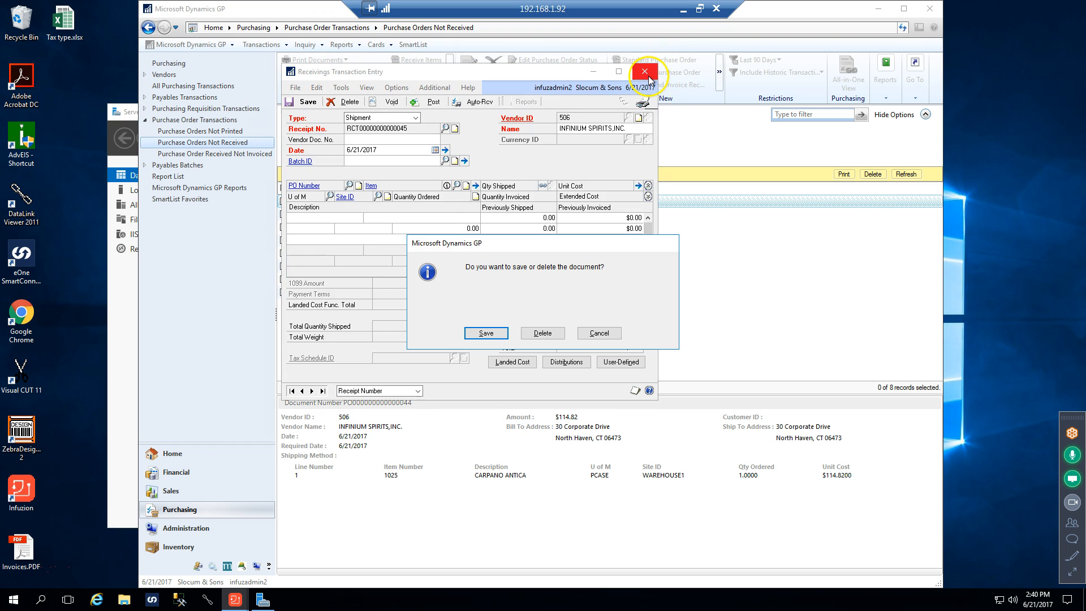
click(551, 334)
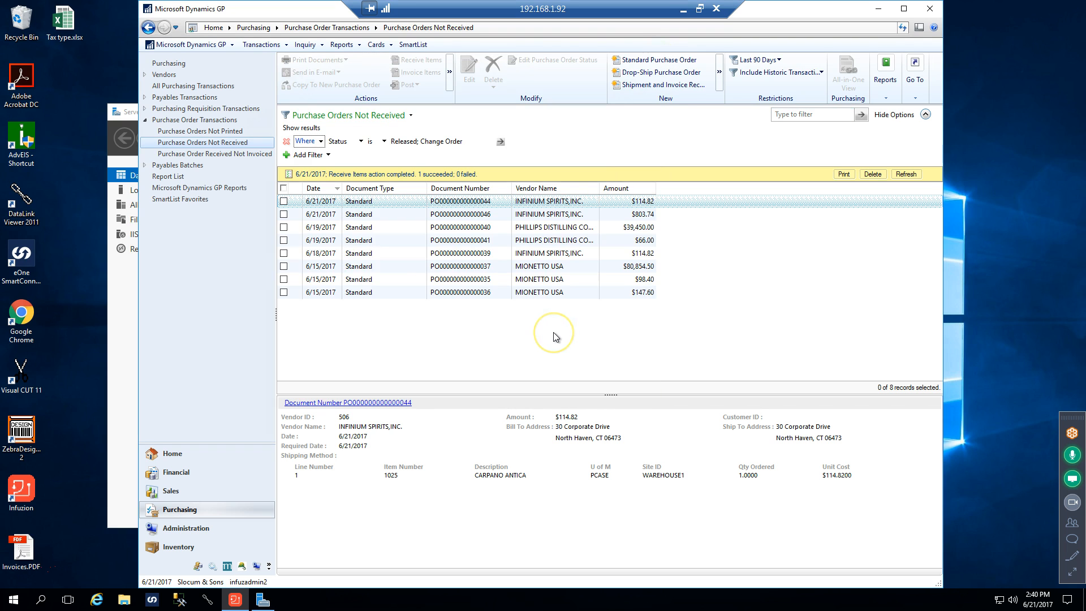
Start receiving the items of the $147.60 MIONETTO USA purchase order, cancel the item selection, and delete the receipt document
click(276, 294)
click(282, 292)
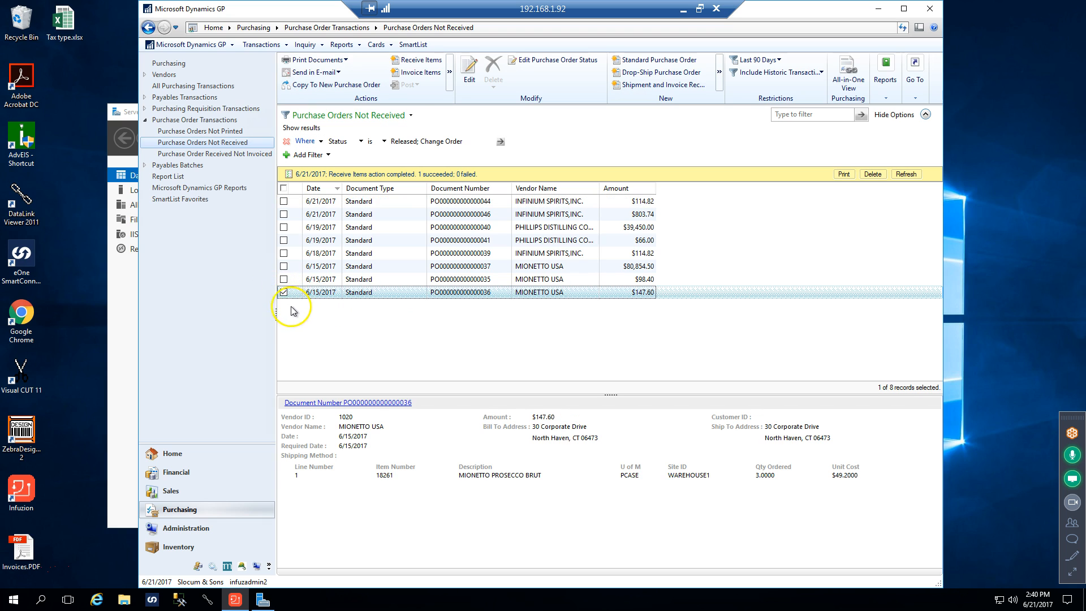
click(420, 60)
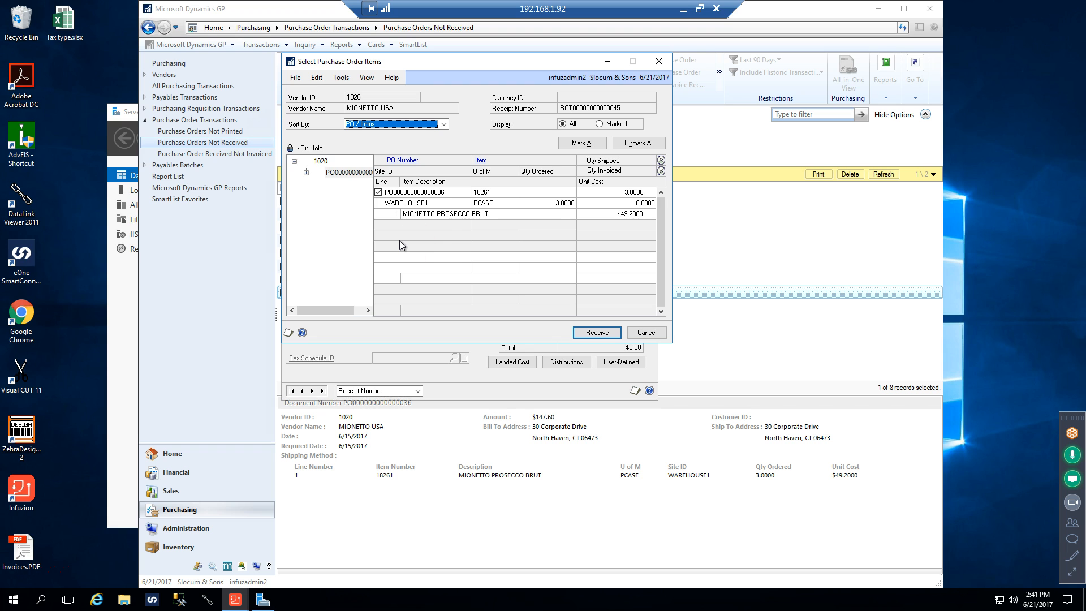
click(646, 332)
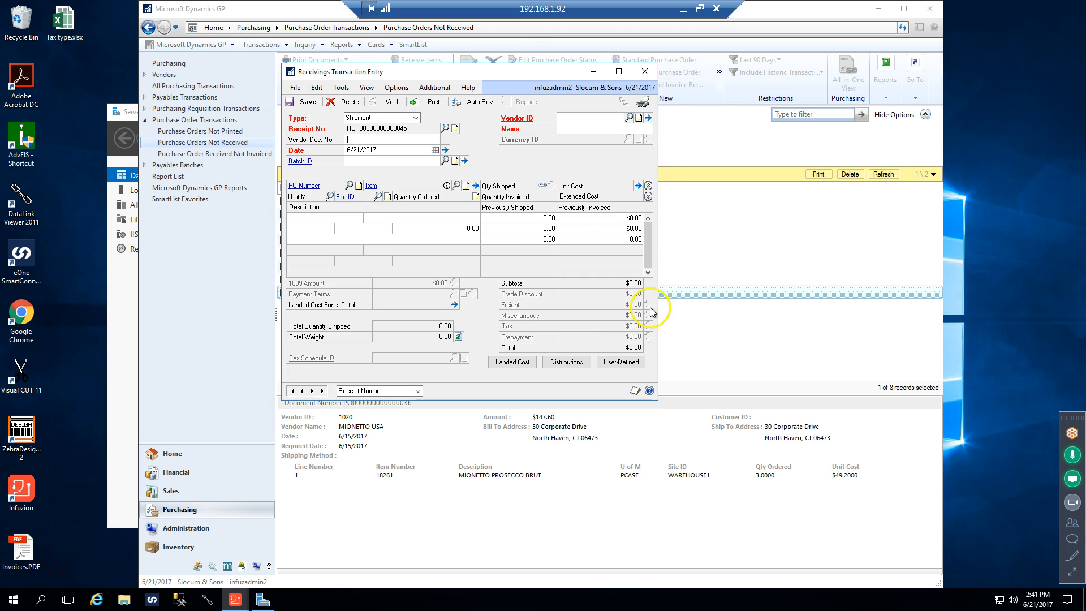
click(644, 71)
click(543, 333)
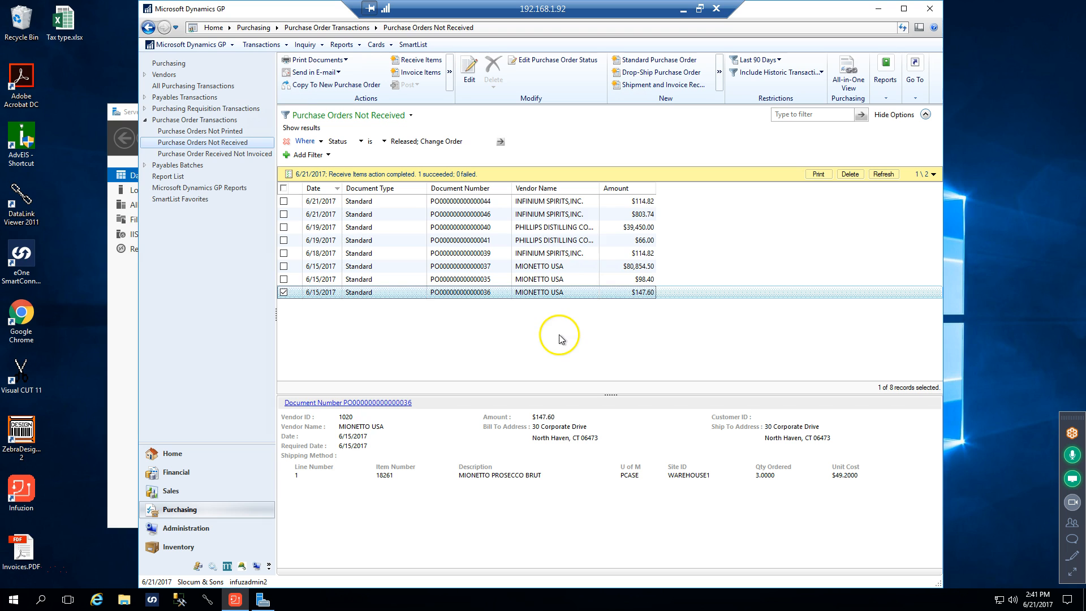
View the details of the $80,854.50 MIONETTO USA purchase order and select it instead of the $147.60 one
double_click(546, 270)
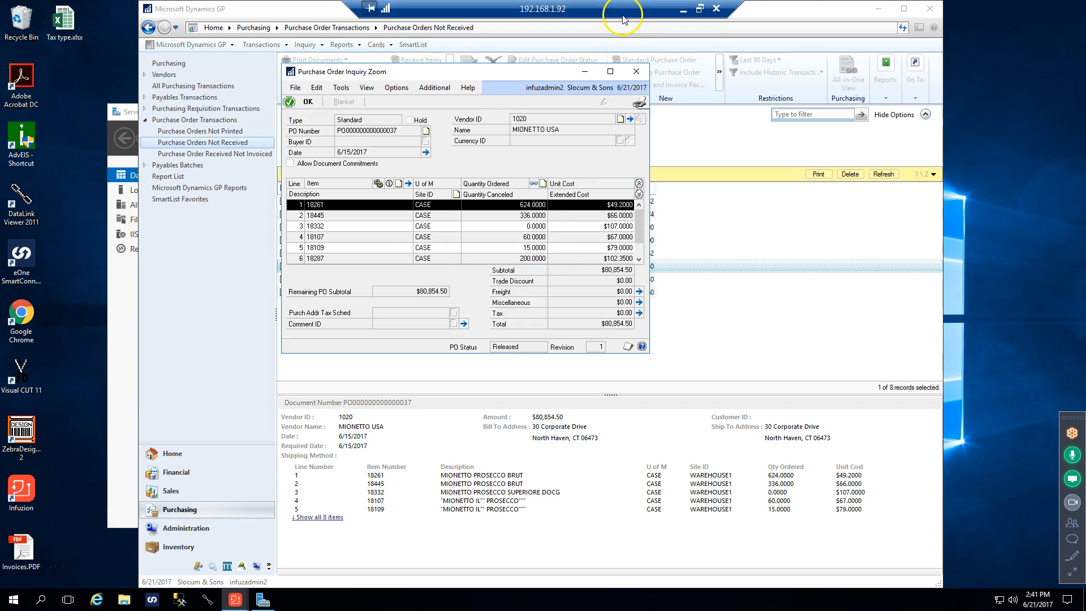
click(636, 72)
click(284, 266)
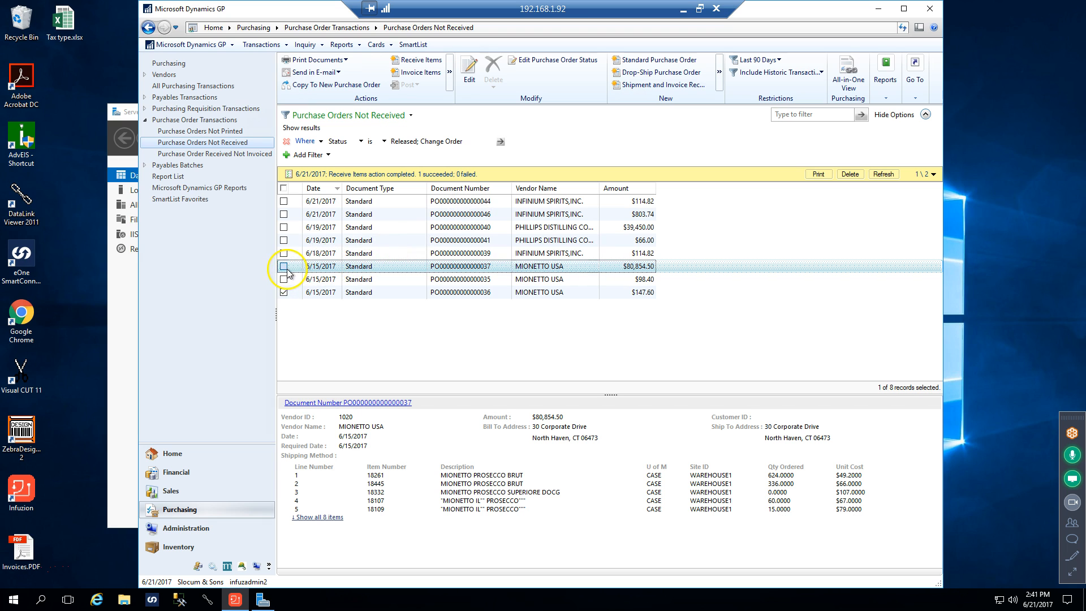
click(283, 292)
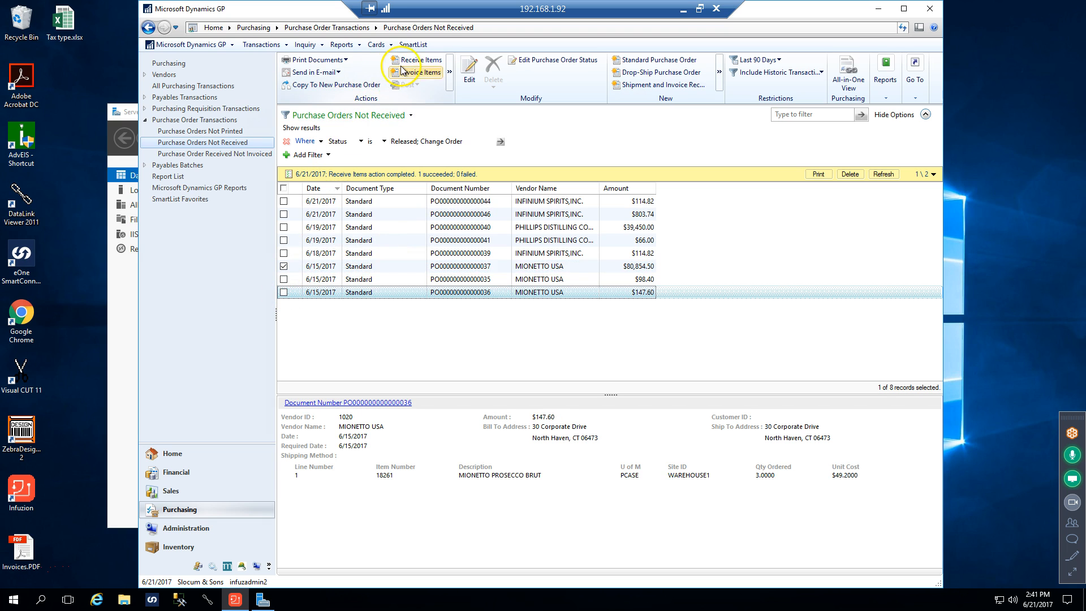
Start receiving the items of the $80,854.50 purchase order and unmark items 18261 and 18107
click(421, 60)
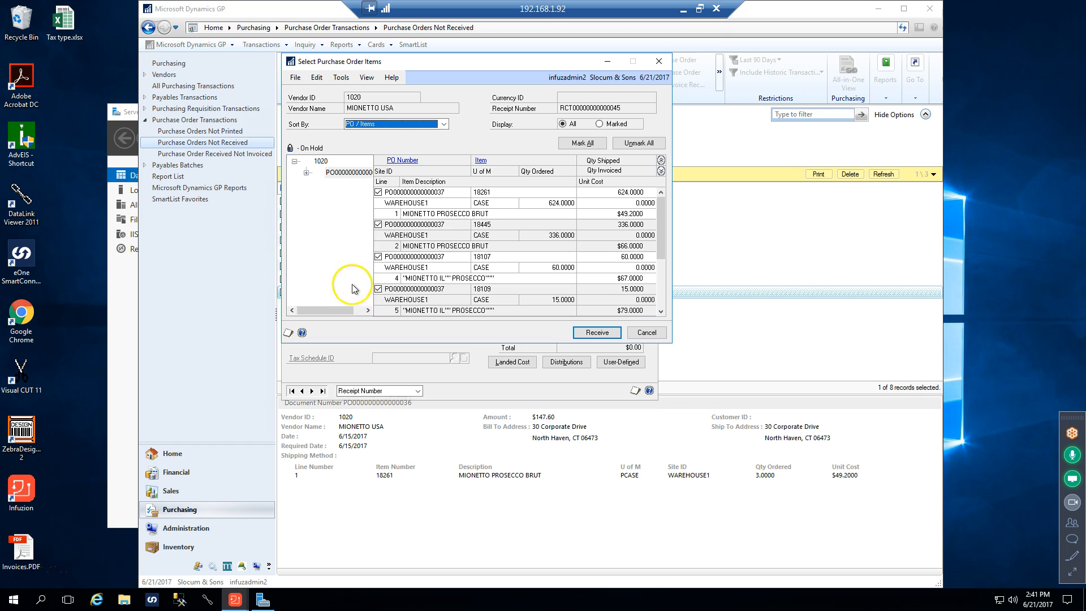
click(377, 192)
click(378, 257)
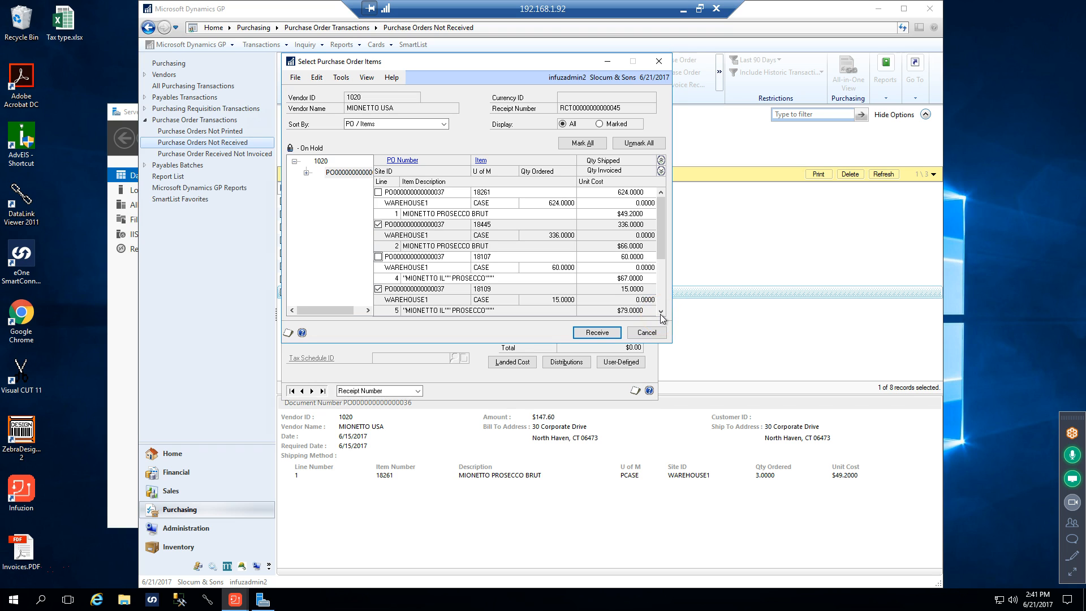
Set the quantity shipped of item 18445 to 300 and receive the marked items into the receipt
click(604, 333)
click(681, 326)
click(614, 222)
text(300.)
key(Tab)
click(597, 332)
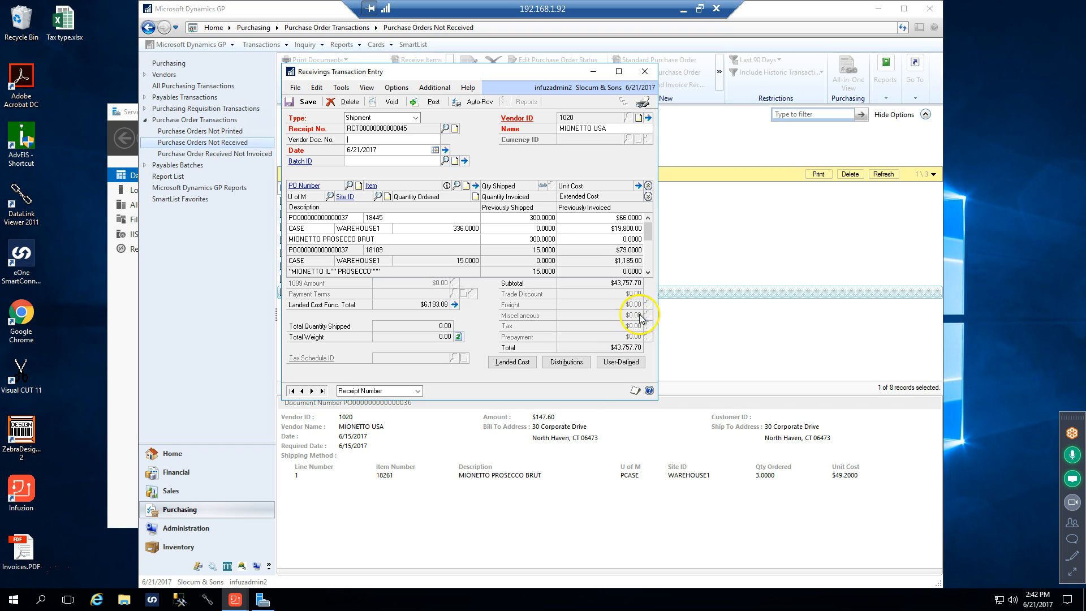
Enlarge the receipt window to show all received lines, and set the vendor document number to 1234
double_click(576, 400)
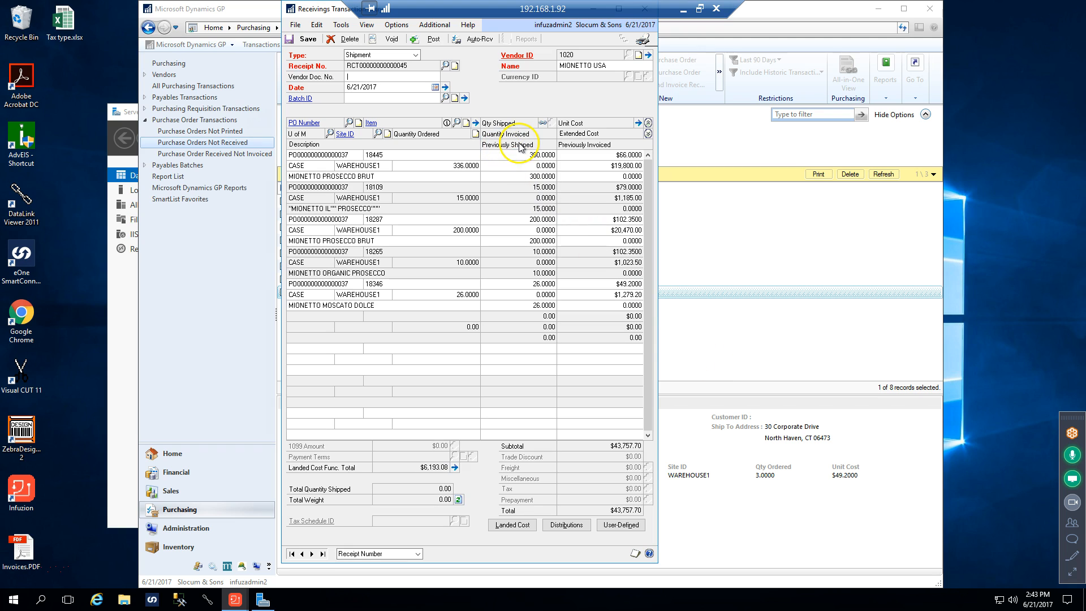
click(540, 154)
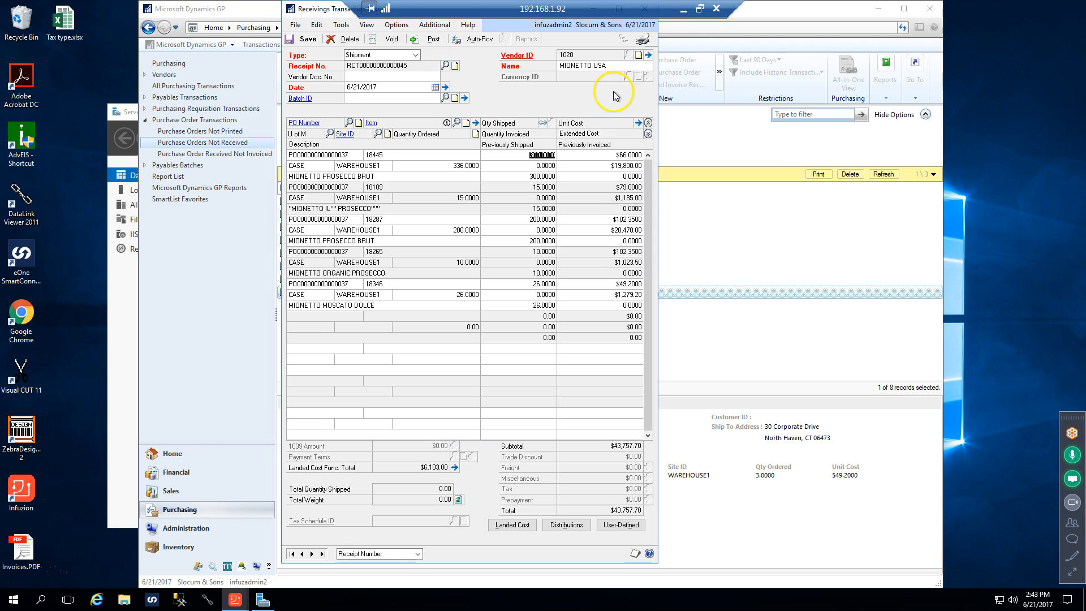
click(385, 76)
text(1234)
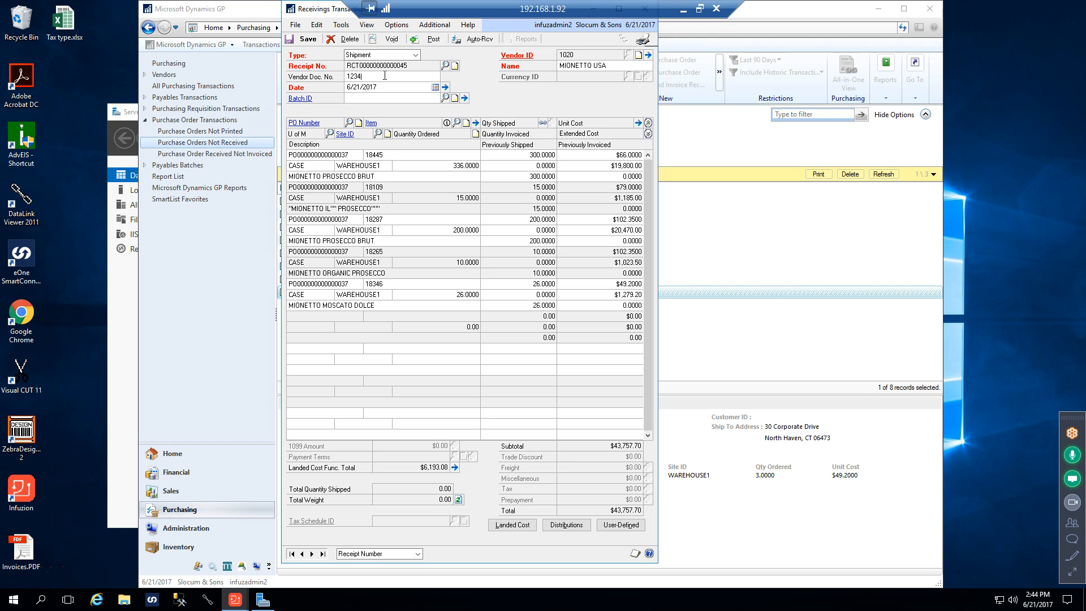
key(Tab)
Try to post the MIONETTO USA shipment receipt
click(433, 43)
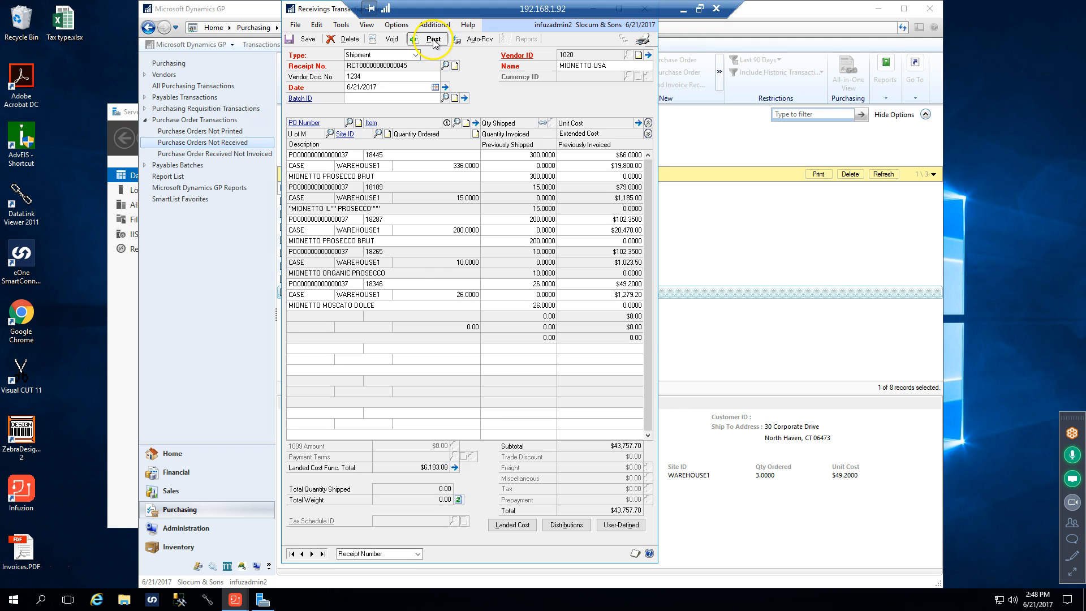
click(539, 333)
Try to set the receipt's PURCH distribution account to 1300-000, and close the distributions accepting the empty account
click(565, 525)
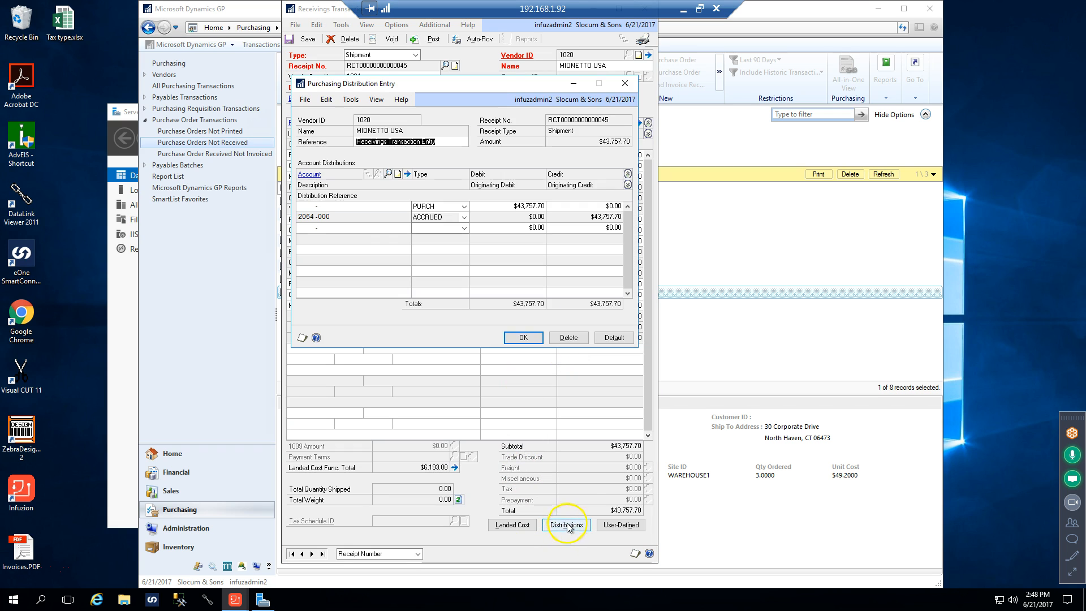
click(307, 206)
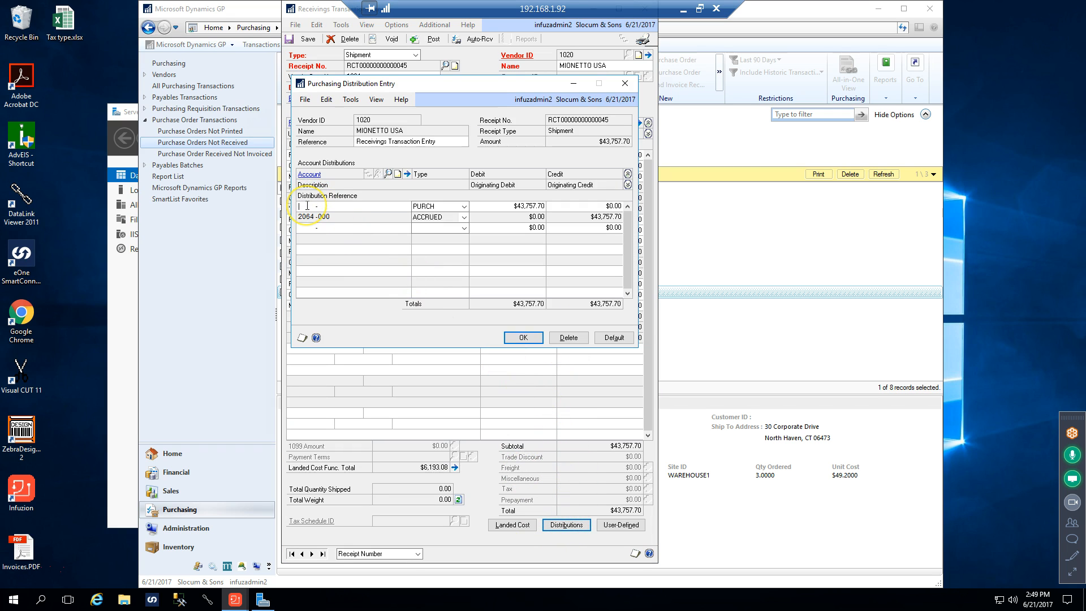
text(1300 -000)
key(Tab)
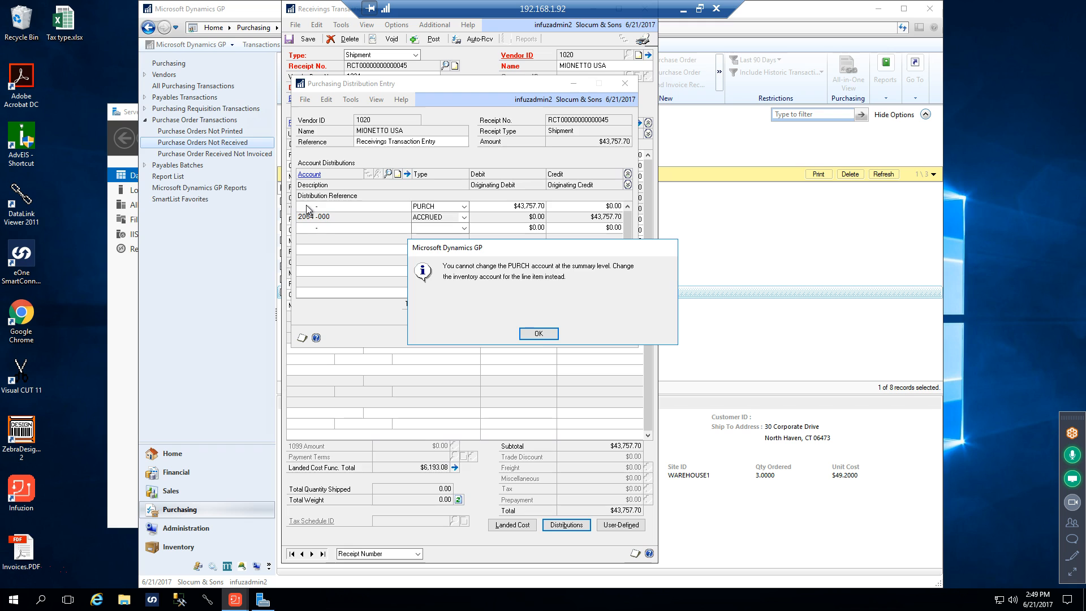
click(536, 334)
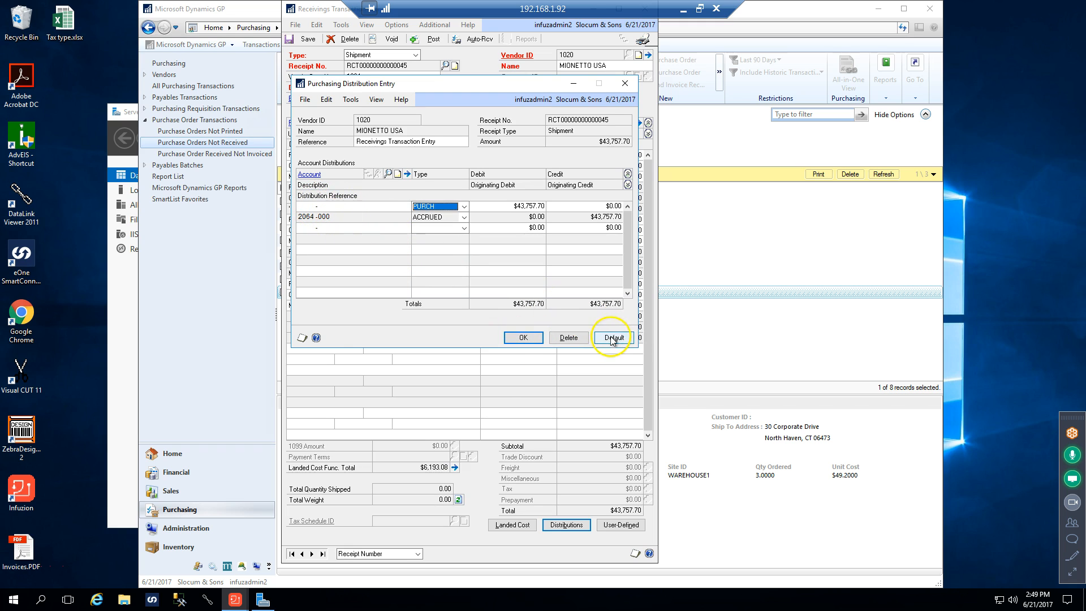
click(624, 83)
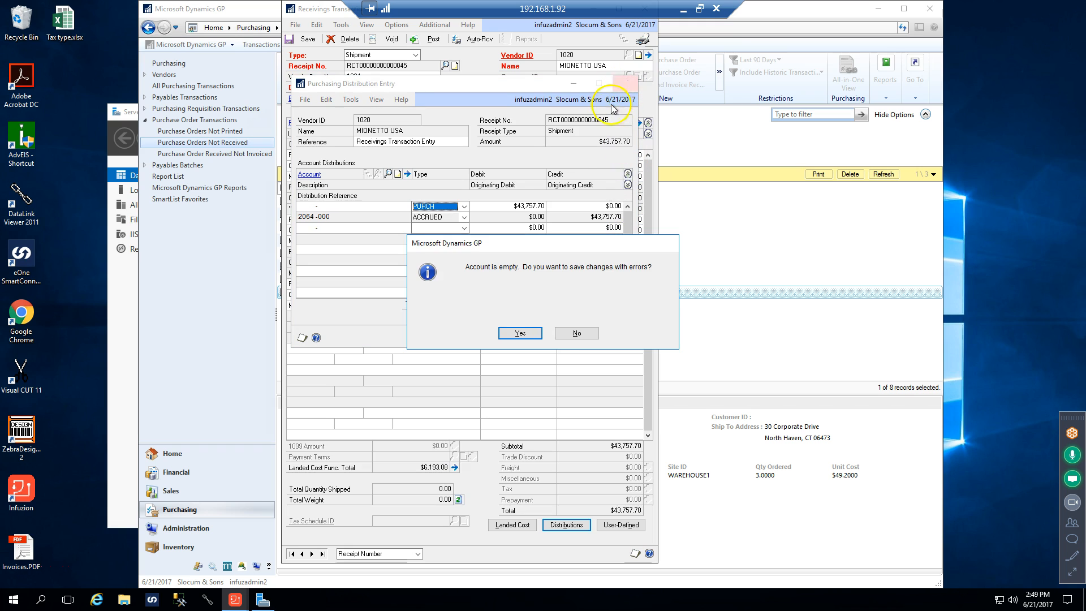
click(530, 334)
Examine the inventory account in the receiving details of item 18445
click(399, 152)
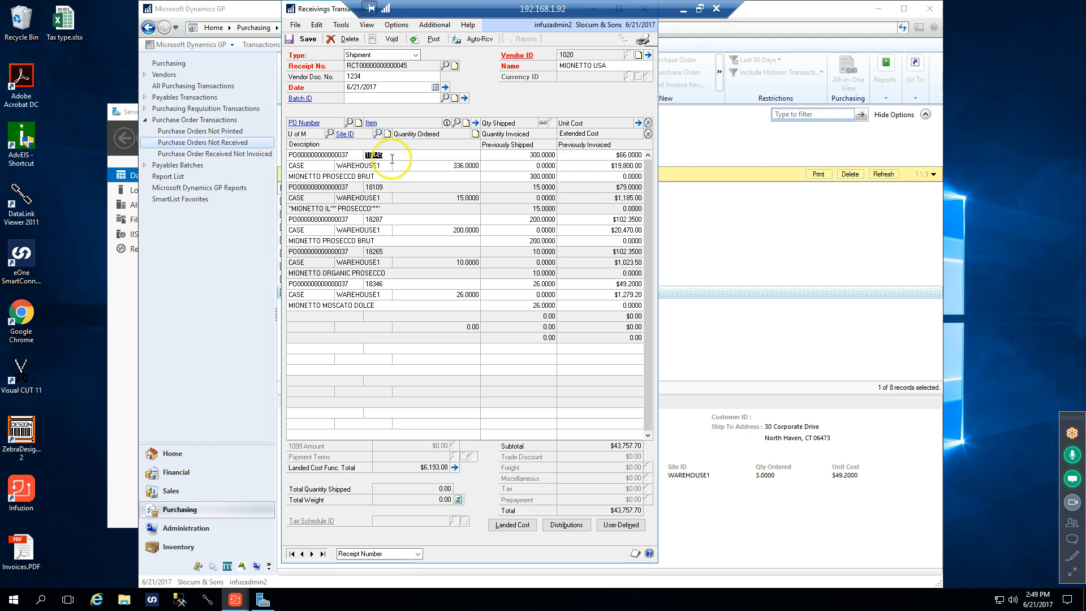
click(475, 123)
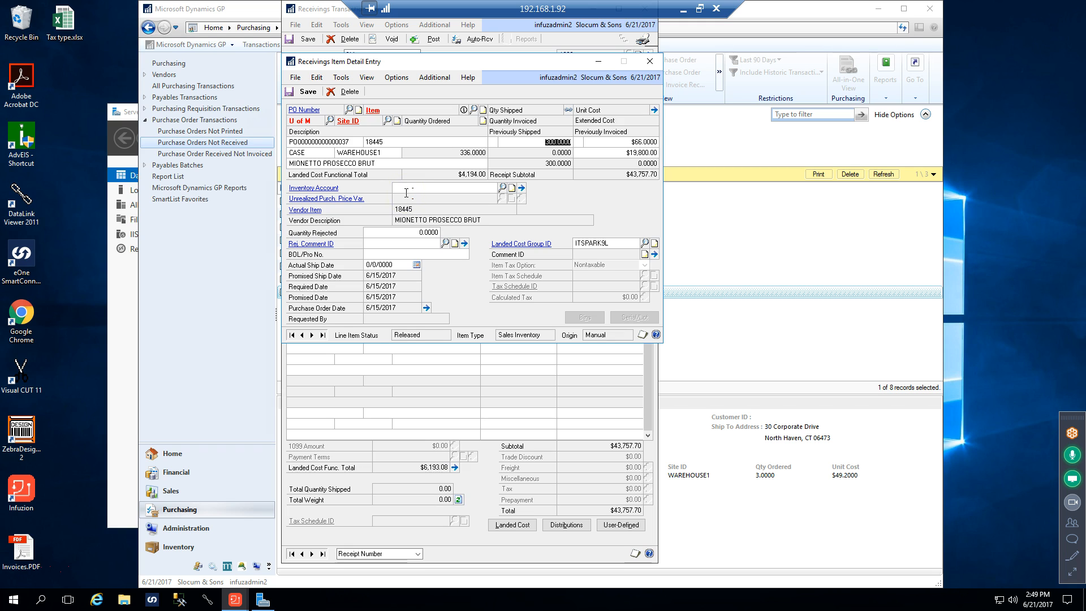
click(649, 61)
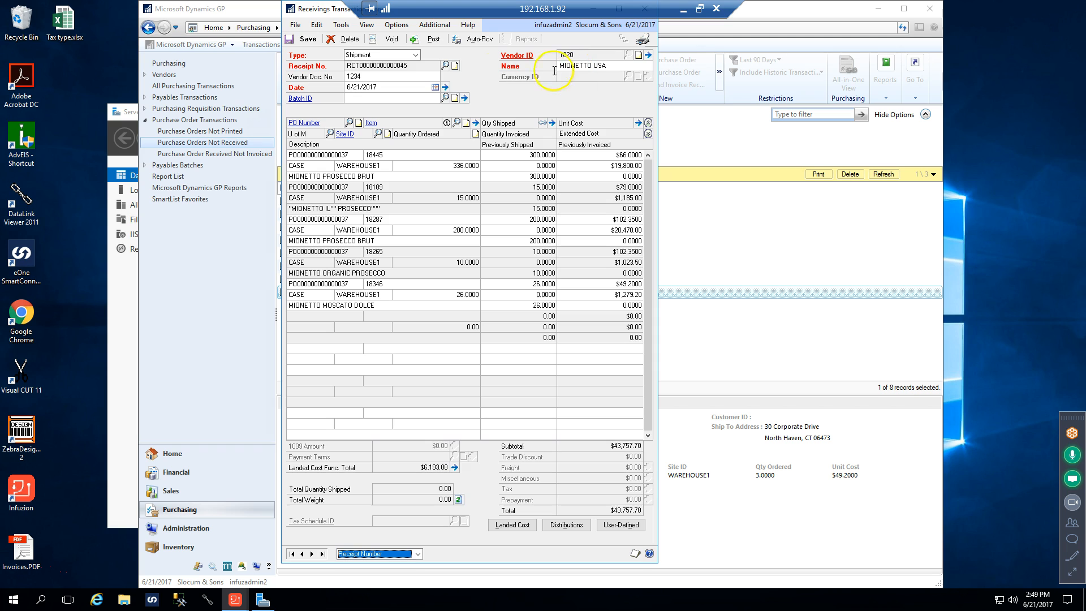
Assign the receipt to a new batch named YEST and save the batch
click(359, 97)
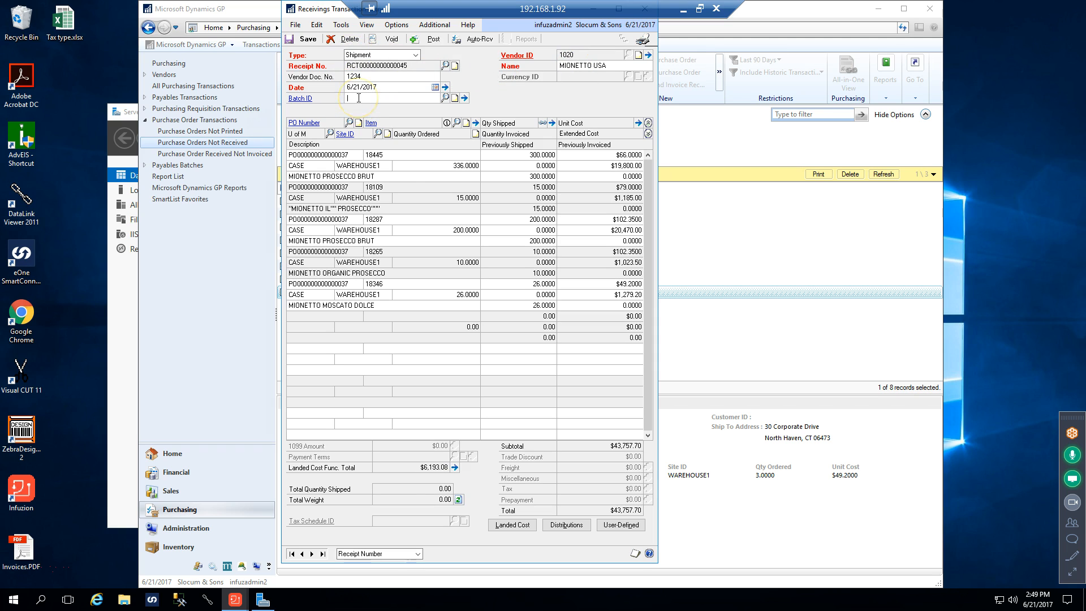
text(YEST)
key(Tab)
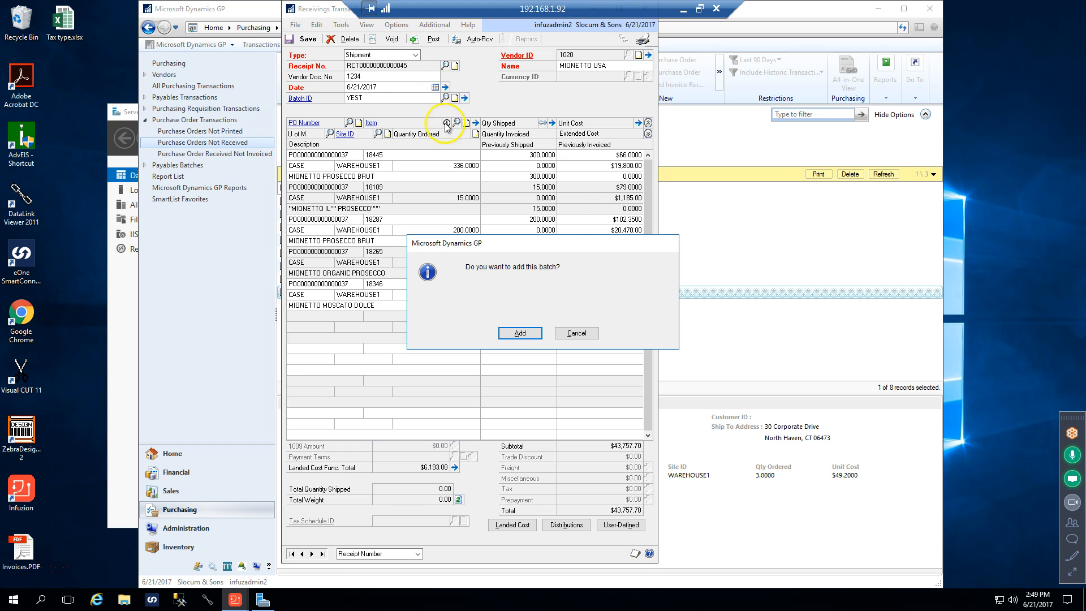
click(519, 333)
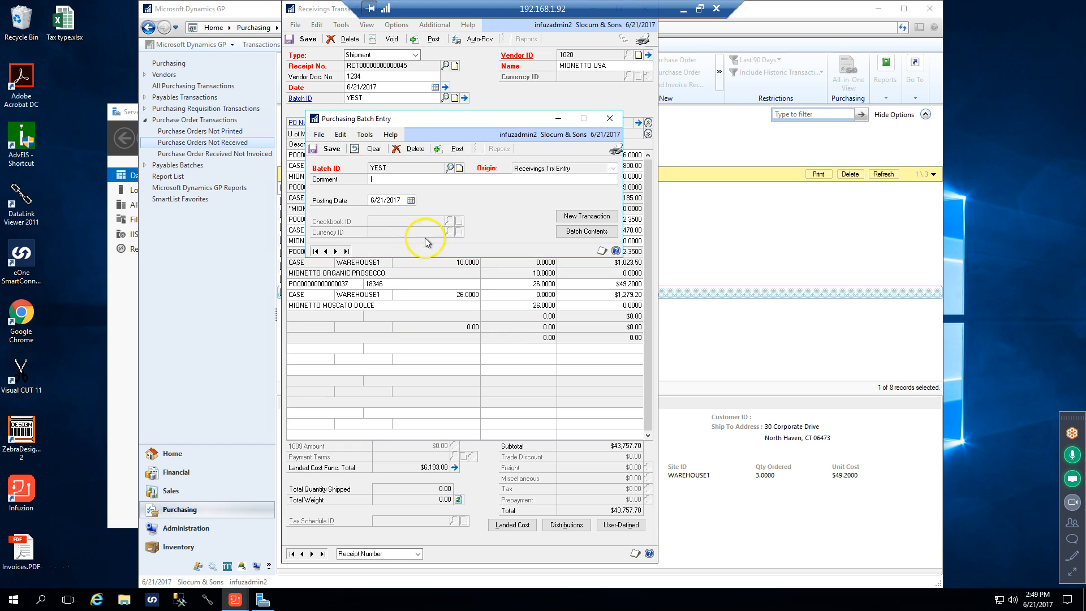
click(335, 149)
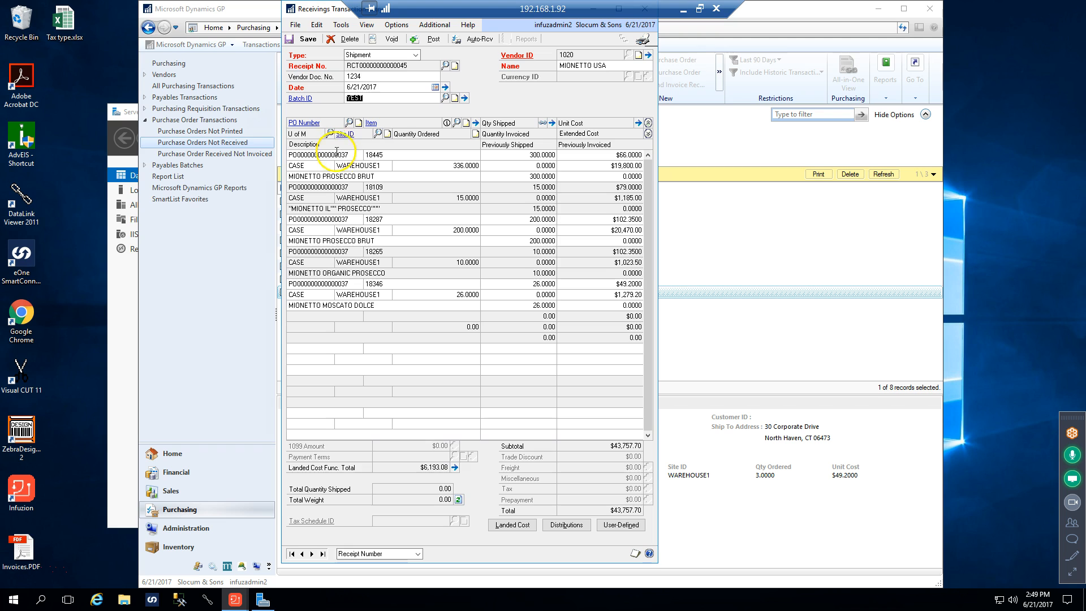
Save the receipt despite the missing distribution account and close the receivings entry
click(311, 41)
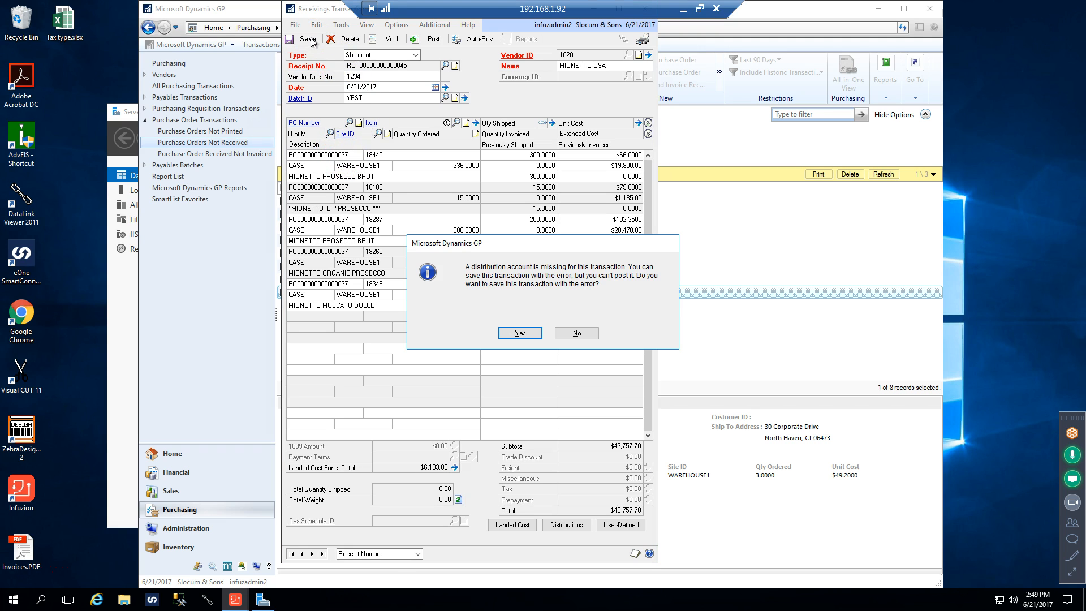
click(519, 332)
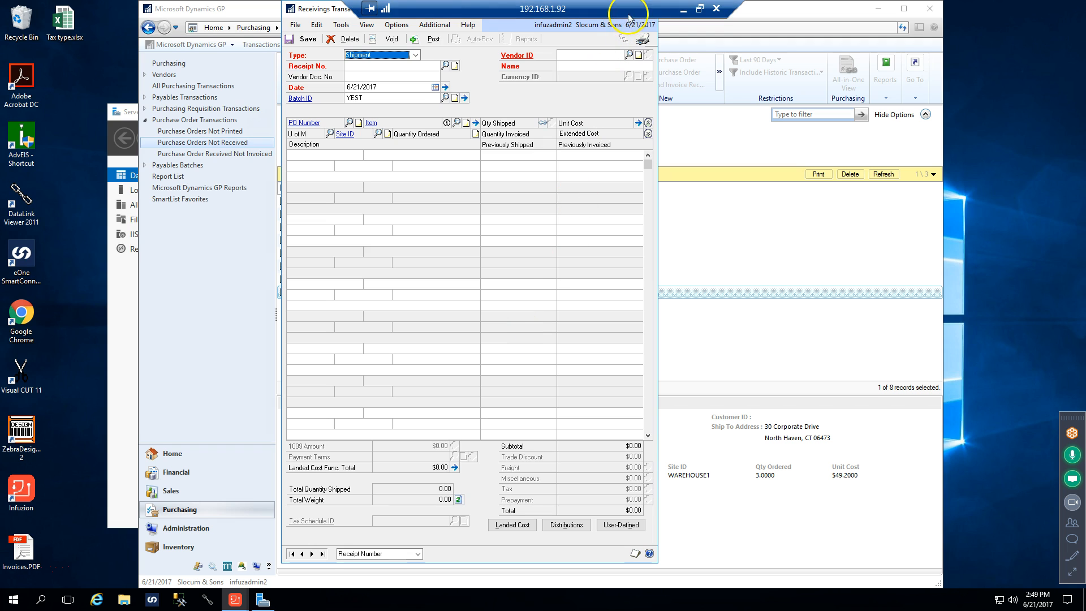
drag(338, 9, 310, 61)
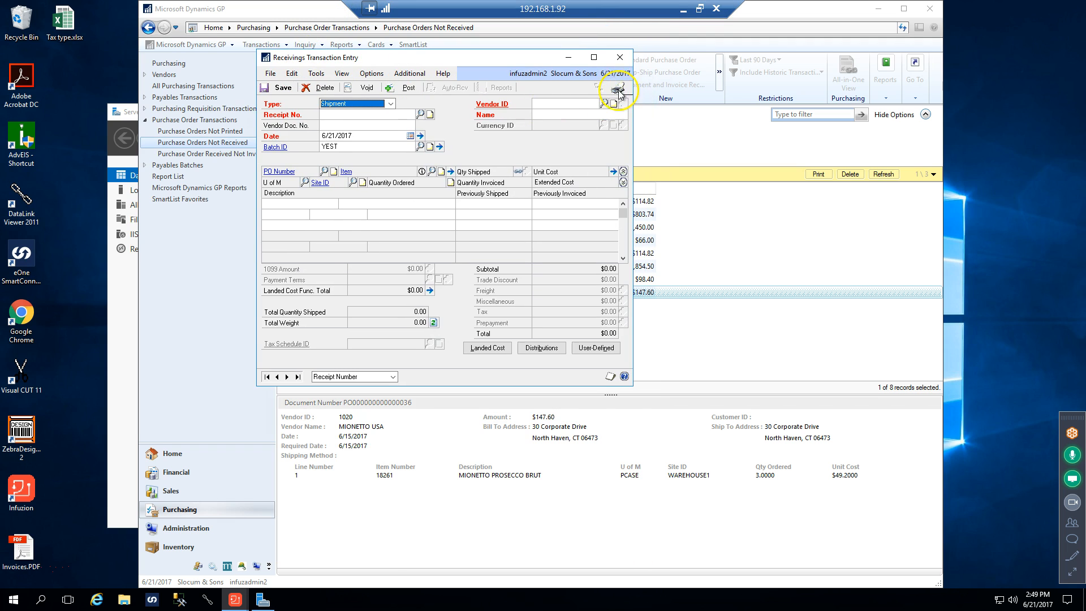
click(620, 57)
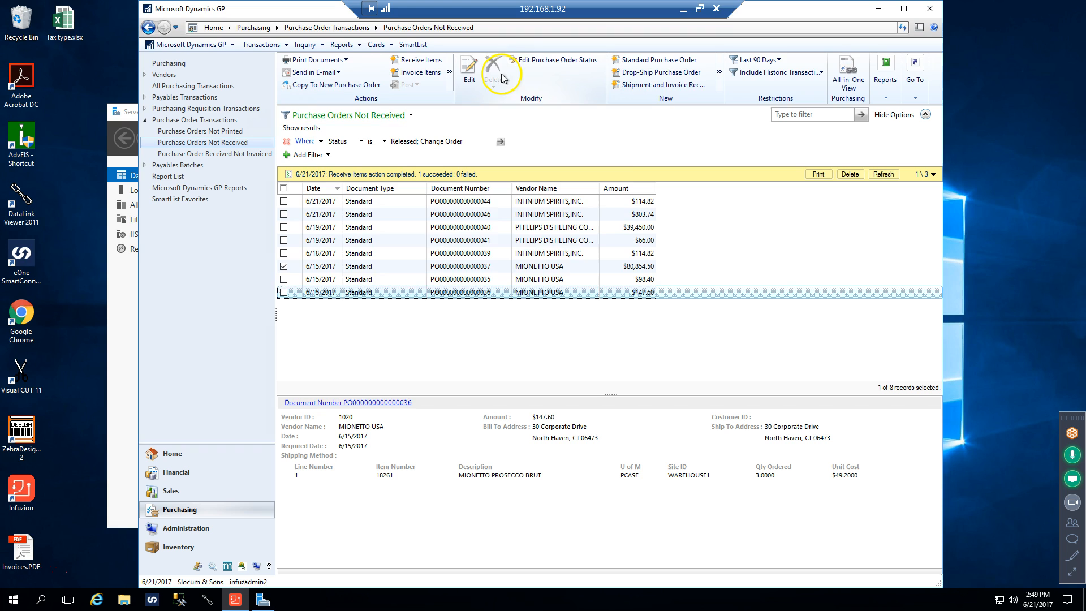
Examine the line statuses, canceled quantities and overall status options of the $80,854.50 MIONETTO USA purchase order
click(536, 64)
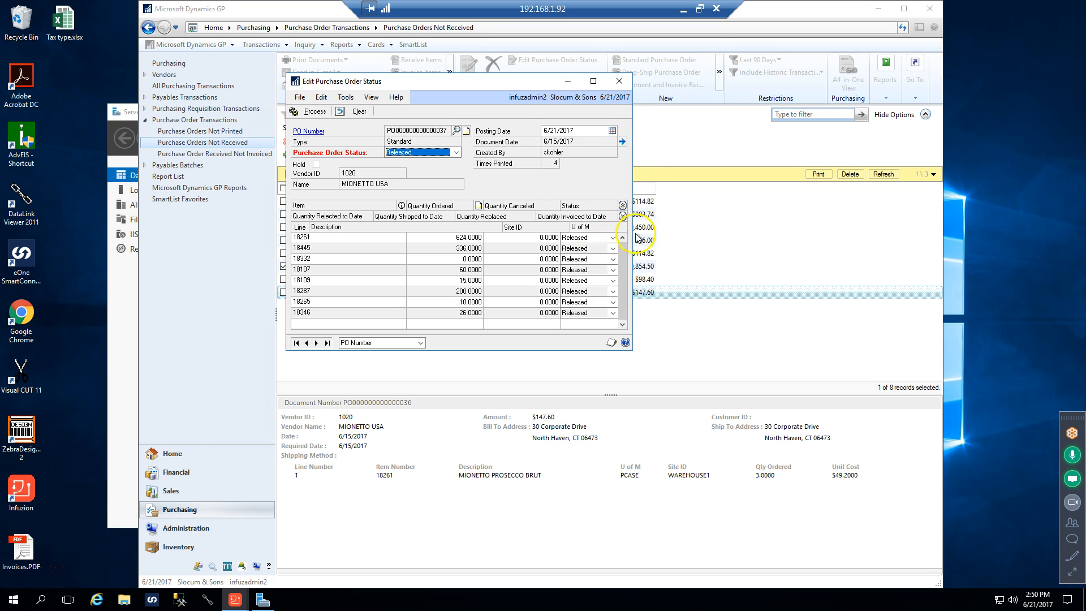
click(613, 249)
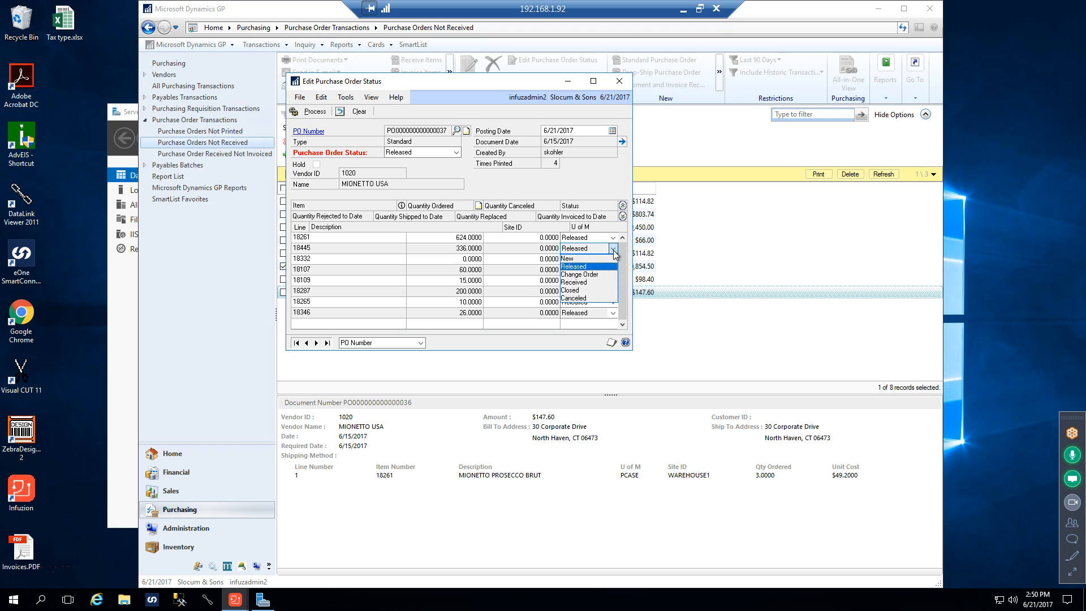
click(614, 253)
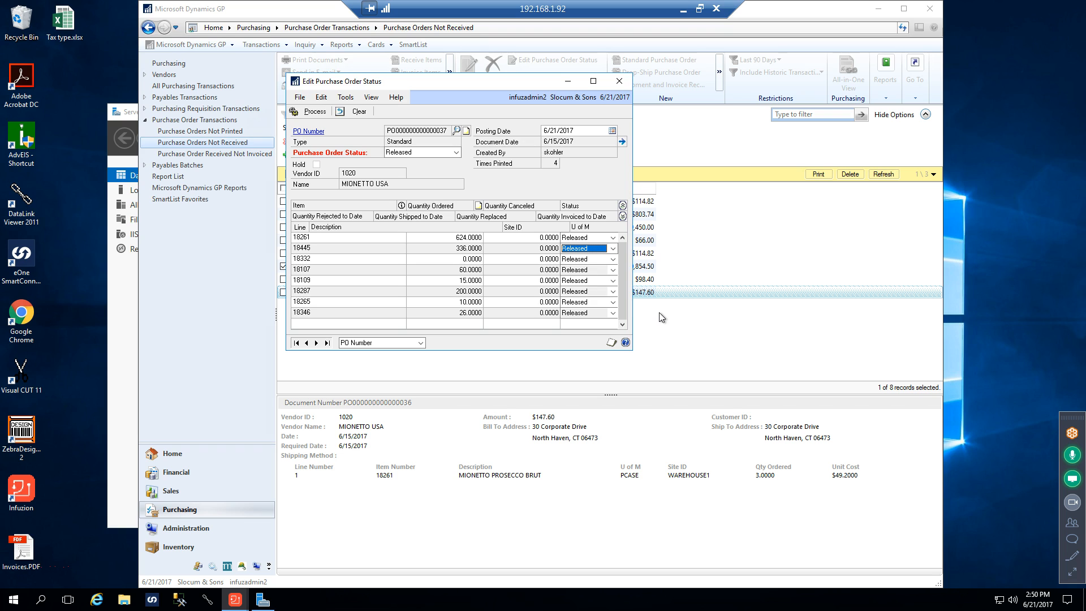
click(622, 216)
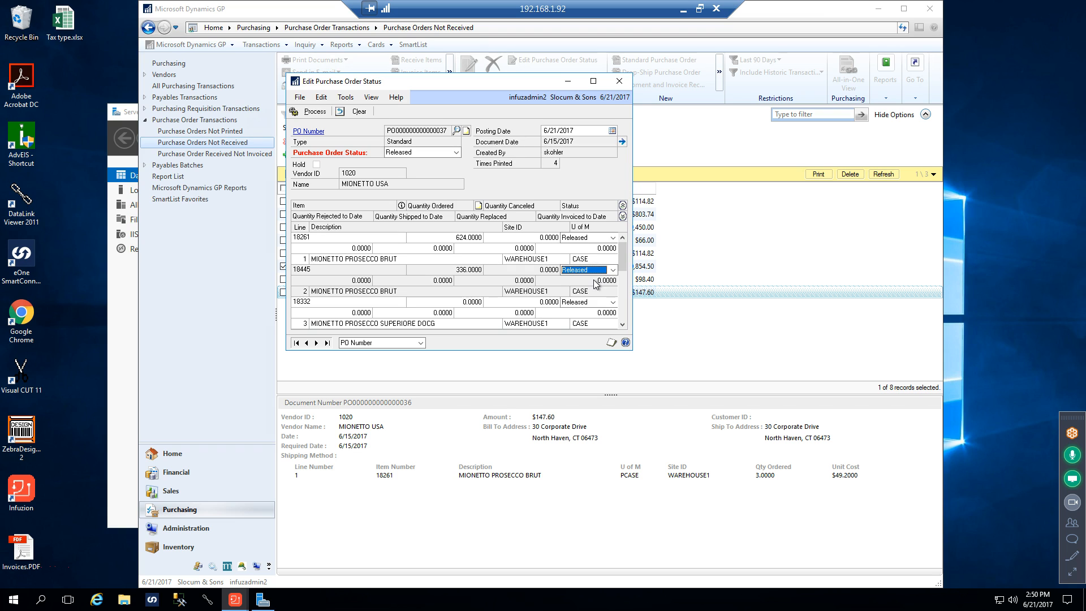
click(532, 270)
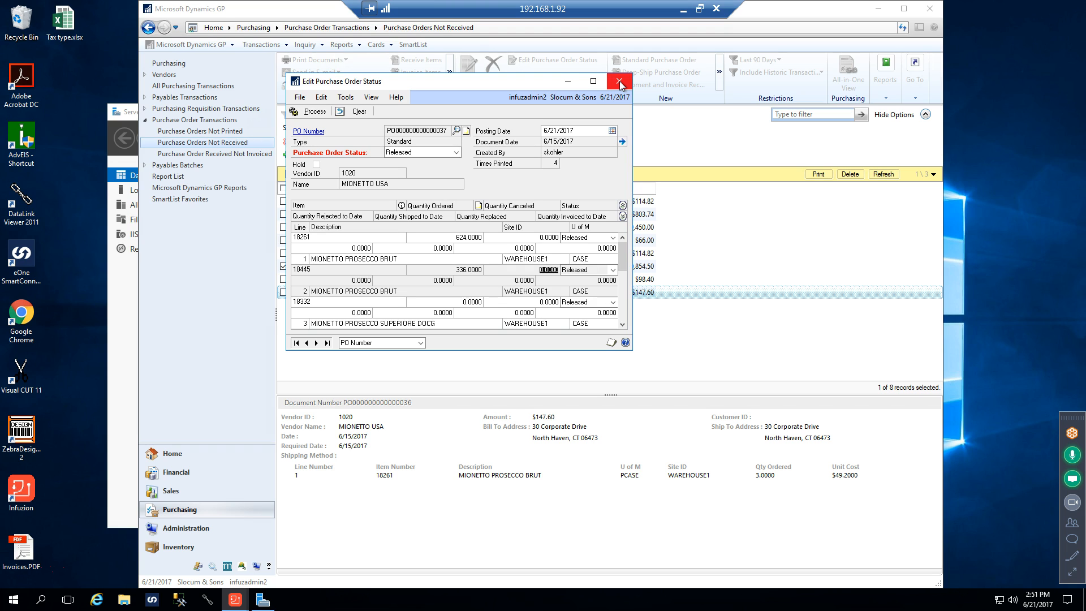
click(456, 152)
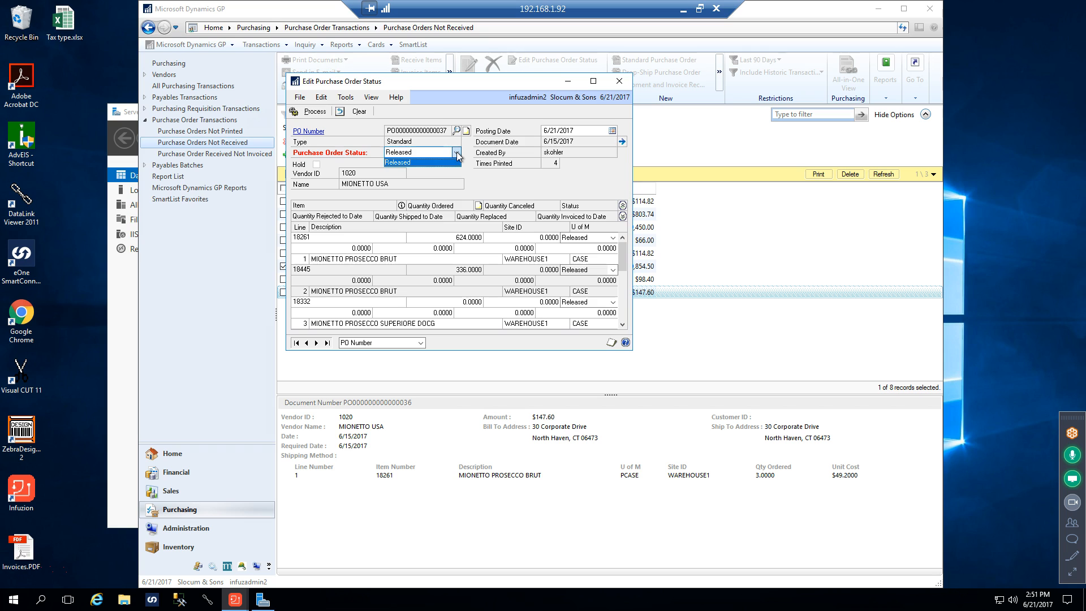
click(456, 152)
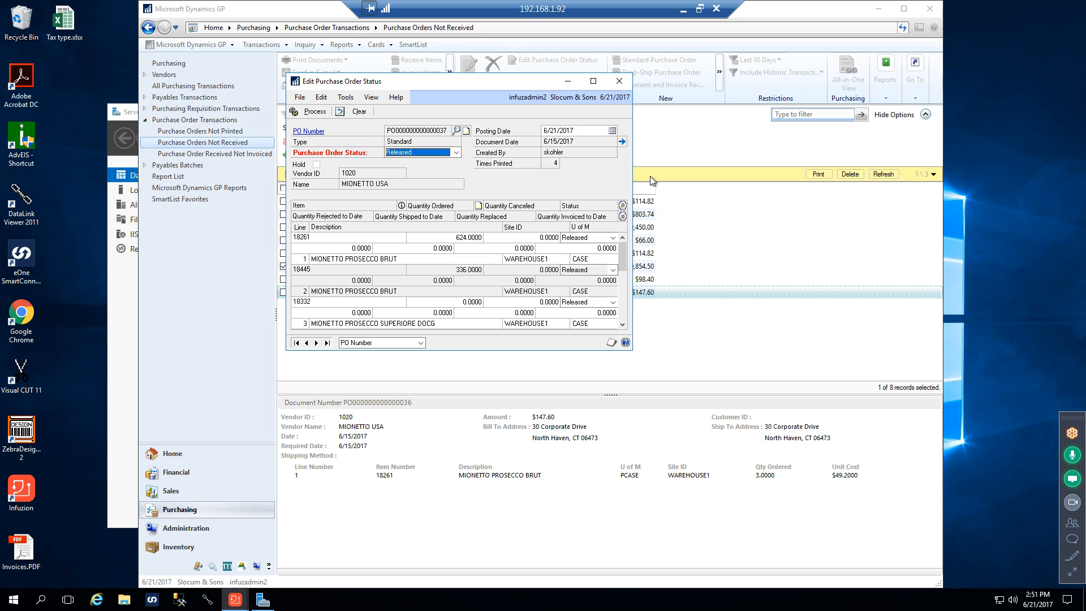
click(625, 83)
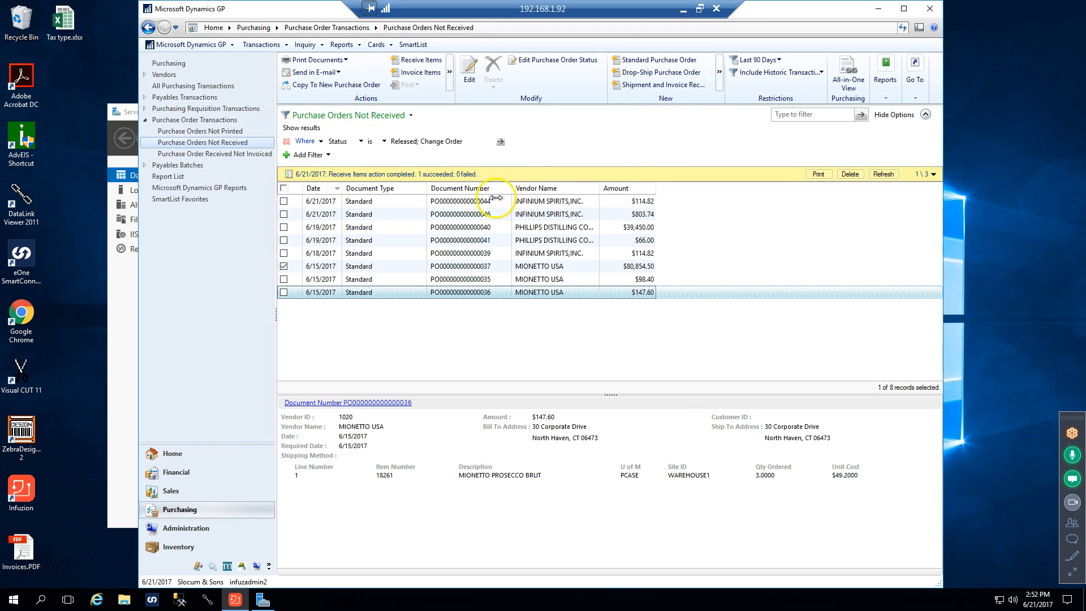
Unmark the $80,854.50 purchase order, switch to DataLink Viewer and look in the Pick Reports folder for a report
click(284, 265)
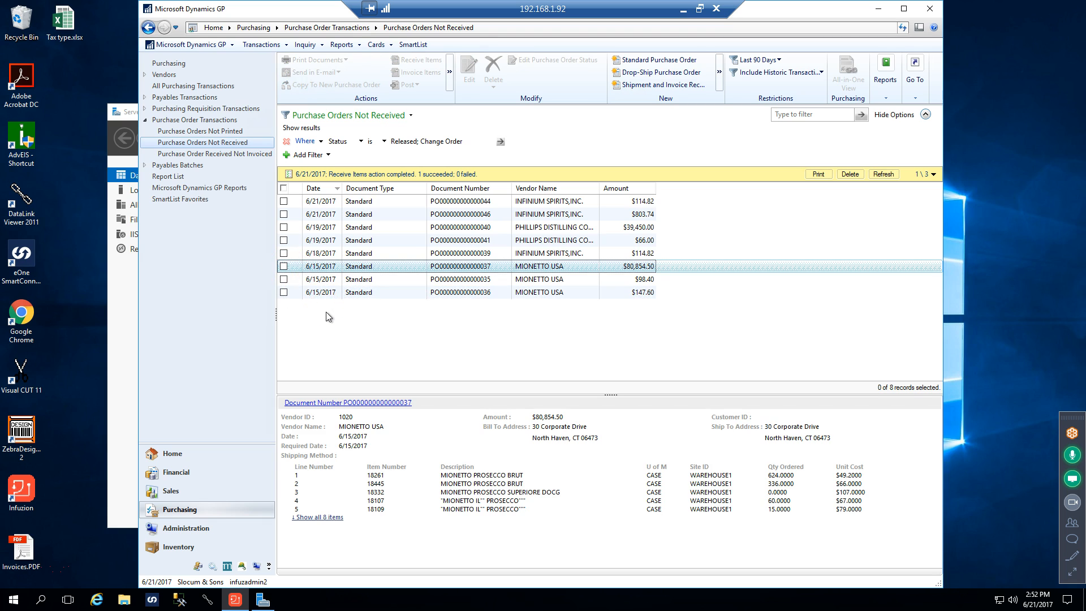
click(204, 600)
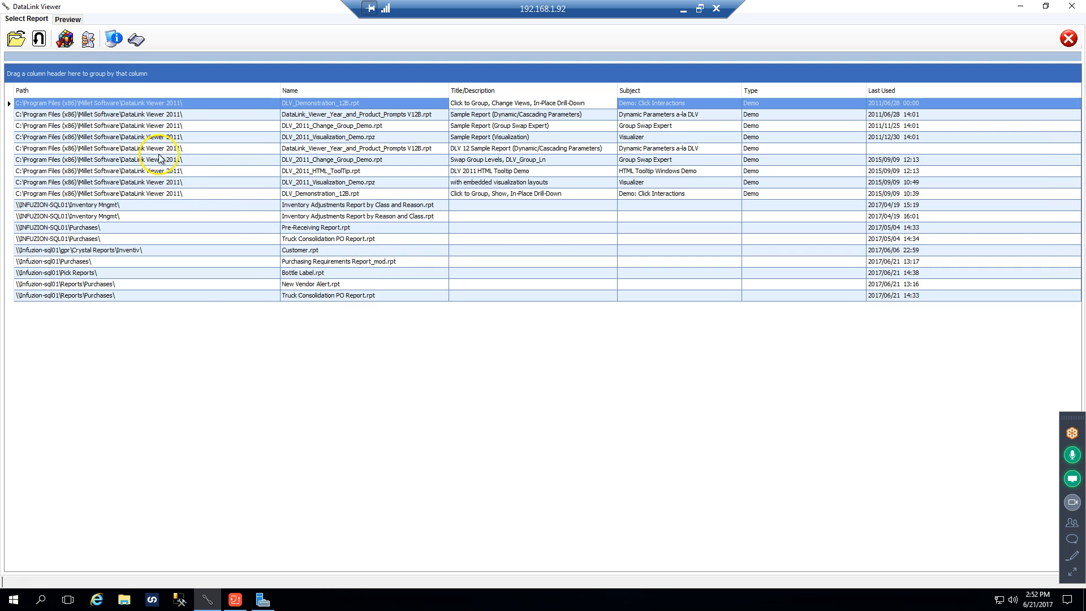
click(16, 39)
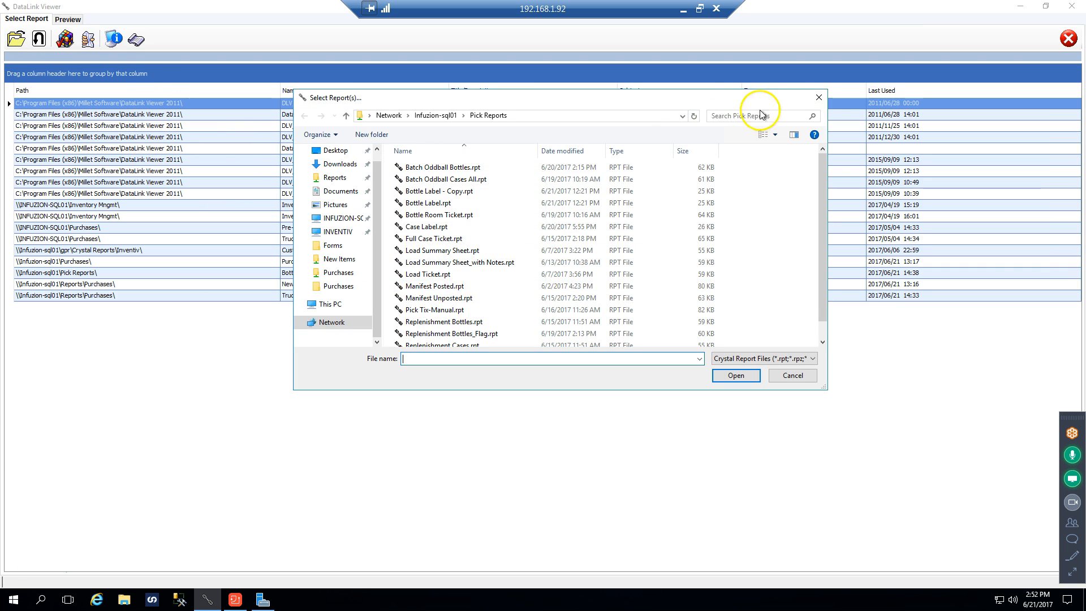
click(818, 99)
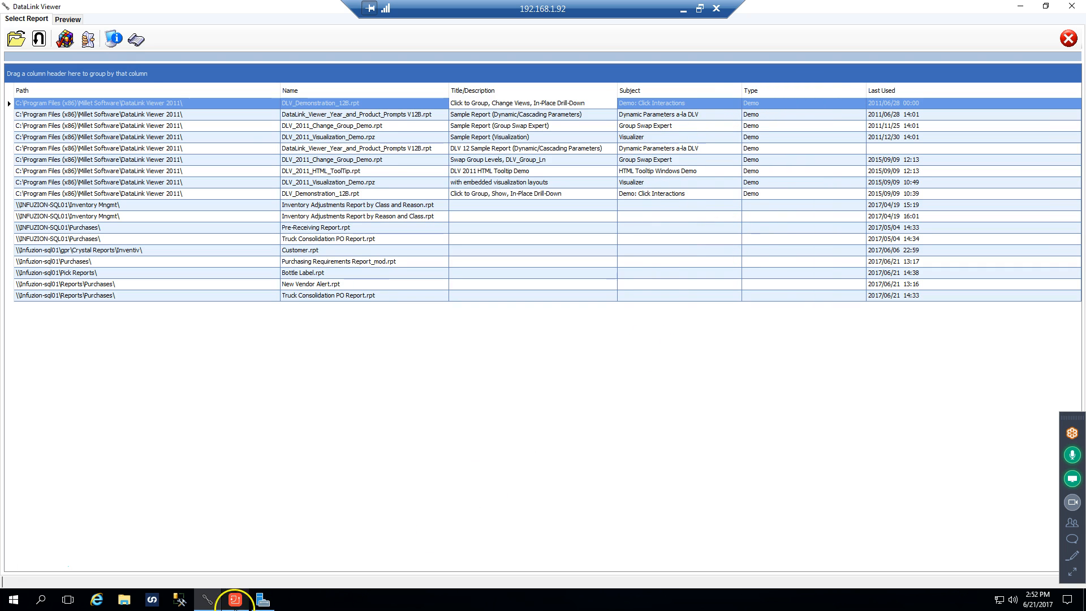
Open Pre-Receiving Report.rpt from the Purchases folder on INFUZION-SQL01 with DataLink Viewer 2011
click(126, 600)
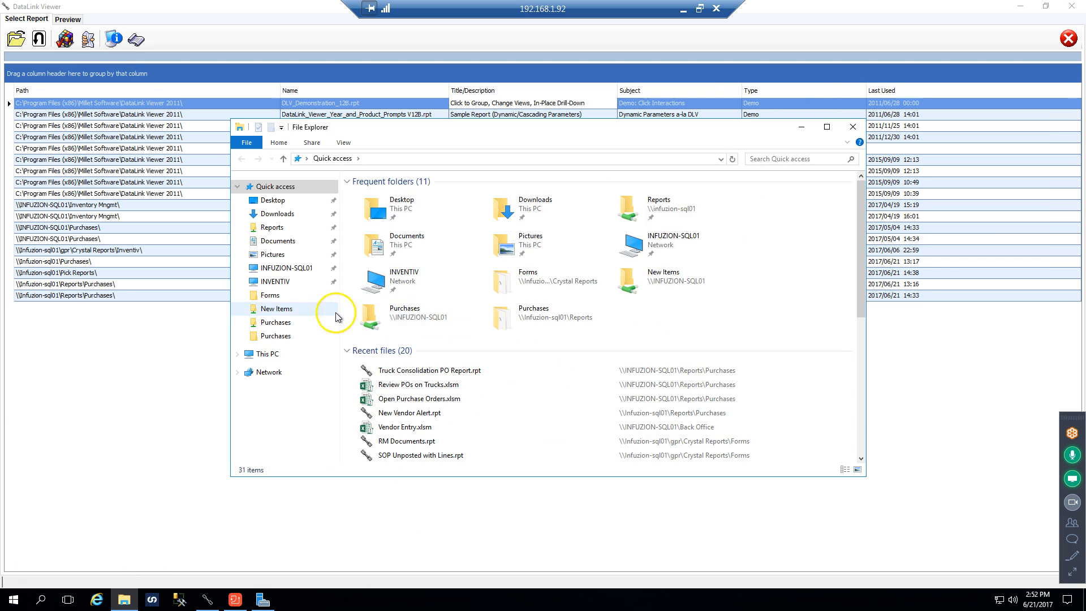
click(310, 269)
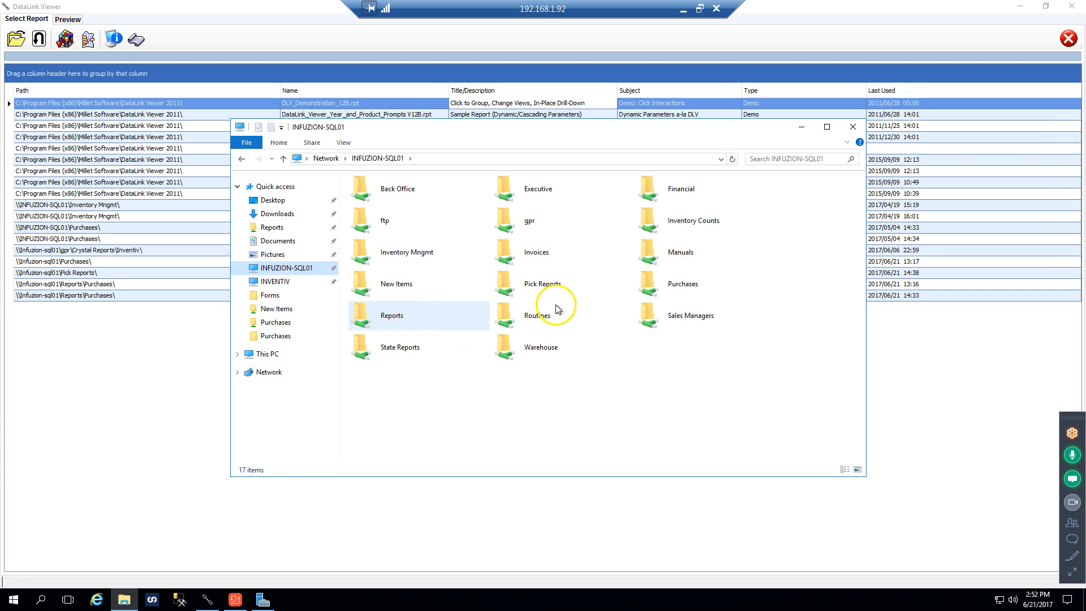
click(681, 289)
double_click(681, 288)
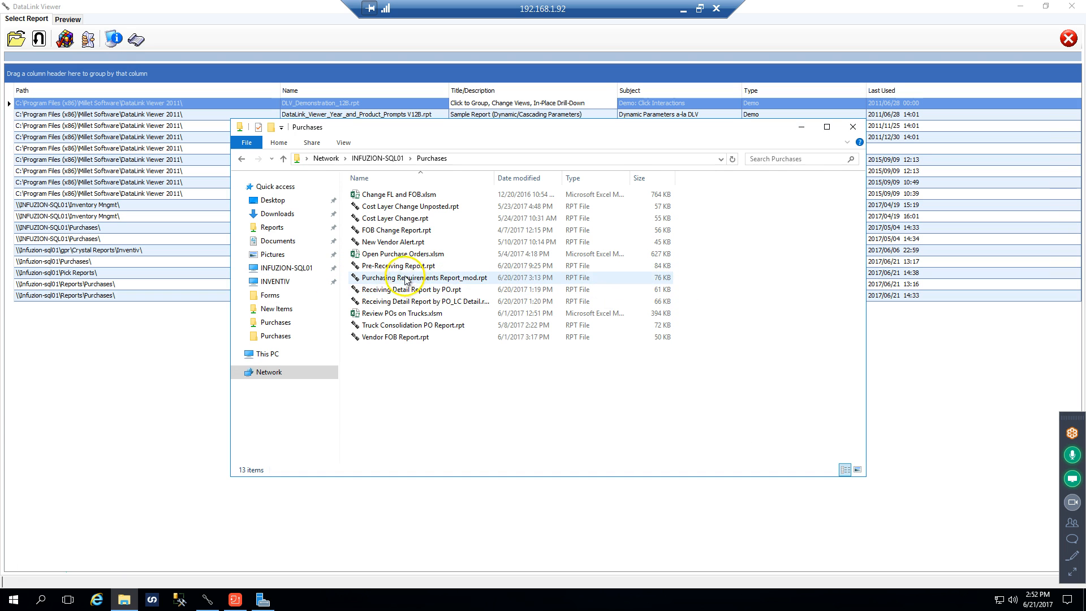
double_click(391, 266)
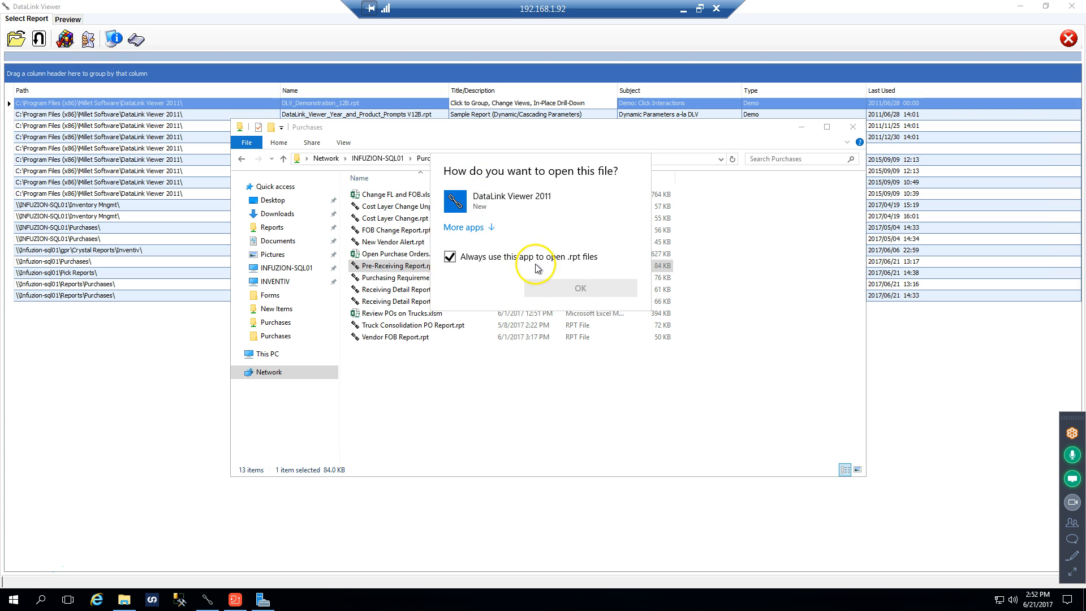
click(476, 201)
click(575, 290)
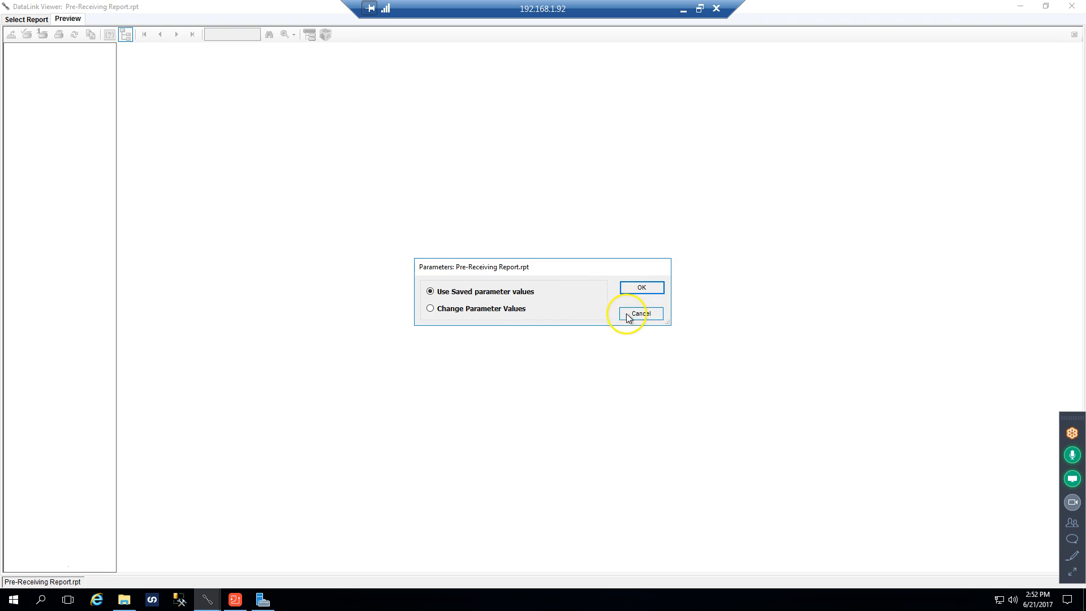
Choose to change the report's saved parameter values, then set a blank Ship ID and include all available PO numbers
click(523, 309)
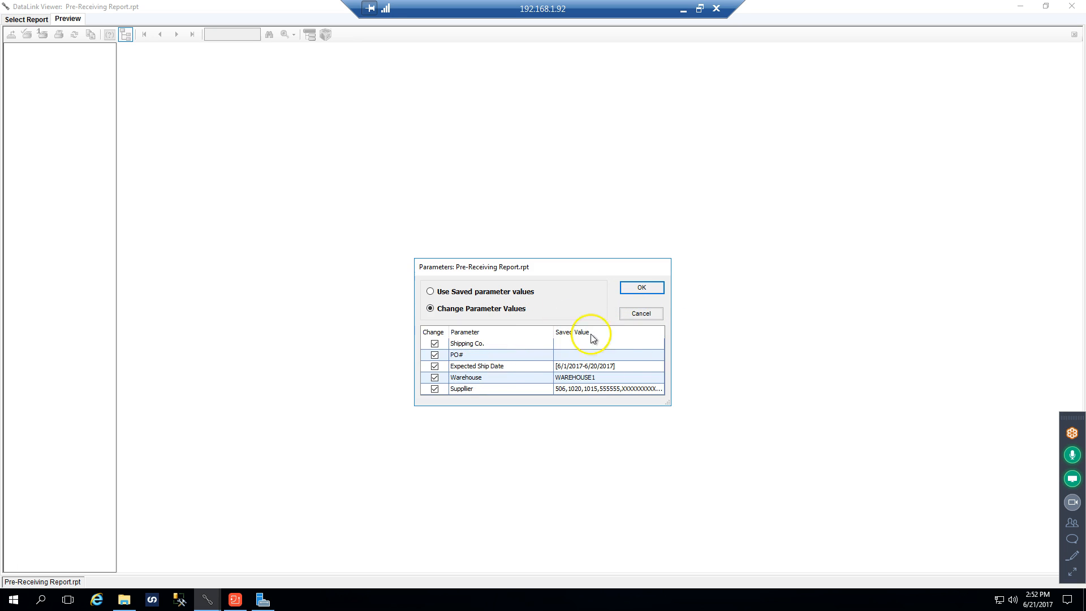
click(643, 289)
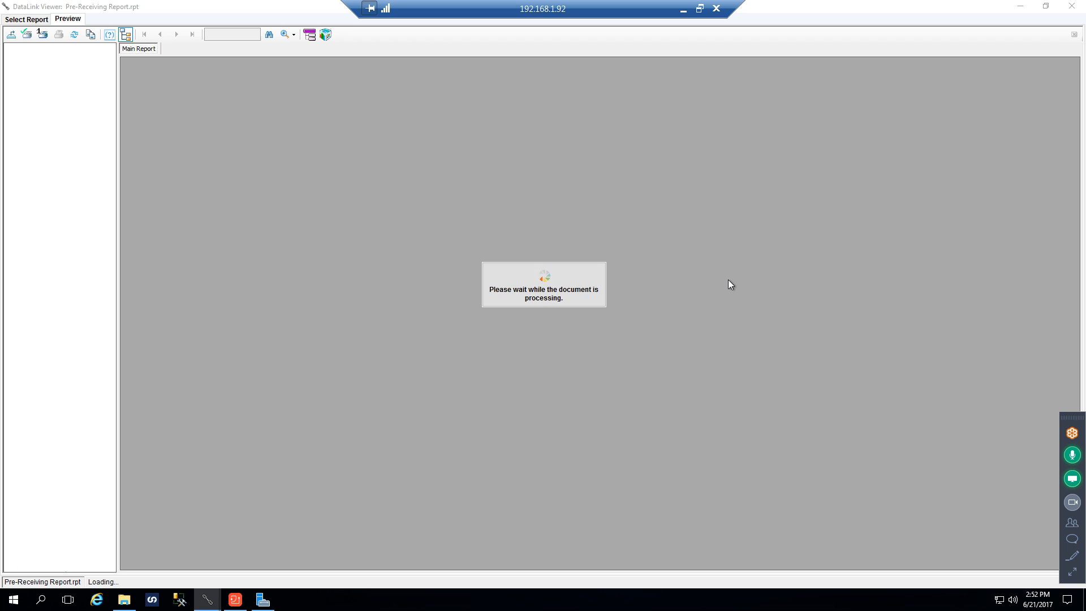
click(548, 197)
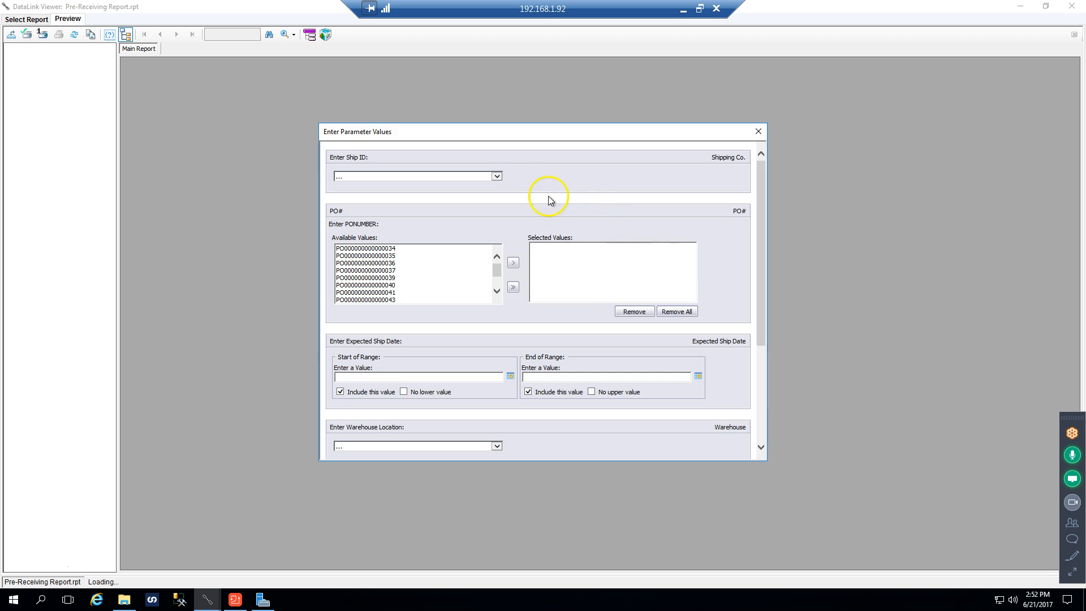
click(496, 176)
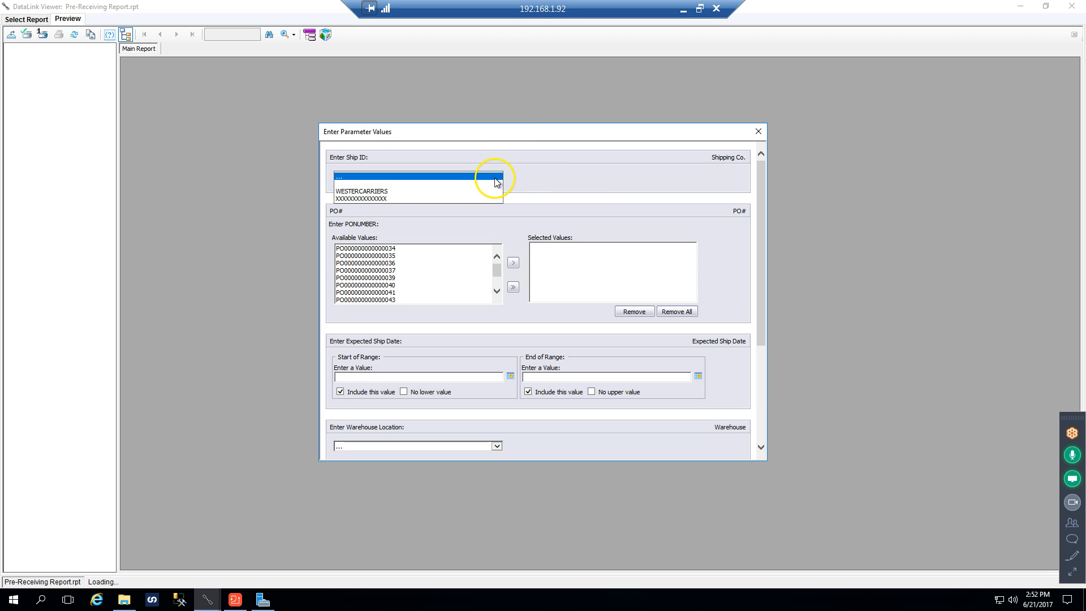
click(473, 184)
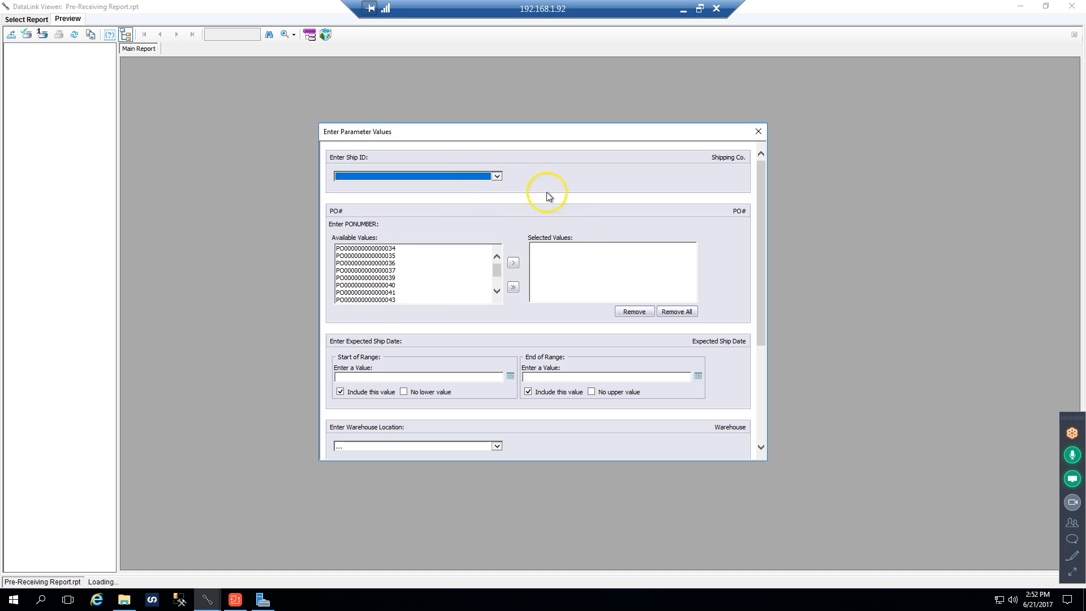
click(513, 287)
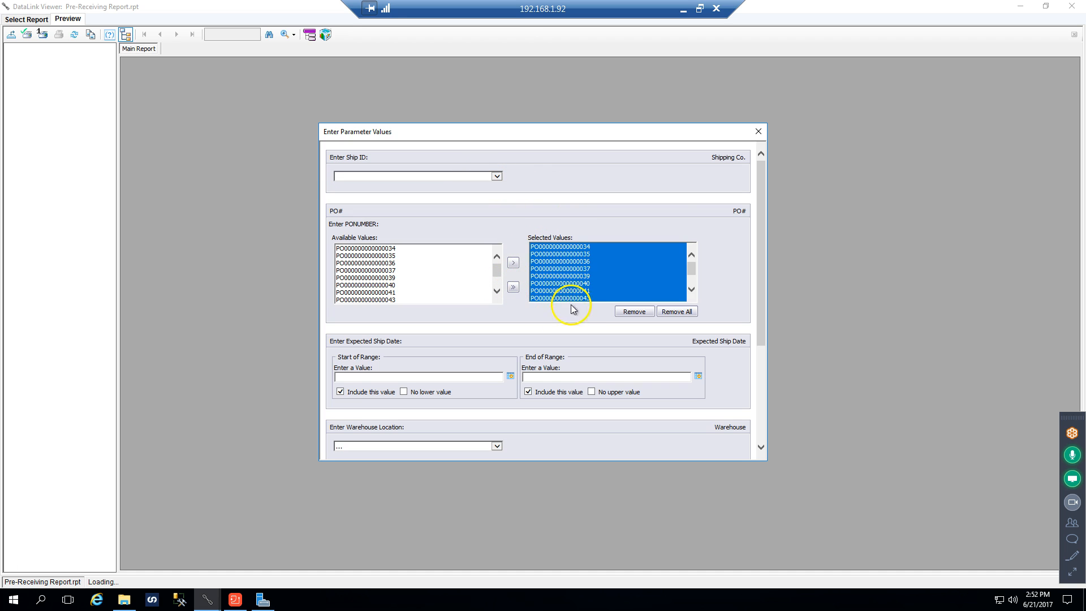
Set the expected ship date range from 6/1/2017 to 6/21/2017
click(510, 375)
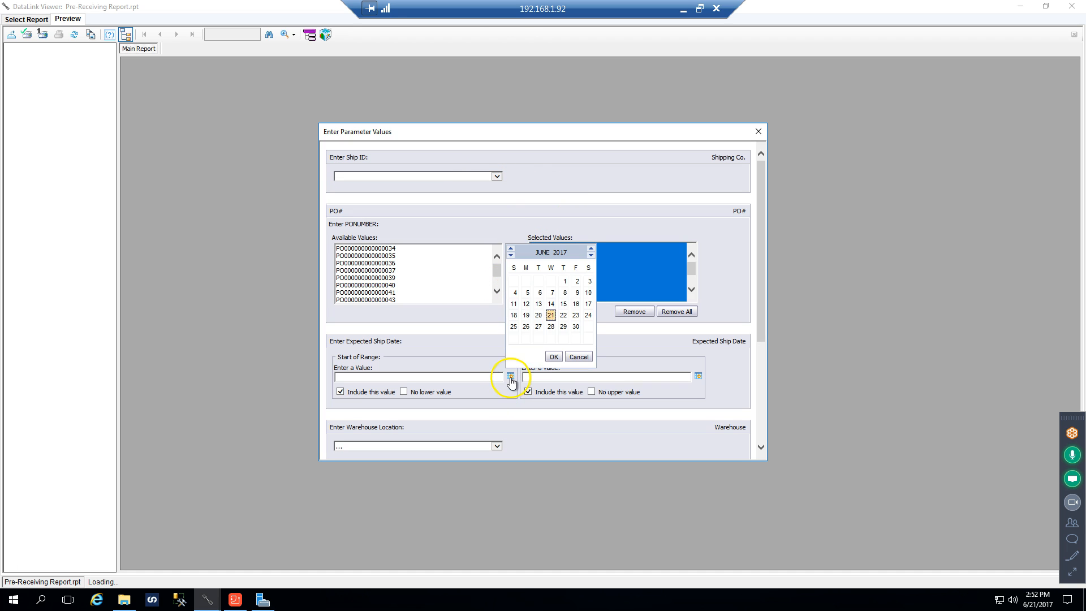
click(563, 281)
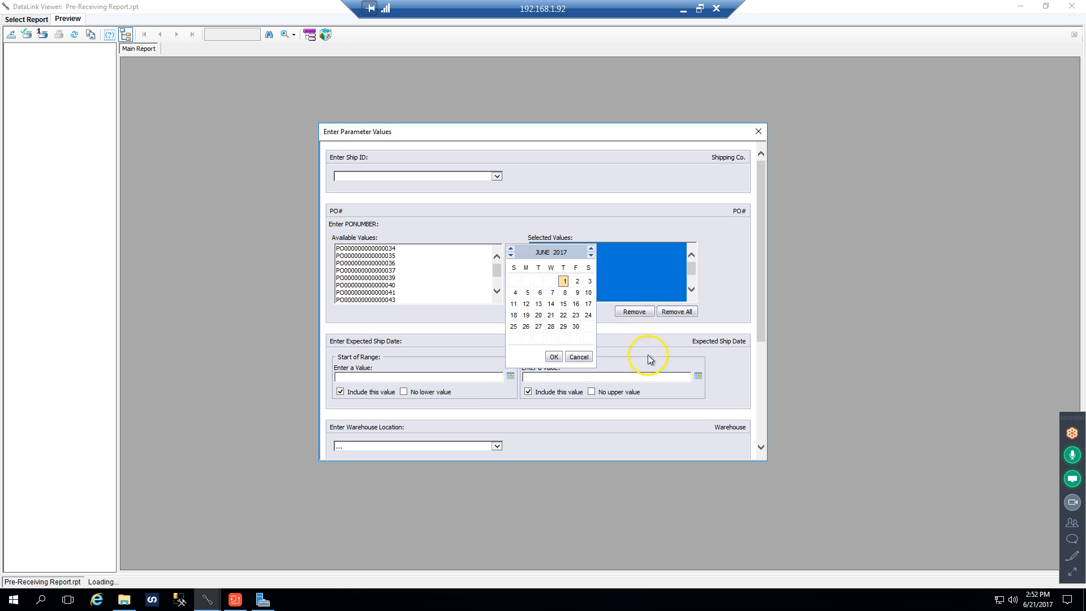
click(564, 281)
click(698, 376)
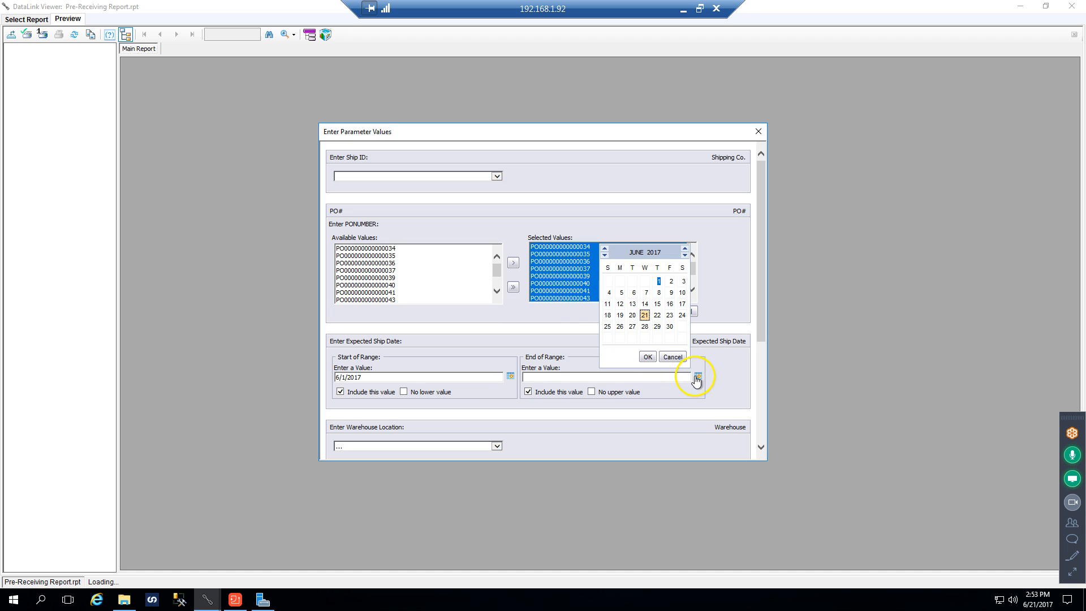
double_click(645, 315)
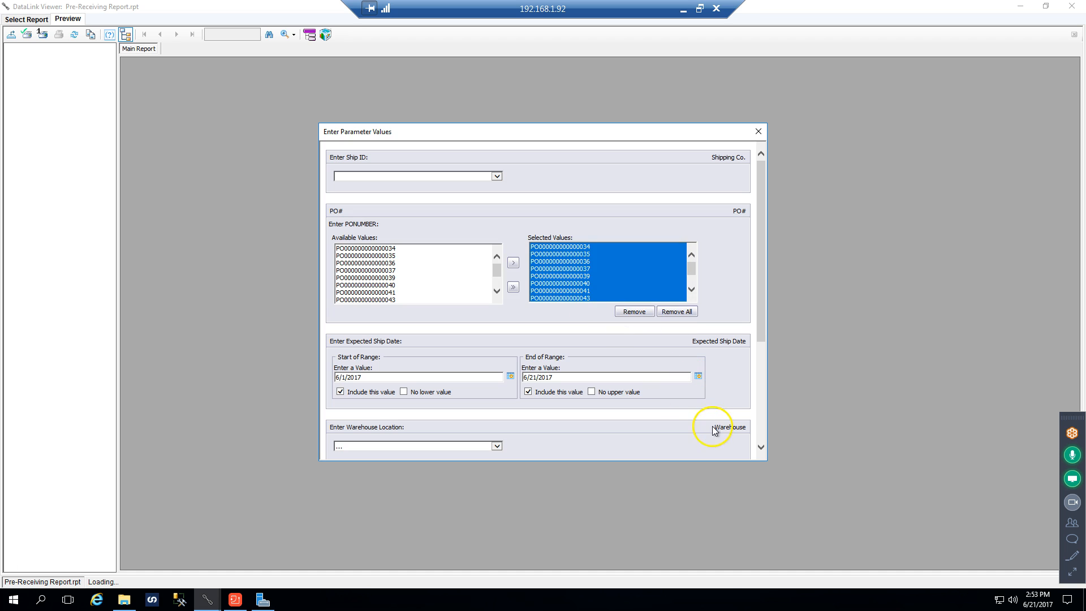
Set the warehouse location to WAREHOUSE1 and run the Pre-Receiving Report
scroll(758, 443, down, 5)
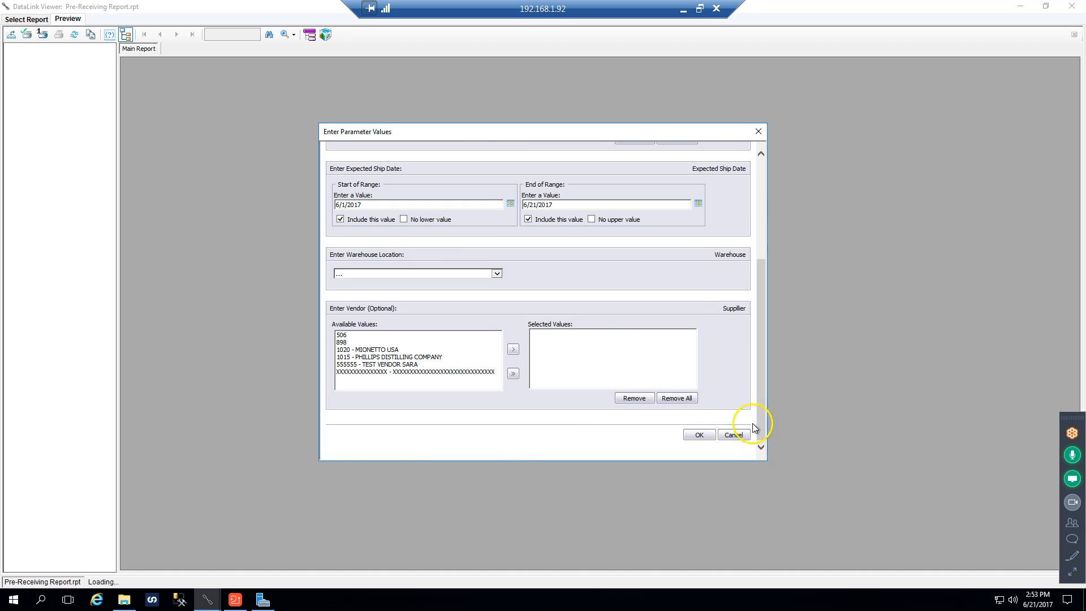
click(496, 274)
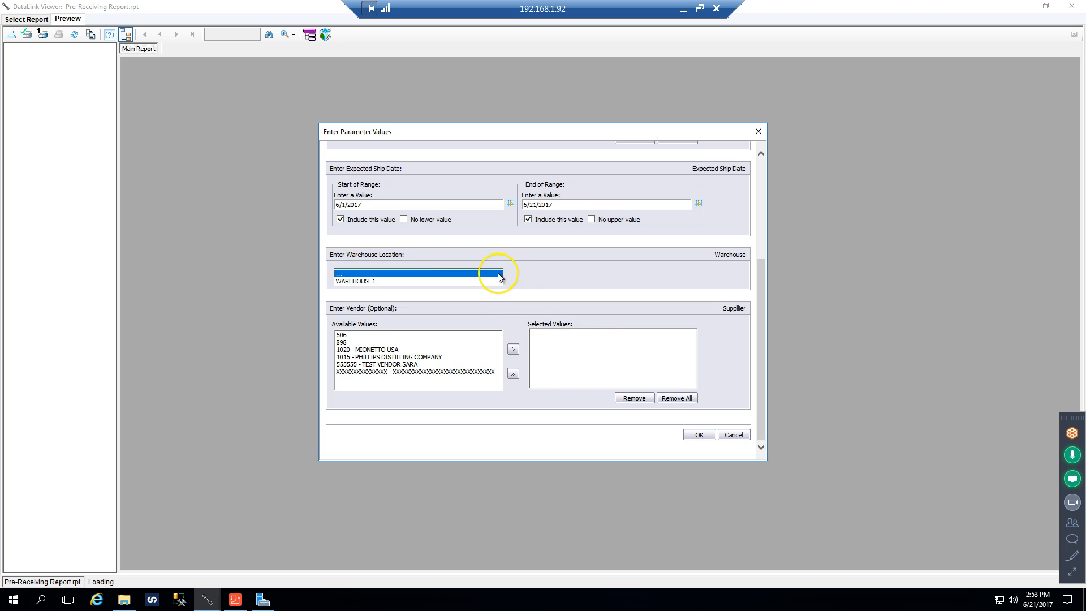
click(458, 281)
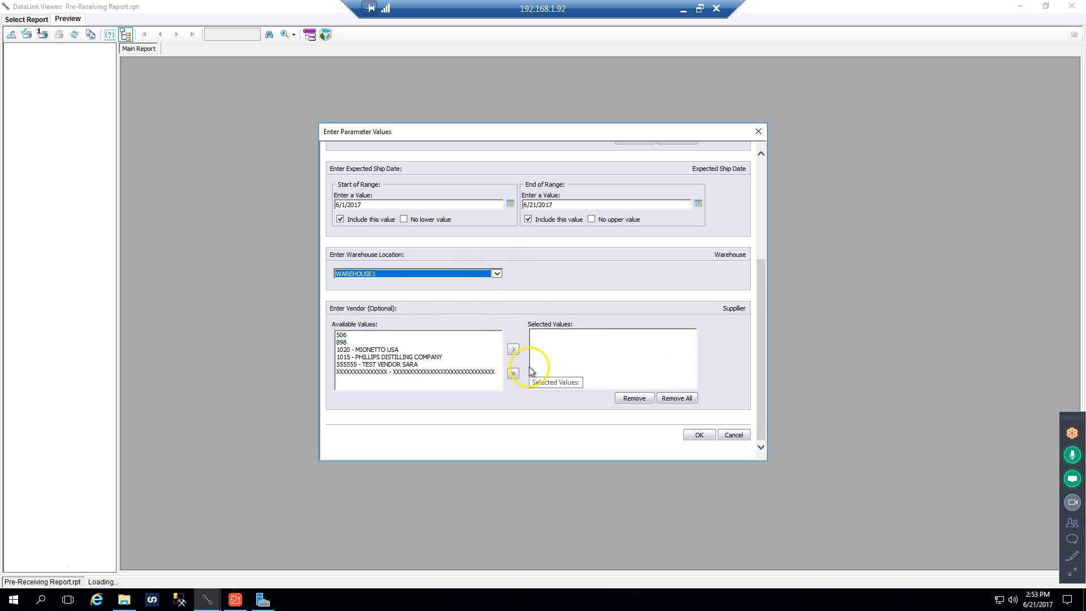
click(697, 435)
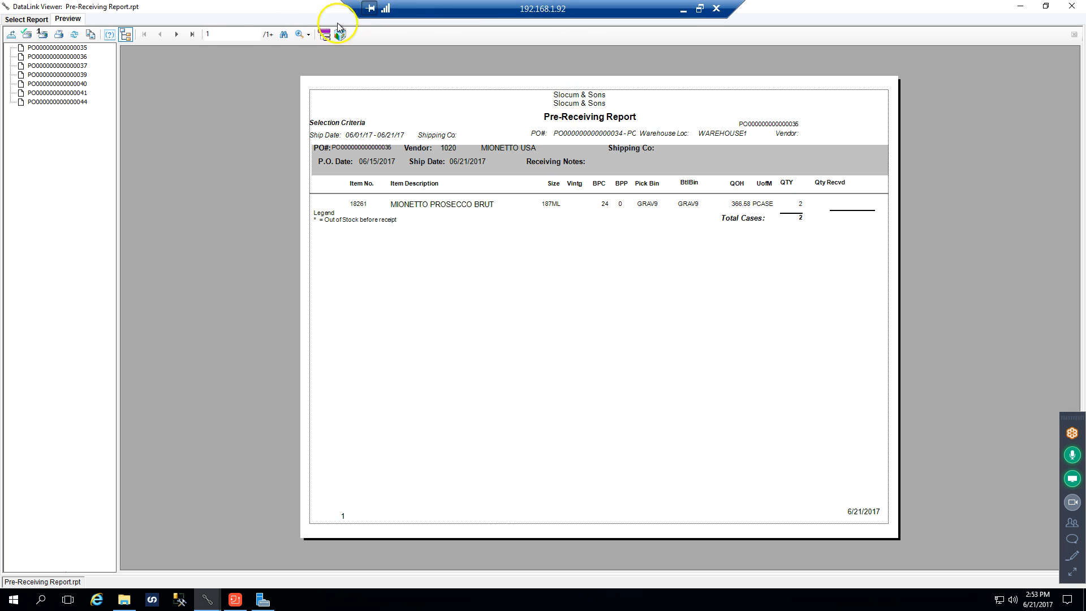
Go to the report's last page, page back to page 3 and examine its MIONETTO USA order lines and out-of-stock legend
click(192, 37)
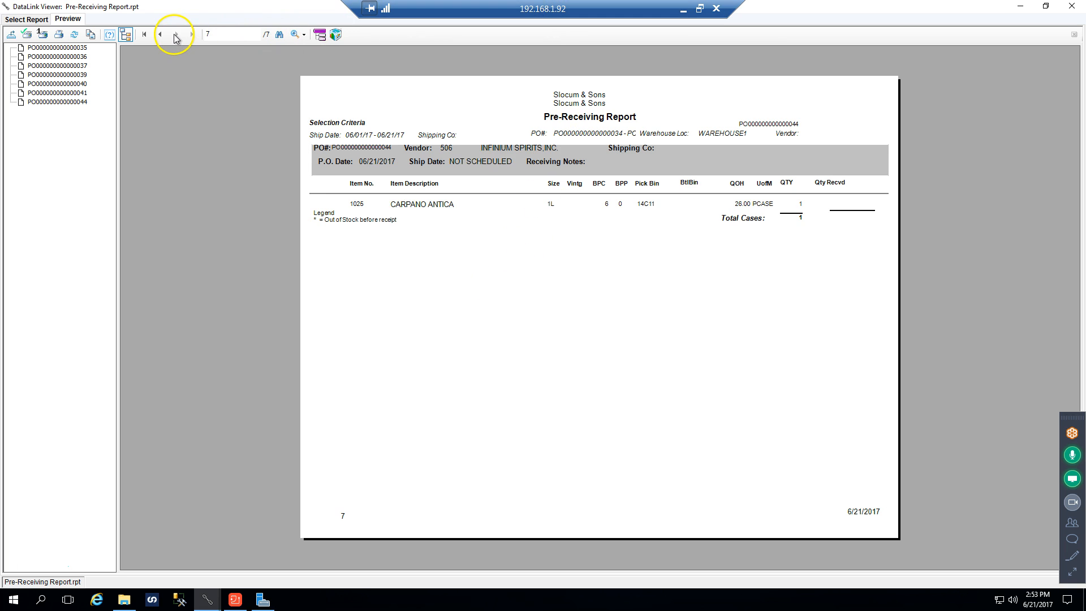
click(161, 36)
click(161, 36)
click(161, 36)
click(161, 37)
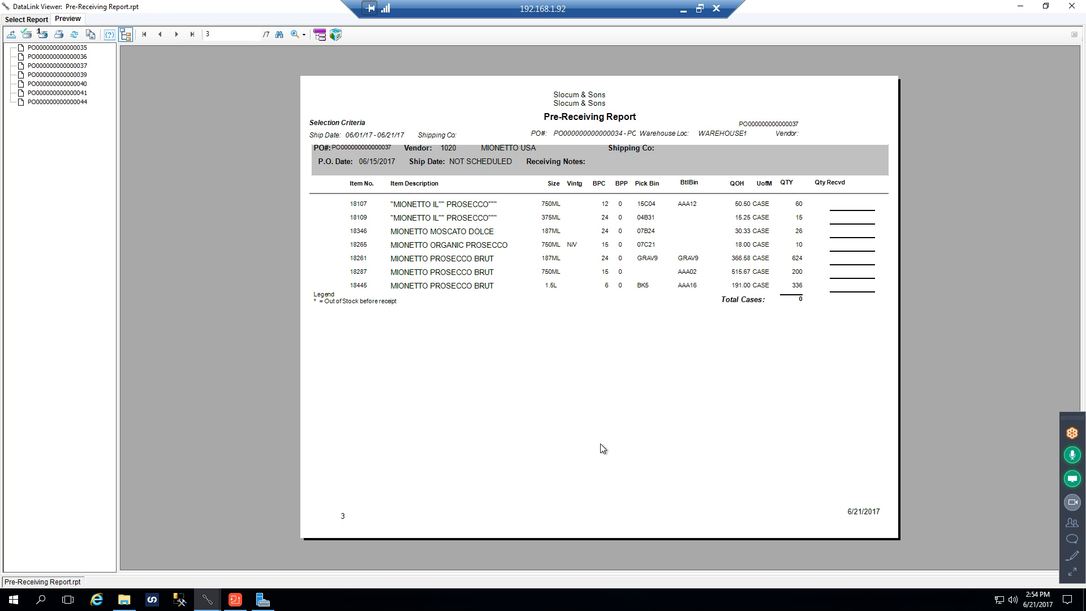
click(320, 304)
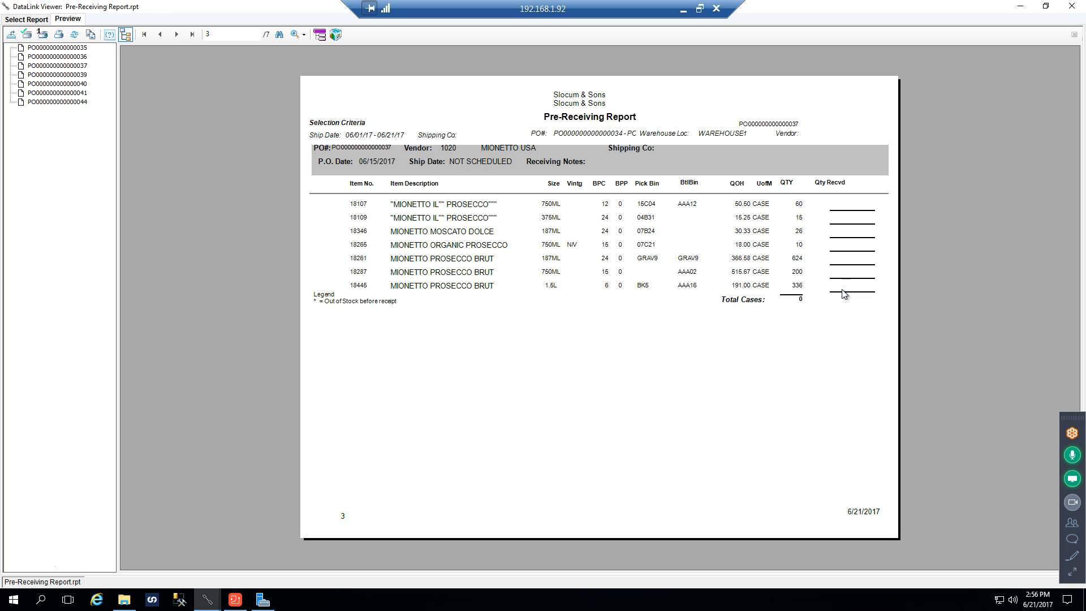
Close the current report, reopen Pre-Receiving Report.rpt from the Purchases folder and choose to change its saved parameter values
click(1073, 8)
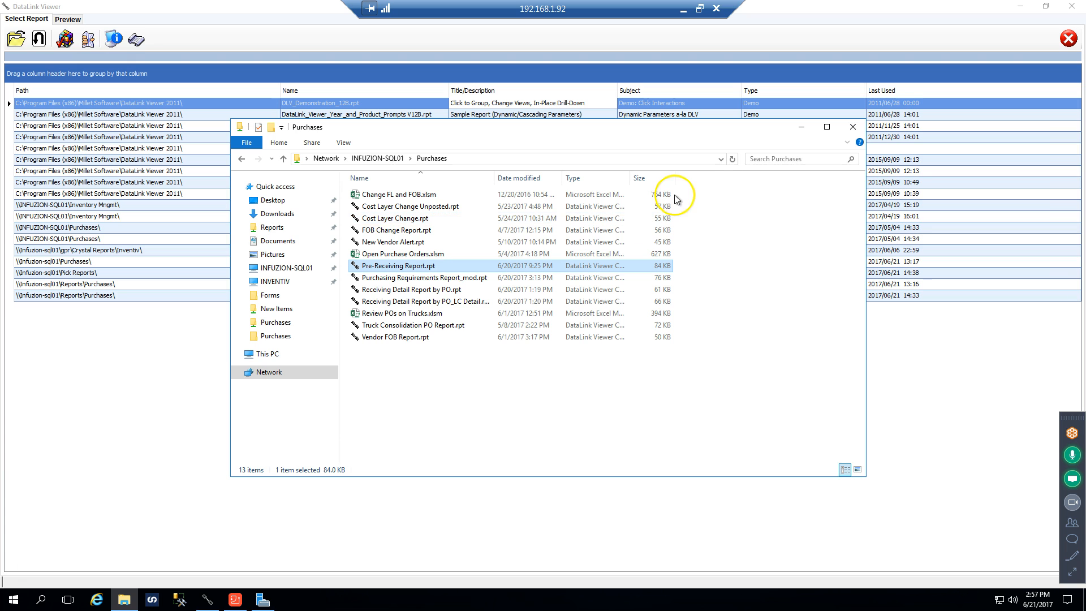
double_click(458, 266)
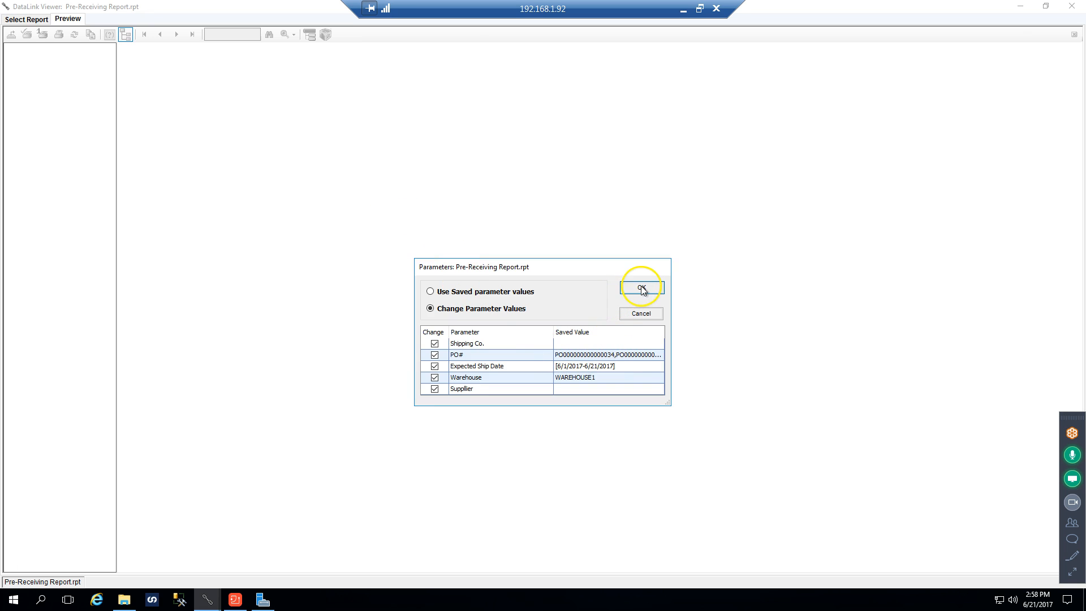
click(642, 288)
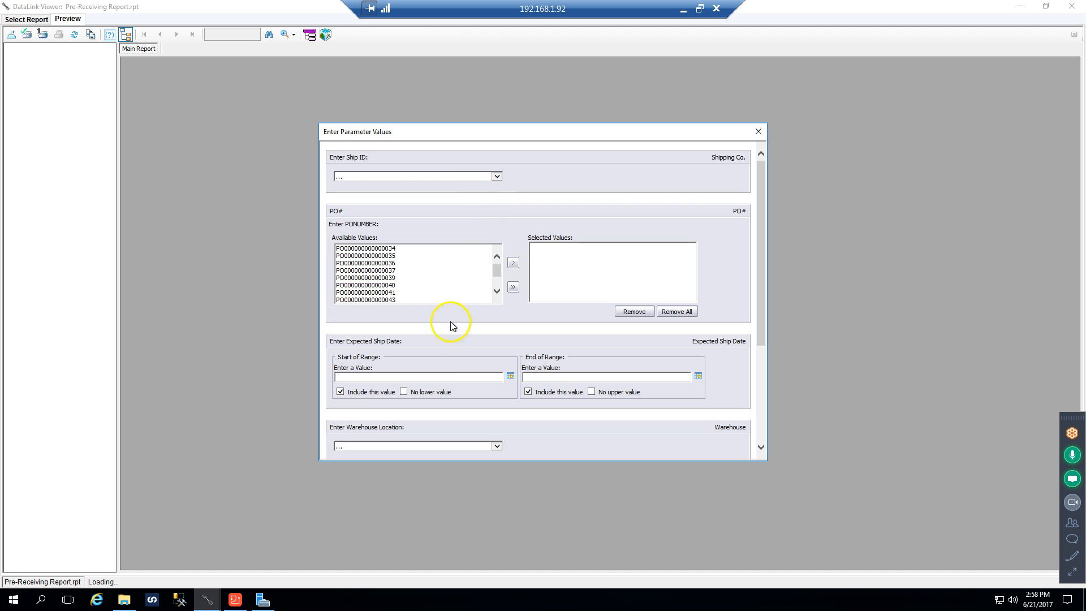
Set the Ship ID to WESTERCARRIERS and include all available PO numbers
click(496, 176)
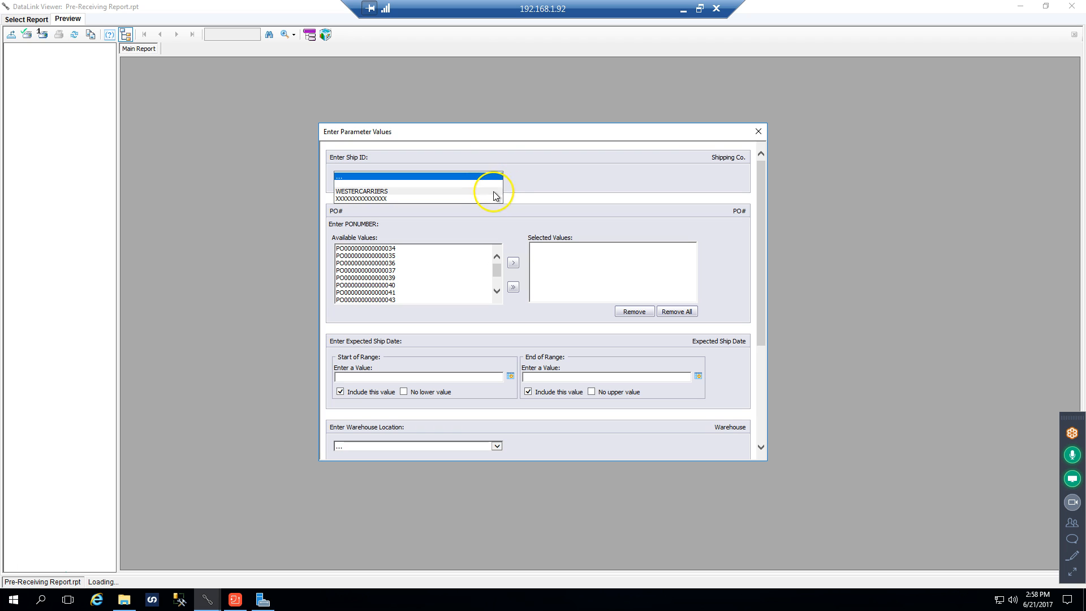
click(436, 191)
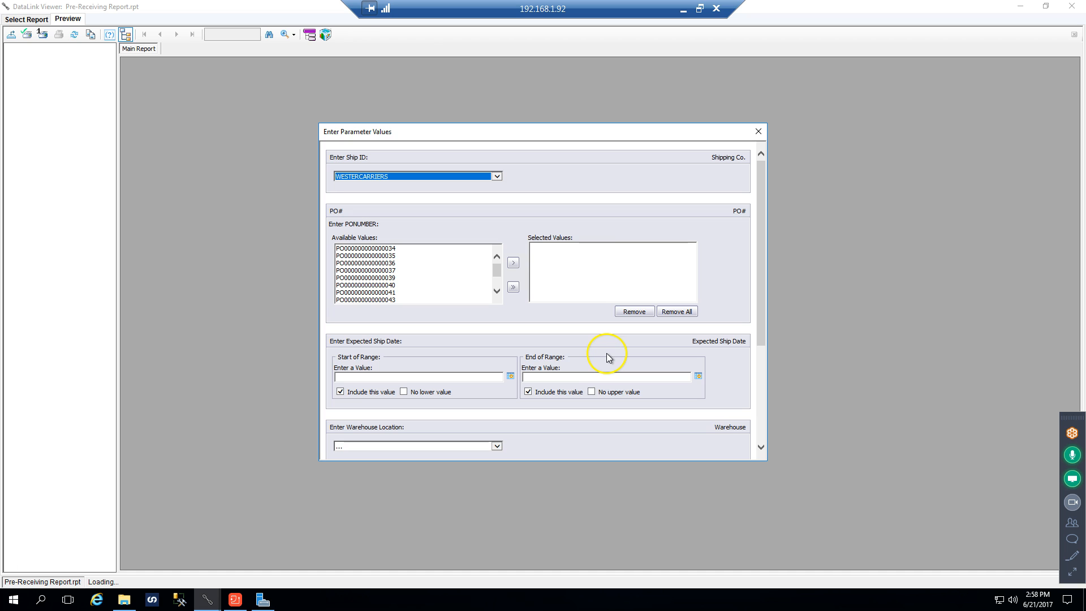
click(515, 288)
Set the expected ship date range from 6/1/2017 to 6/21/2017 and the warehouse location to WAREHOUSE1
drag(762, 327, 768, 417)
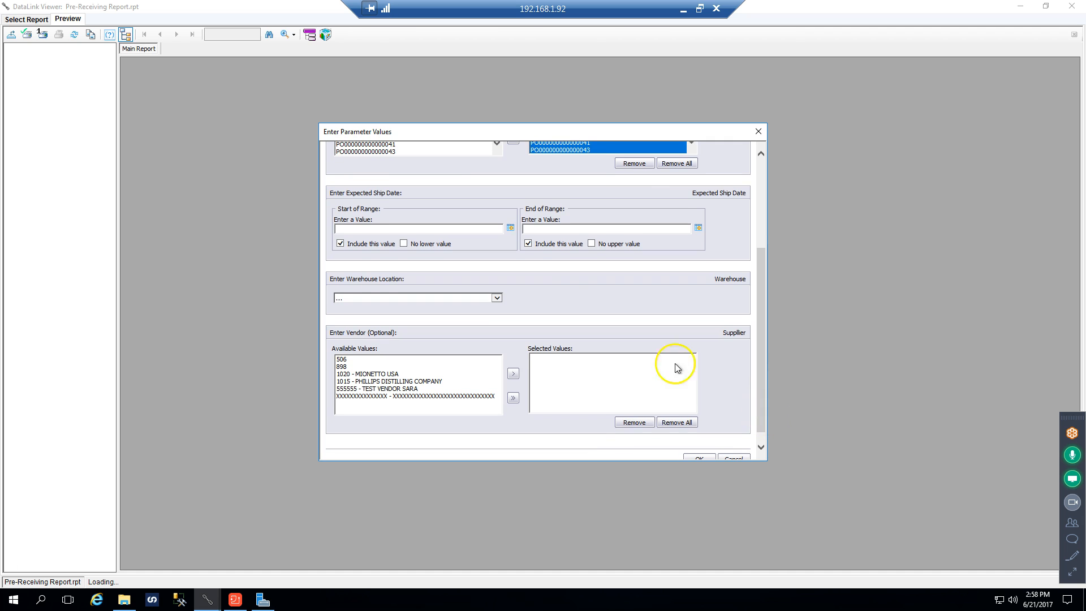
click(509, 232)
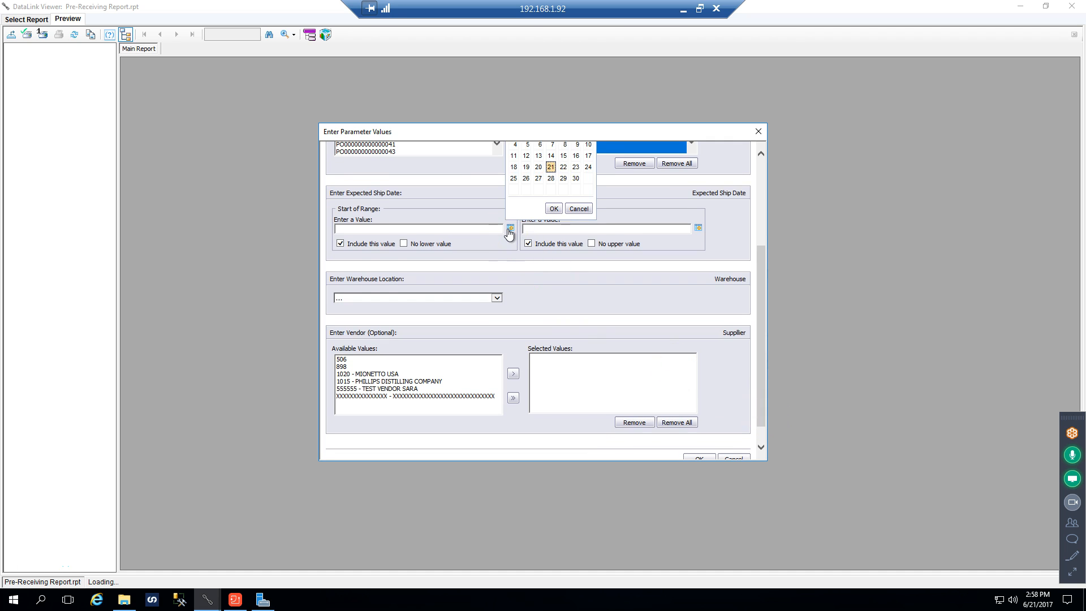
scroll(560, 169, up, 2)
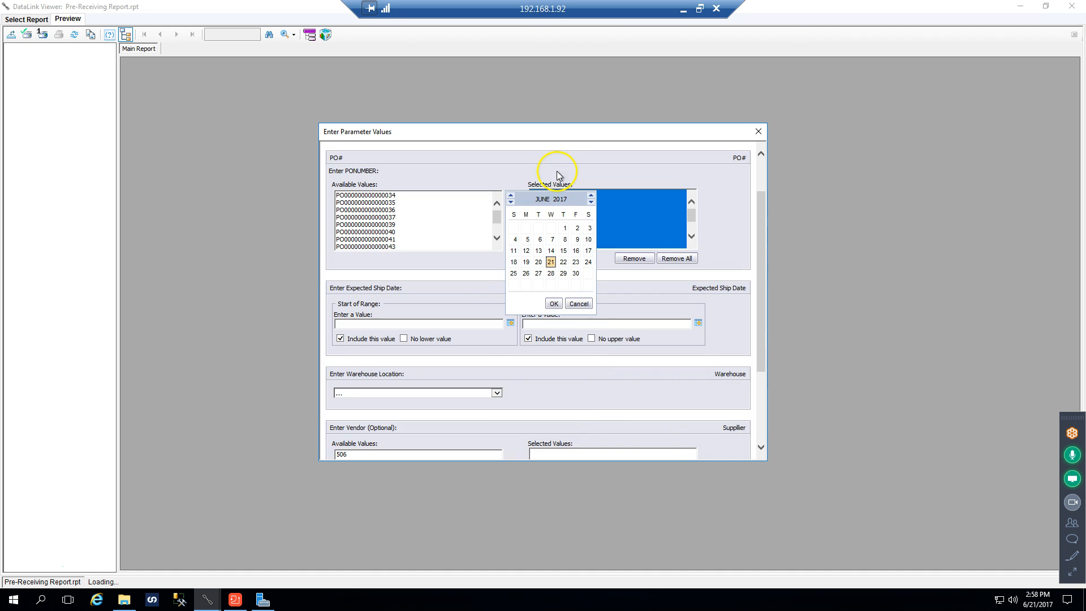
click(565, 228)
click(566, 229)
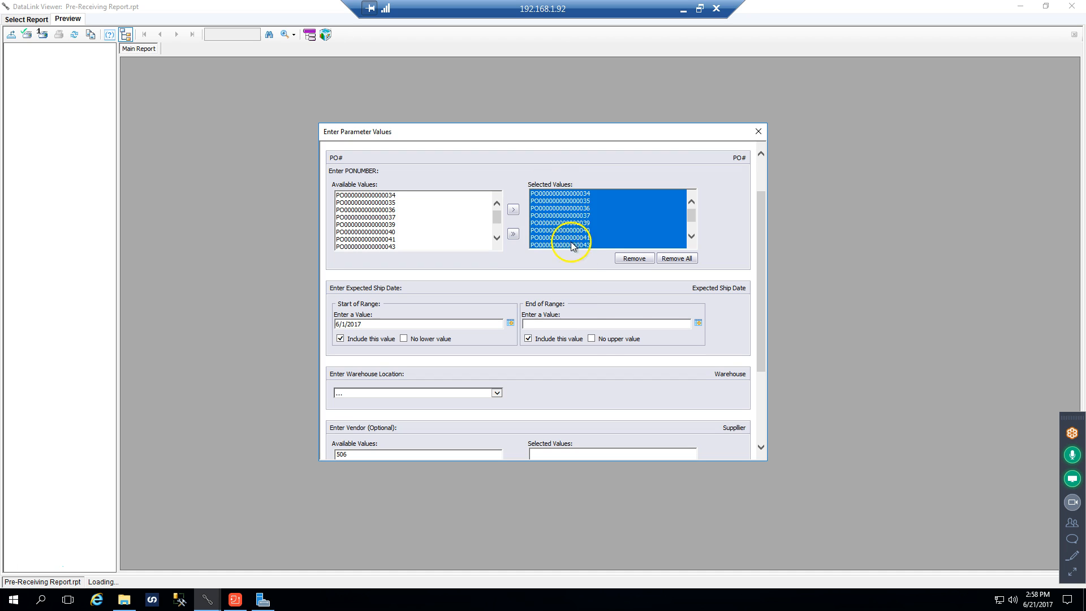
click(698, 325)
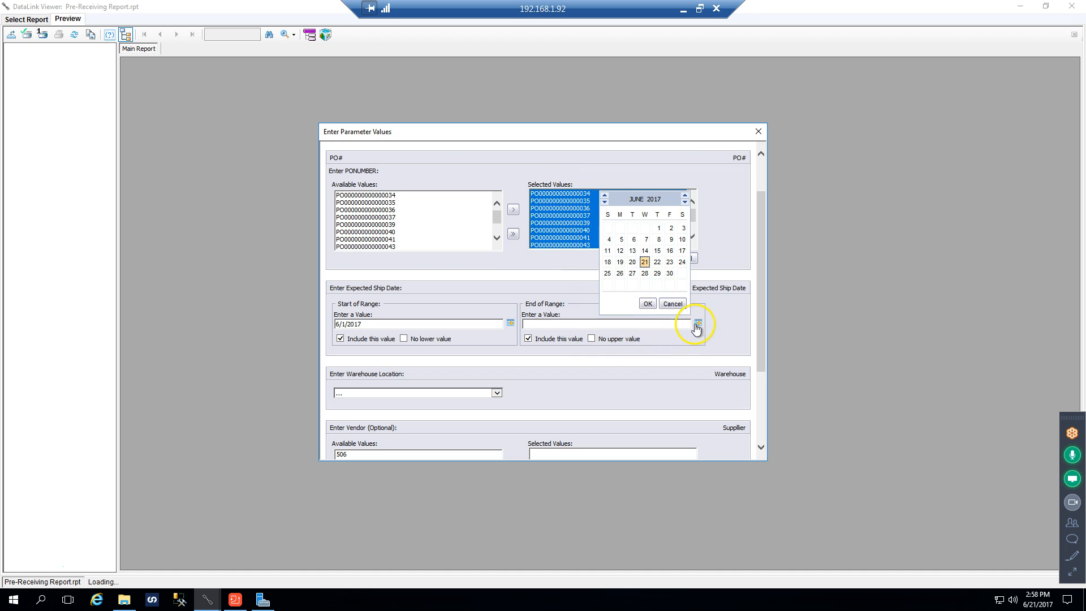
click(647, 265)
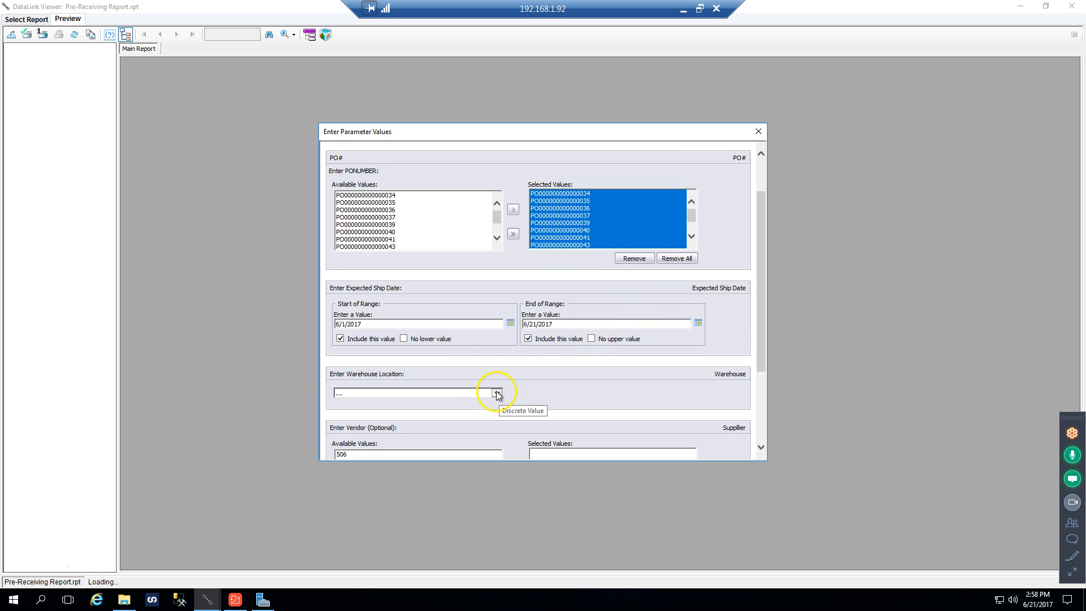
click(497, 393)
click(392, 404)
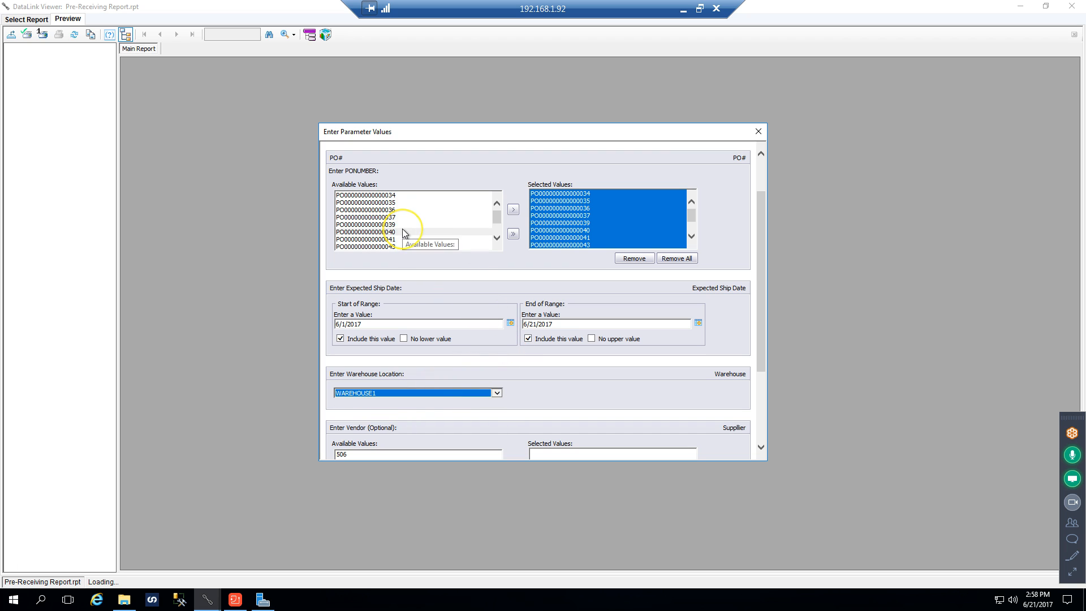
Remove all selected PO numbers from the parameters and run the Pre-Receiving Report
click(673, 261)
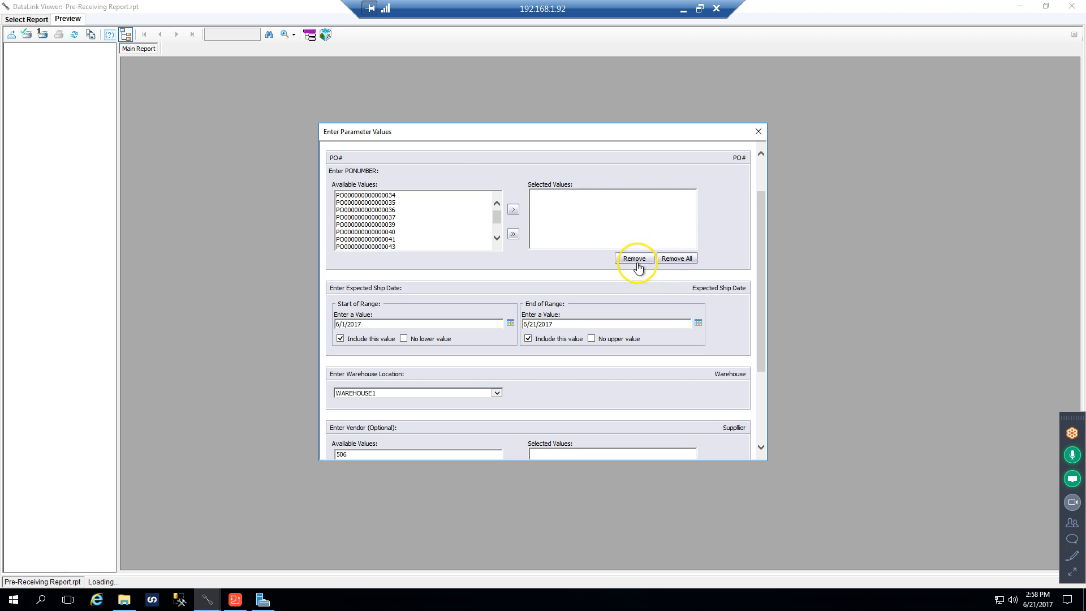
scroll(632, 264, up, 1)
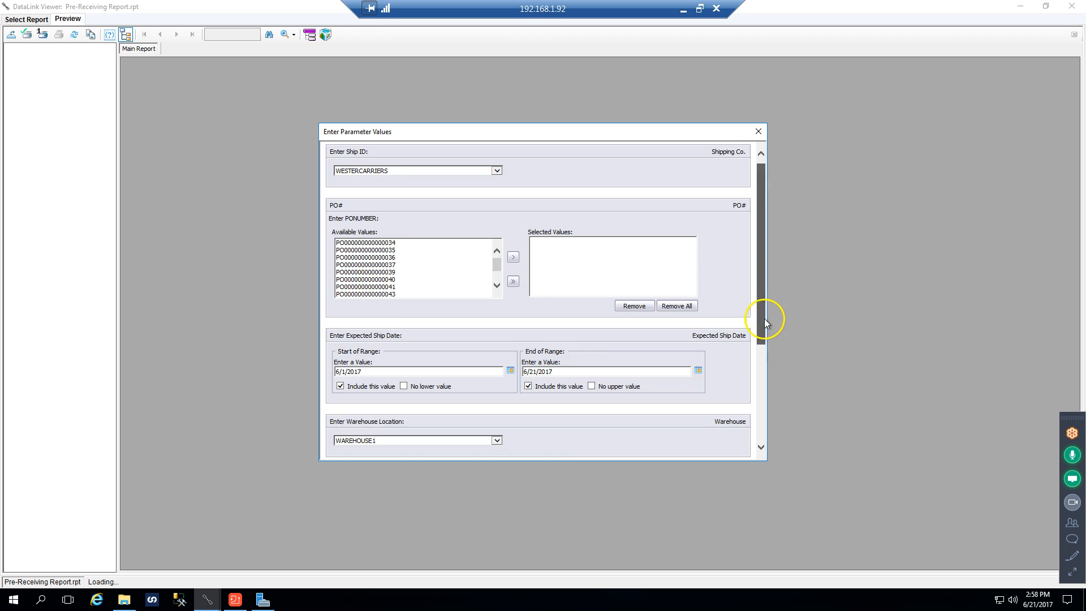
drag(765, 318, 768, 405)
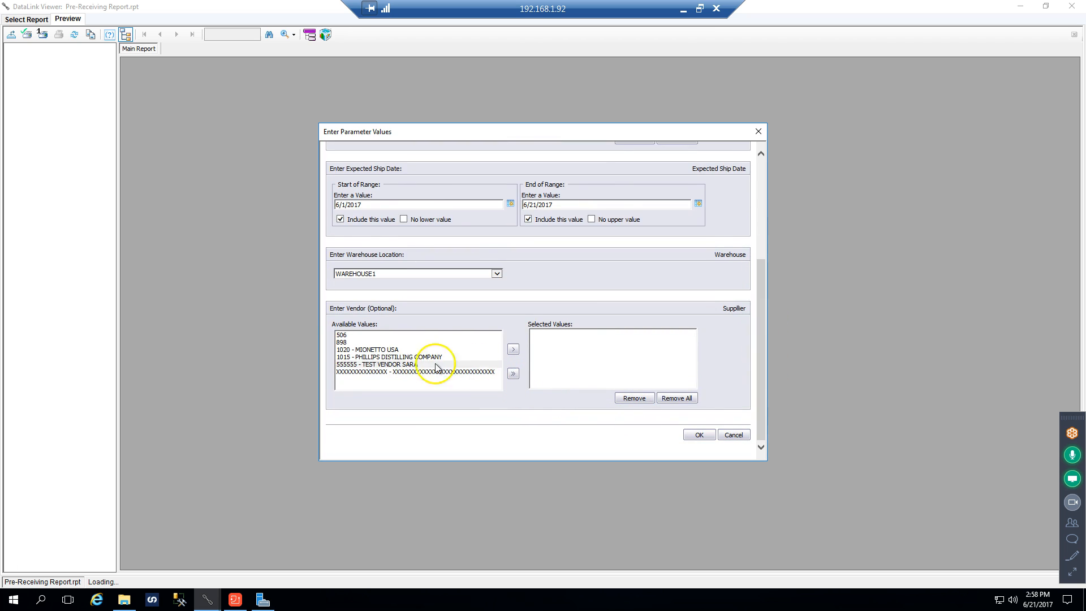
click(699, 435)
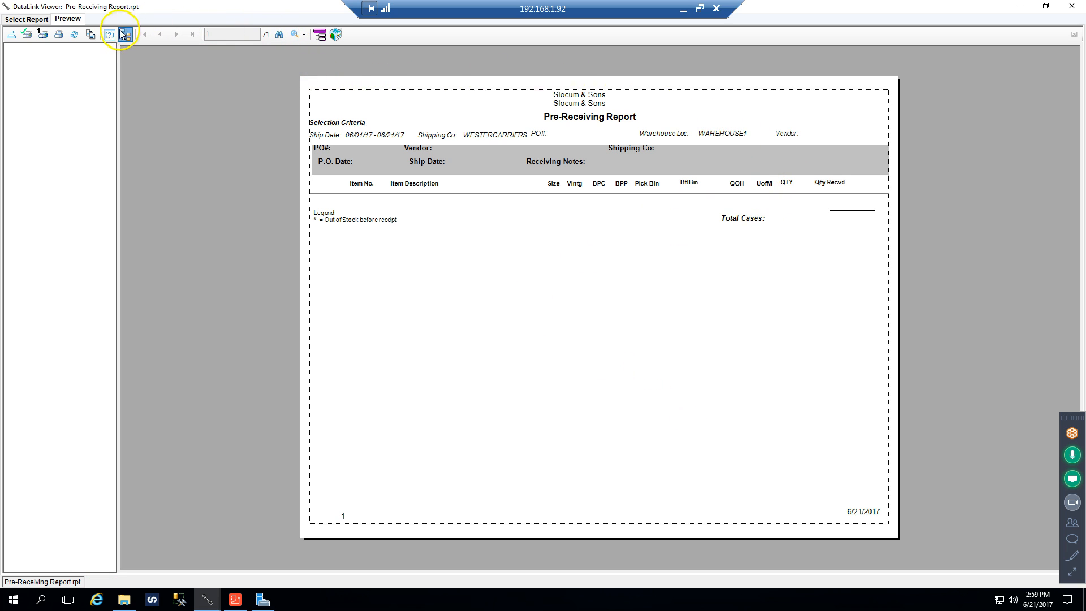
Refresh the report data, prompting for new shipping company, expected ship date and warehouse values
click(76, 35)
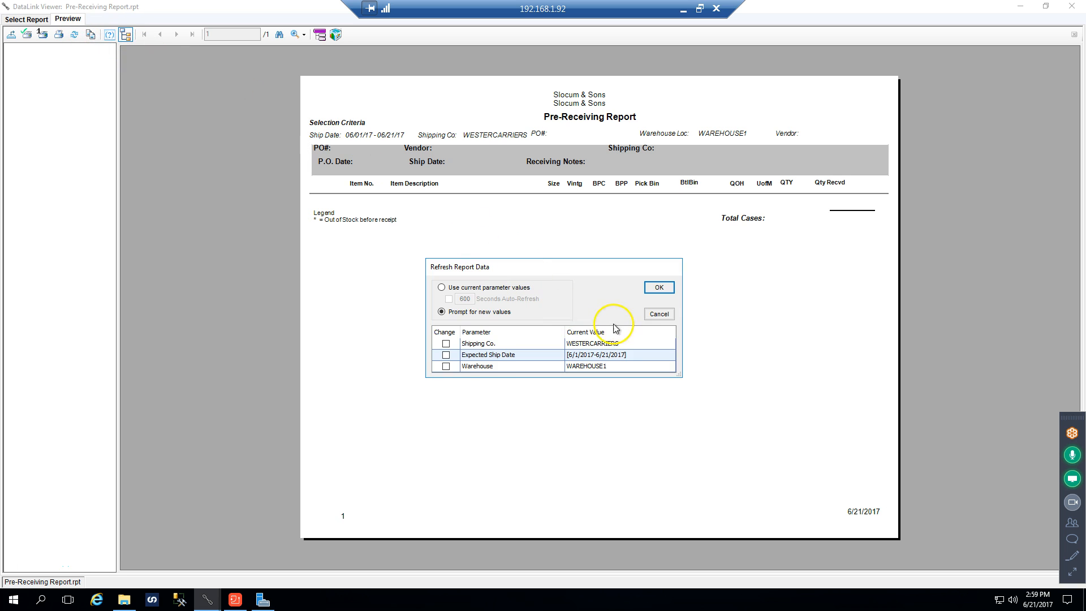
click(446, 343)
click(445, 354)
click(445, 366)
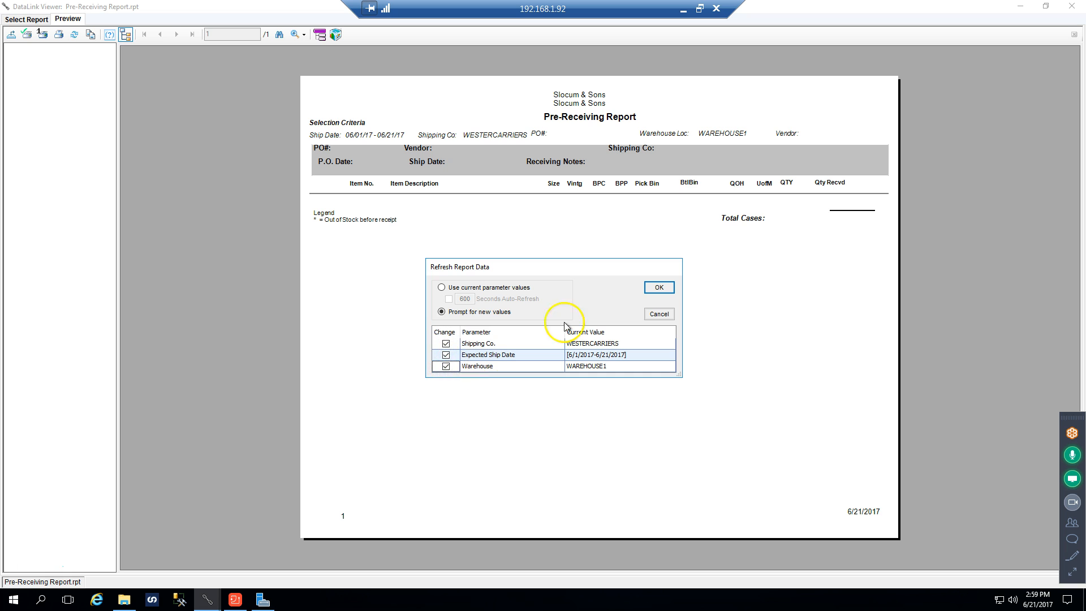
click(670, 287)
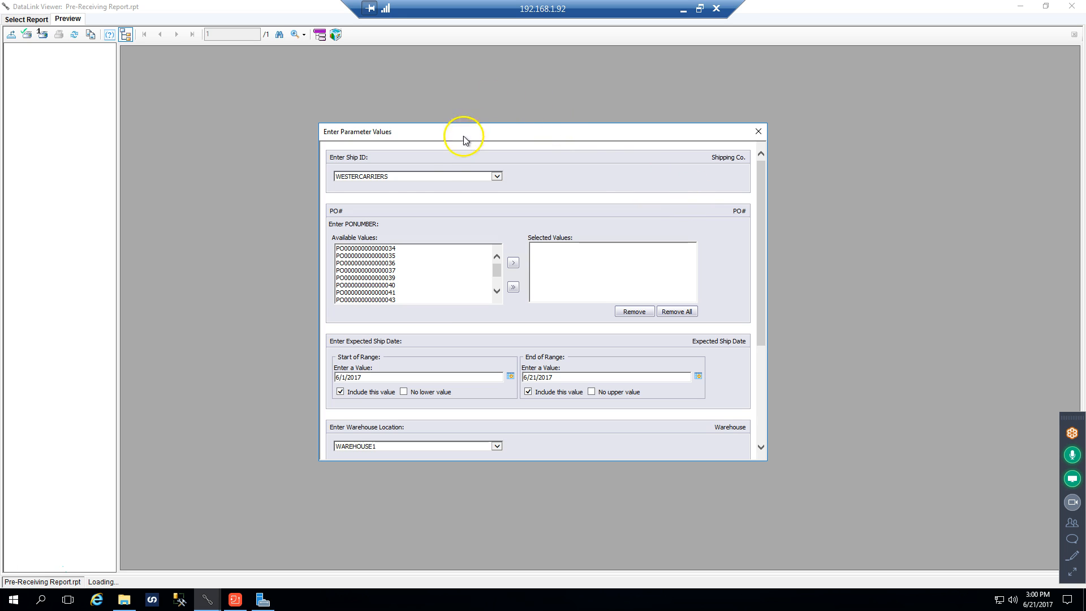
Include all available PO numbers in the parameters and rerun the Pre-Receiving Report
click(513, 287)
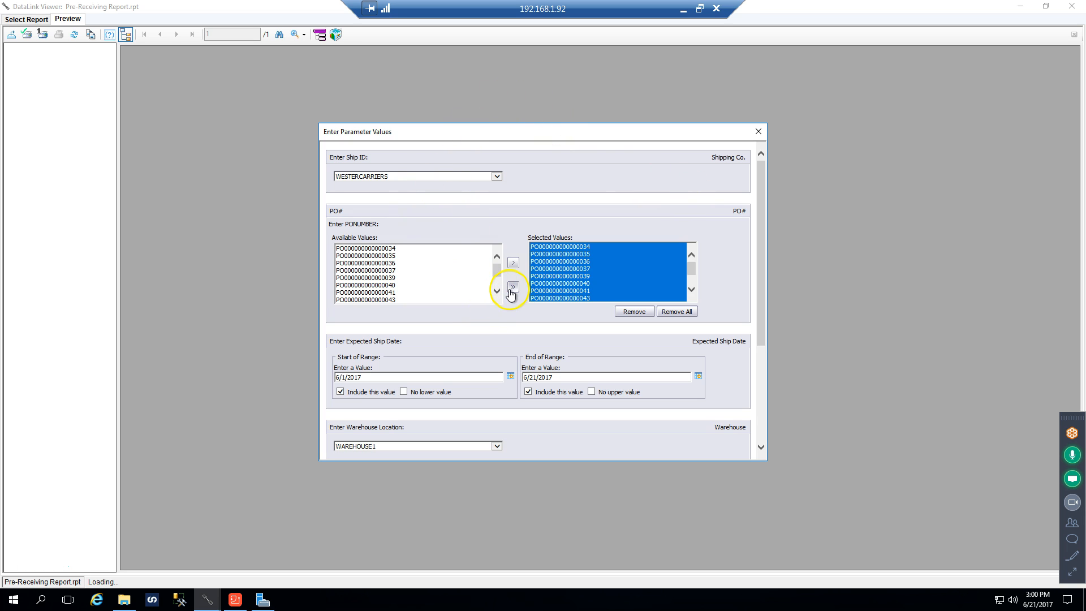
drag(758, 206, 765, 328)
click(696, 446)
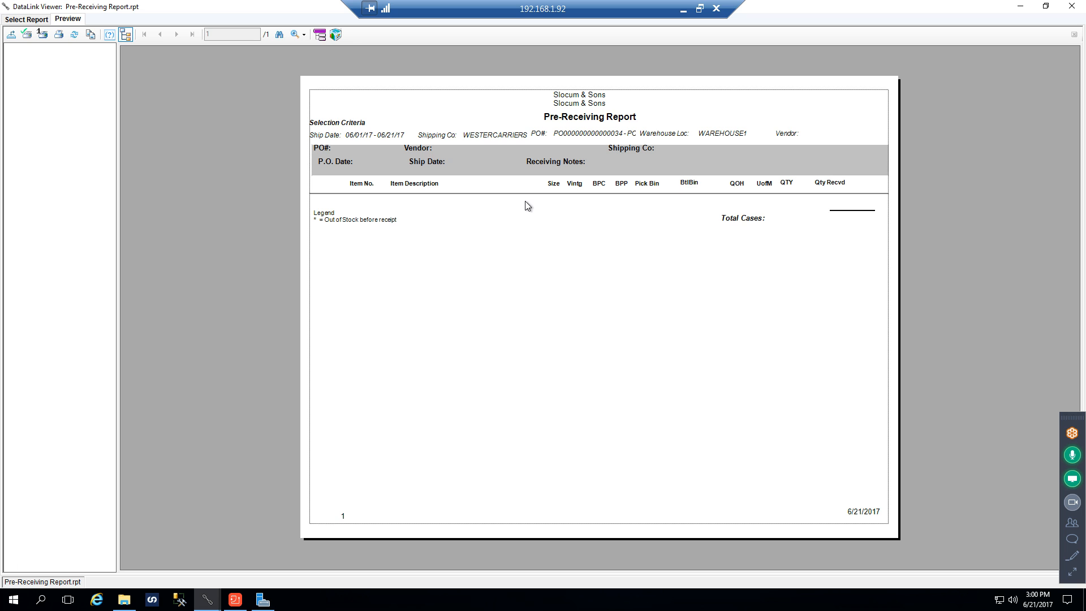
Refresh the report again, prompting for new shipping company, PO number, expected ship date and warehouse values
click(74, 34)
click(434, 317)
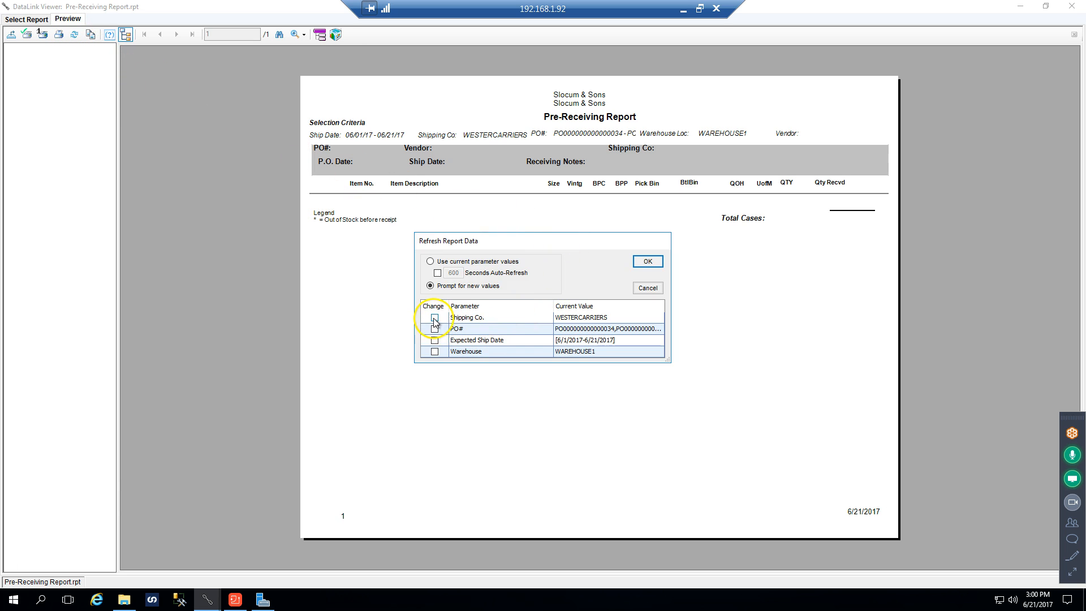
click(434, 329)
click(434, 340)
click(434, 351)
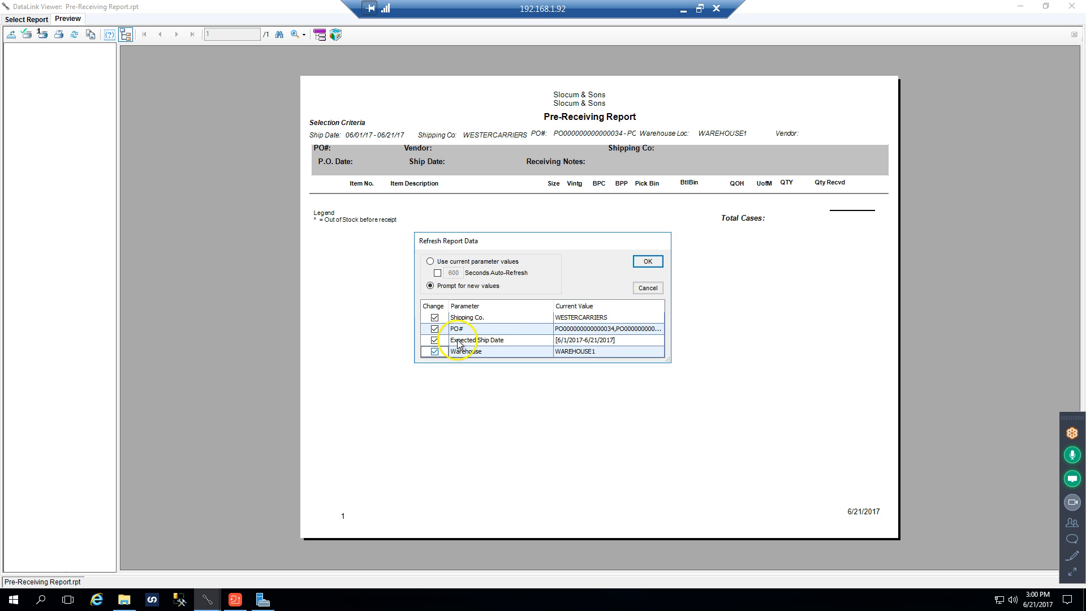
click(647, 262)
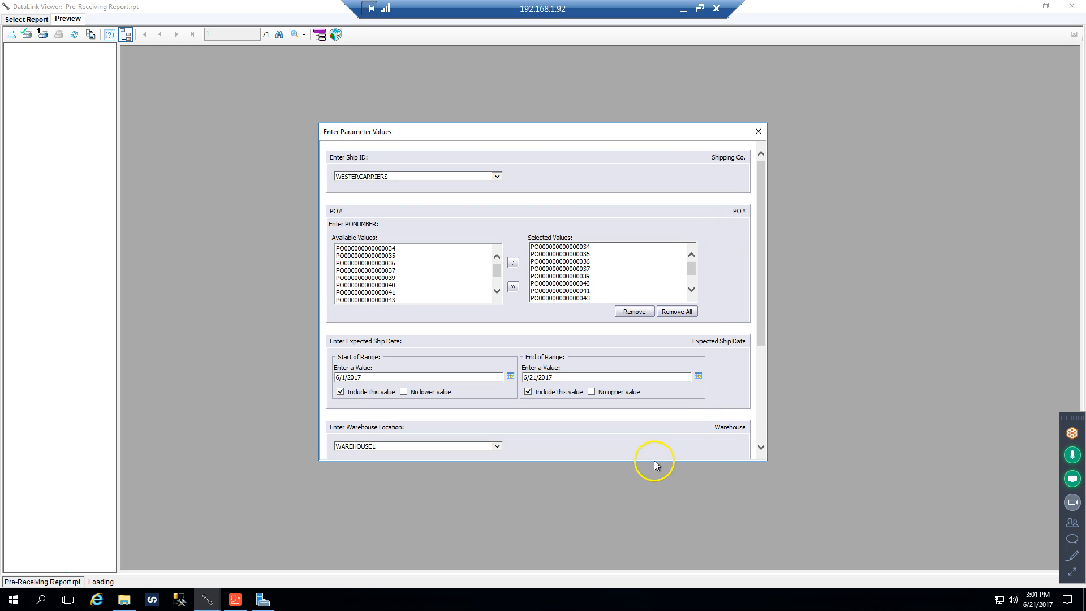
Enlarge the parameter values window to show the vendor section and set the Ship ID to blank
drag(654, 460, 666, 572)
drag(550, 130, 535, 56)
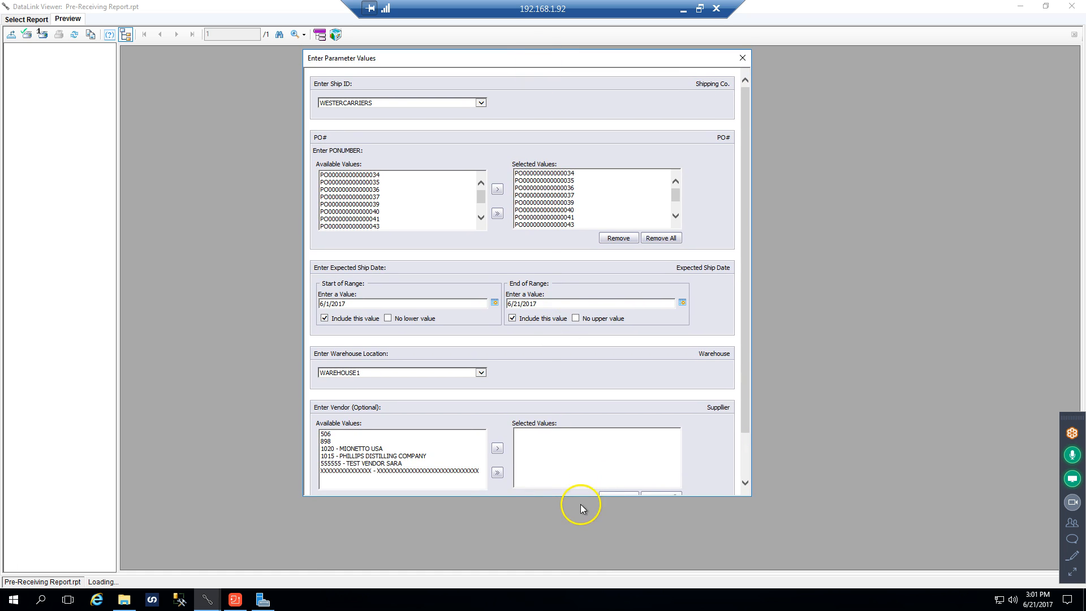
drag(576, 495, 583, 525)
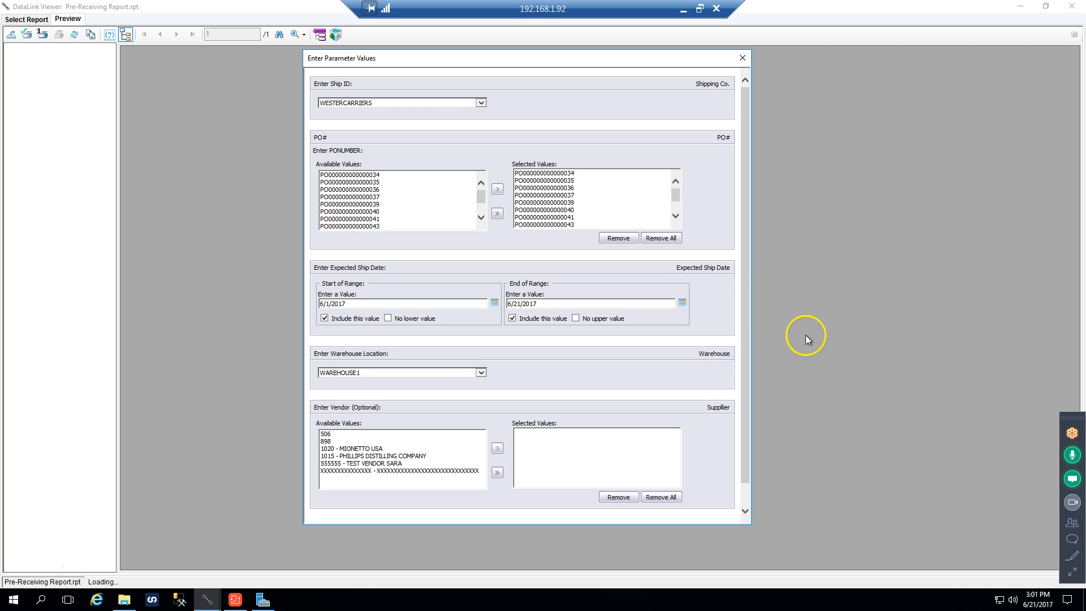
click(480, 104)
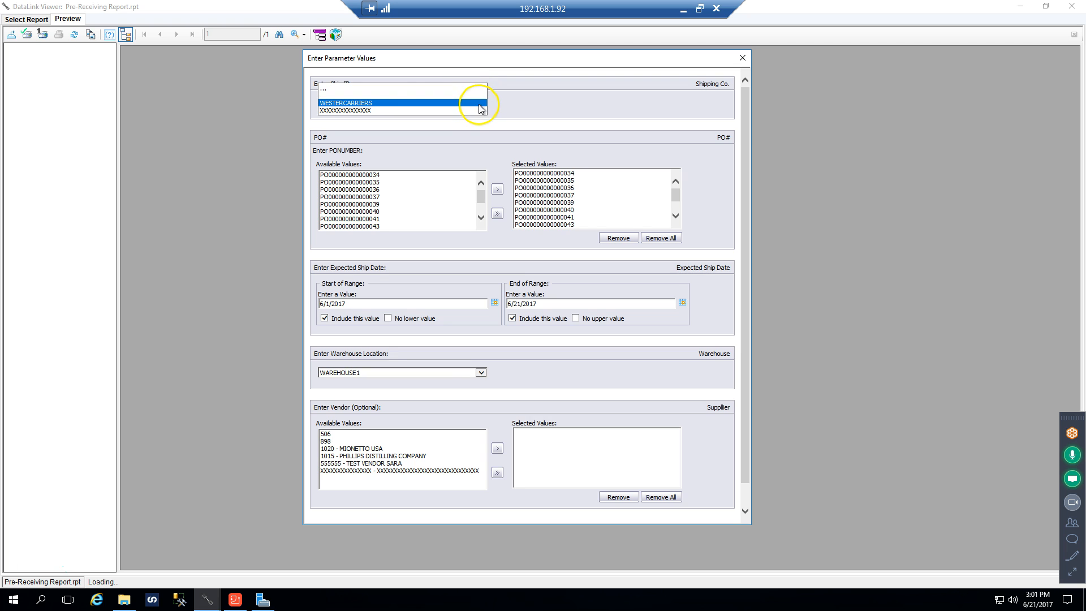
click(324, 90)
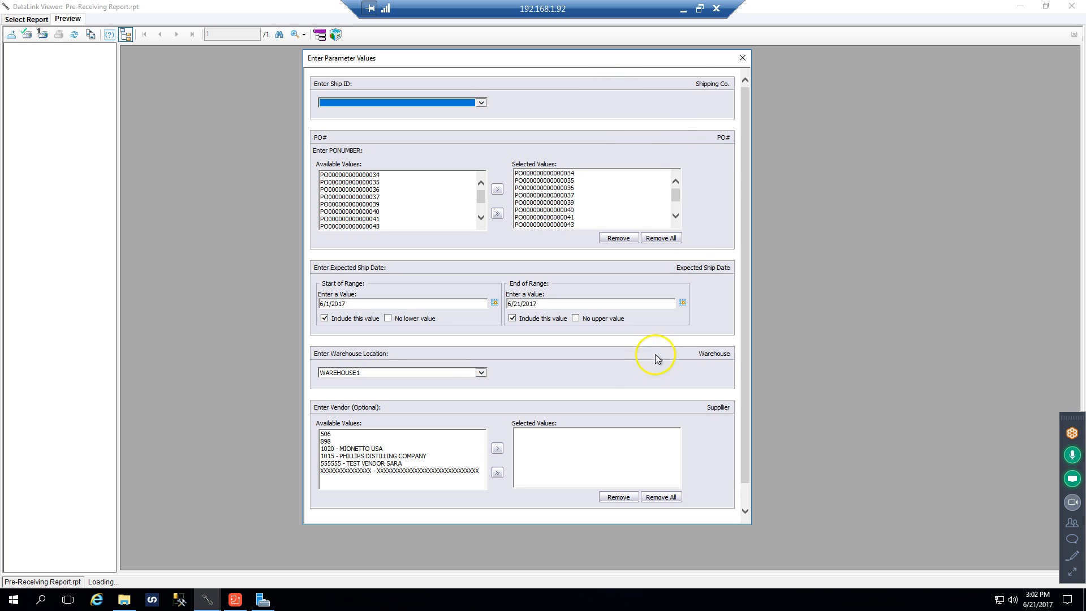
Dismiss the parameter values prompt without running the report and close the Pre-Receiving Report
click(1072, 10)
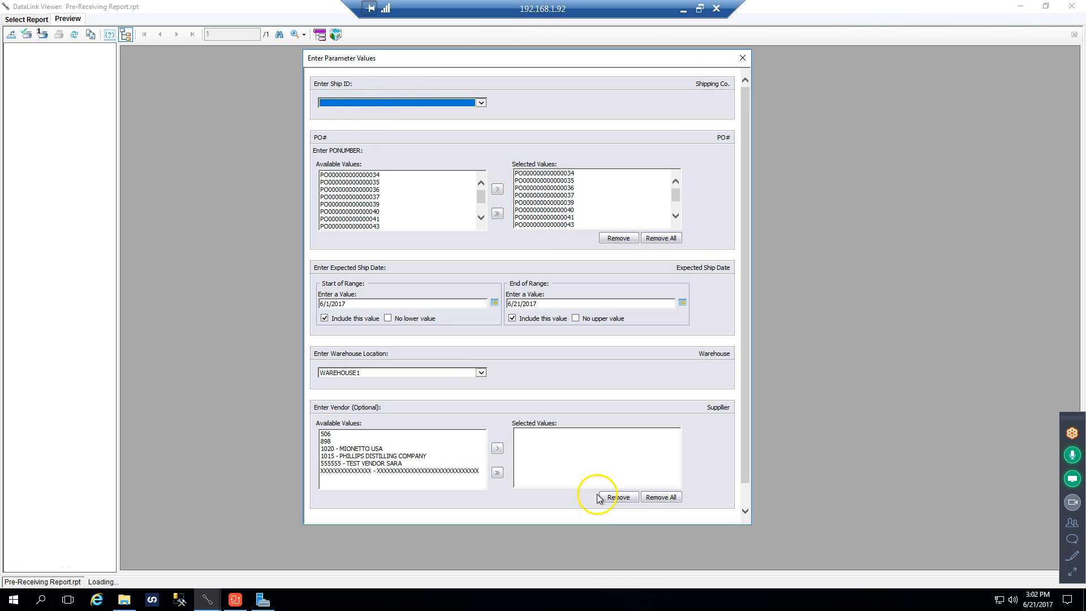
click(742, 58)
click(1070, 9)
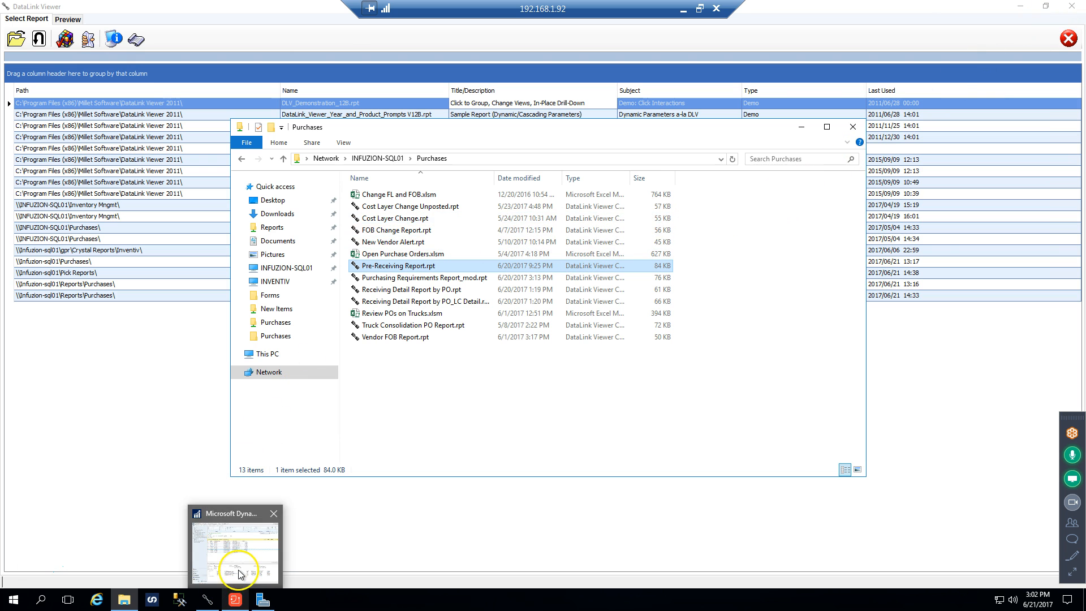
Switch to Microsoft Dynamics GP, load the YEST batch in Purchasing Batch Entry and open its batch contents
click(241, 543)
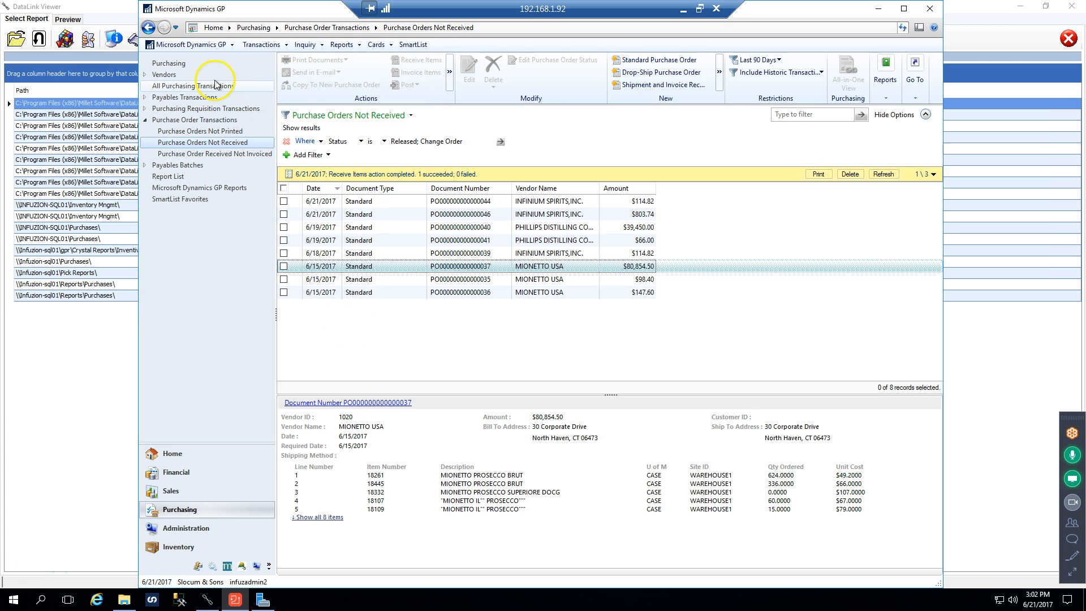
click(260, 45)
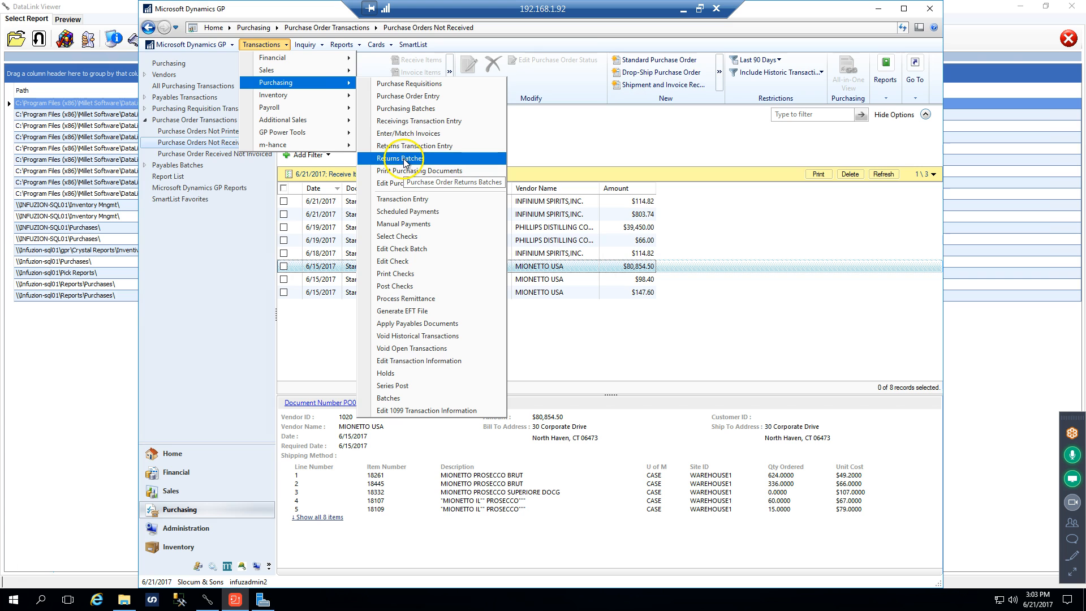
click(417, 113)
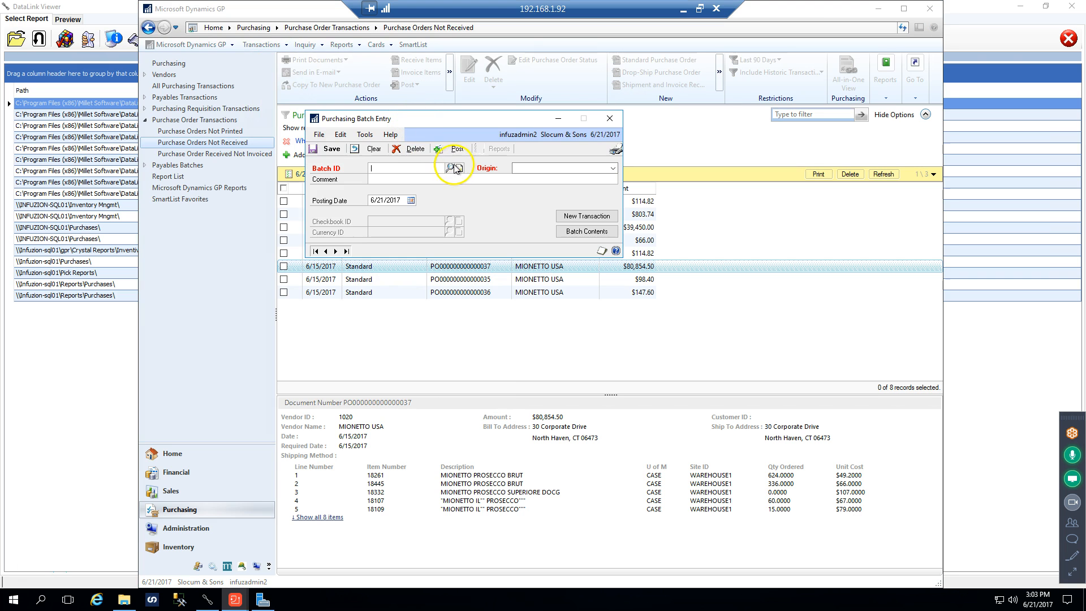
click(451, 171)
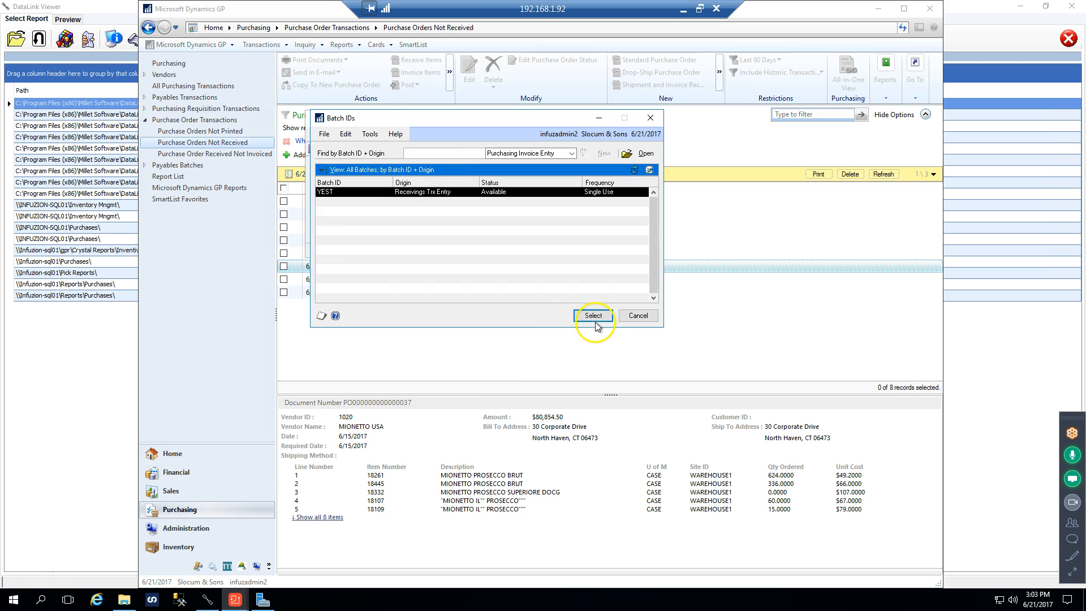
click(593, 315)
click(586, 232)
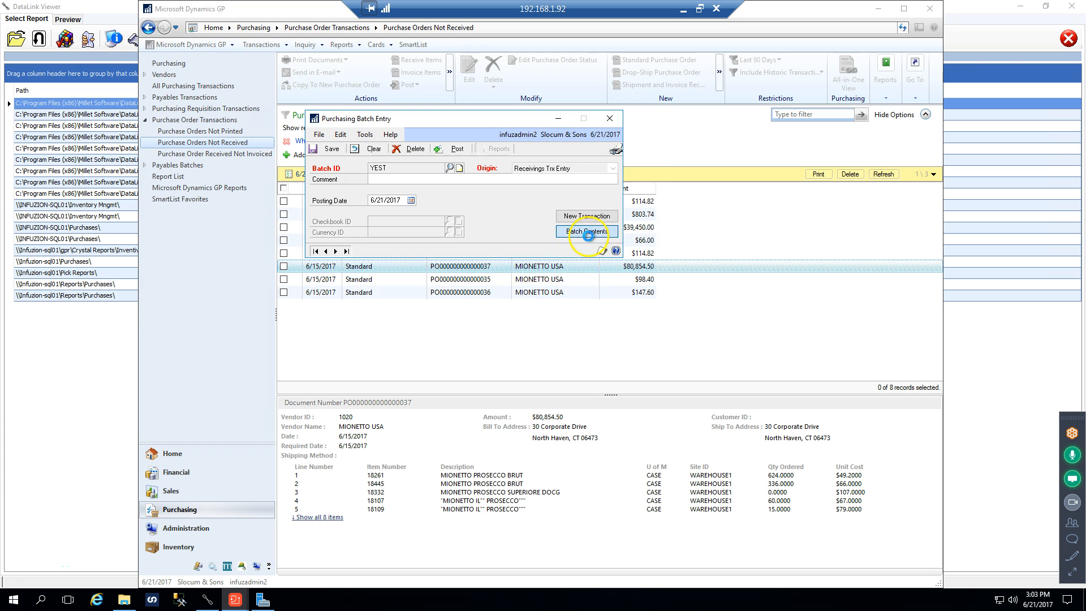
Open the MIONETTO USA shipment receipt from the batch contents and show the receiving item details for line 18445
double_click(529, 240)
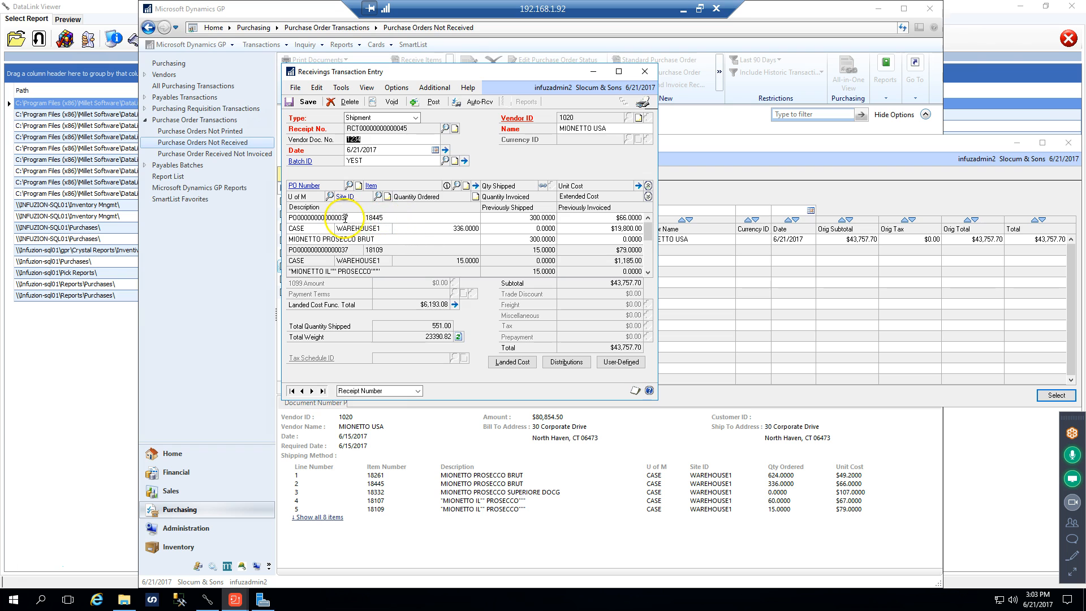
click(366, 216)
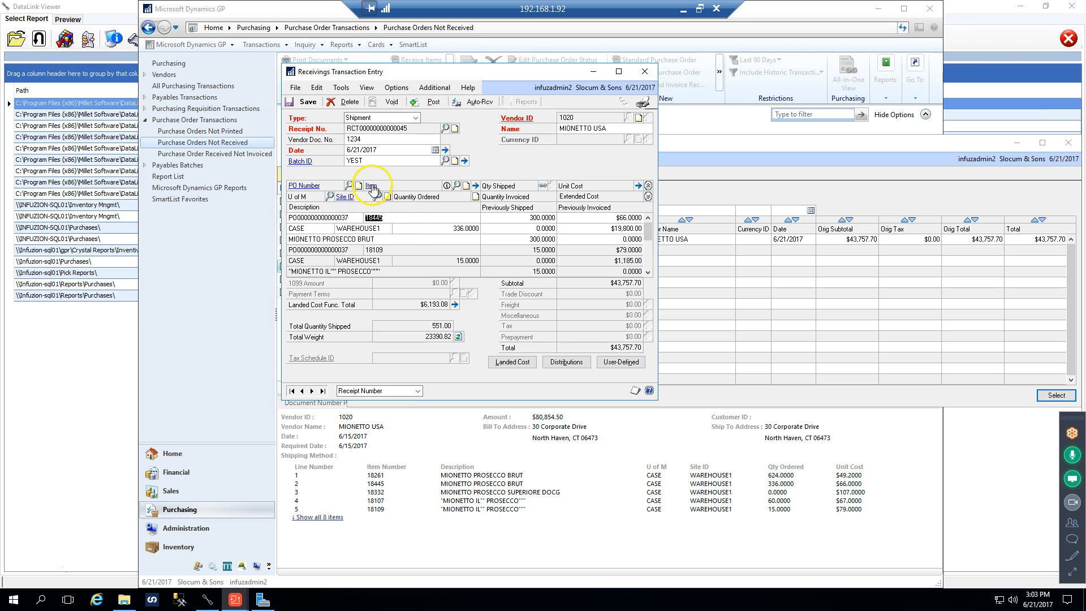
click(380, 220)
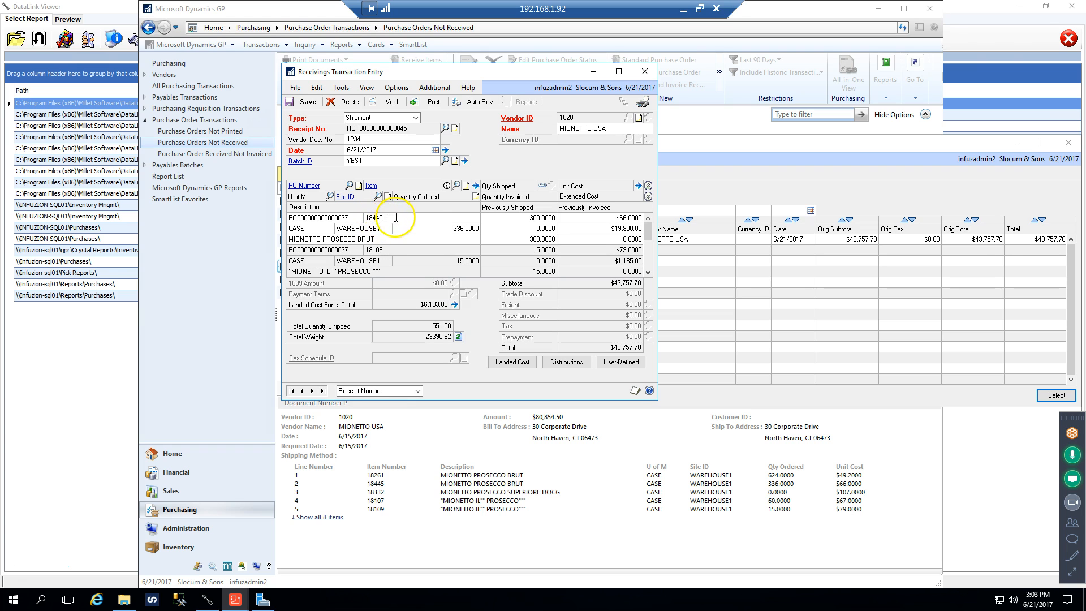
click(338, 216)
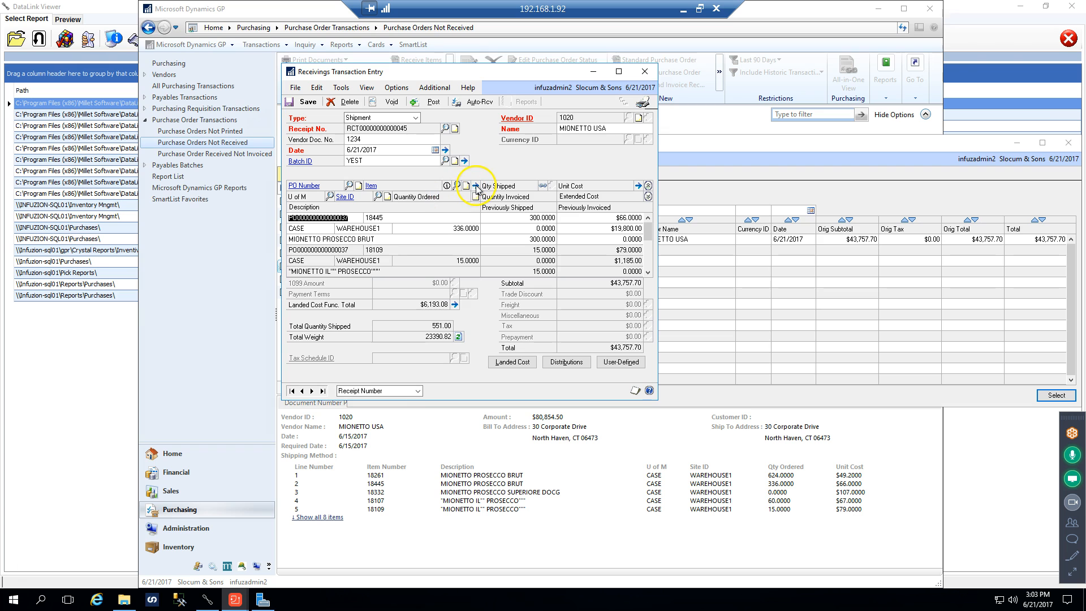
click(475, 185)
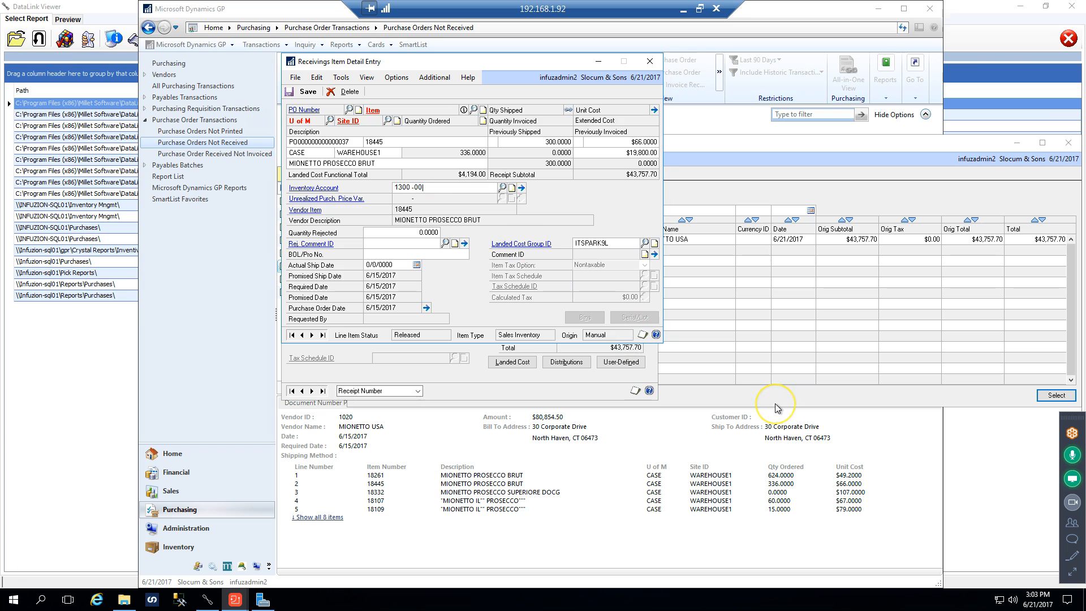
Set the inventory account of item 18445 to 1300-000, update the line's distributions, save it and close the item details
key(Tab)
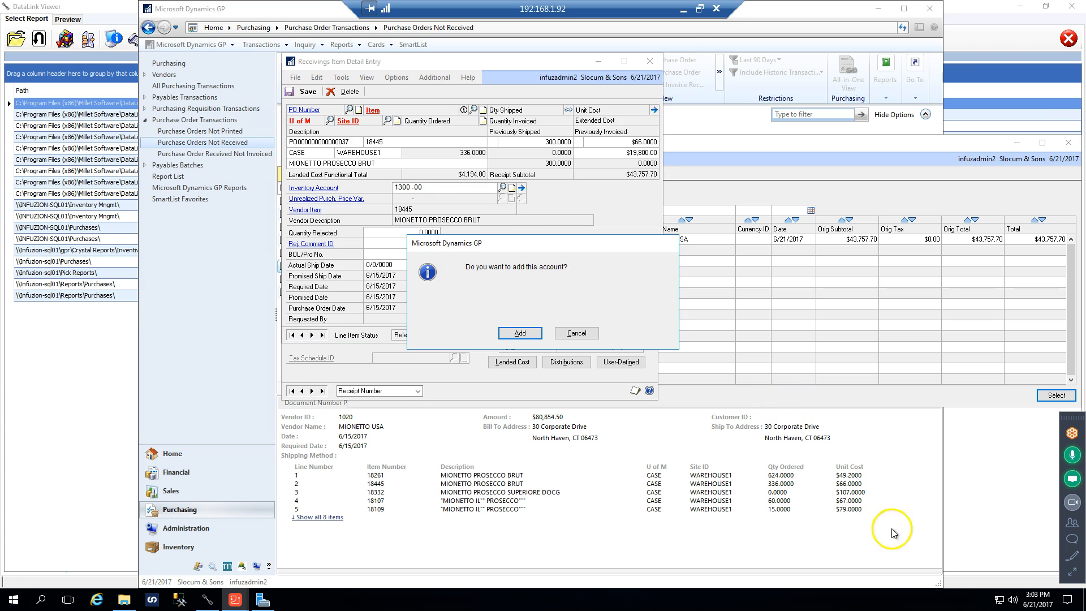
click(565, 334)
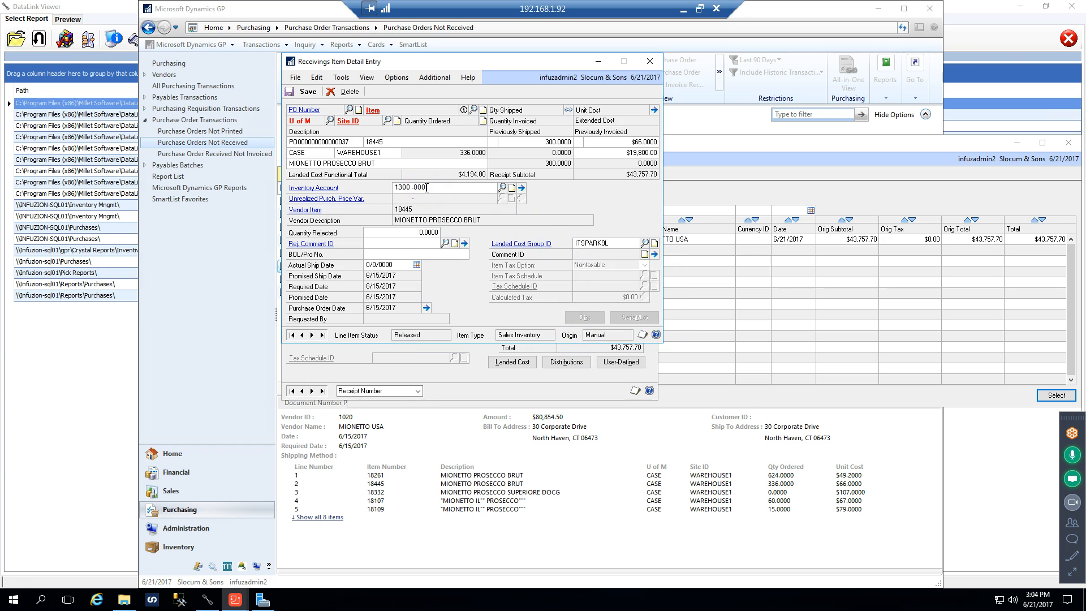
key(Tab)
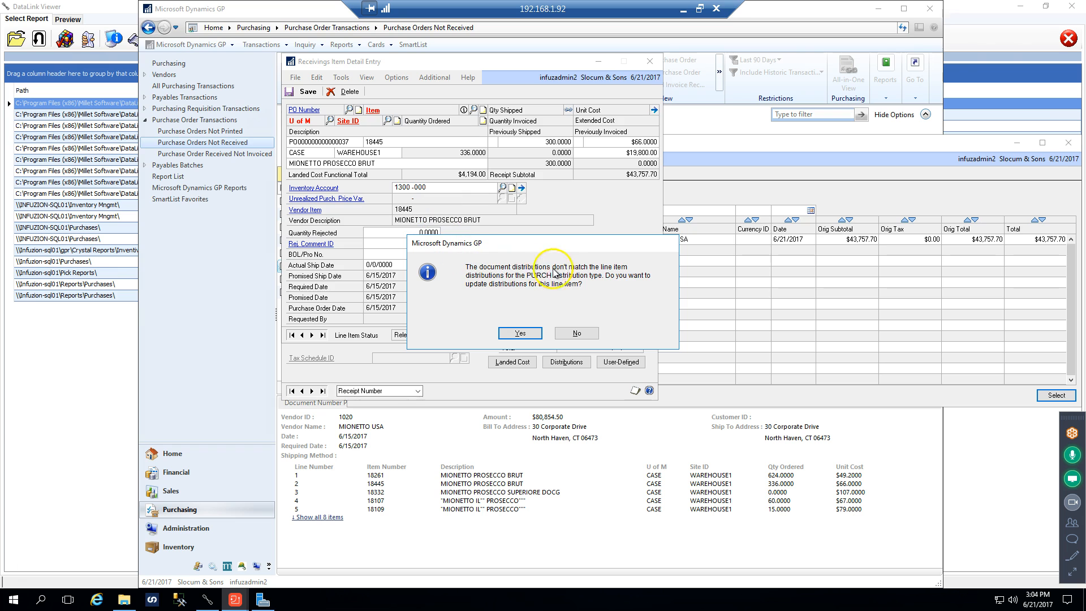
click(520, 333)
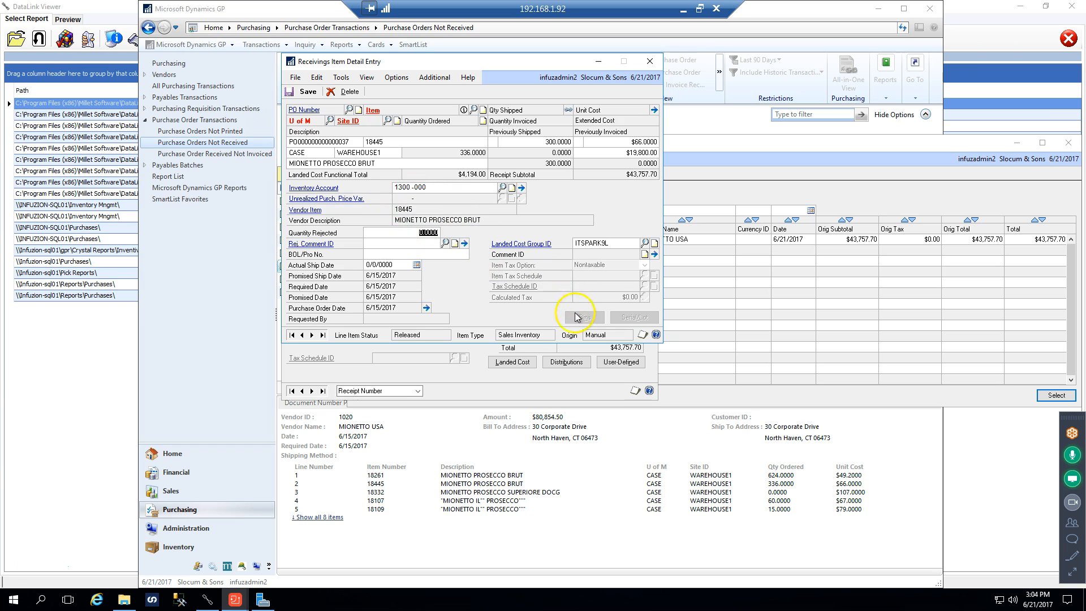
click(307, 92)
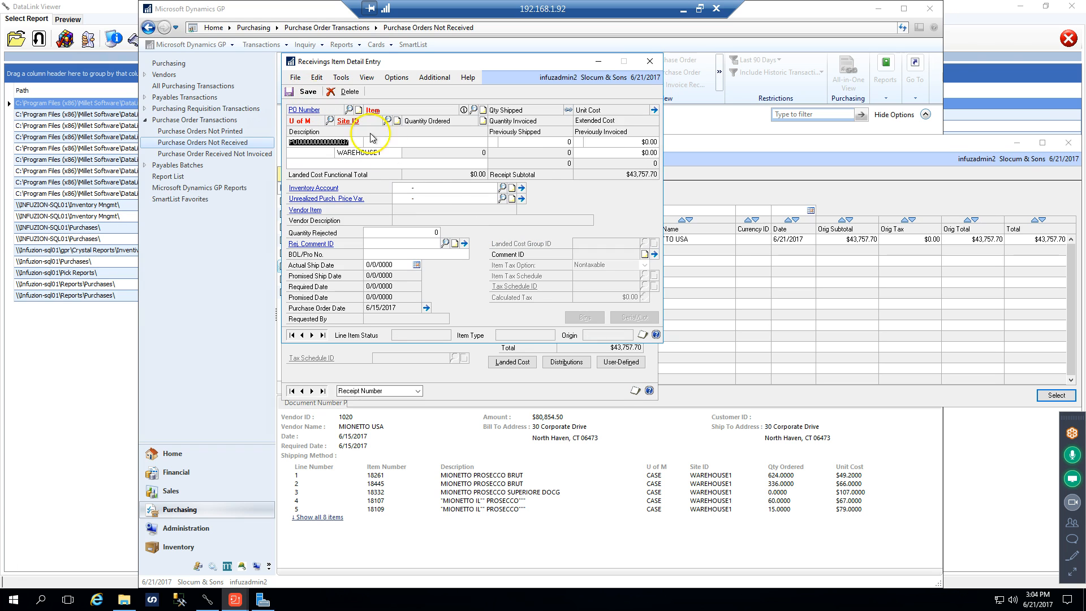
click(649, 61)
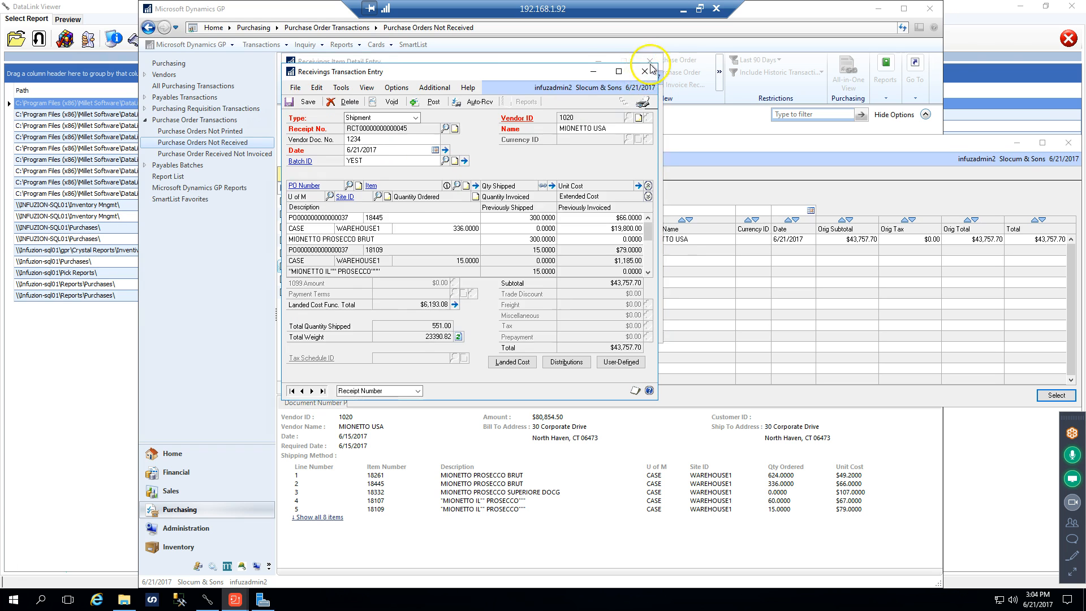
click(376, 250)
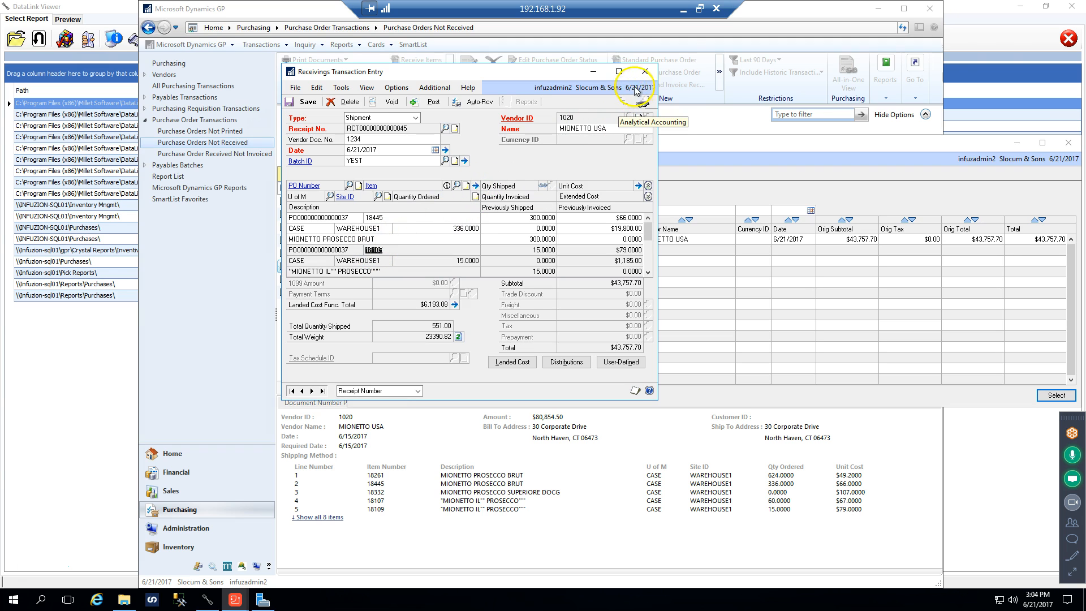
click(644, 72)
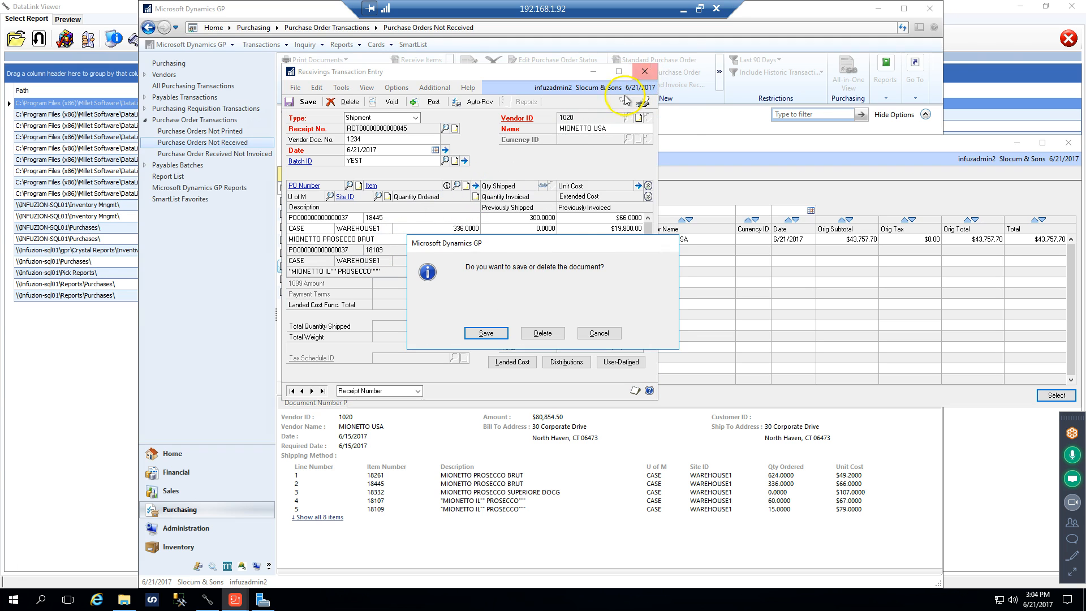
click(536, 336)
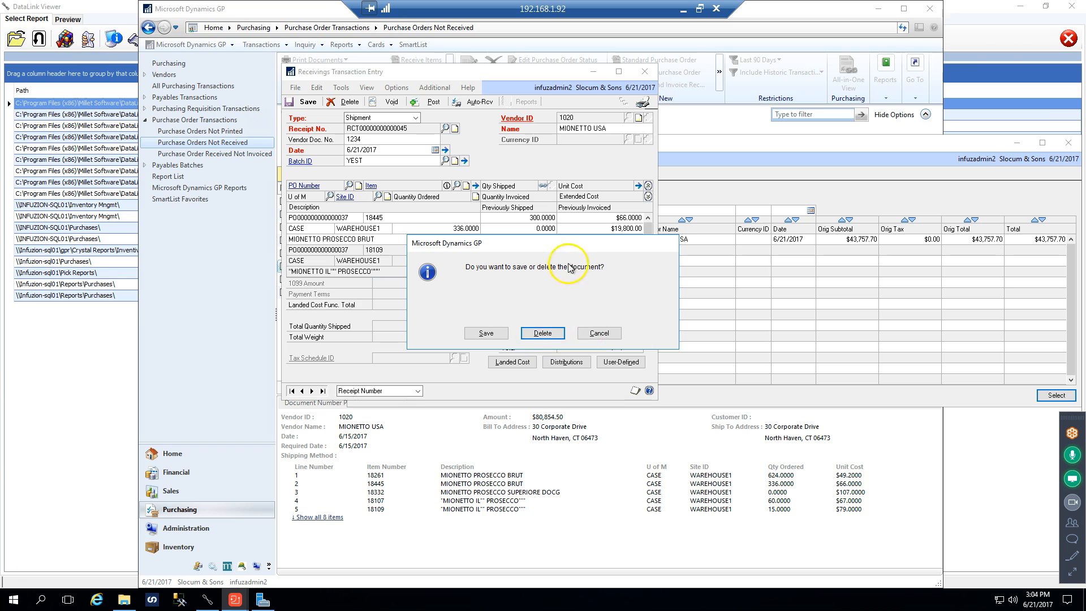
click(598, 334)
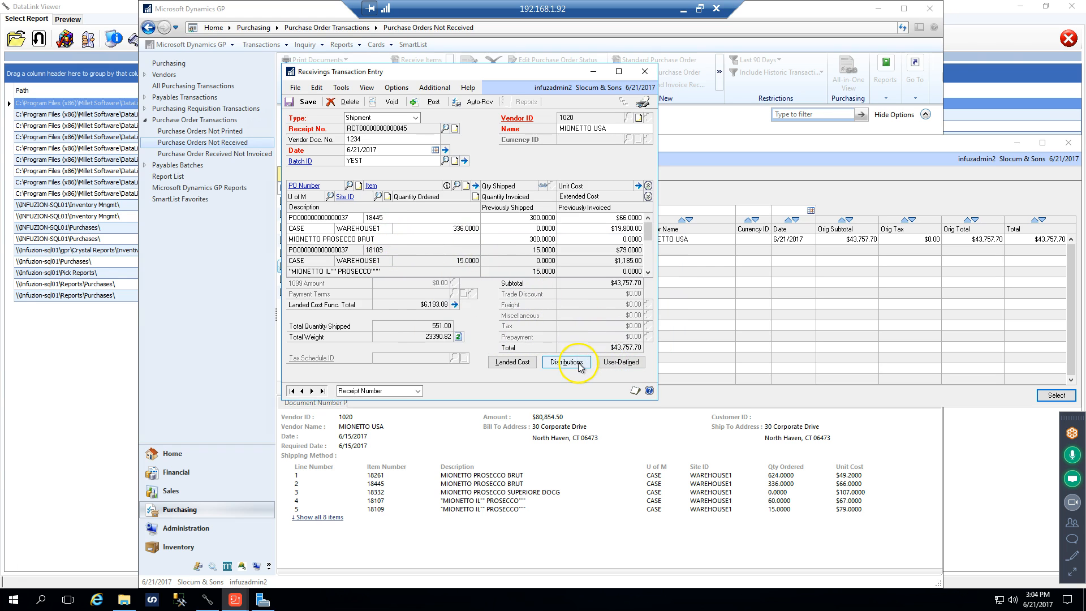
Try to enter an account on the blank PURCH line of the receipt's distributions, and close the distribution entry
click(568, 362)
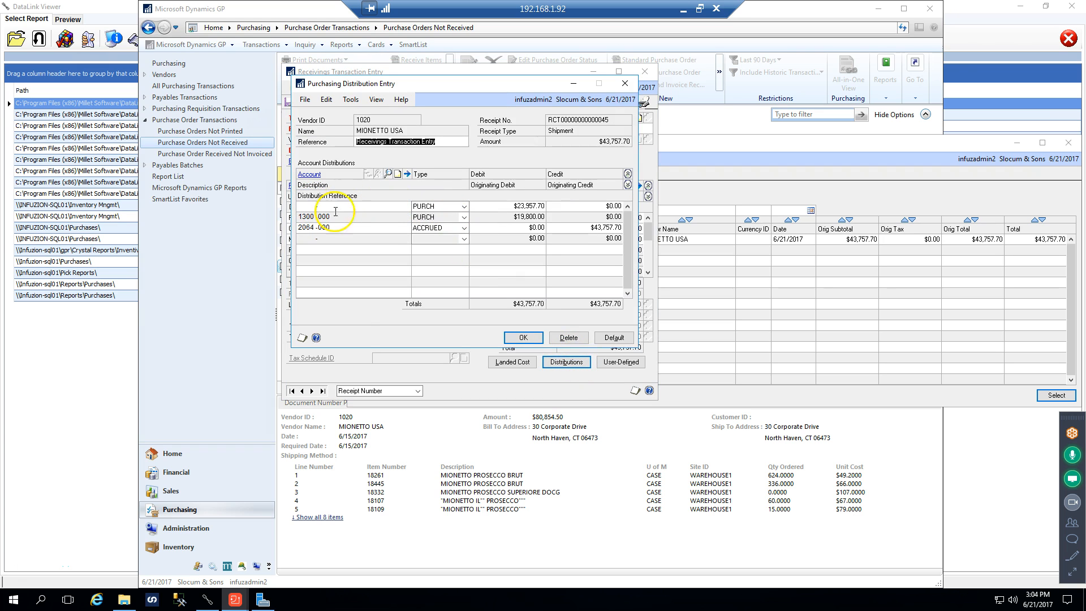
click(305, 203)
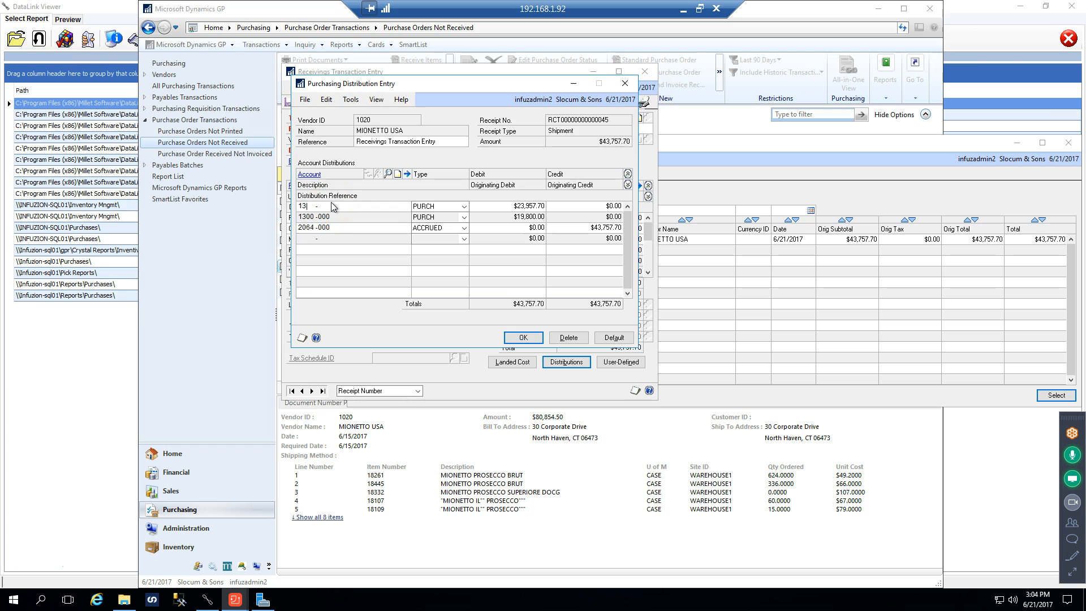
key(BackSpace)
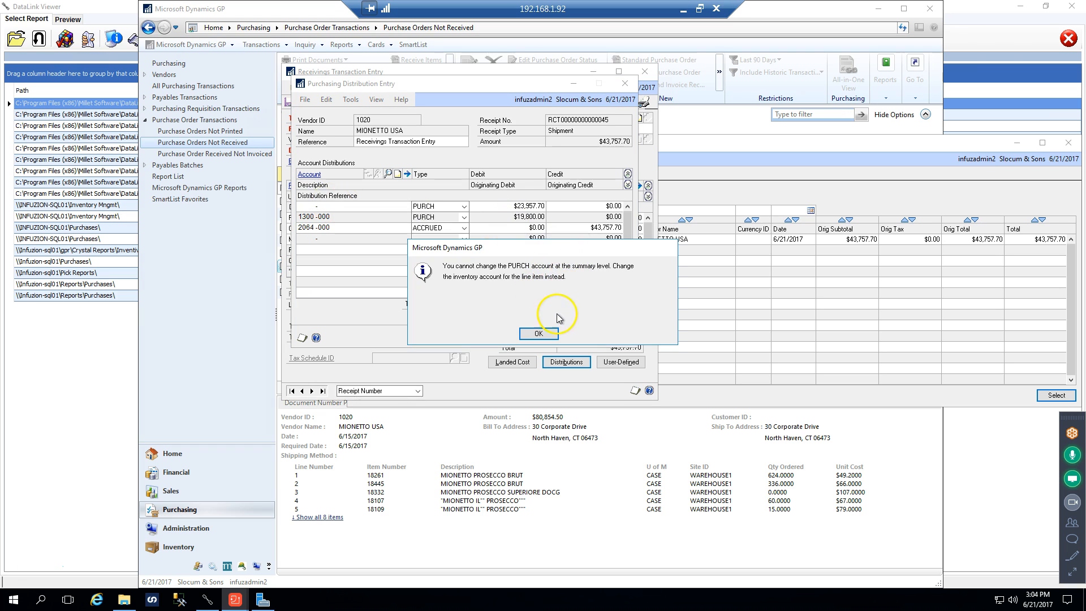
click(539, 333)
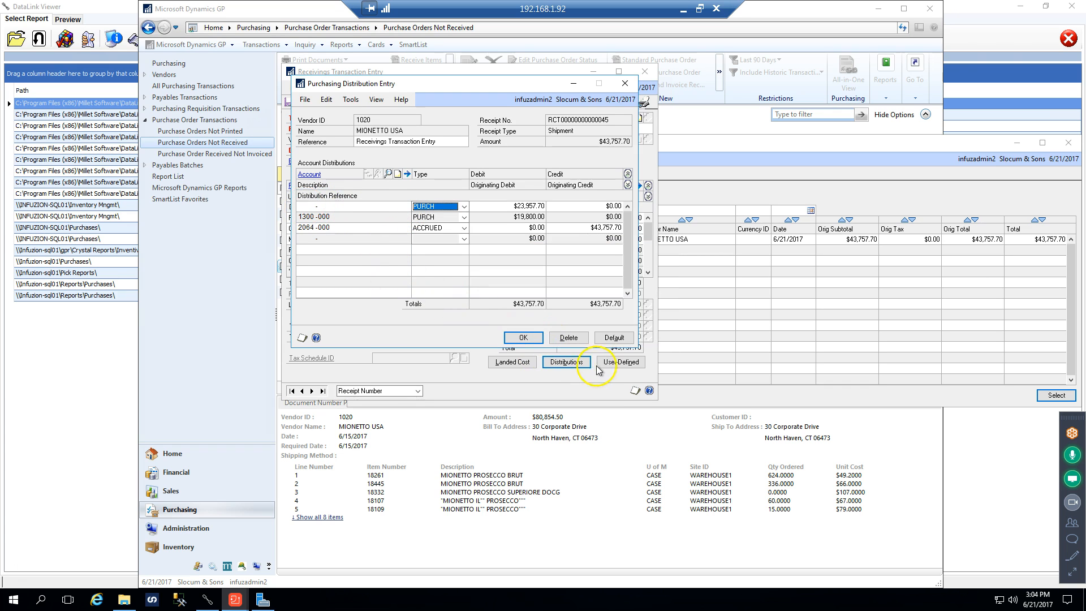
click(525, 338)
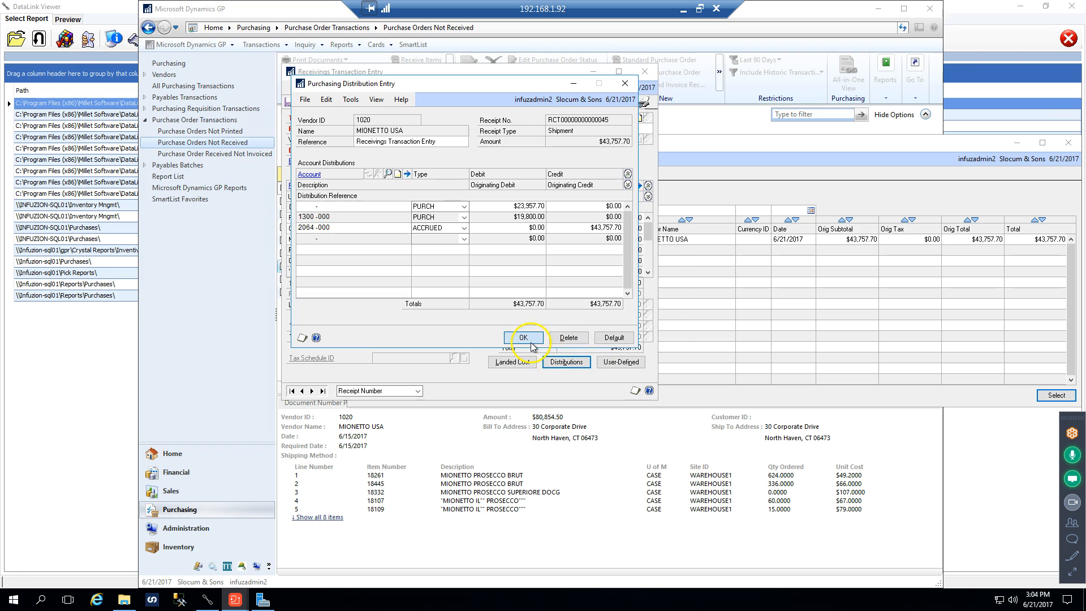
click(520, 333)
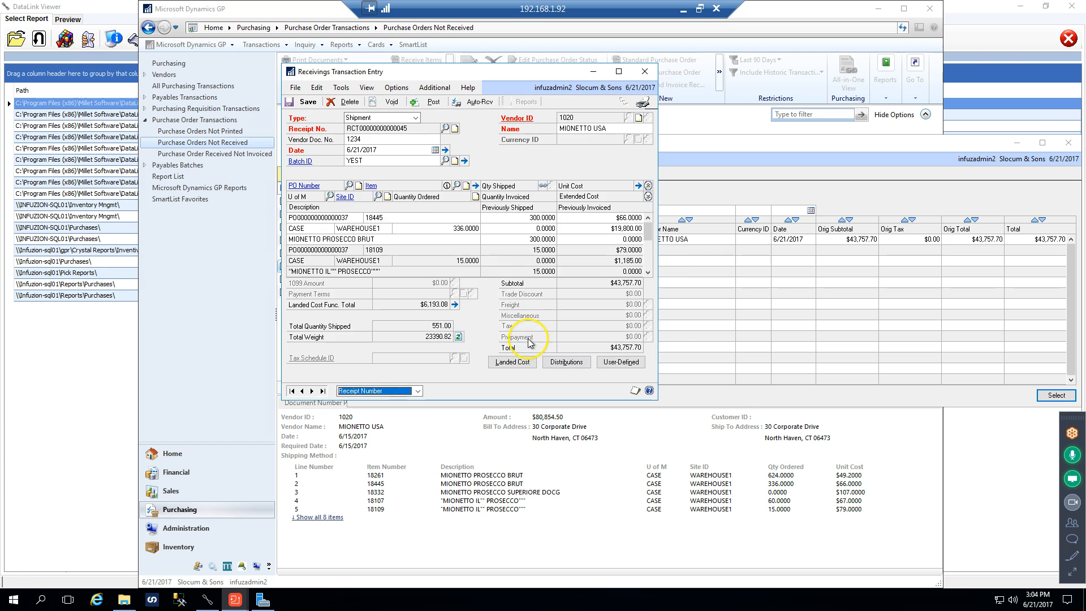
Set the inventory account of item 18109 to 1300-000 with updated line distributions, save it and close the item details
click(394, 250)
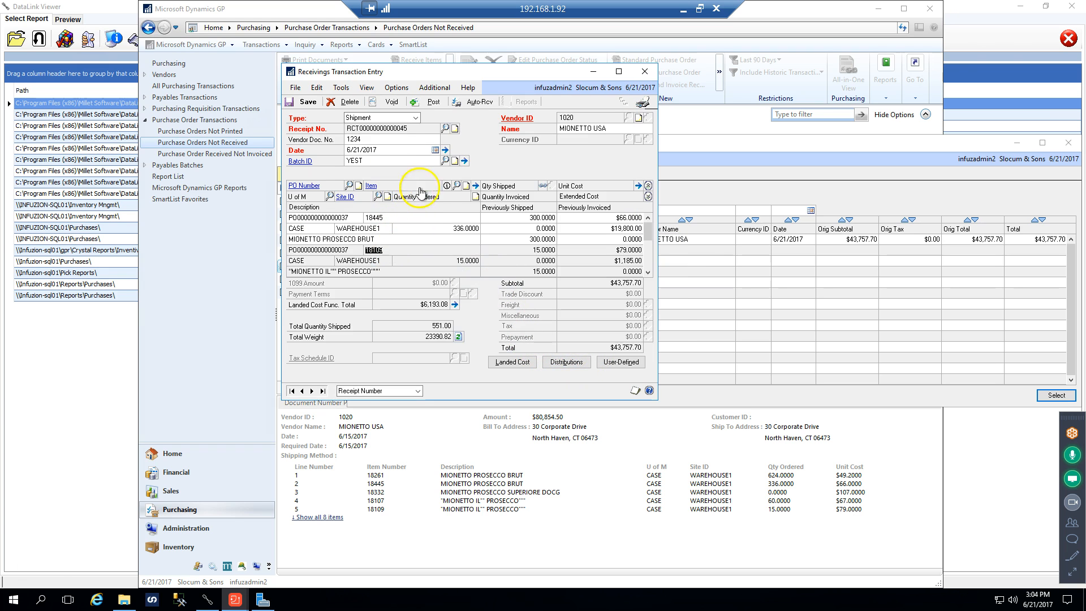
click(475, 185)
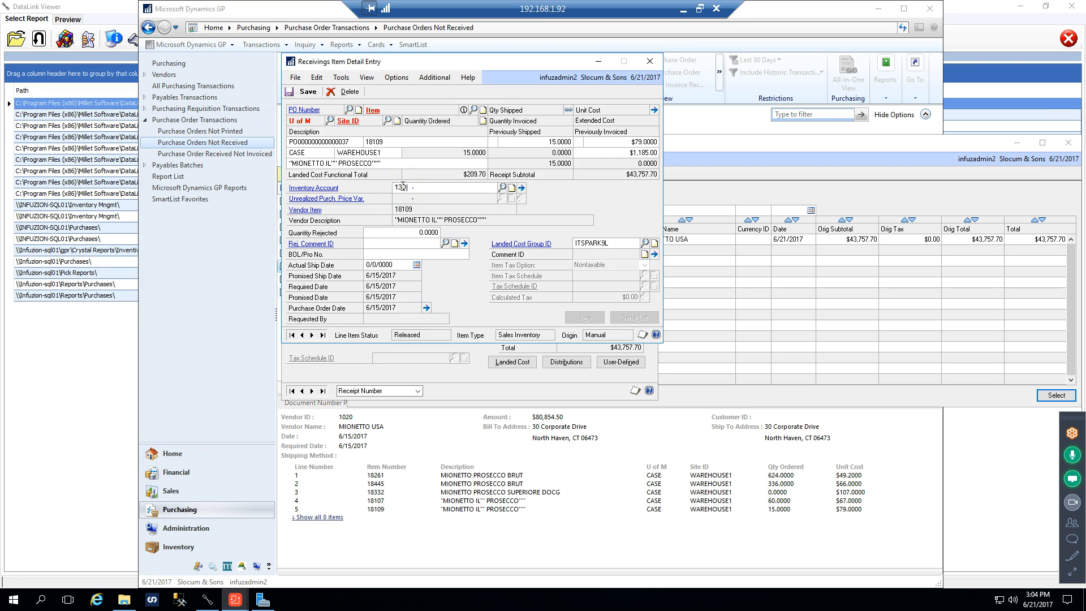
key(Tab)
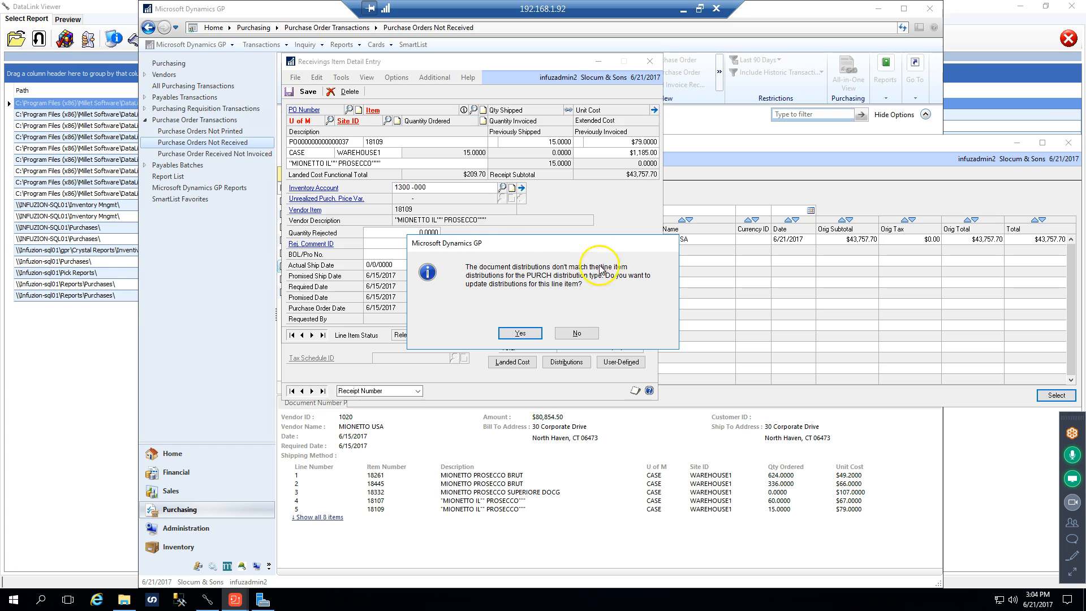
click(509, 331)
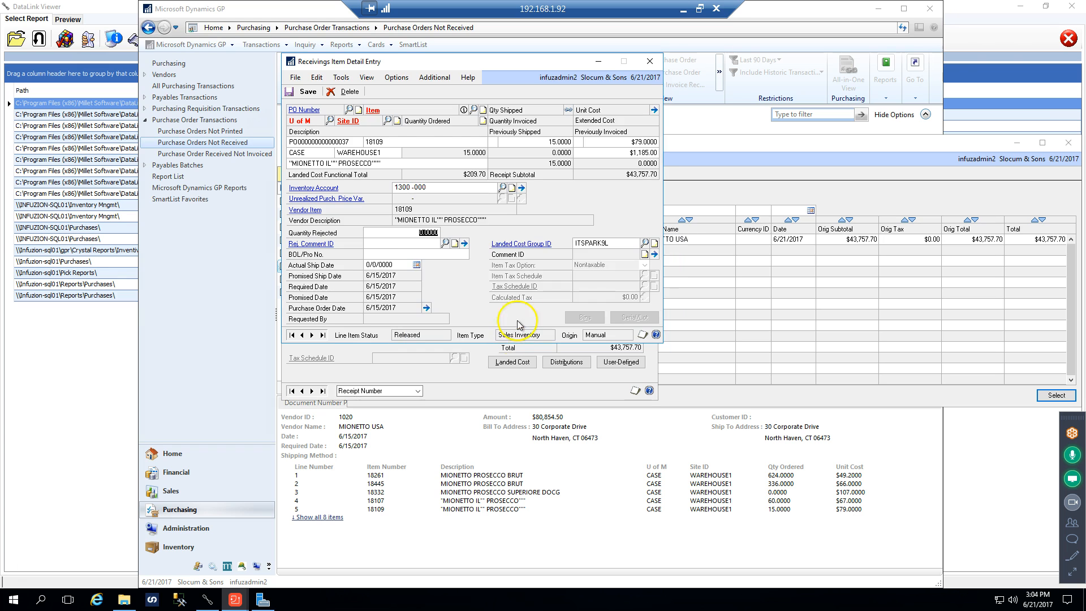
click(307, 93)
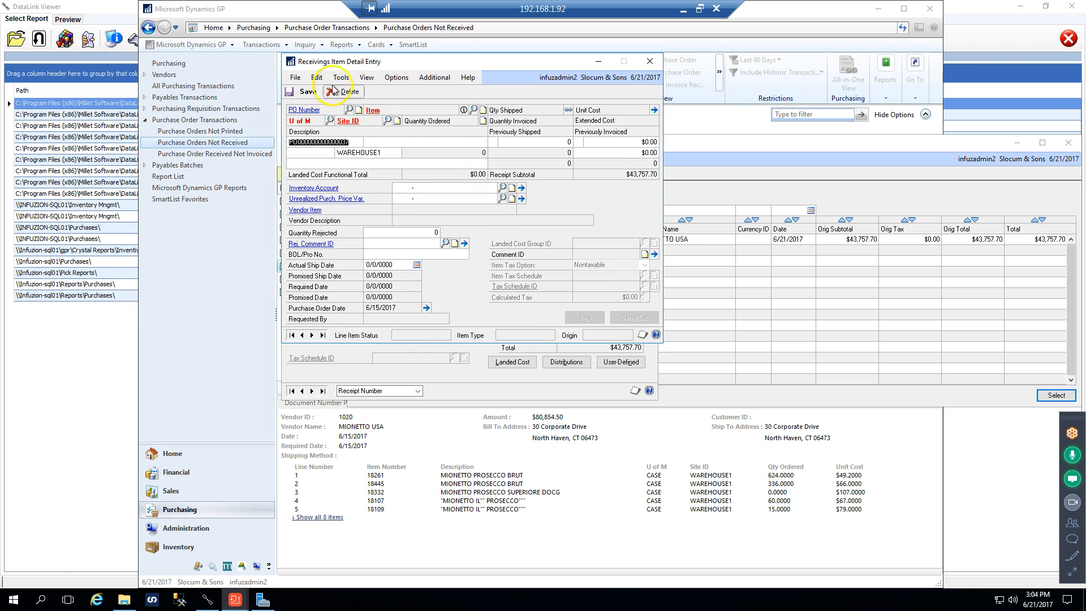
click(650, 63)
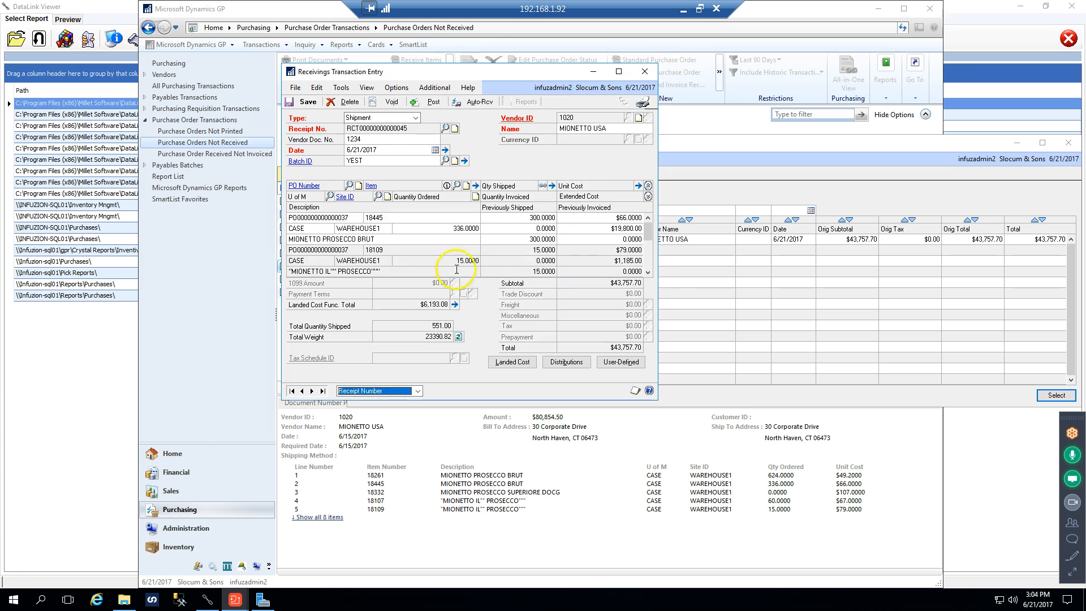
Set the inventory account of receipt item 18287 to 1300-000, update its distributions, save it and close the item details
click(649, 274)
click(649, 274)
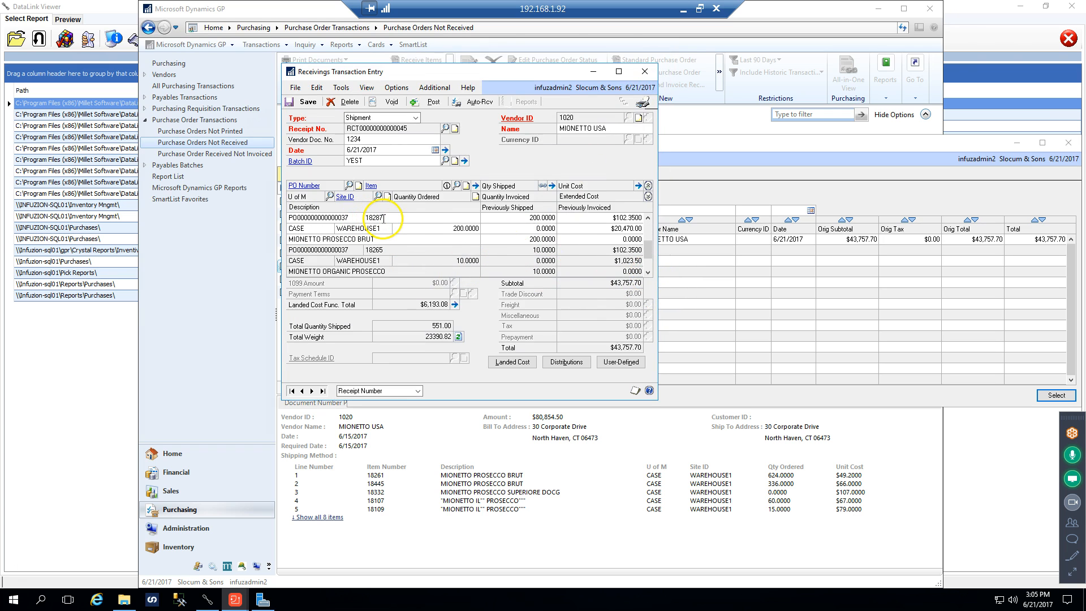
click(475, 185)
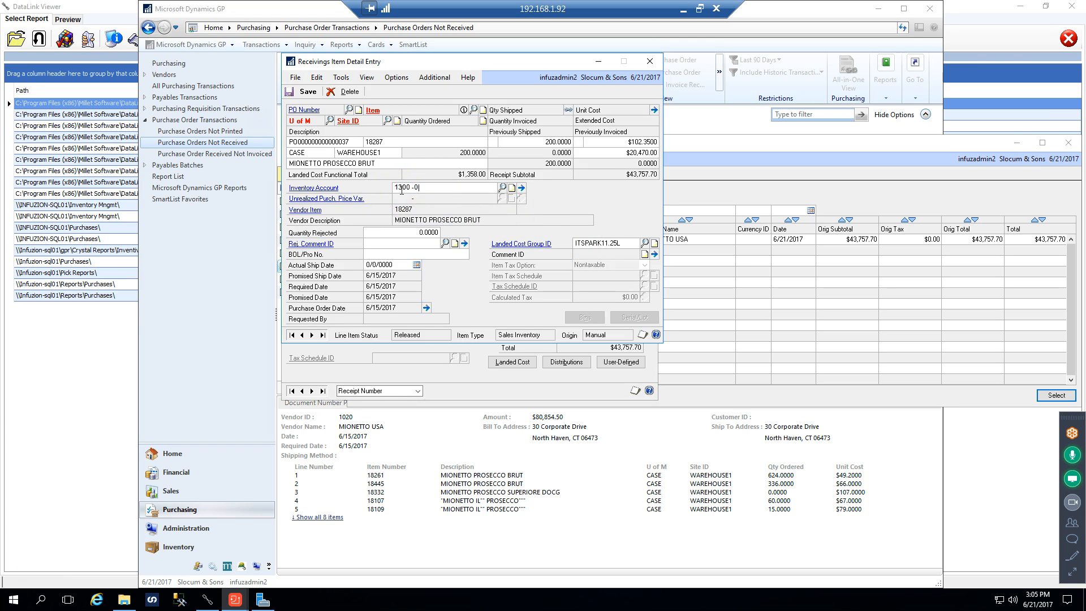
key(Tab)
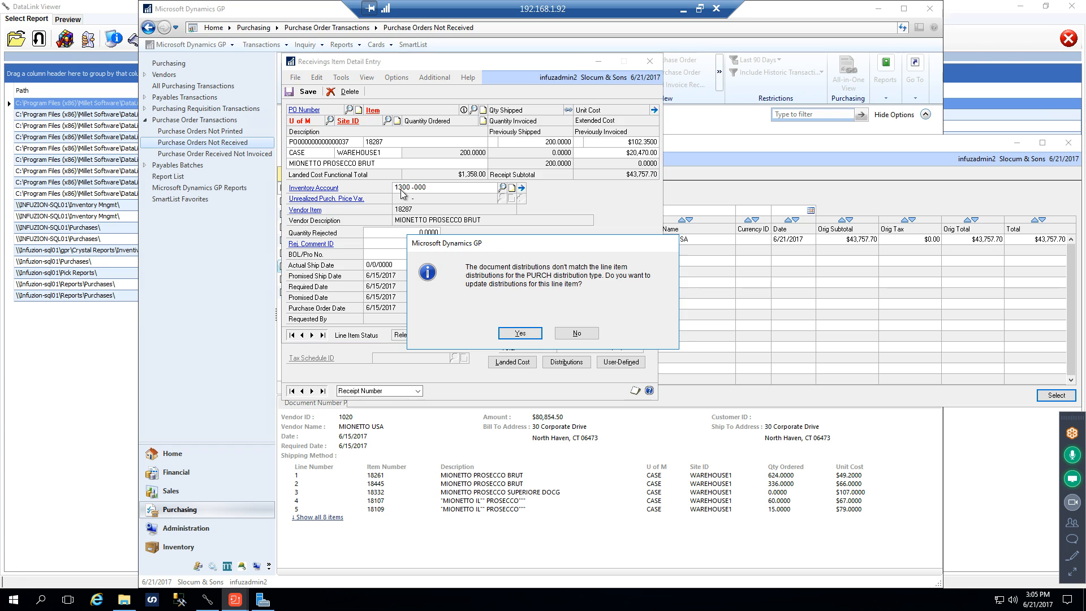
click(519, 333)
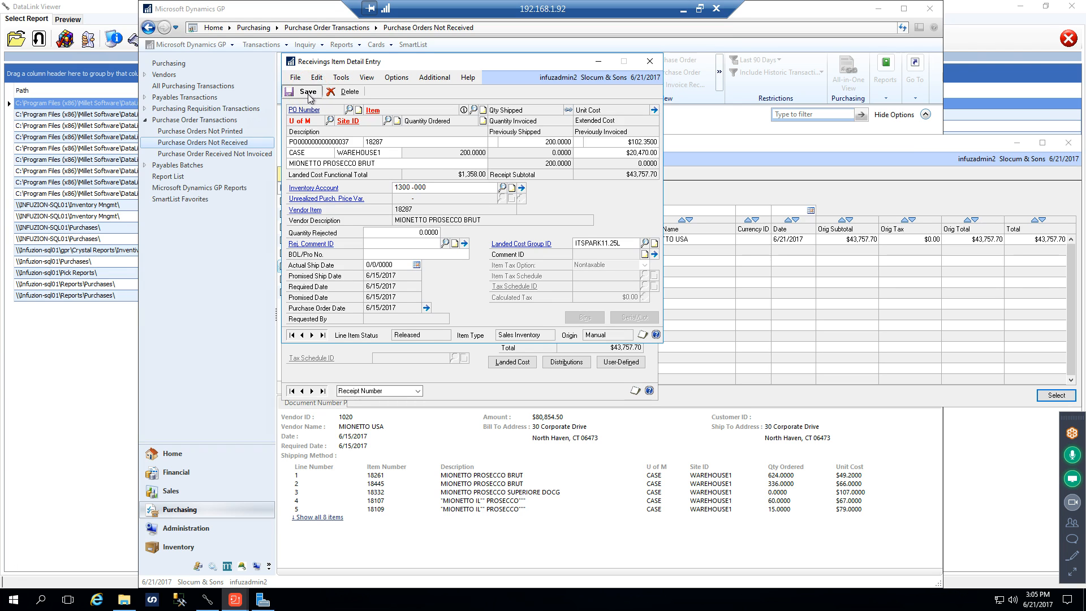
click(308, 92)
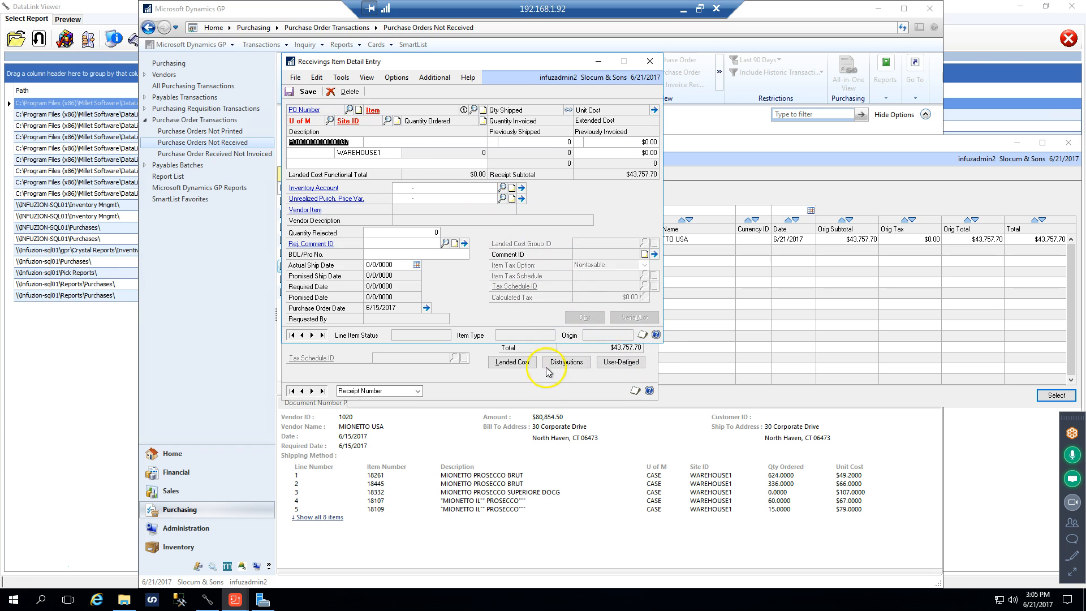
click(649, 61)
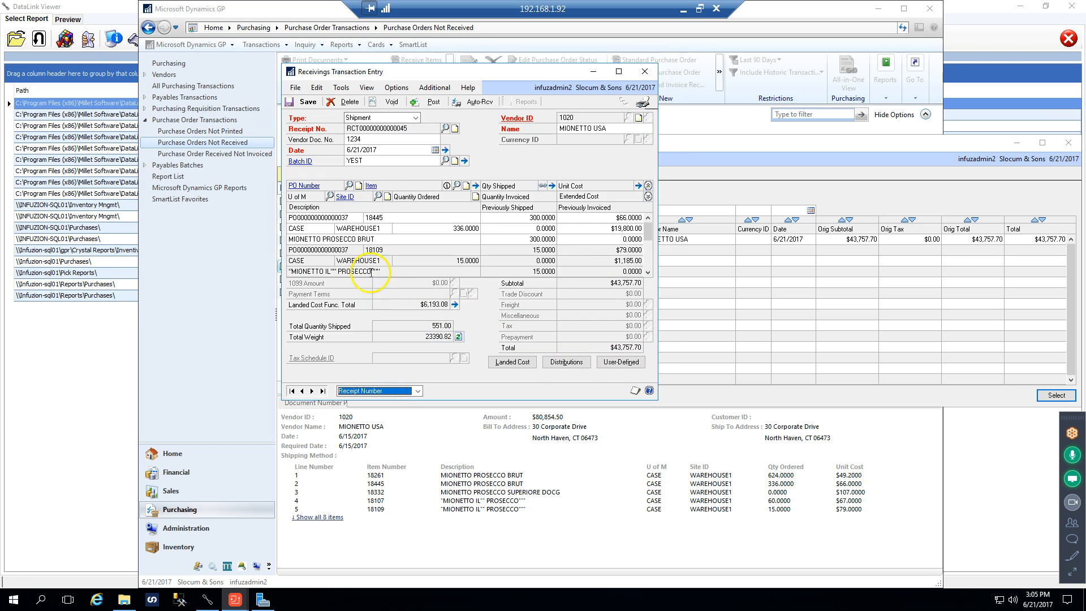
Check the inventory account in the item details of receipt line 18109, and close the details
click(373, 251)
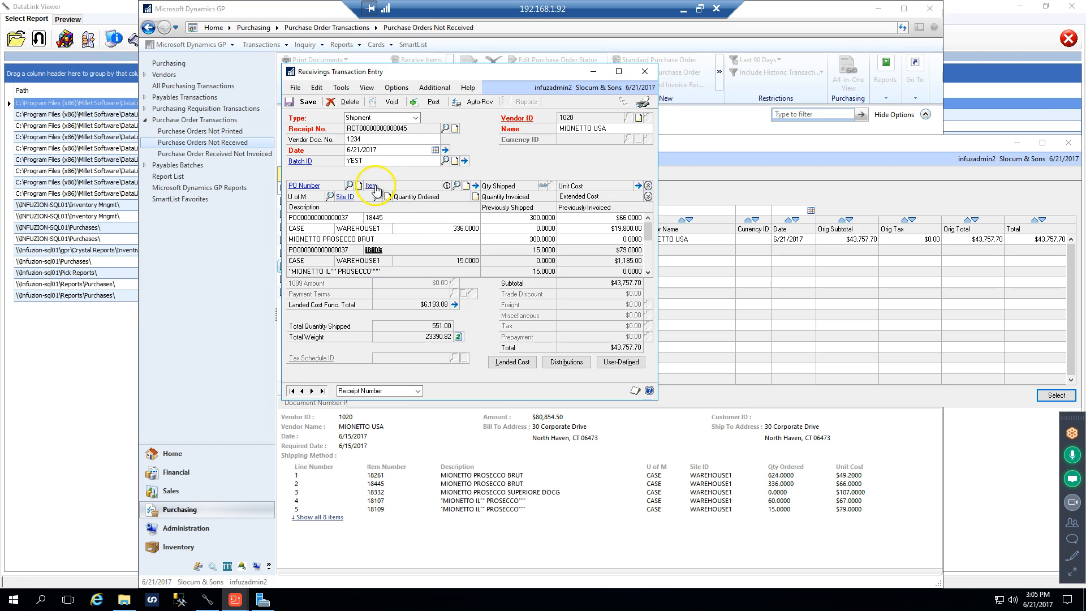
click(476, 186)
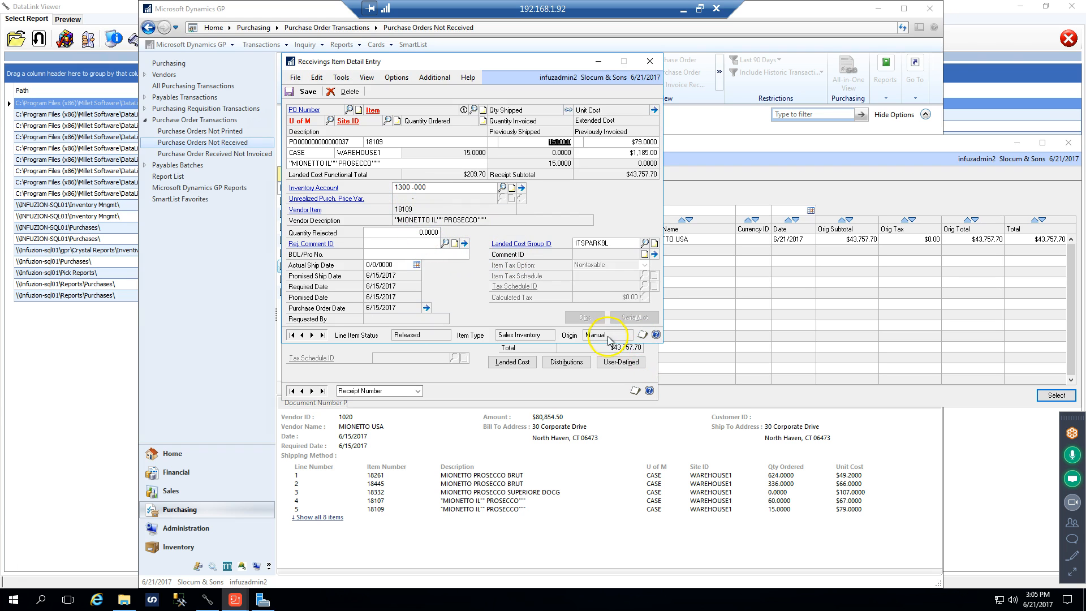
click(649, 61)
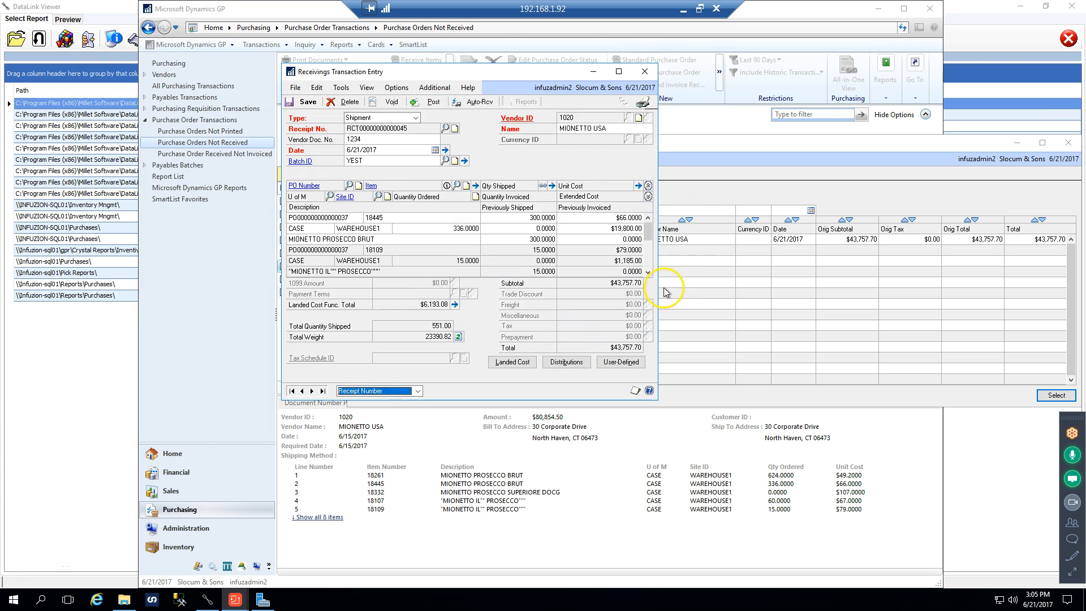
Set the inventory account of receipt item 18346 to 1300-000, update its line distributions, save it and close the item details
click(648, 272)
click(648, 273)
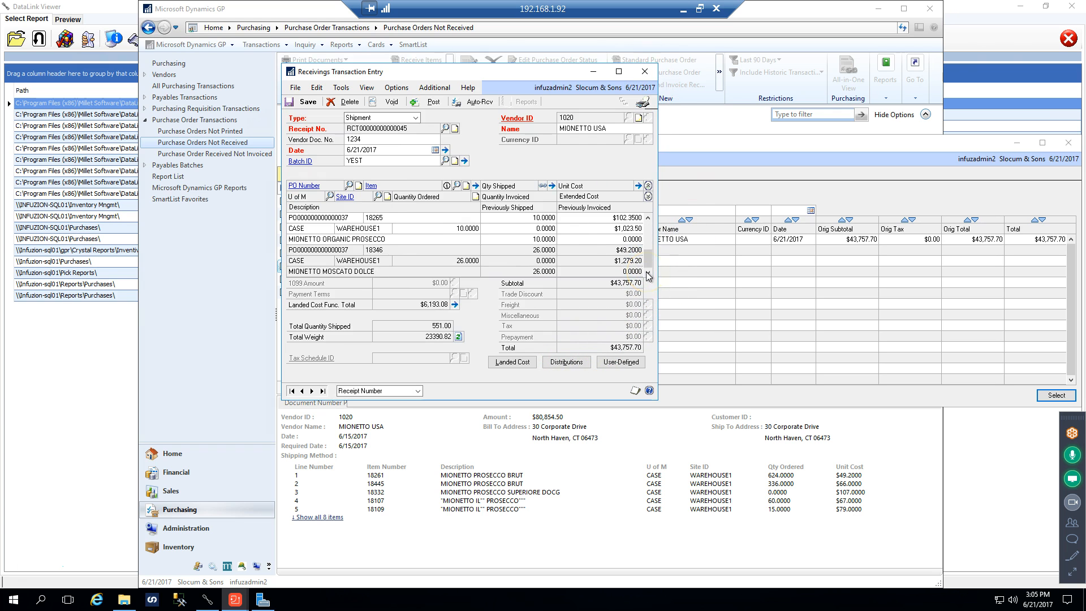
click(394, 252)
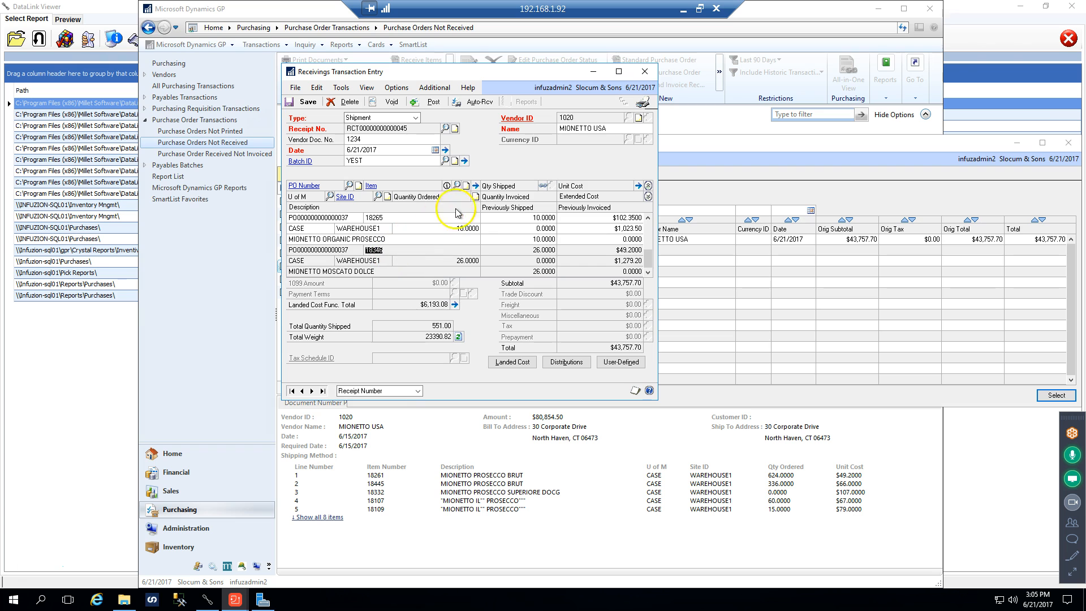
click(475, 187)
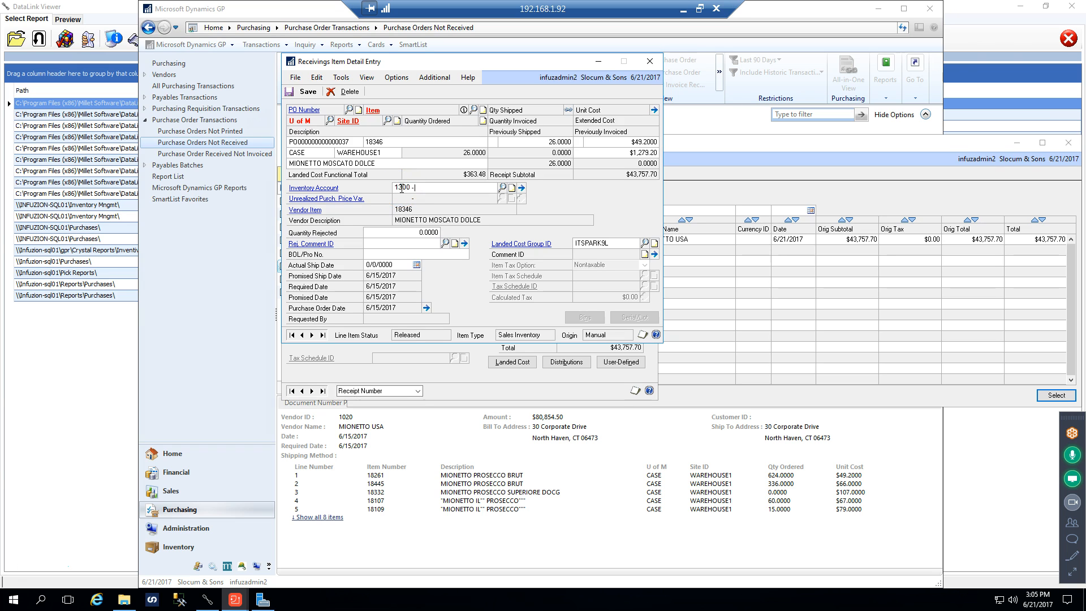
key(Tab)
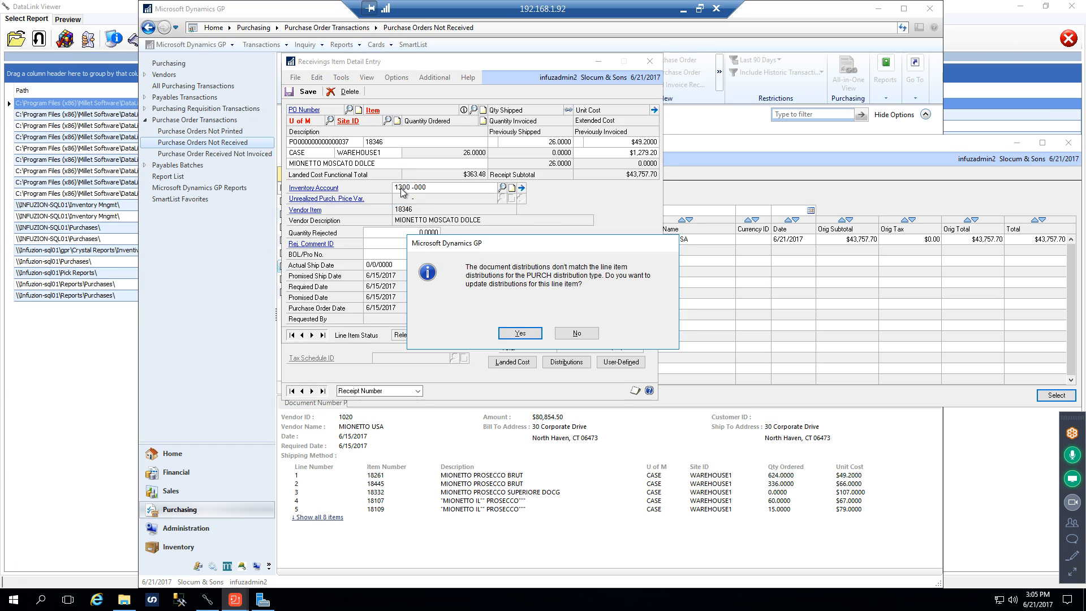
click(513, 337)
click(308, 92)
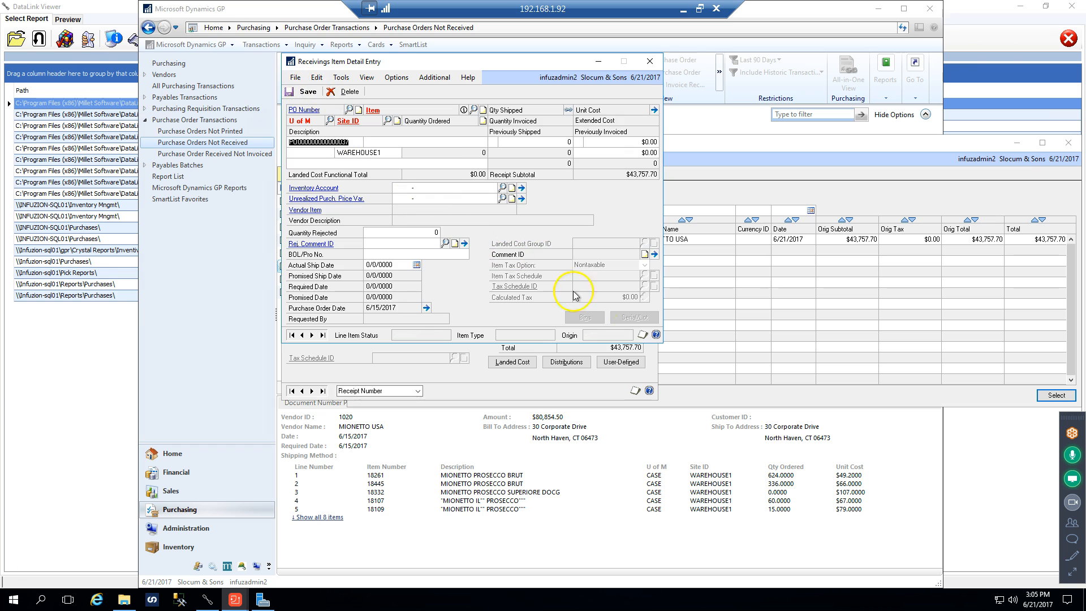
click(654, 67)
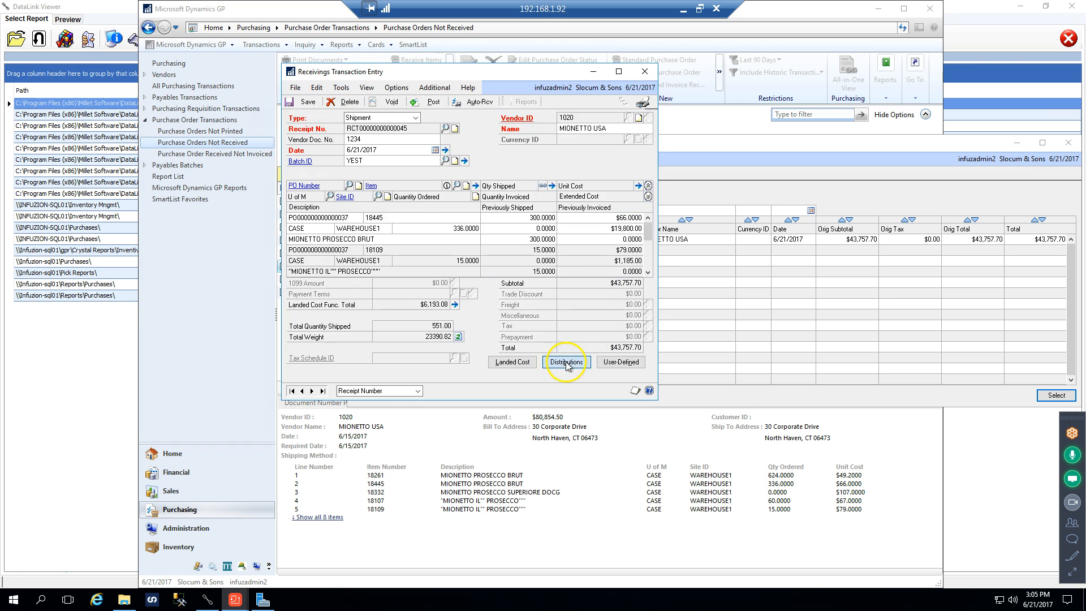
Check the receipt's distributions for lines with a blank account, and close the distribution entry accepting the errors
click(566, 363)
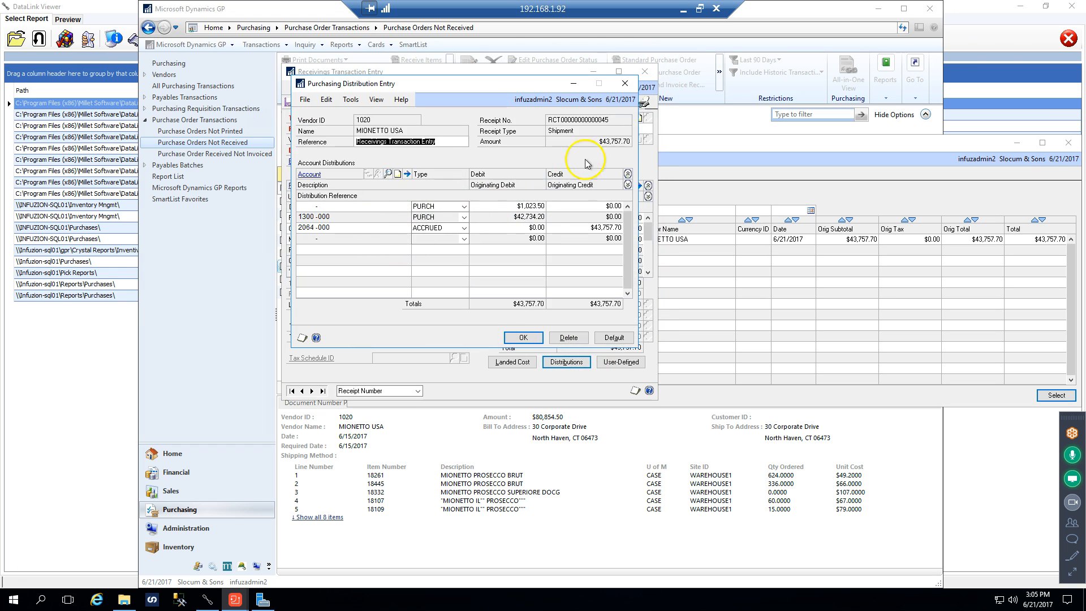
click(622, 84)
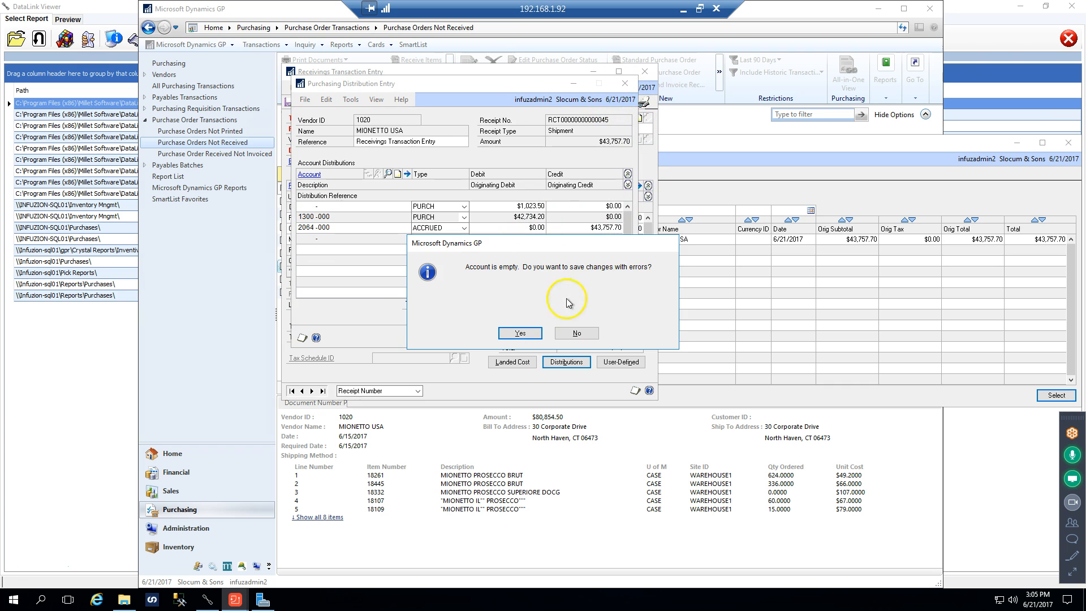
click(512, 334)
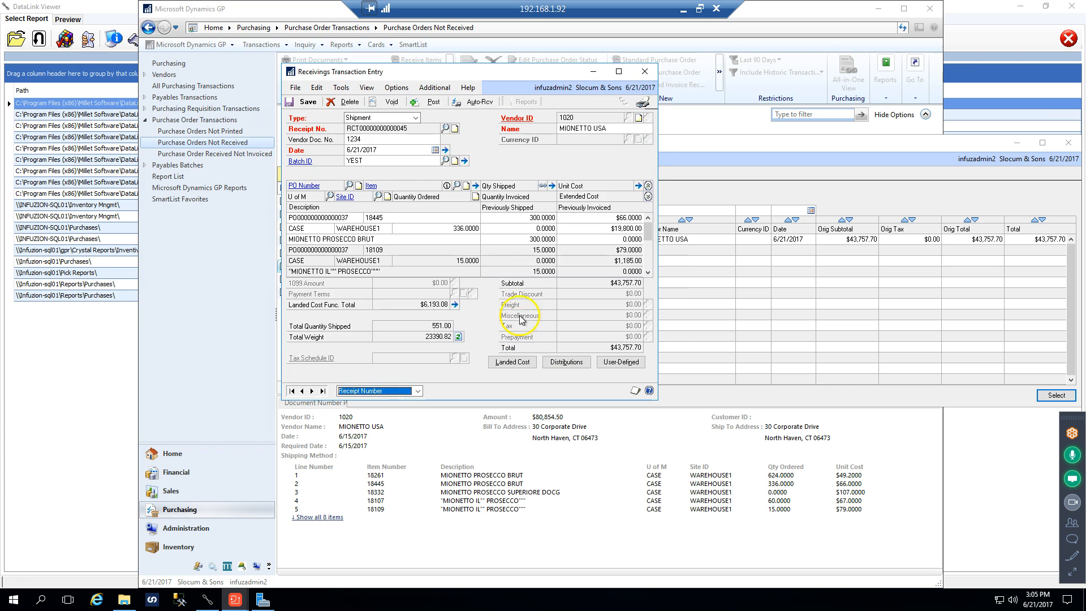
Set the inventory account of receipt item 18265 to 1300-000, update its line distributions, save it and close the item details
click(577, 254)
scroll(577, 255, down, 2)
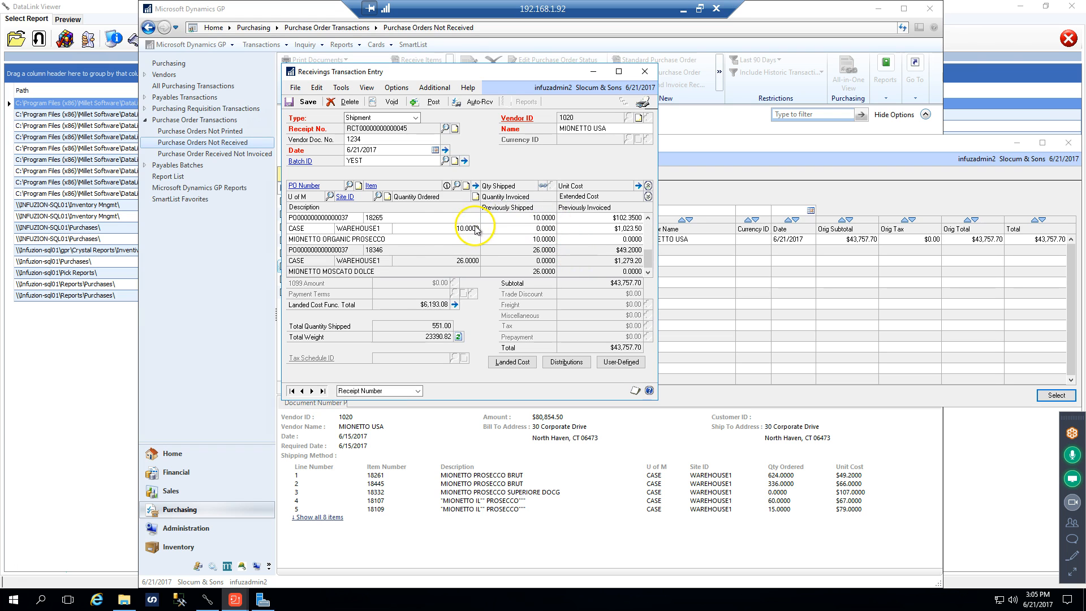
click(392, 218)
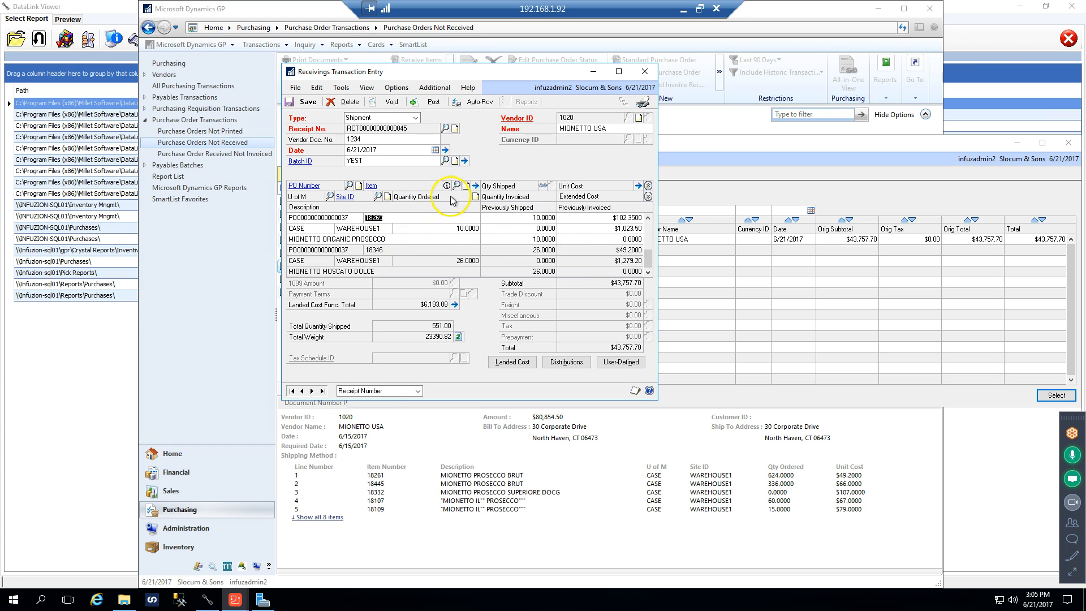
click(474, 185)
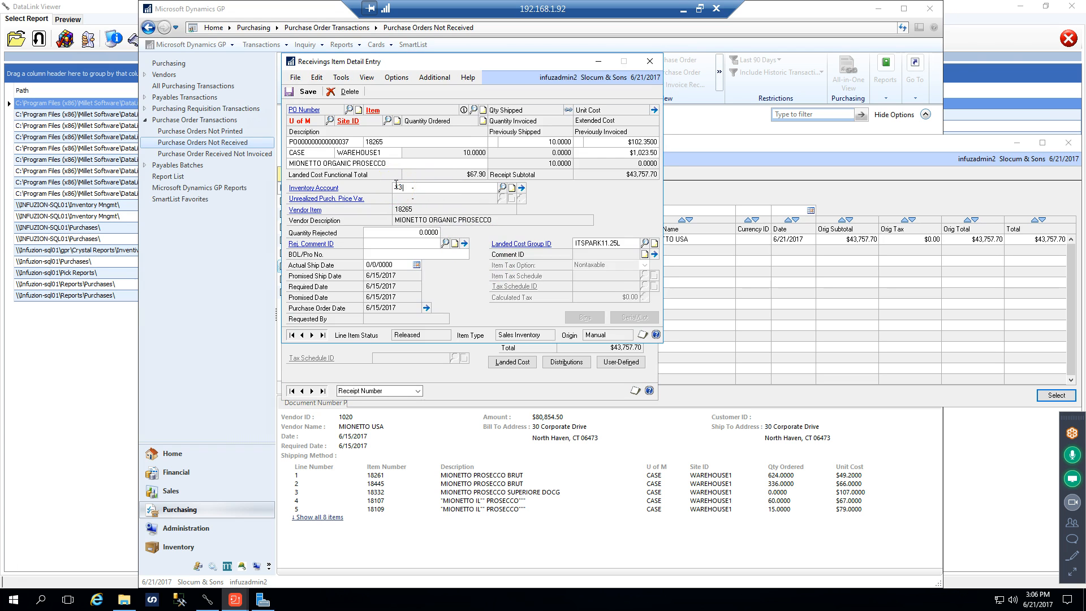
key(Tab)
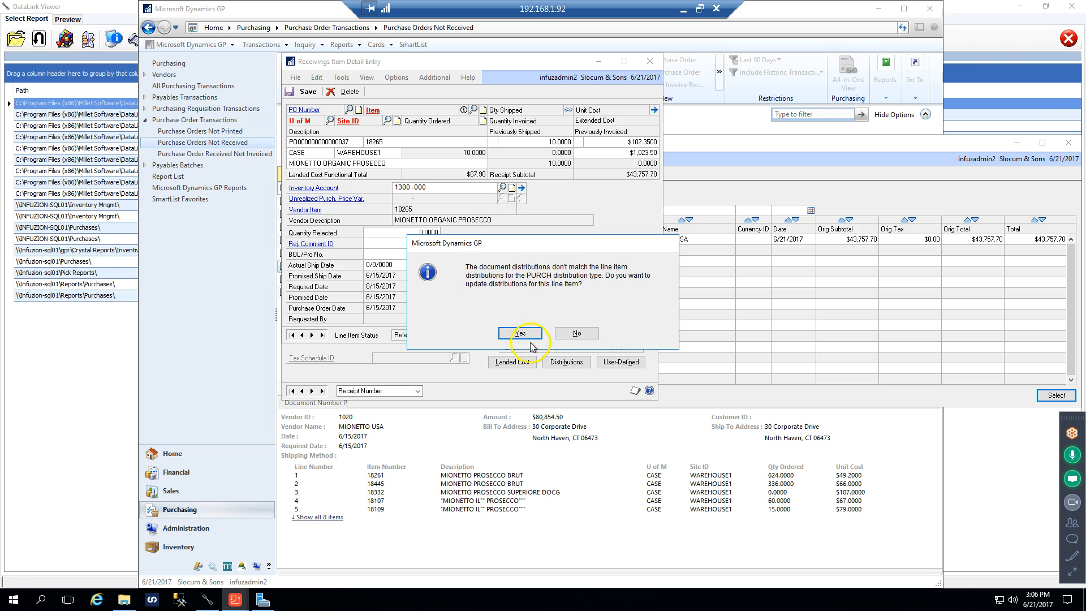
click(505, 342)
click(308, 91)
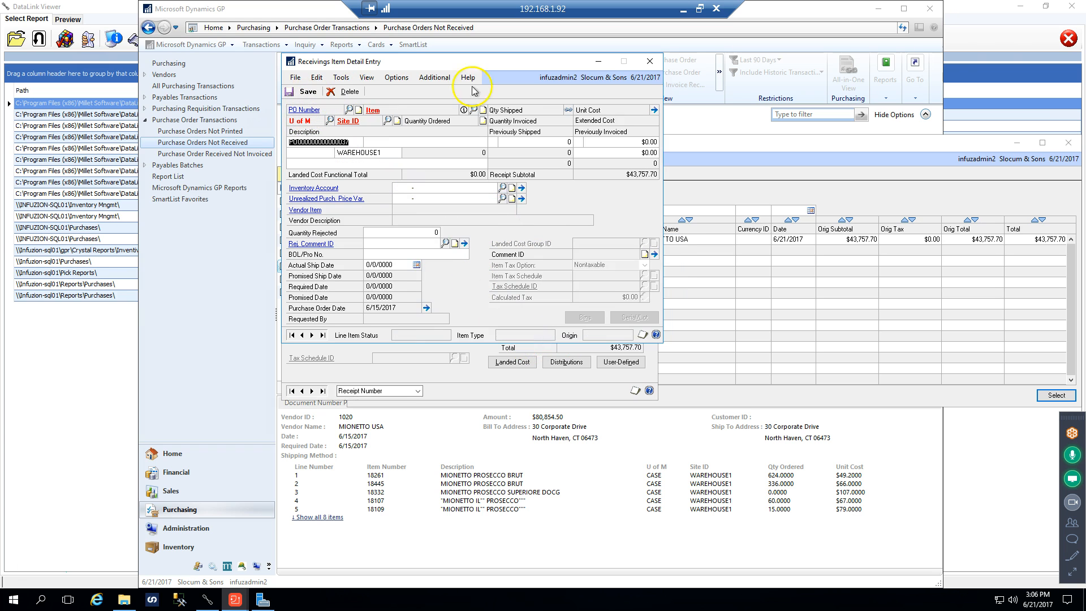
click(651, 61)
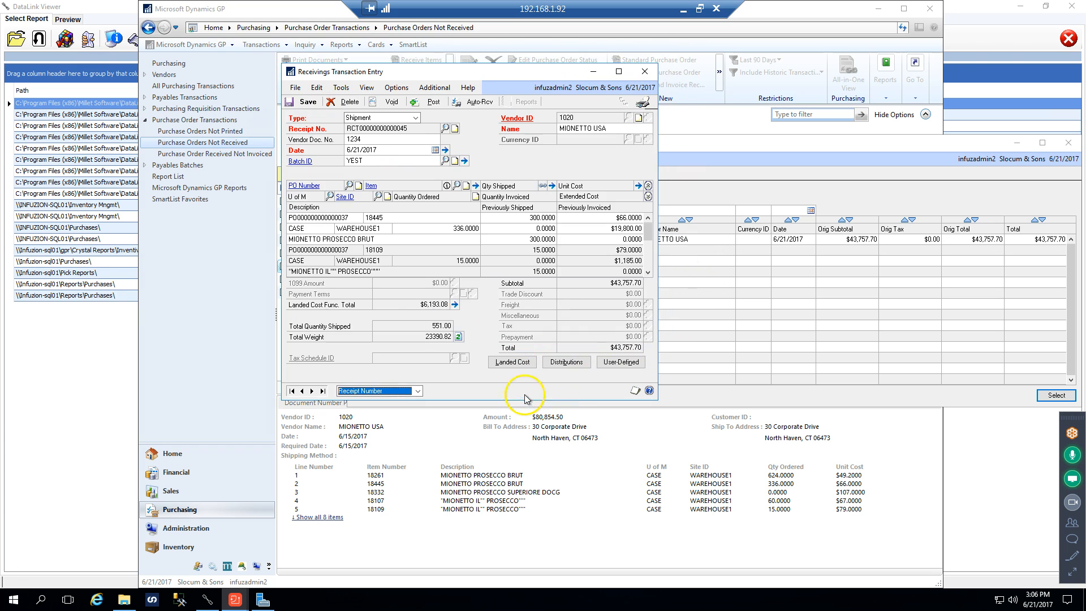
Review the accounts in the receipt's distributions, and close the distribution entry and the receipt lookup for batch YEST
click(566, 362)
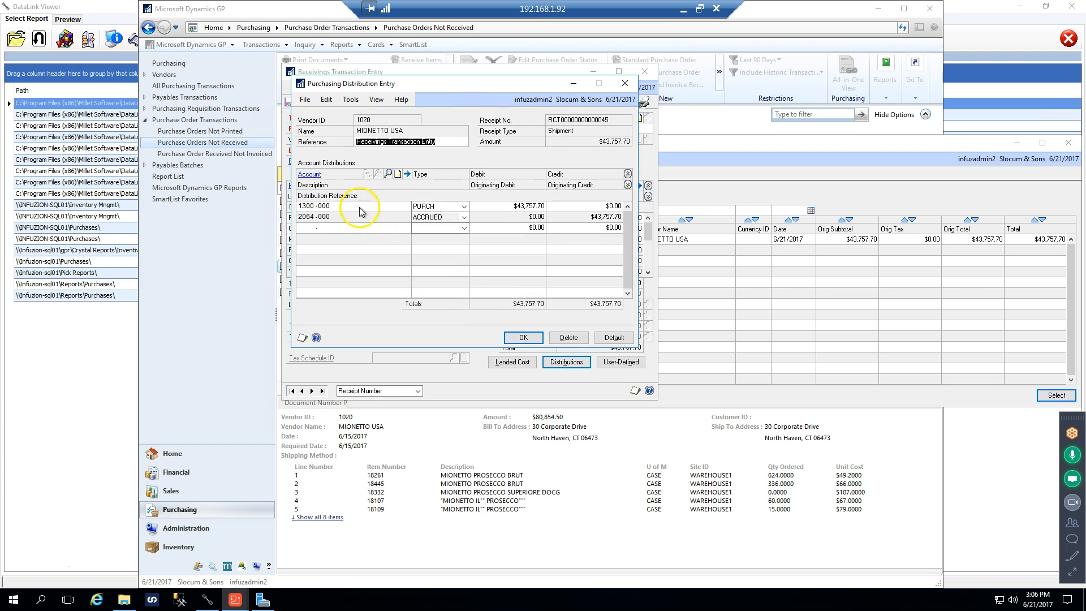
click(624, 83)
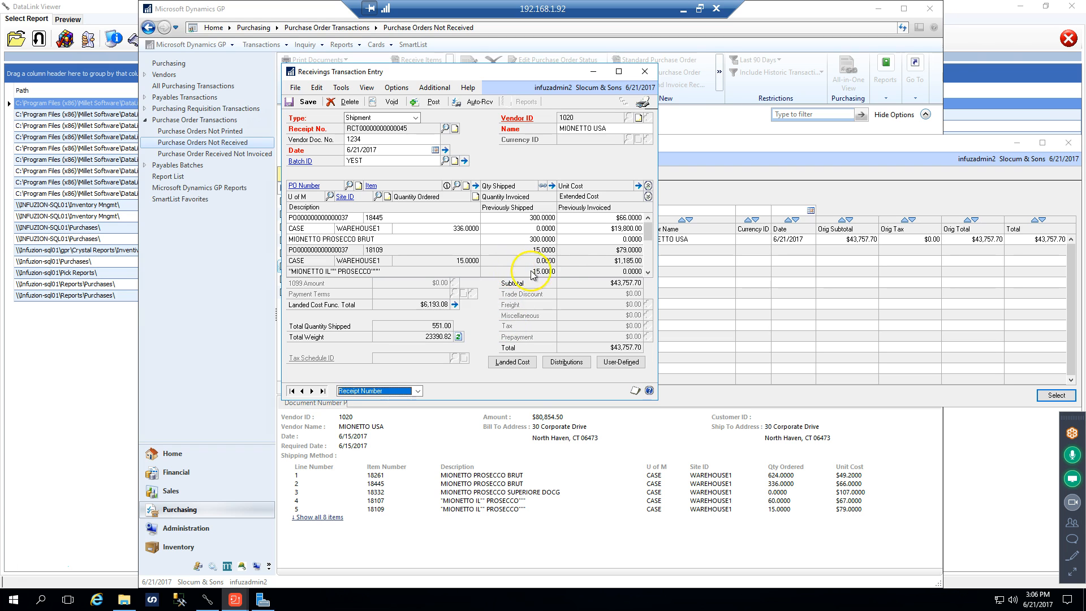
double_click(561, 411)
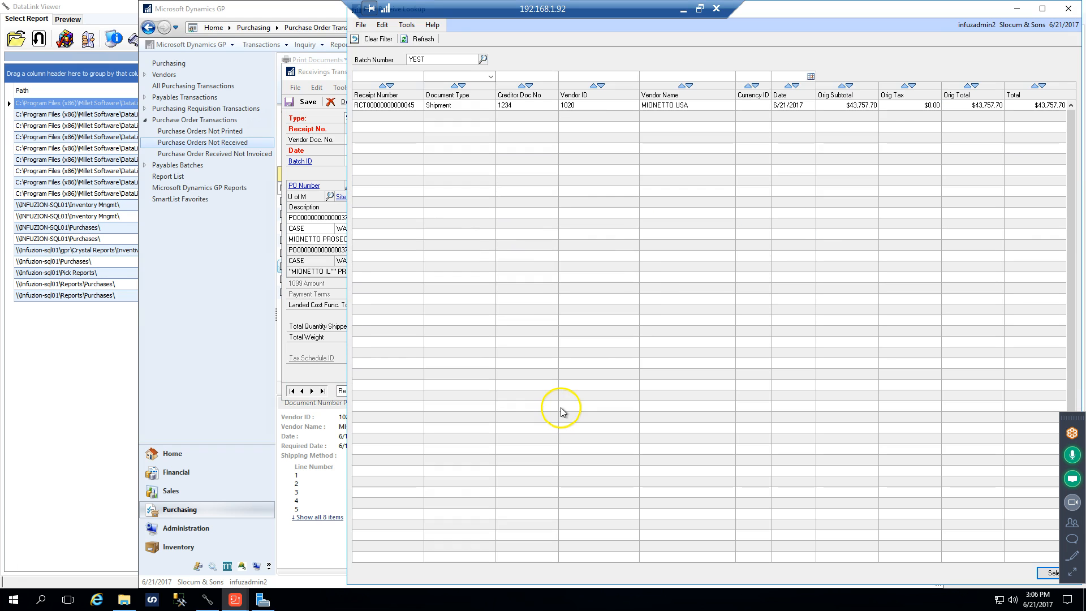
click(1068, 8)
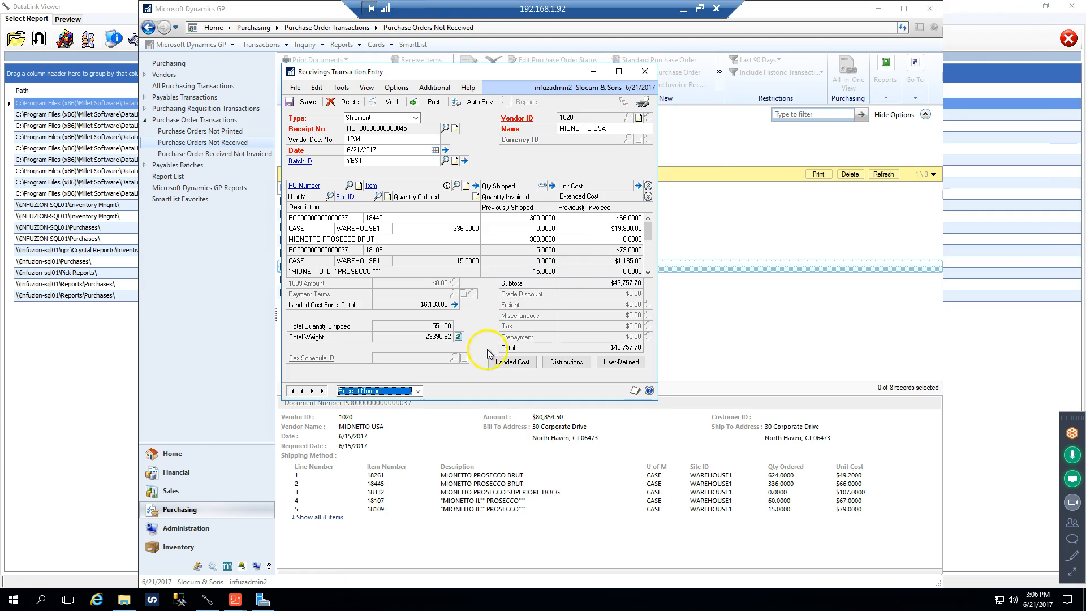
Enlarge the receipt window, enter 2017 as the BOL/Pro number in the details of item 18445, and save the line
double_click(489, 400)
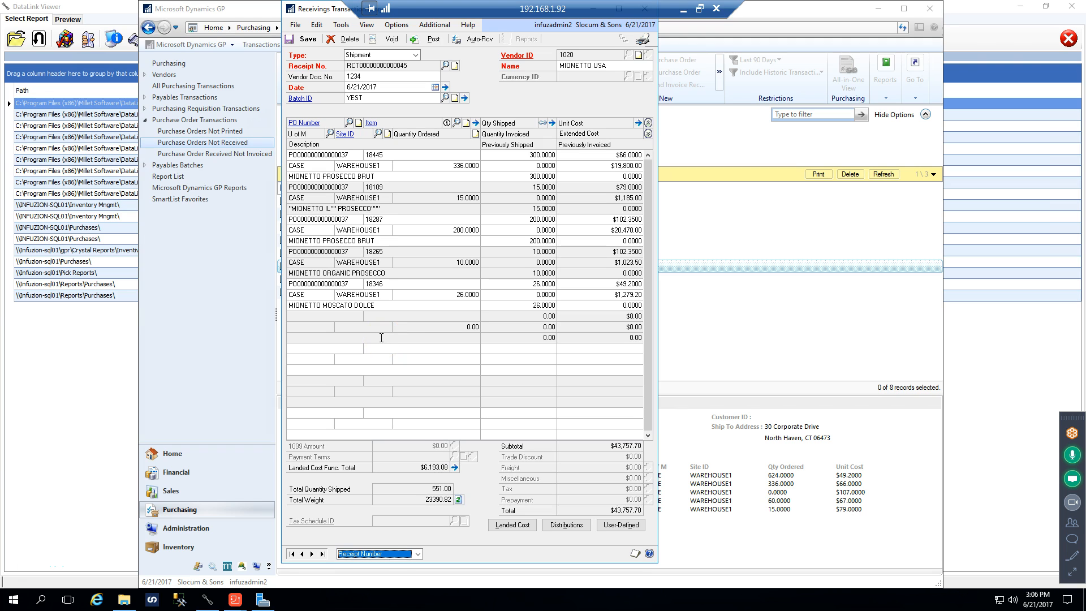
click(390, 155)
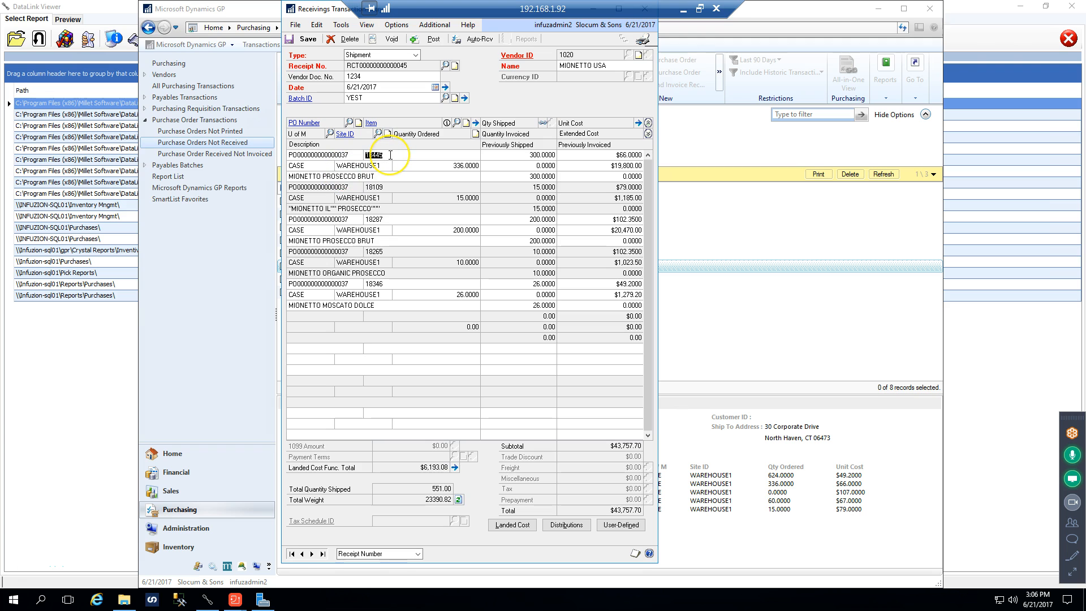
click(466, 123)
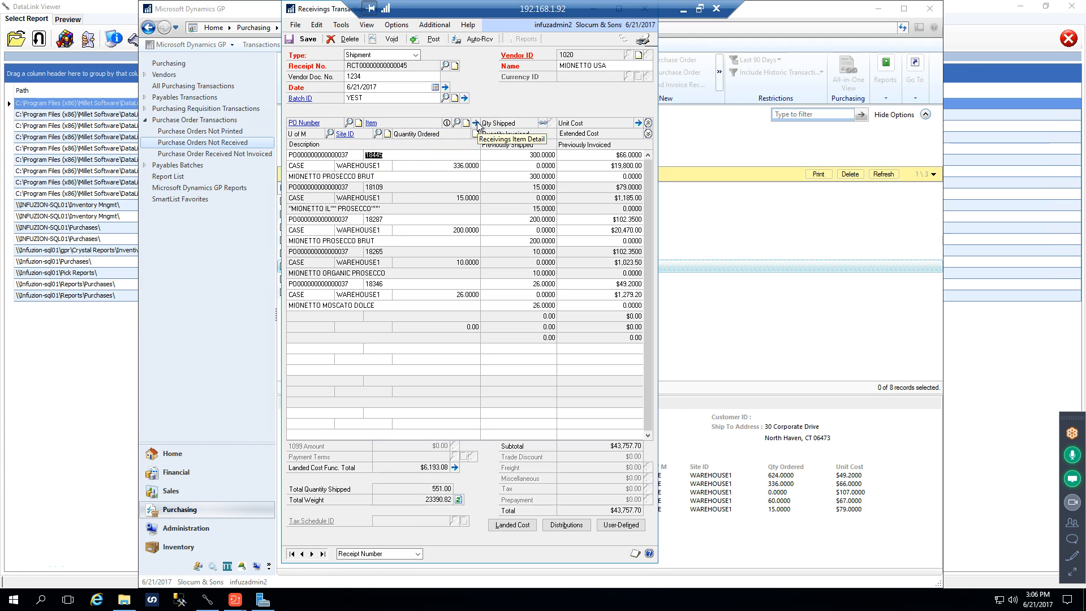
click(475, 123)
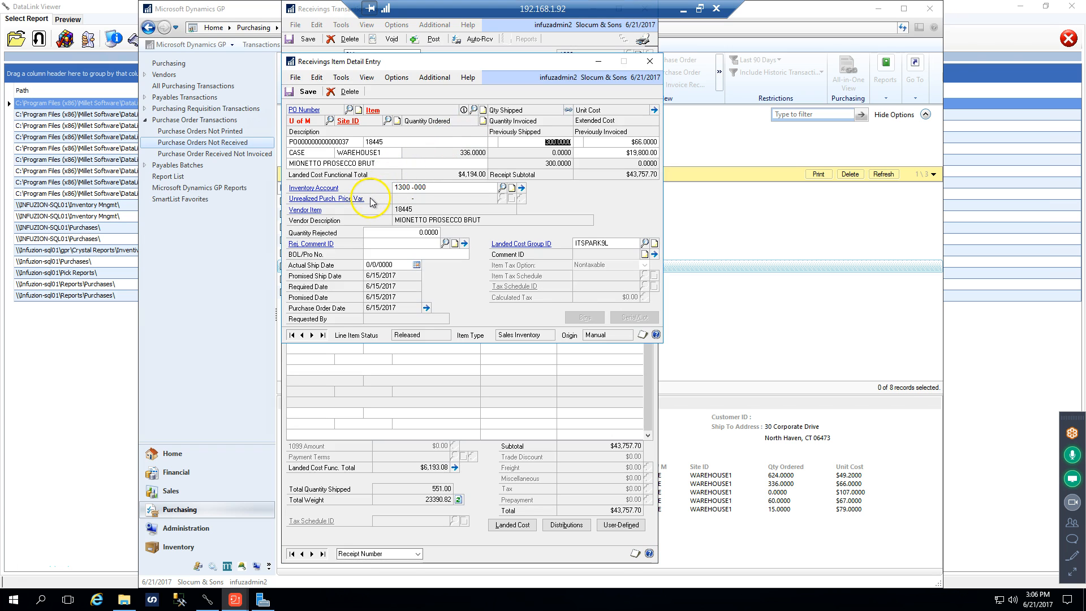
click(371, 252)
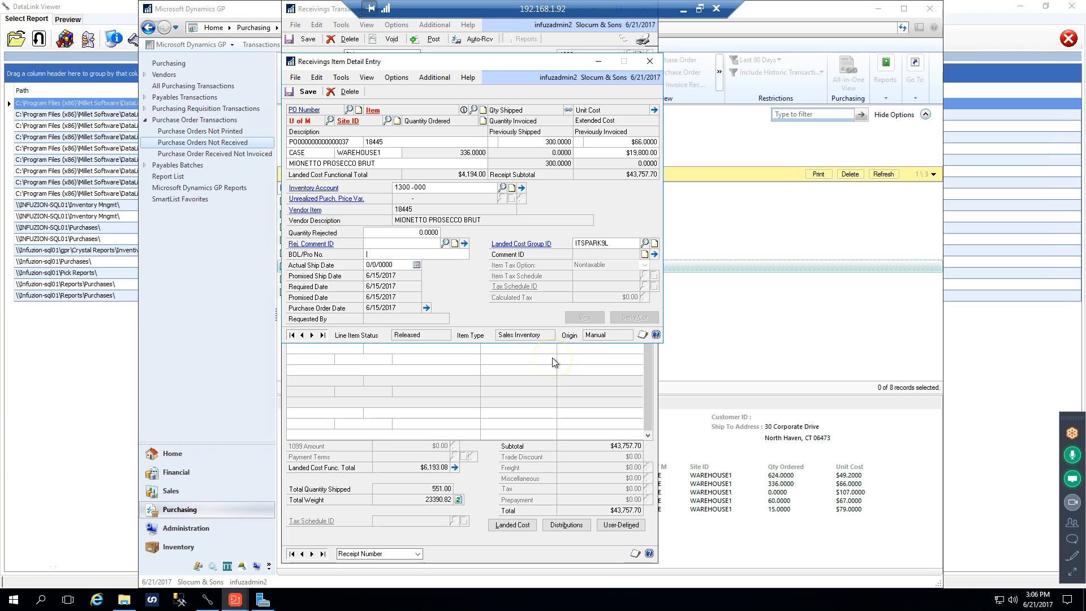
text(2017)
key(Tab)
click(389, 254)
text(201)
key(Tab)
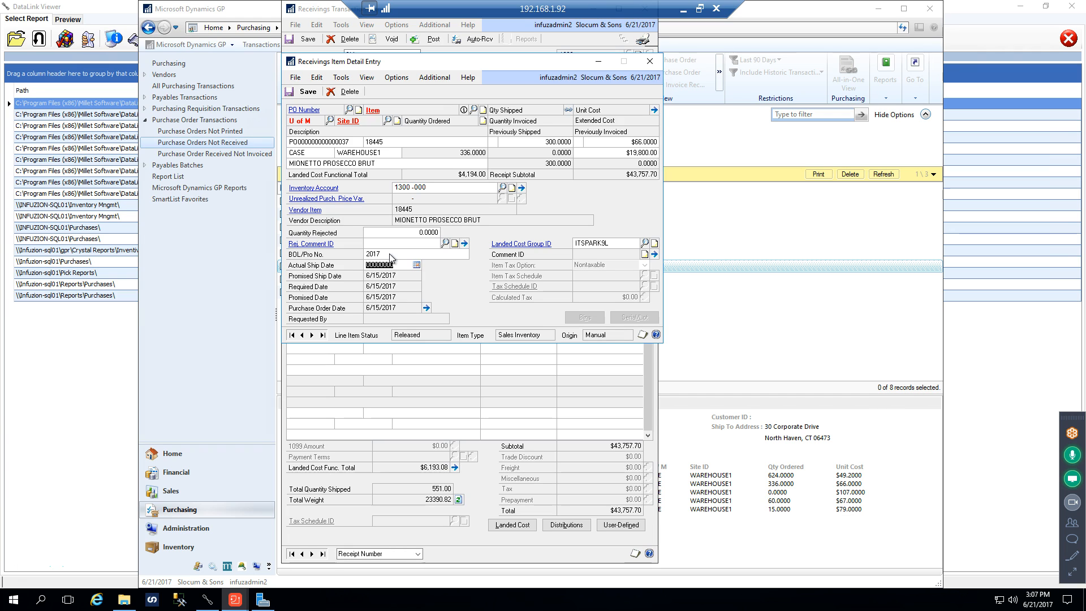
click(304, 92)
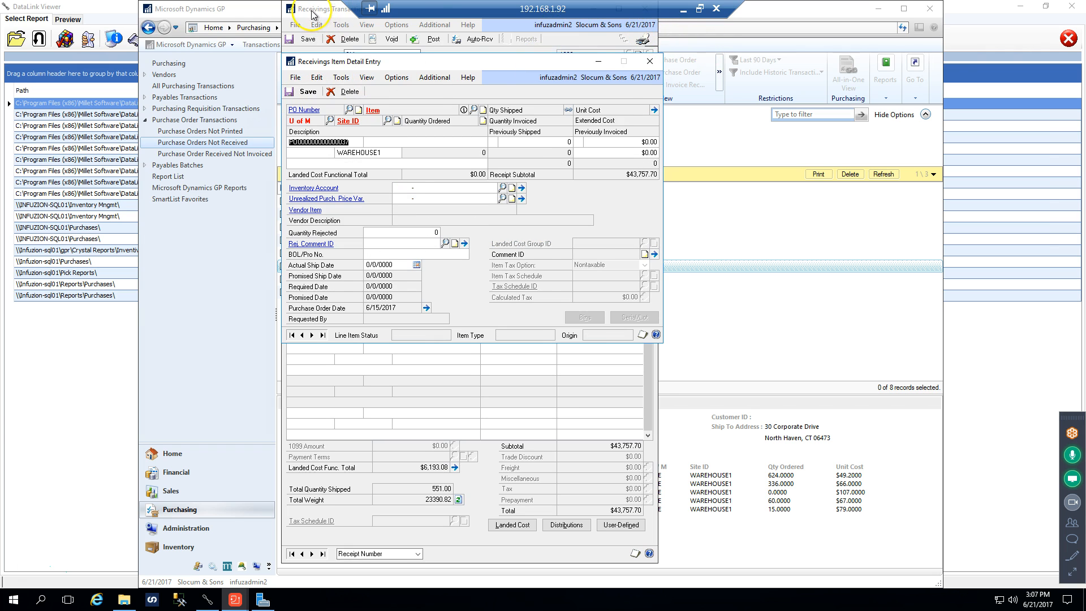
Restore the receipt window to its smaller size and try to close it, choosing to save the document
drag(312, 13, 300, 68)
click(632, 63)
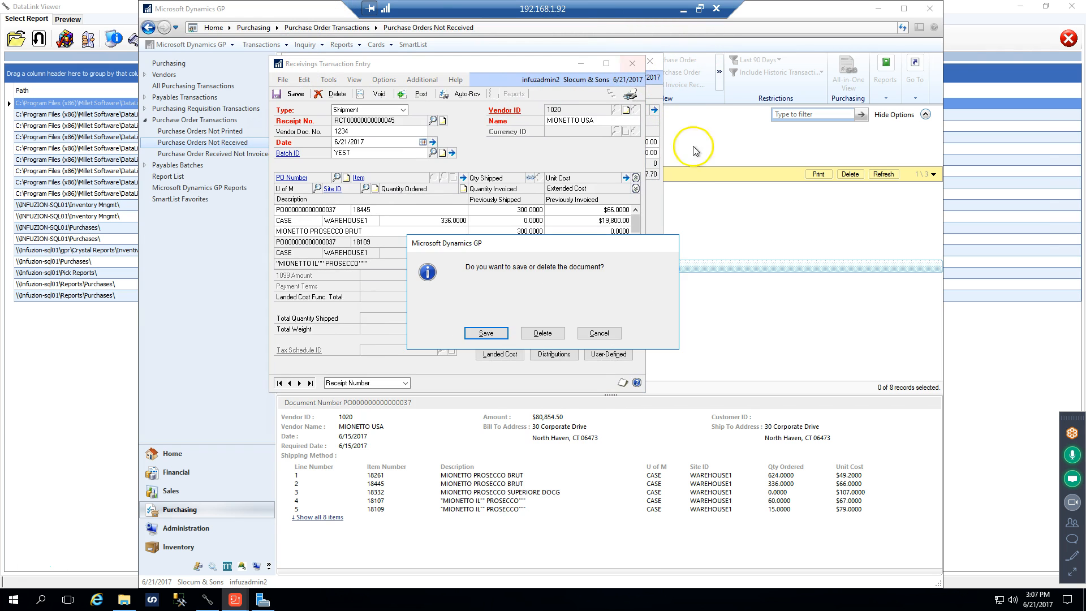
click(494, 336)
click(537, 334)
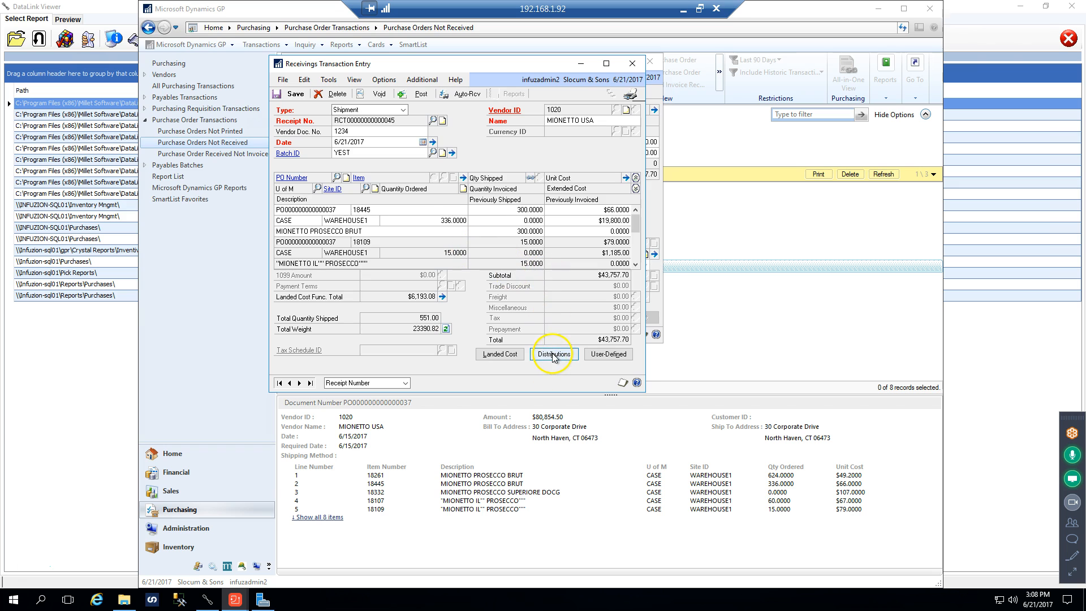
Try to open the receipt's distributions, and close the blank item detail entry behind the receipt
click(553, 354)
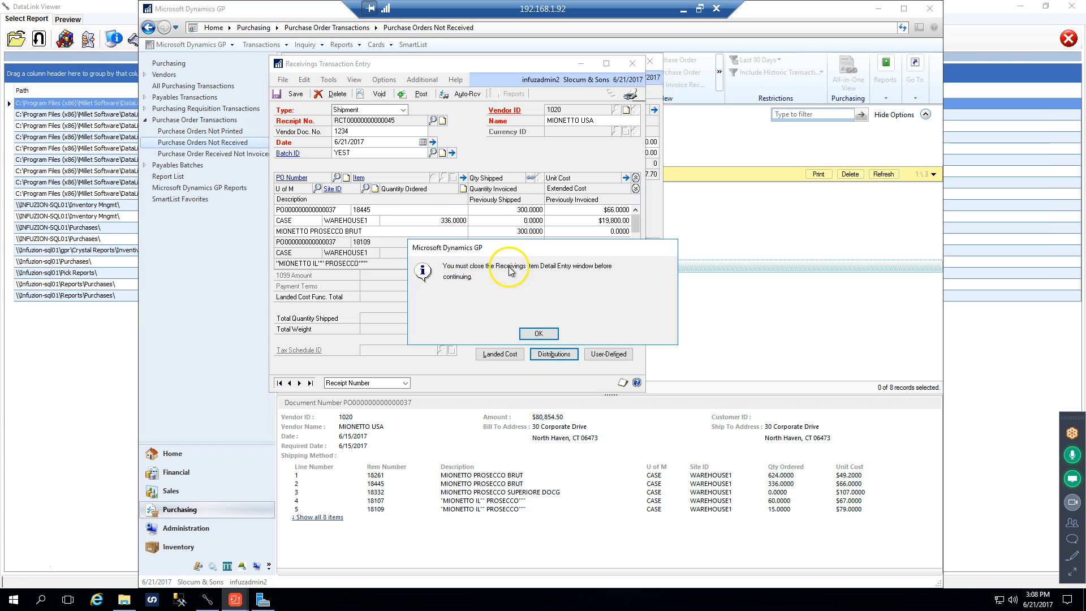
click(539, 333)
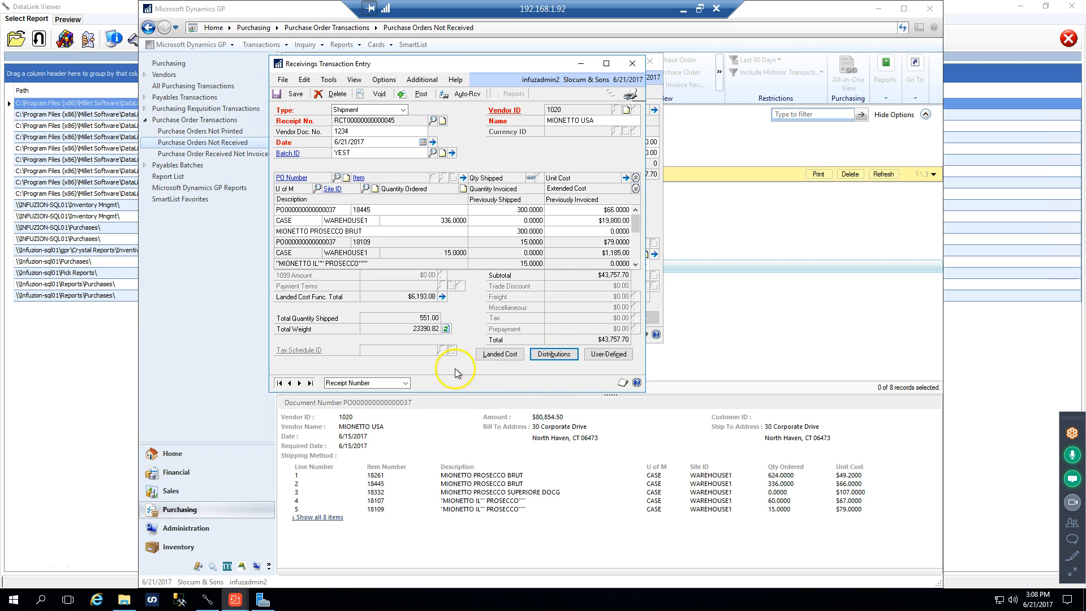
click(653, 169)
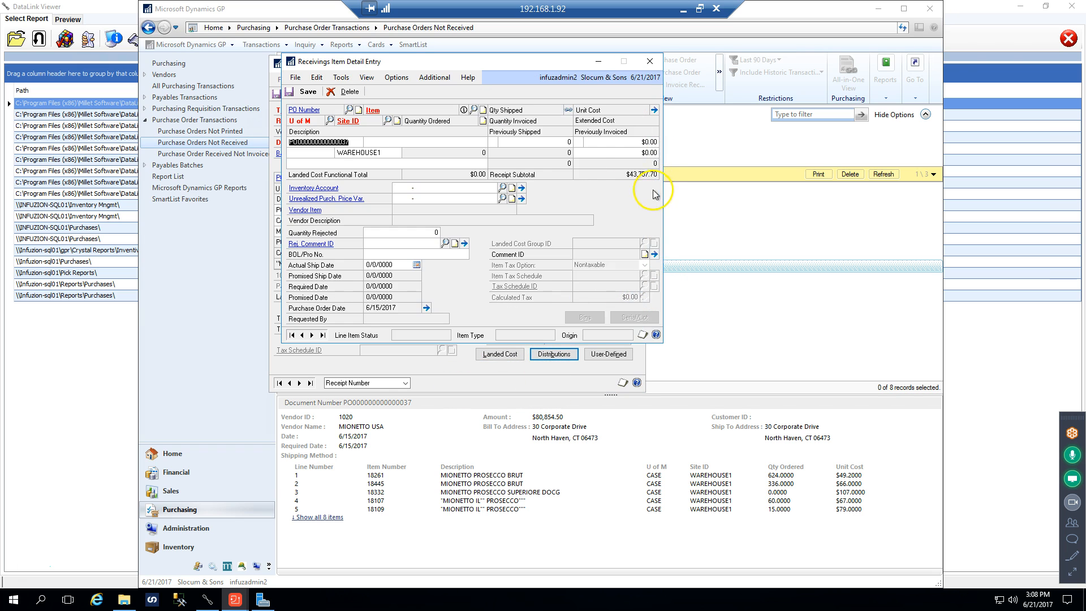
click(649, 61)
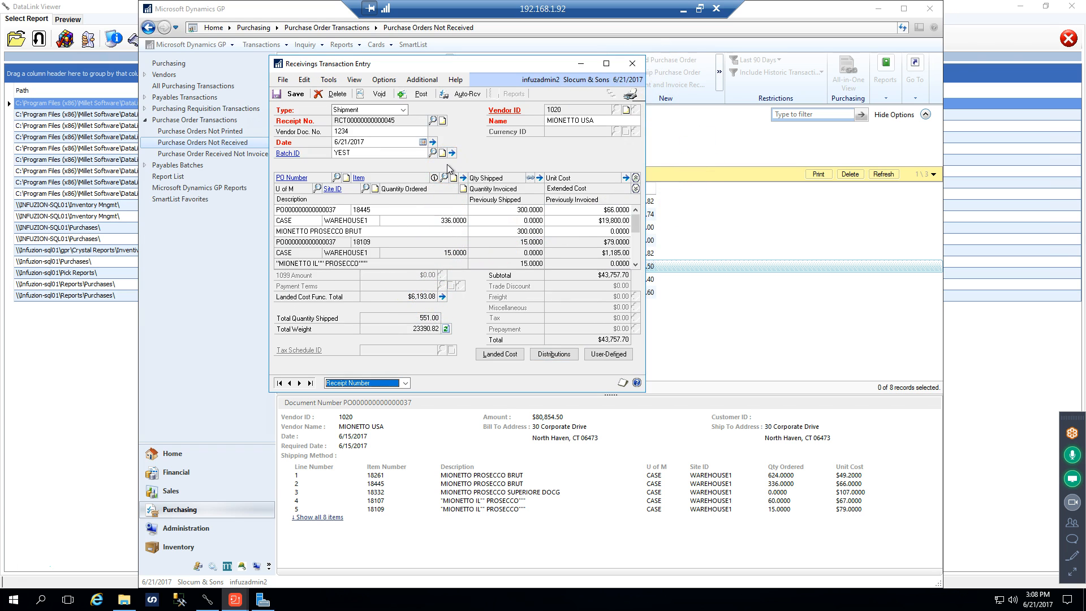
Remove batch YEST from the MIONETTO USA receipt, post the receipt individually, and close the receivings entry
click(294, 96)
double_click(366, 157)
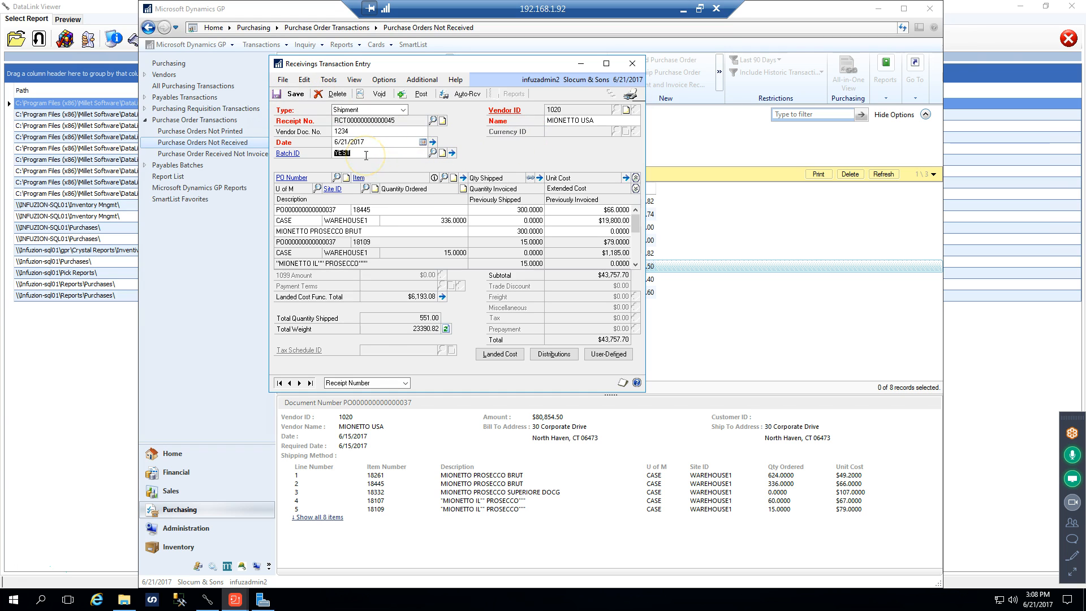
key(BackSpace)
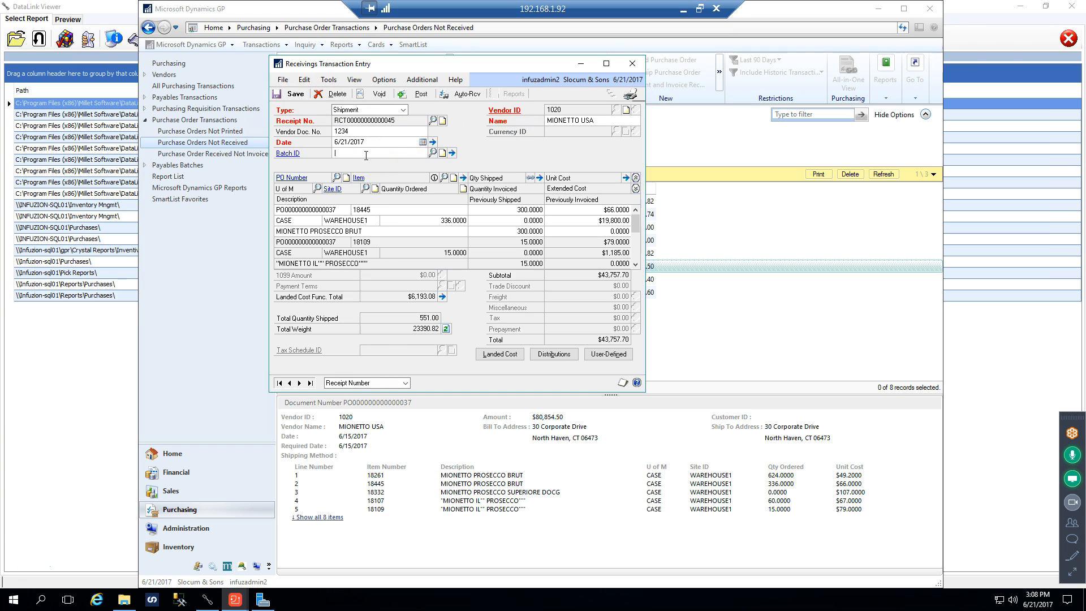
click(420, 97)
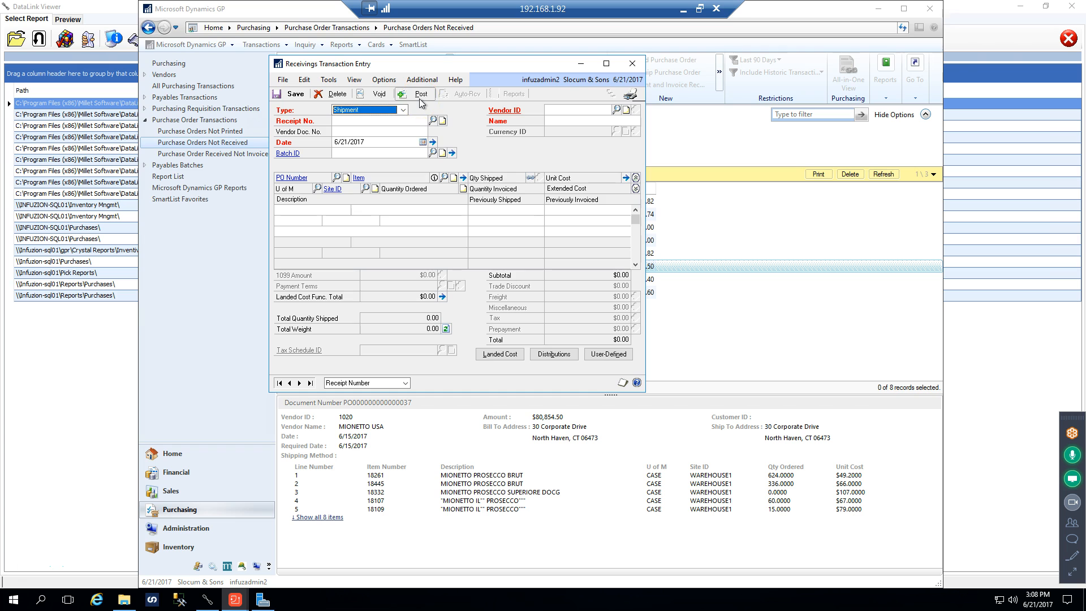
click(632, 64)
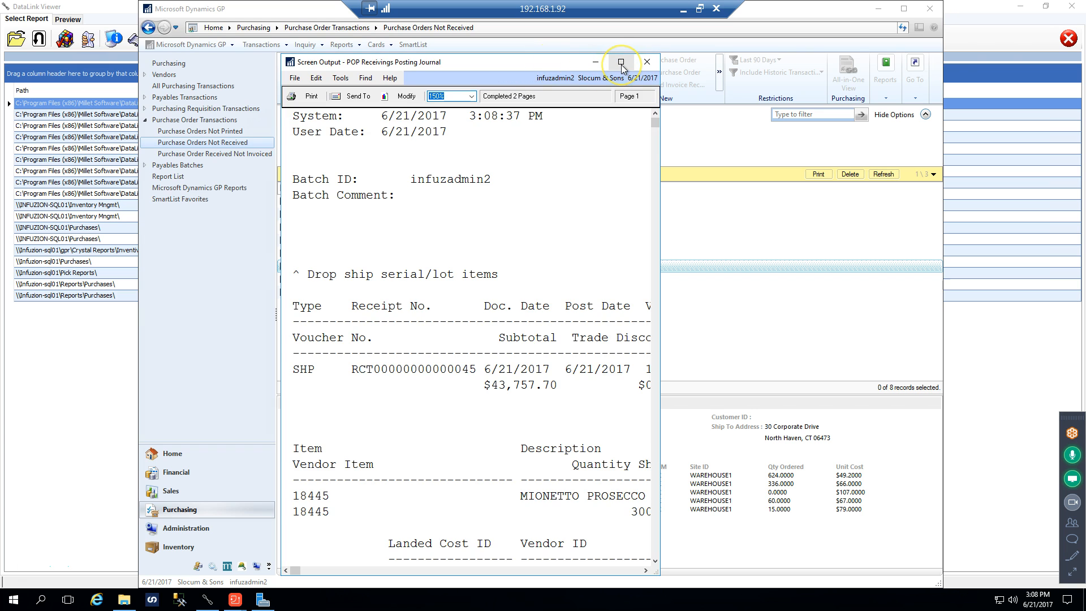
Widen the Receivings Posting Journal and examine the receipt summary and the landed costs of item 18445
drag(660, 136, 908, 136)
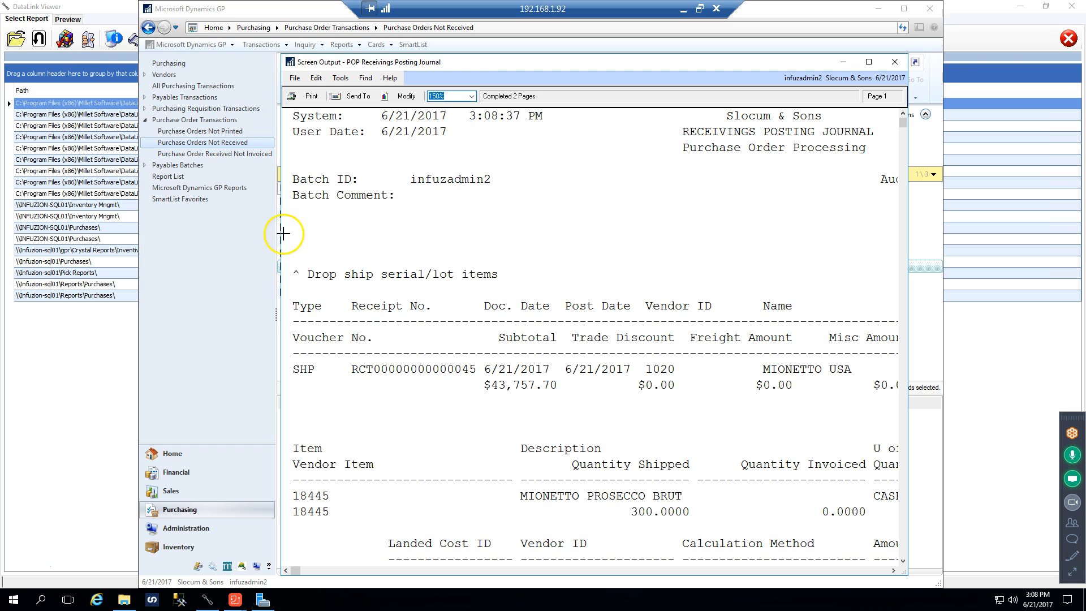
drag(280, 232, 161, 240)
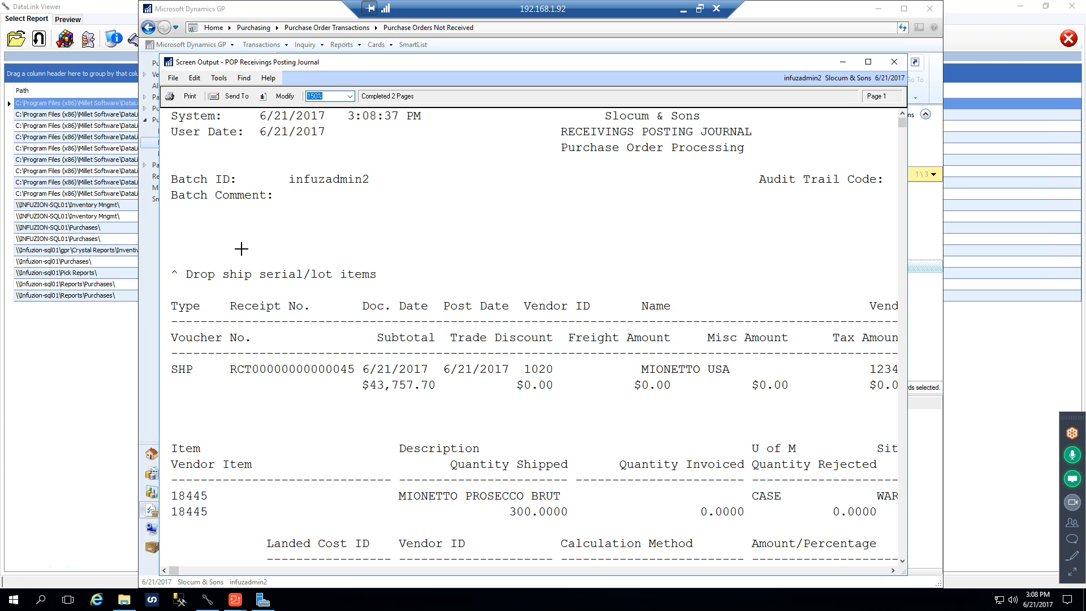
scroll(444, 334, down, 2)
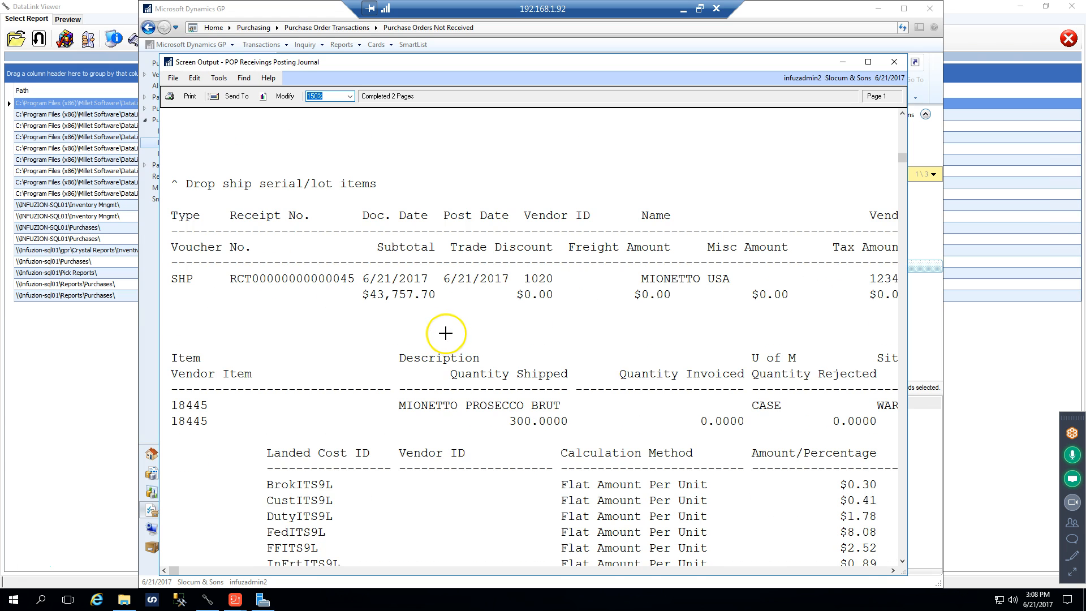
scroll(445, 333, down, 2)
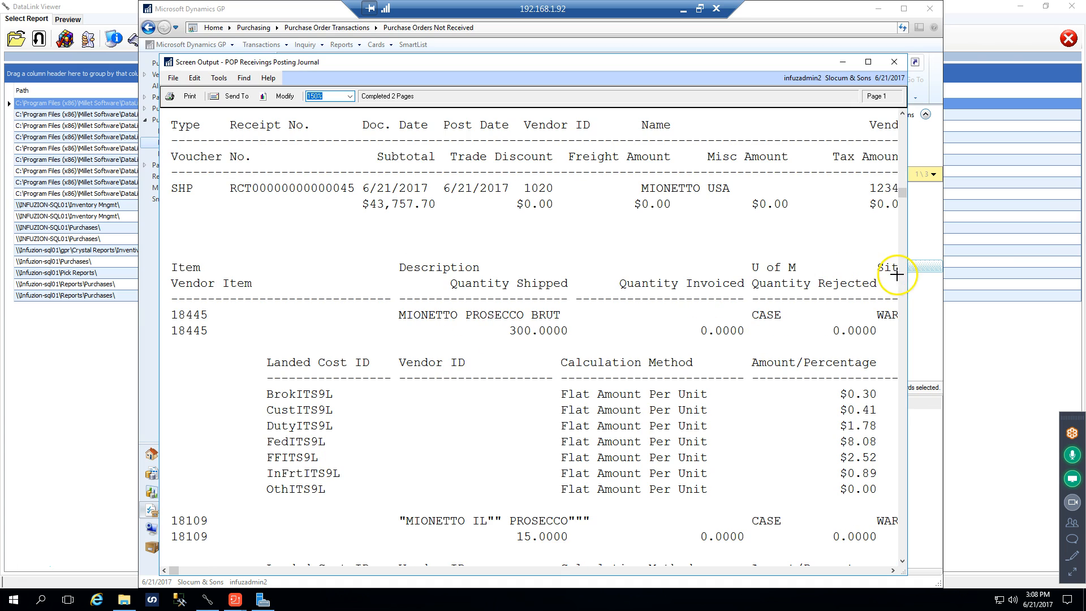
drag(908, 282, 948, 281)
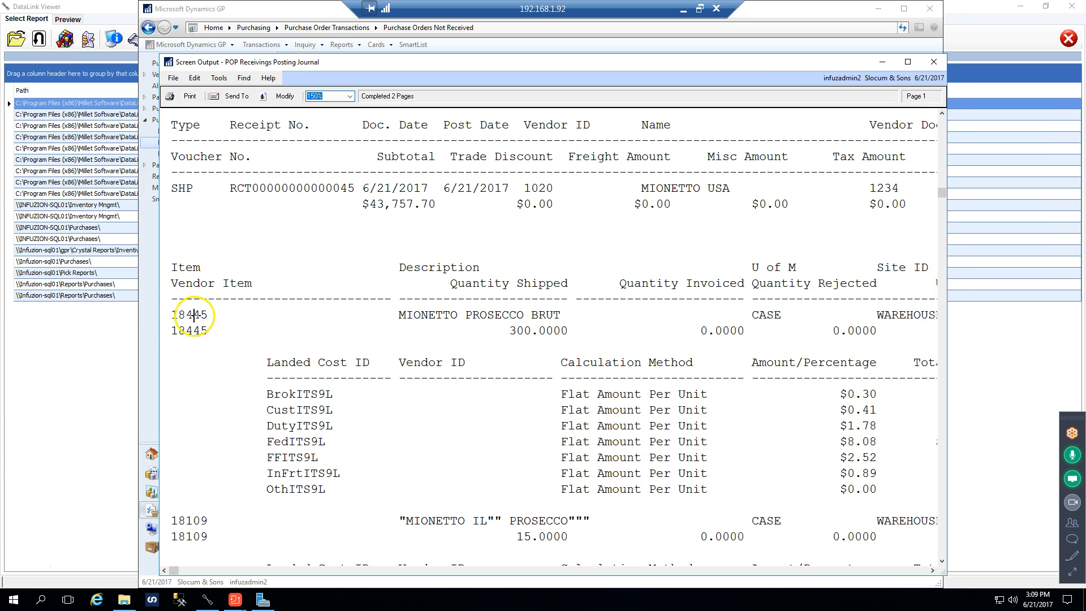
drag(158, 315, 130, 307)
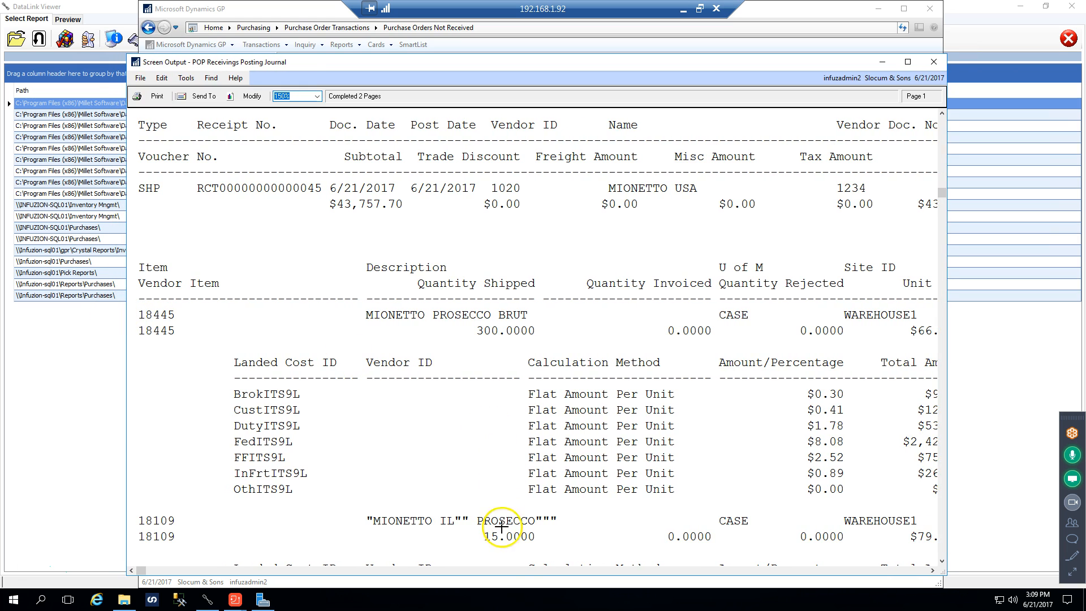
Examine the unit costs, purchase order references and landed costs of the remaining items across the posting journal, and close it
click(501, 571)
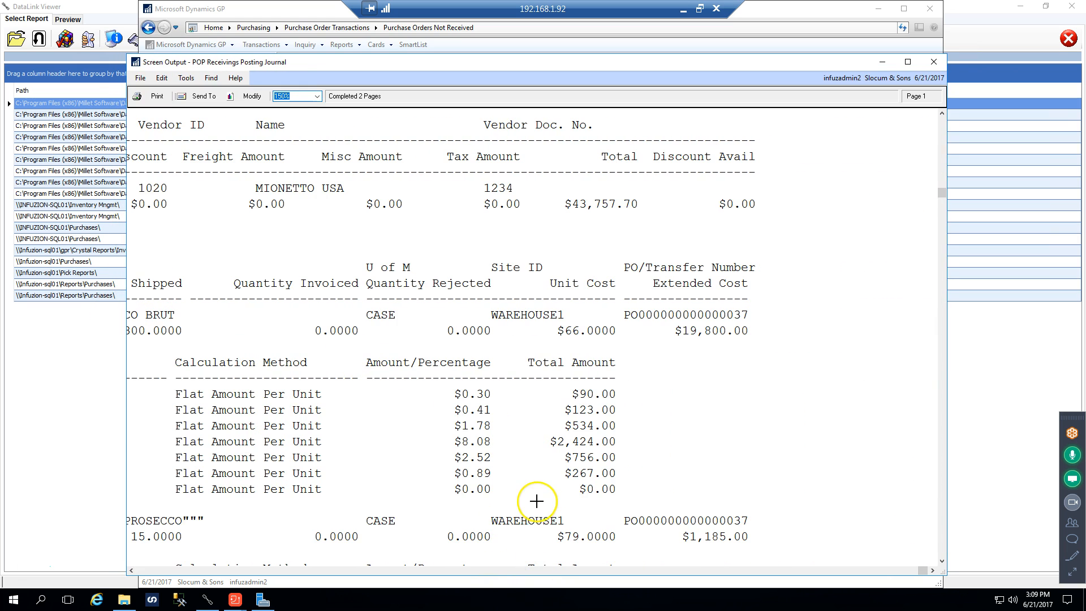
scroll(536, 501, down, 5)
scroll(536, 501, down, 2)
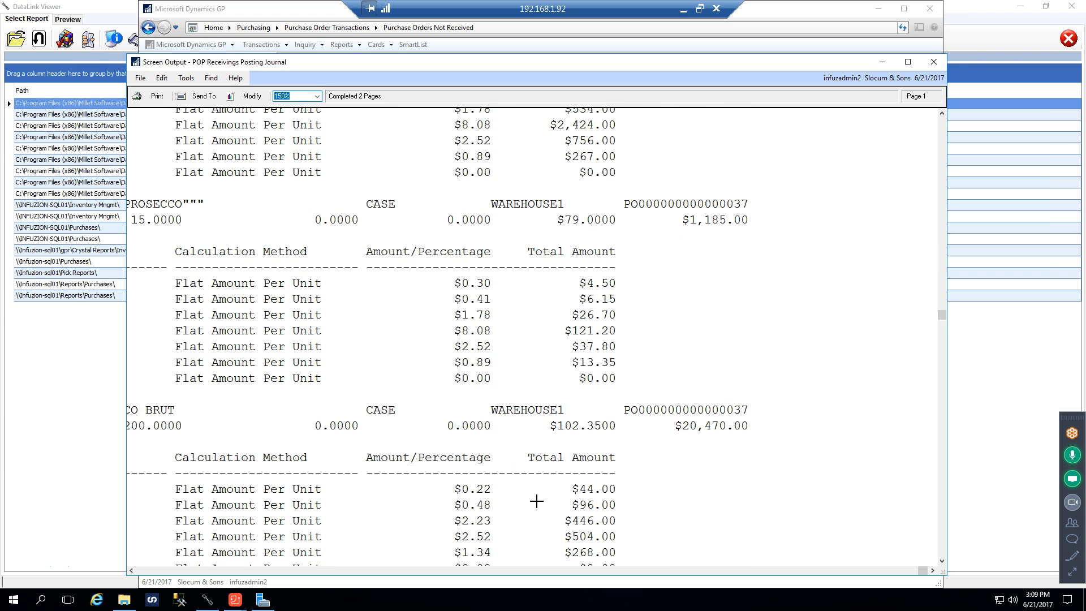
click(452, 571)
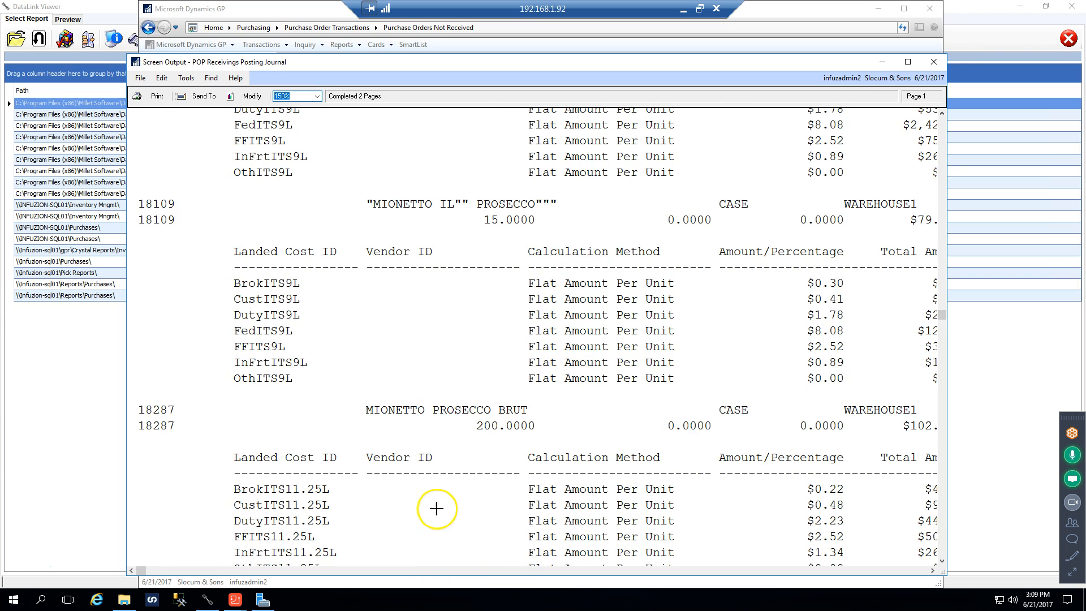
scroll(437, 480, down, 9)
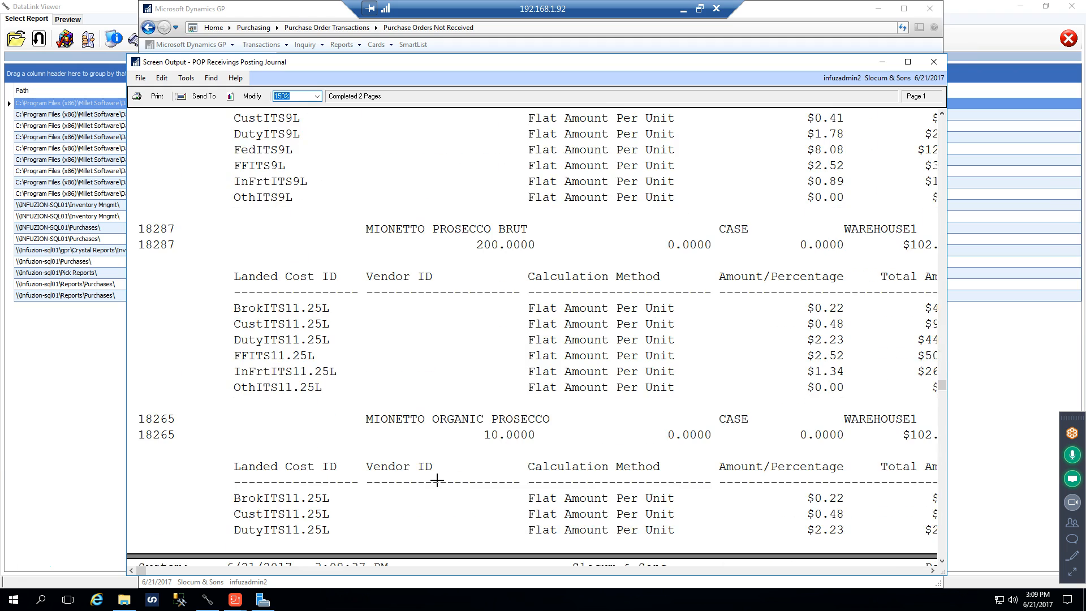
scroll(438, 480, down, 12)
scroll(437, 480, up, 7)
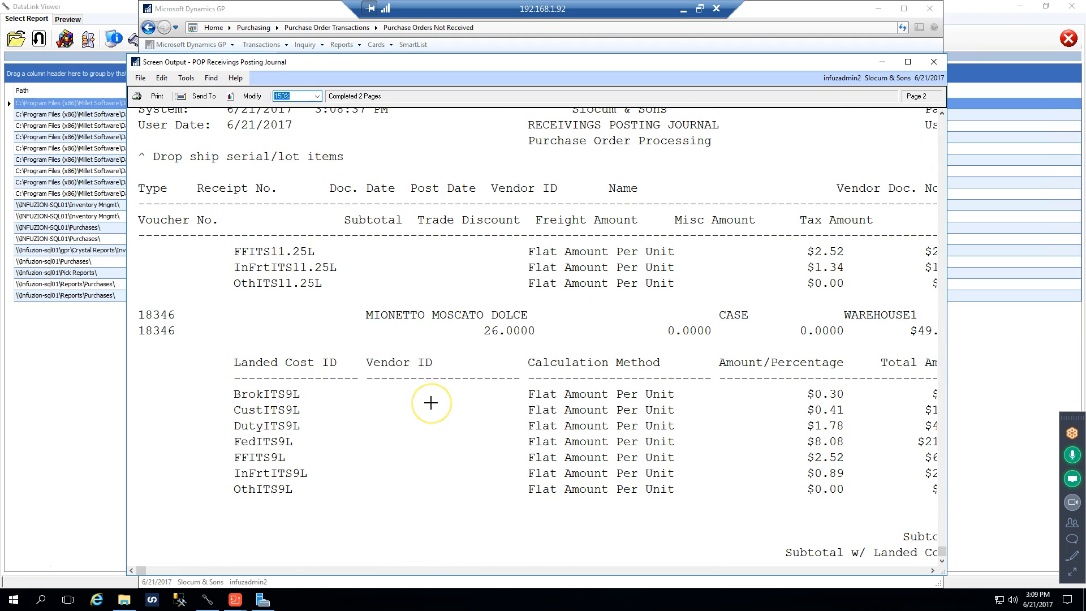
scroll(431, 403, up, 15)
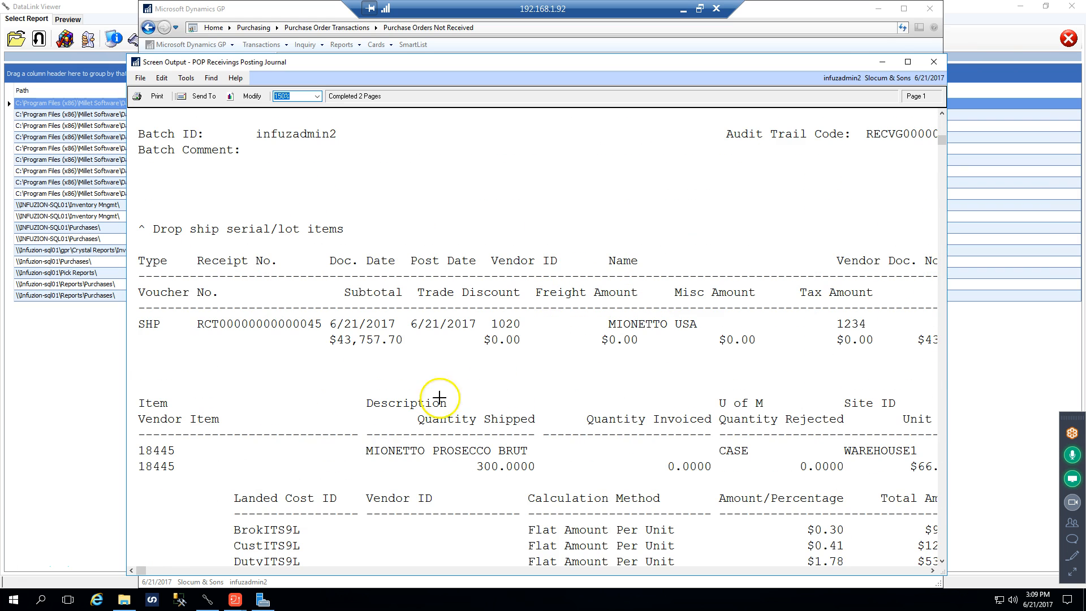
click(934, 62)
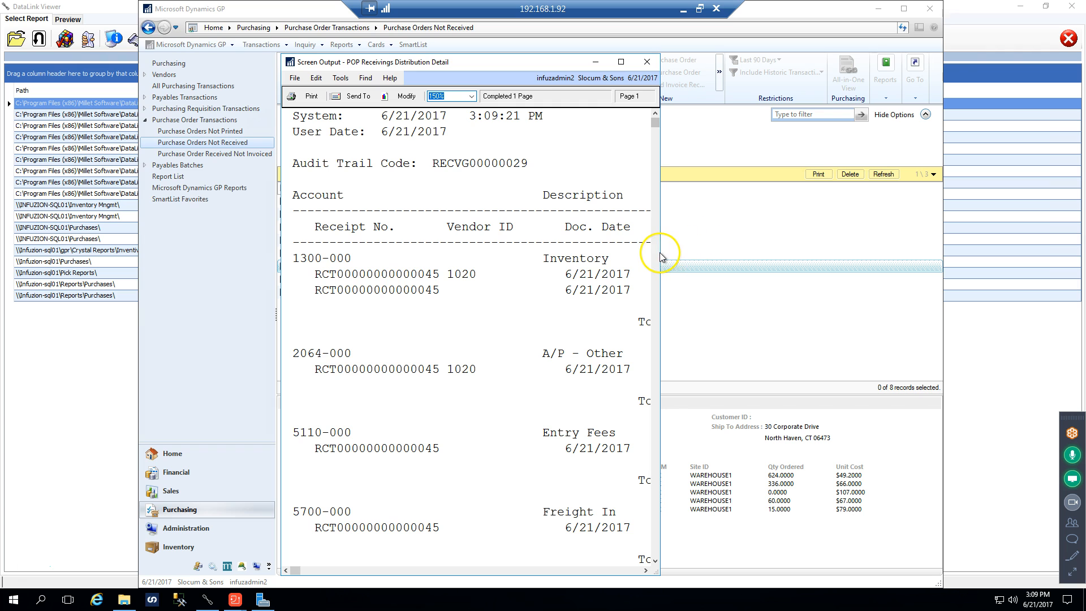
Widen the Receivings Distribution Detail report, review its accounts and debit amounts, and close it
drag(660, 260, 934, 261)
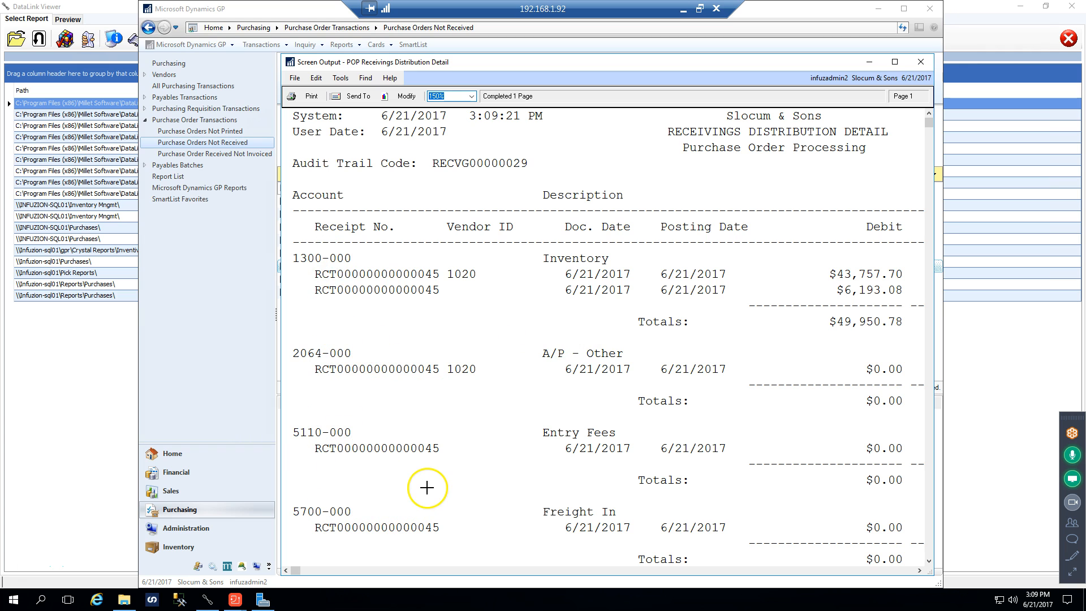
scroll(425, 485, down, 4)
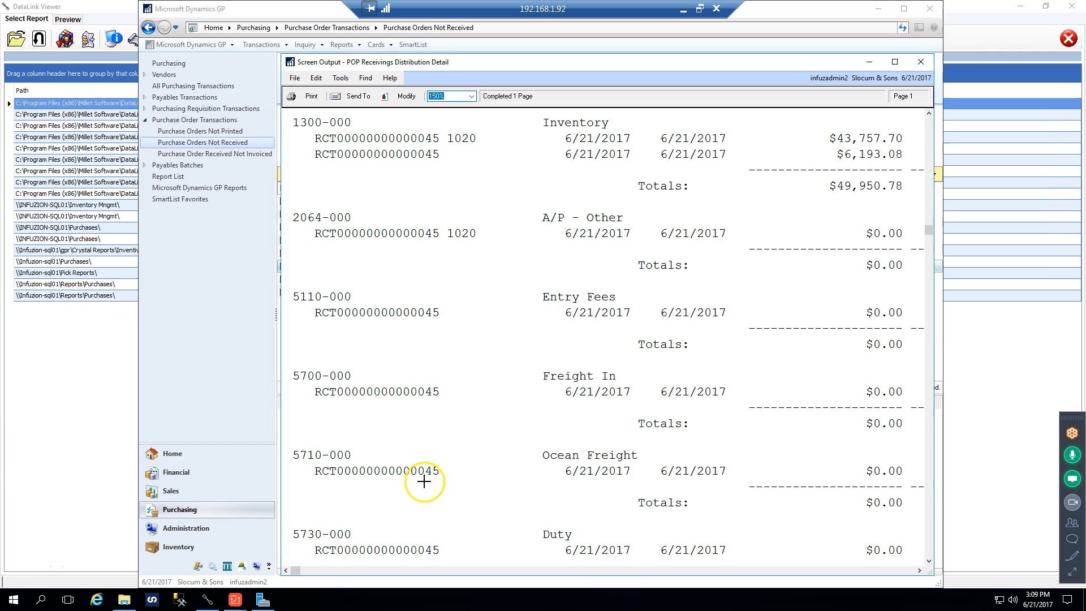
scroll(423, 482, up, 4)
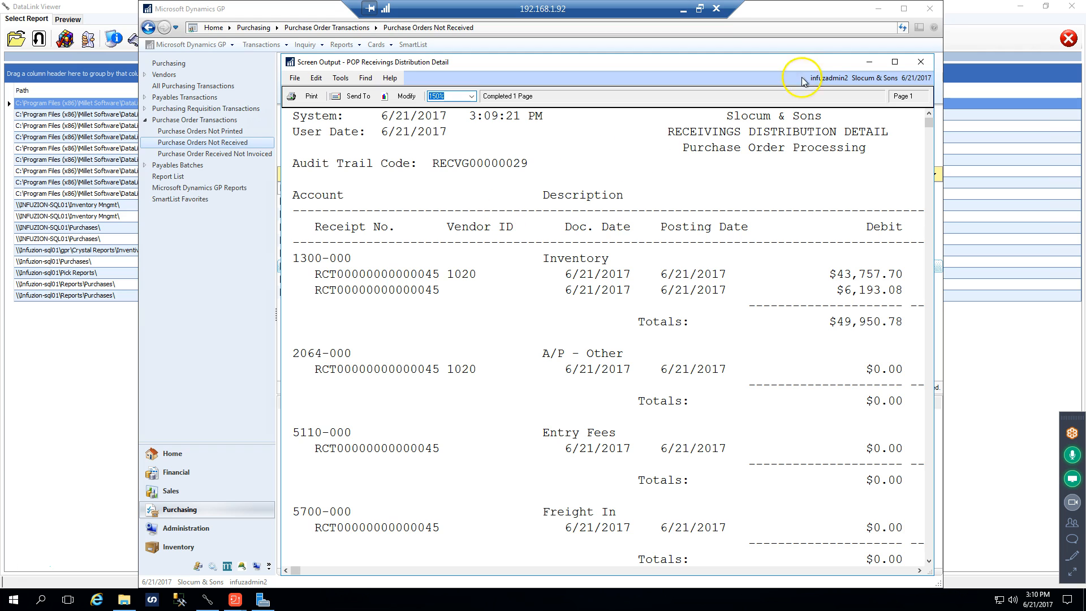
click(925, 64)
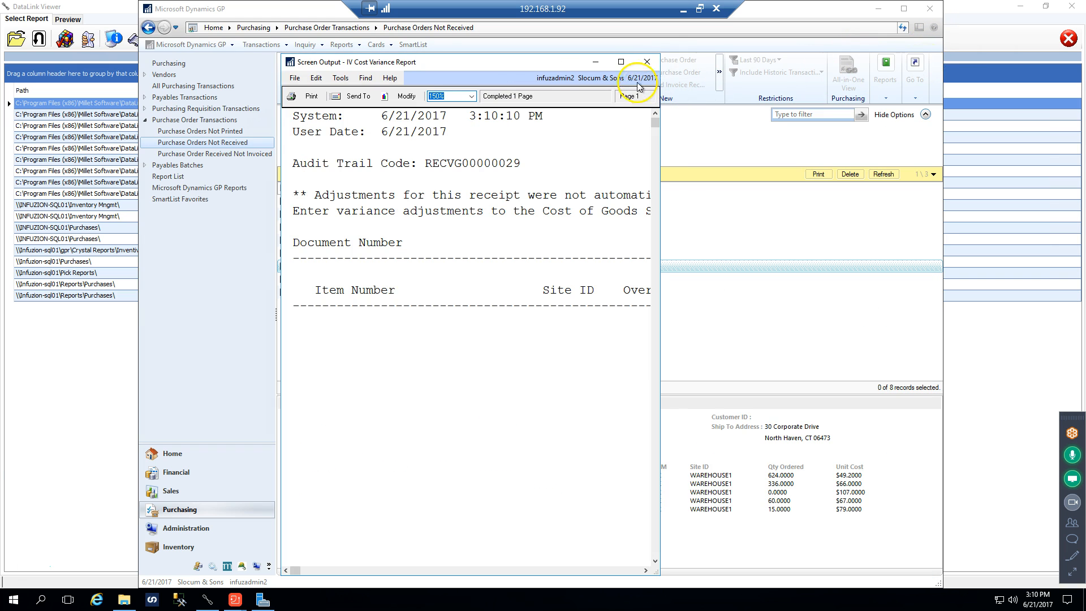
Dismiss the cost variance and back-ordered items reports, and close the batch entry for YEST
click(652, 66)
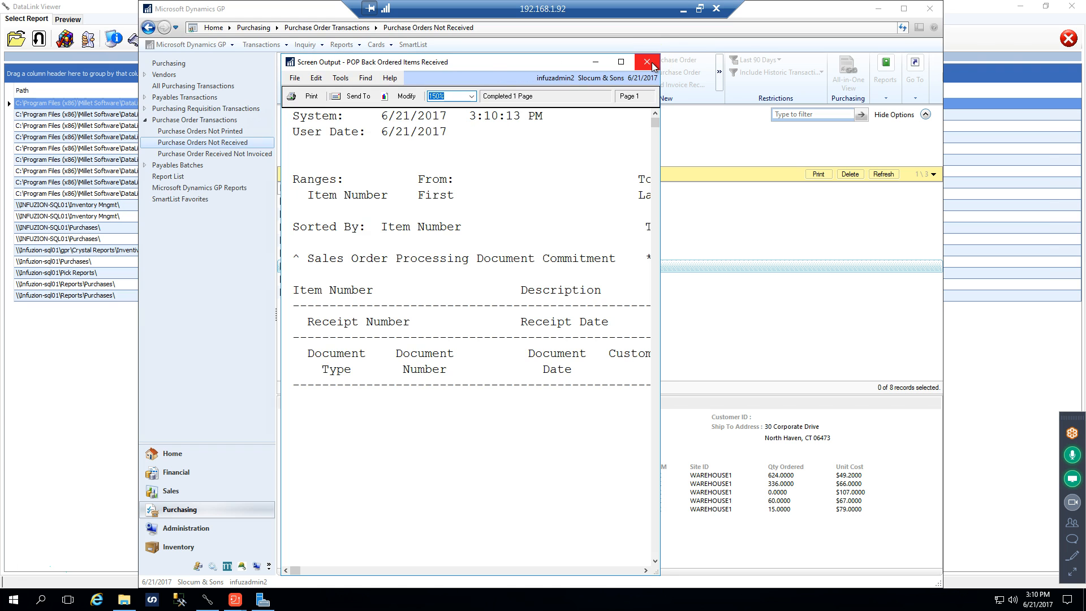
click(652, 64)
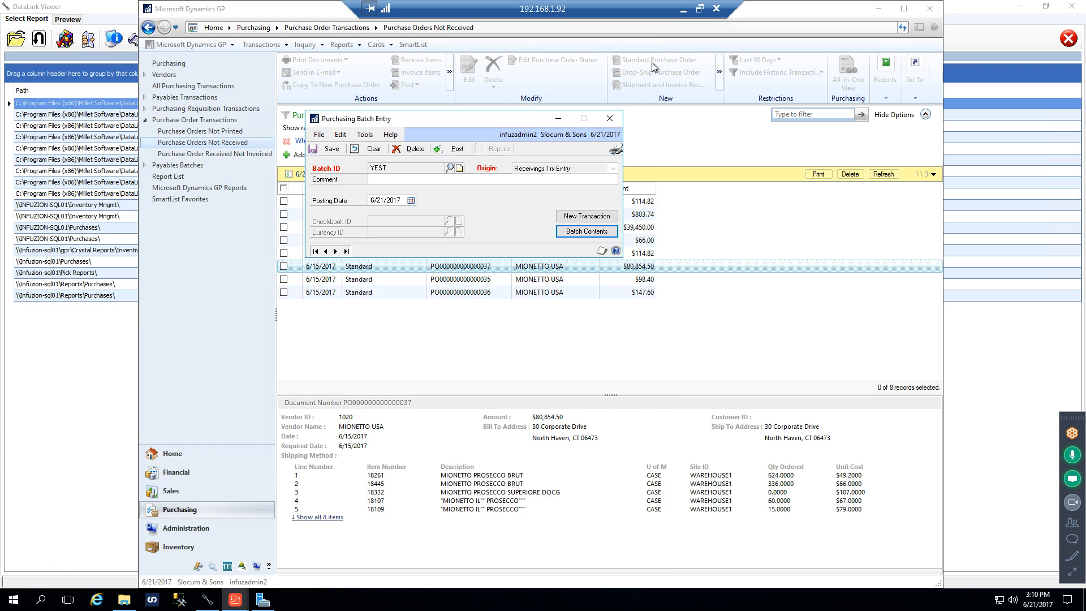
click(612, 121)
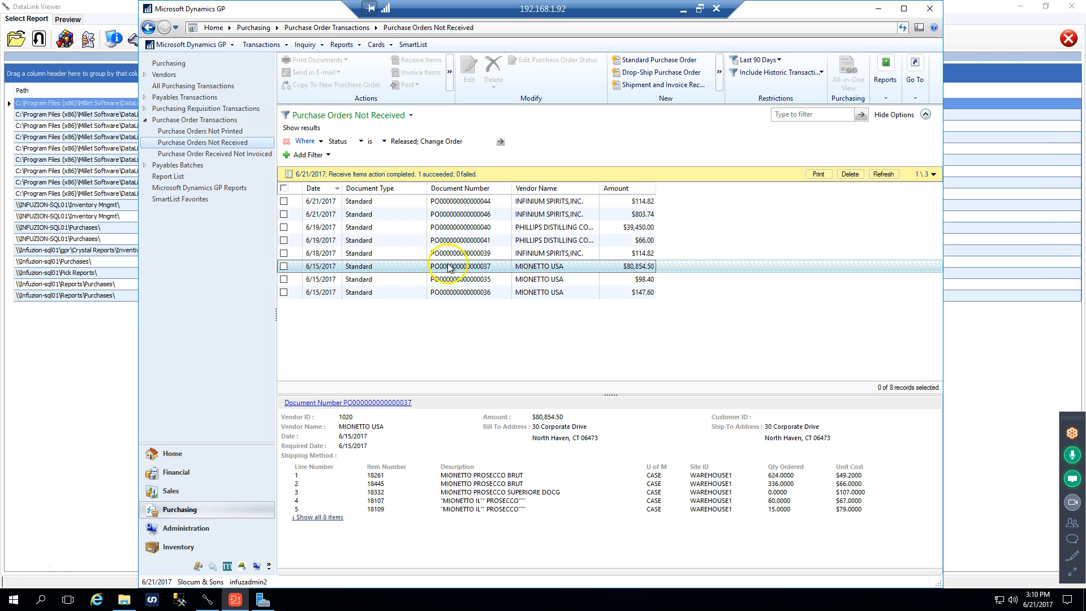
Open the $80,854.50 MIONETTO USA purchase order for status editing and expand its line details
click(283, 266)
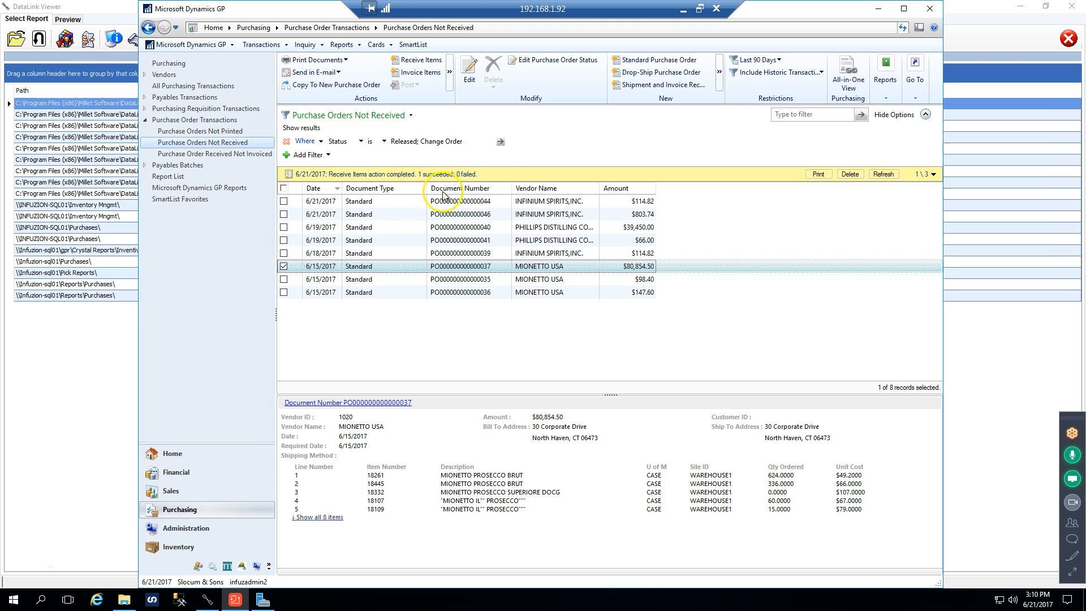
click(544, 60)
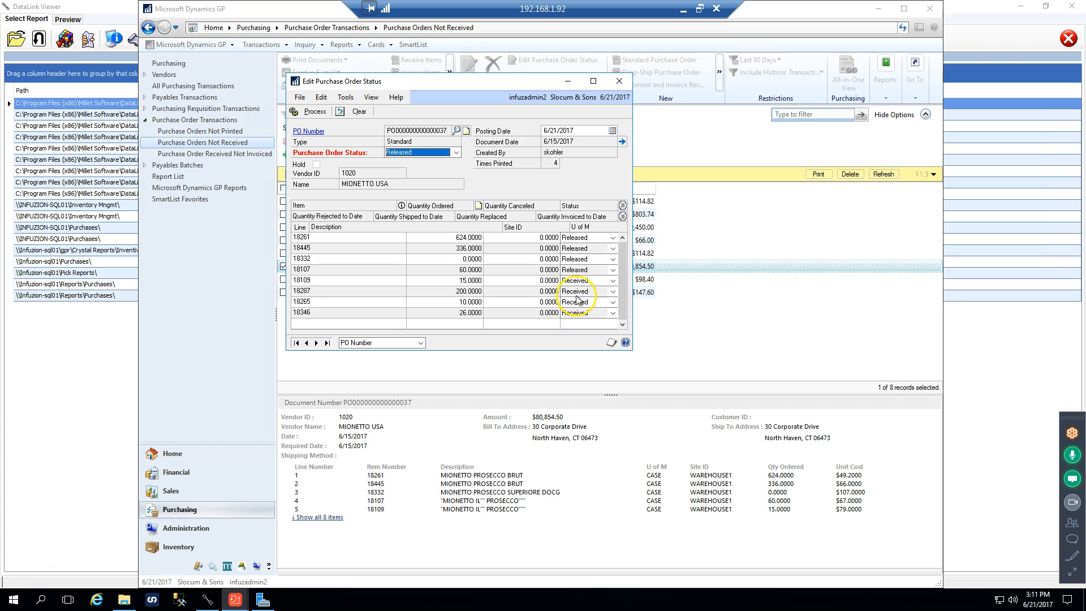
click(622, 215)
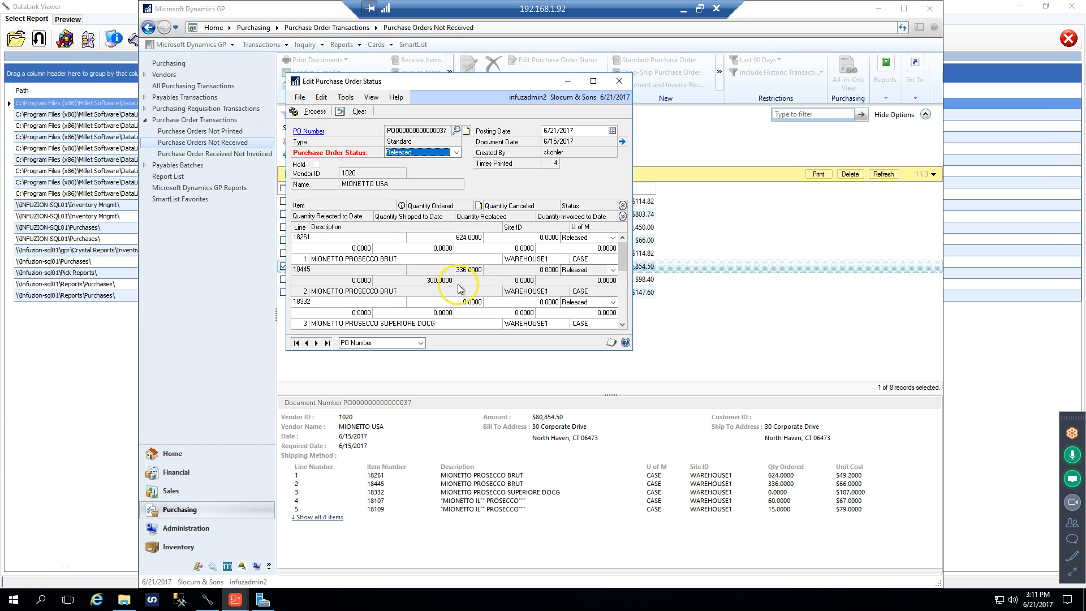
Set the canceled quantity of item 18445 to 36, and view the status options for item 18332 without choosing one
click(542, 269)
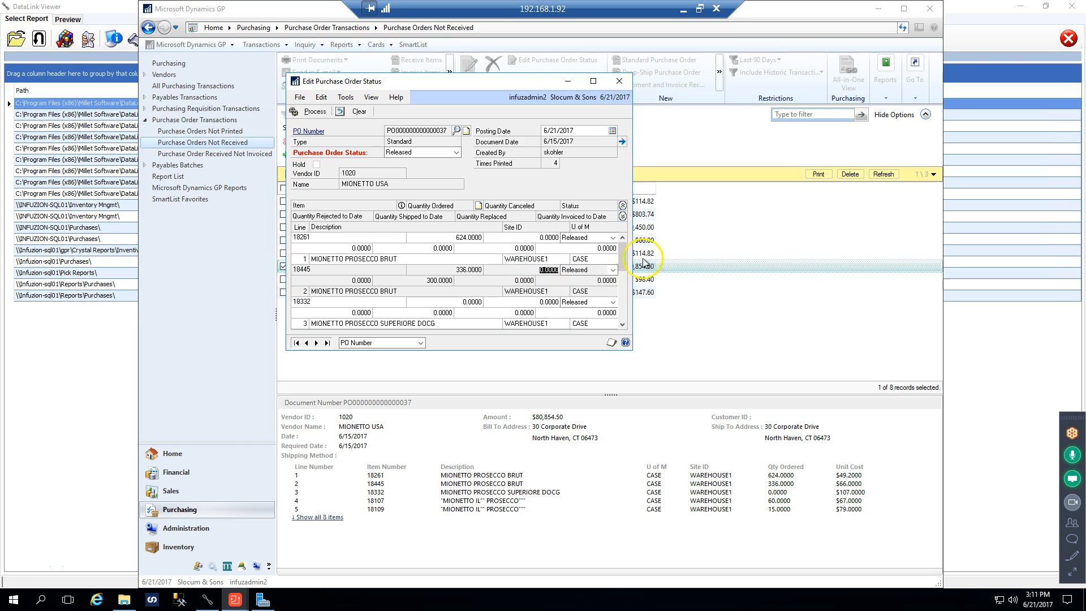
text(36)
key(Tab)
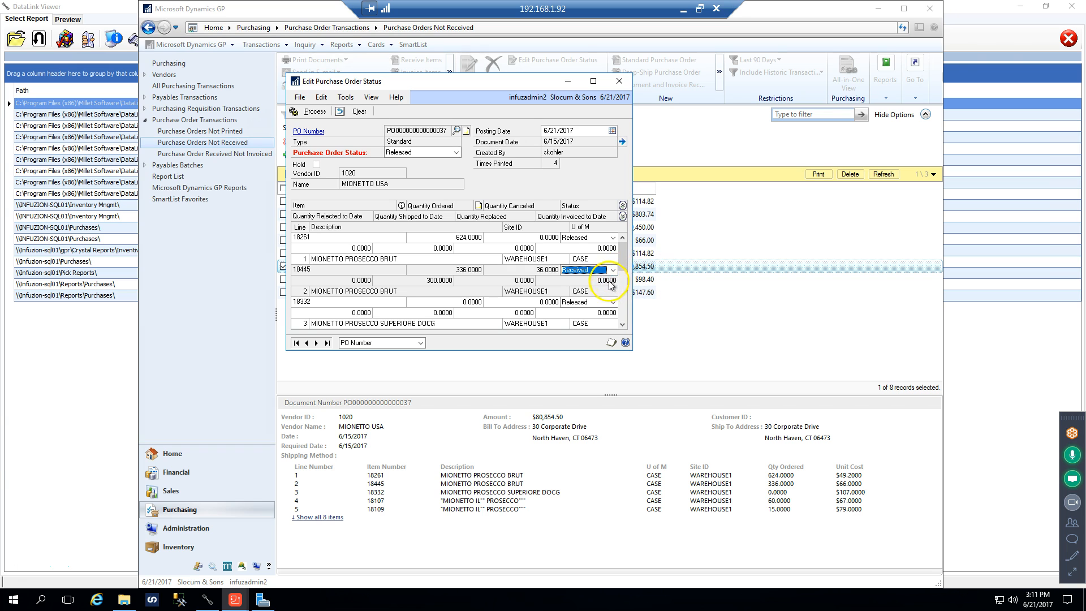
click(612, 302)
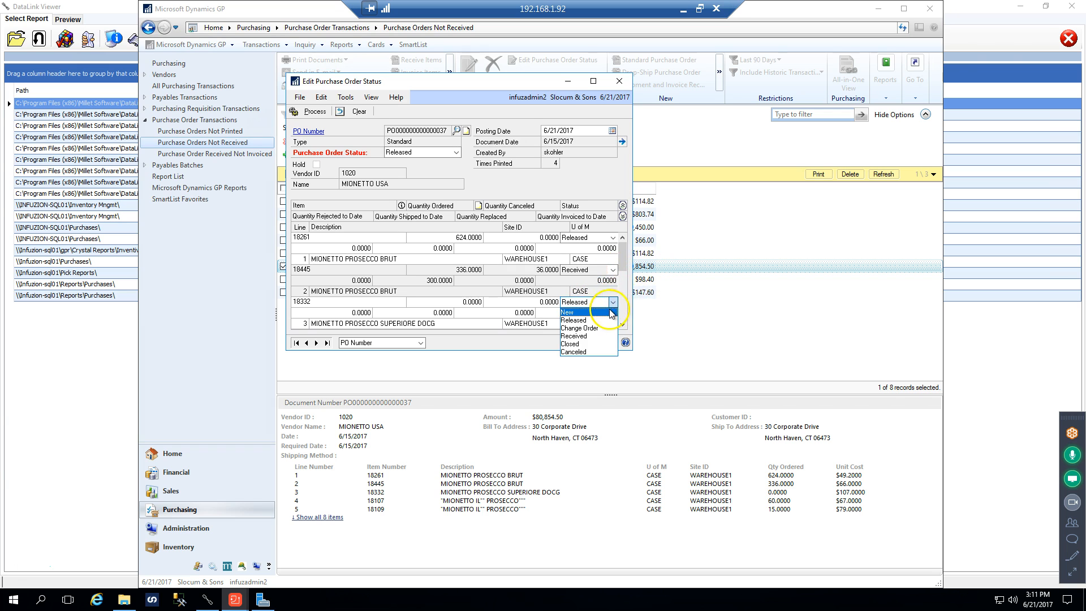
click(668, 292)
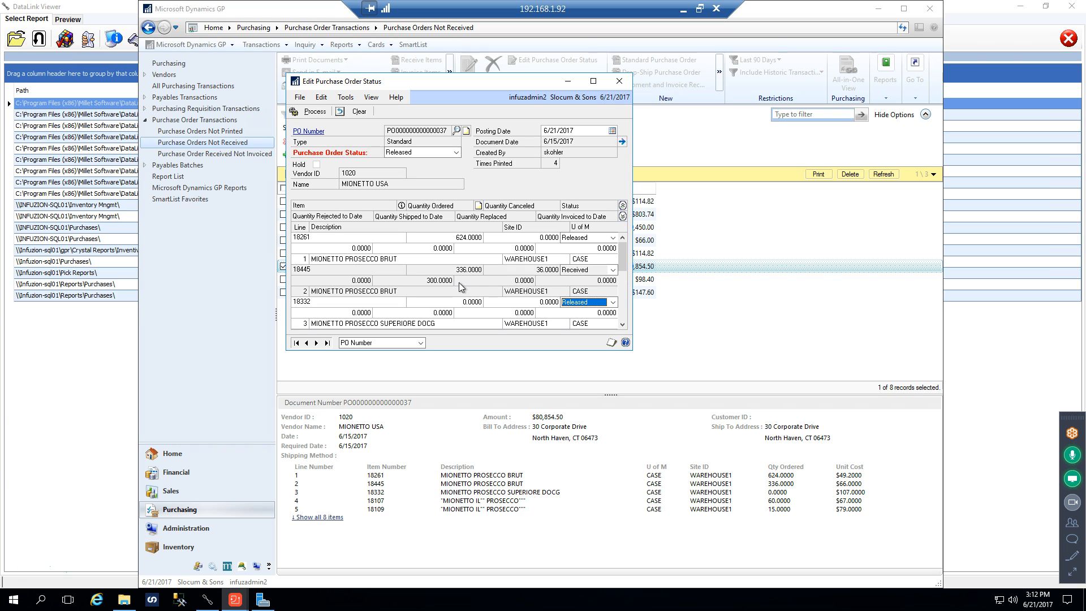
Process the purchase order status edit, close its window, and output the Purchase Order Edited Status Journal to screen, widening the report
click(556, 163)
click(314, 113)
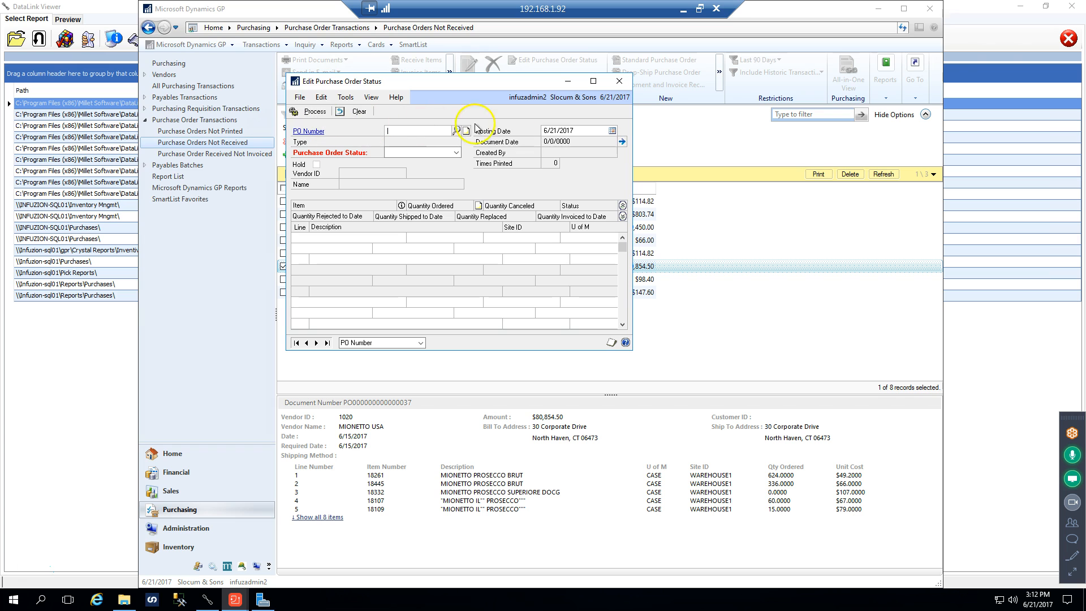
click(620, 82)
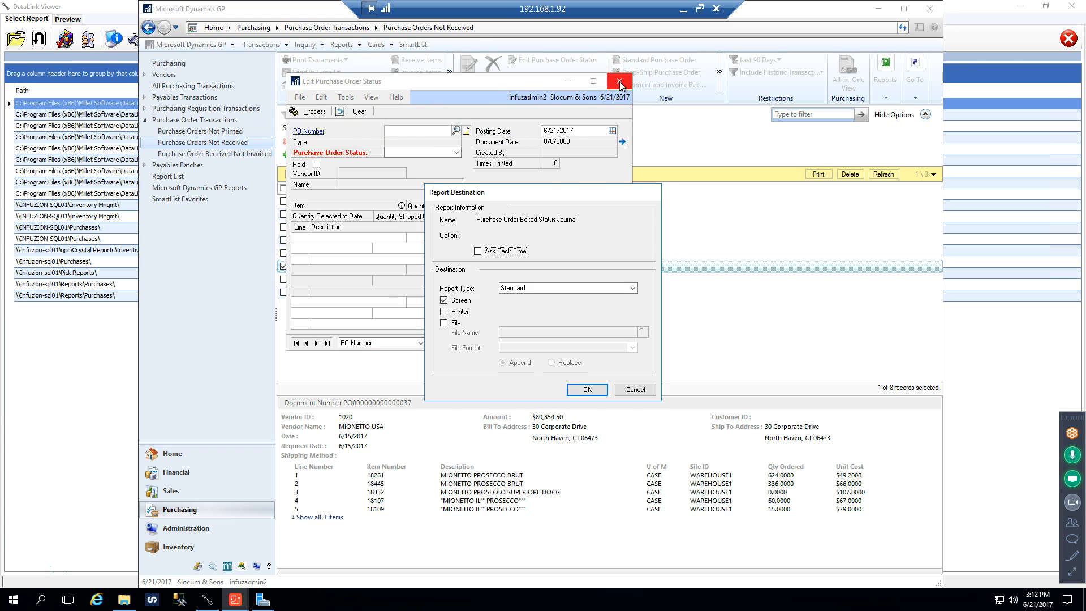
click(580, 388)
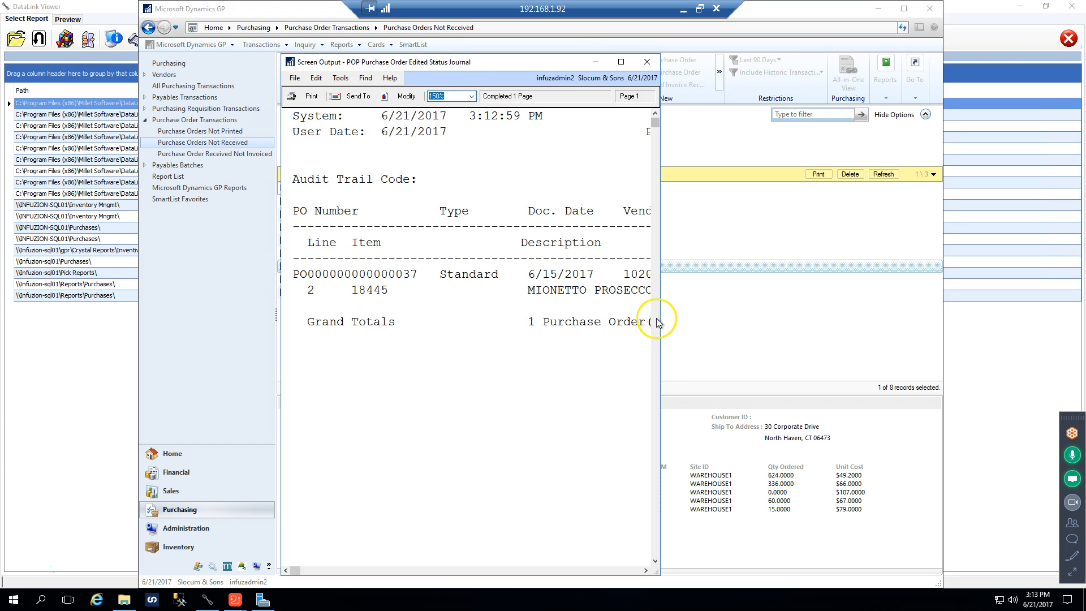
drag(659, 318, 940, 301)
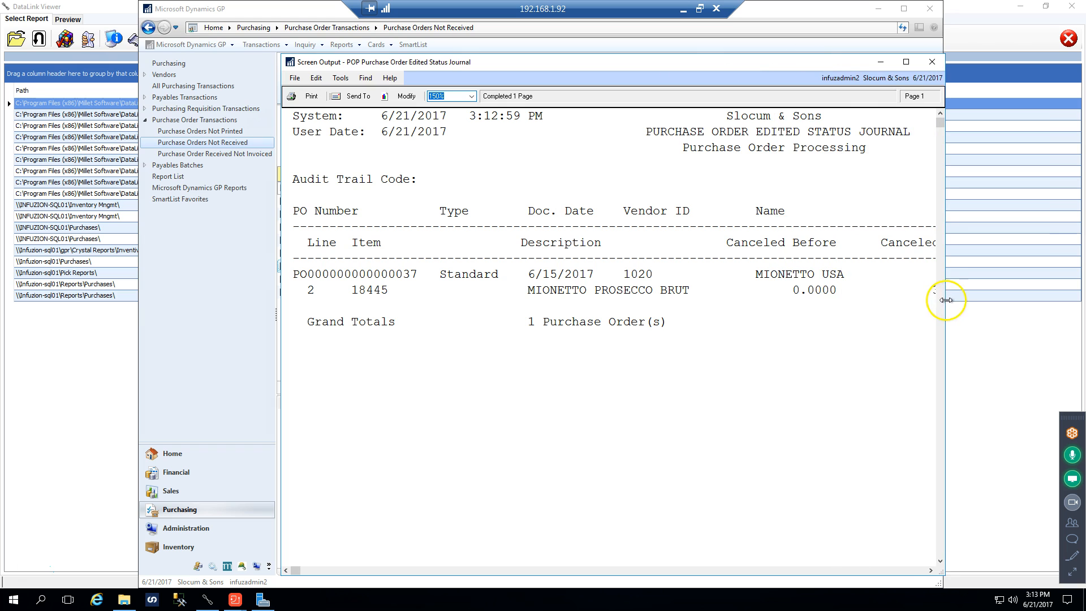
Review the canceled-after and status columns of the Purchase Order Edited Status Journal, and close it plus the distribution detail and variance reports
drag(435, 65, 306, 34)
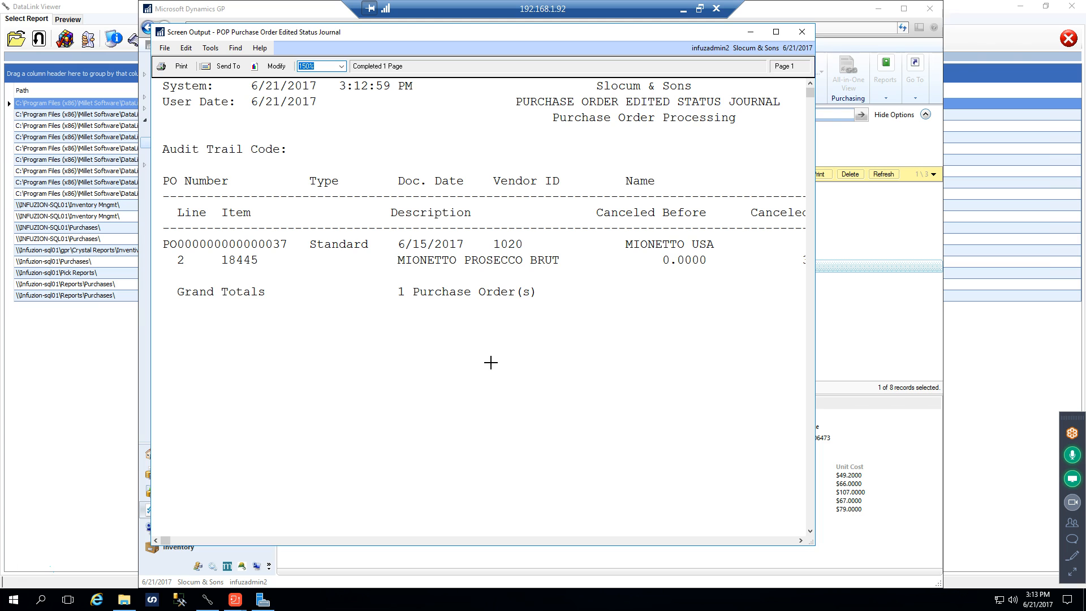
click(771, 541)
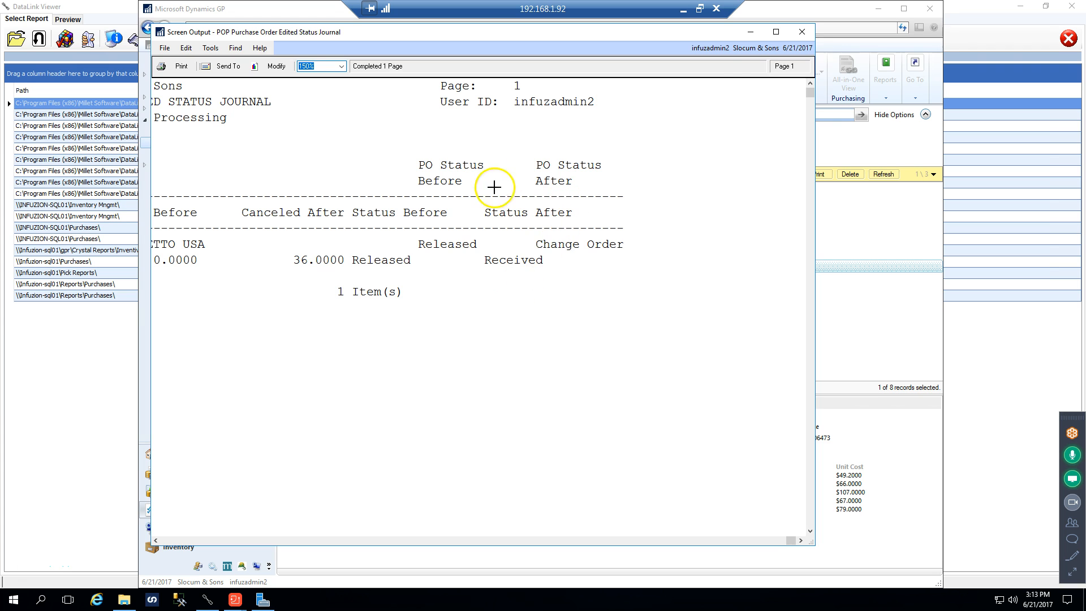
click(800, 33)
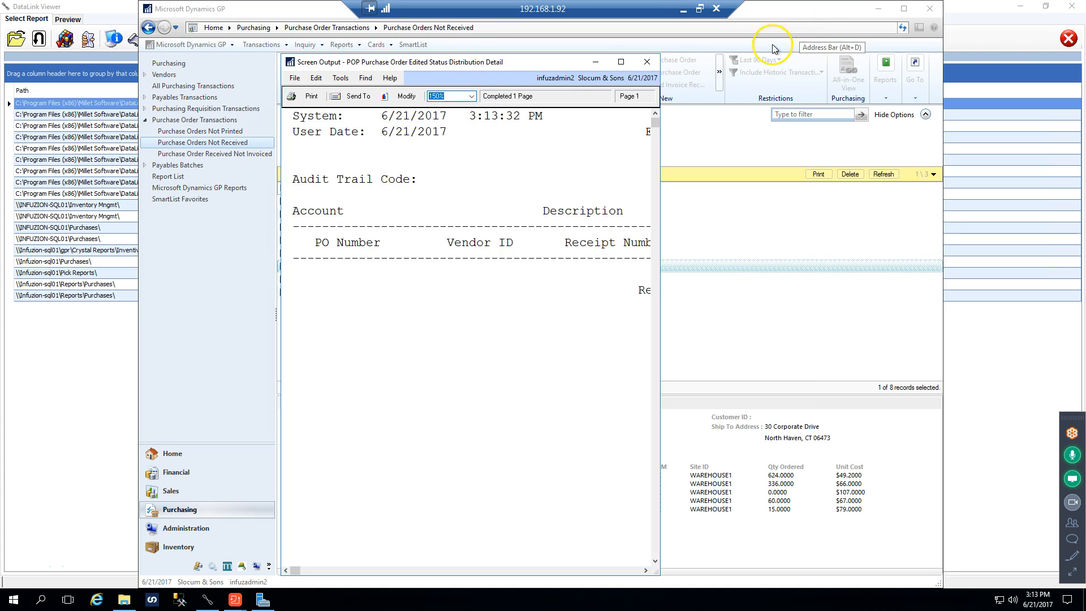
click(647, 62)
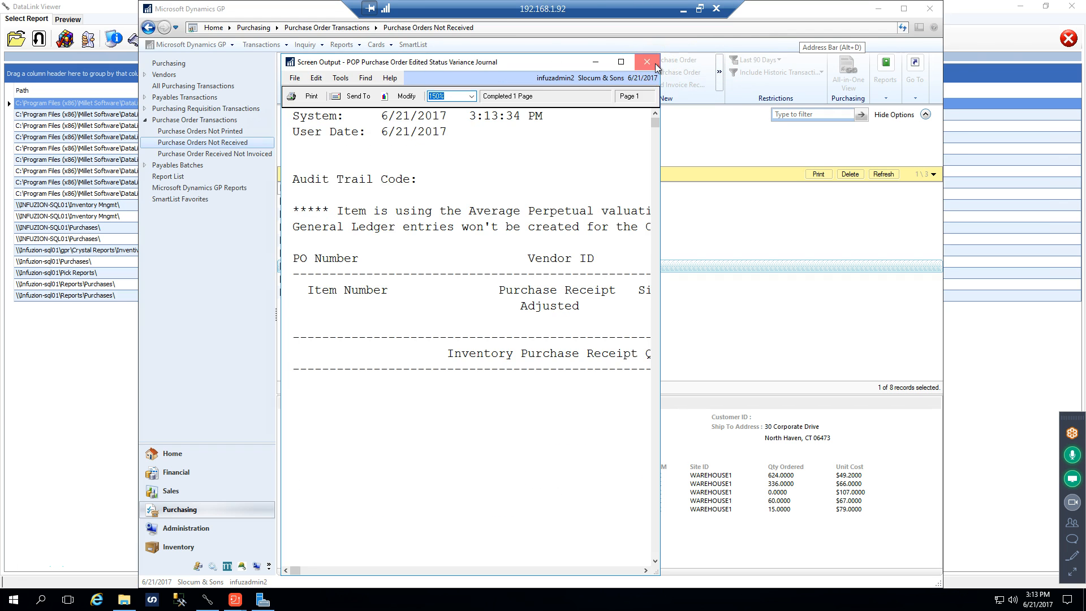
click(647, 62)
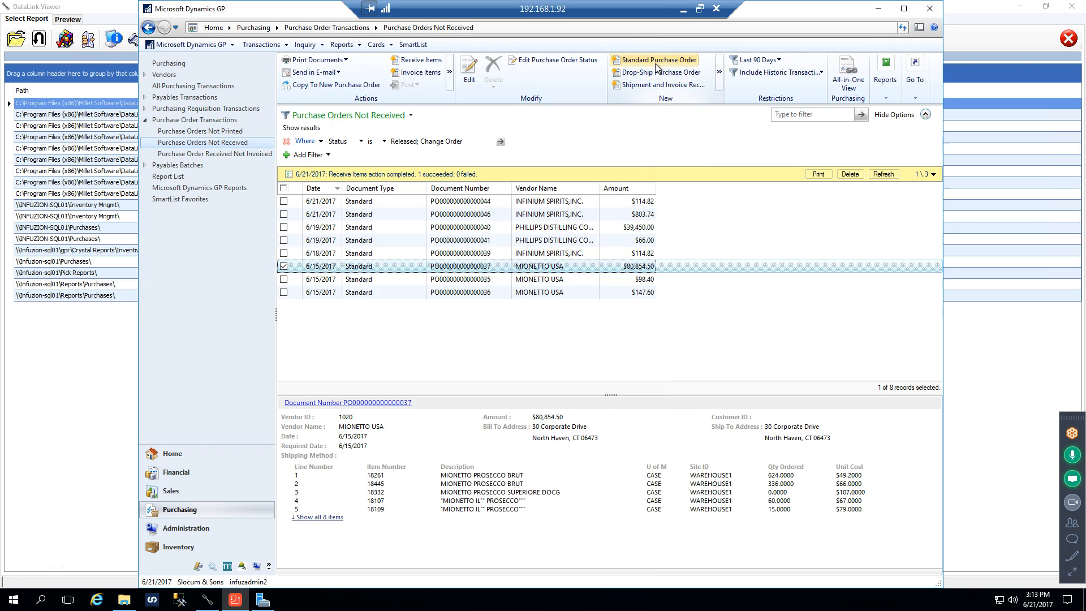
Check the edited line statuses of the MIONETTO USA purchase order, and refresh the not-received list to review its updated order
click(530, 62)
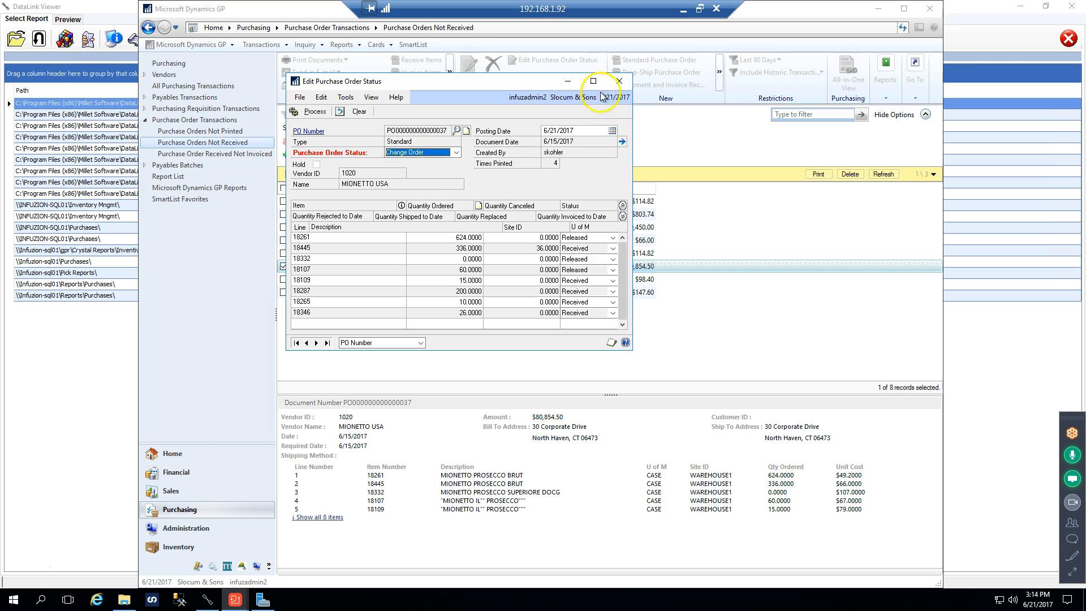
click(624, 82)
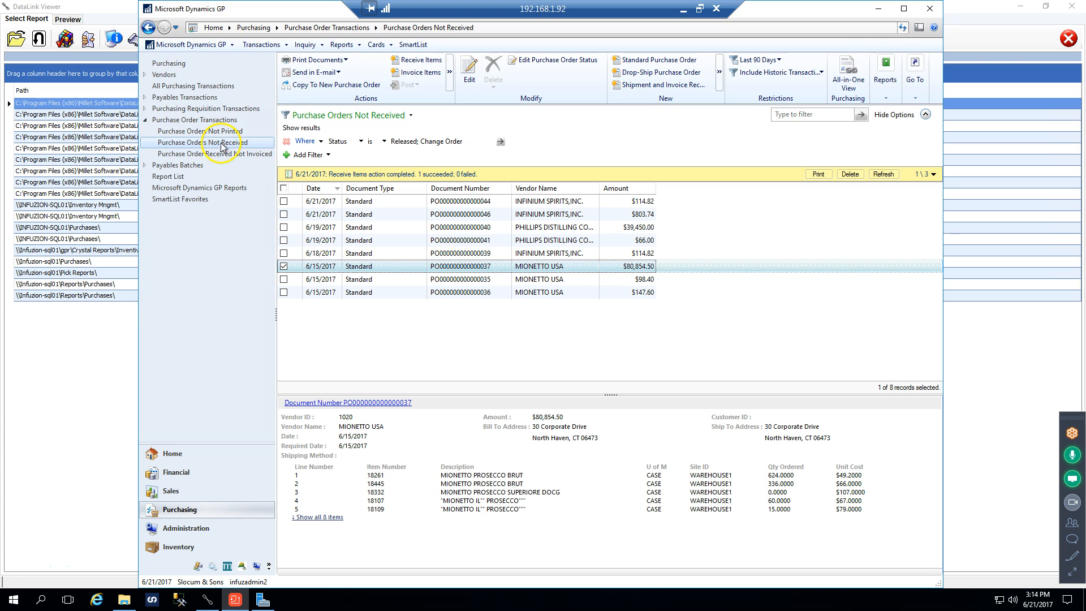
click(902, 28)
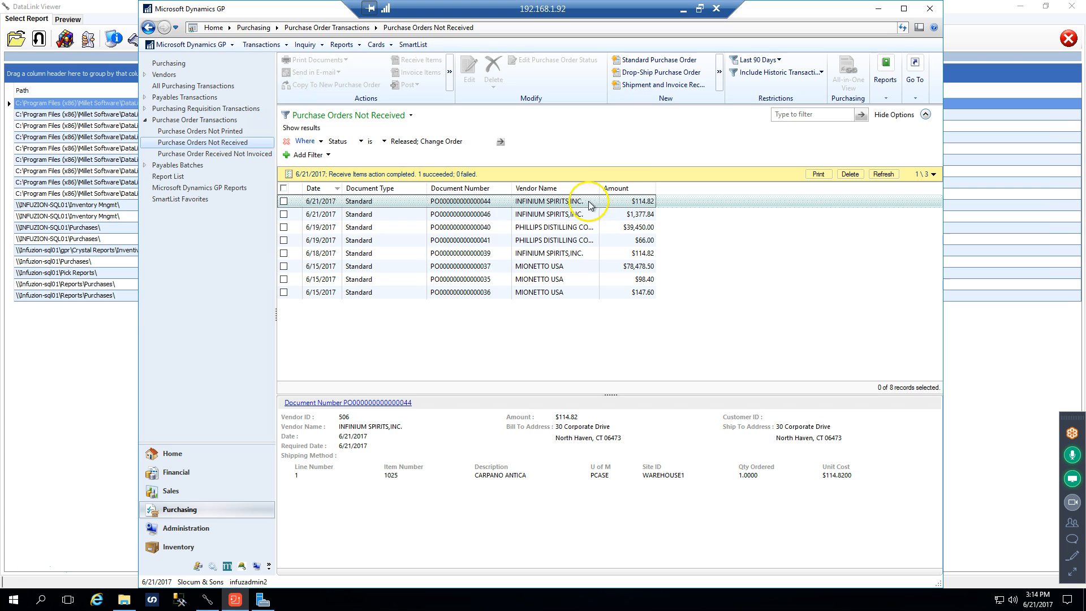
click(470, 218)
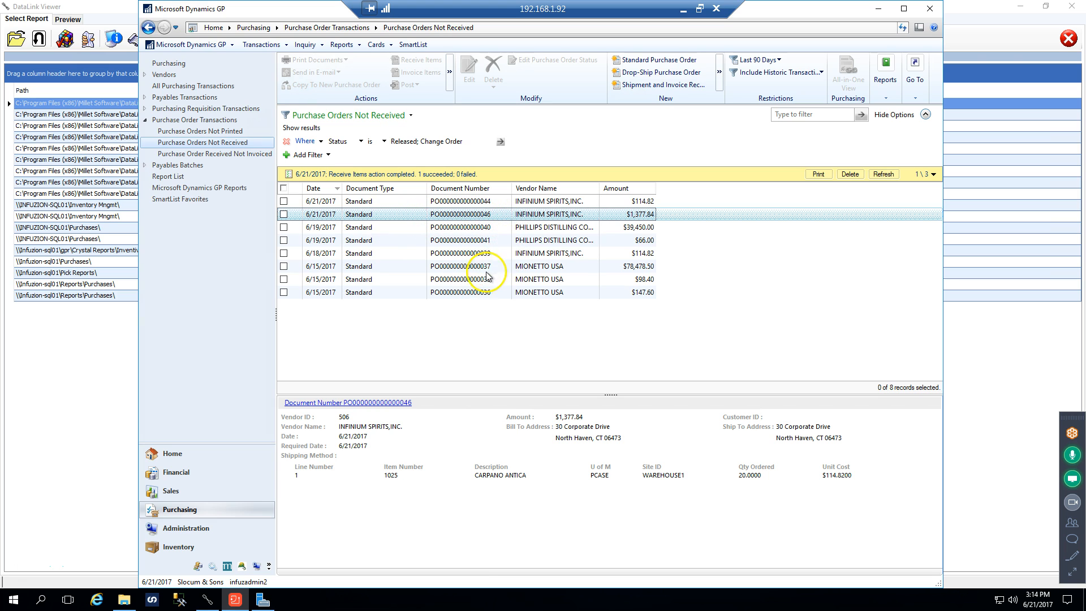
click(468, 269)
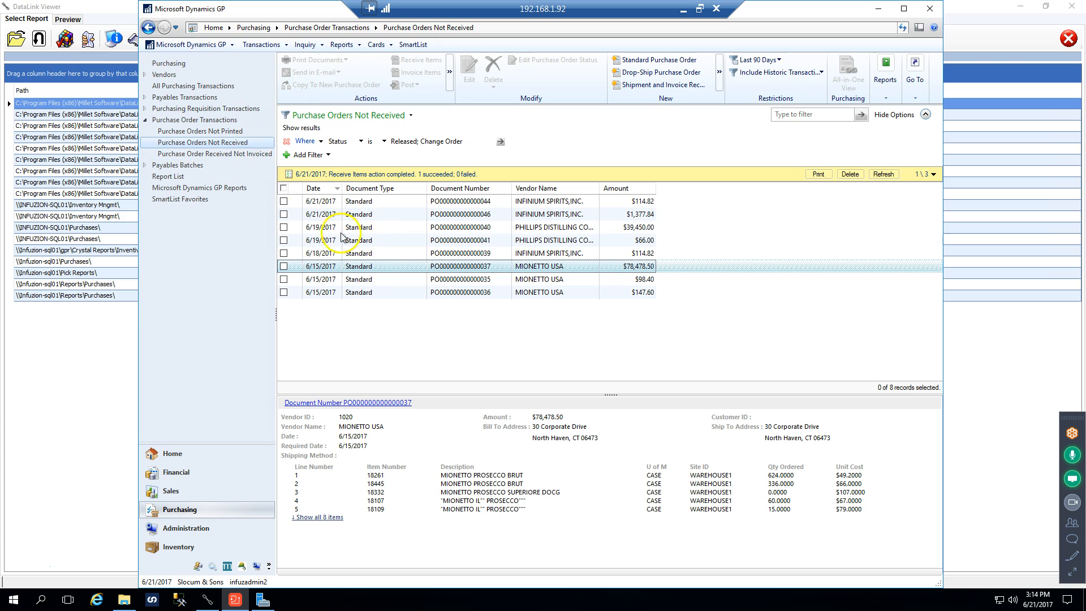
Open the Purchase Order Received Not Invoiced list, and mark and unmark the $614.00 order to view its available actions
click(219, 155)
click(261, 159)
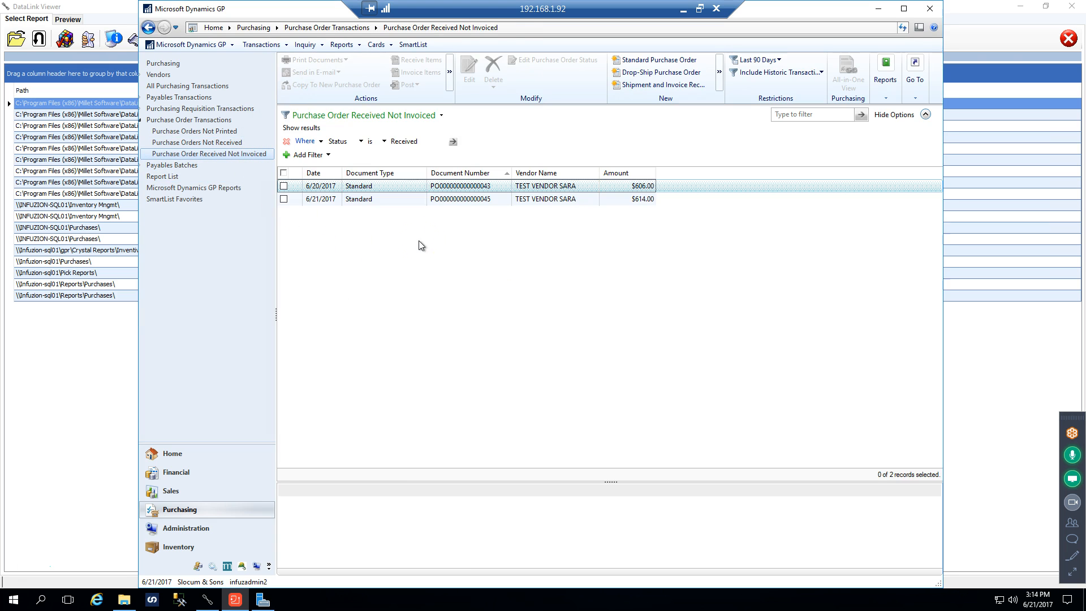
click(413, 145)
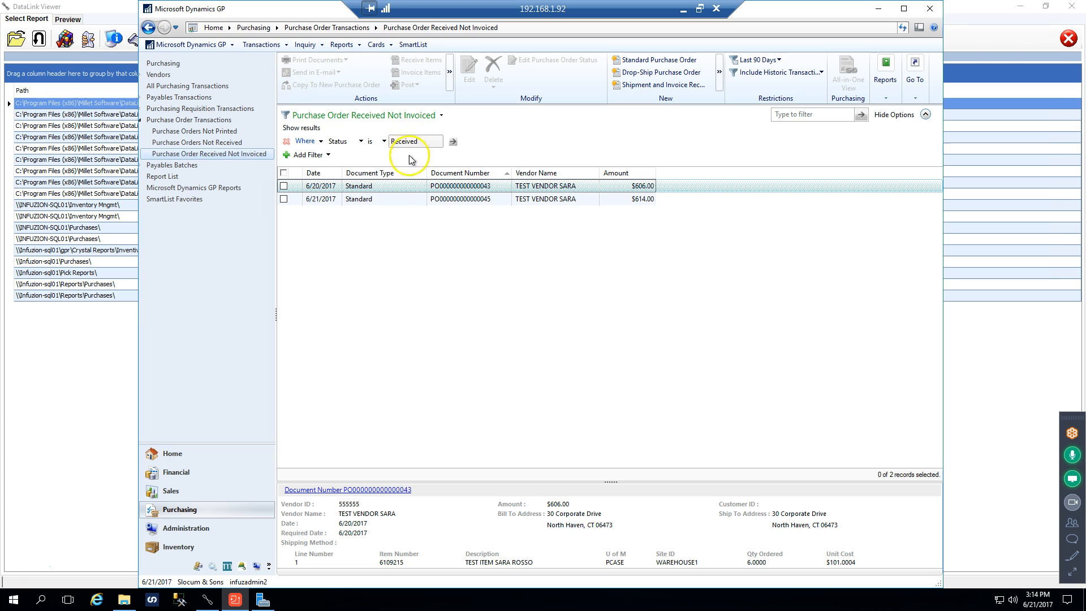
click(283, 199)
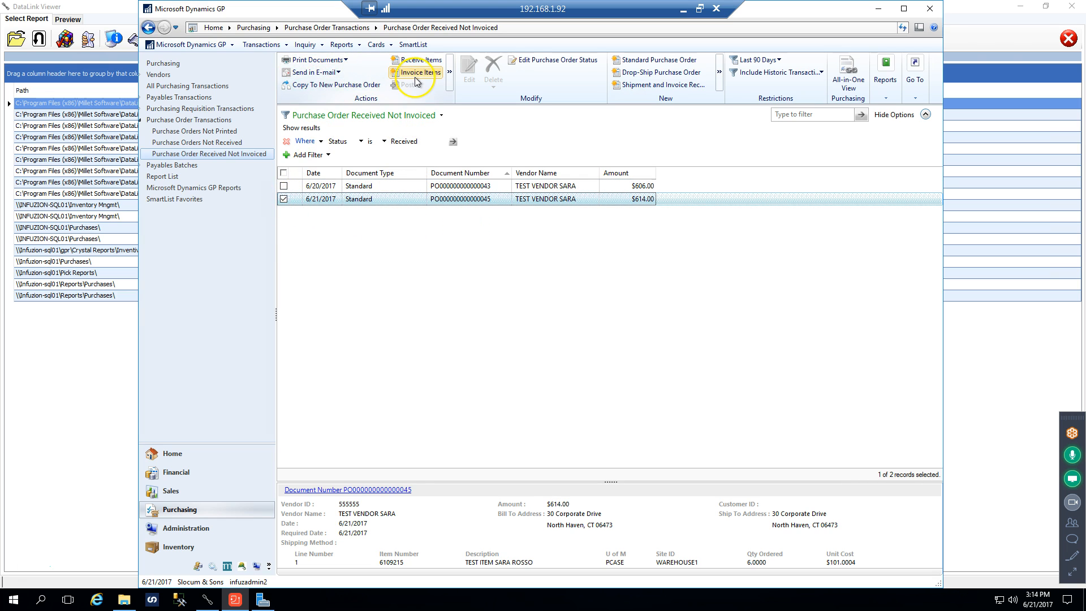
click(283, 199)
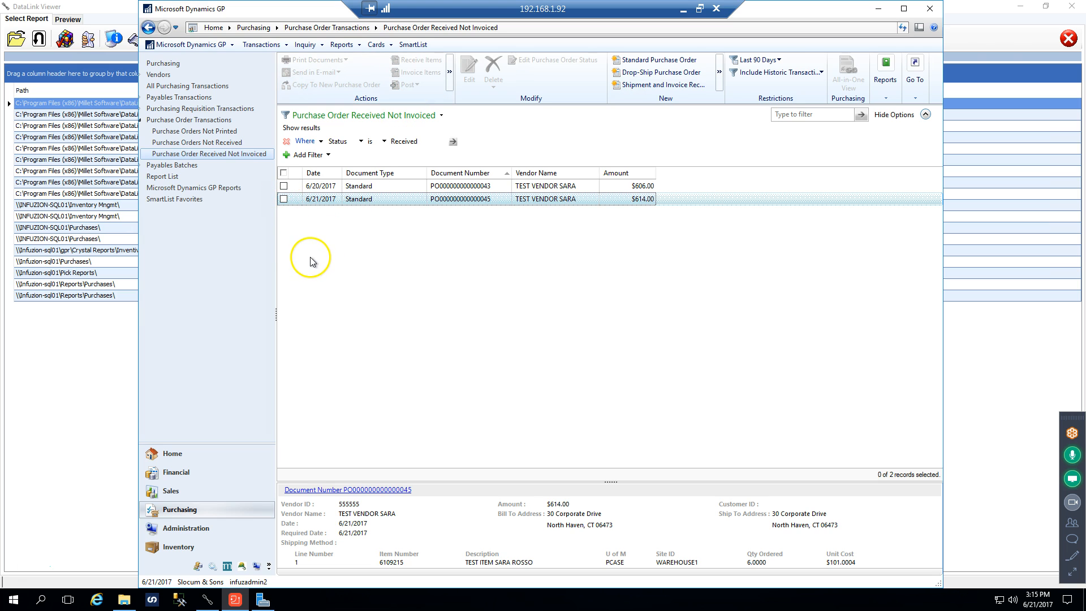
Review the invoiceable items of the $78,478.50 MIONETTO USA order in the not-received list, and discard the invoice without invoicing them
click(222, 143)
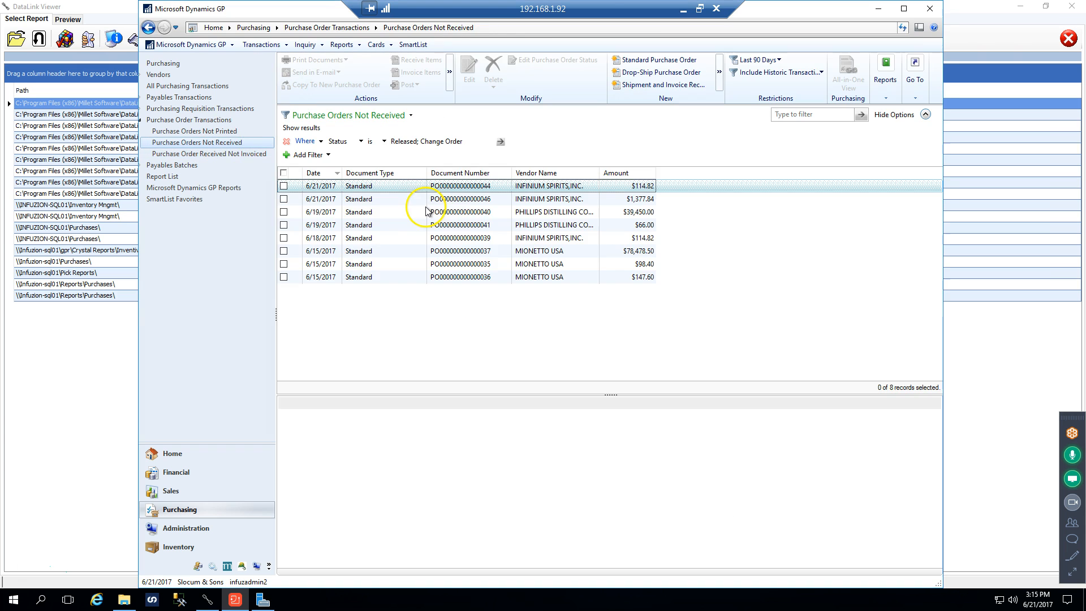
click(283, 250)
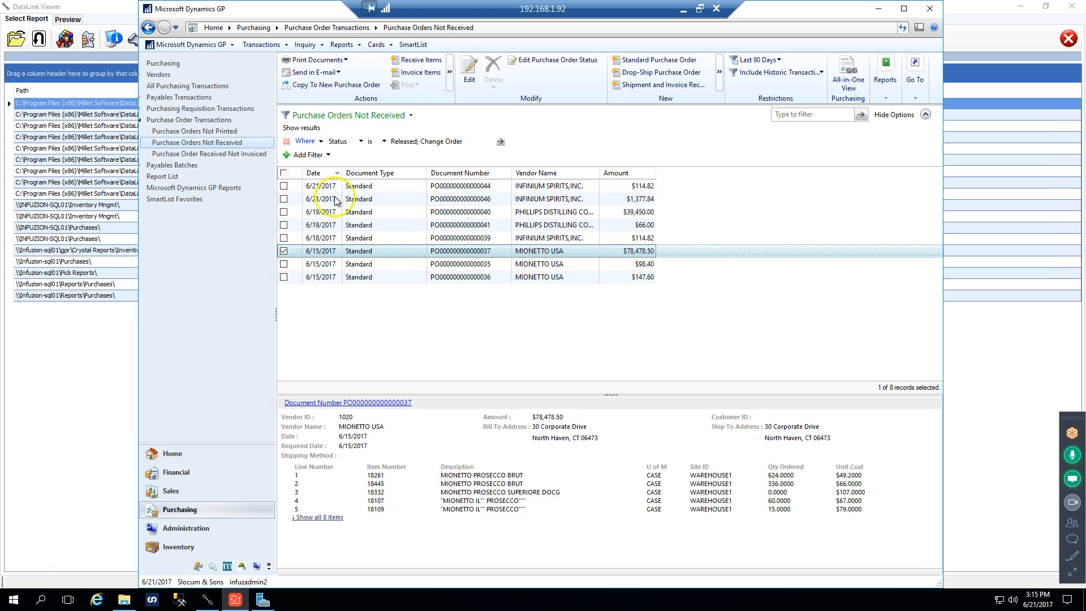
click(414, 73)
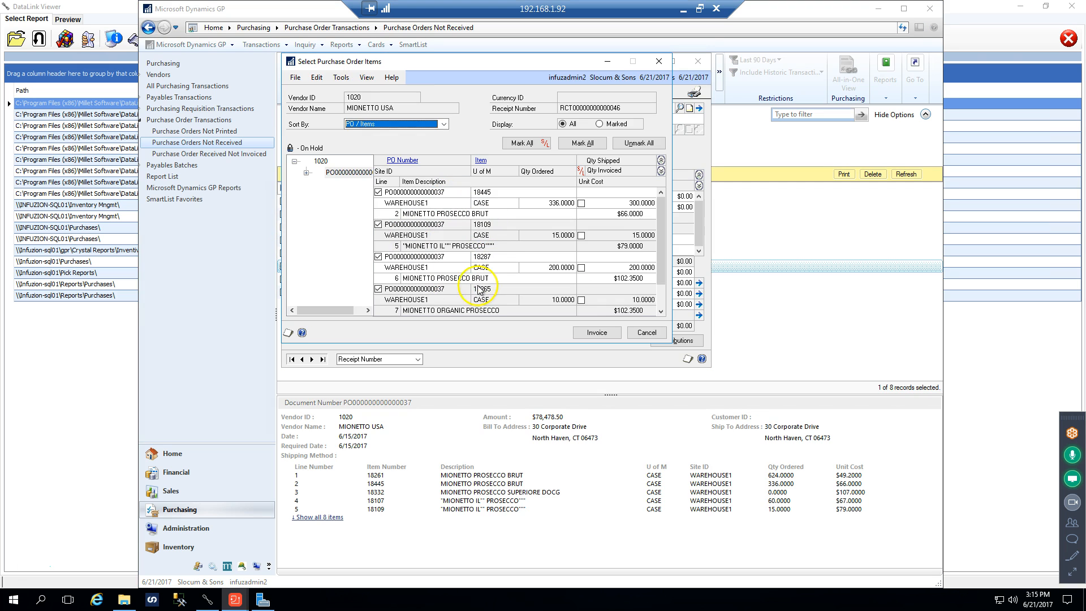
click(661, 311)
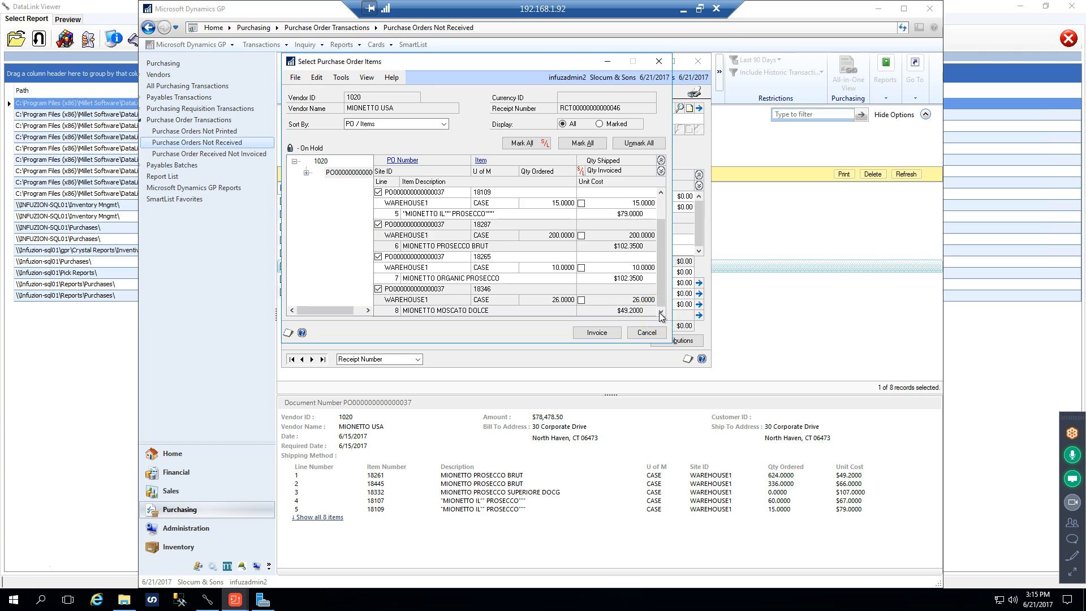
drag(660, 284, 663, 248)
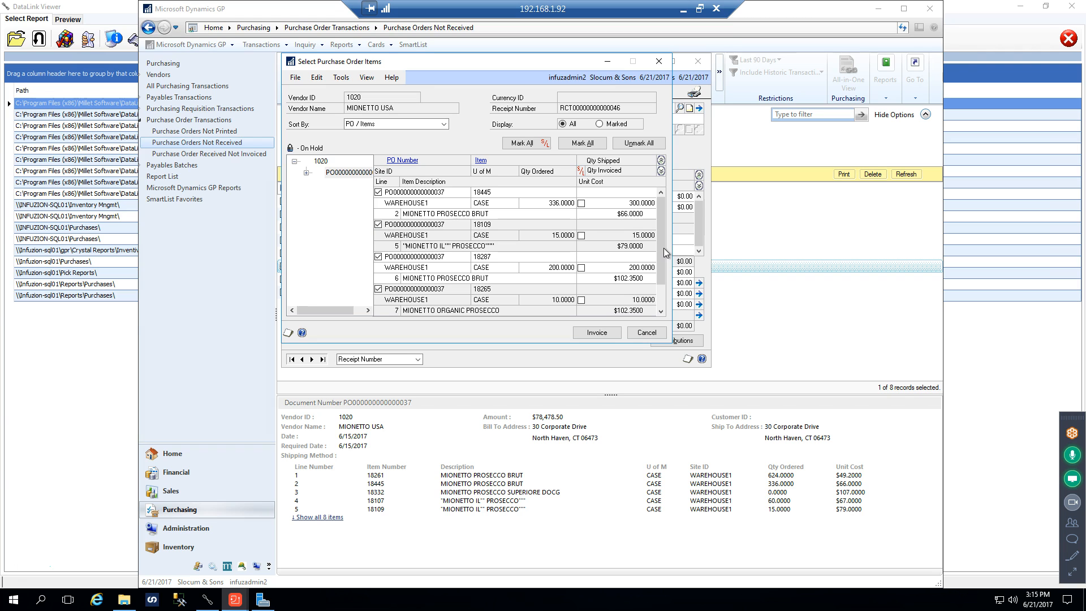
click(664, 64)
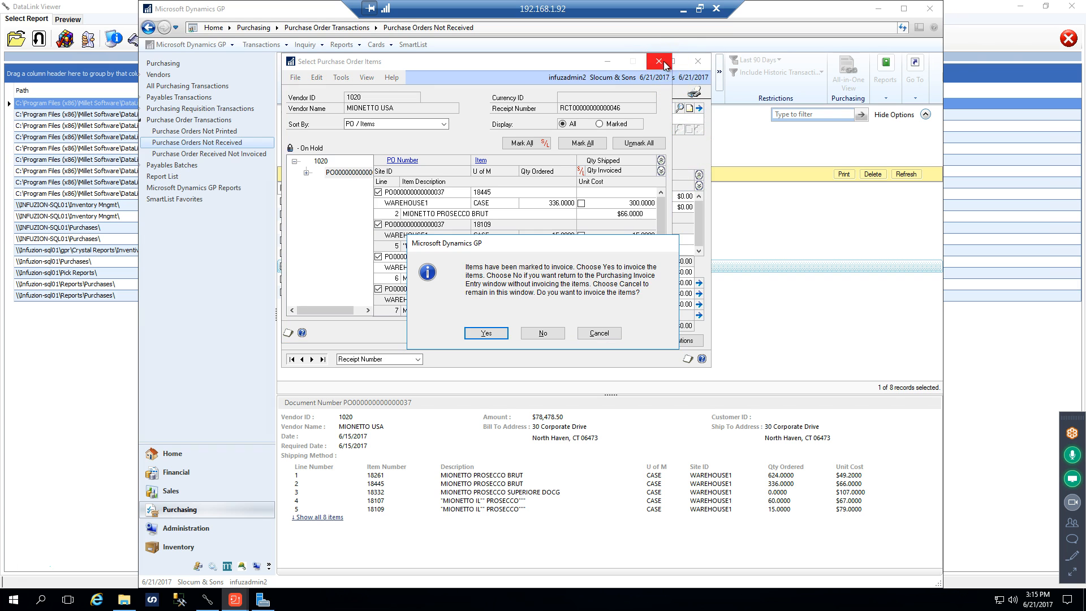
click(543, 333)
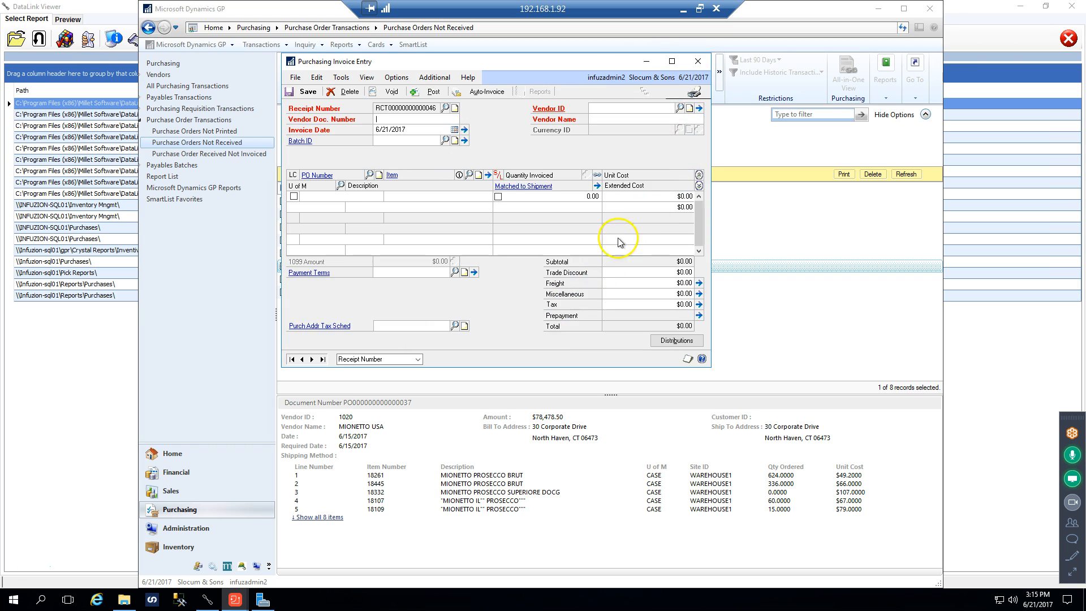
click(696, 65)
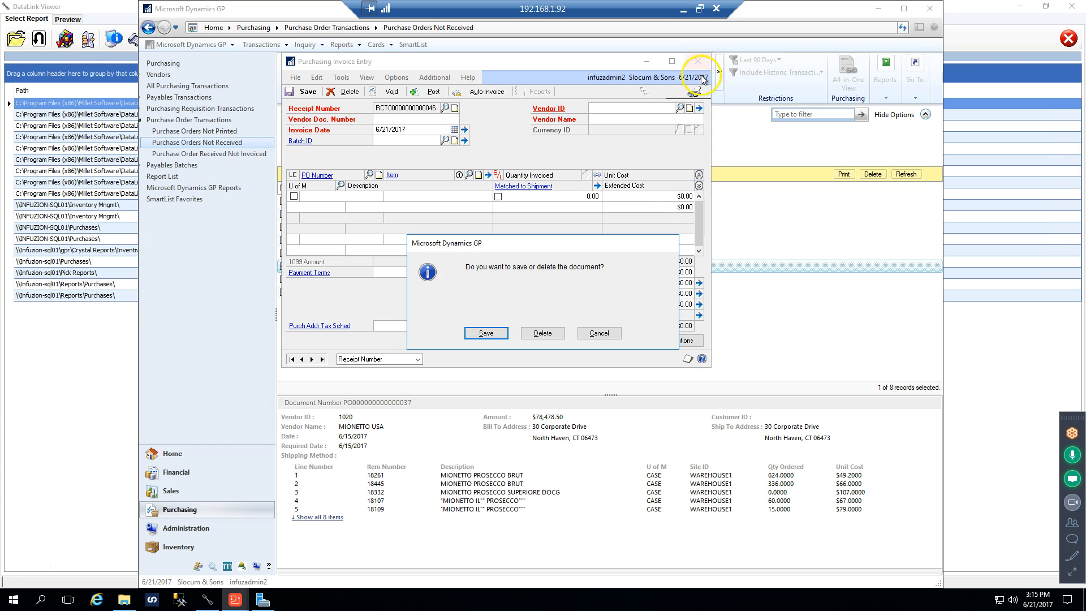
click(542, 336)
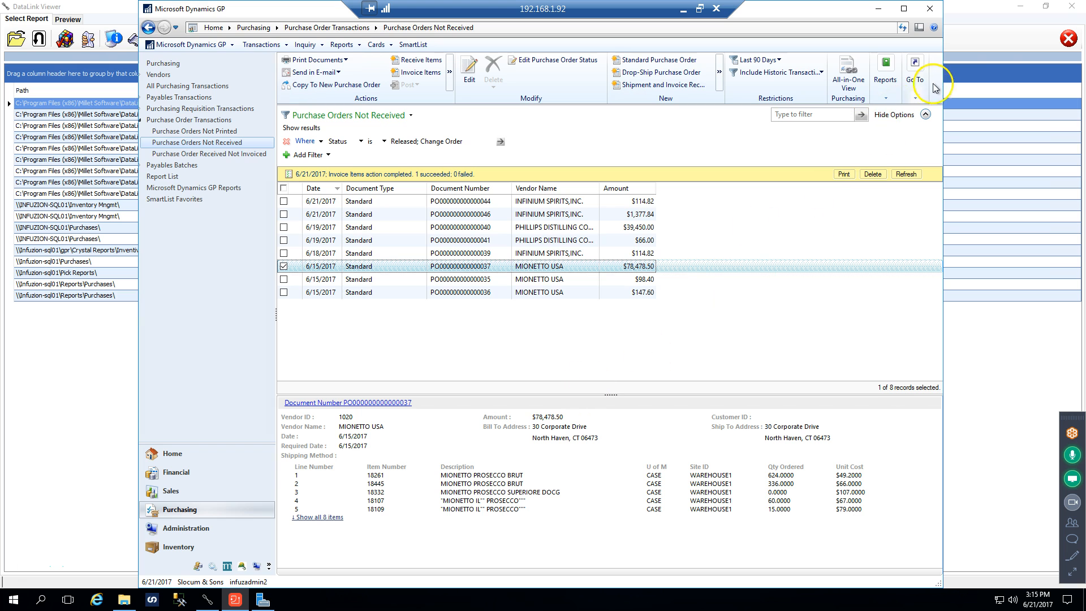
Switch to File Explorer and open Receiving Detail Report by PO.rpt from the Purchases folder
click(208, 600)
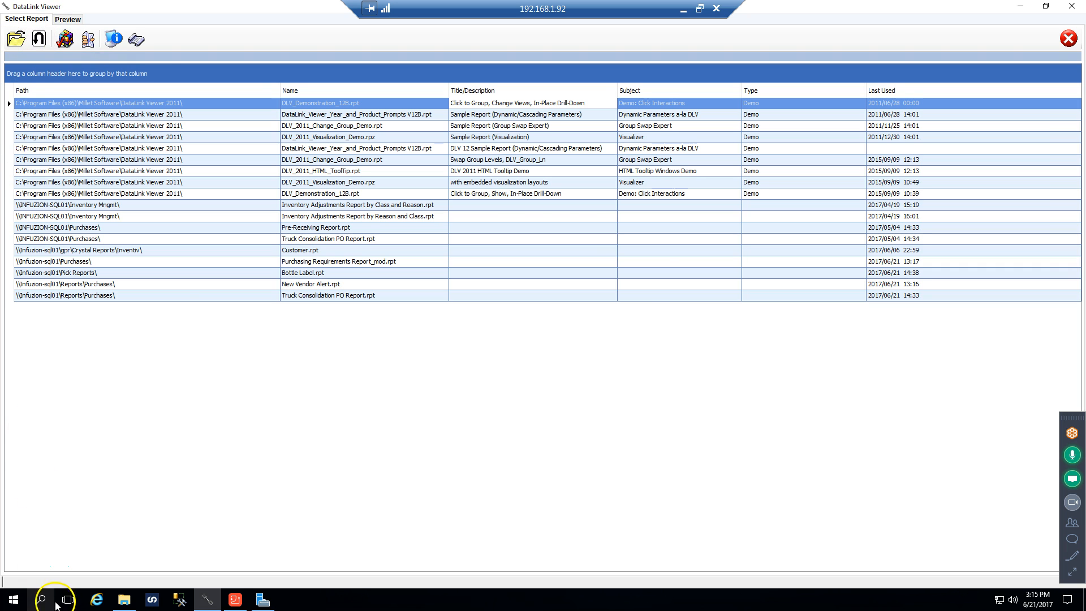
click(129, 603)
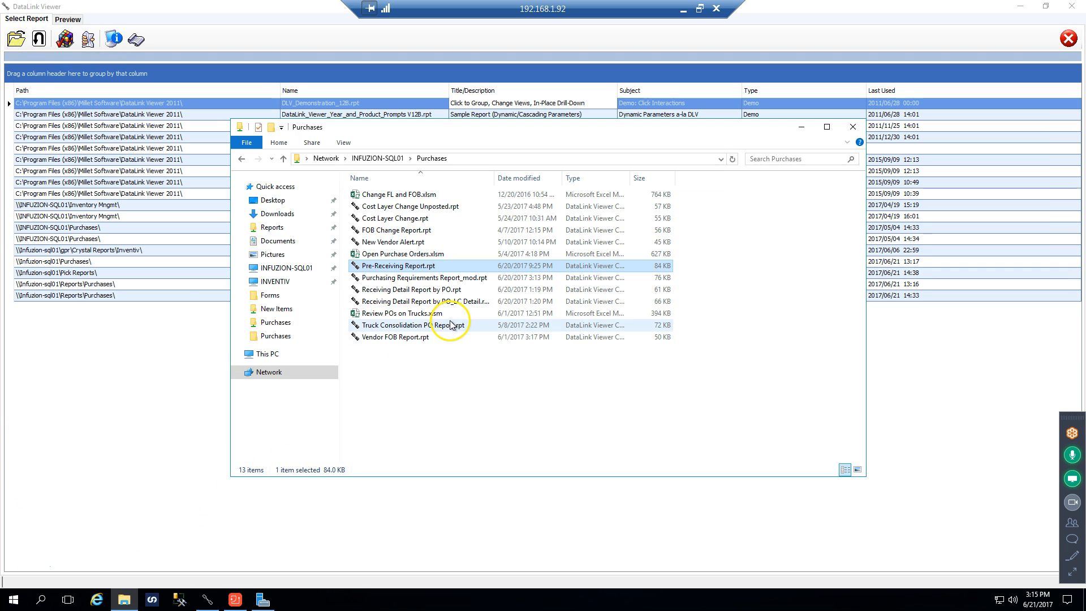
click(389, 289)
double_click(389, 290)
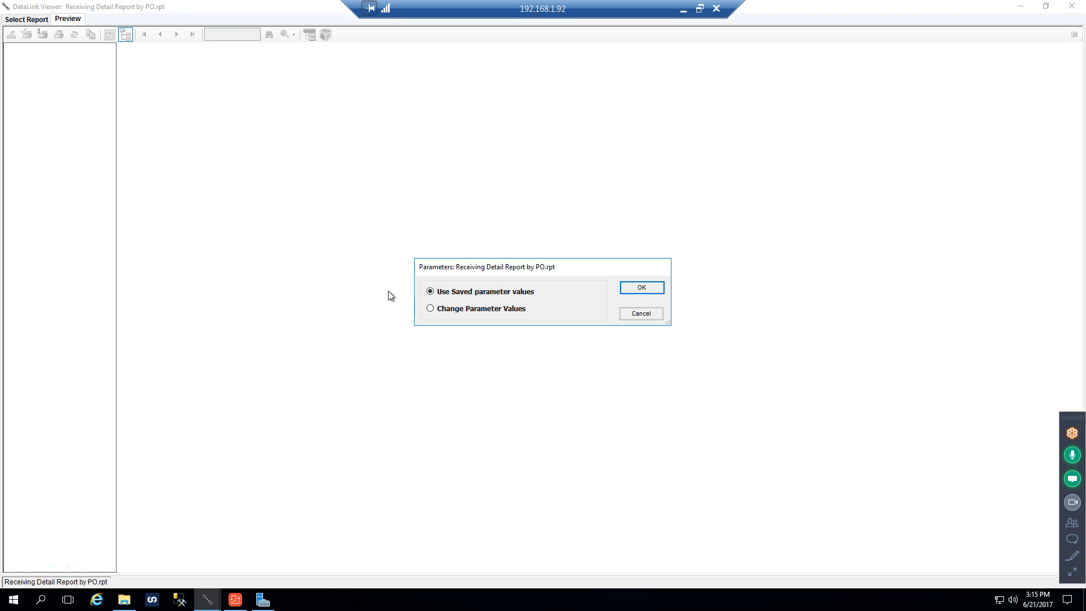
Run the receiving report with changed parameter values, keeping the saved date range and leaving the optional P.O. number blank
click(511, 311)
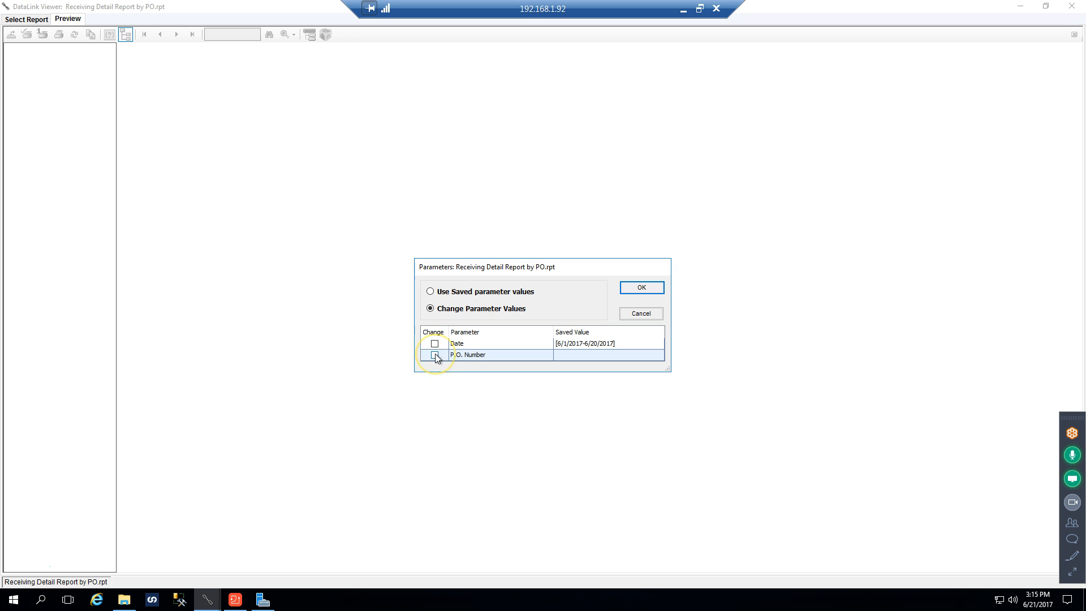
click(641, 287)
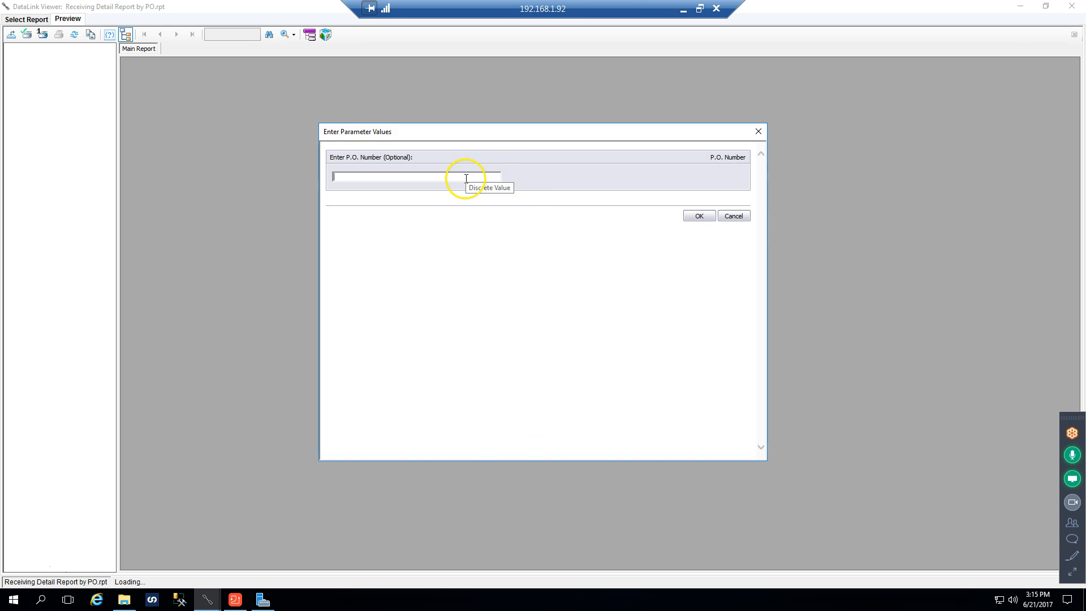
click(698, 216)
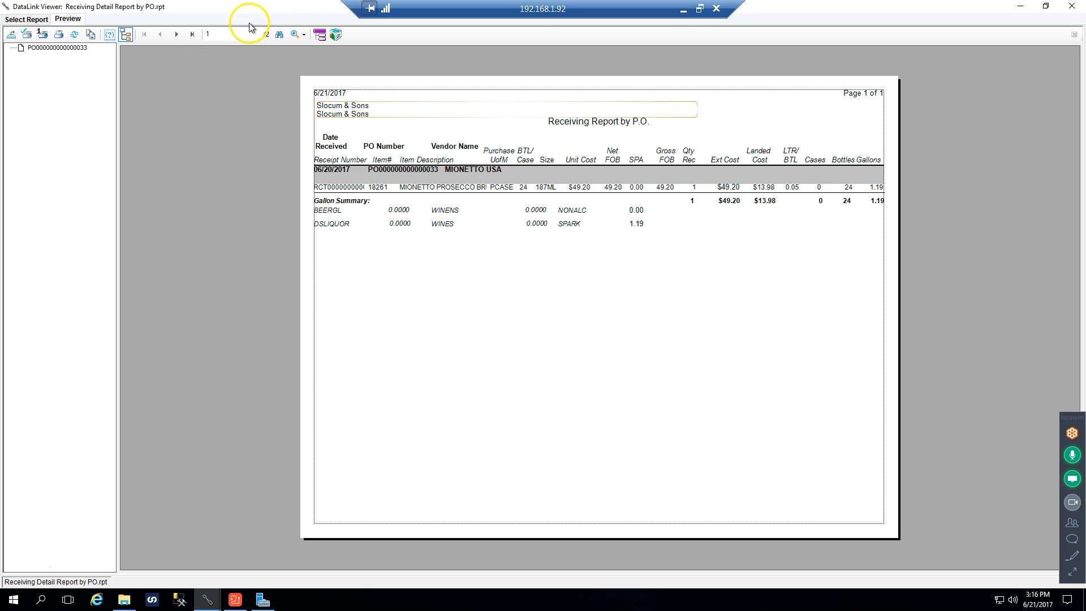
Examine both pages of the Receiving Report by P.O., including the costs and gallon summary, and close the report
click(176, 35)
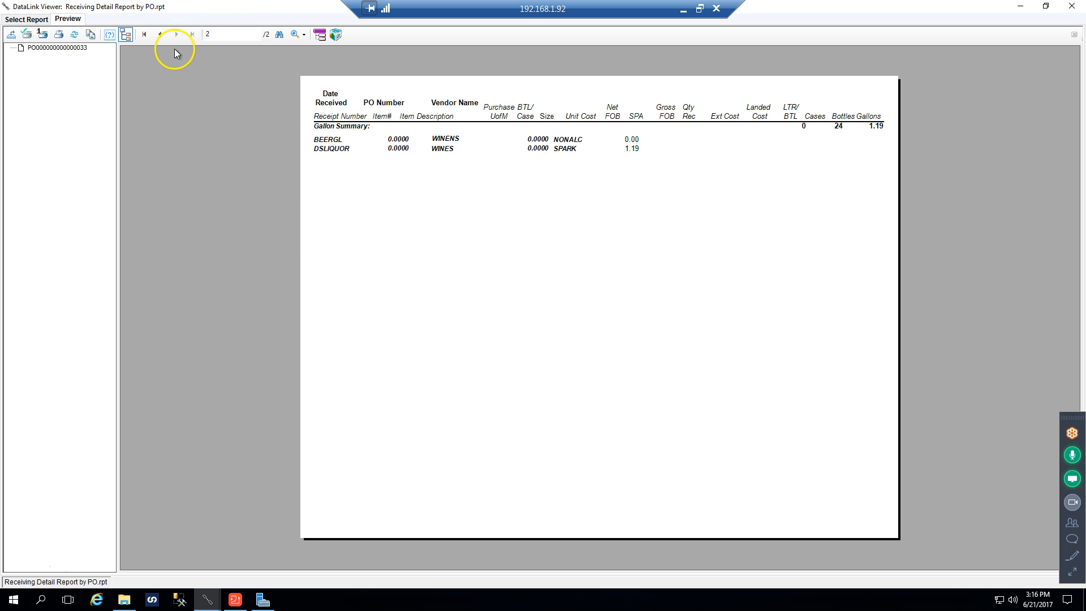
click(160, 34)
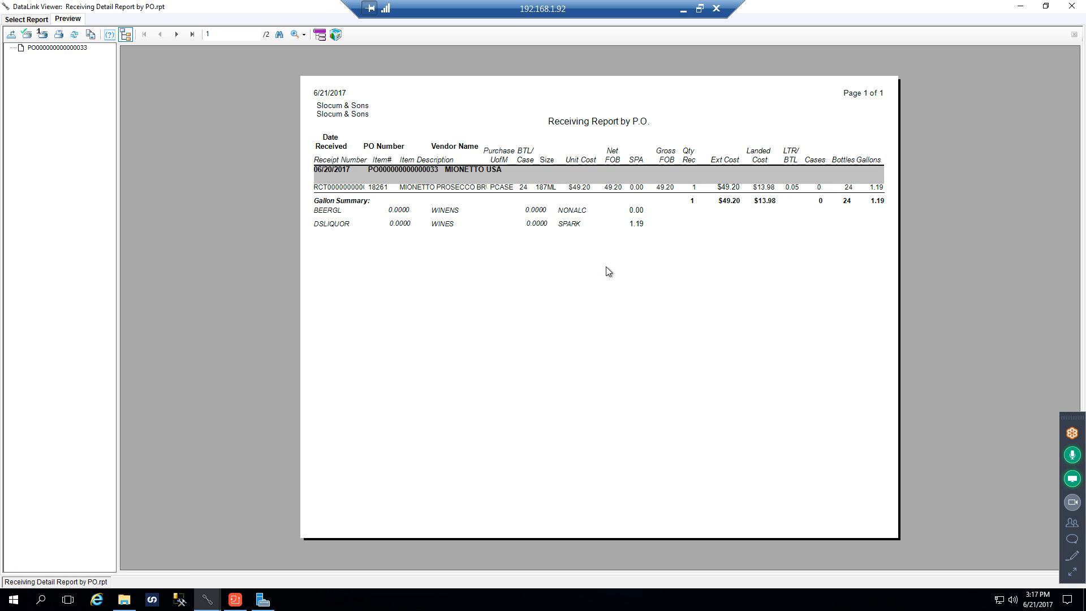
click(551, 304)
click(683, 201)
click(681, 217)
click(676, 294)
click(1067, 10)
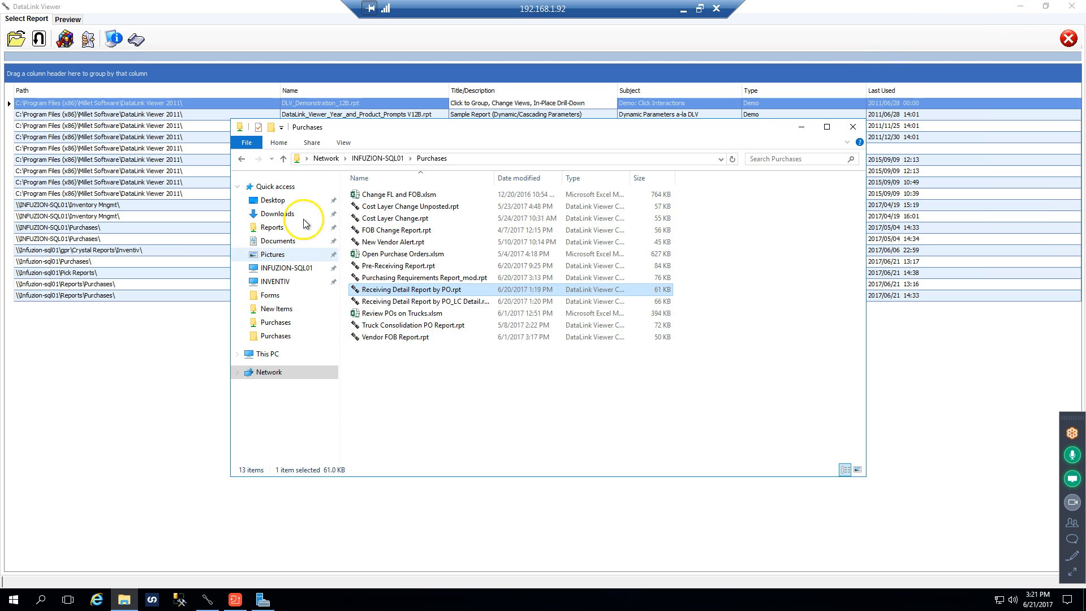
Open Receiving Detail Report Sales Managers OOS.rpt from the Sales Managers folder on INFUZION-SQL01
click(378, 159)
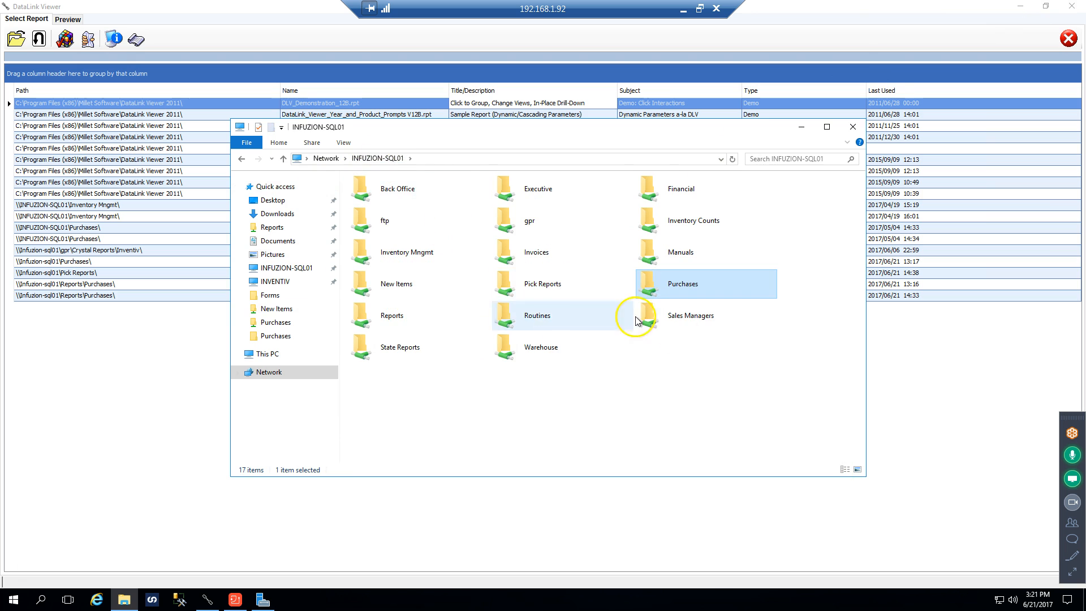
double_click(690, 321)
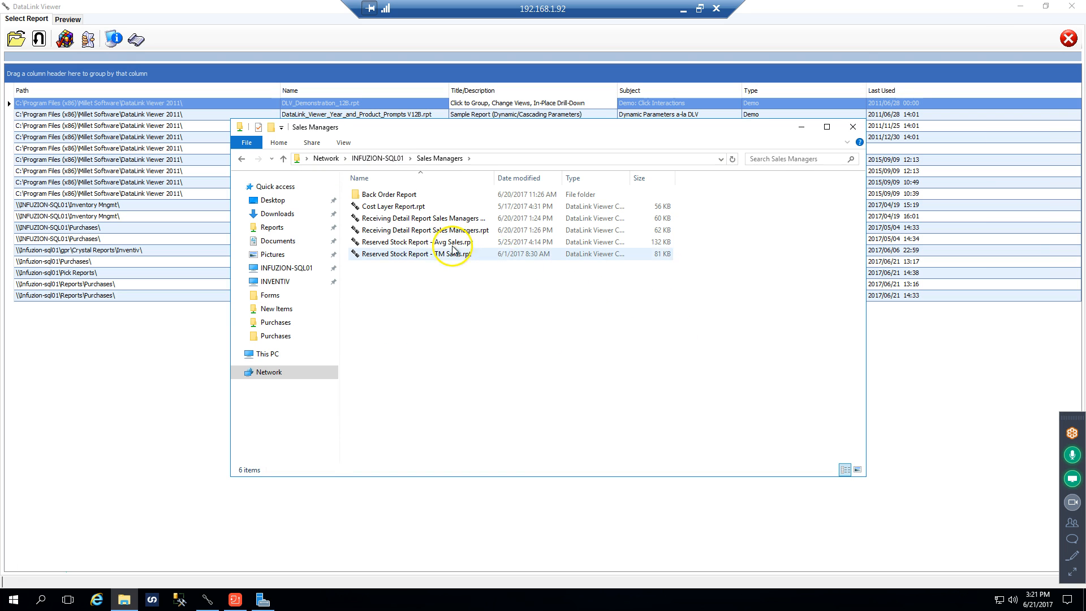
click(414, 221)
double_click(415, 223)
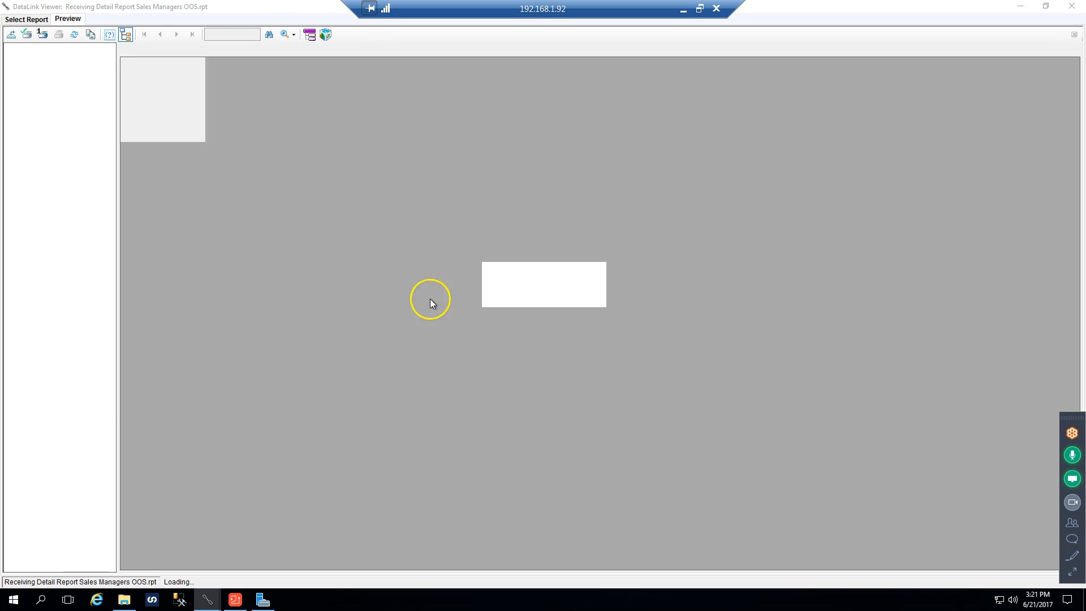
Run the Sales Managers OOS receiving report for the date range 6/1/2017 to 6/21/2017 and close it
click(509, 193)
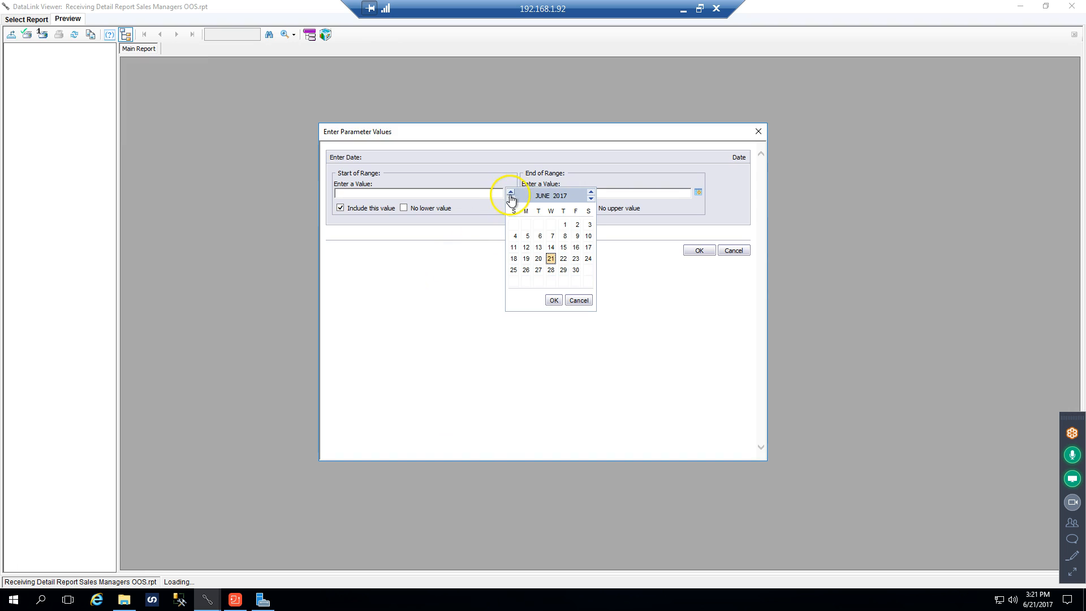
click(564, 227)
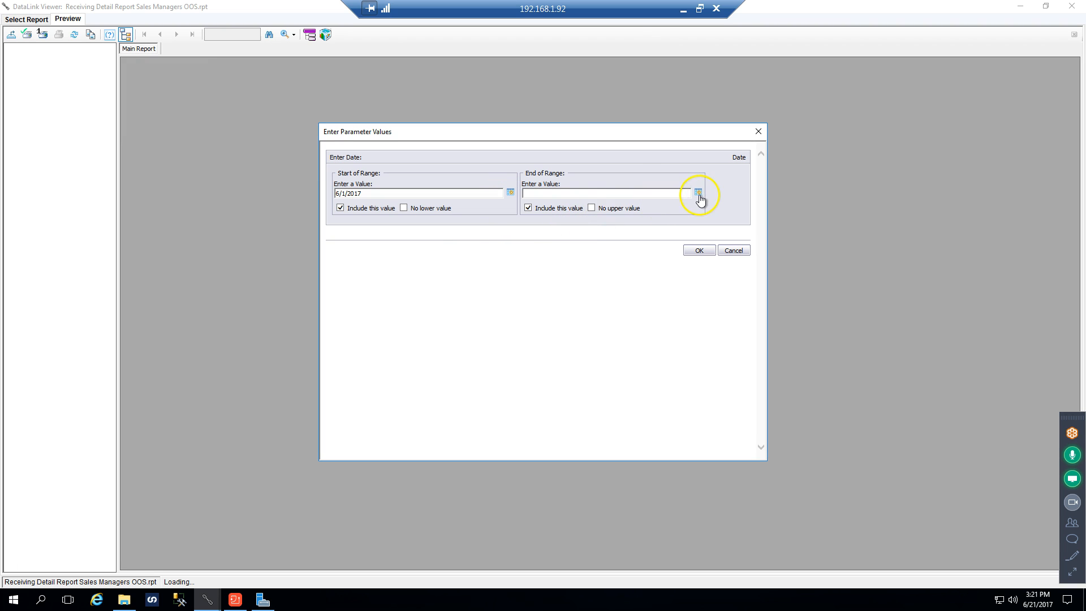
click(699, 195)
click(649, 259)
click(697, 250)
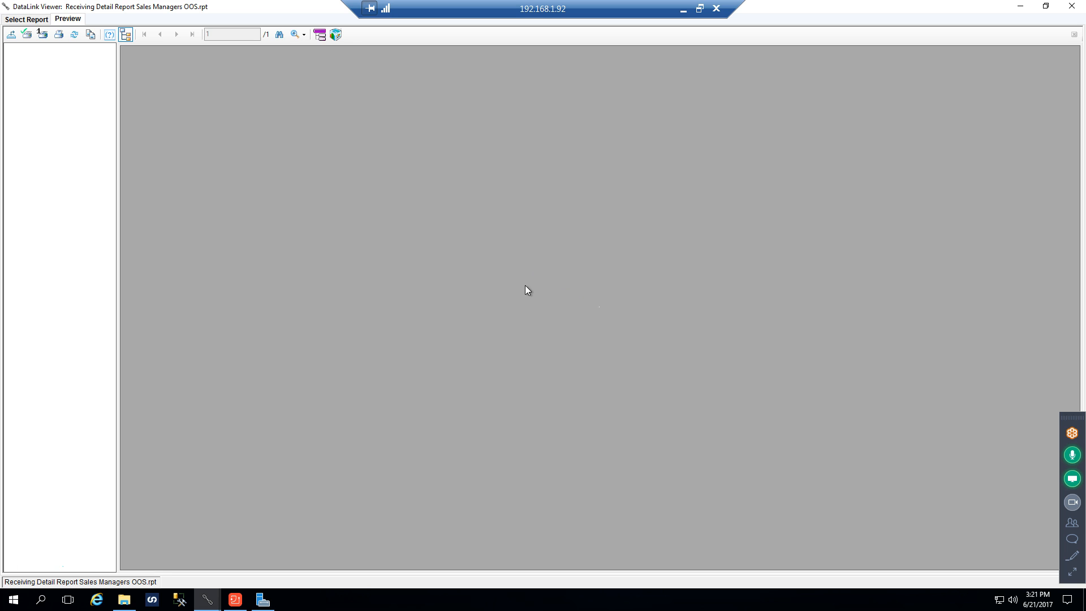
click(1080, 5)
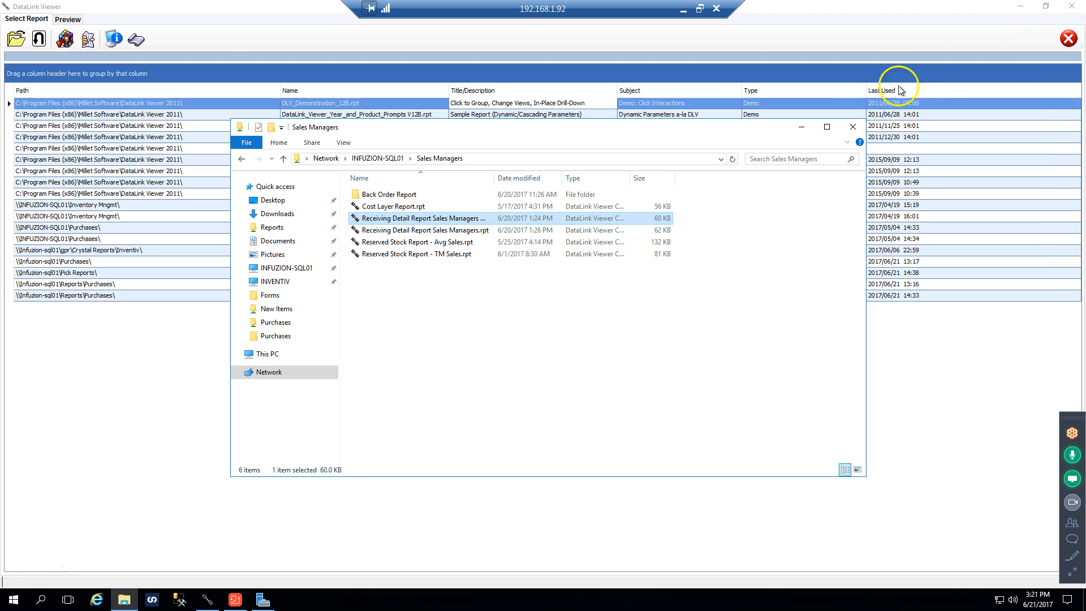
Open Receiving Detail Report Sales Managers.rpt and run it with 6/21/2017 as both the start and end date
click(443, 233)
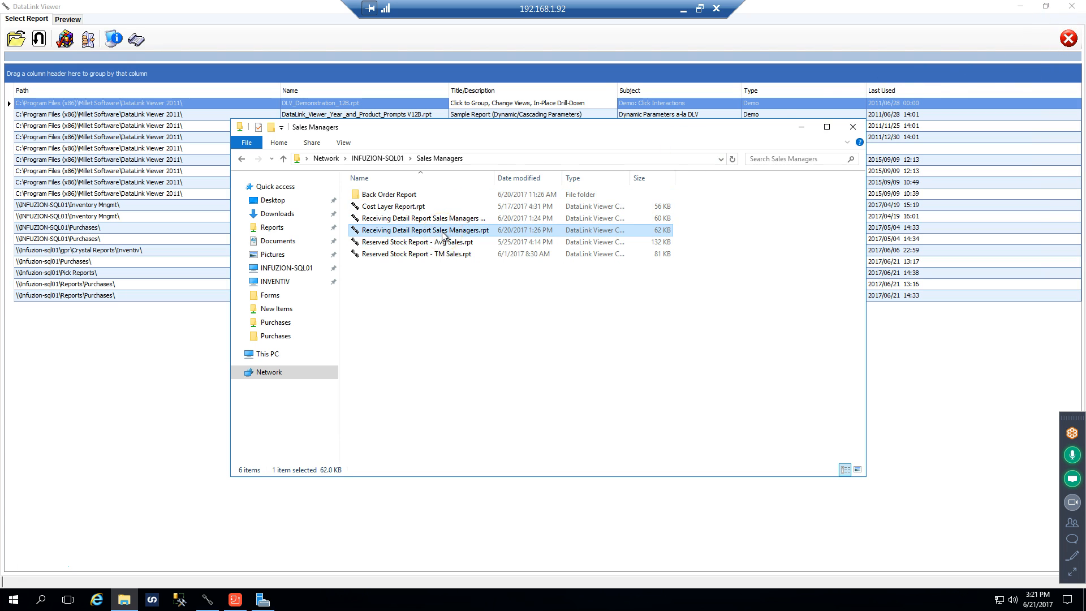
double_click(443, 232)
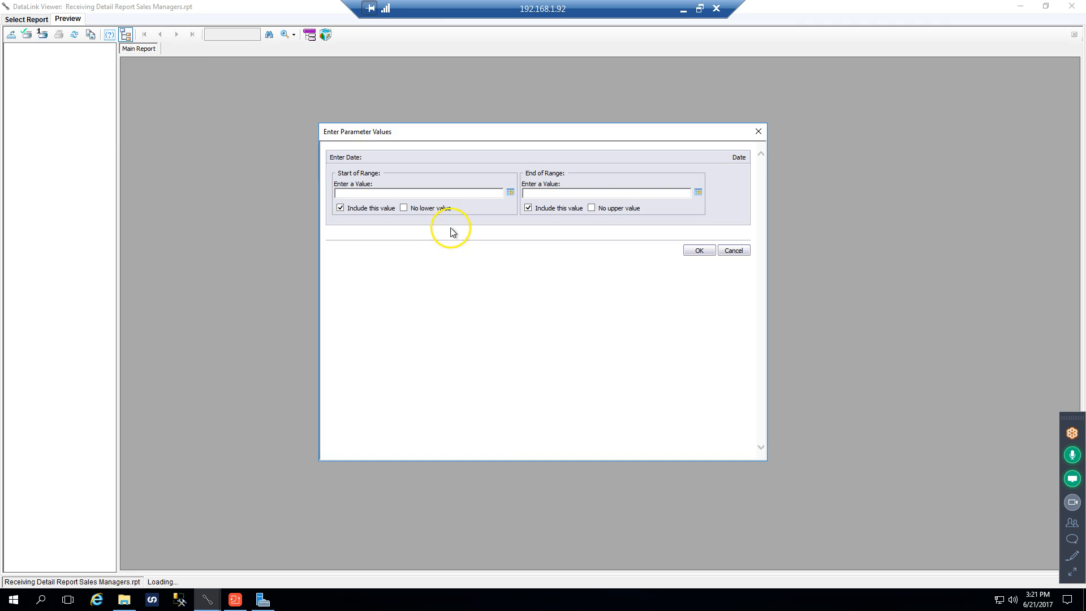
click(510, 193)
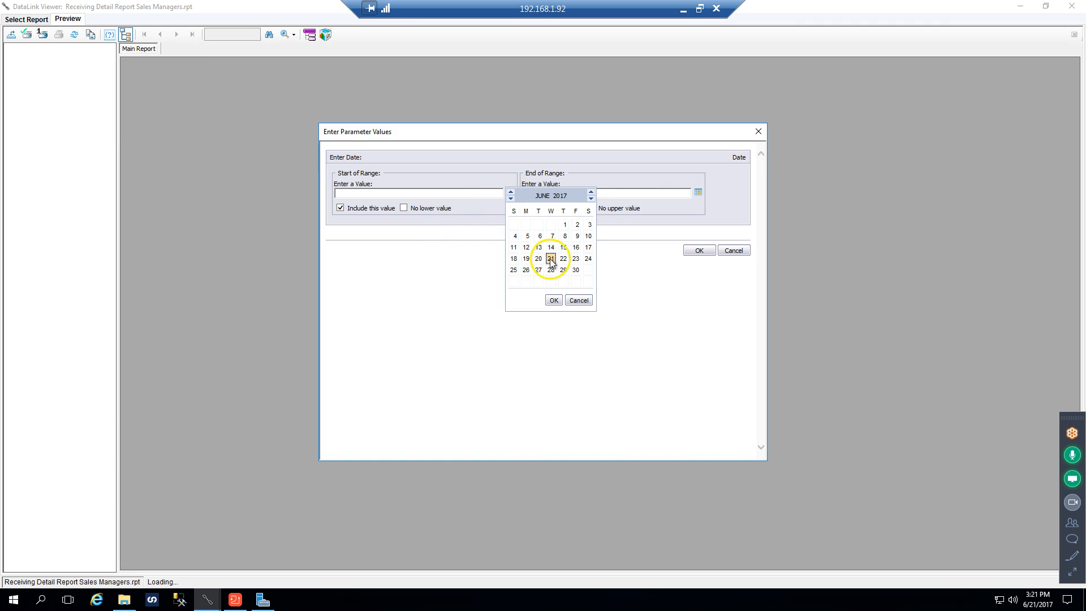
double_click(550, 258)
click(697, 193)
double_click(644, 253)
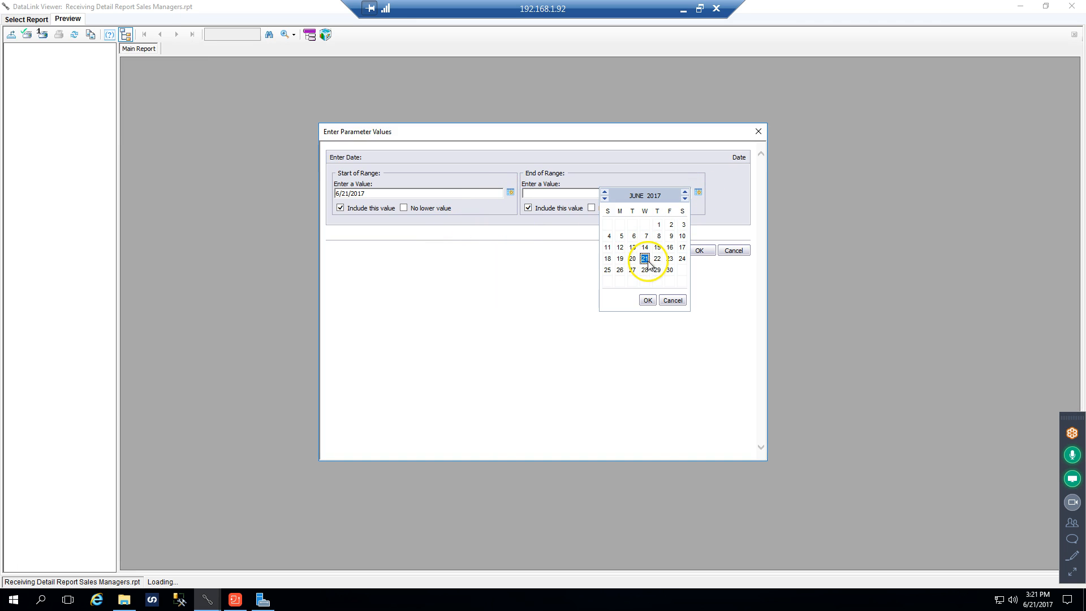
click(698, 250)
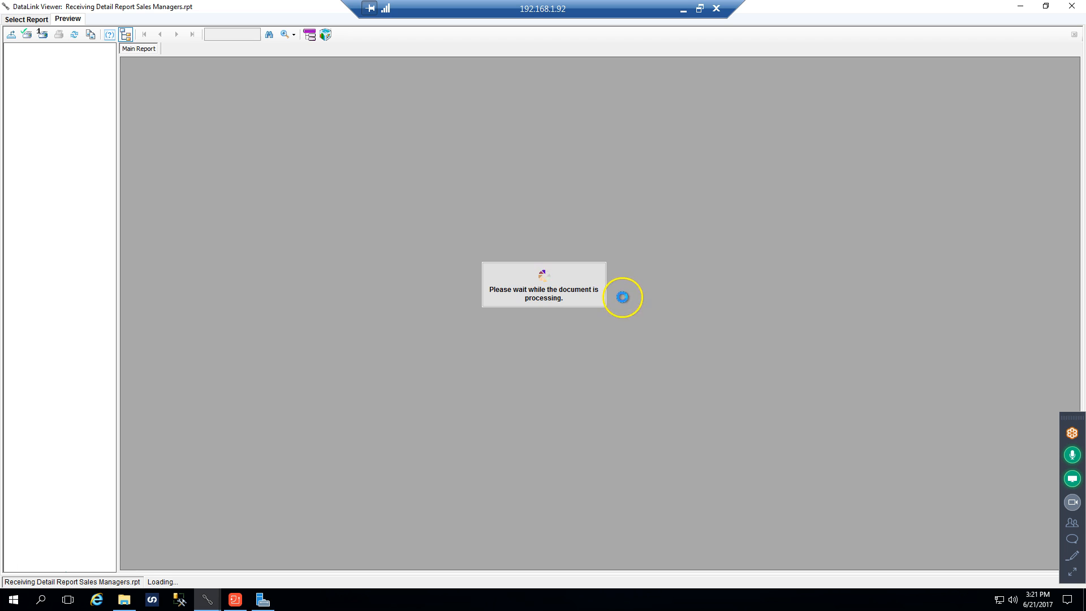
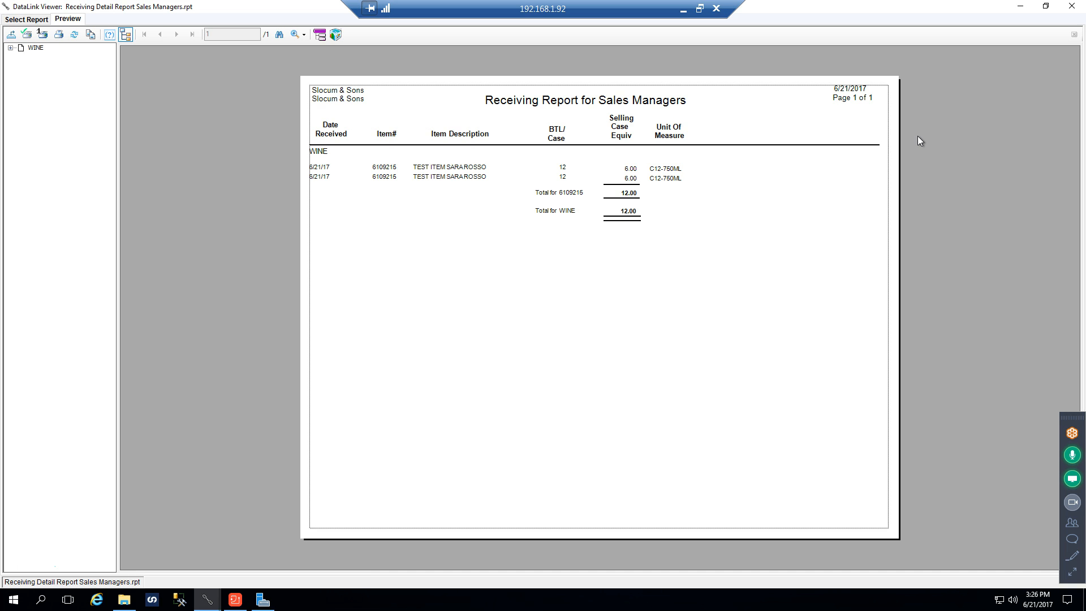
Close the sales managers receiving report and its folder window, and switch to Microsoft Dynamics GP
click(1065, 13)
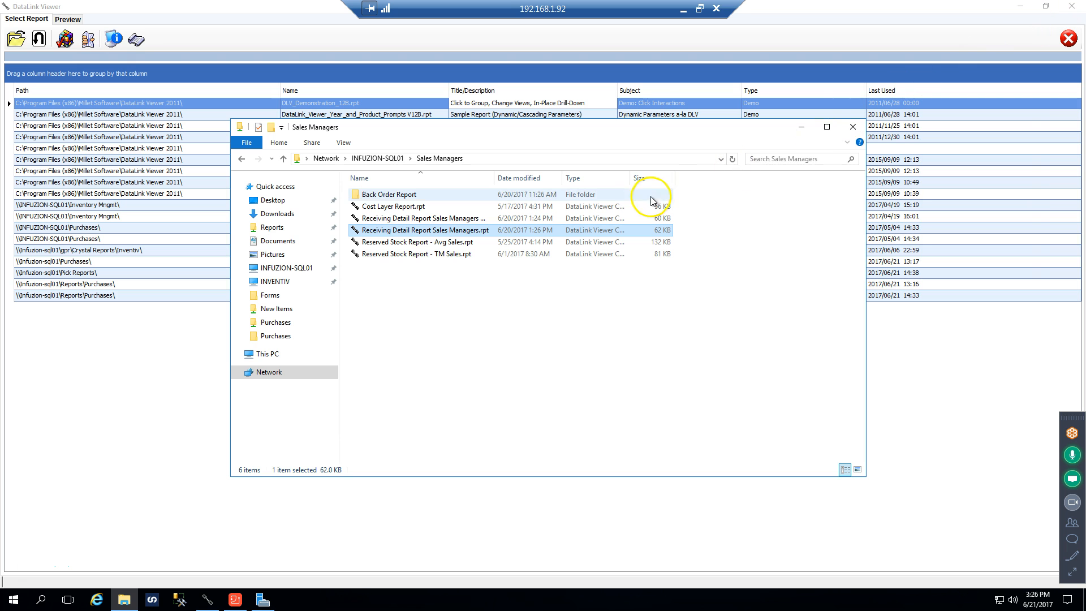
click(846, 131)
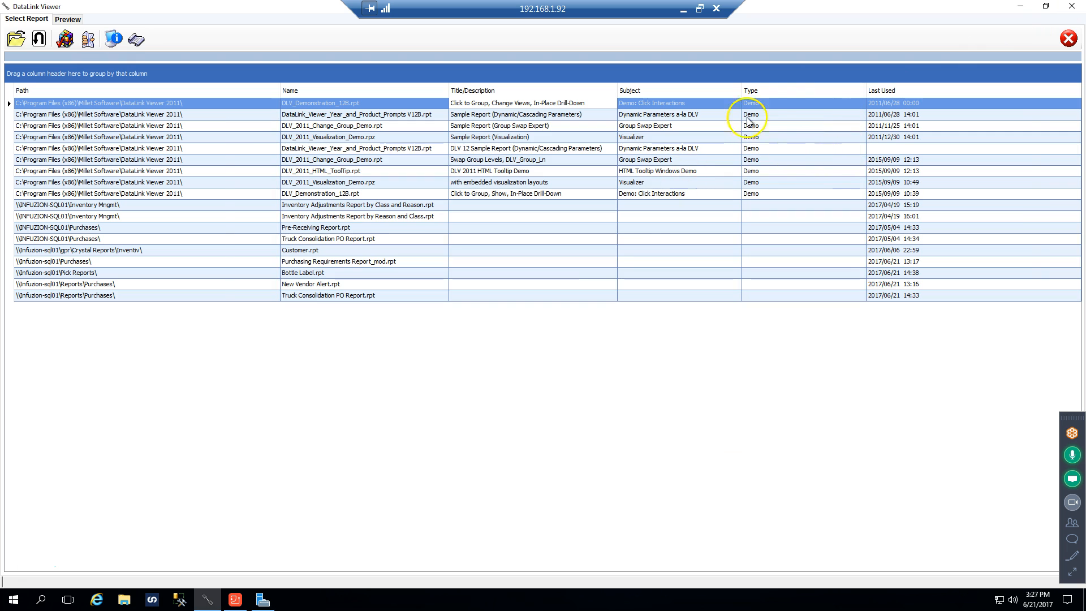
mouse_move(231, 598)
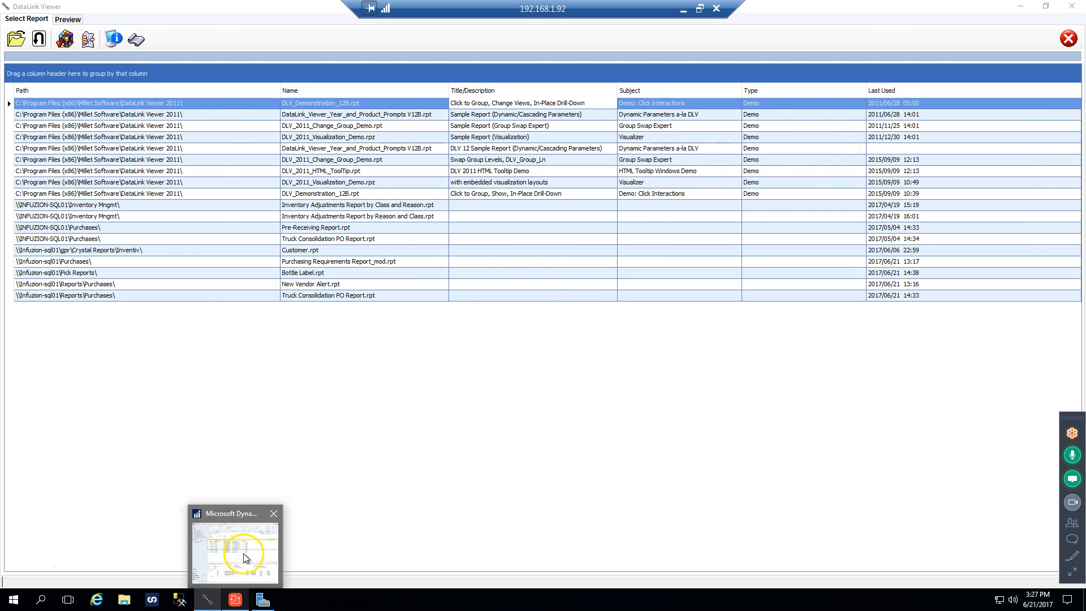
click(240, 540)
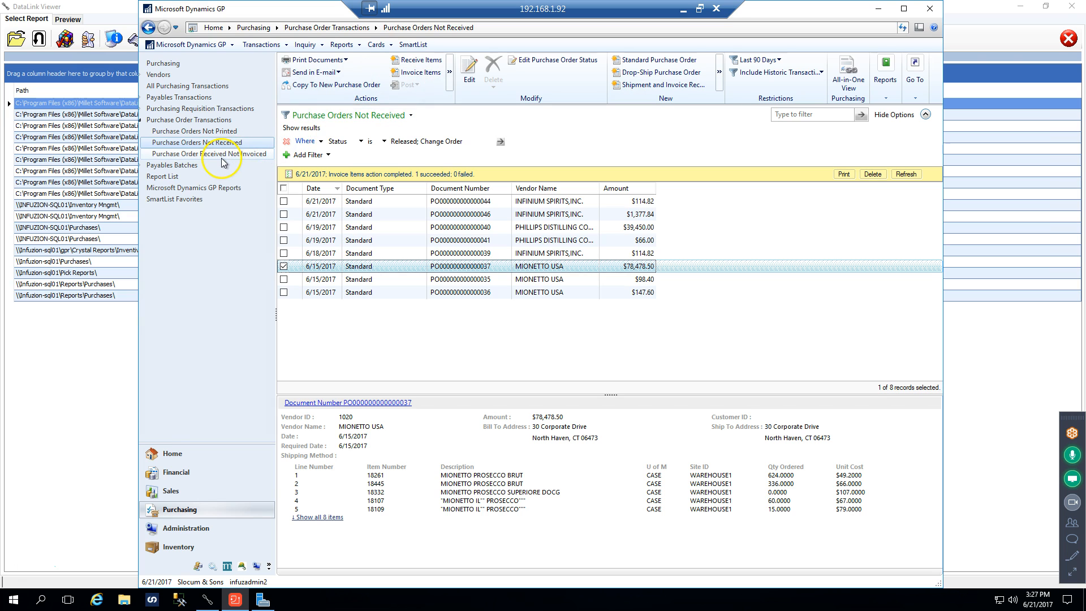
Start an invoice from the $78,478.50 Mionetto USA purchase order and review the items offered for invoicing
click(395, 270)
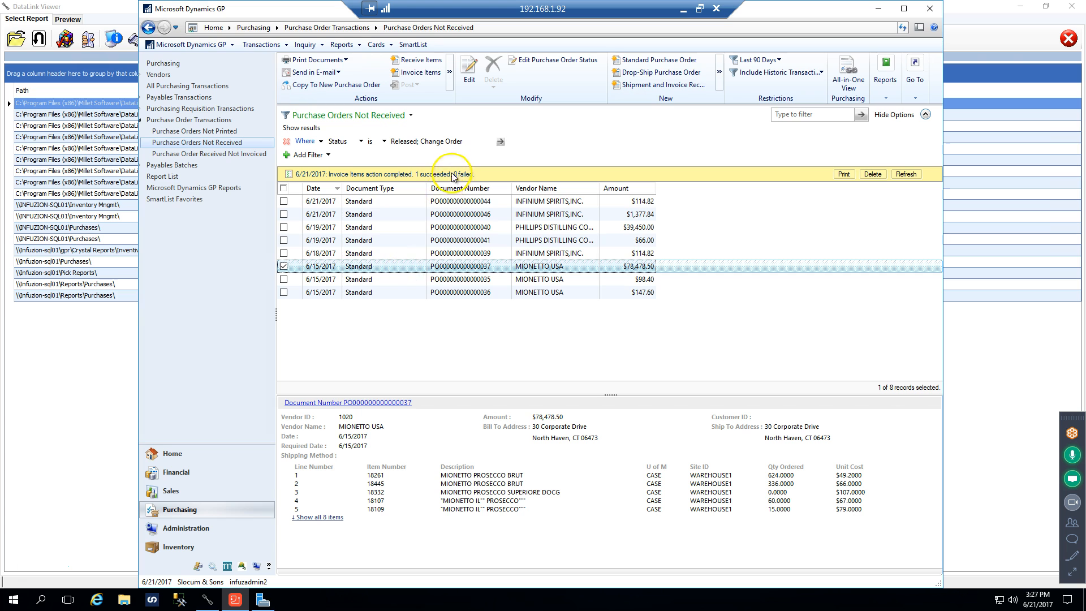
click(413, 73)
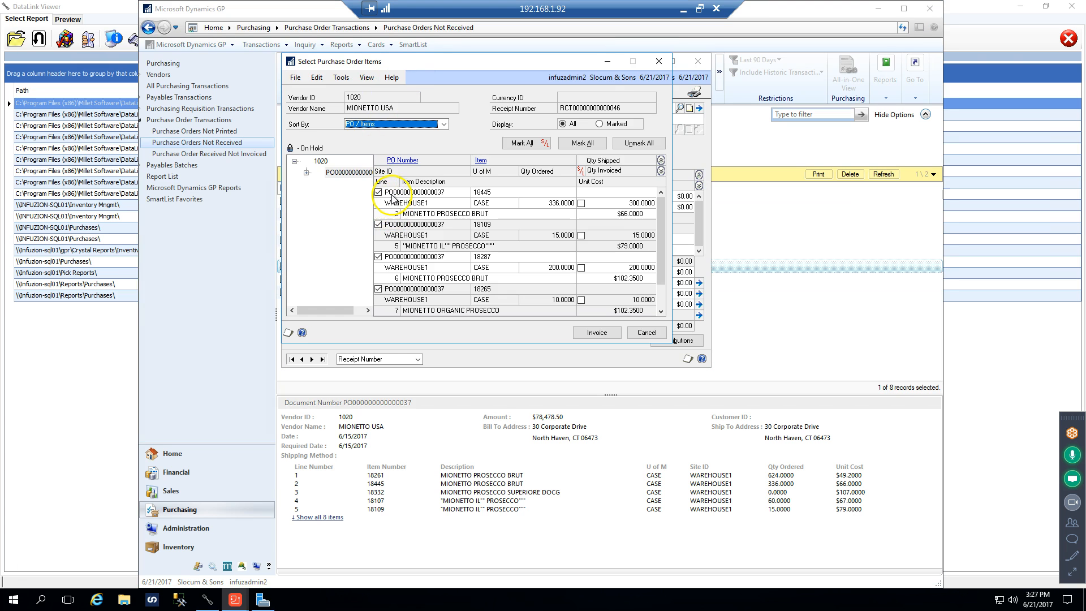
click(660, 311)
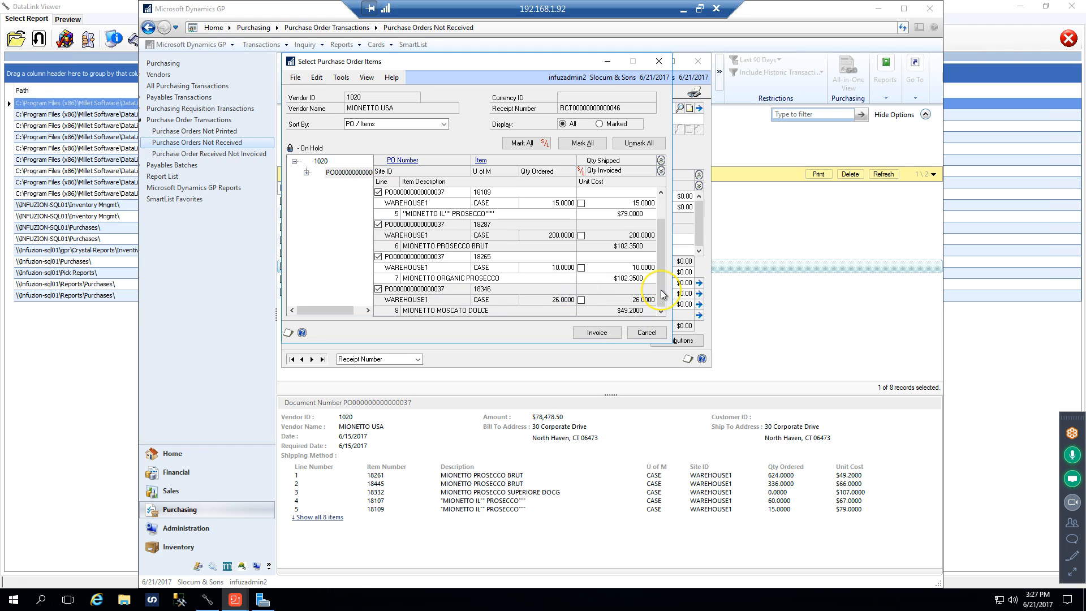
drag(663, 280, 668, 232)
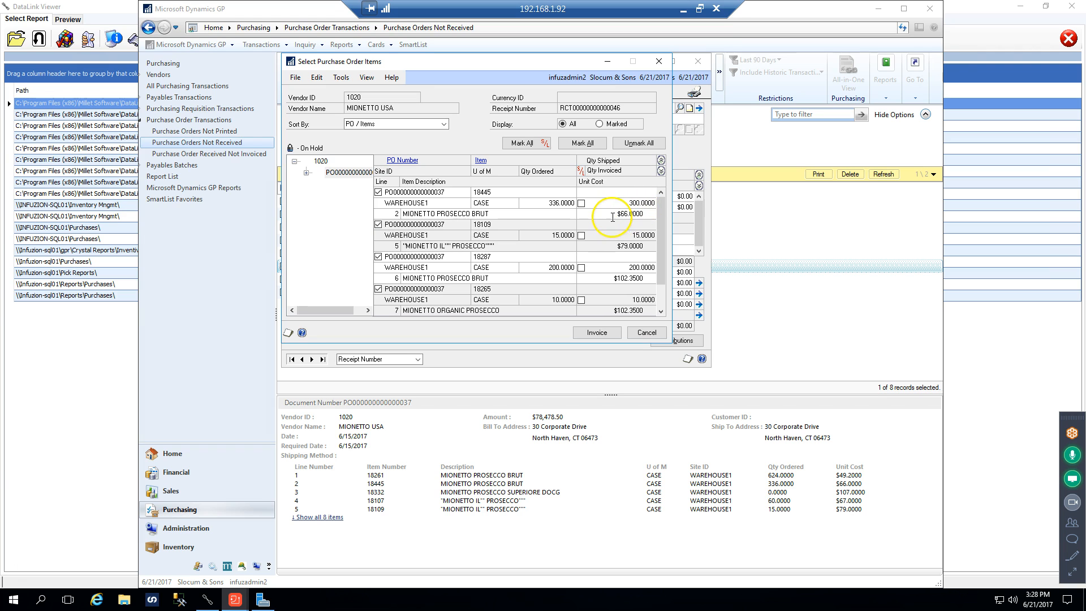
Set the unit cost of item 18445 to $55 and invoice the marked purchase order lines
click(613, 217)
text(55)
key(Tab)
click(615, 337)
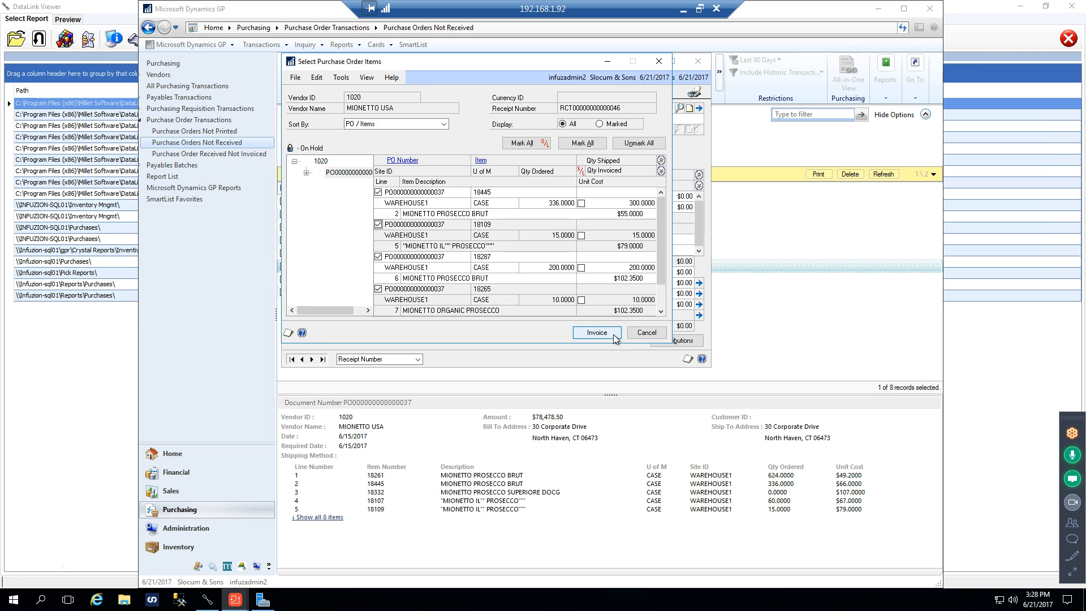
click(615, 338)
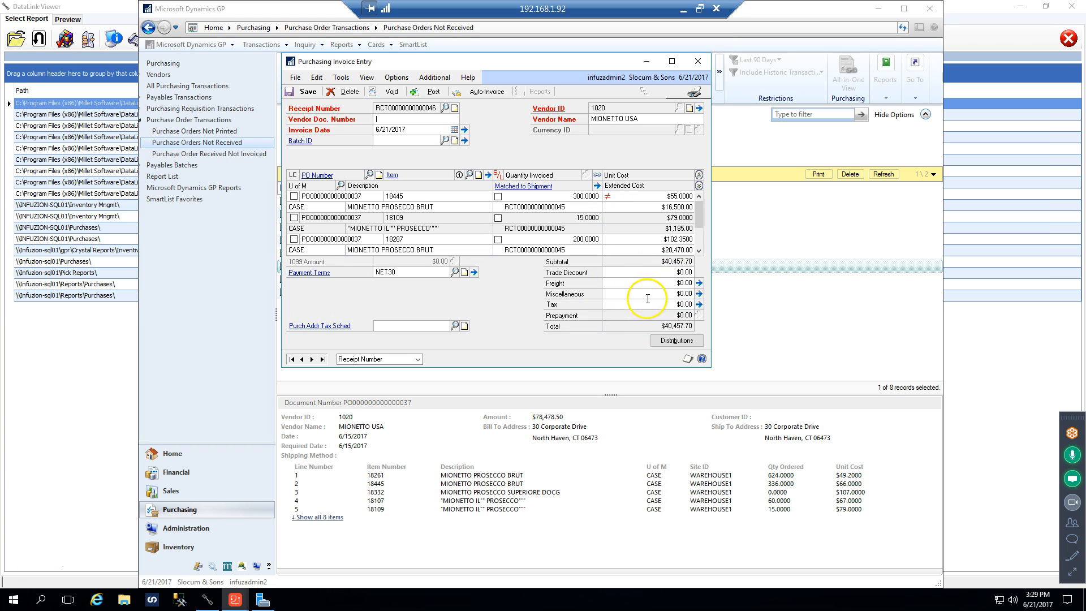
Set the invoice's miscellaneous charge to $25 and check the tax schedule settings for freight and miscellaneous
click(668, 295)
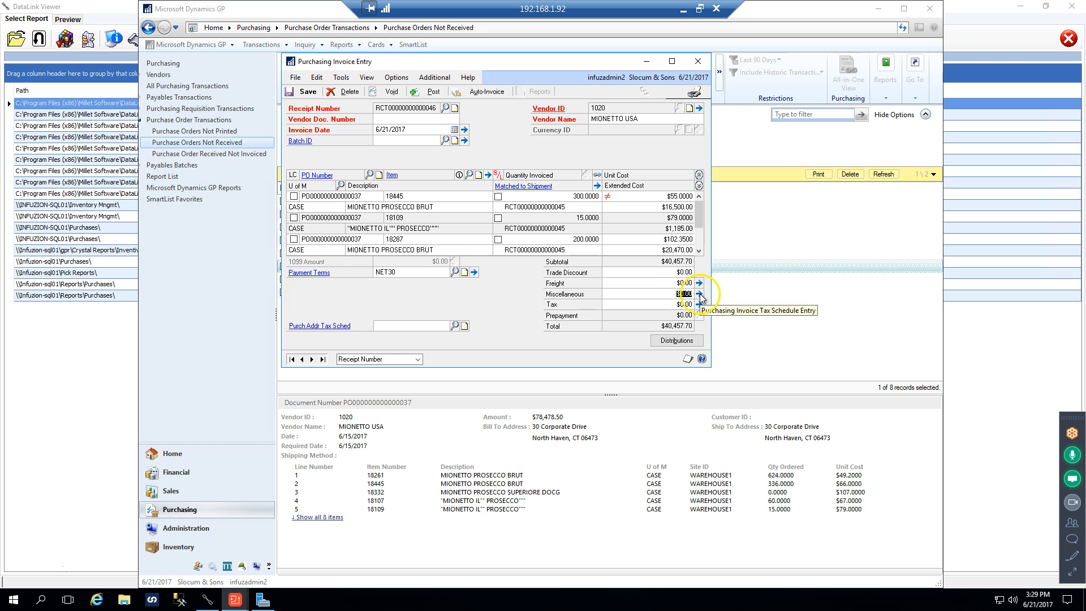
text(25)
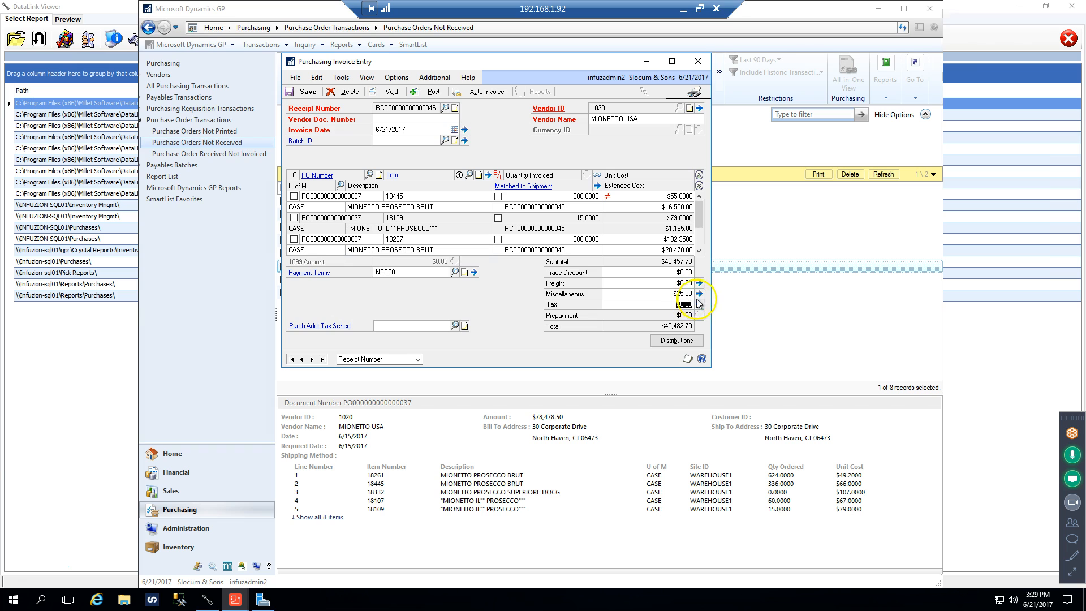
click(700, 292)
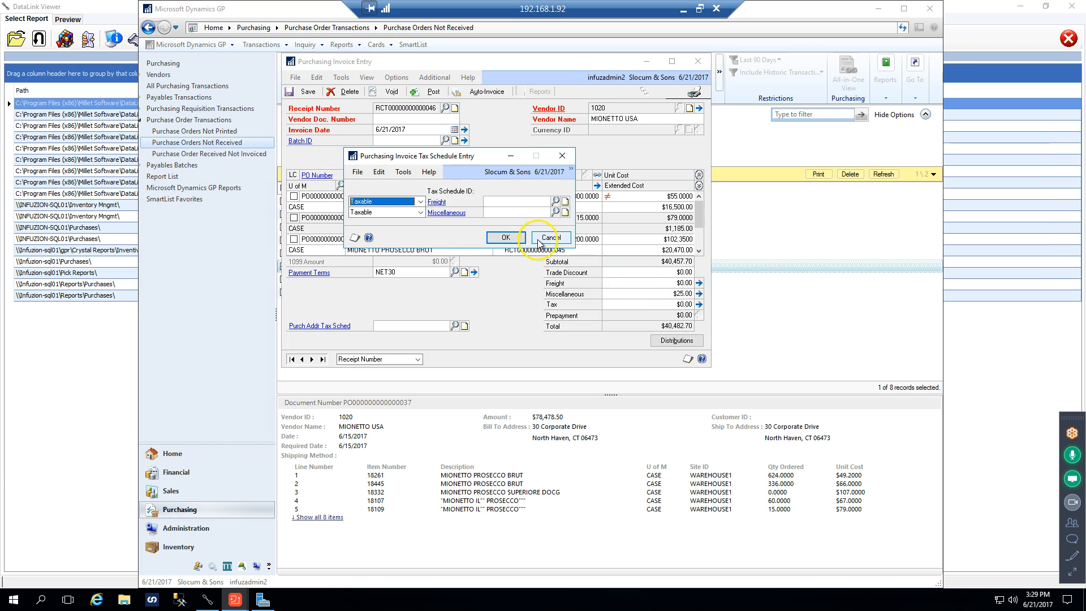
click(505, 237)
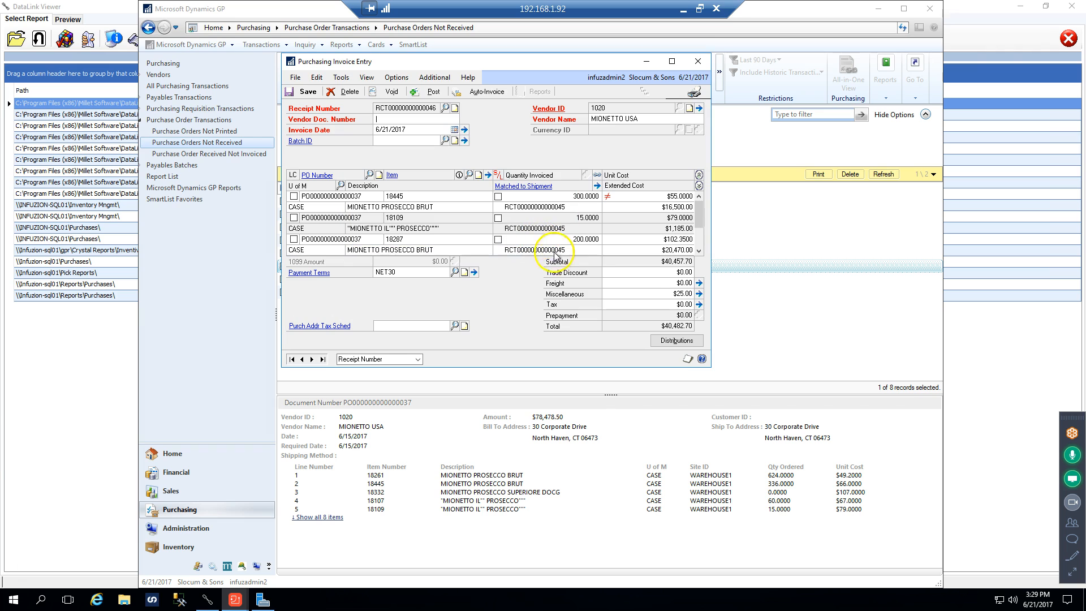
click(699, 295)
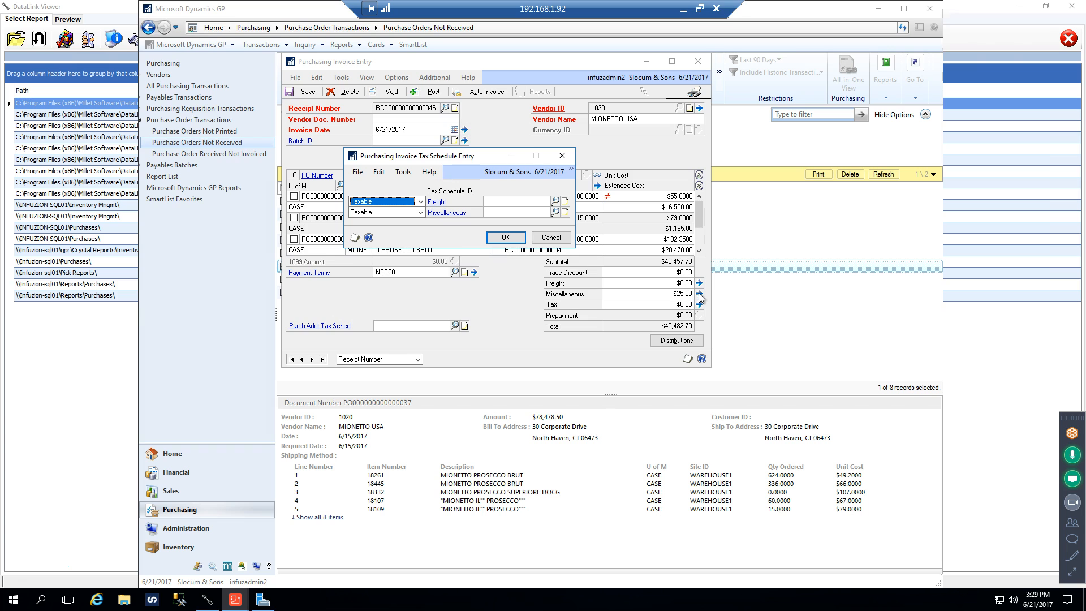
click(551, 240)
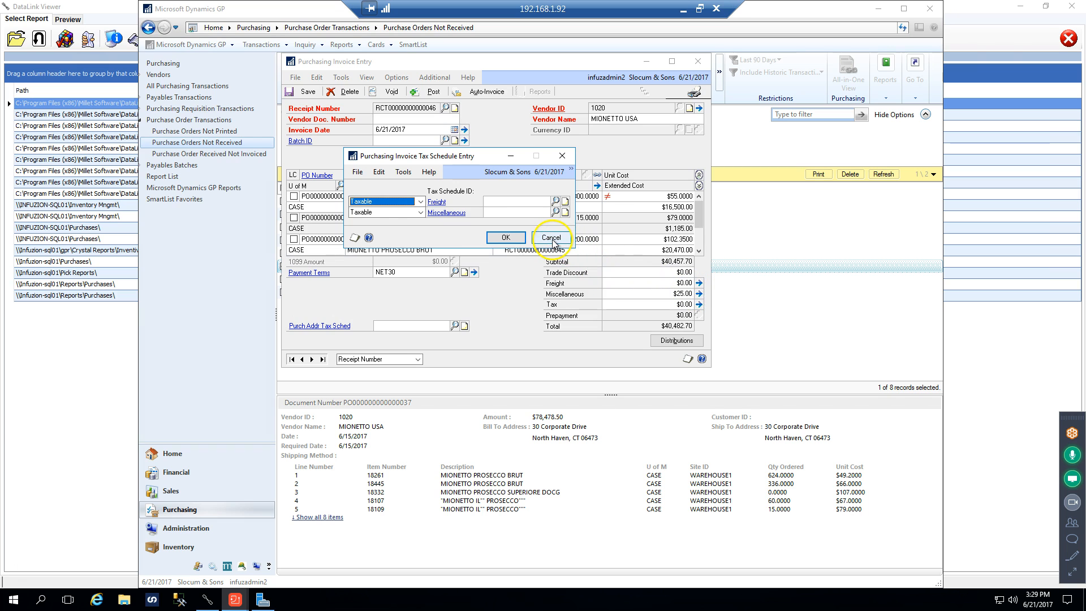
Fill in 12345 as the invoice's required vendor document number and recheck the miscellaneous tax schedule
click(667, 341)
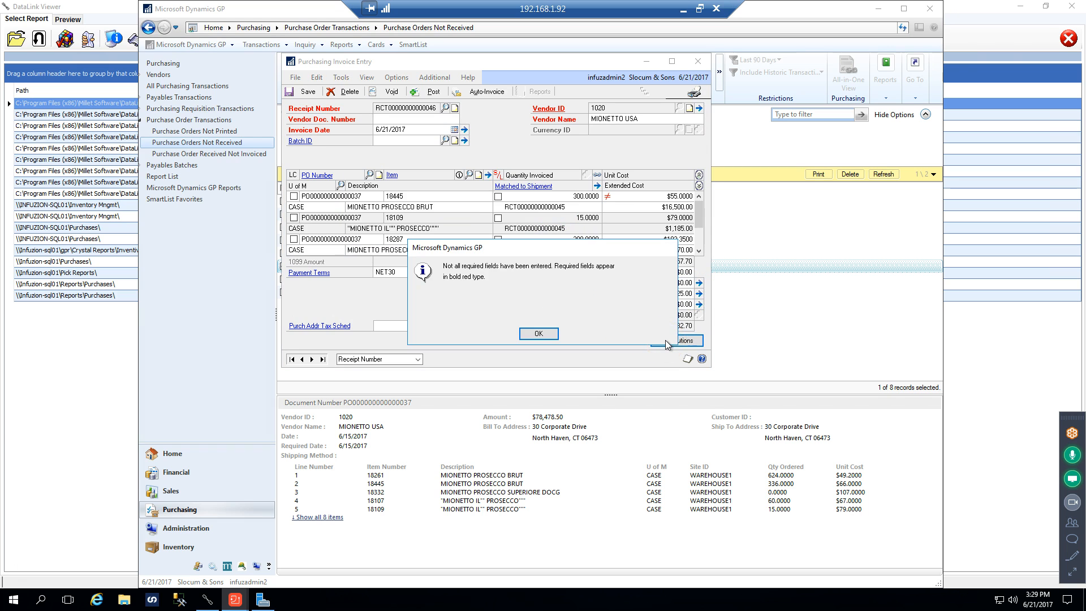
click(536, 335)
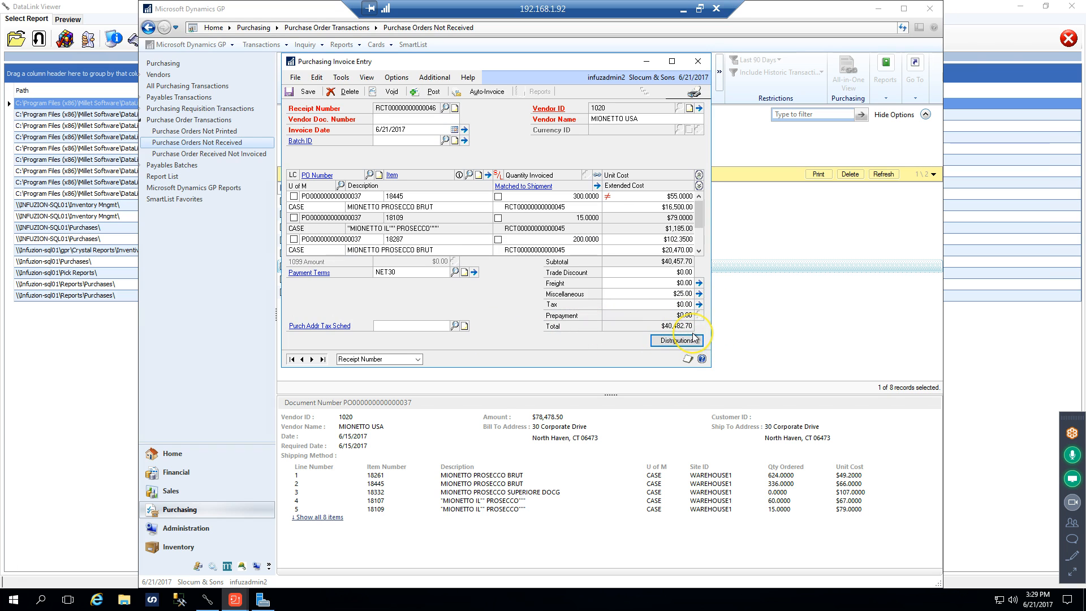
click(388, 118)
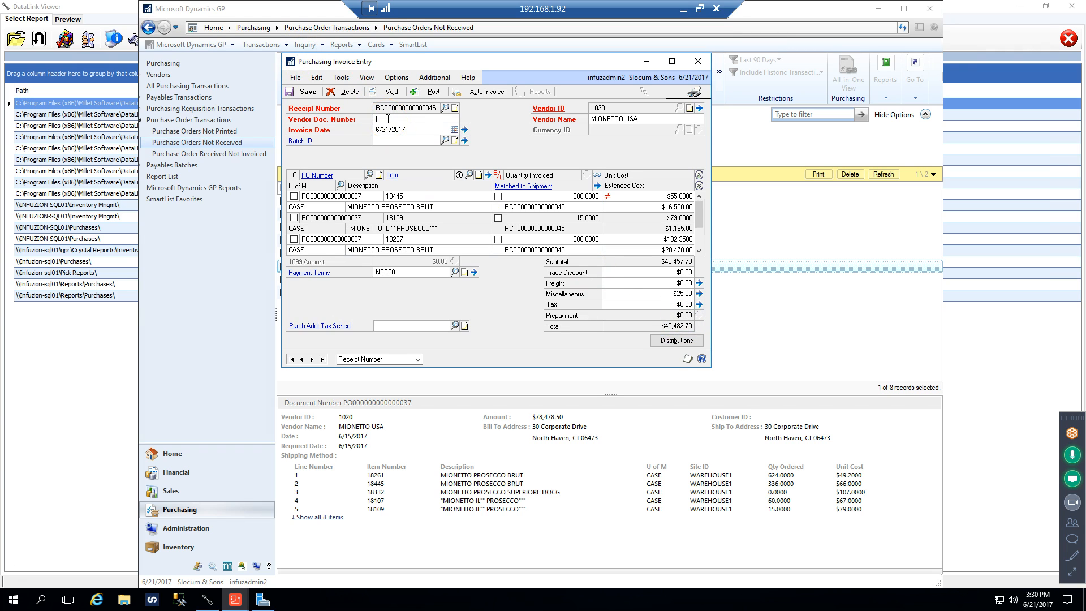
text(12345)
key(Tab)
click(699, 293)
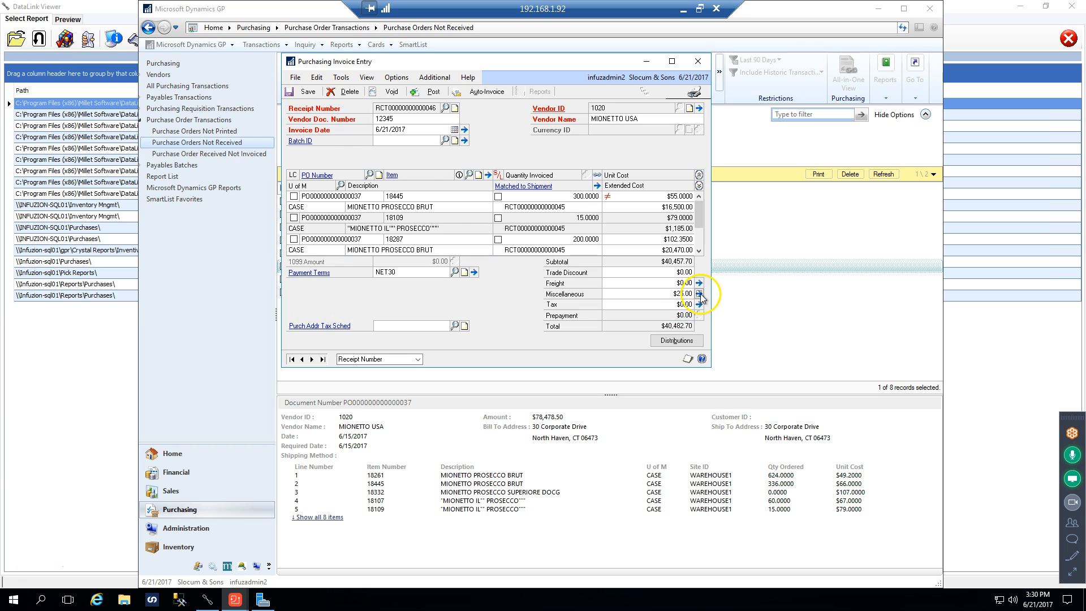
click(551, 237)
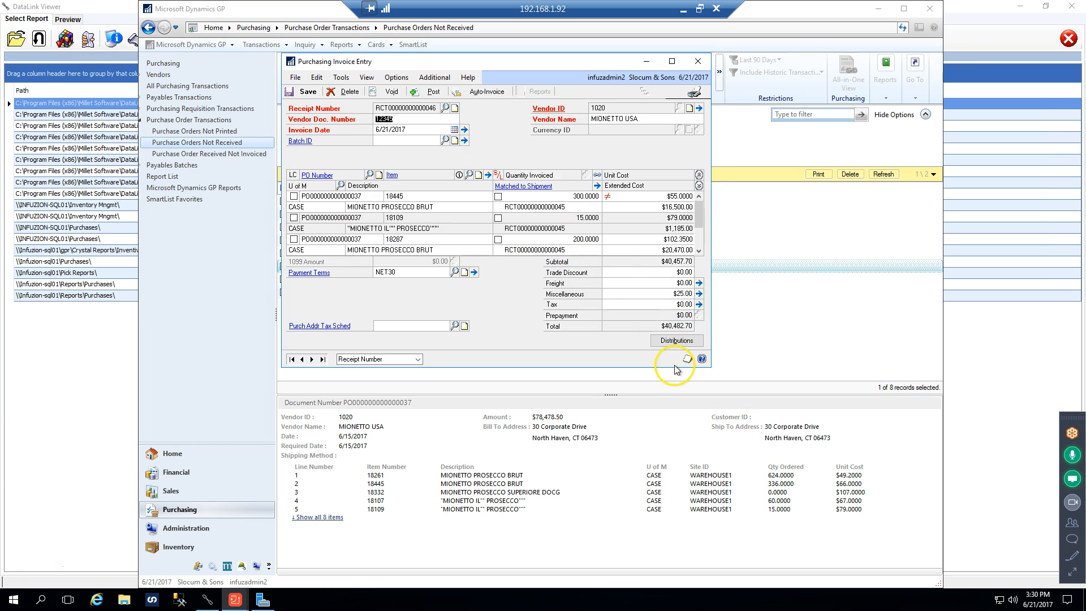
Assign the Freight In account to the MISC line in the invoice distributions and accept the distributions
click(682, 343)
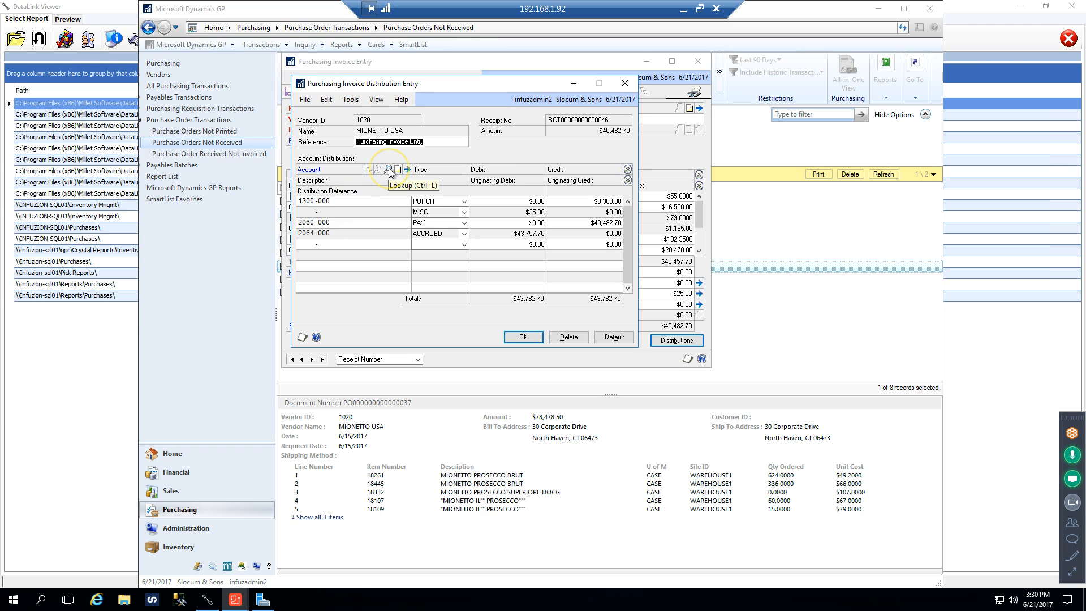
click(304, 212)
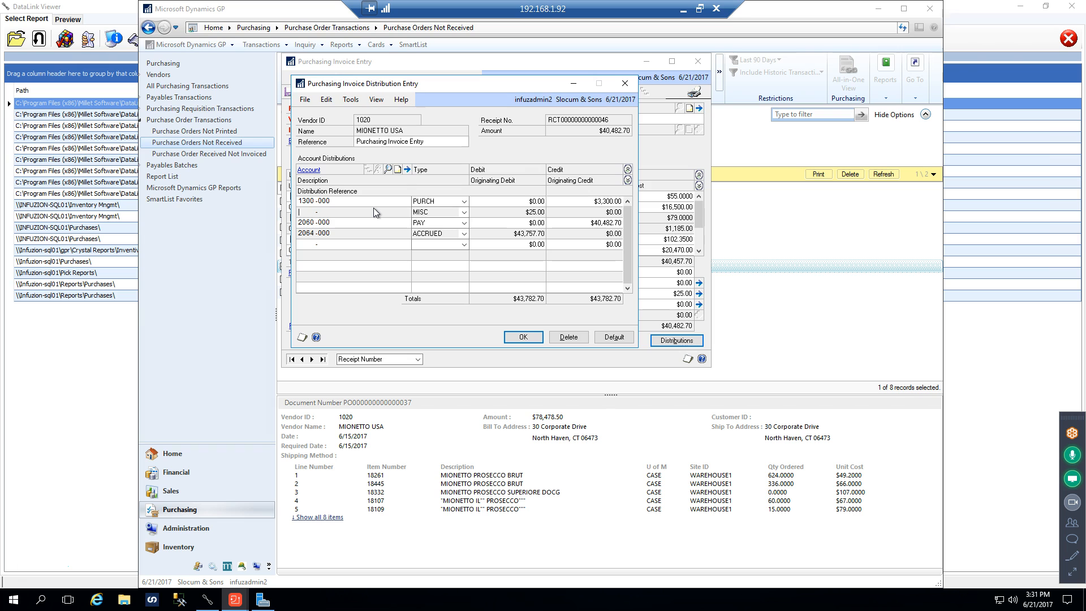
click(388, 170)
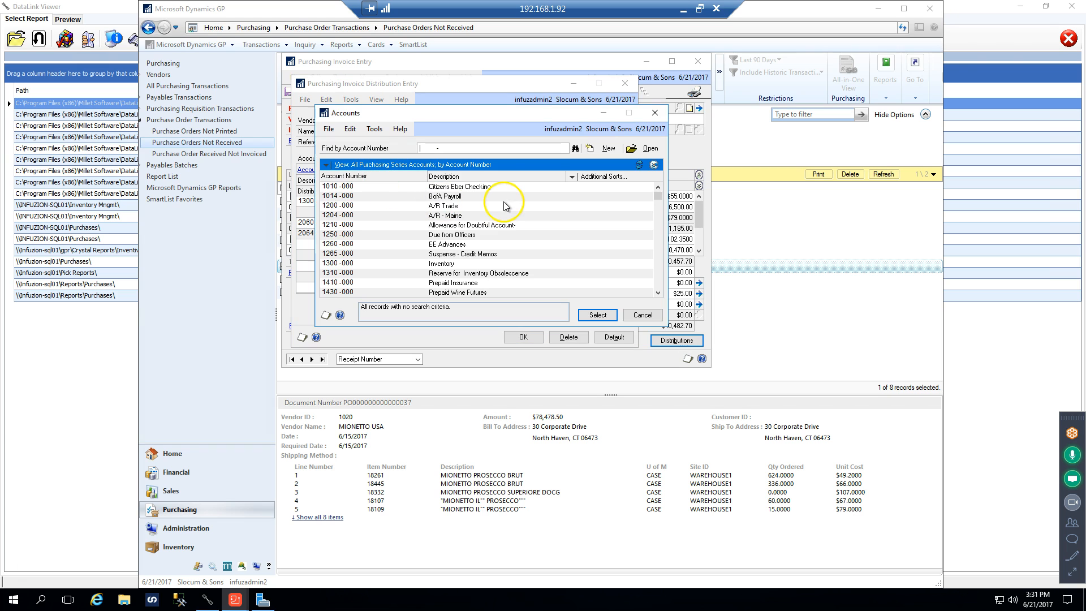
click(659, 240)
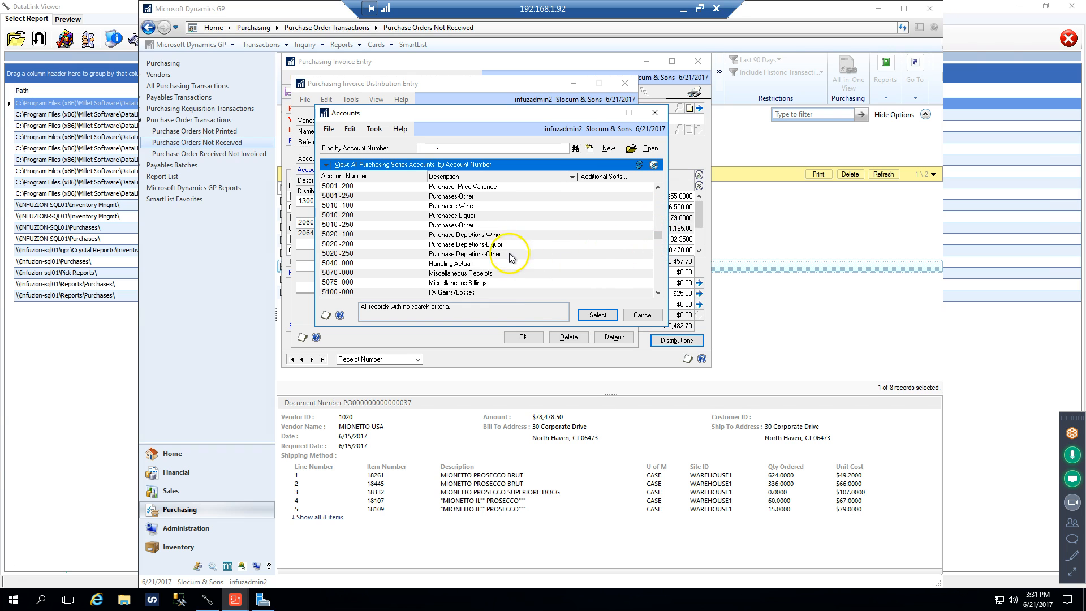
click(480, 264)
scroll(537, 252, down, 1)
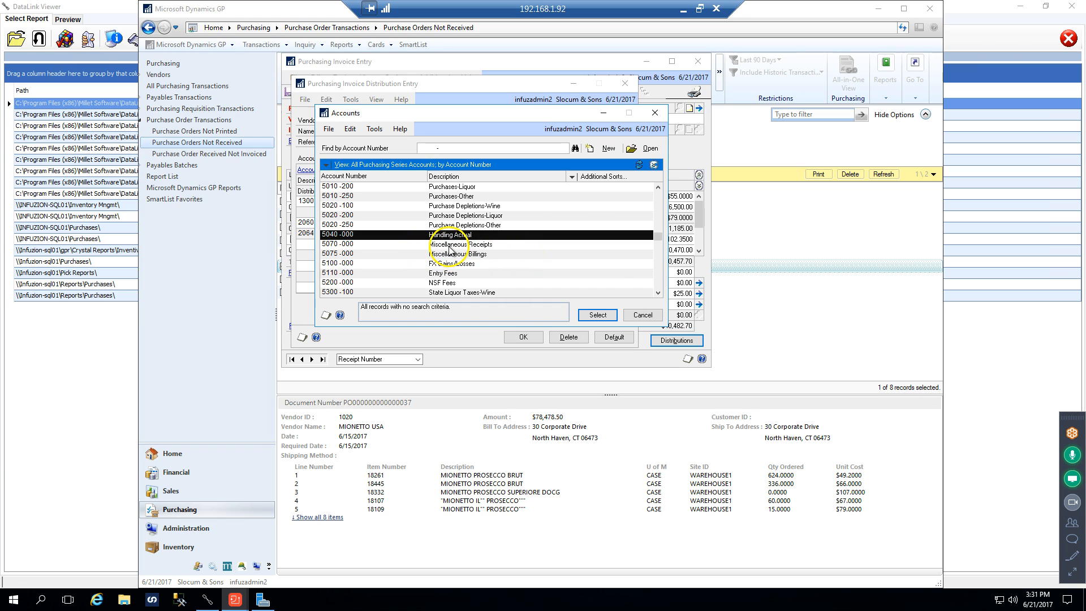
click(657, 293)
click(657, 293)
click(657, 293)
click(657, 293)
click(657, 293)
click(657, 293)
click(657, 292)
click(657, 293)
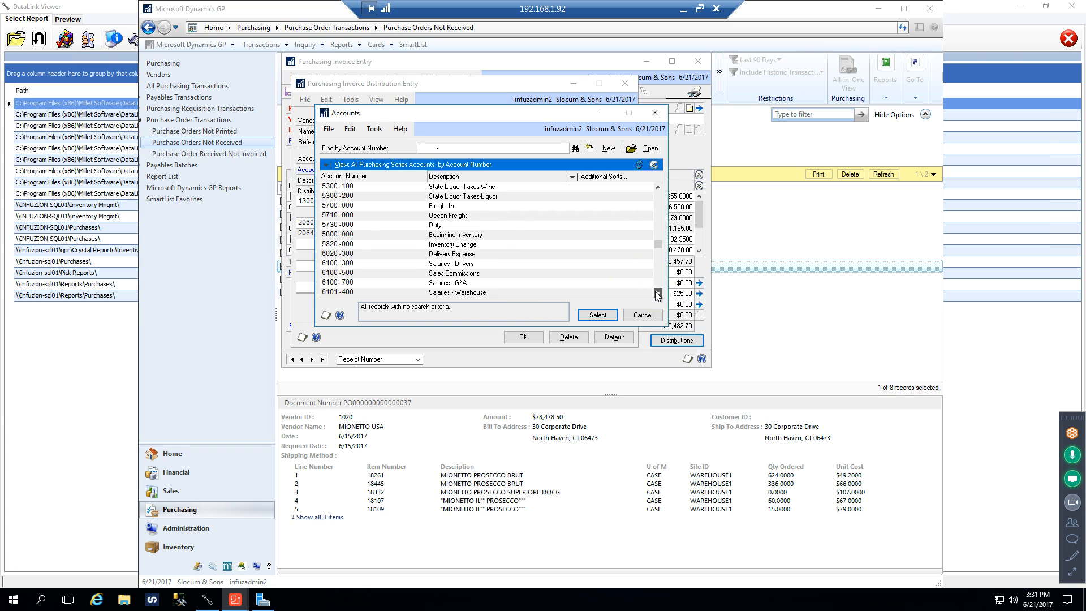
double_click(441, 206)
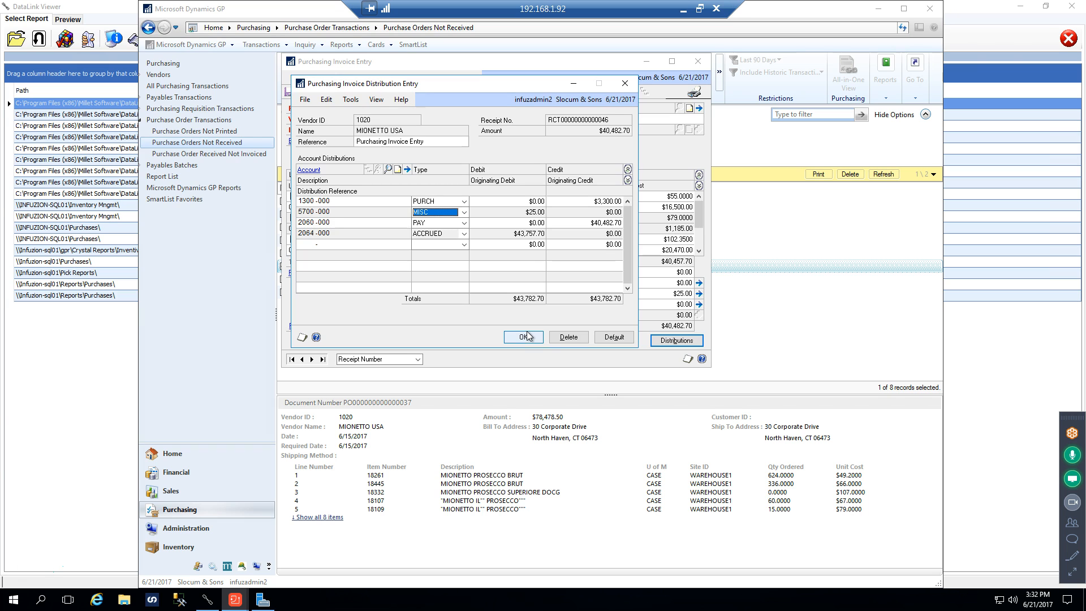
click(515, 337)
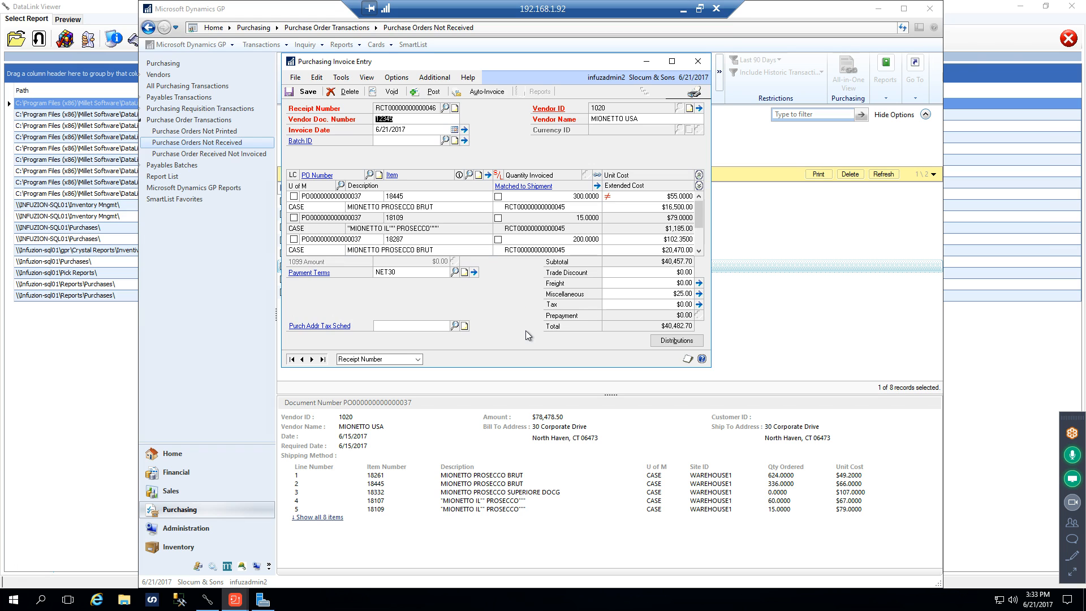
Try a $25 trade discount on the invoice, review how it distributes, and clear the discount
click(679, 272)
text(0.02530)
key(Tab)
click(659, 306)
click(672, 338)
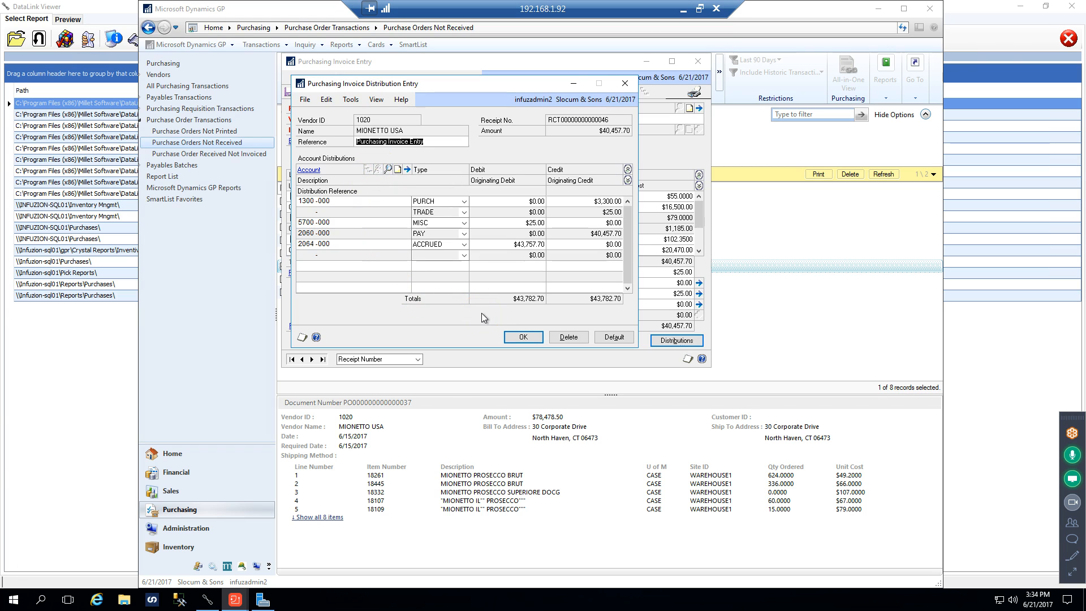
click(516, 339)
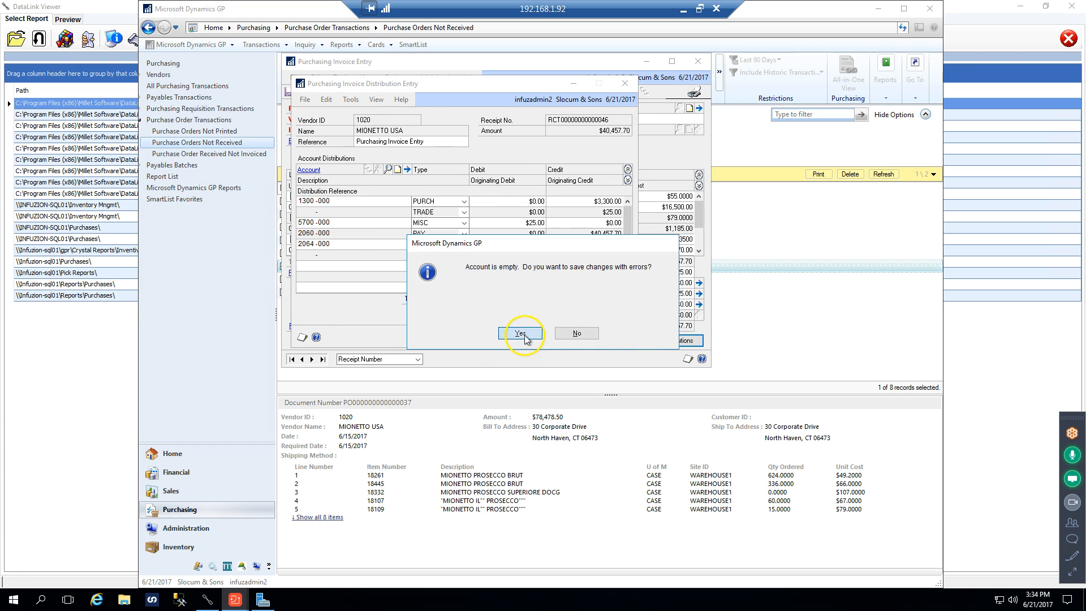
click(521, 334)
click(667, 272)
key(BackSpace)
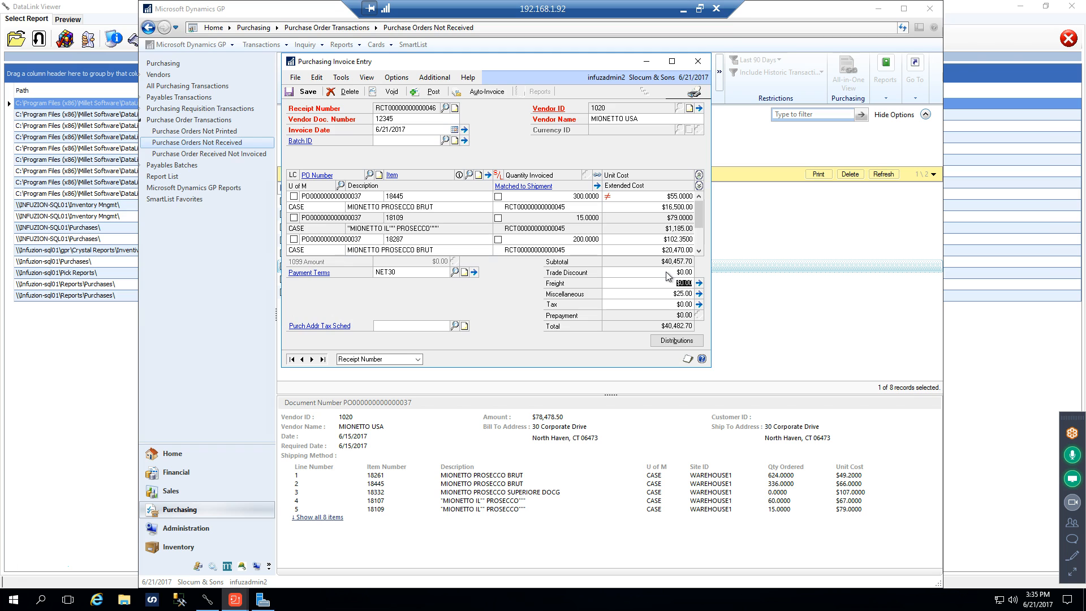
Assign the invoice to batch TESTBK, adding and saving it as a new purchasing invoice batch
click(405, 140)
text(T)
click(387, 118)
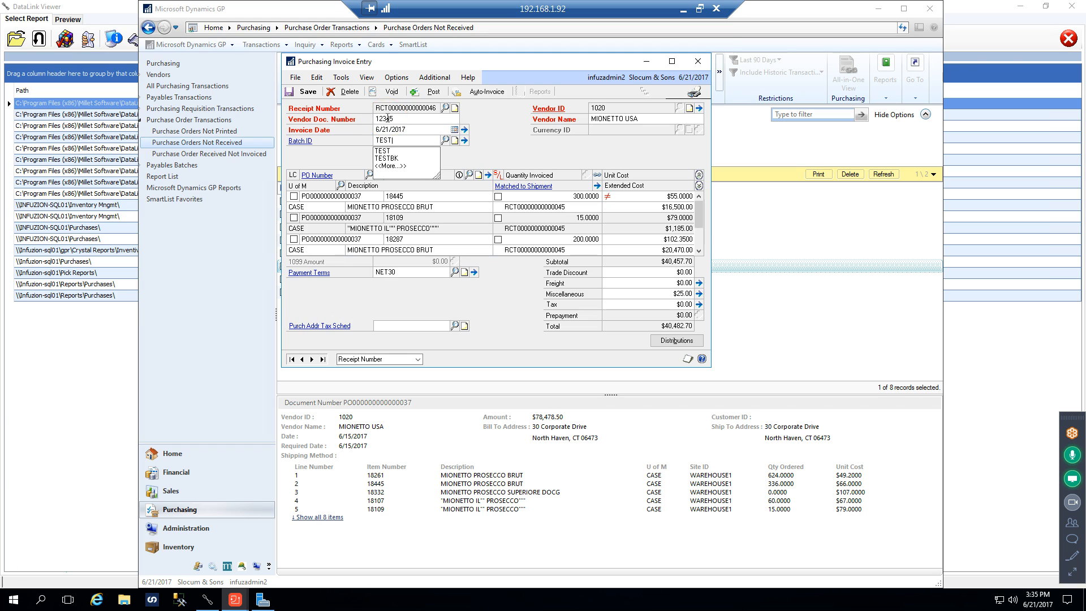
click(387, 159)
key(Tab)
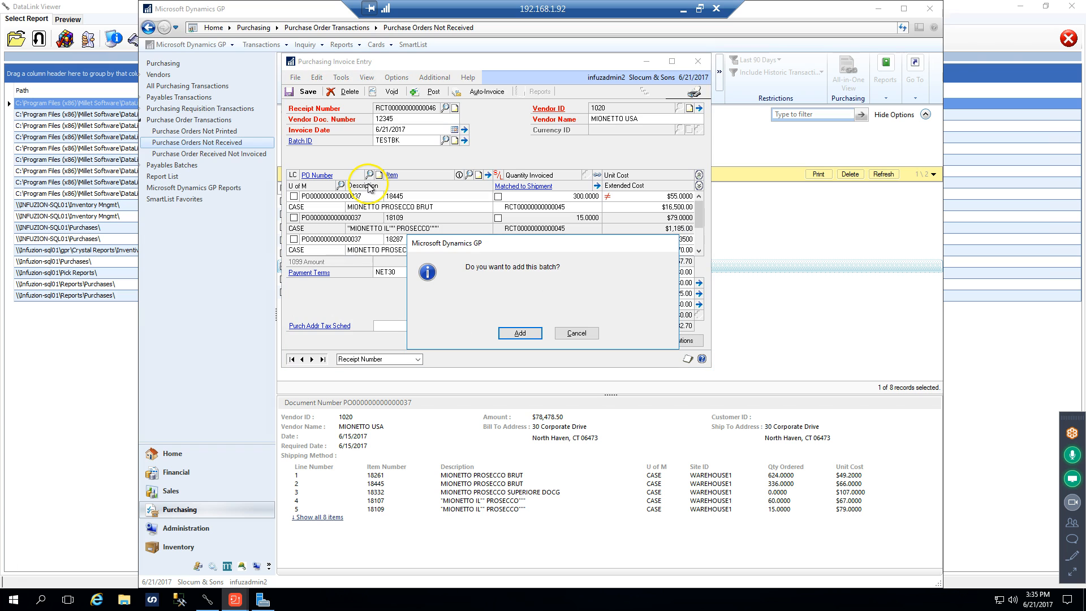
click(531, 334)
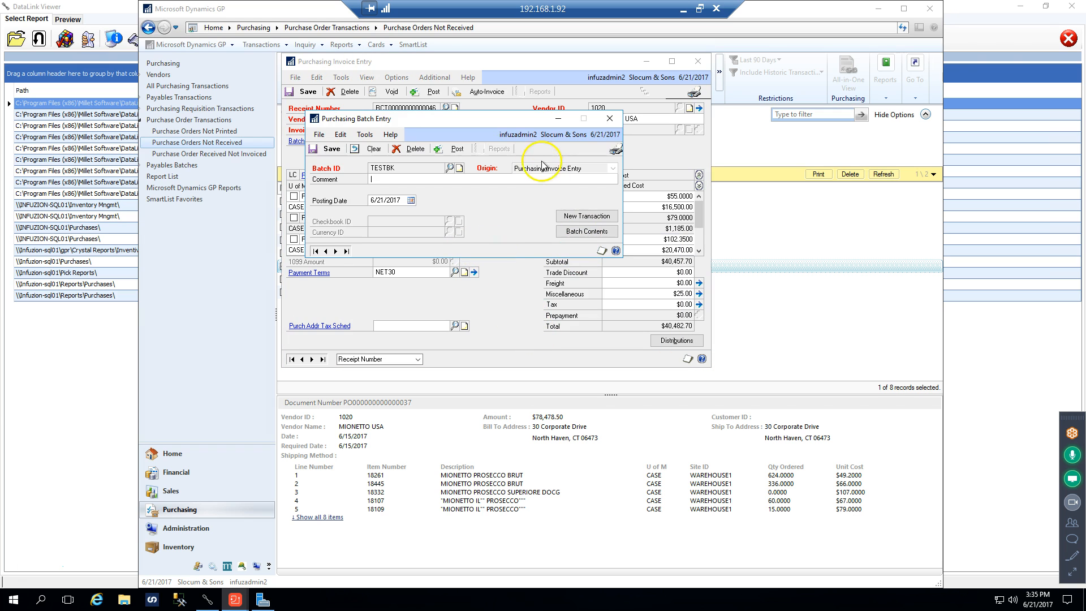
click(330, 148)
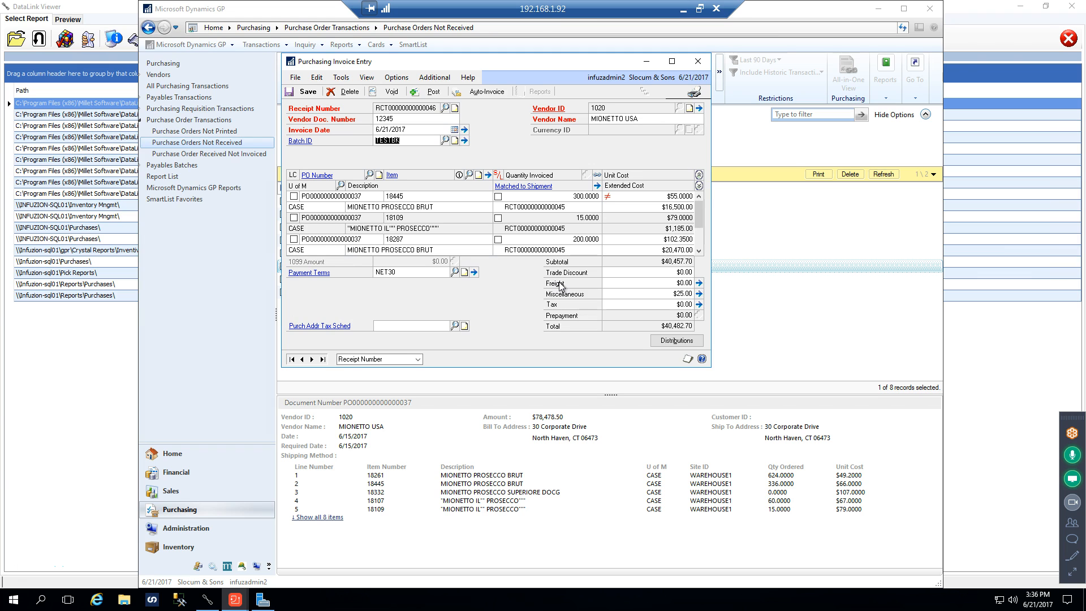
key(BackSpace)
text(T)
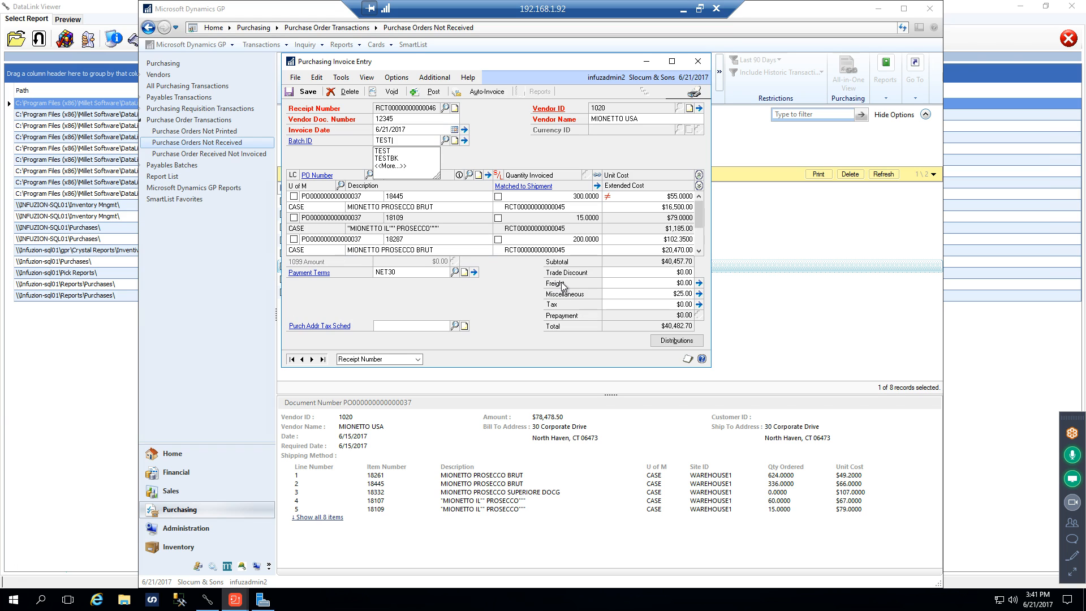
click(389, 159)
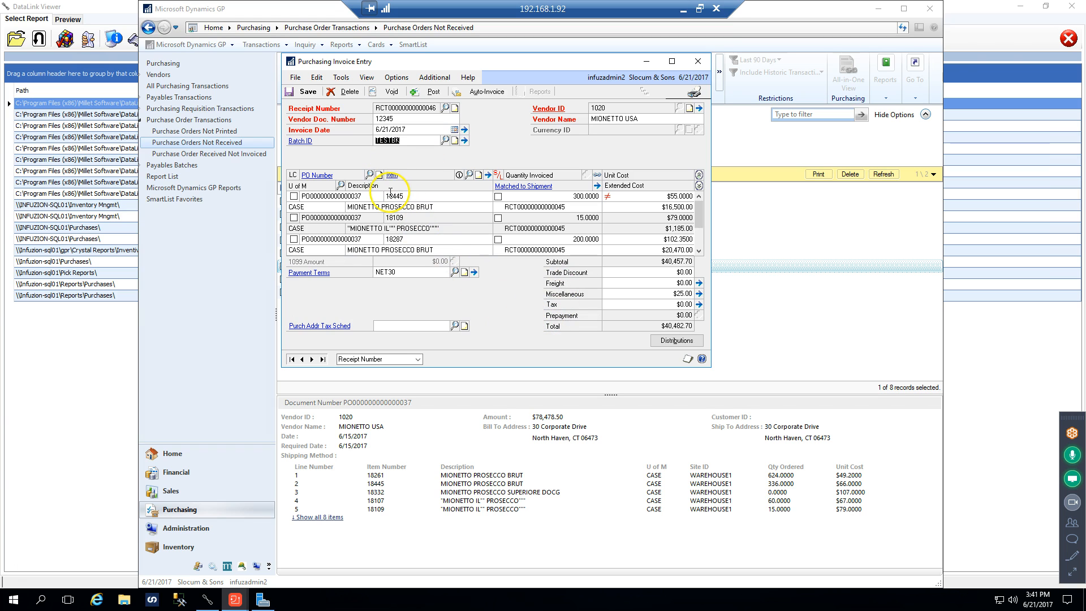
key(Tab)
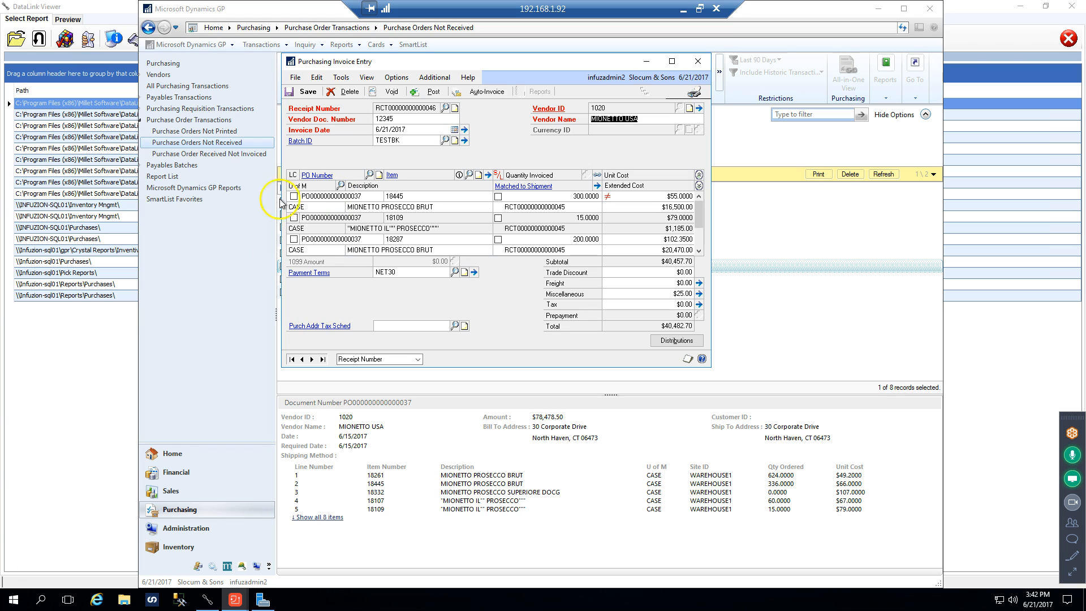
Open the Purchases folder on INFUZION-SQL01 in File Explorer and locate Cost Layer Change Unposted.rpt
click(123, 601)
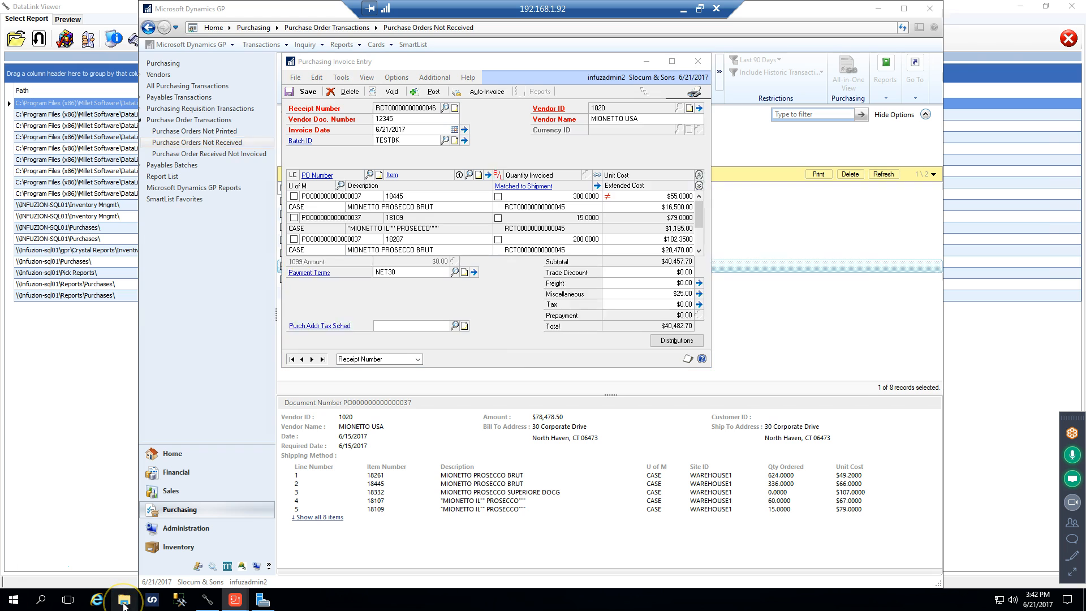
click(298, 269)
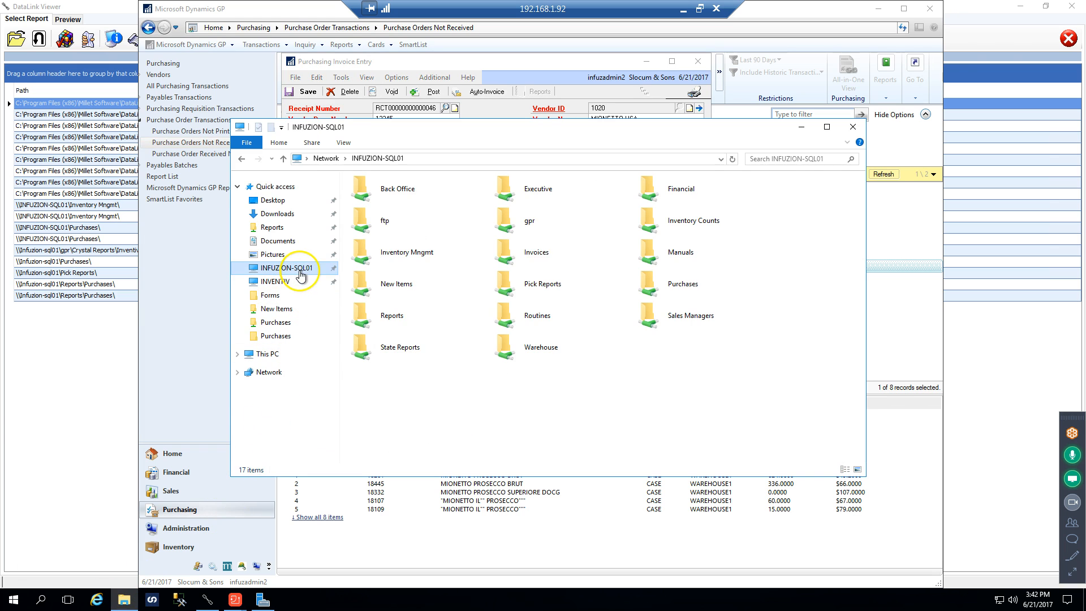
double_click(668, 287)
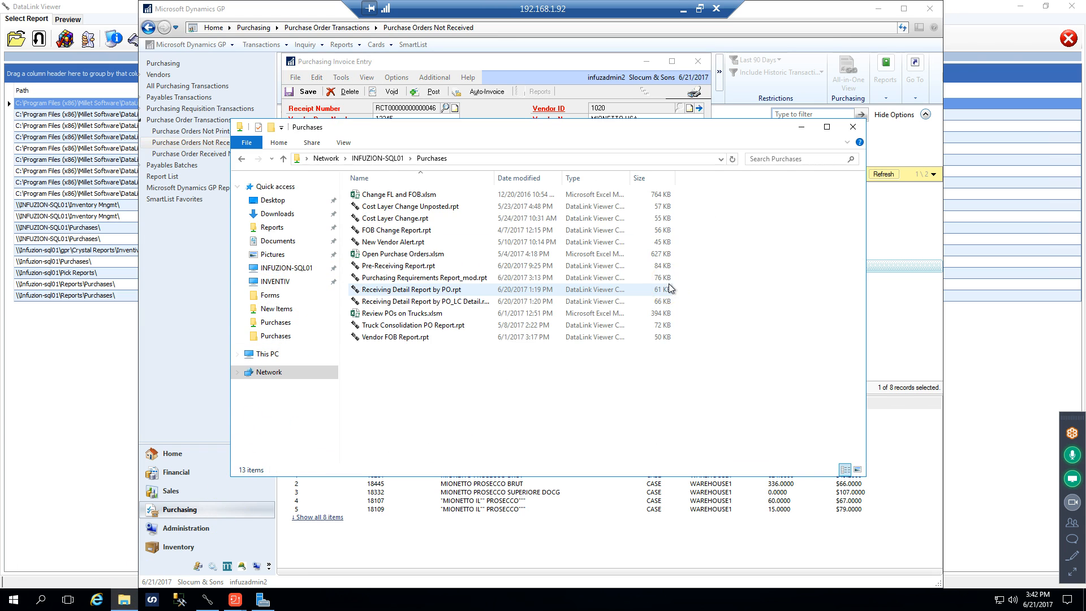
click(402, 208)
click(407, 208)
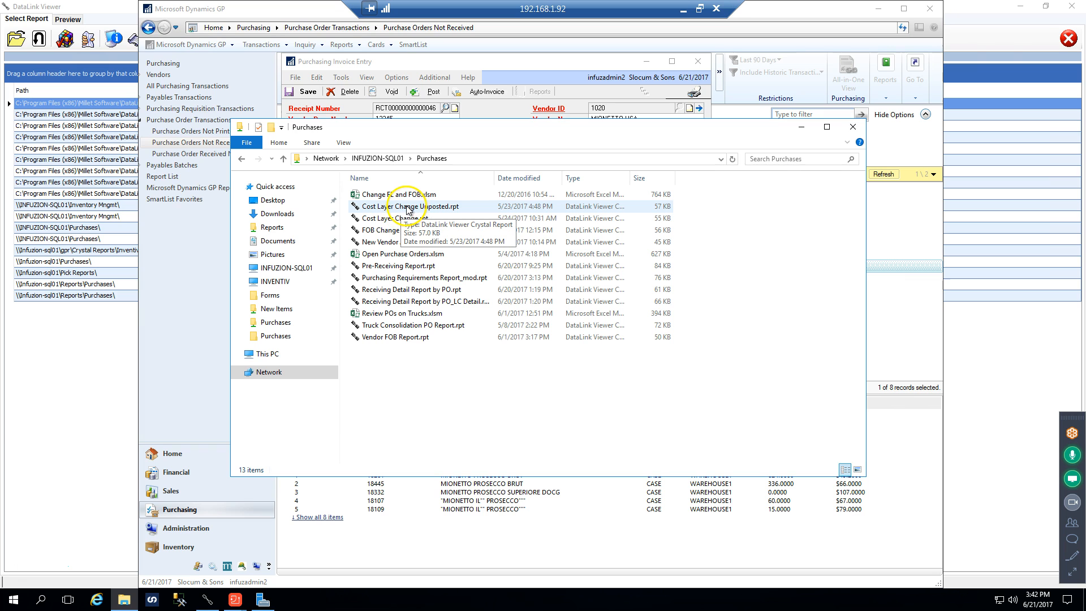
Switch back to the Purchasing Invoice Entry window, save the invoice and close the window
click(236, 599)
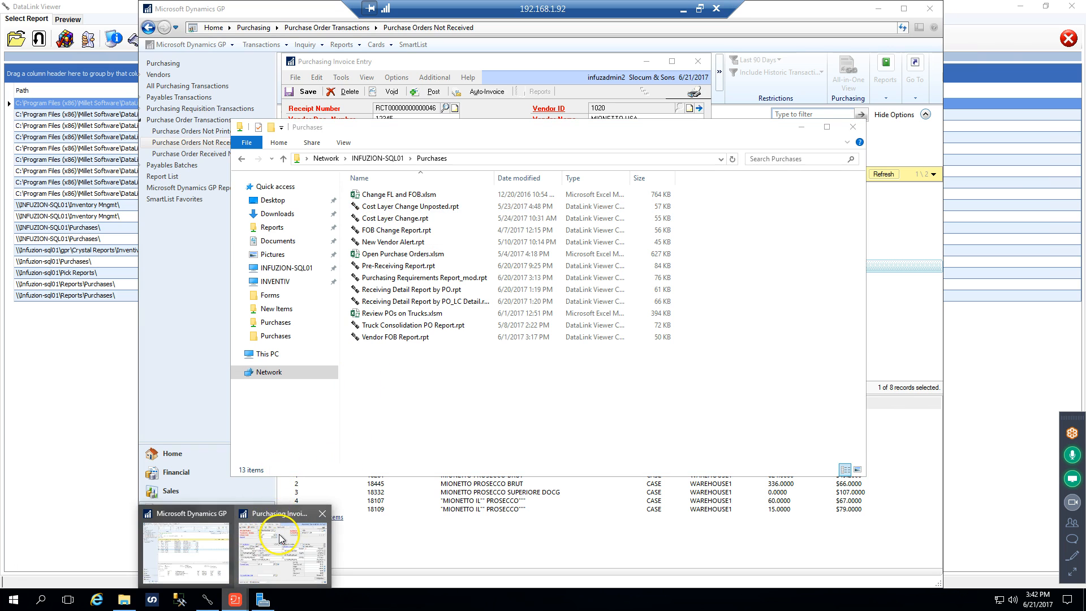
click(286, 538)
click(308, 91)
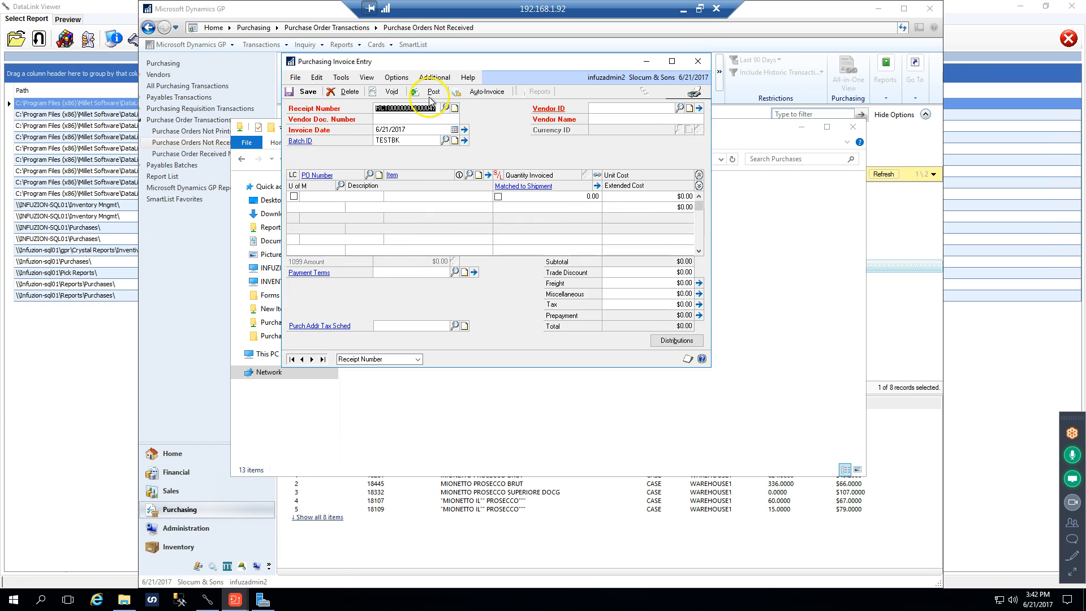
click(698, 70)
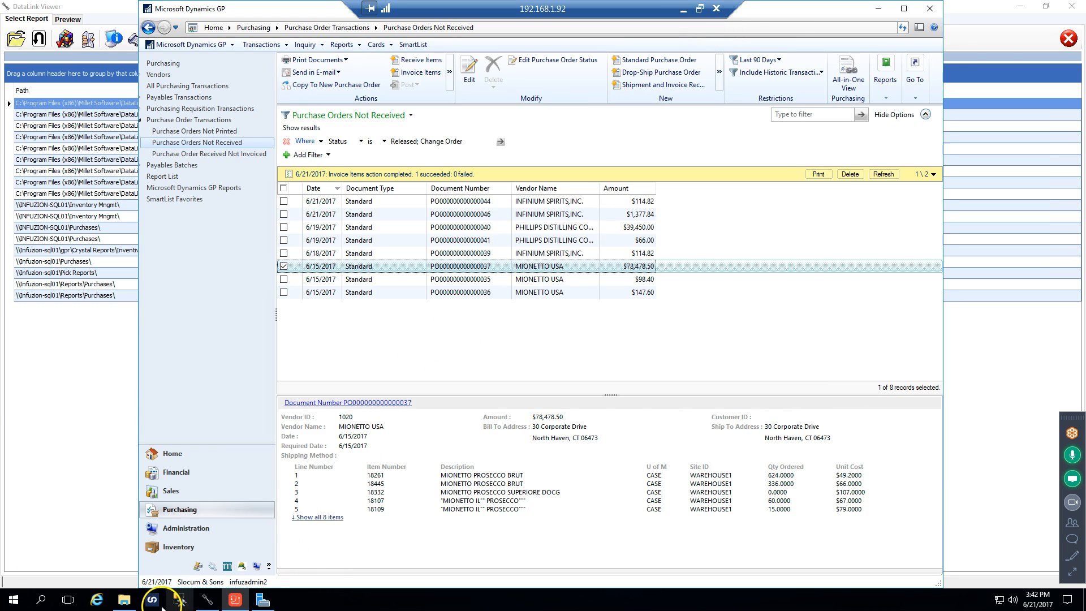
Open Cost Layer Change Unposted.rpt from the Purchases folder and review the item's unit costs, variance, net FOB, current FL and vintage tag
click(124, 599)
click(435, 208)
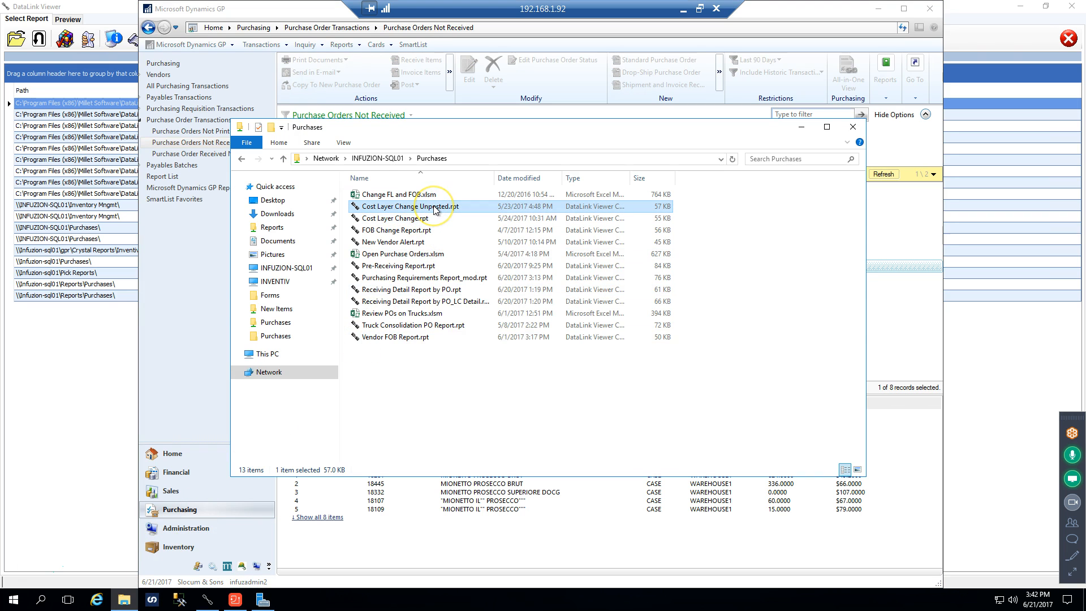
double_click(435, 208)
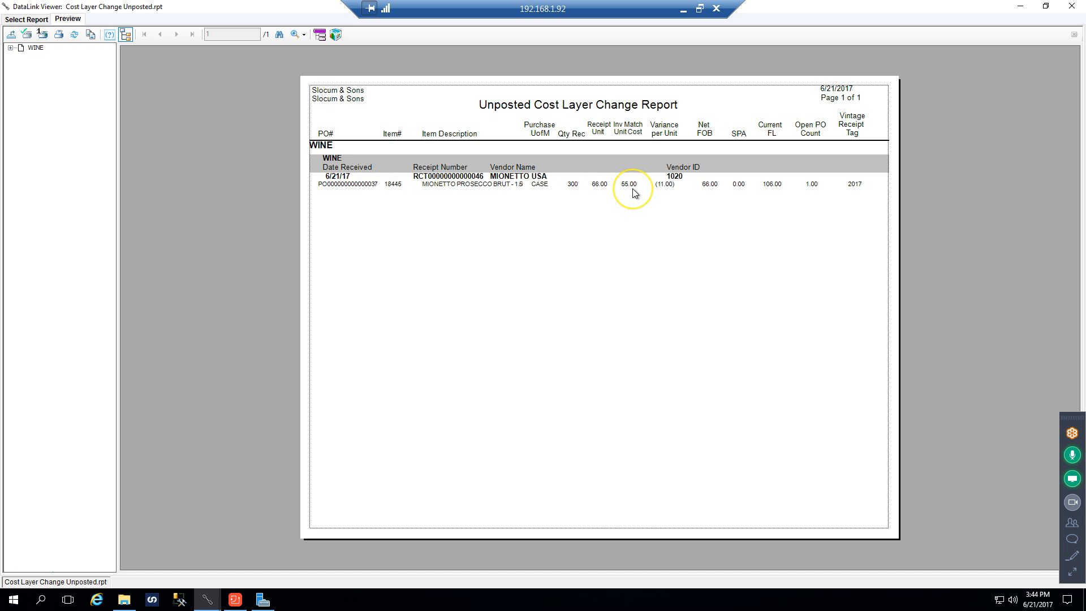
click(661, 191)
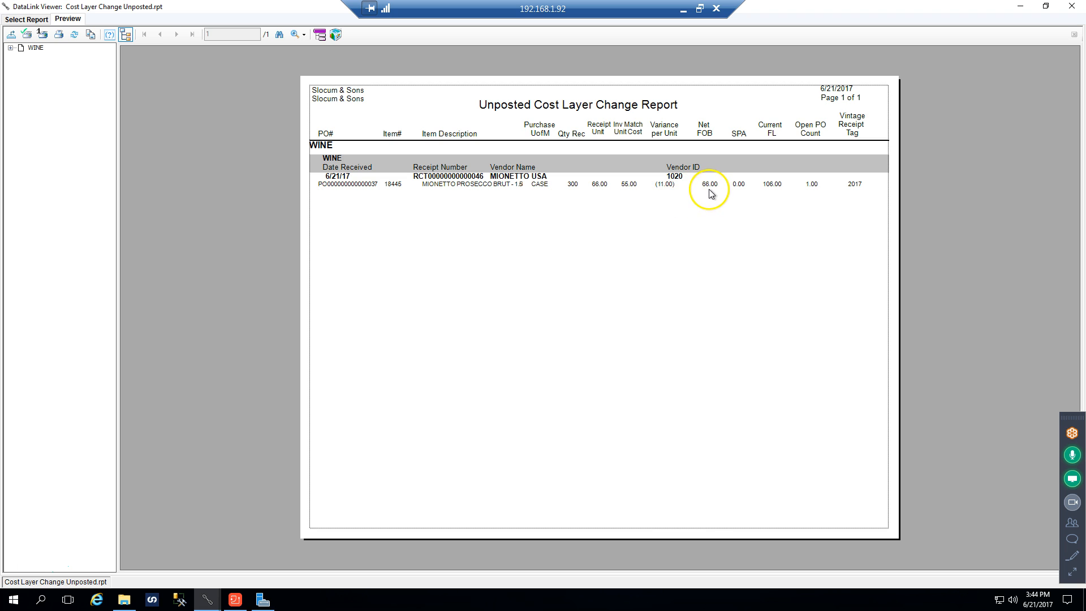
click(769, 191)
click(856, 191)
click(856, 198)
click(861, 202)
click(855, 202)
Switch to Dynamics GP, open Purchasing Batch Entry and load the TESTBK batch
click(234, 601)
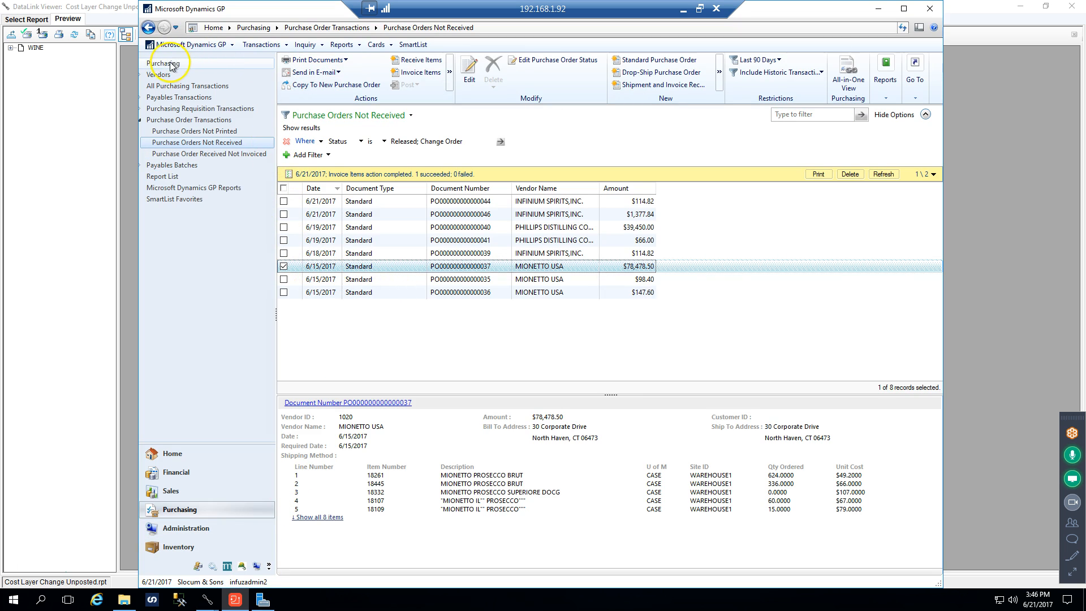
click(260, 44)
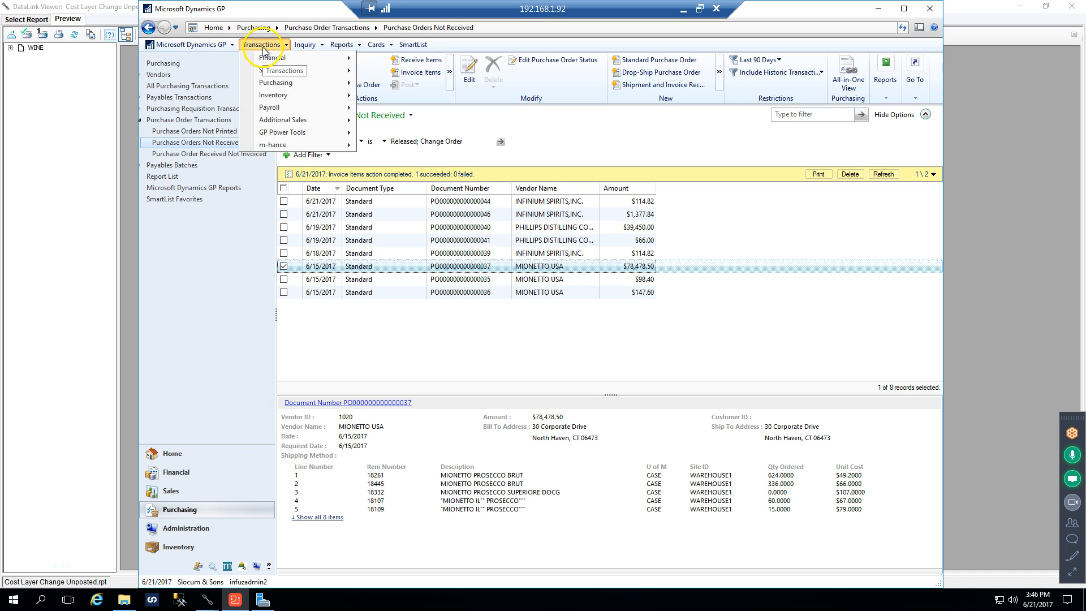
mouse_move(275, 83)
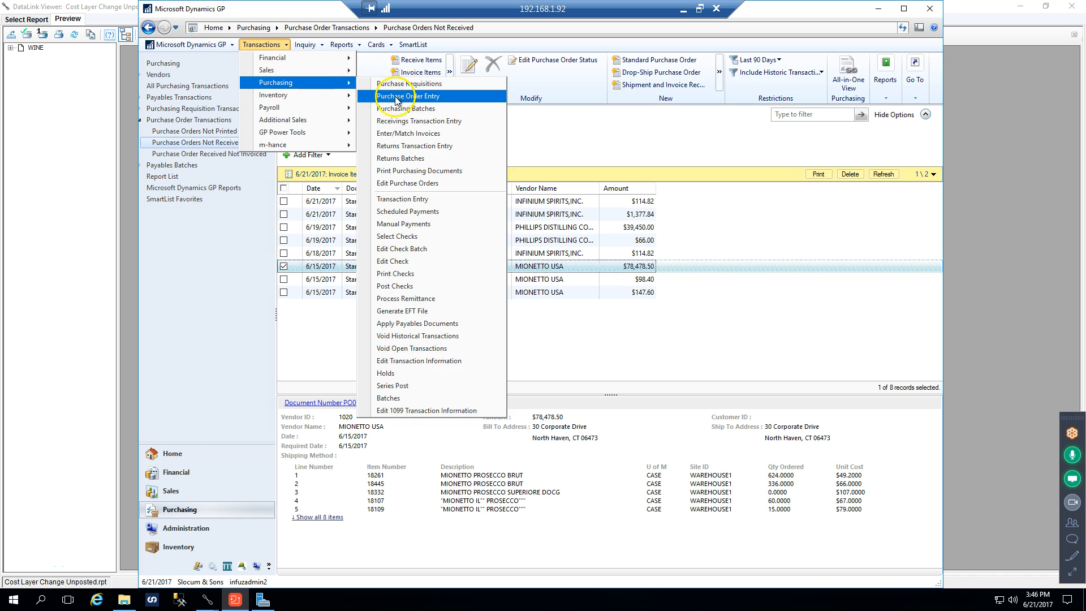
click(402, 108)
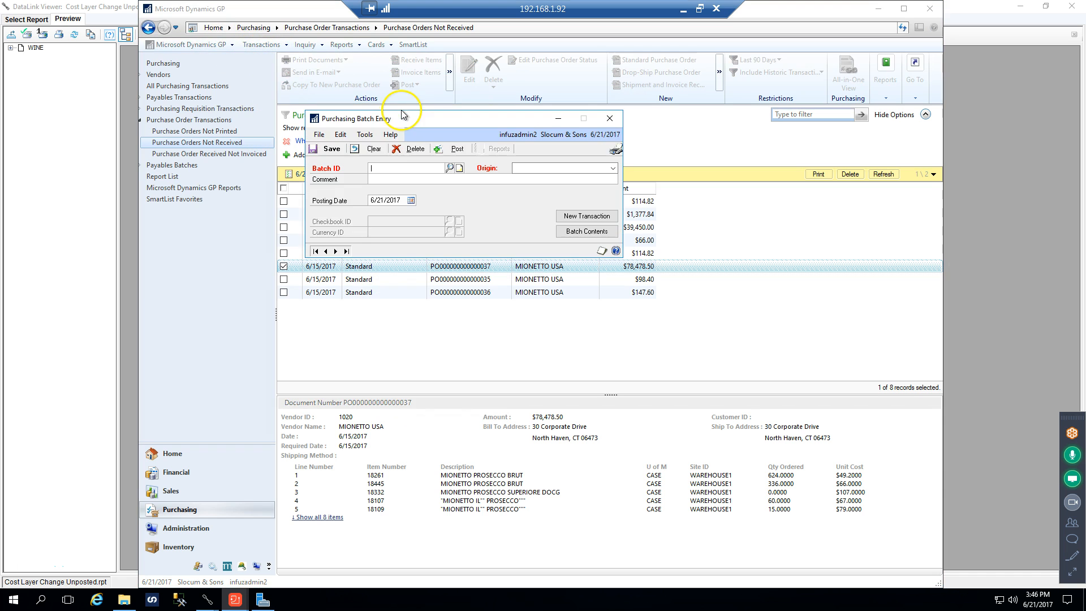
click(449, 168)
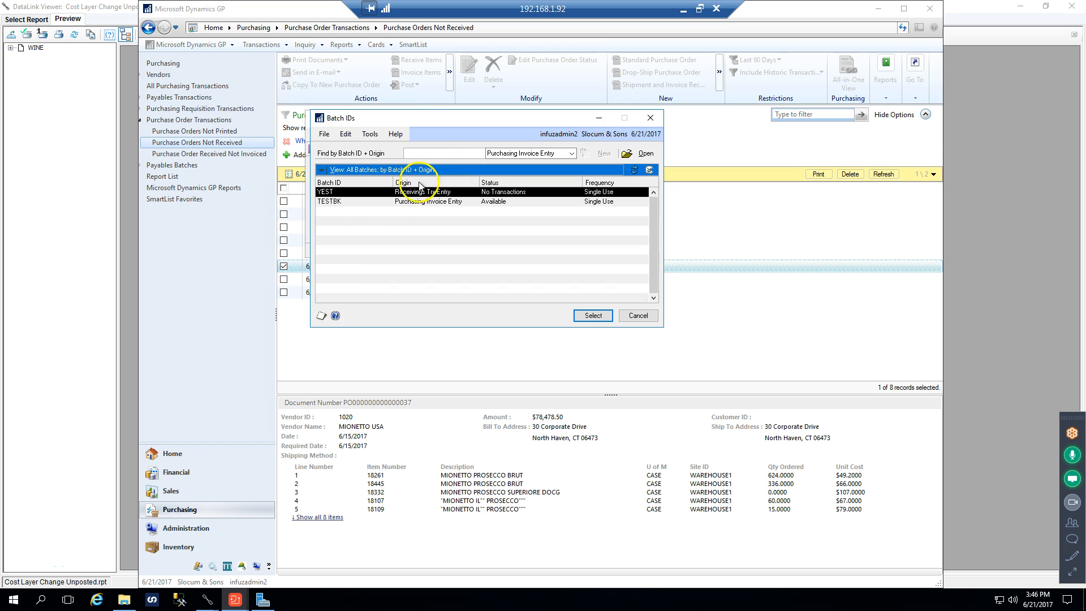
click(371, 202)
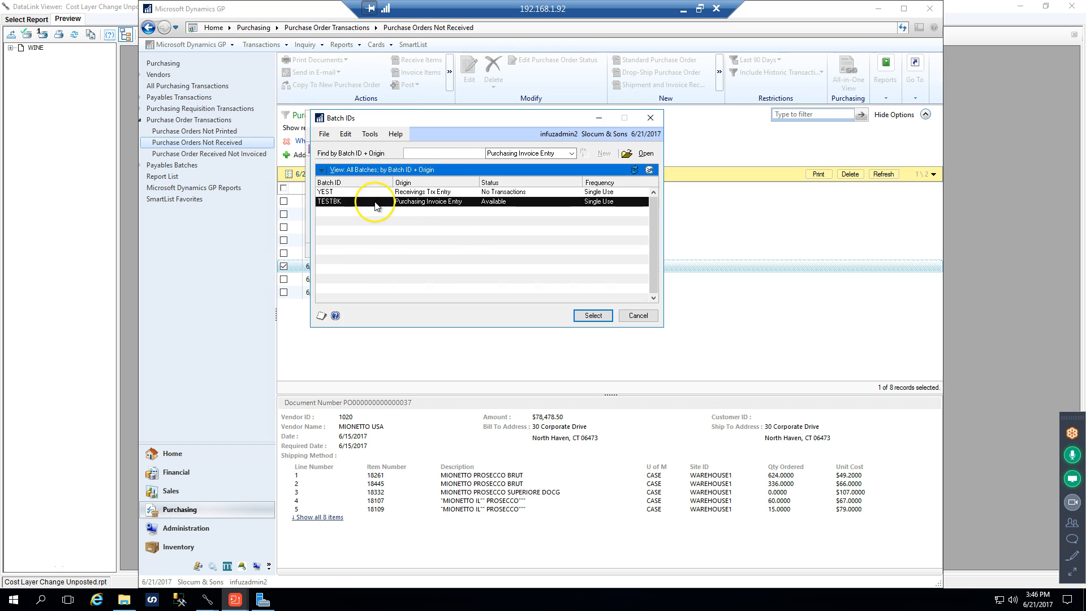
click(590, 316)
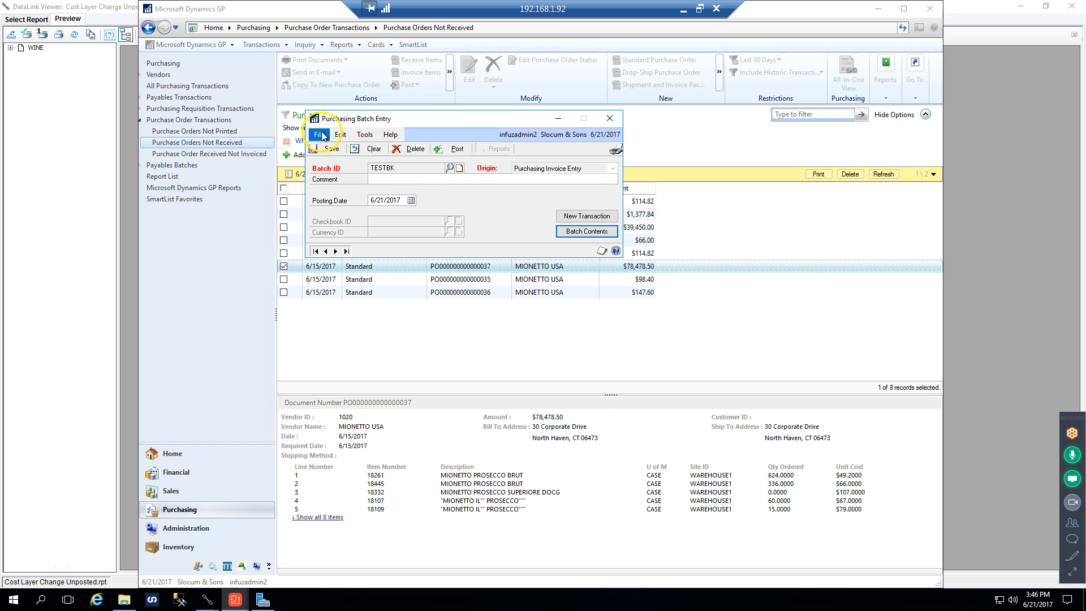
Print the batch's Purchasing Invoice Edit List to screen and review its invoiced items, costs and account distributions
click(615, 149)
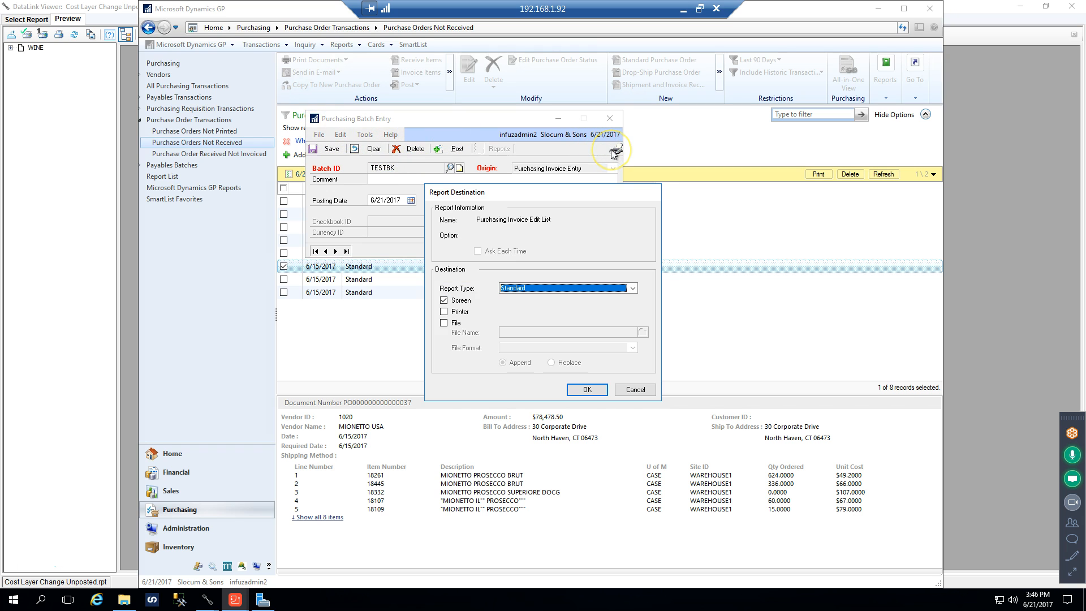
click(584, 390)
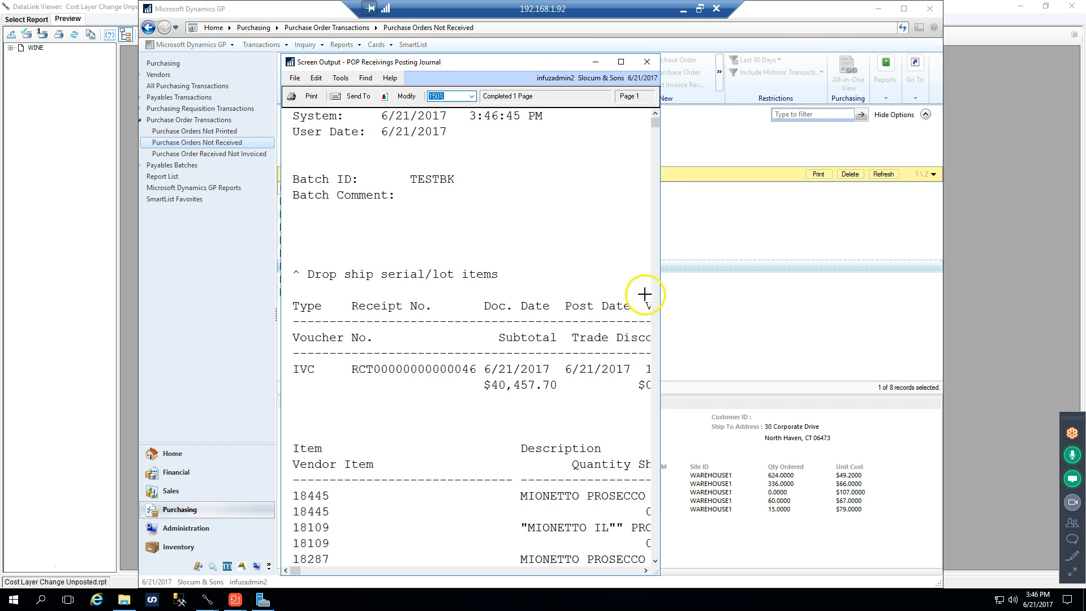
drag(660, 149, 844, 154)
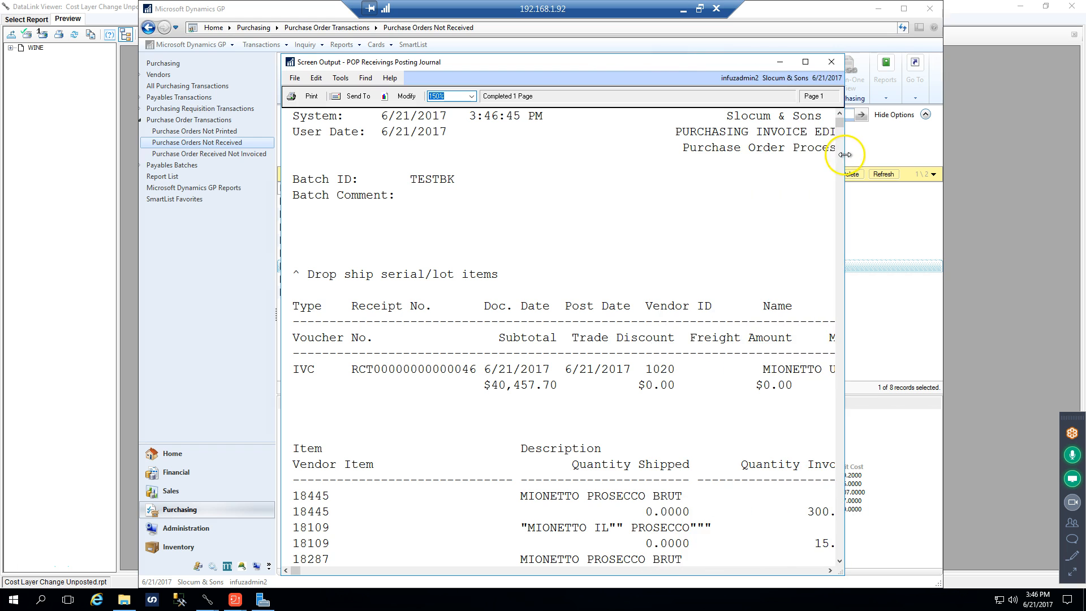
scroll(586, 344, down, 3)
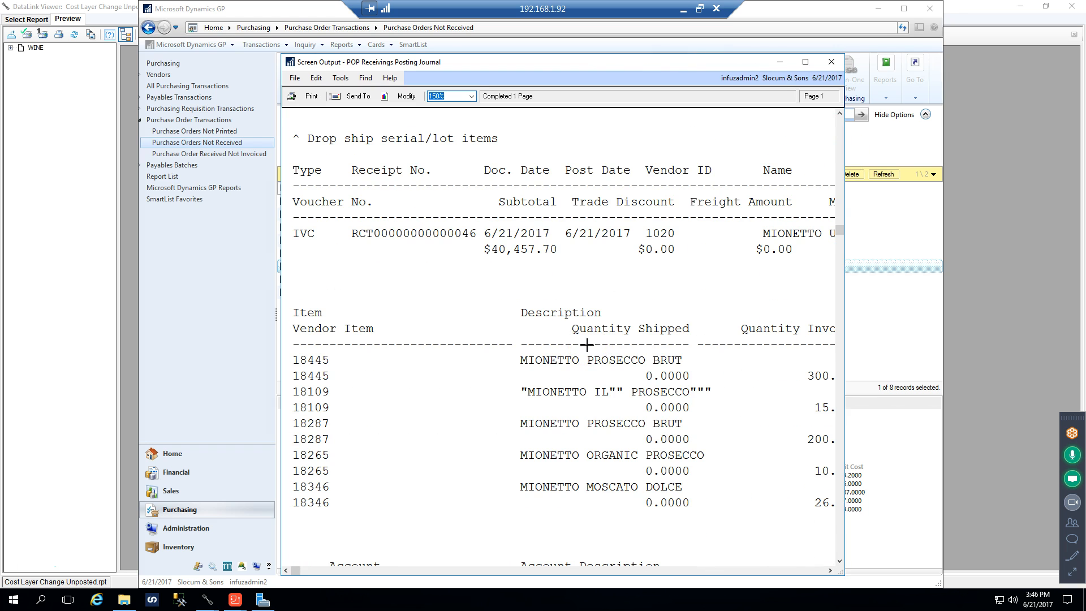
scroll(578, 320, up, 3)
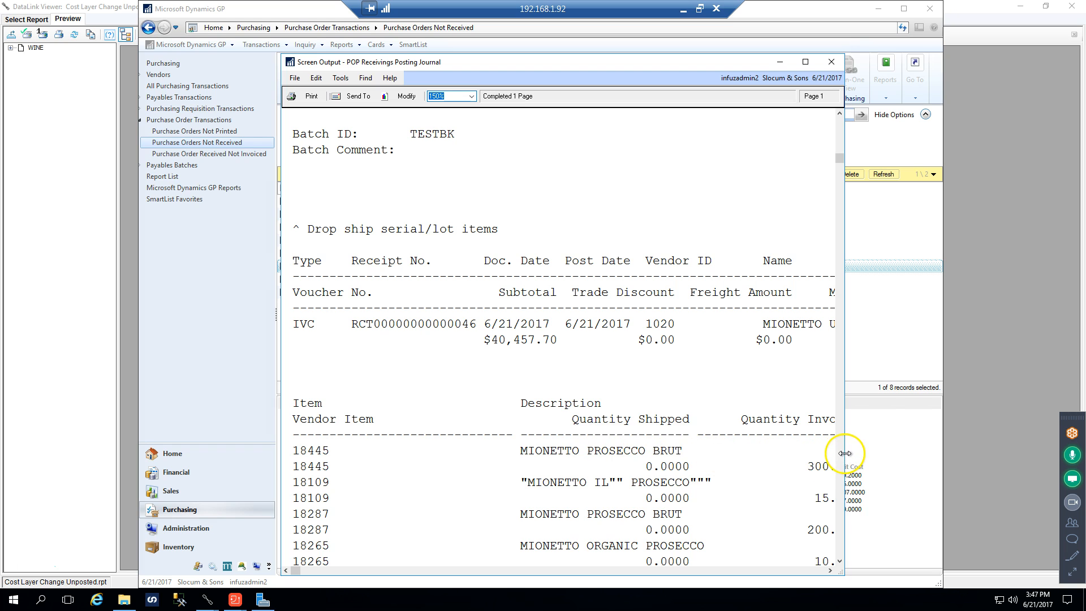
scroll(846, 454, down, 10)
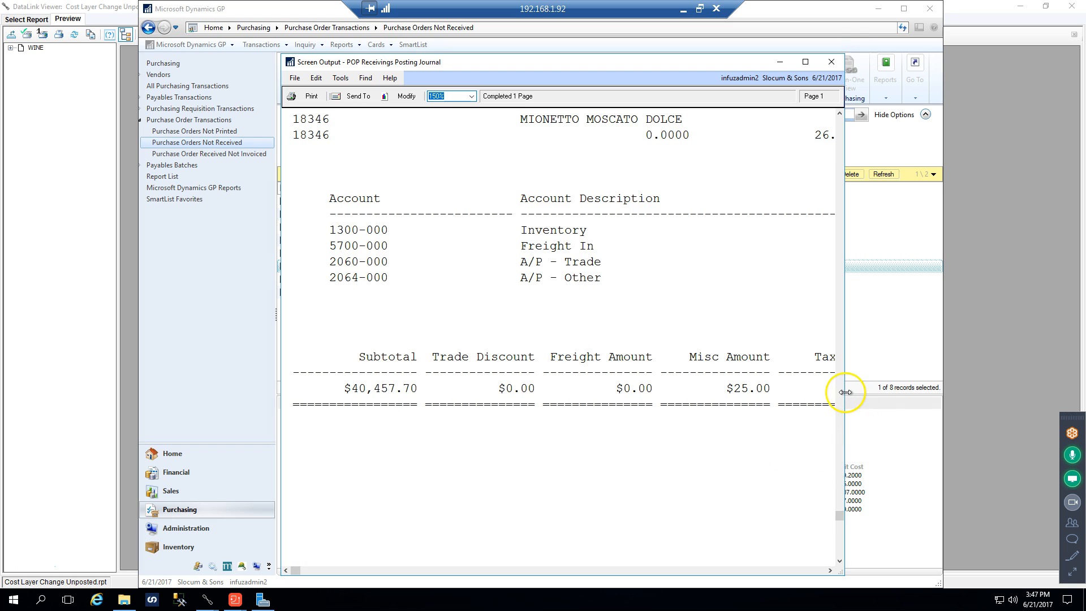
drag(845, 392, 933, 389)
scroll(752, 395, up, 5)
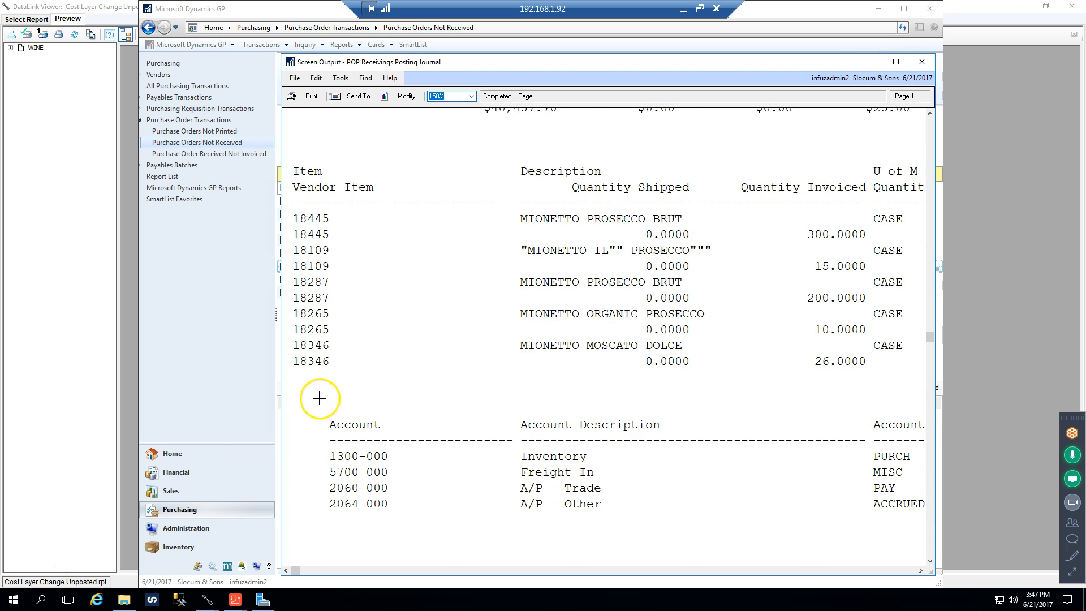
drag(281, 375, 119, 369)
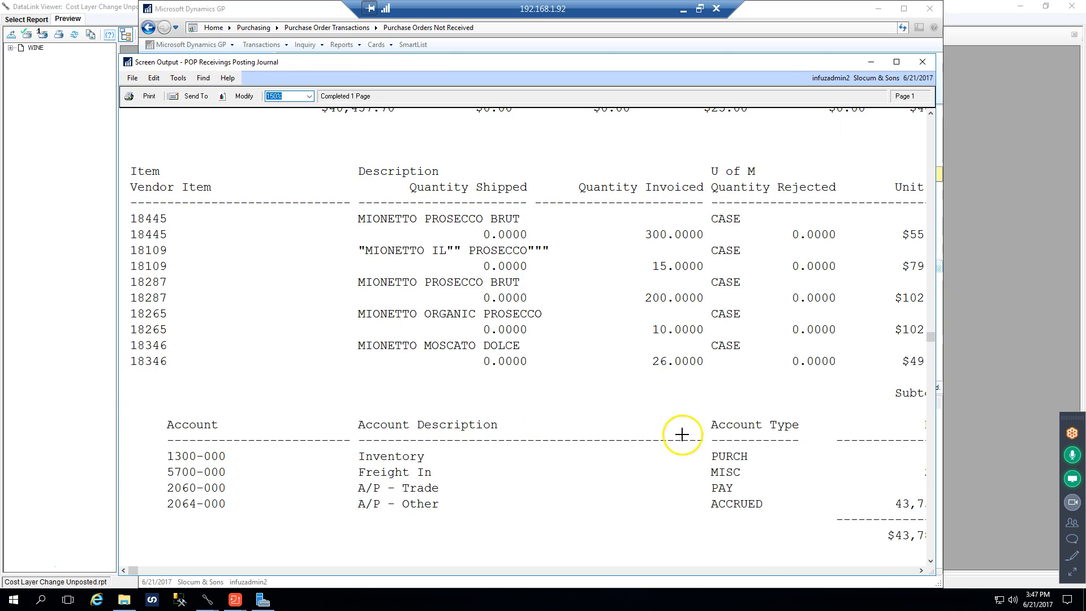
click(694, 569)
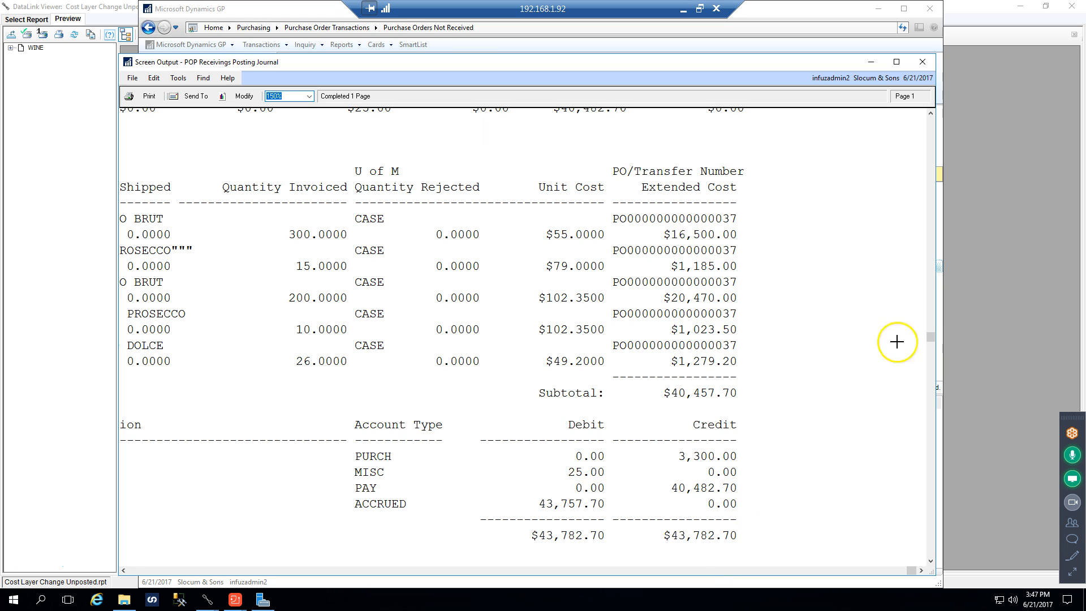
click(922, 61)
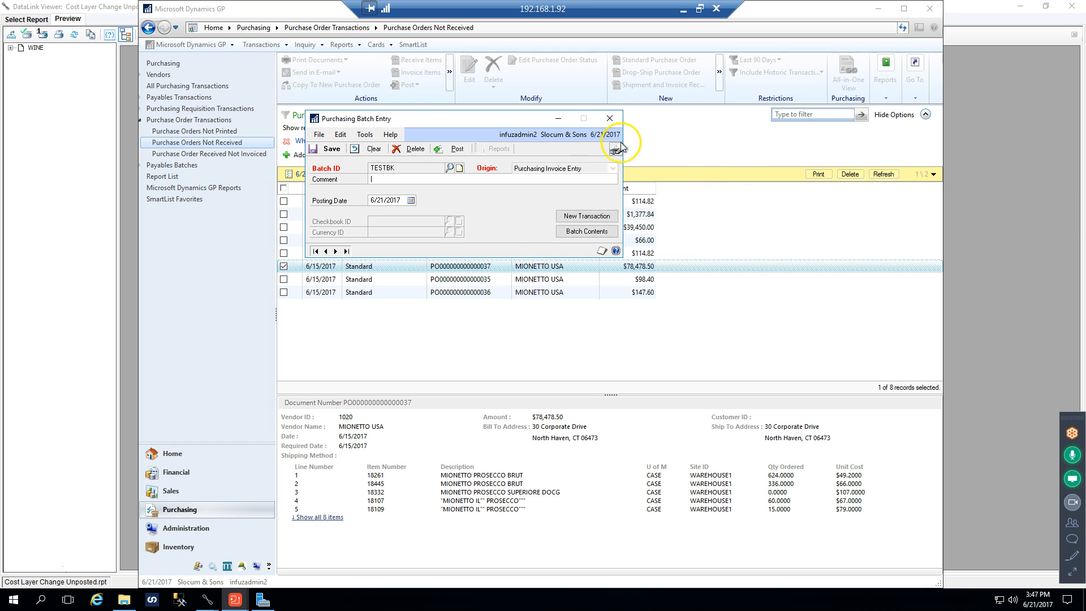
Look up the TESTBK batch's contents, open its invoice from vendor 1020 for review, and close the invoice and lookup windows
click(574, 236)
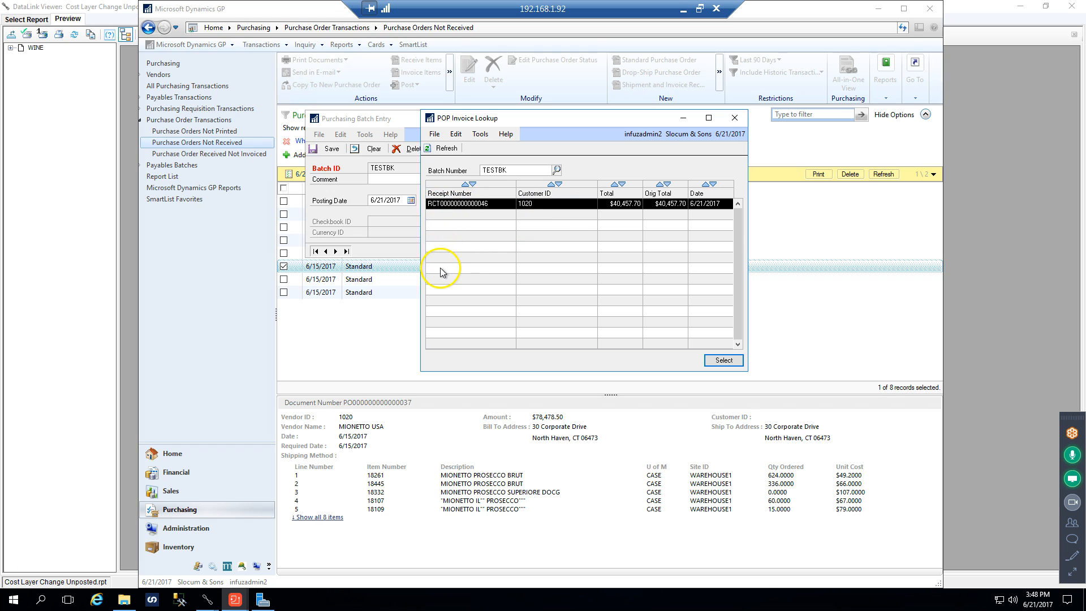
double_click(569, 204)
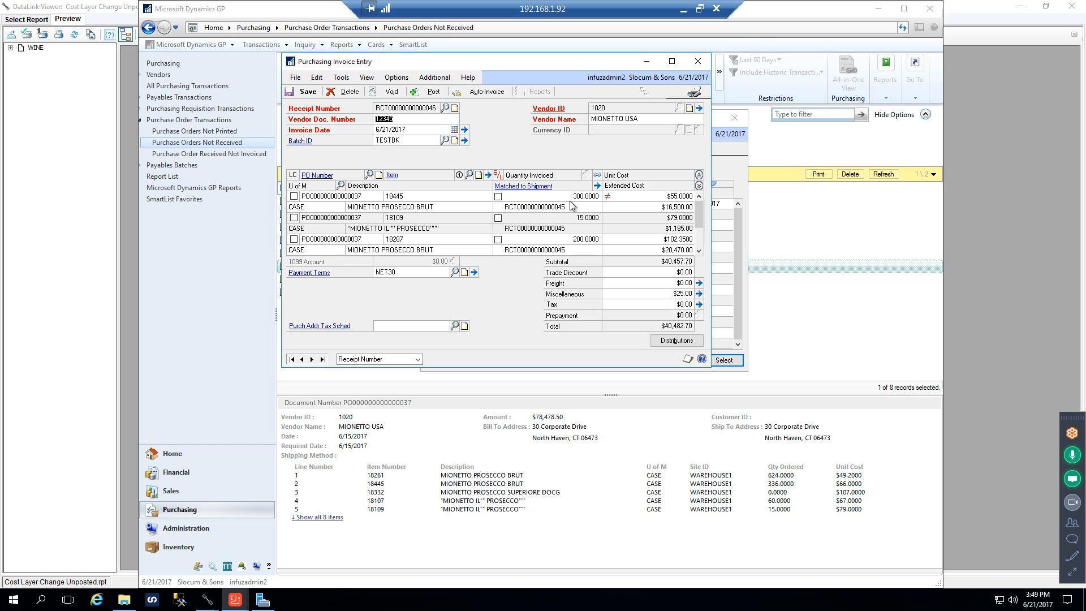
click(697, 62)
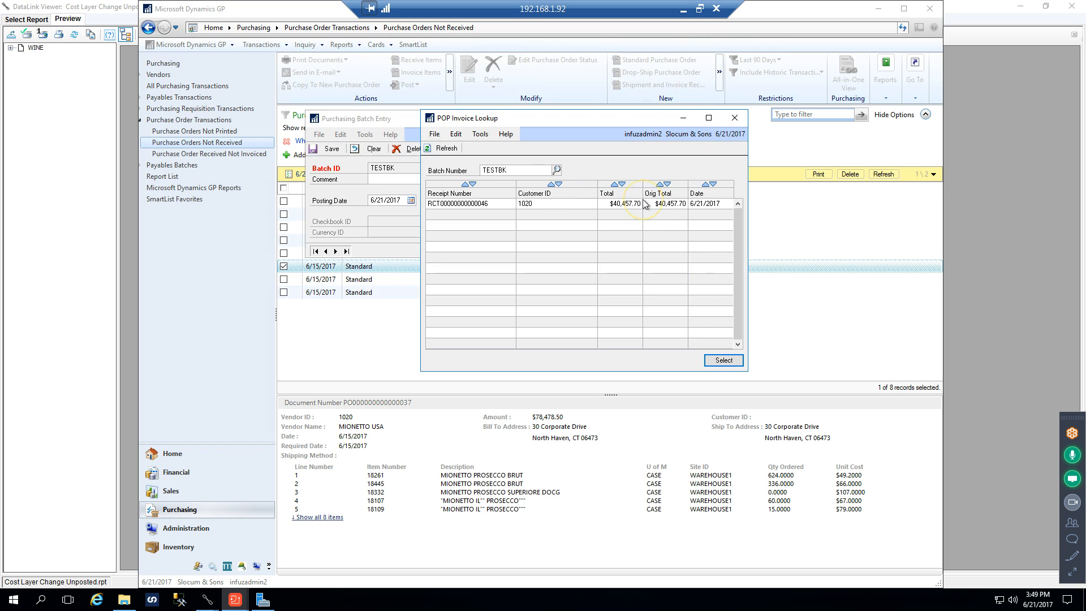
click(722, 363)
click(734, 118)
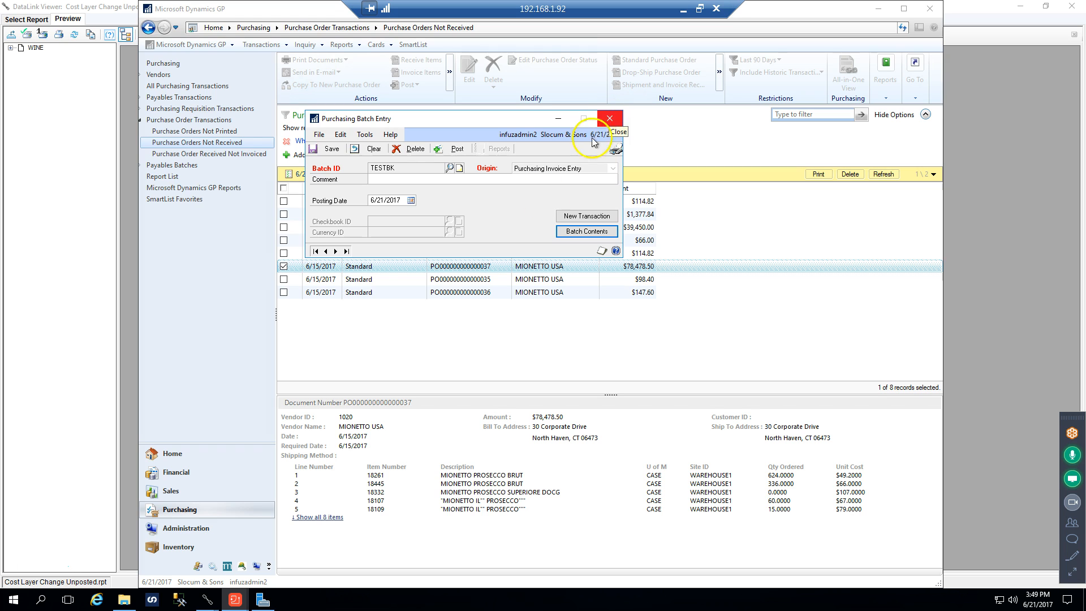
Switch to the Purchases folder, open Receiving Detail Report by PO_LC Detail.rpt and run it with start and end dates of 6/21/2017
click(135, 602)
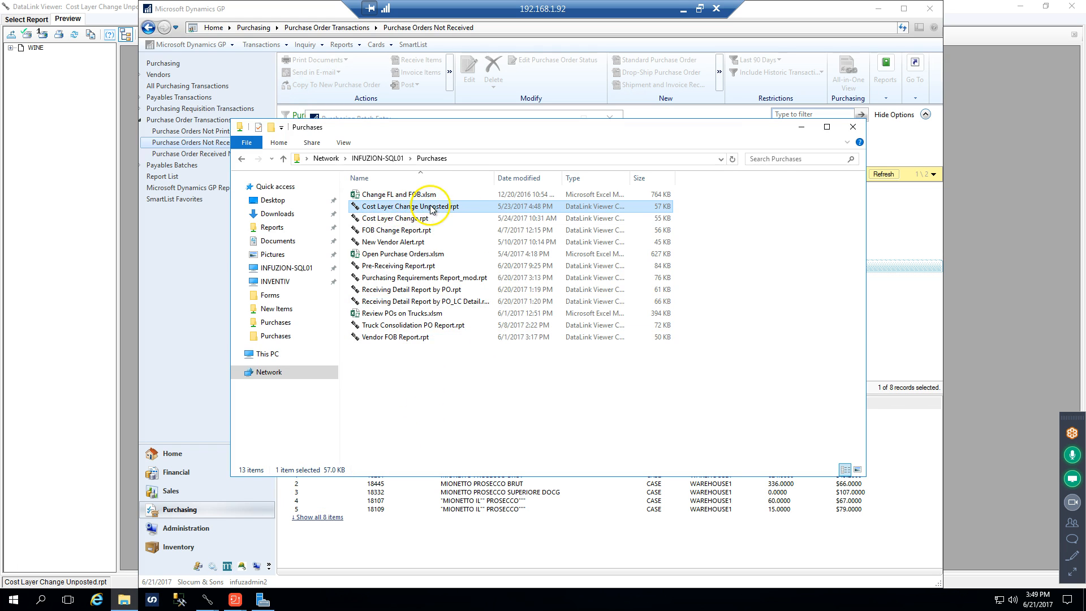
click(400, 302)
double_click(400, 302)
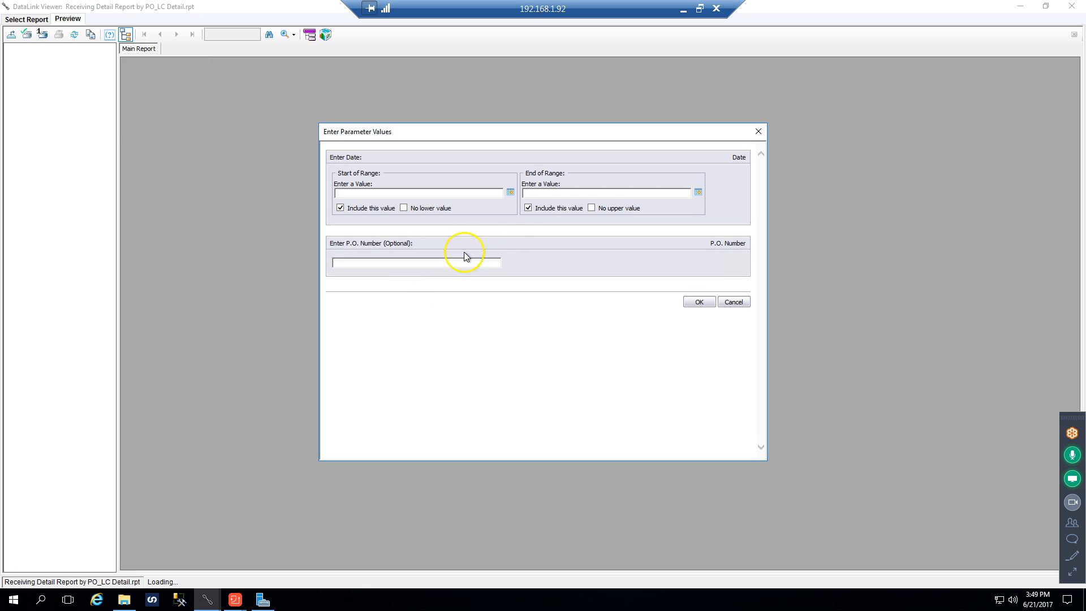
click(511, 193)
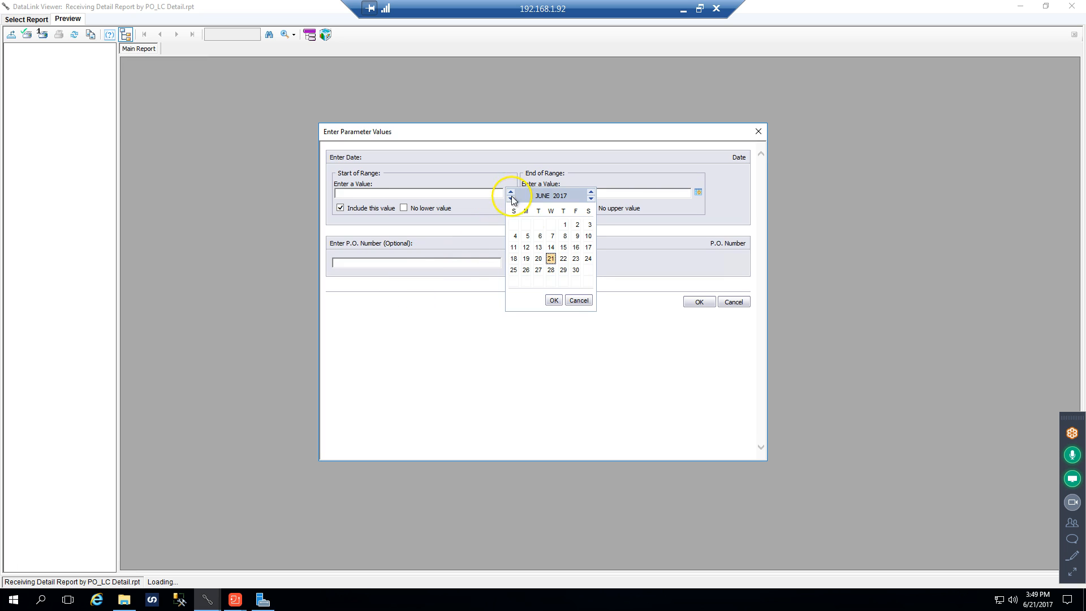
click(543, 260)
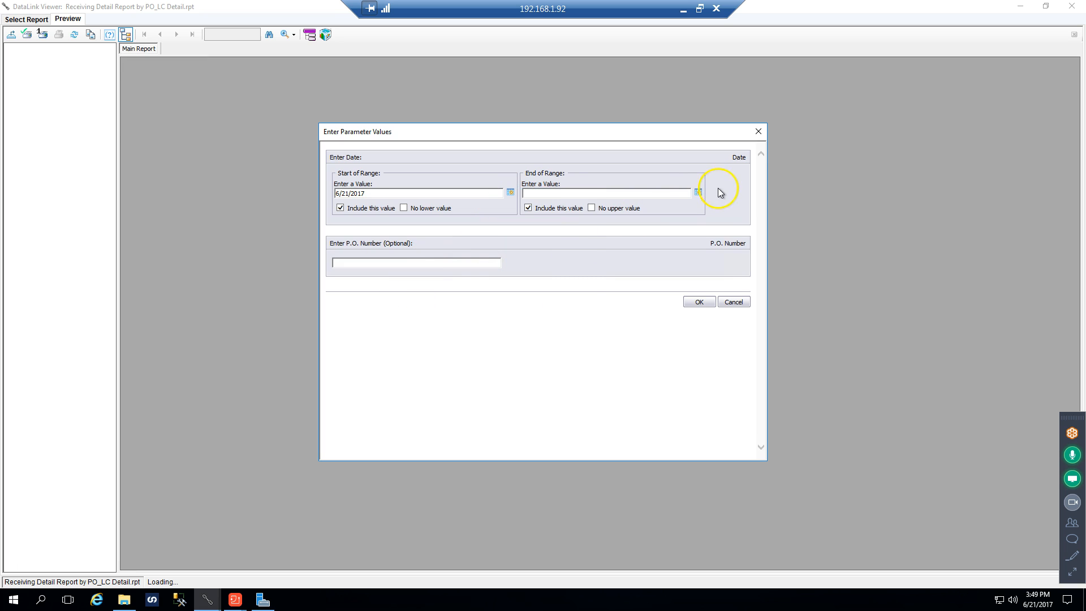
click(698, 192)
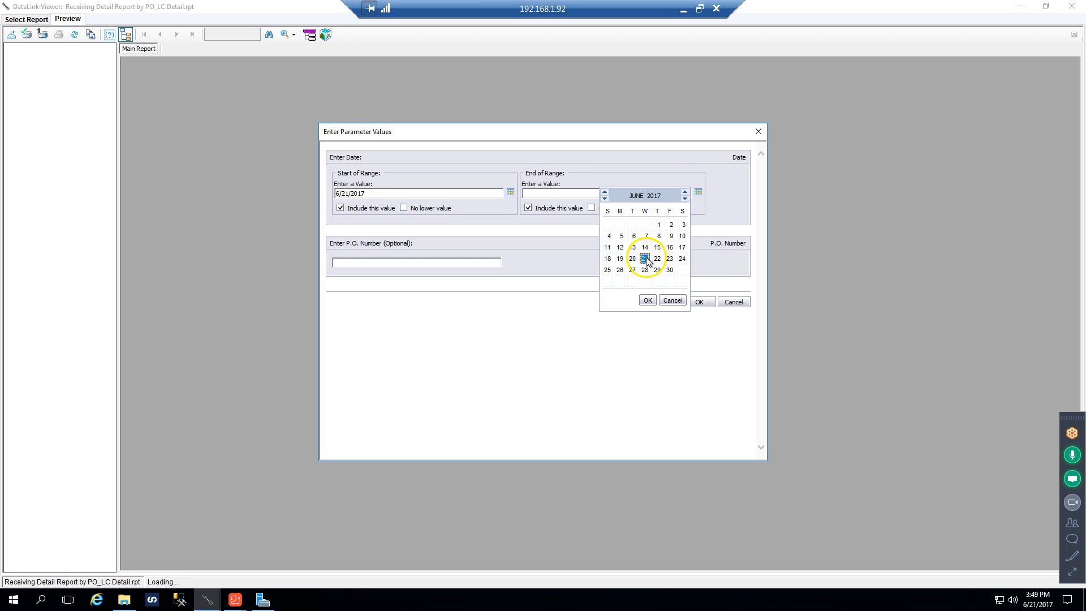
click(645, 259)
click(697, 303)
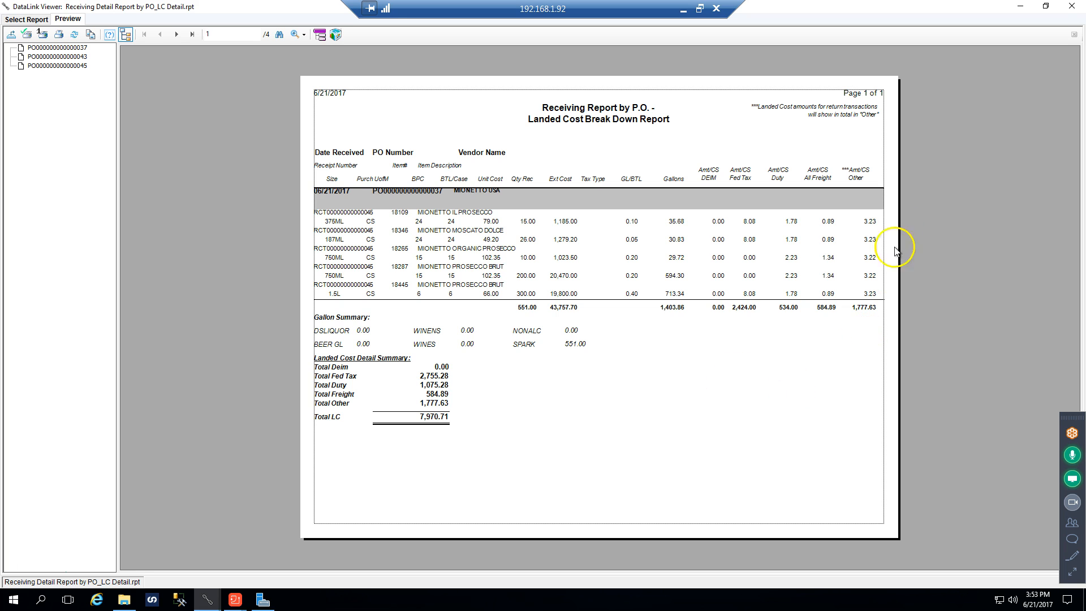
Close the landed cost receiving report, the Purchases folder and the Purchasing Batch Entry window
click(1070, 7)
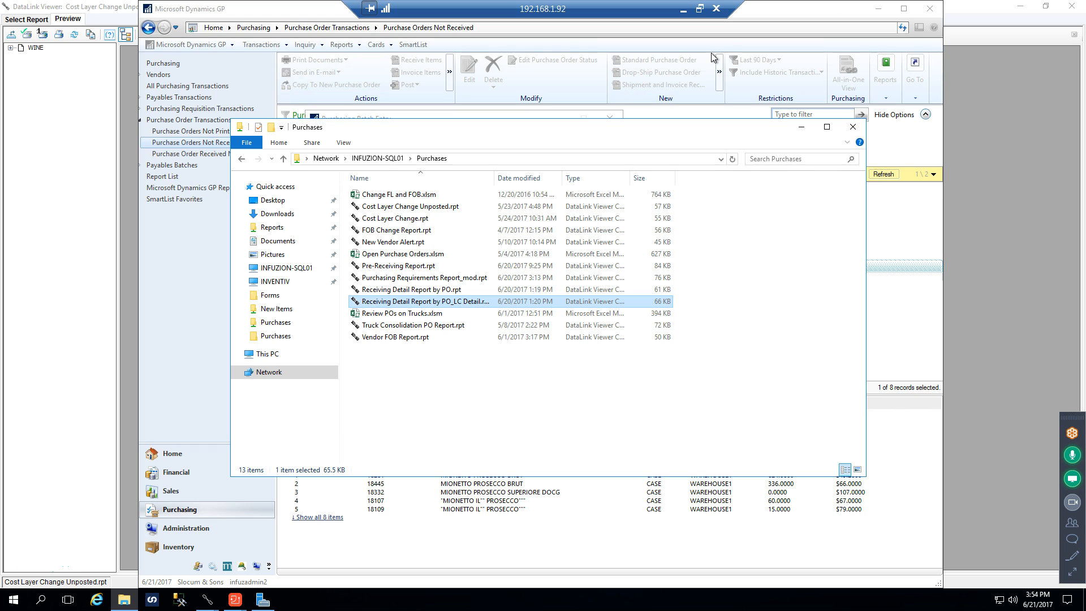
click(852, 127)
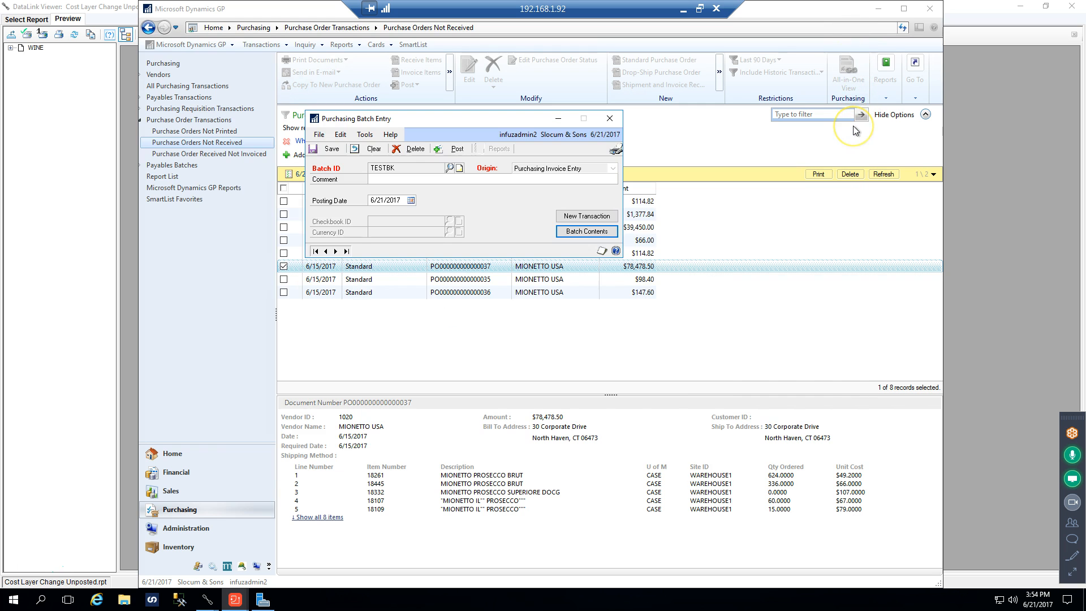
click(609, 119)
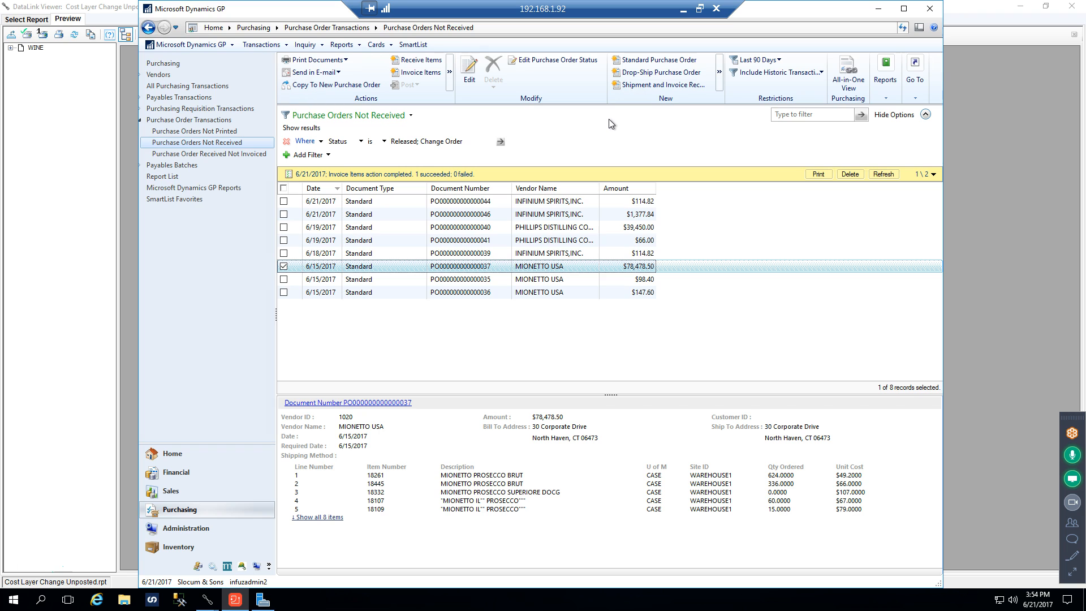